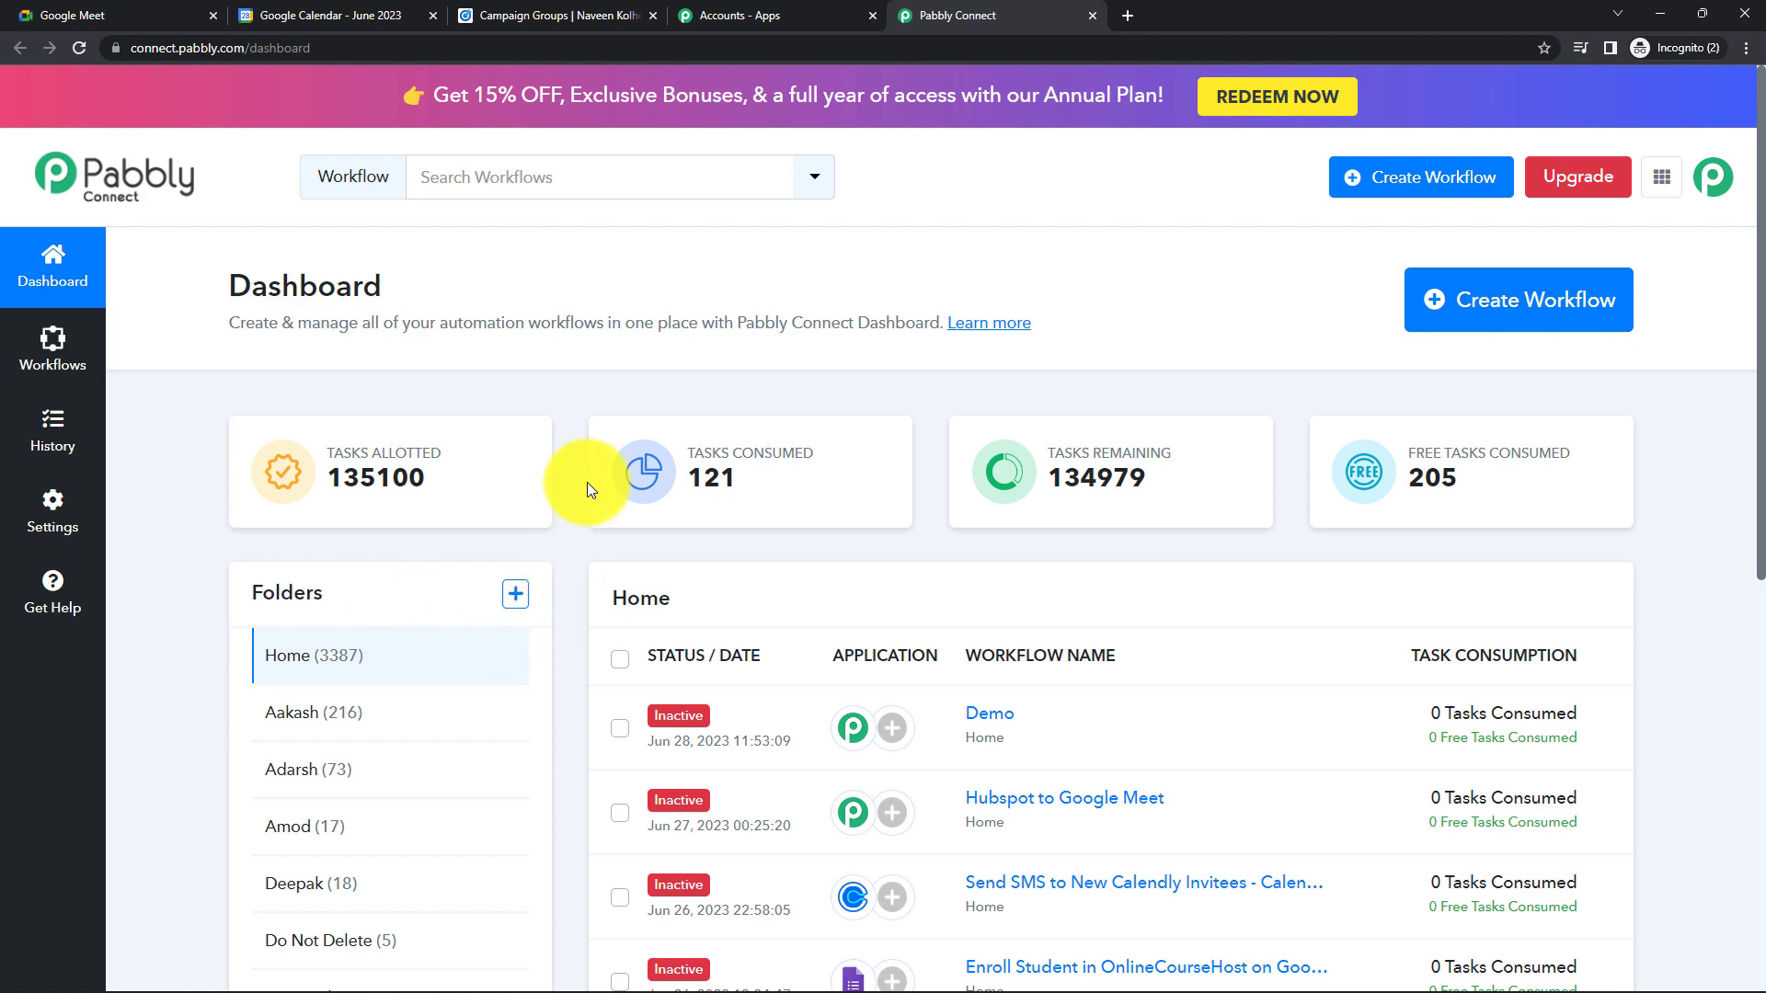
- Start a new workflow named 'Schedule Meeting with LinkedIn Leads Automatically', then switch to LinkedIn Campaign Manager
mouse_move(383, 449)
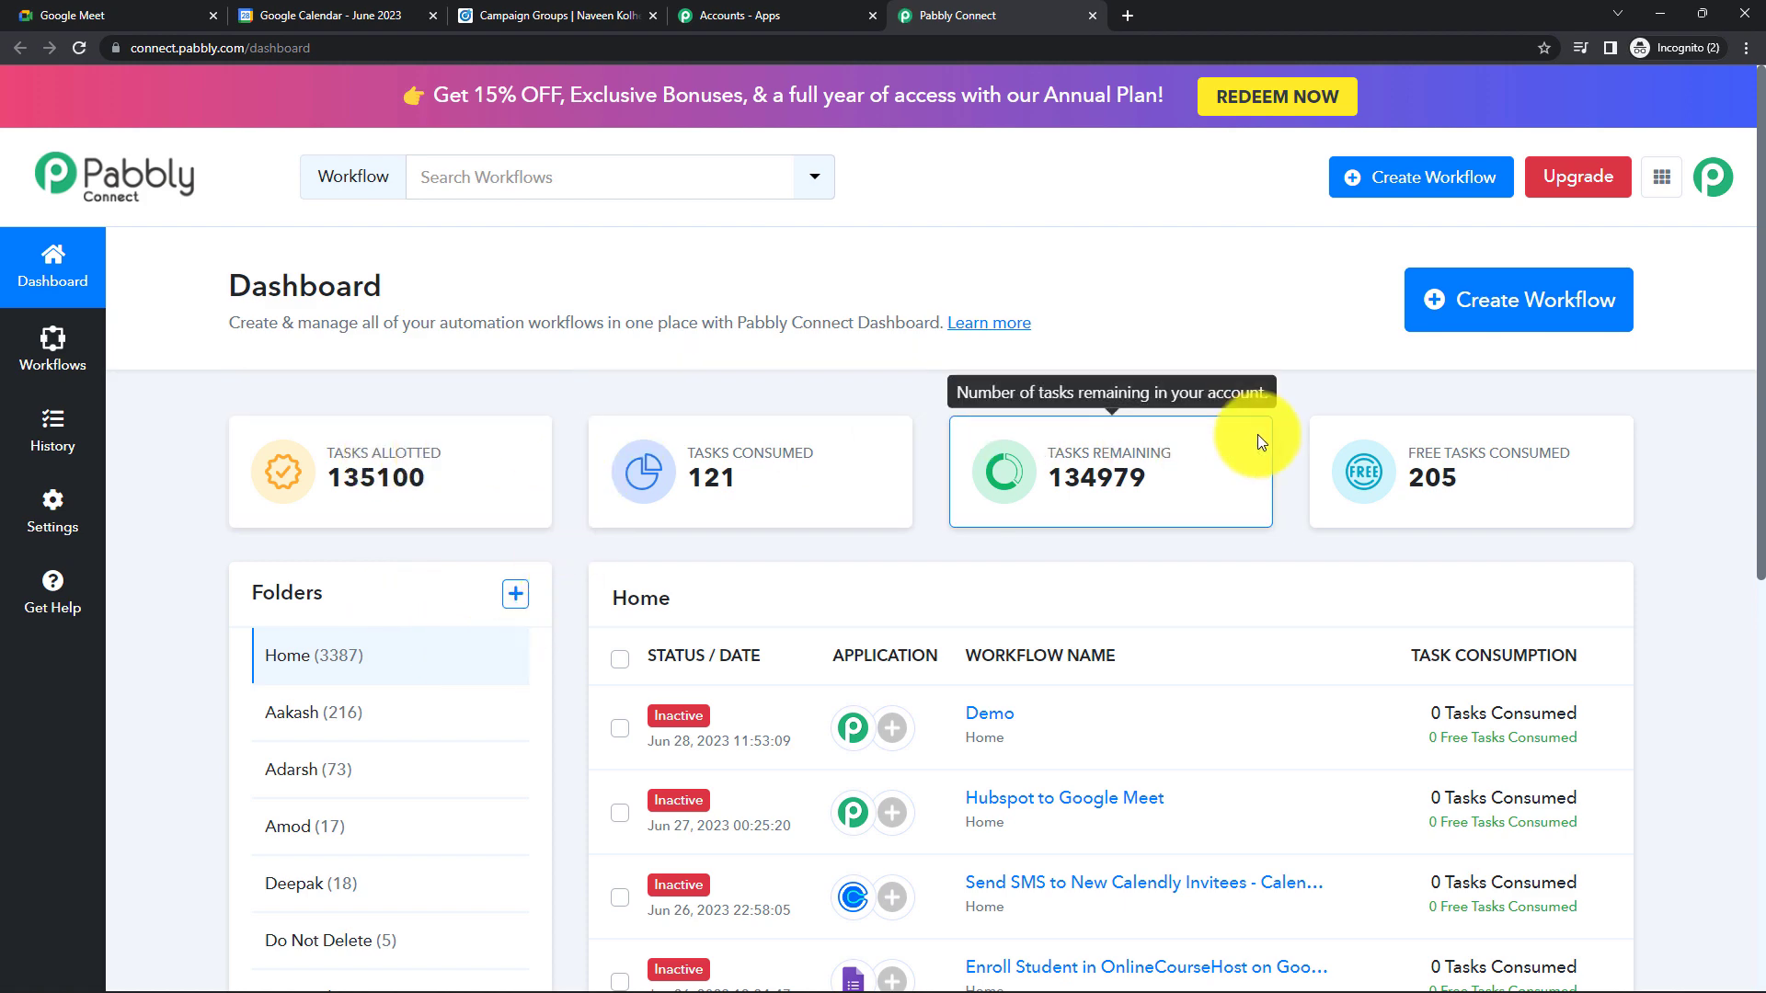
left_click(1509, 330)
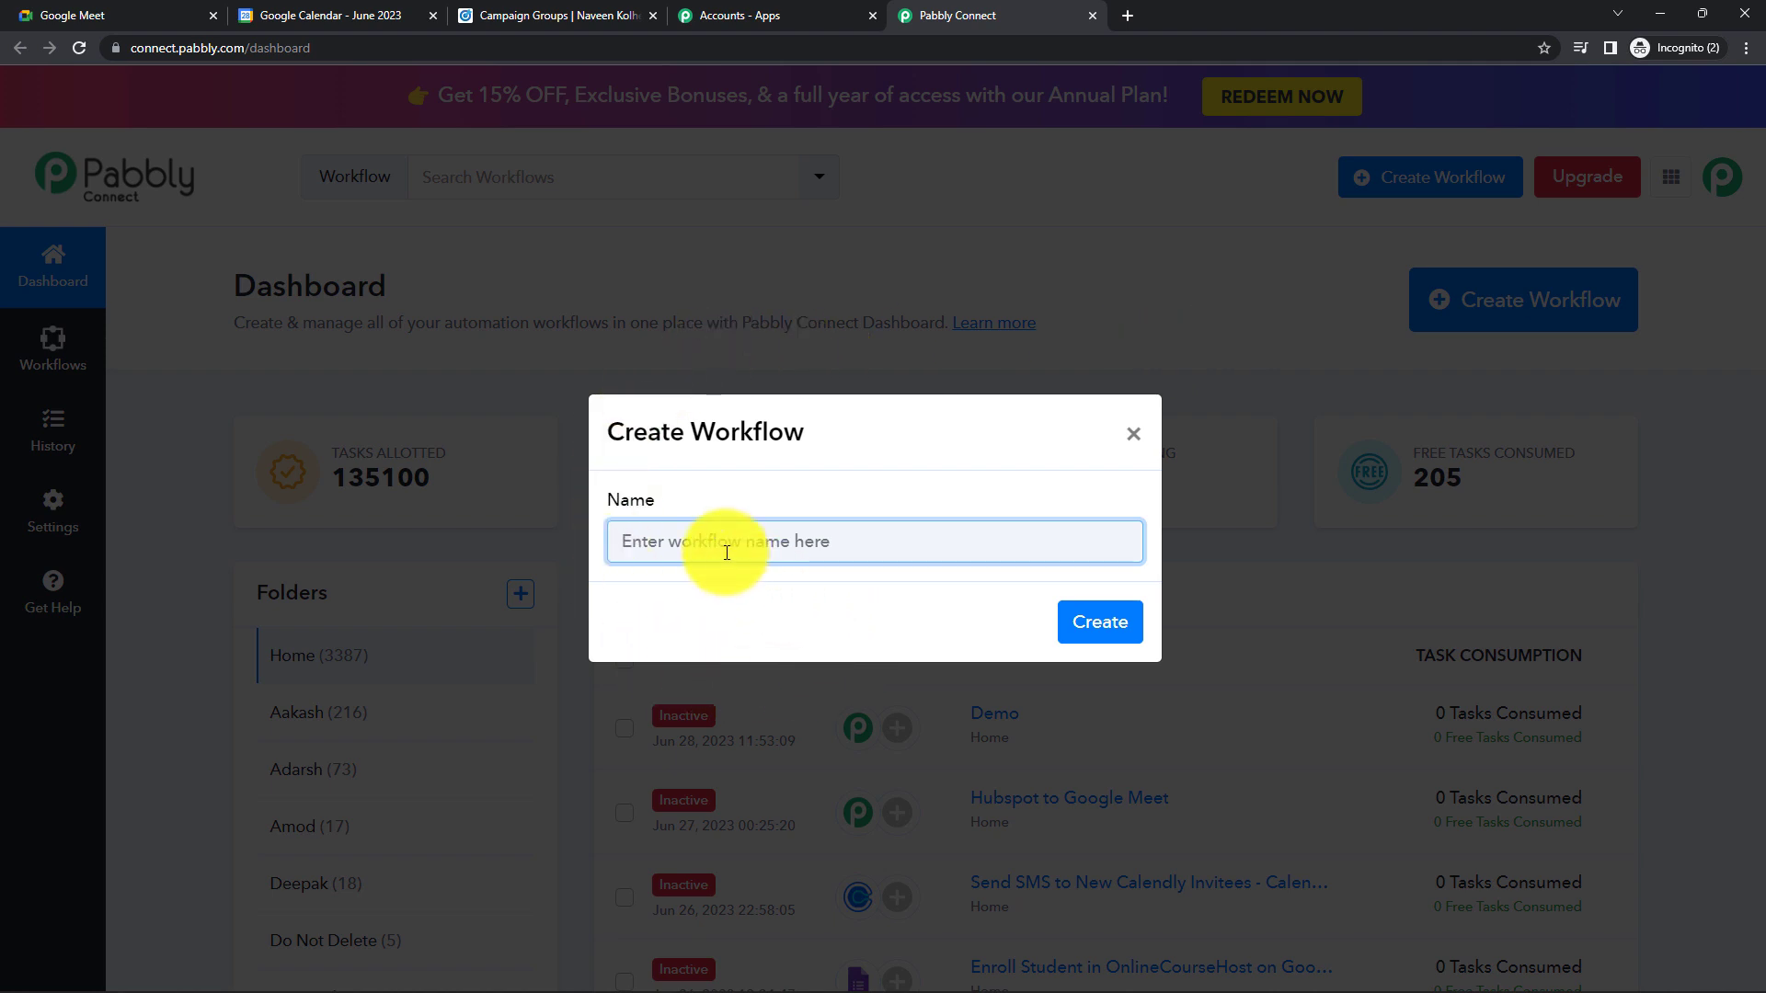
type("Schedule Meeting with LinkedIn Leads Automatically")
left_click(733, 626)
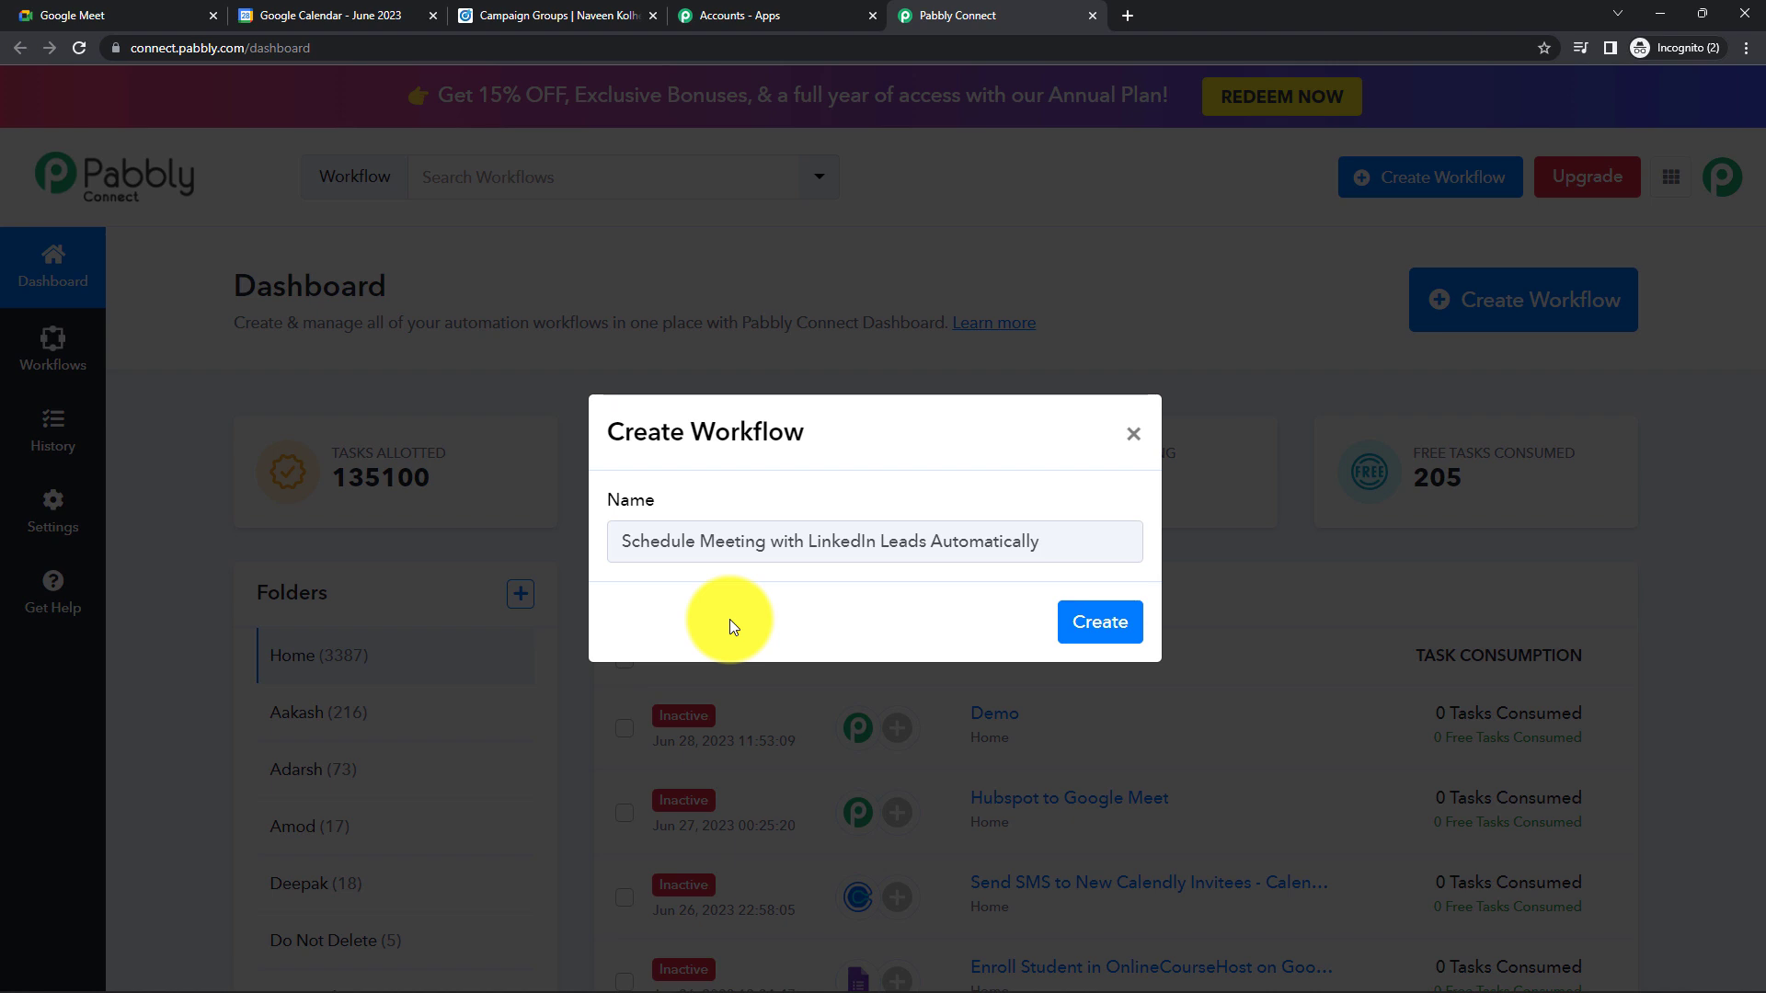
left_click(541, 17)
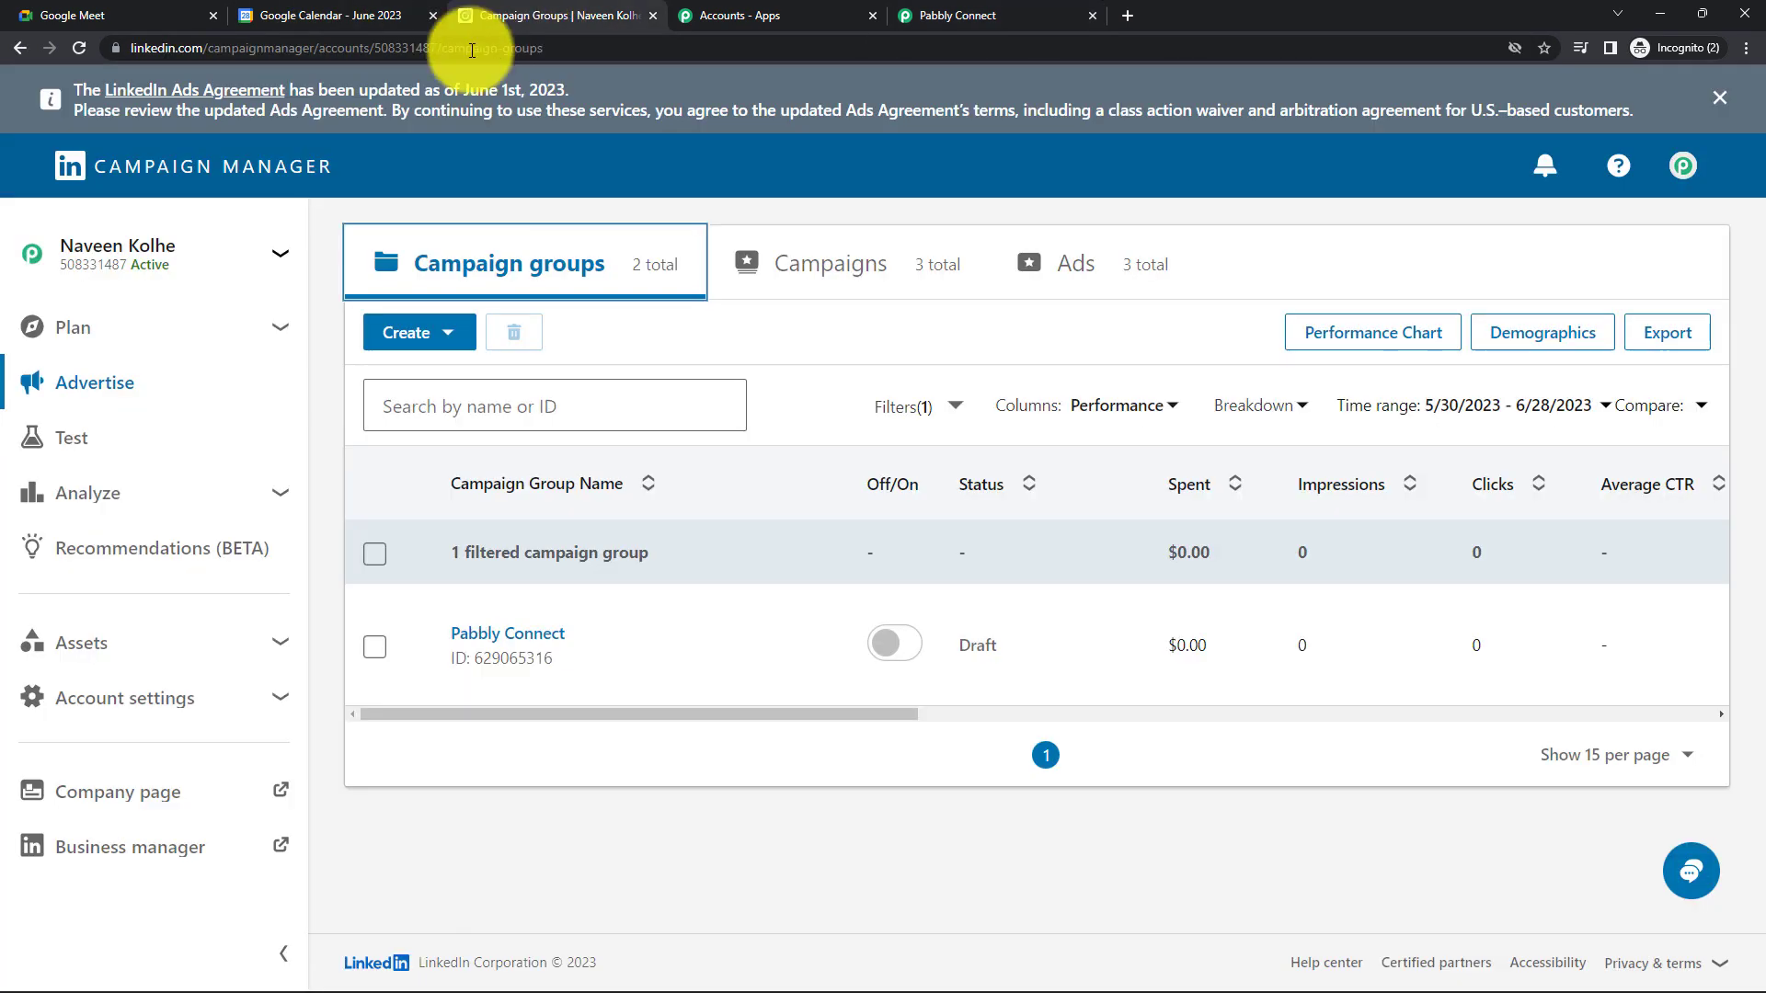
- Check the active LinkedIn ad account in the switcher, then go back to the Pabbly Connect tab
left_click(294, 258)
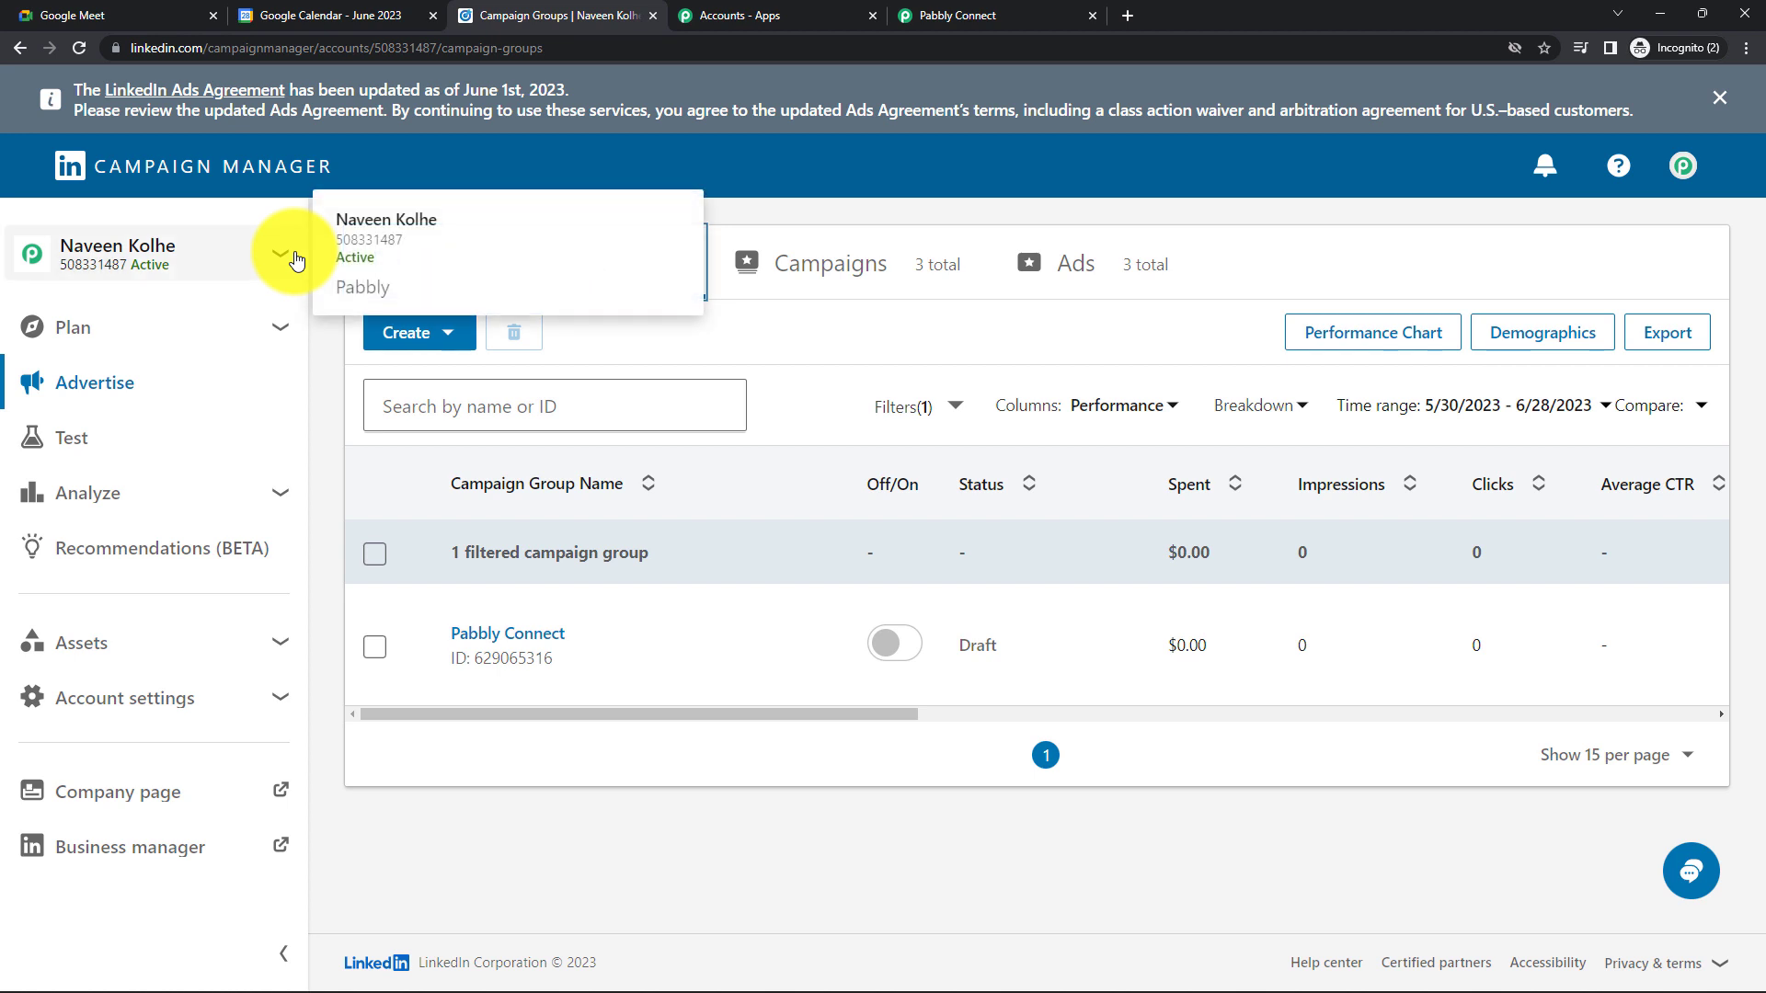
left_click(285, 253)
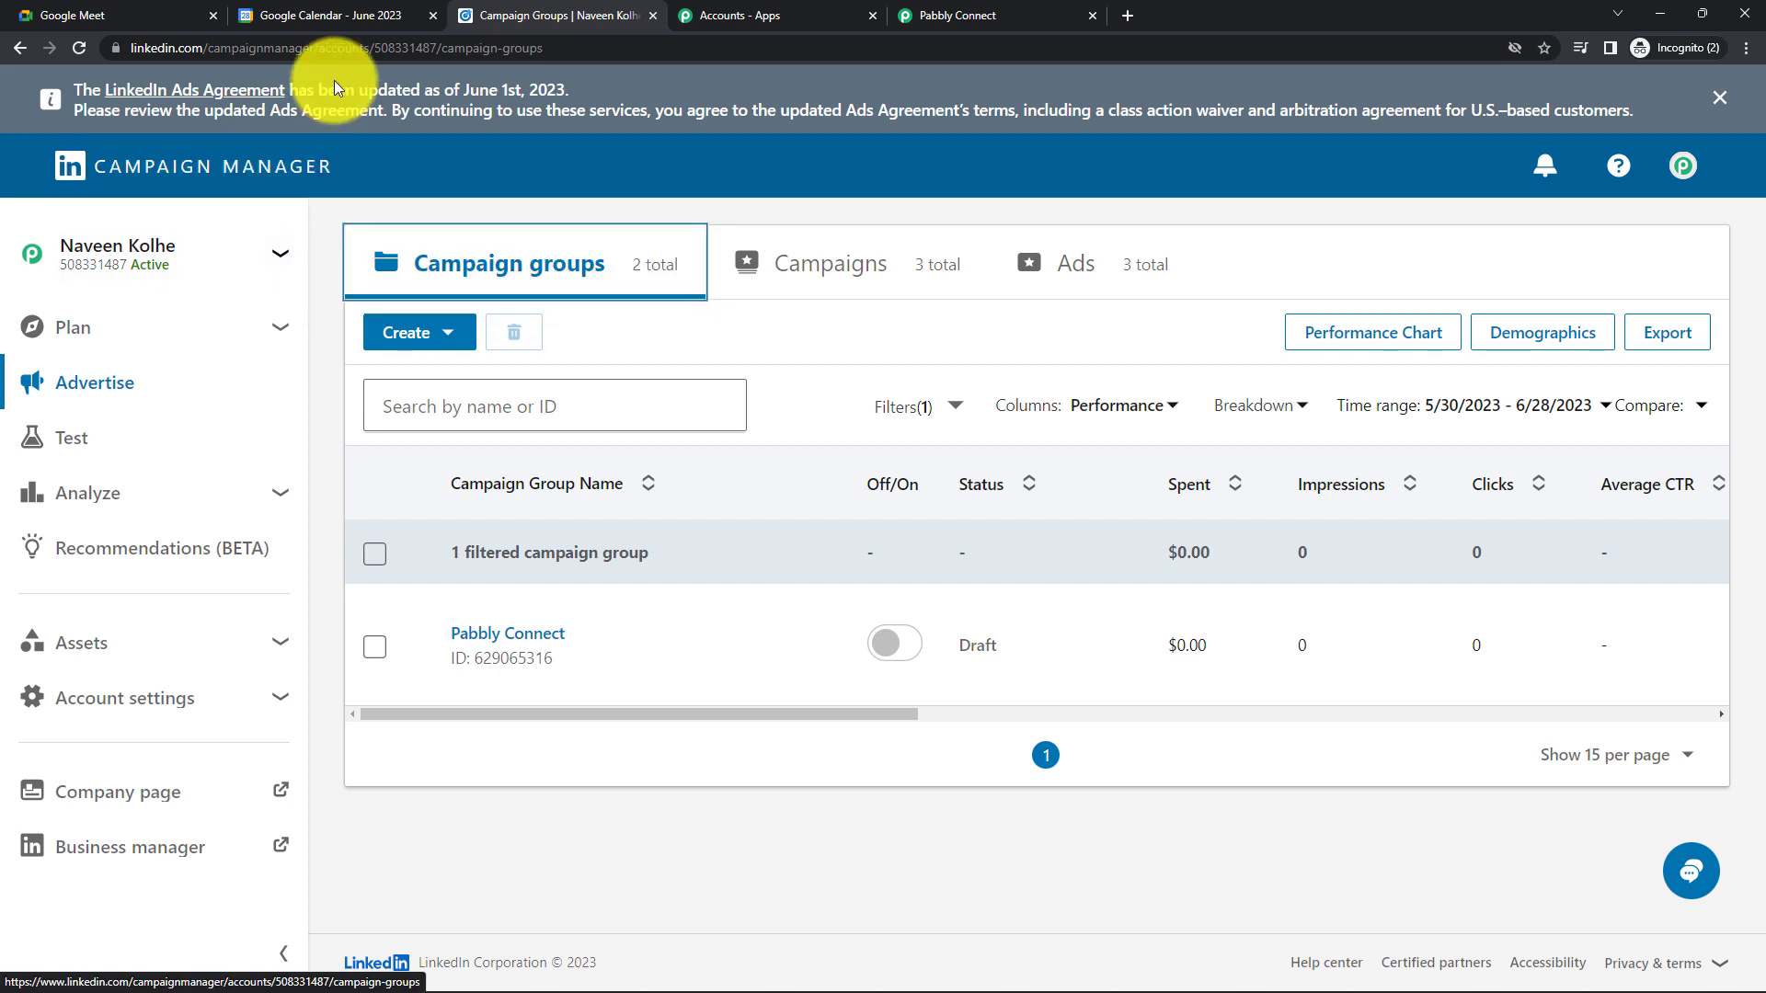
left_click(710, 15)
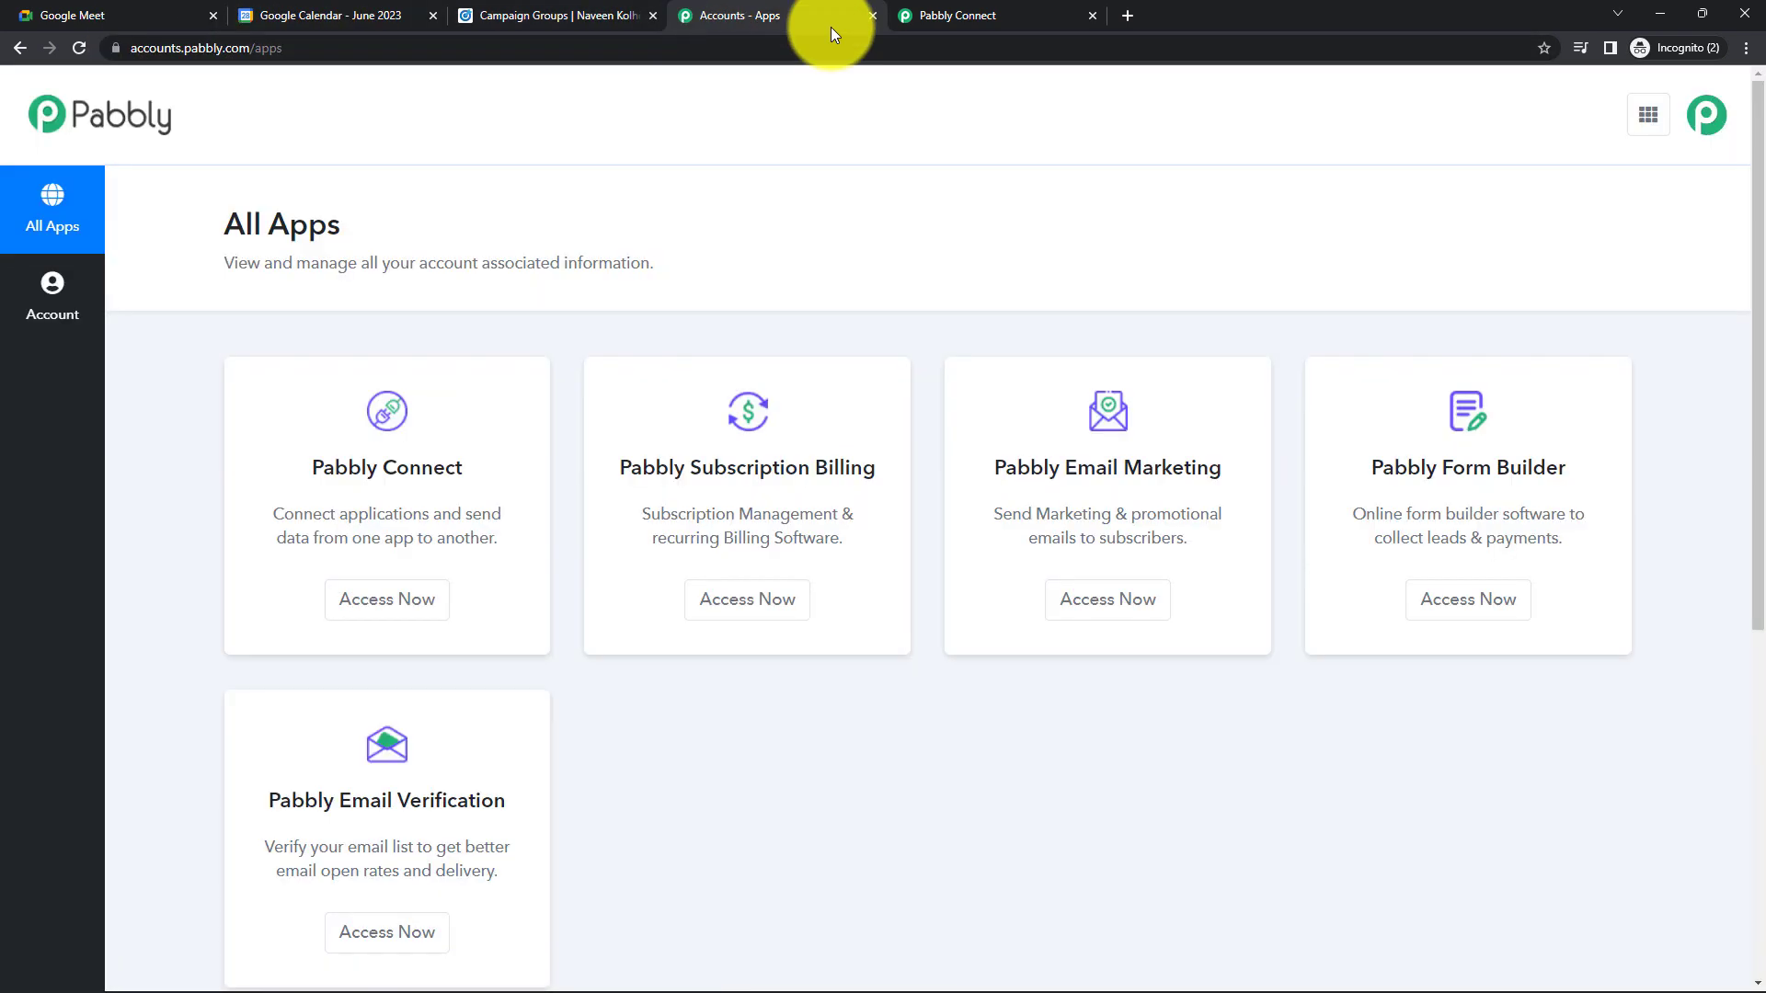
left_click(974, 11)
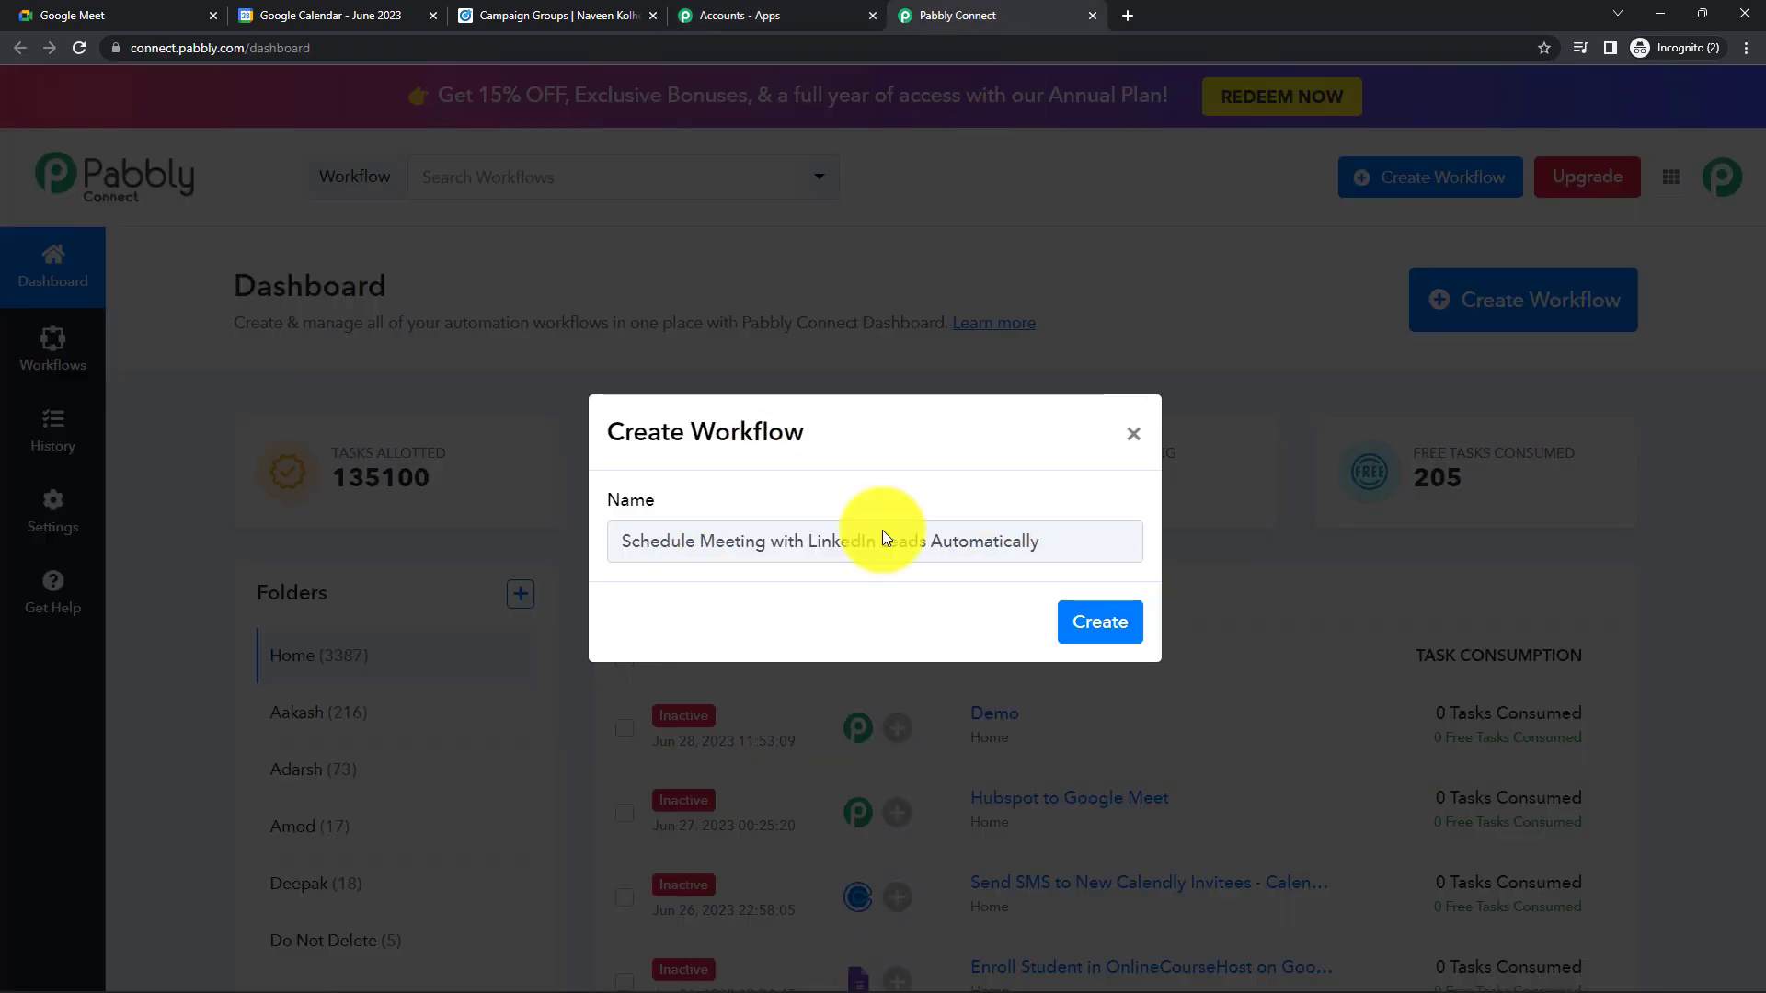
- Confirm creation of 'Schedule Meeting with LinkedIn Leads Automatically' and collapse its empty trigger step
left_click(1100, 624)
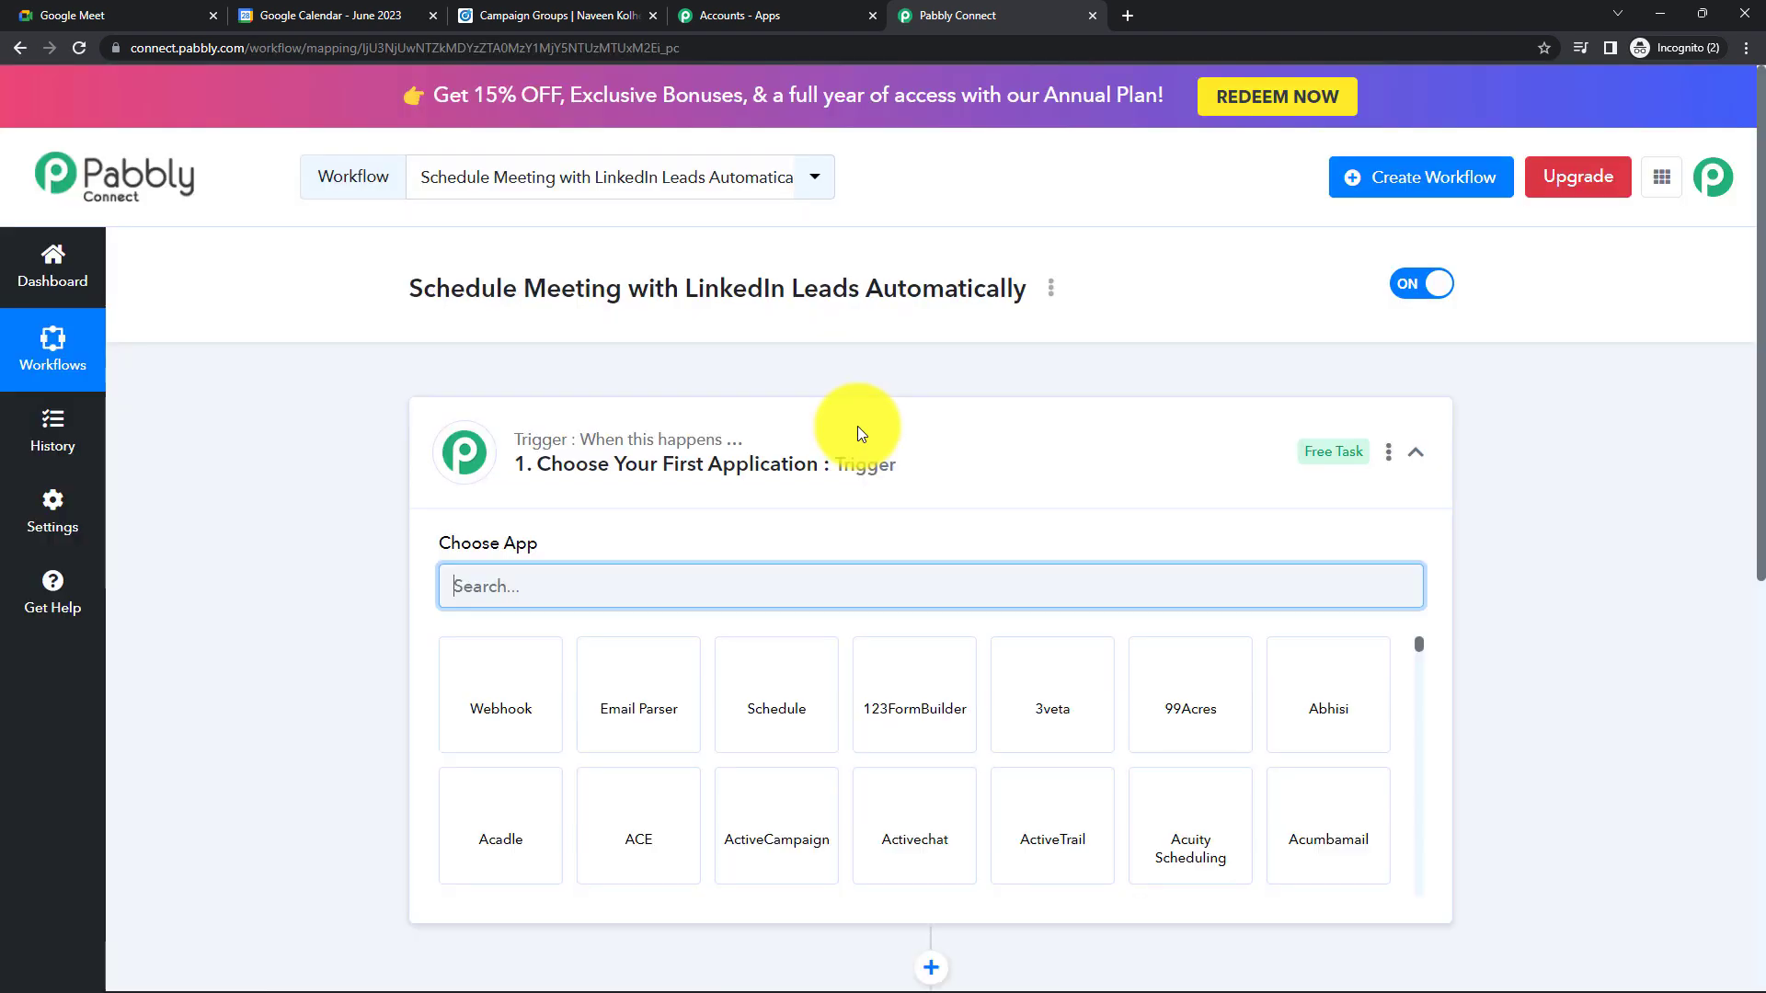
left_click(857, 427)
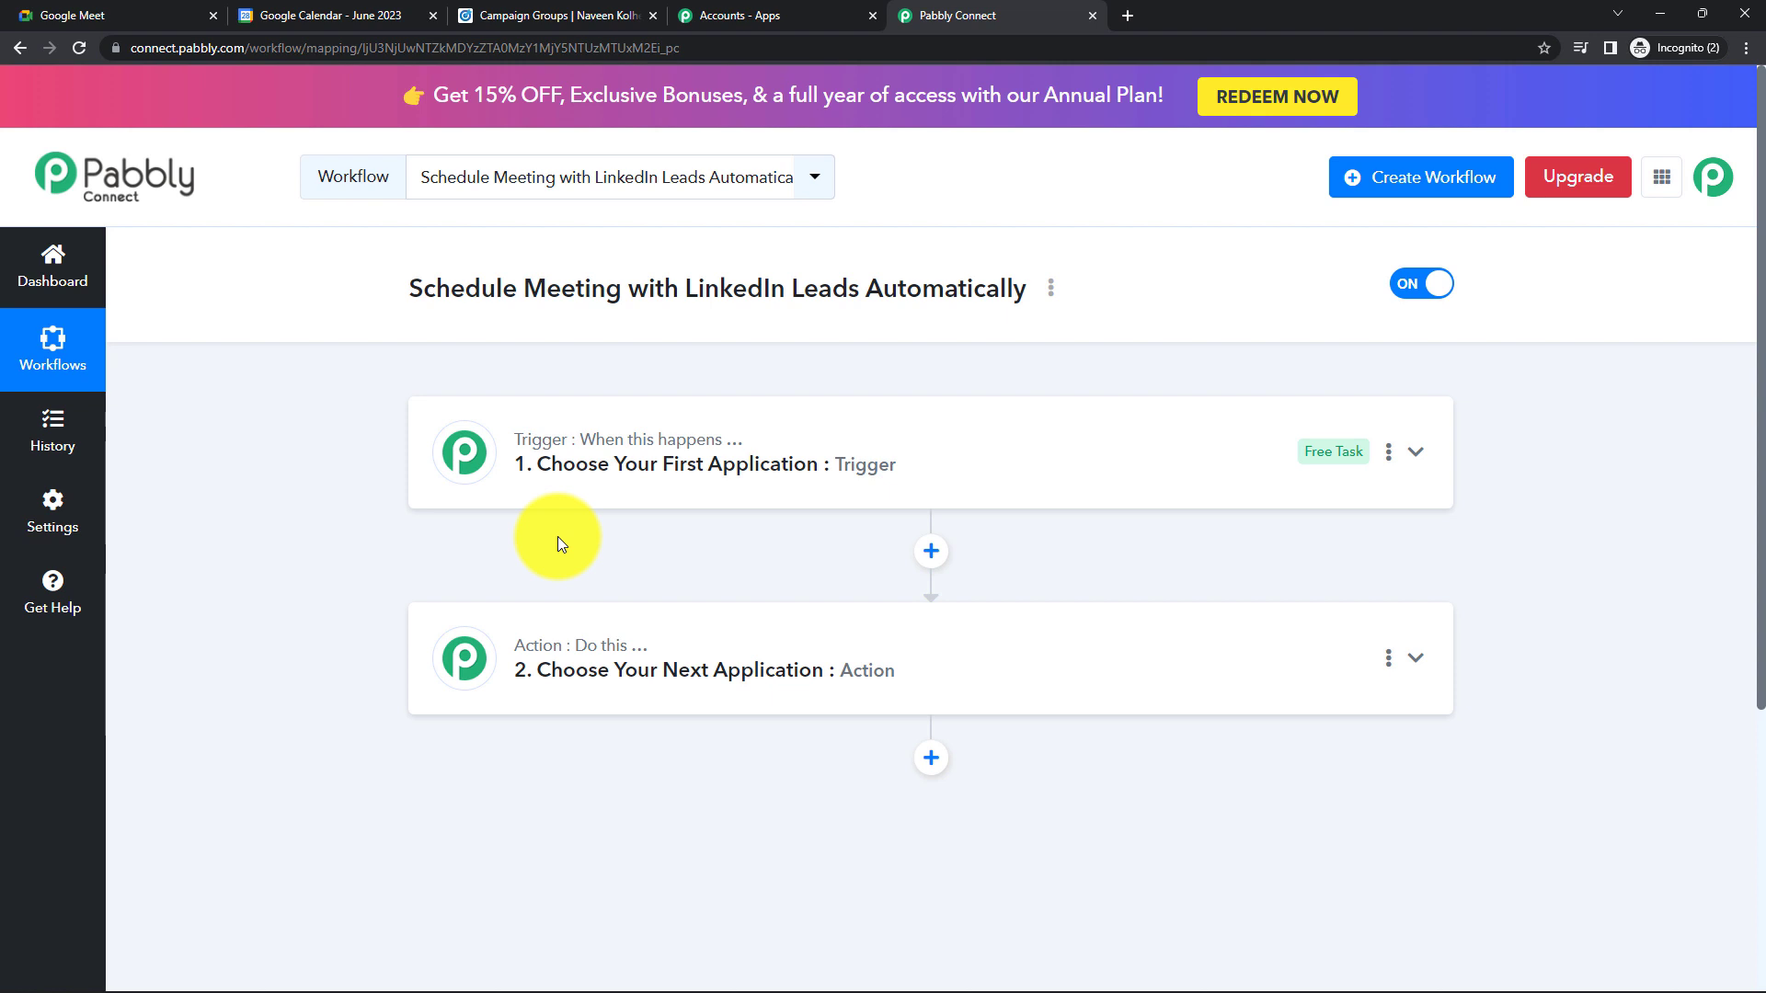
- Set the trigger to LinkedIn Lead Gen Forms with the New Lead Gen Form Response event
left_click(618, 480)
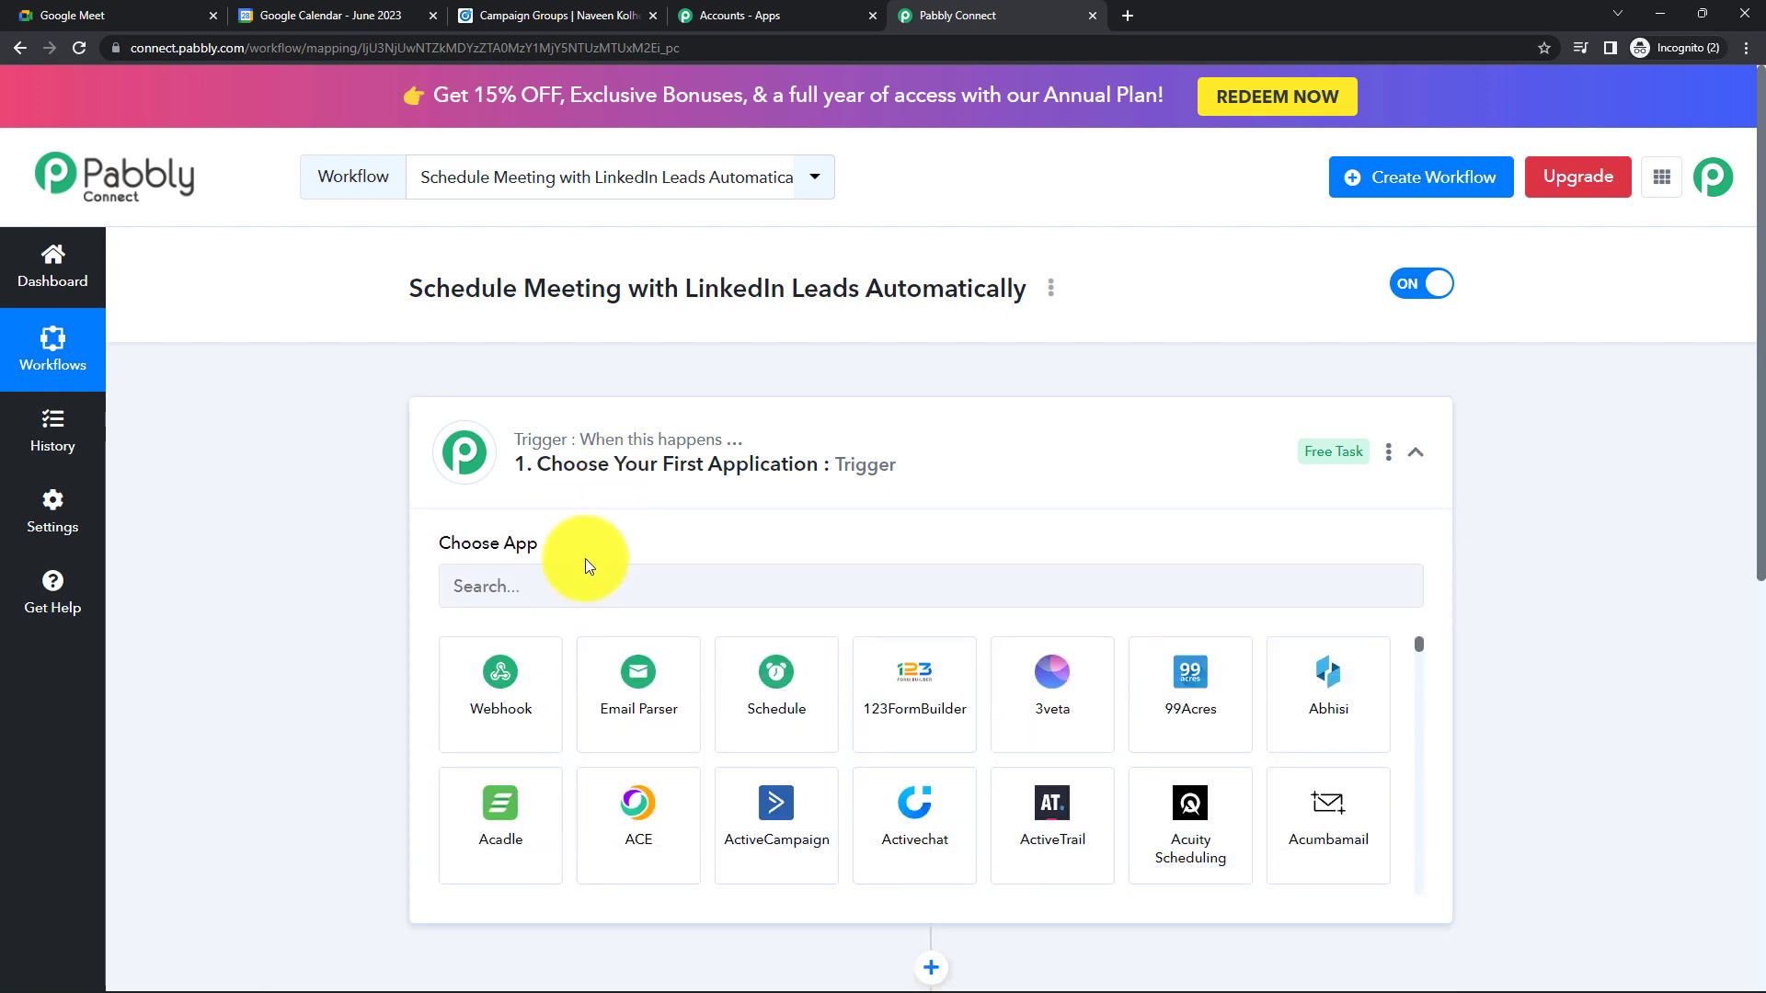
left_click(562, 585)
type("L")
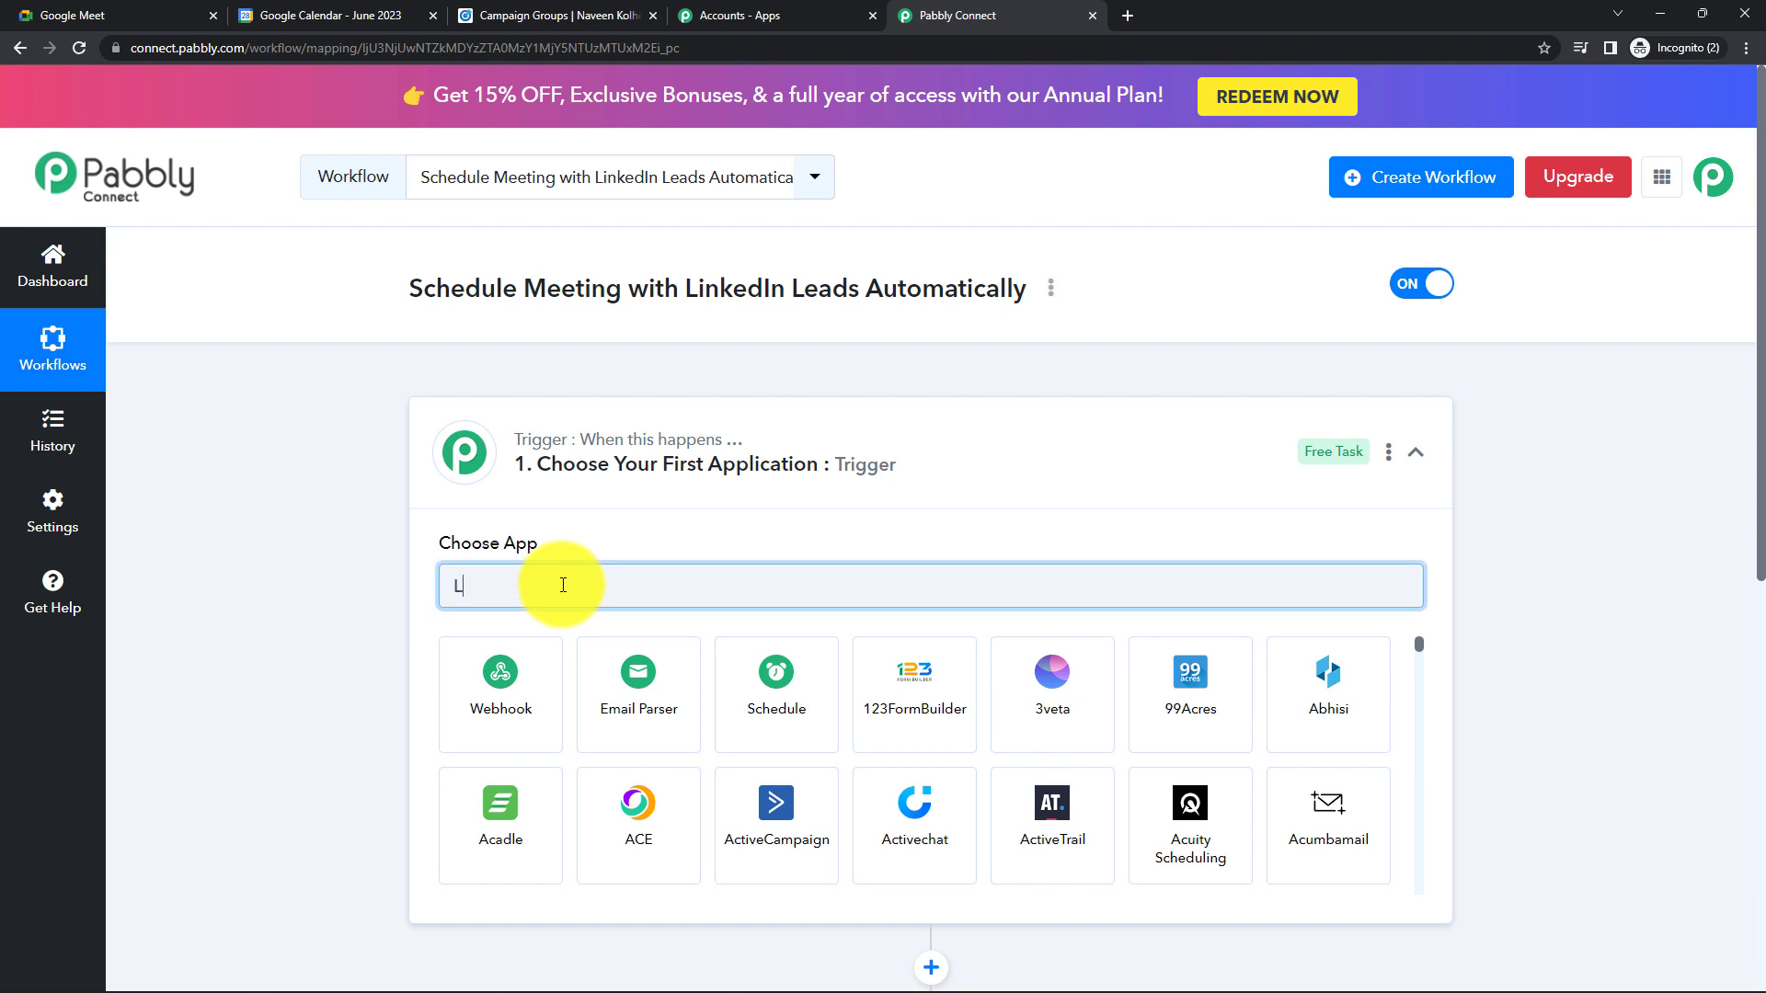
type("in")
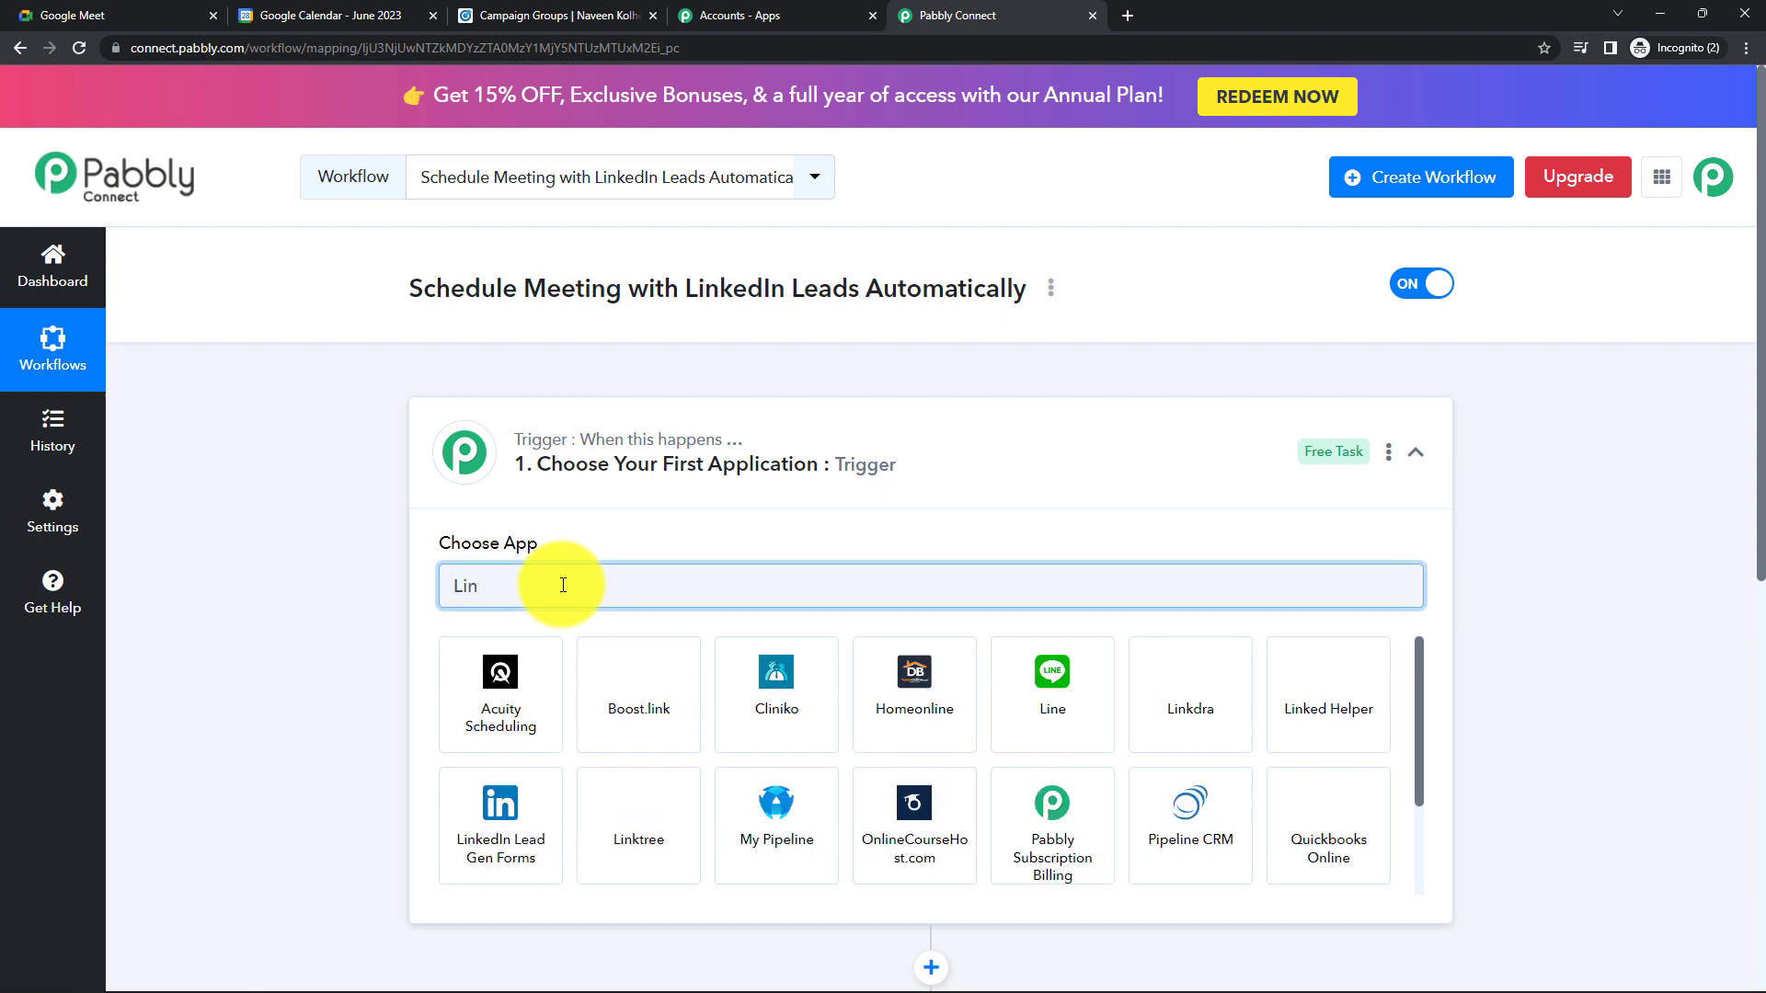
left_click(505, 815)
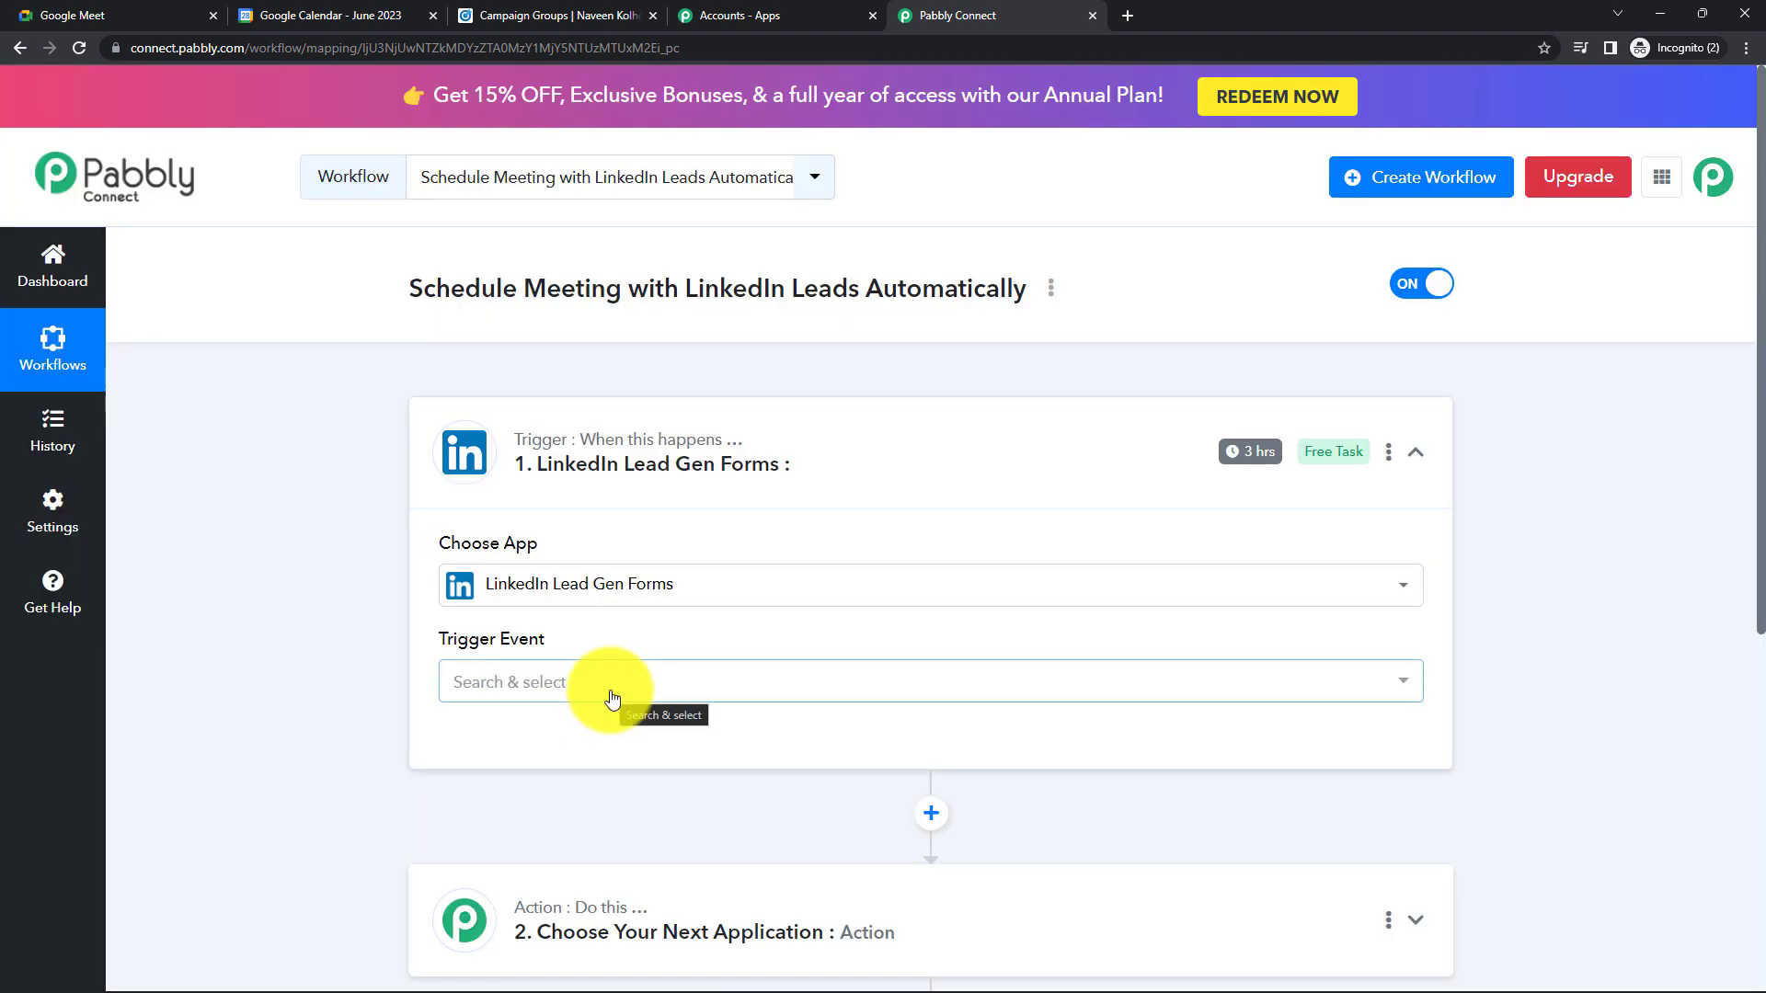
left_click(612, 698)
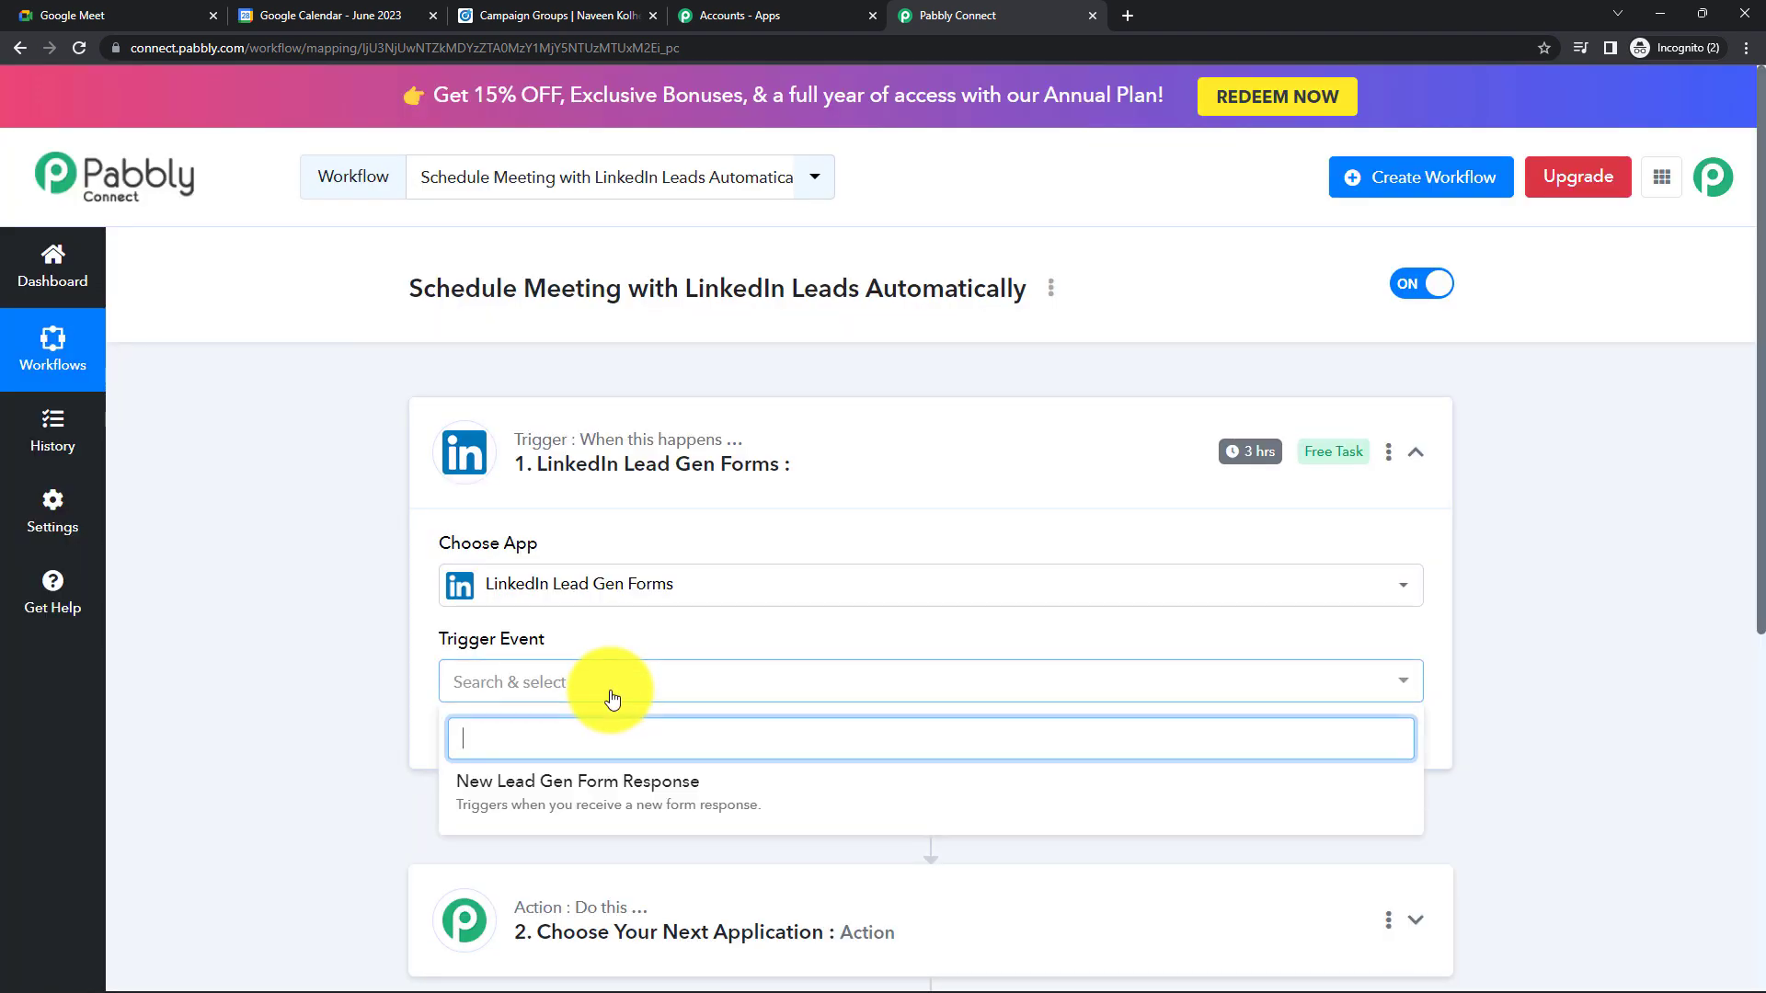
left_click(594, 795)
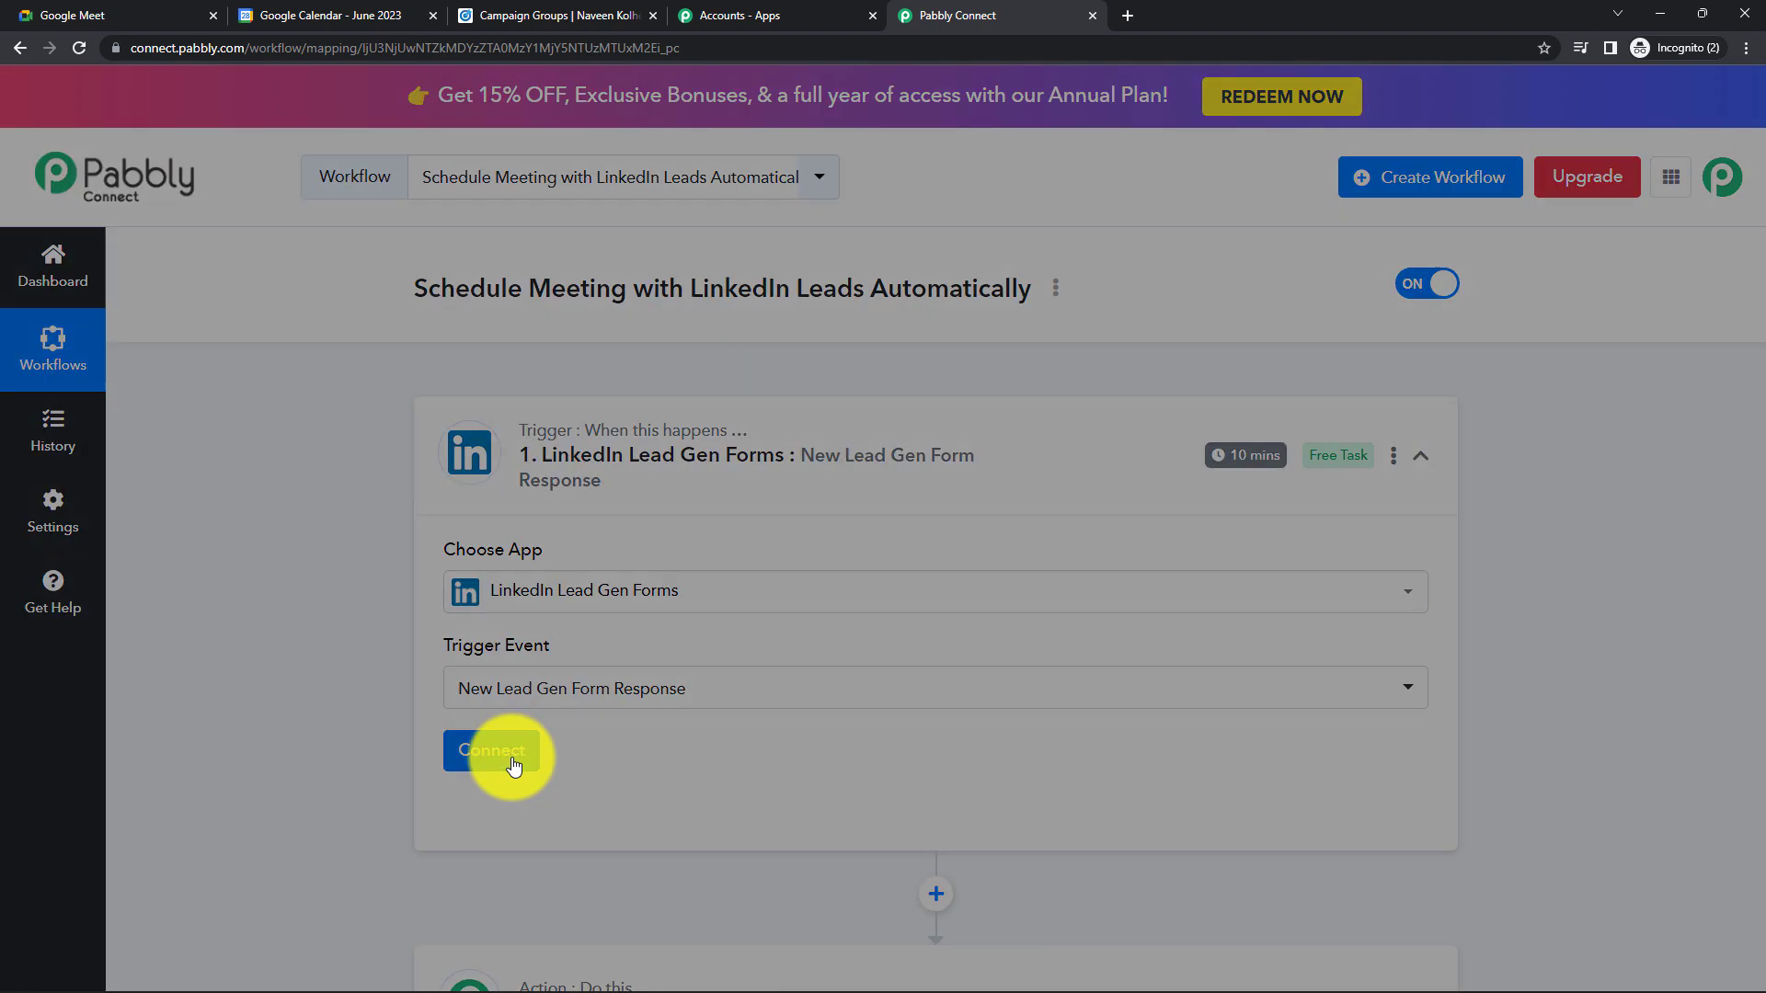
- Add a new LinkedIn connection for the trigger via Connect With LinkedIn
left_click(513, 766)
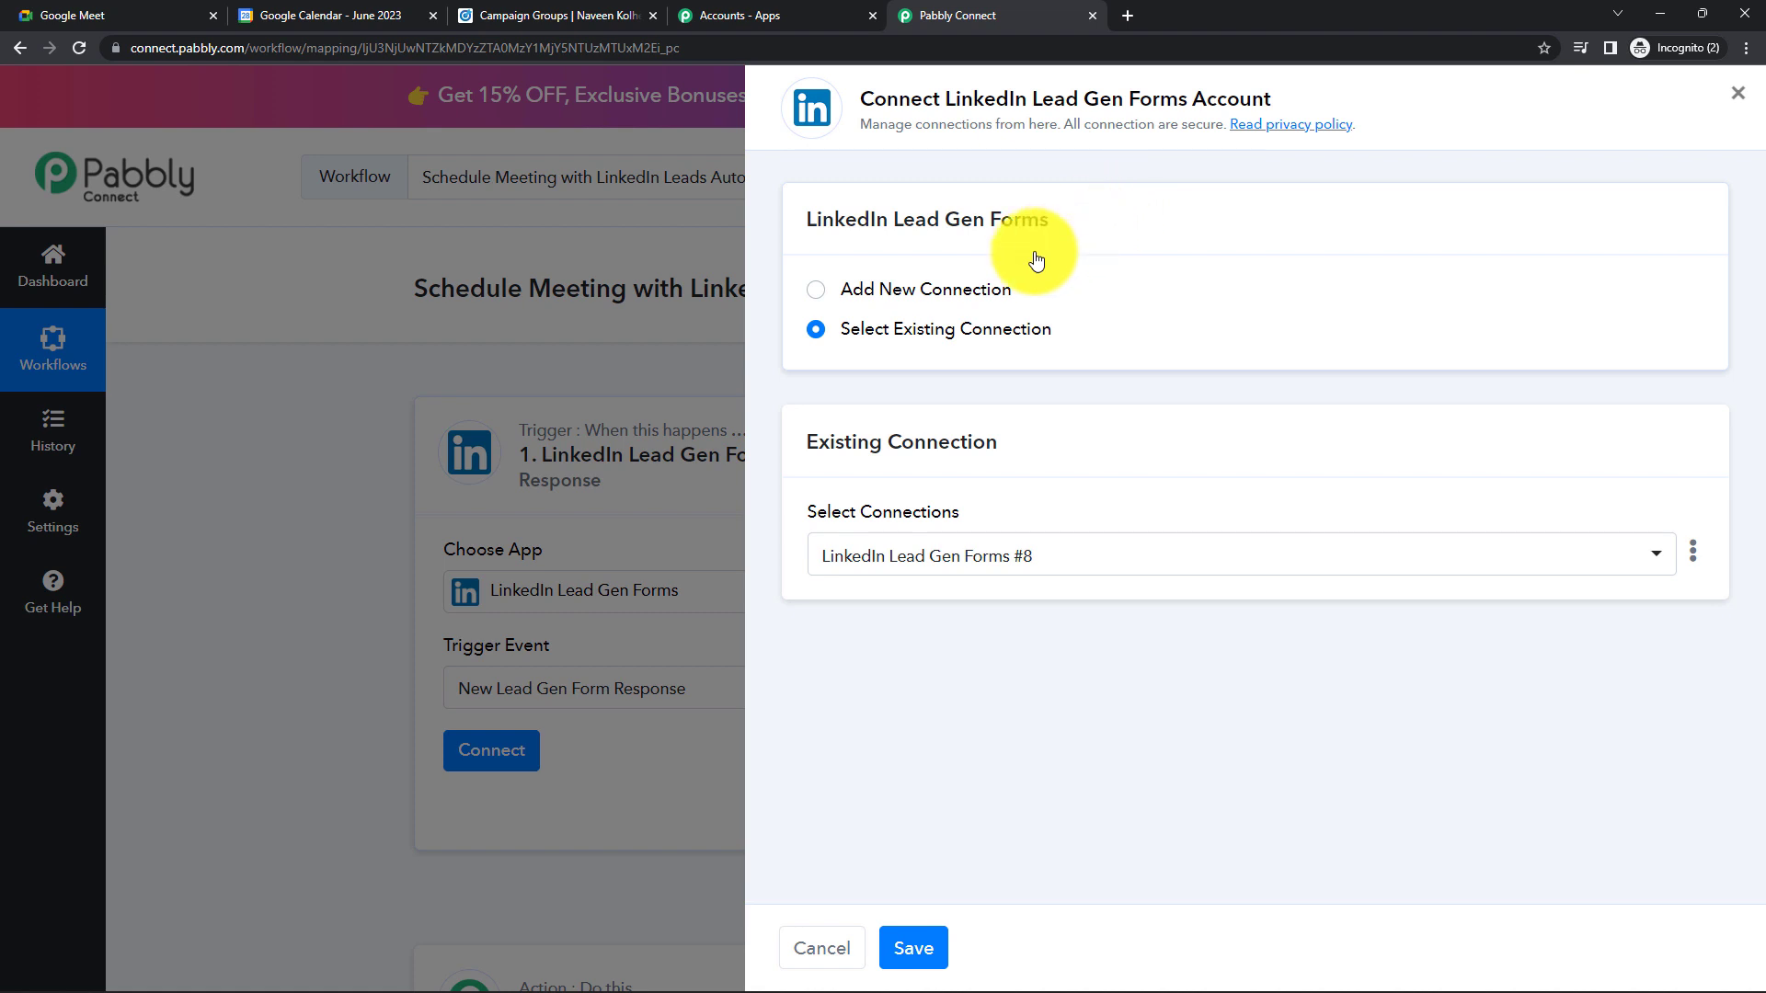
left_click(815, 289)
left_click(975, 527)
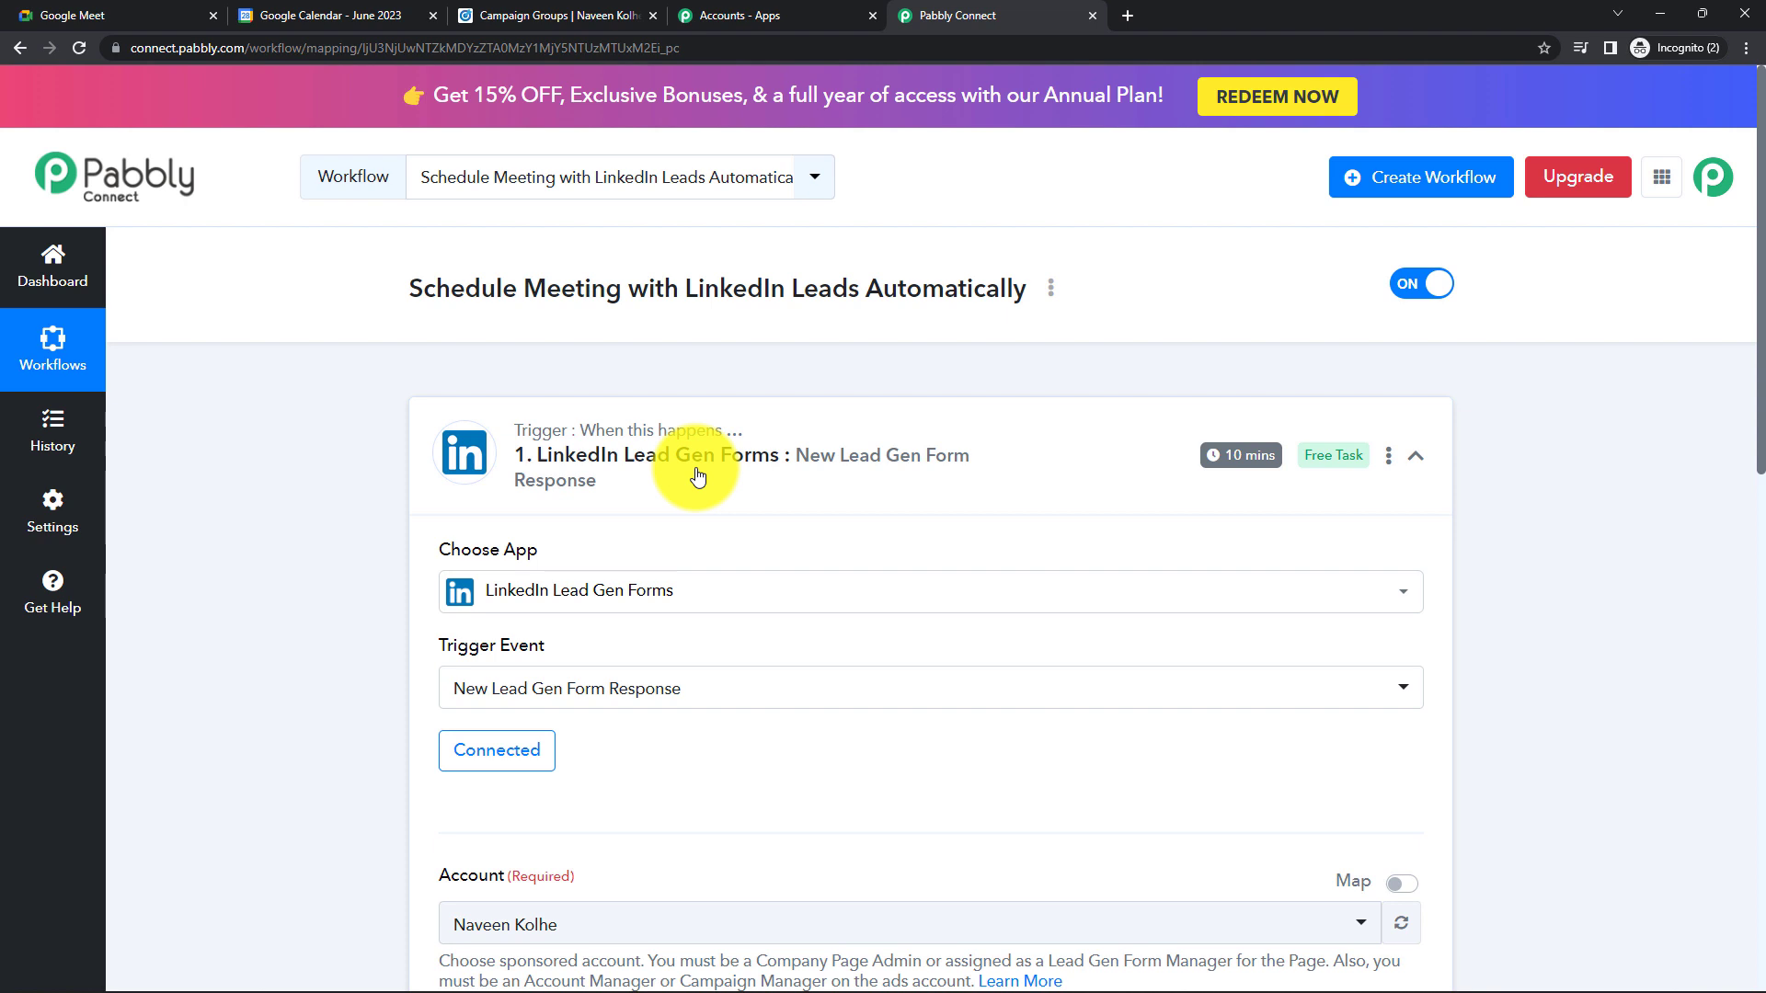
- Leave the current ad account selected and pick Health Care for Life as the Lead Form
scroll(696, 467, "down", 2)
scroll(695, 467, "down", 3)
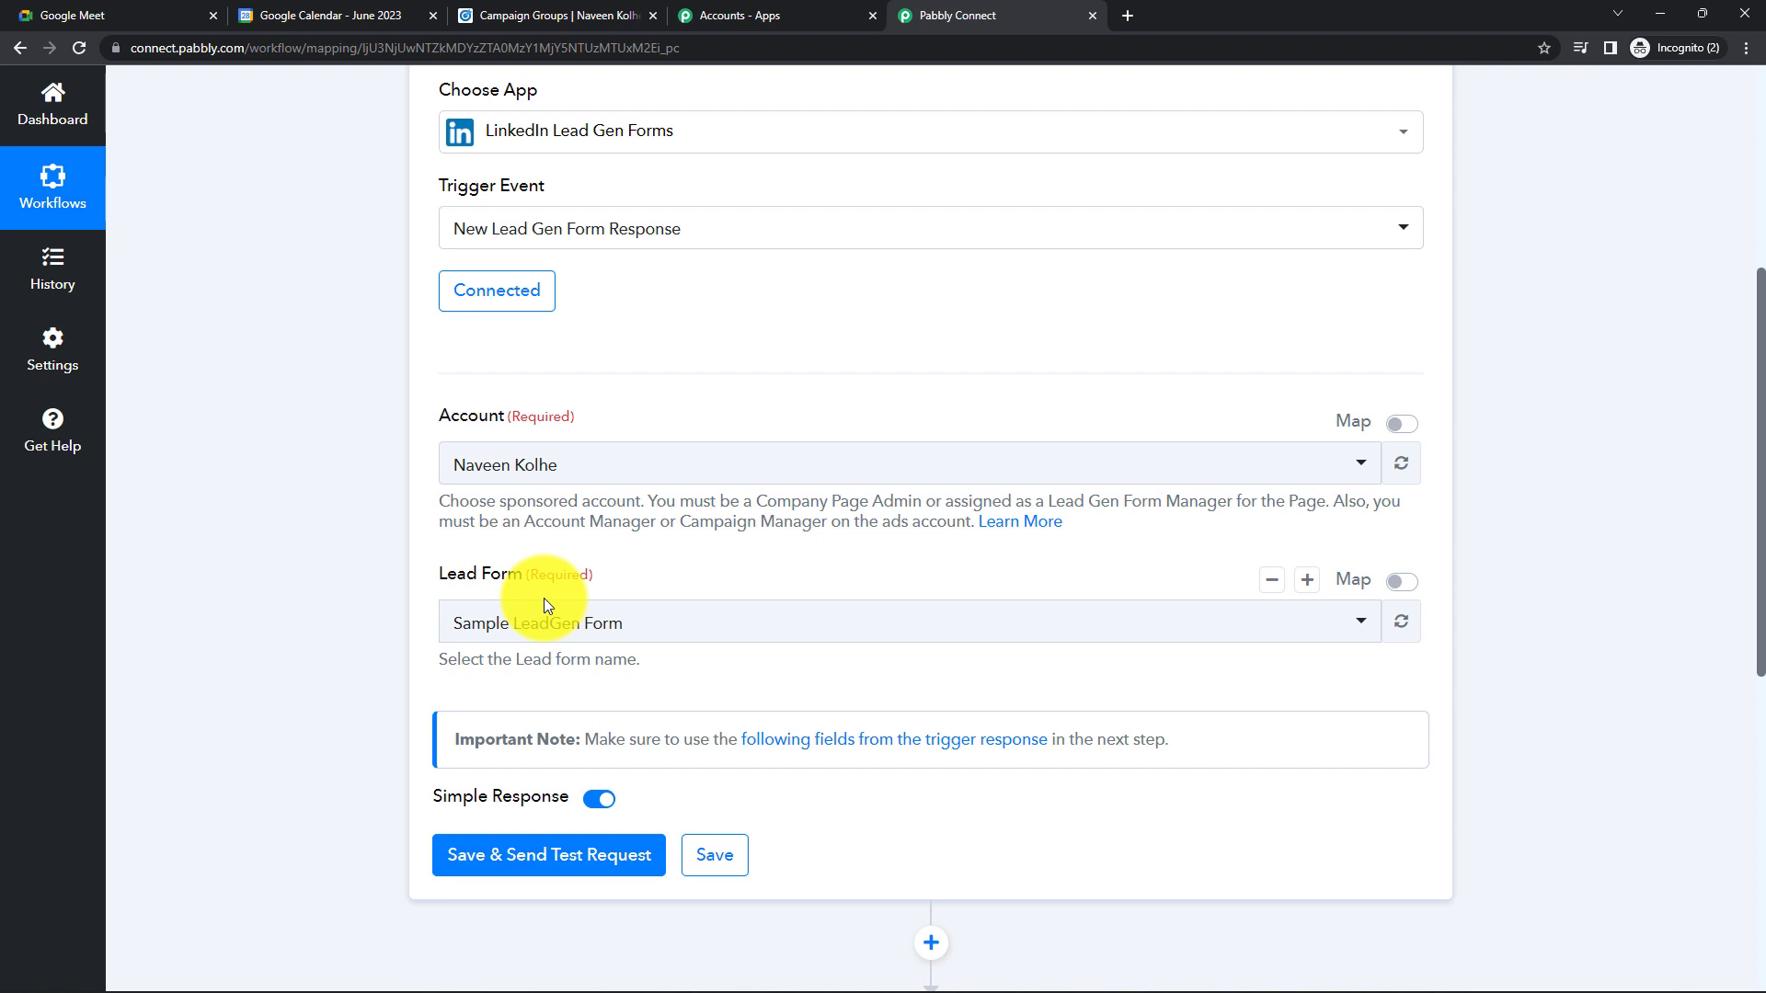
left_click(762, 457)
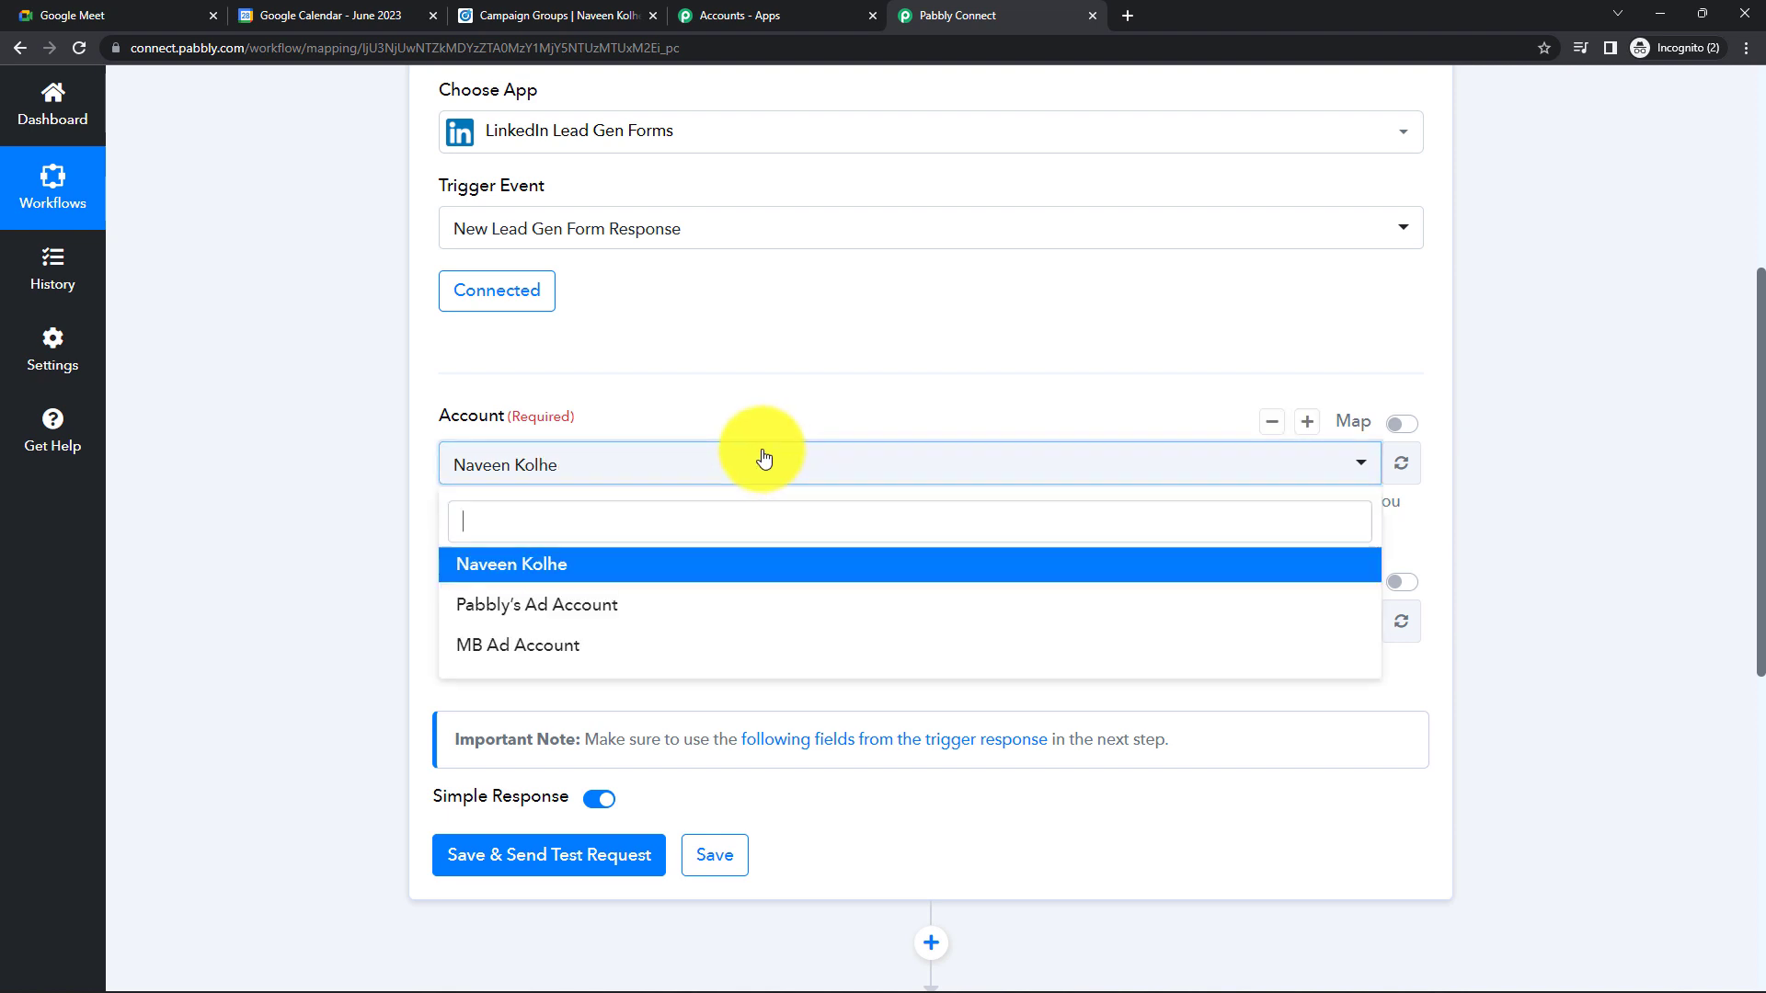
left_click(683, 485)
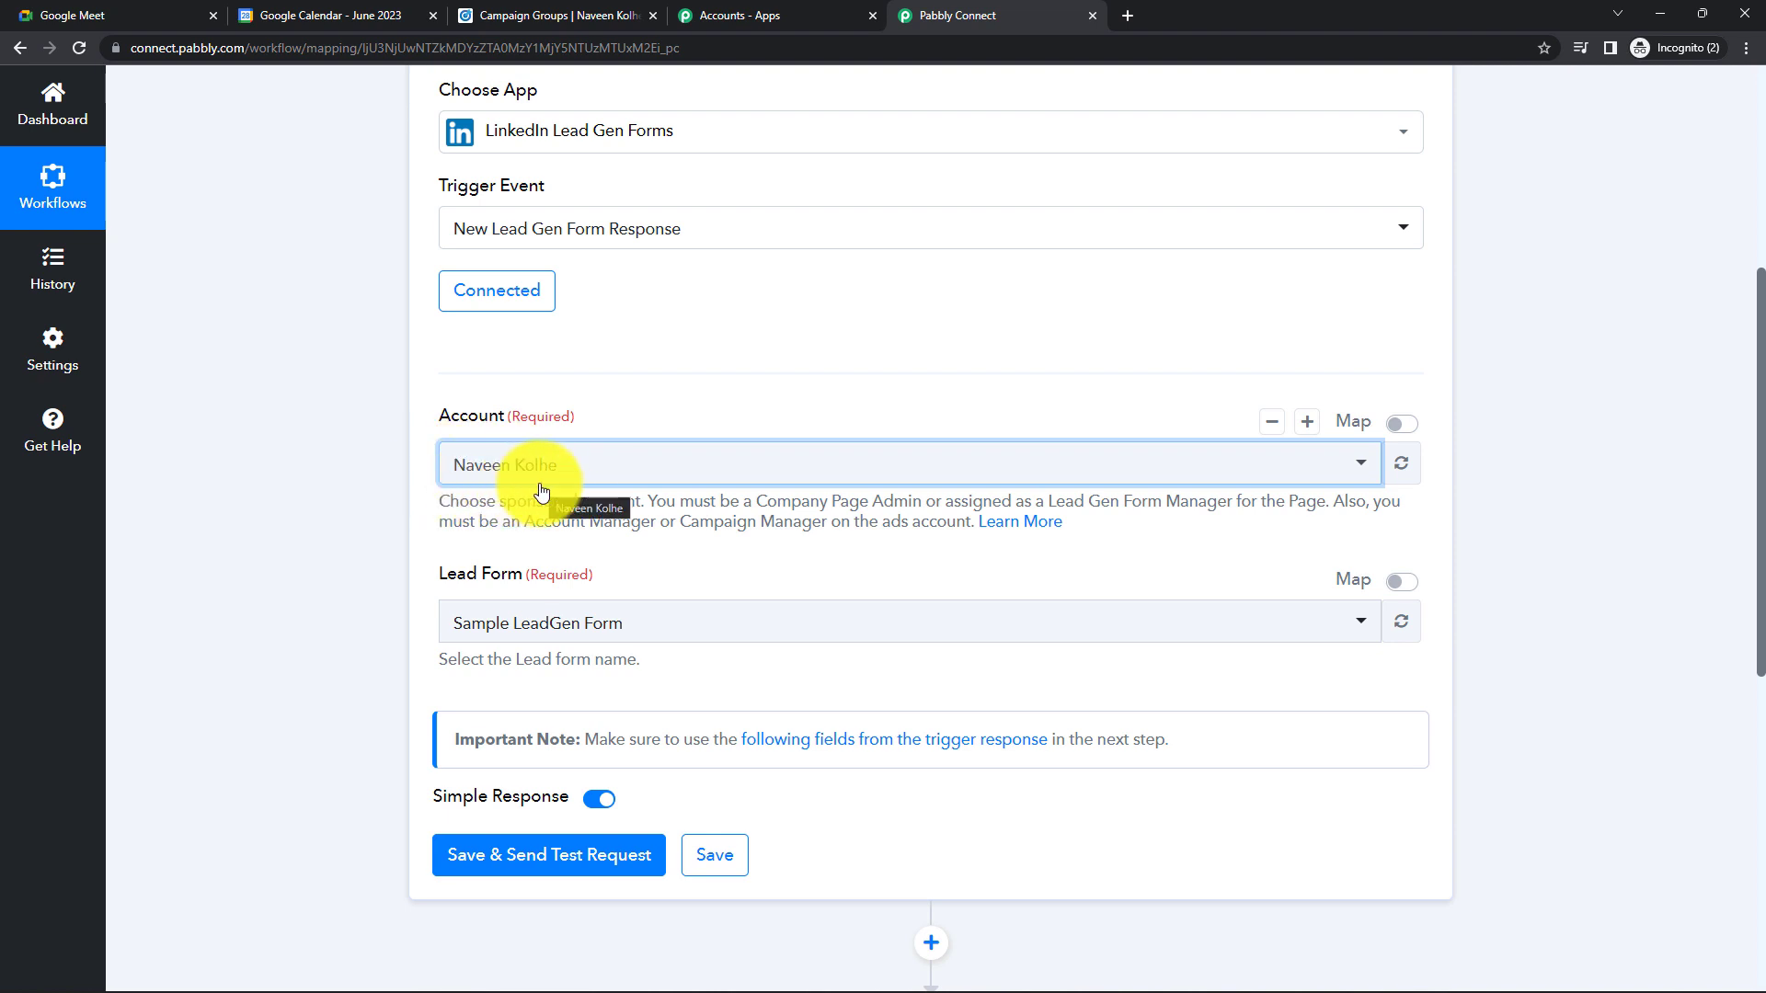
scroll(644, 487, "down", 1)
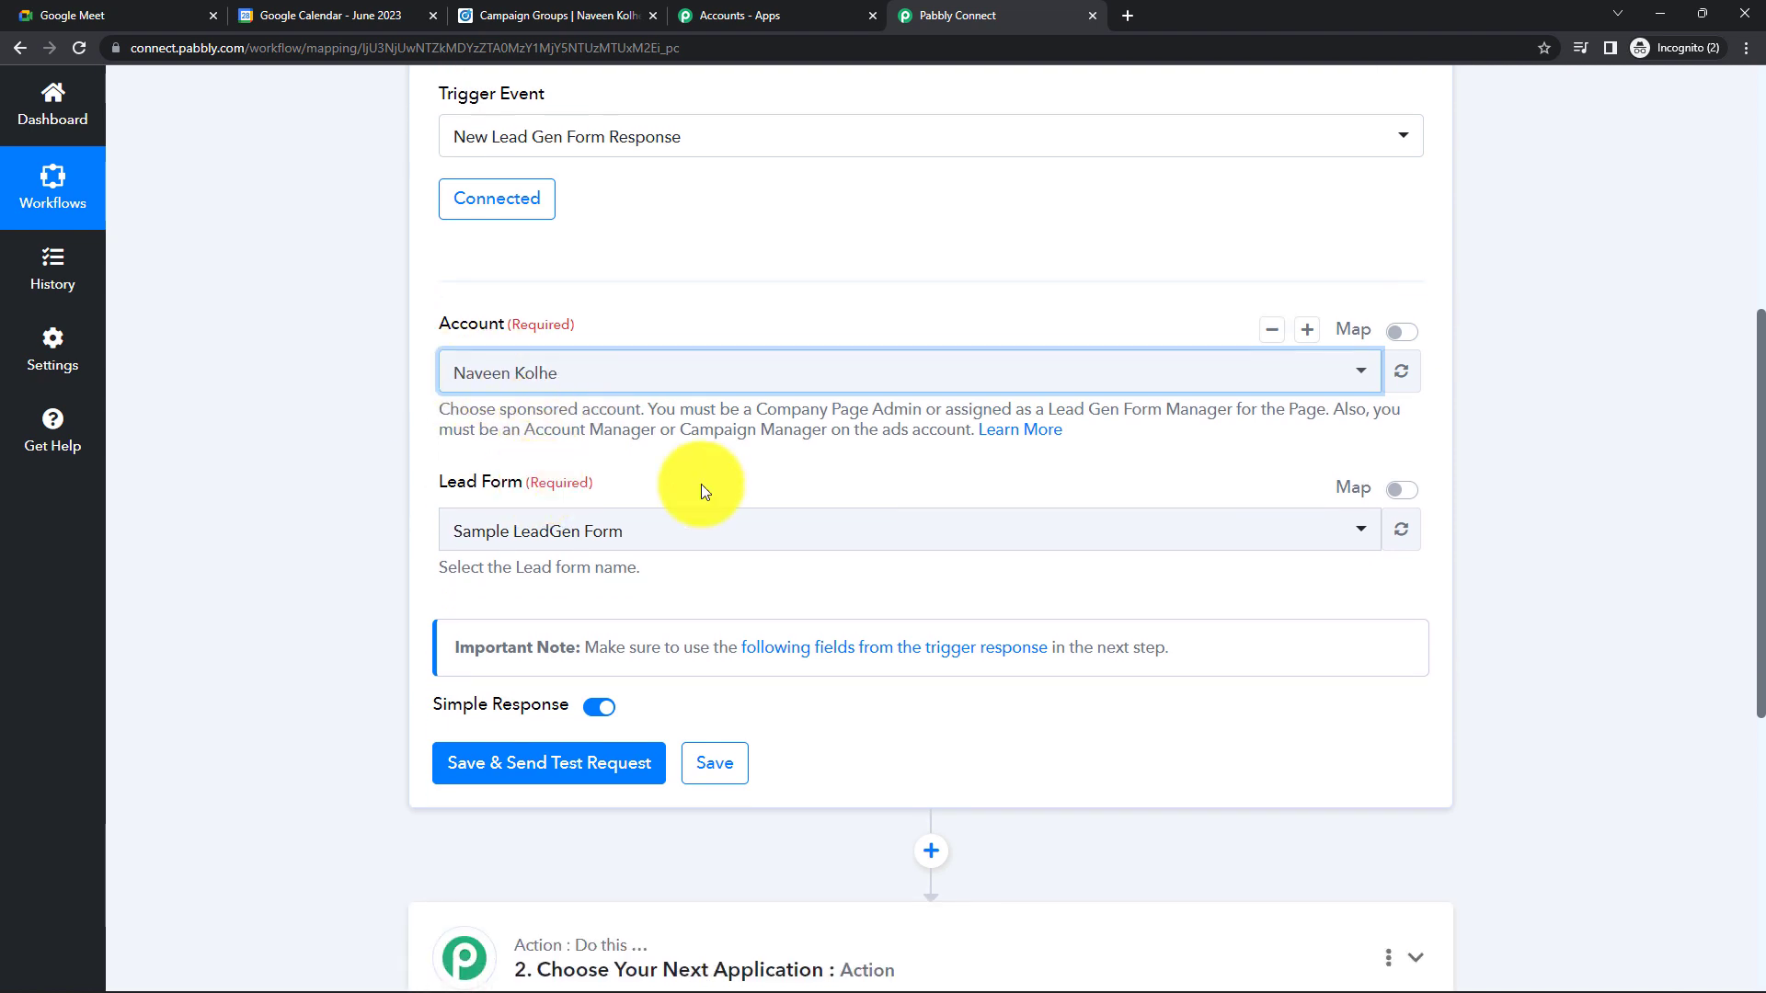
left_click(671, 541)
scroll(619, 714, "down", 1)
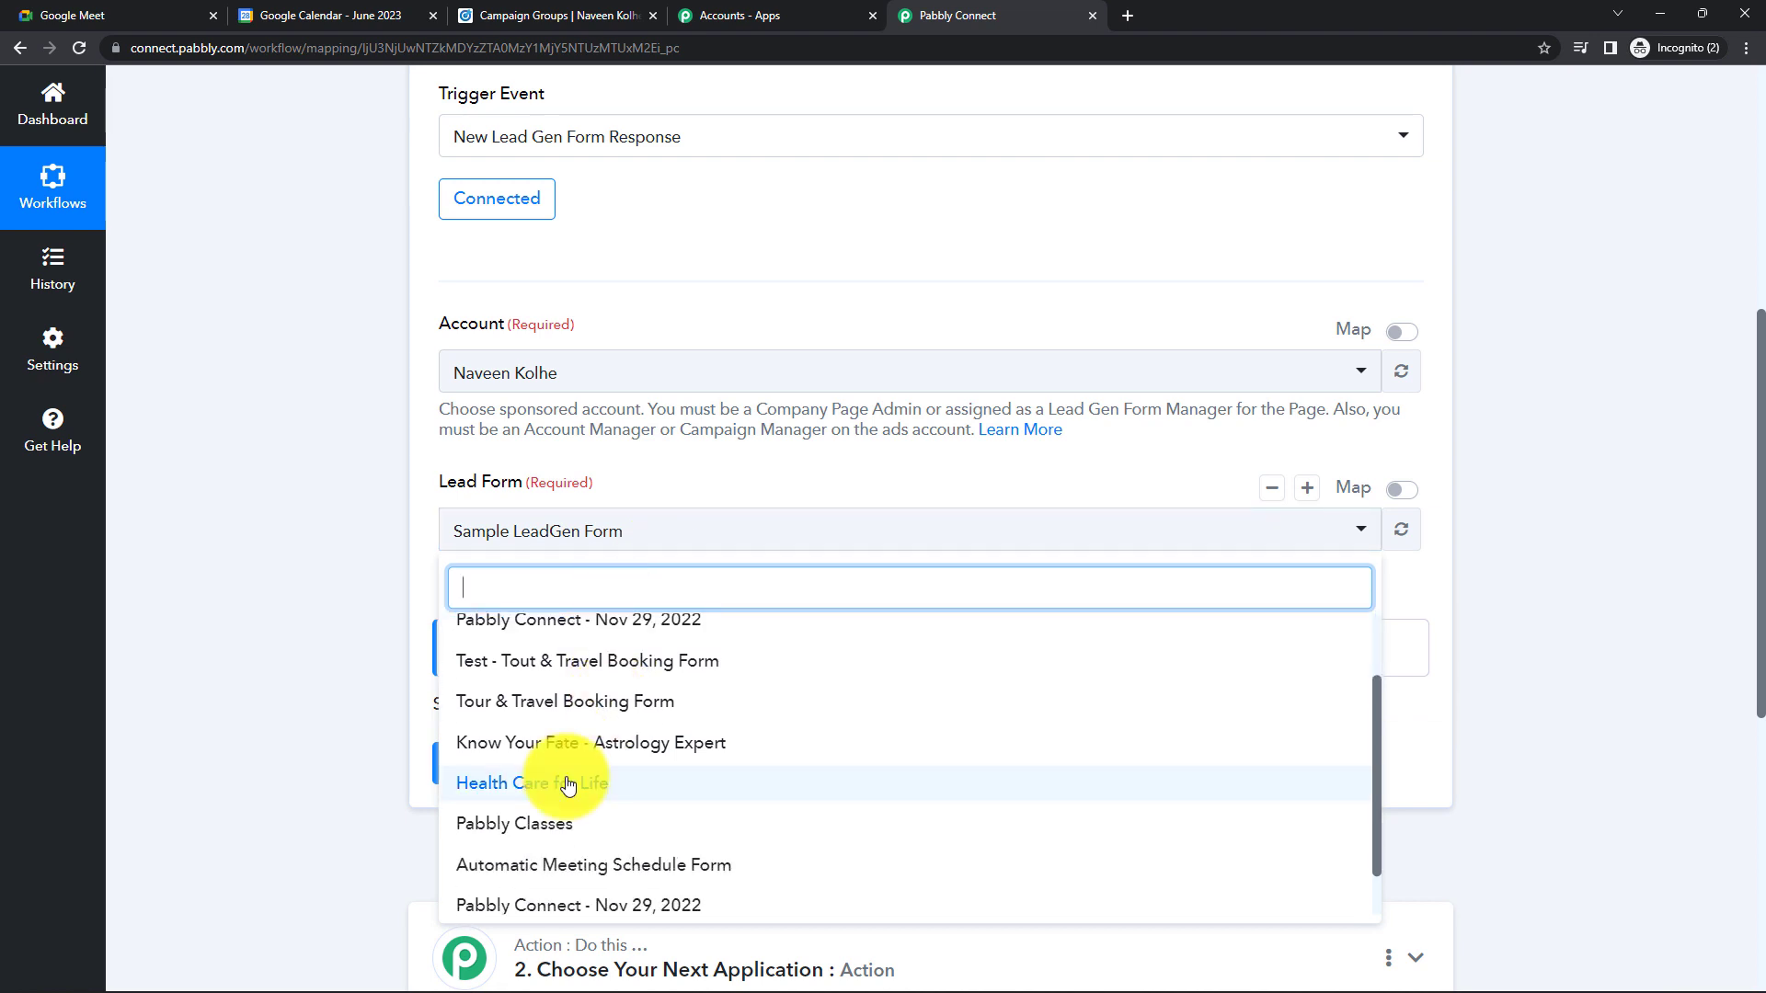
left_click(567, 785)
left_click(607, 532)
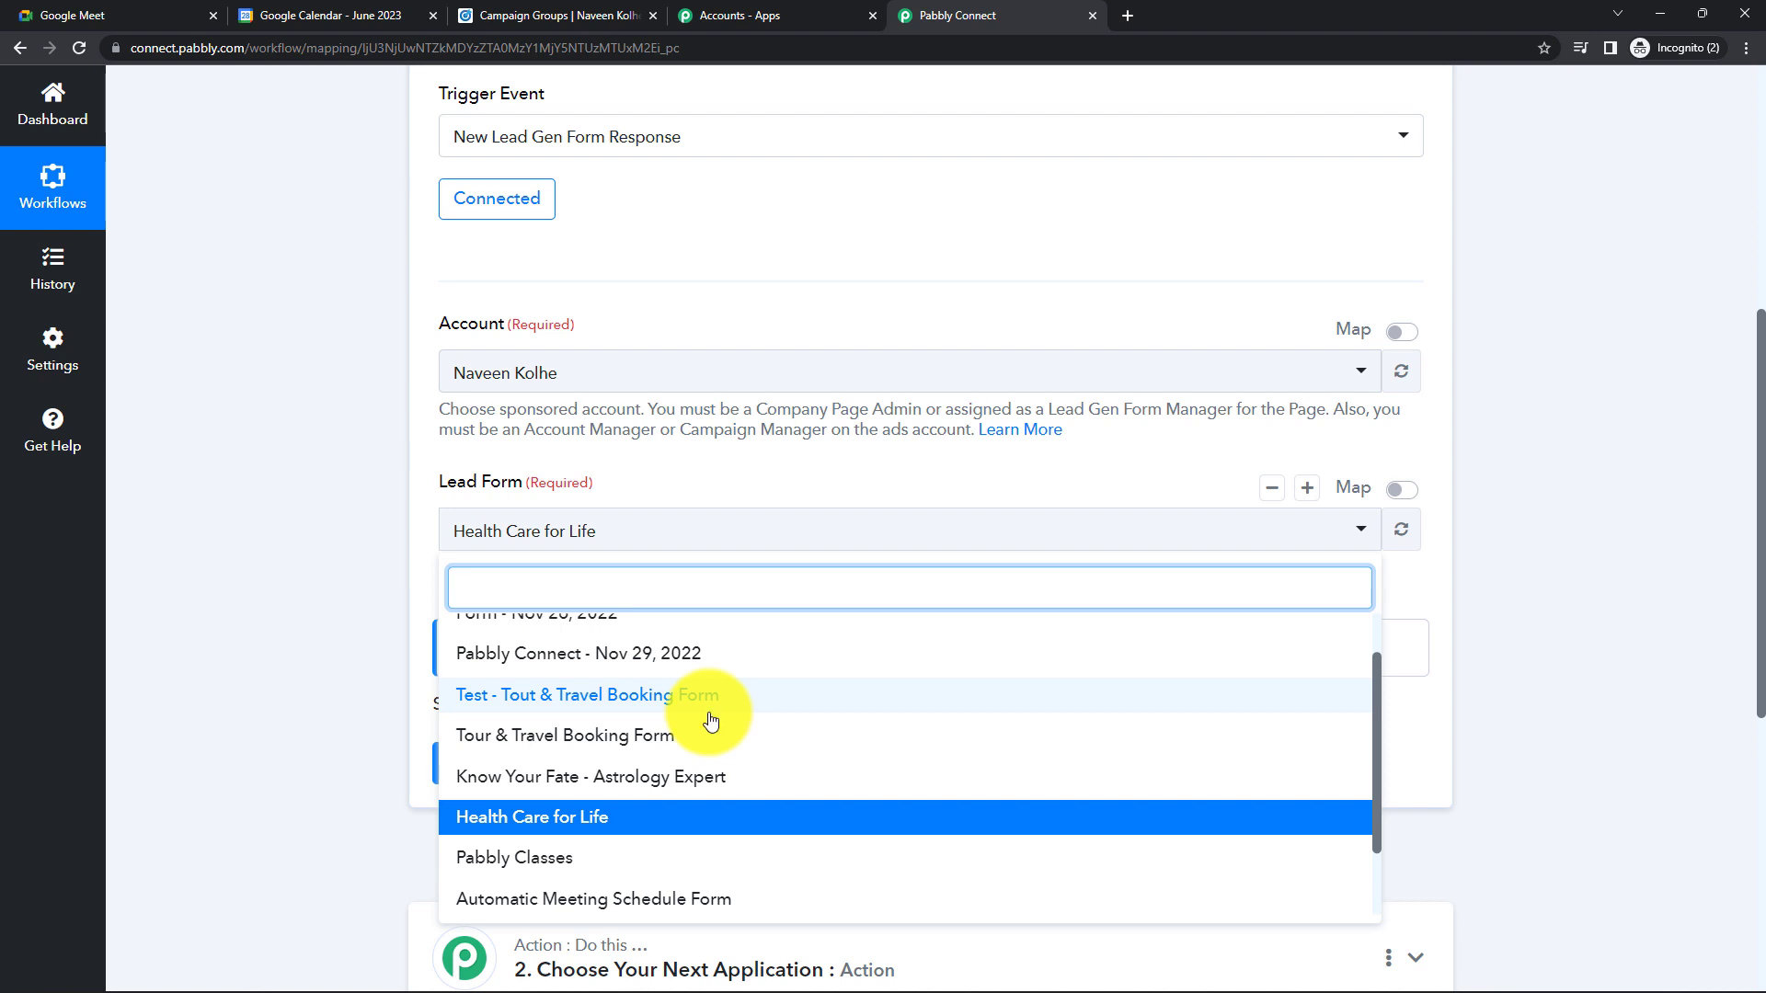
left_click(313, 620)
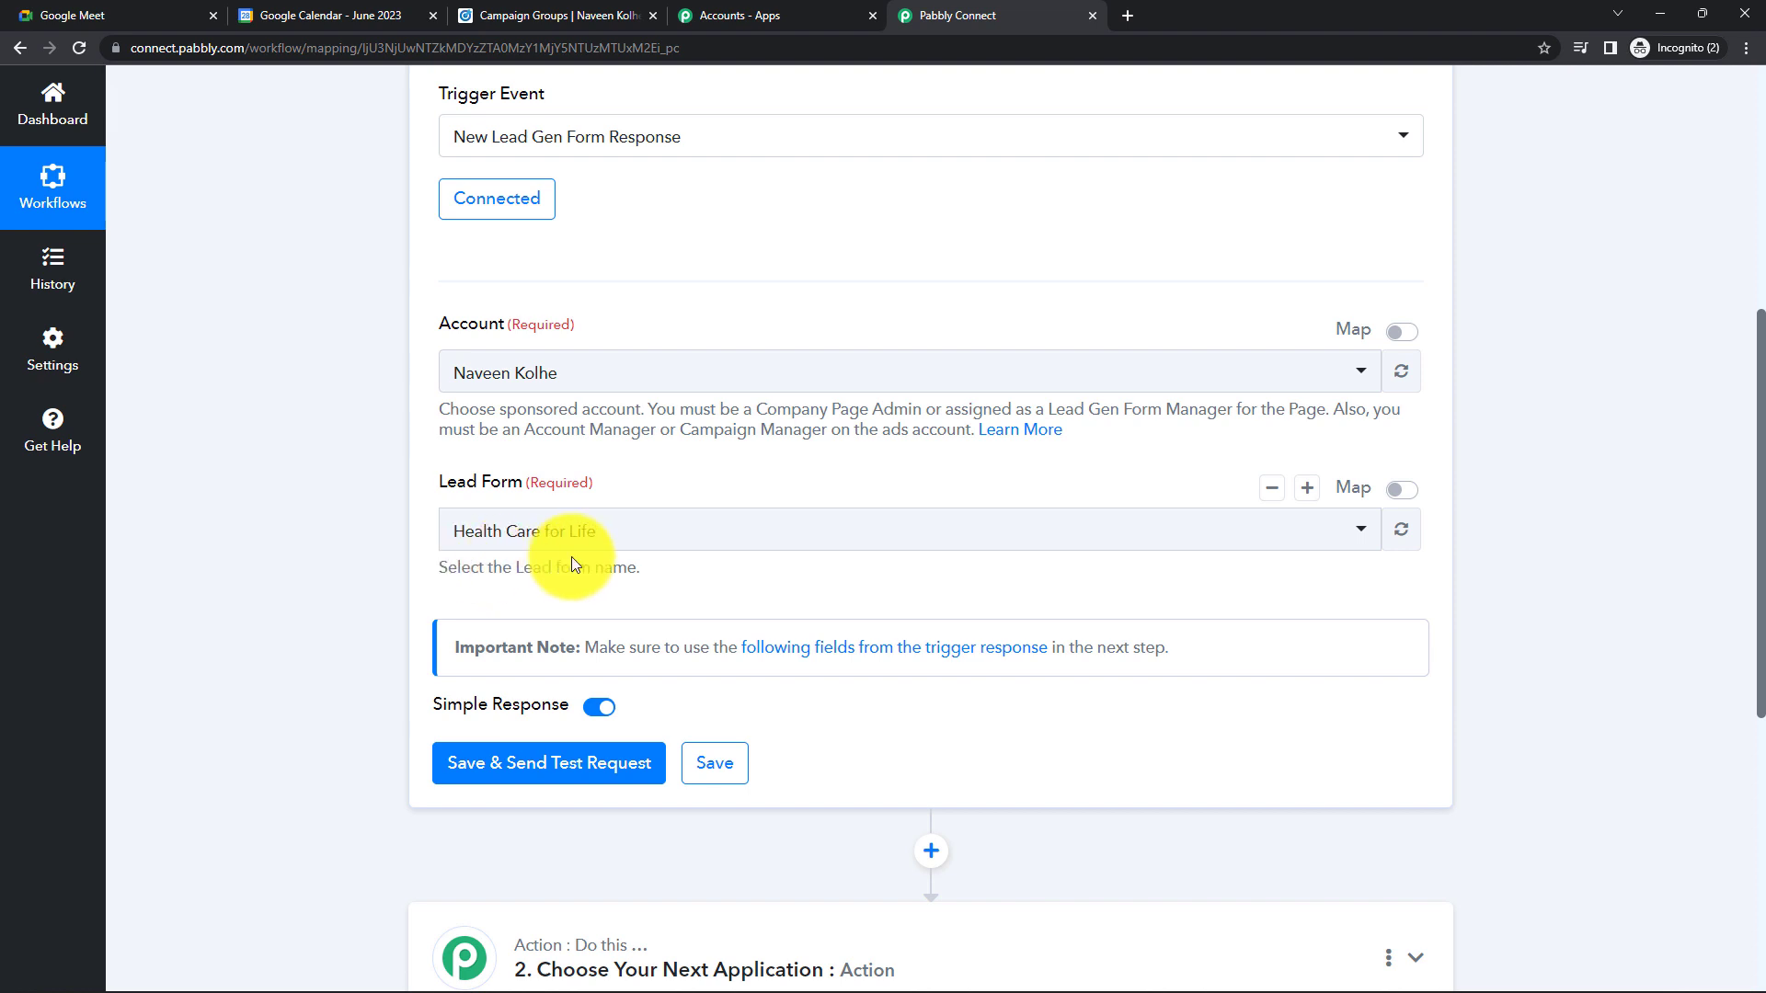
scroll(571, 561, "down", 1)
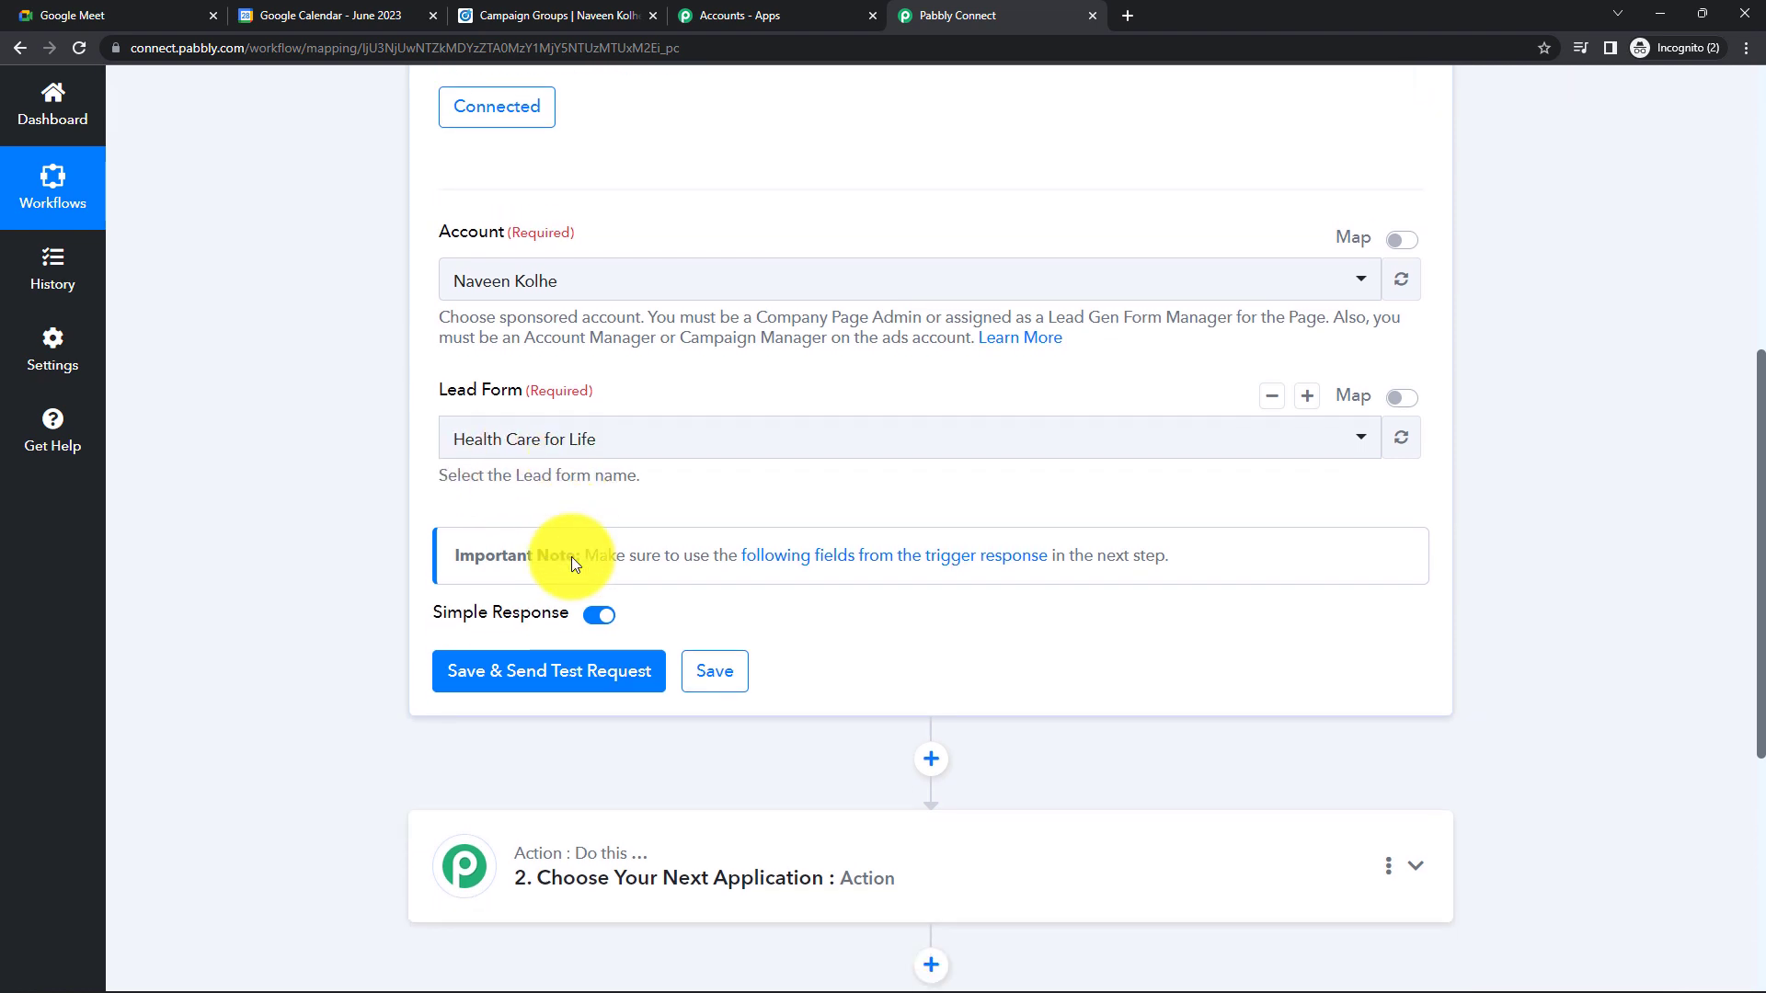
- Save the LinkedIn trigger and send a test request, which returns a response of 0
left_click(541, 676)
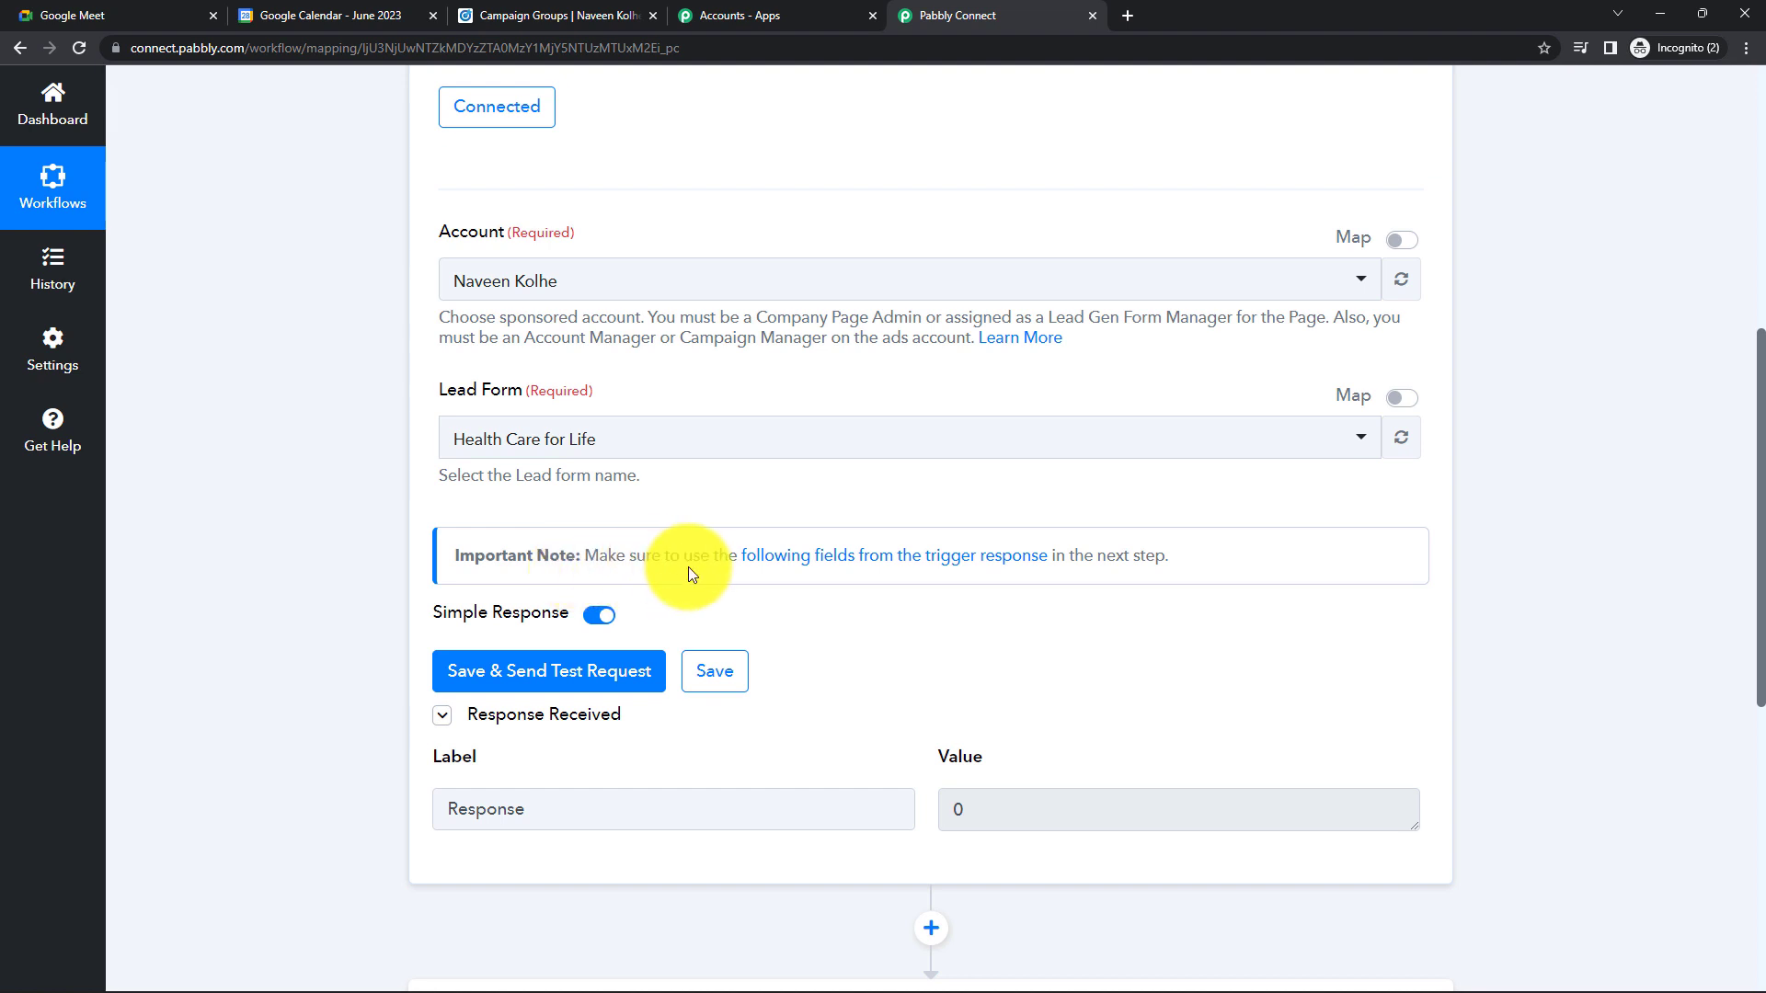
- Read the Pabbly Forum 'LinkedIn Lead Gen Forms' guide on trigger response fields, then close it
left_click(931, 571)
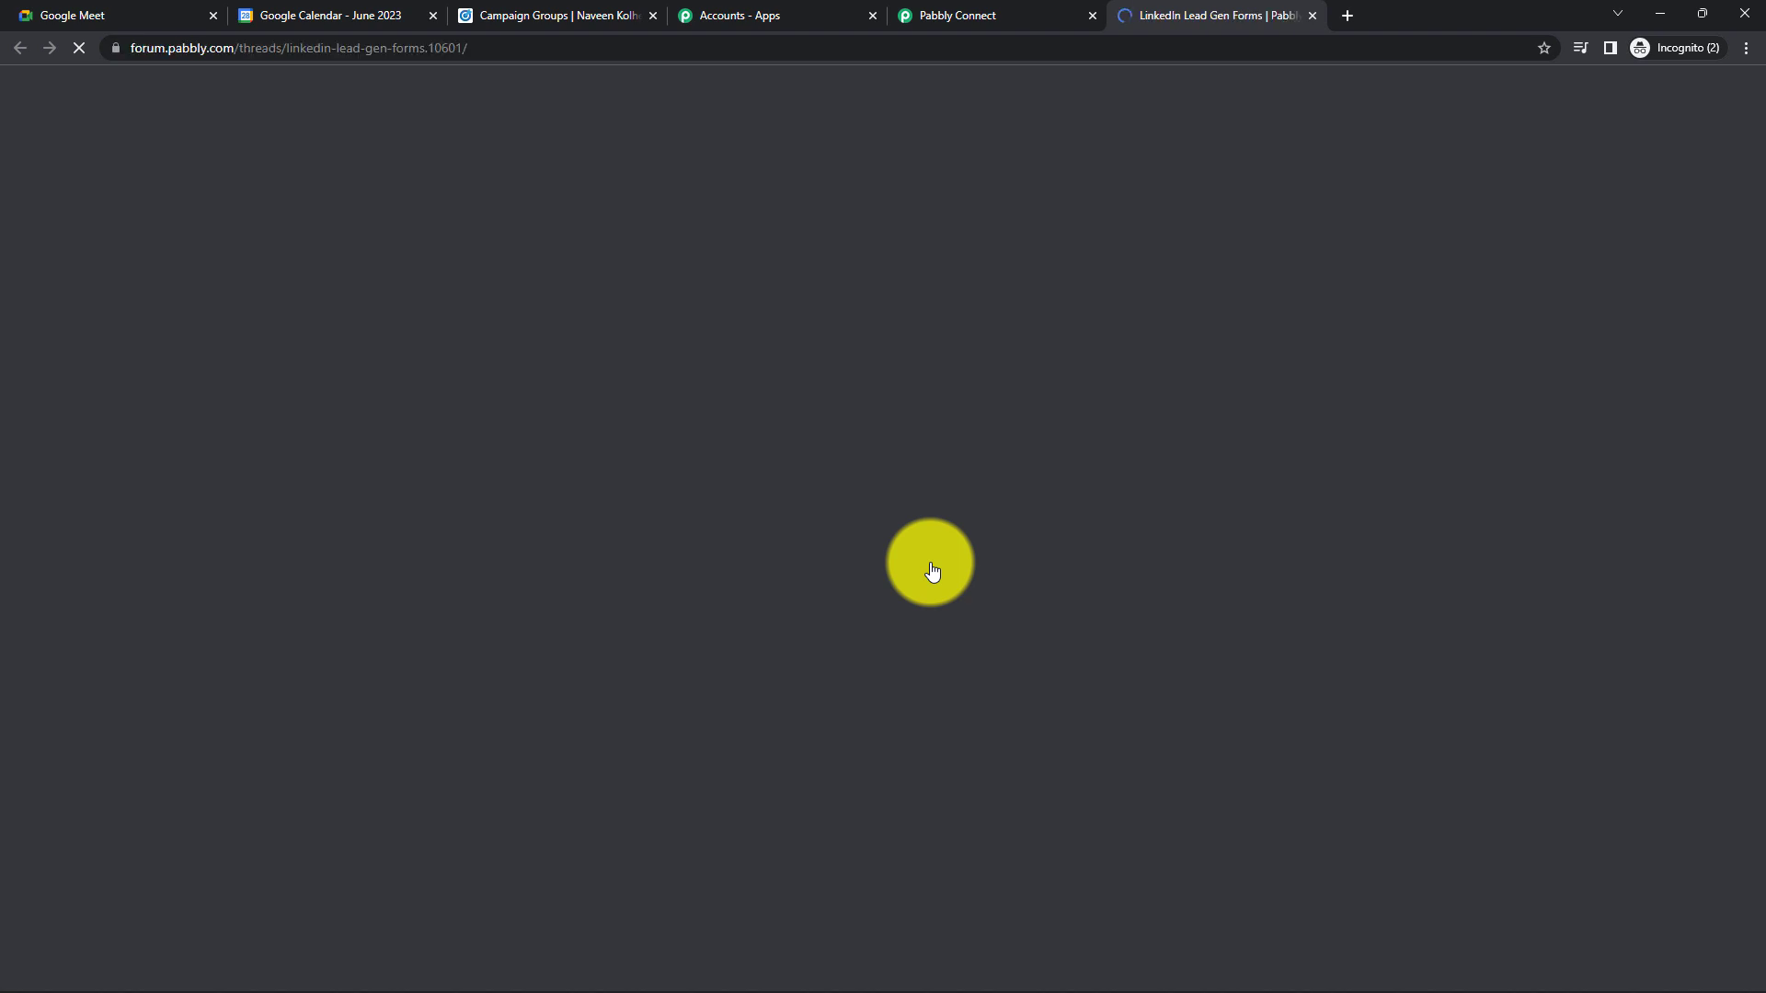
scroll(931, 571, "down", 8)
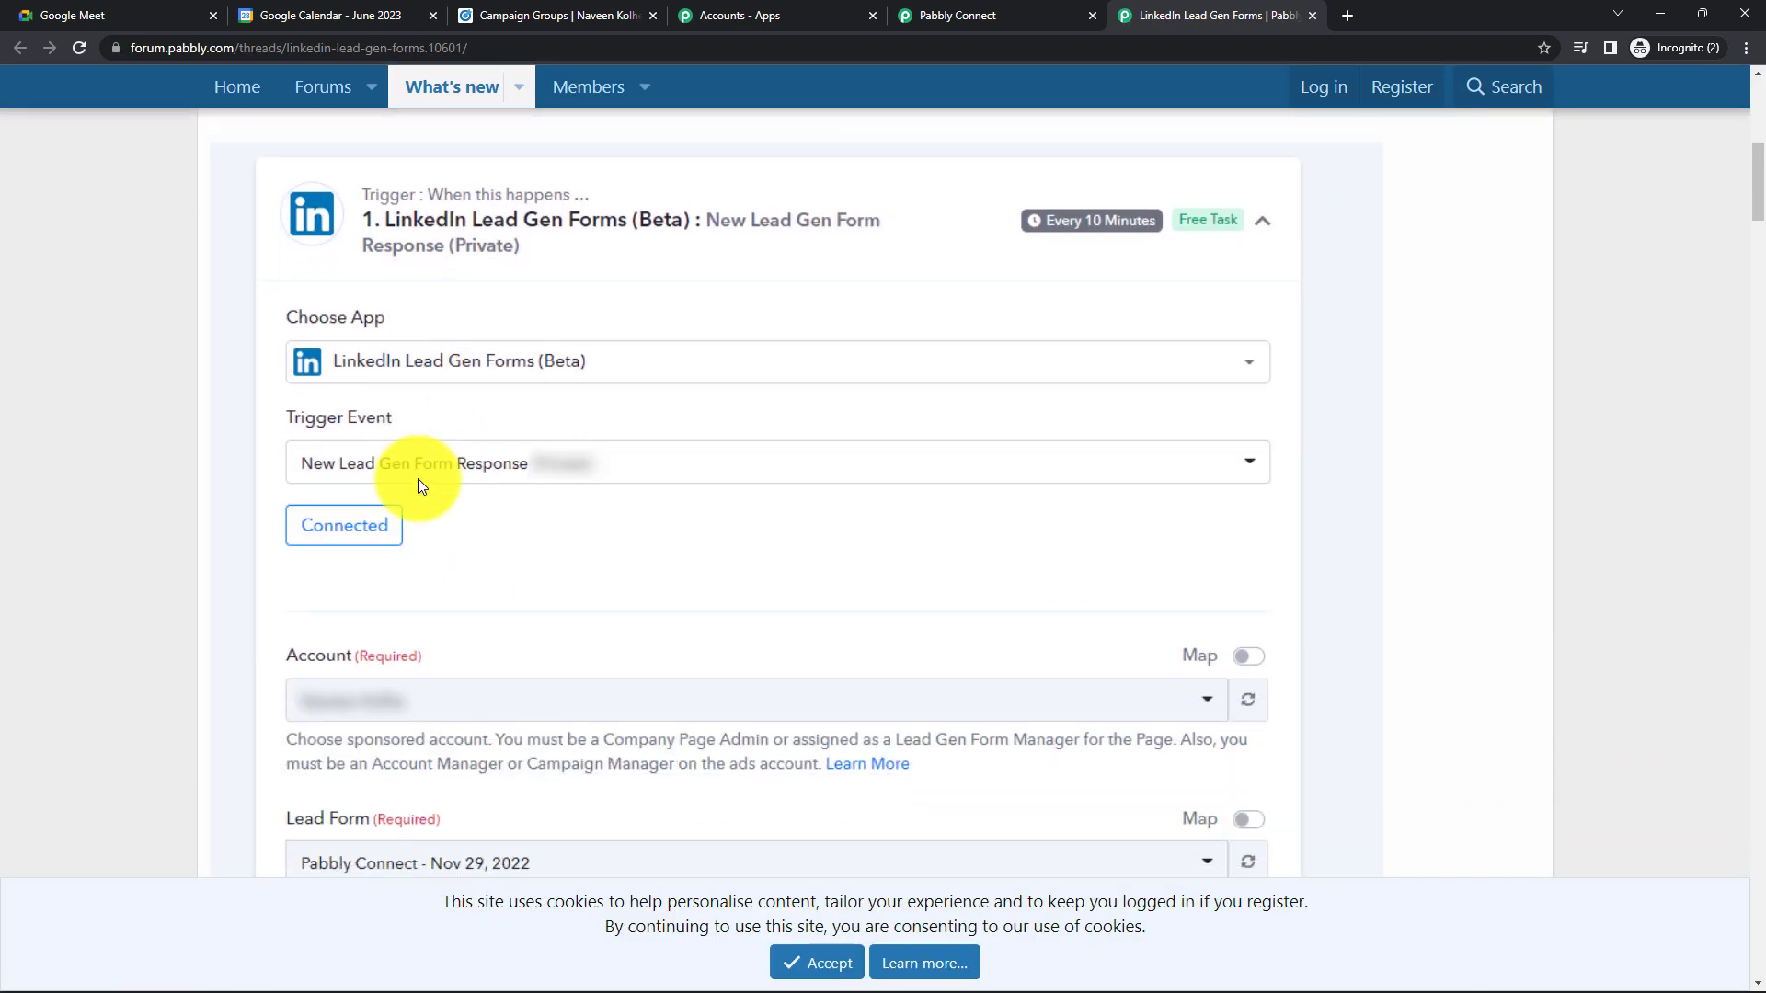
scroll(348, 555, "down", 2)
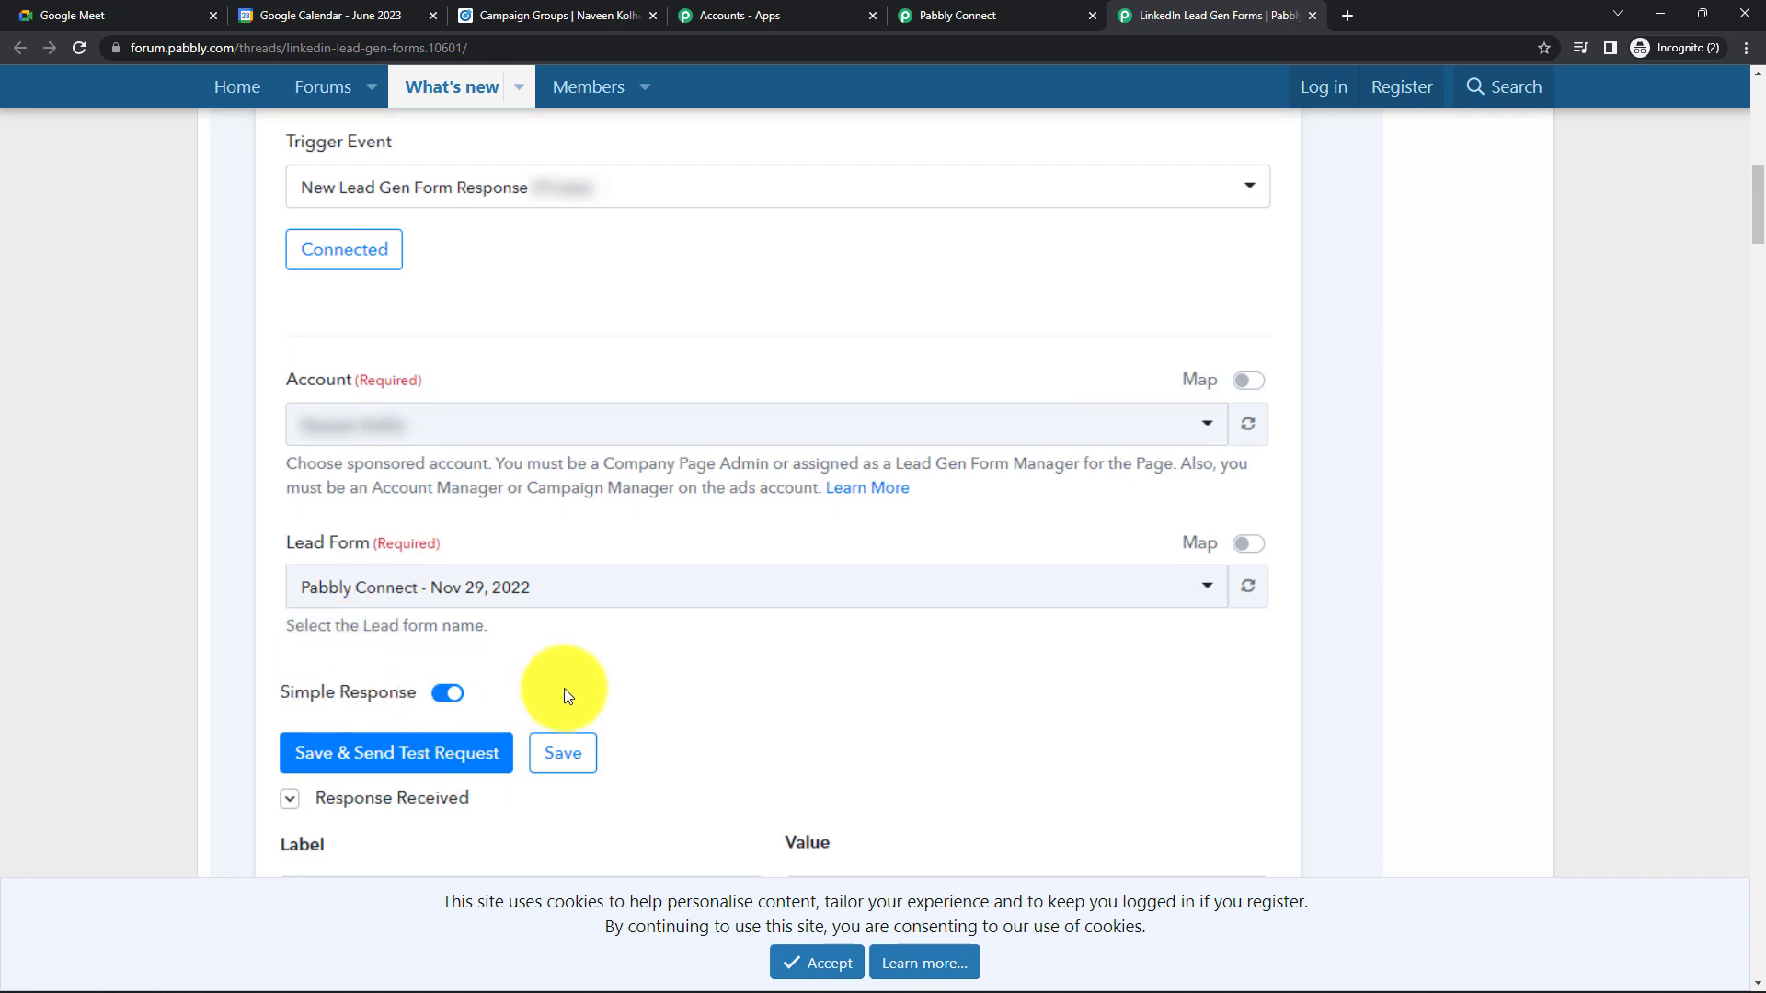
scroll(478, 537, "down", 4)
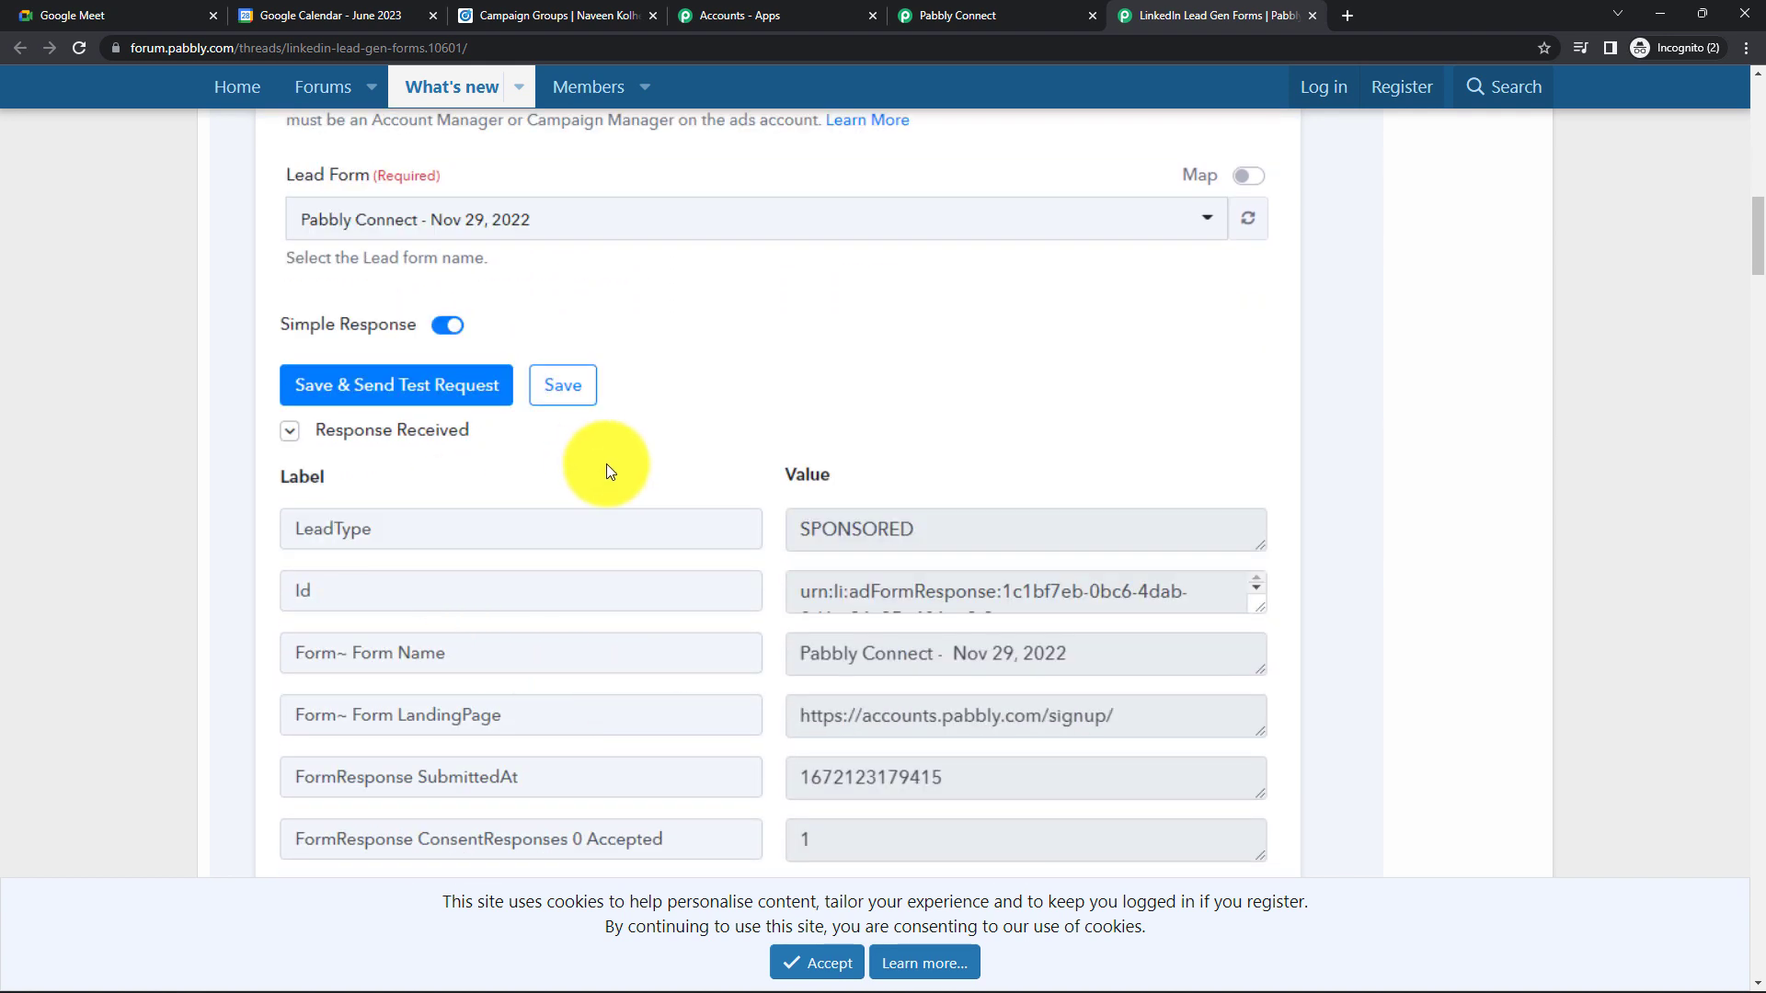
scroll(605, 464, "up", 14)
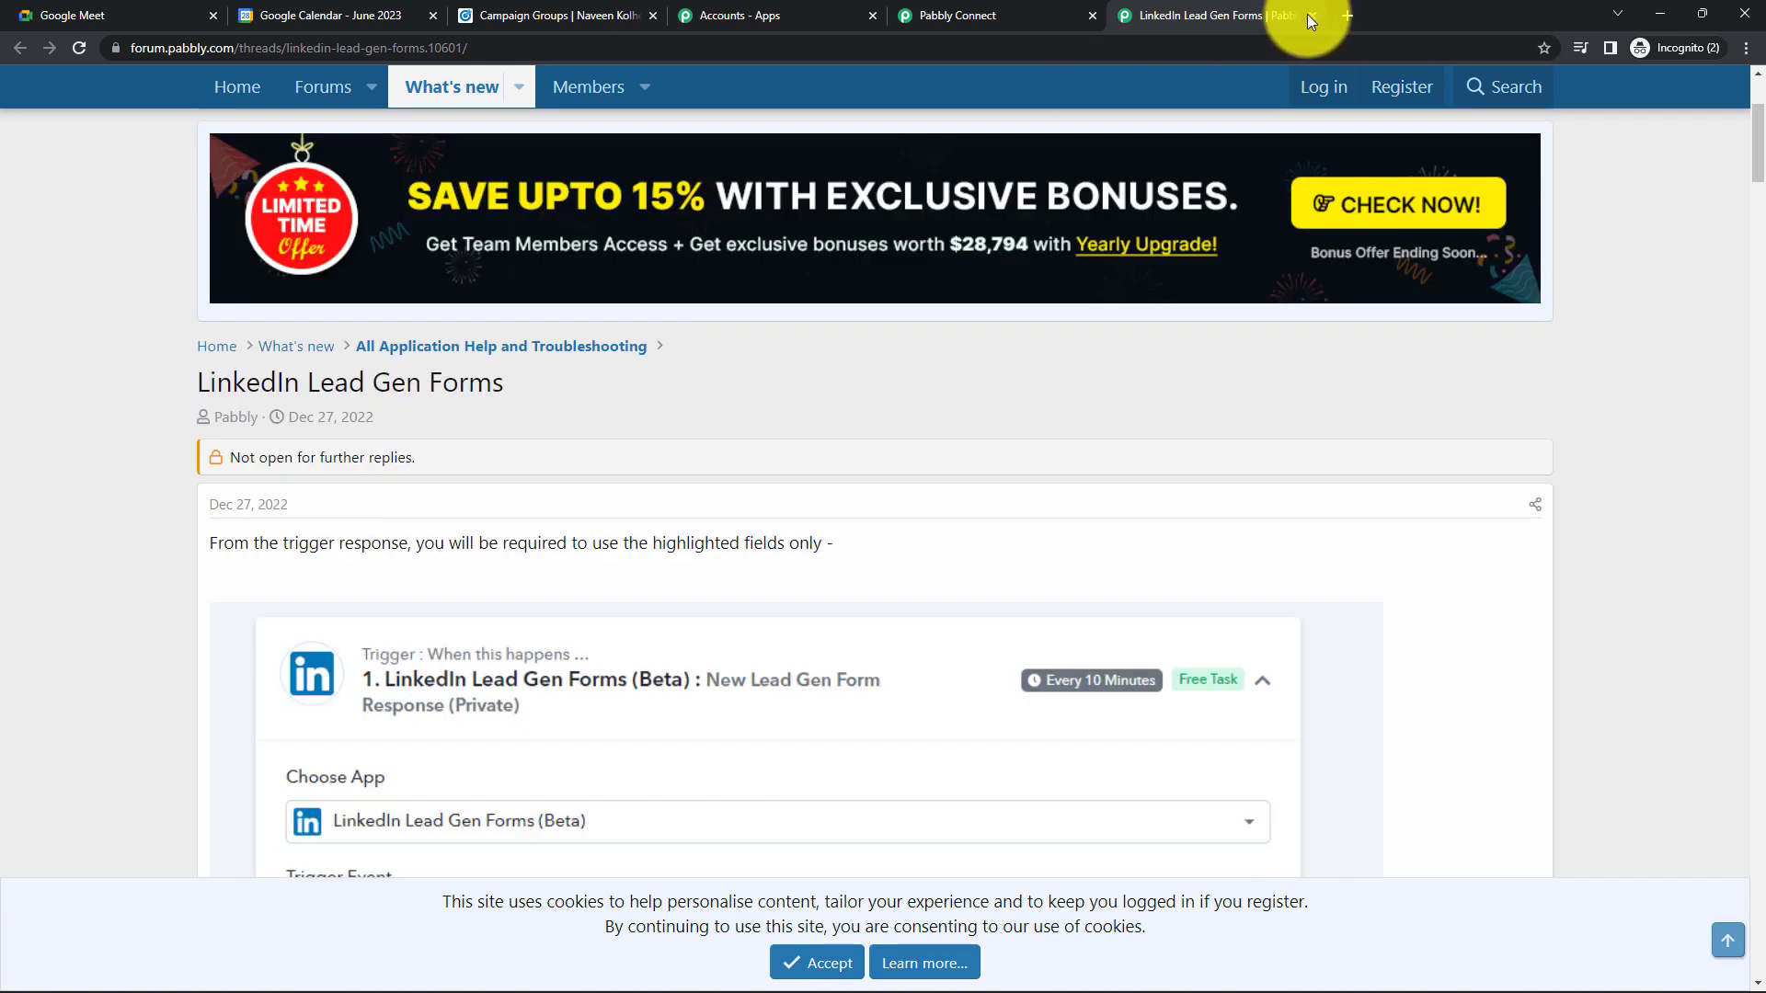
left_click(1311, 16)
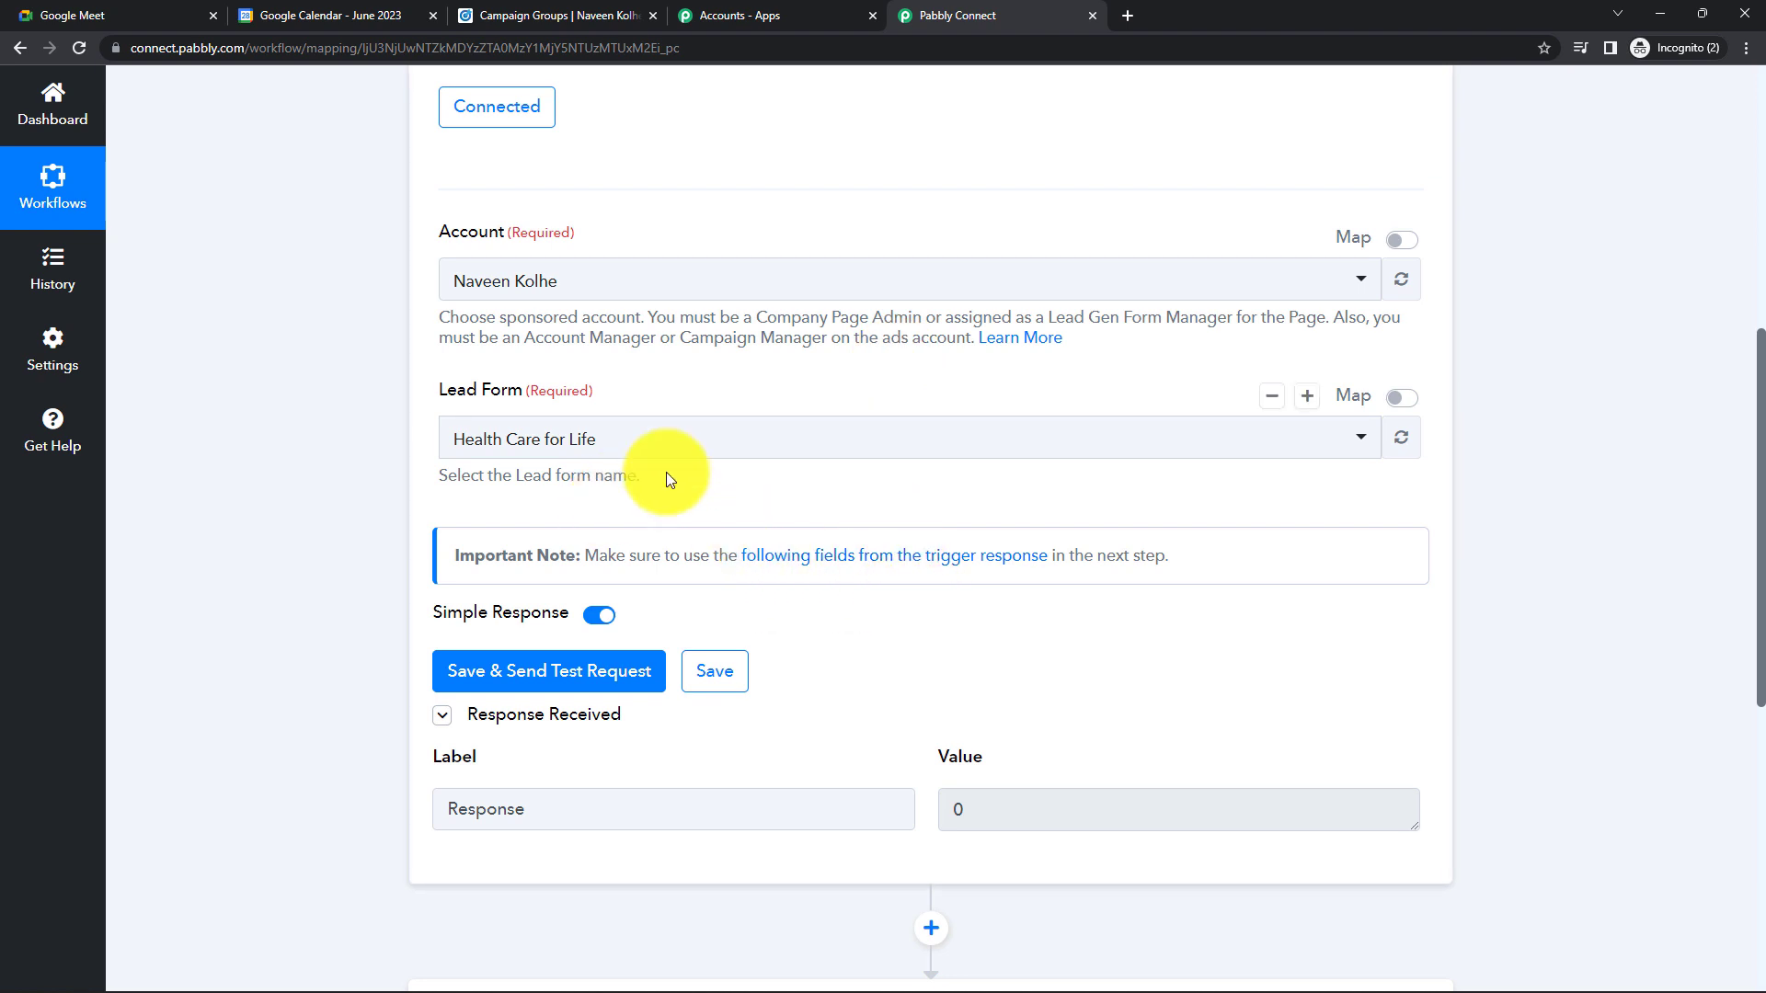
- Drill into the Pabbly Connect group's Lead generation - Apr 5, 2023 campaign and preview the Take Free Health Test ad
left_click(529, 17)
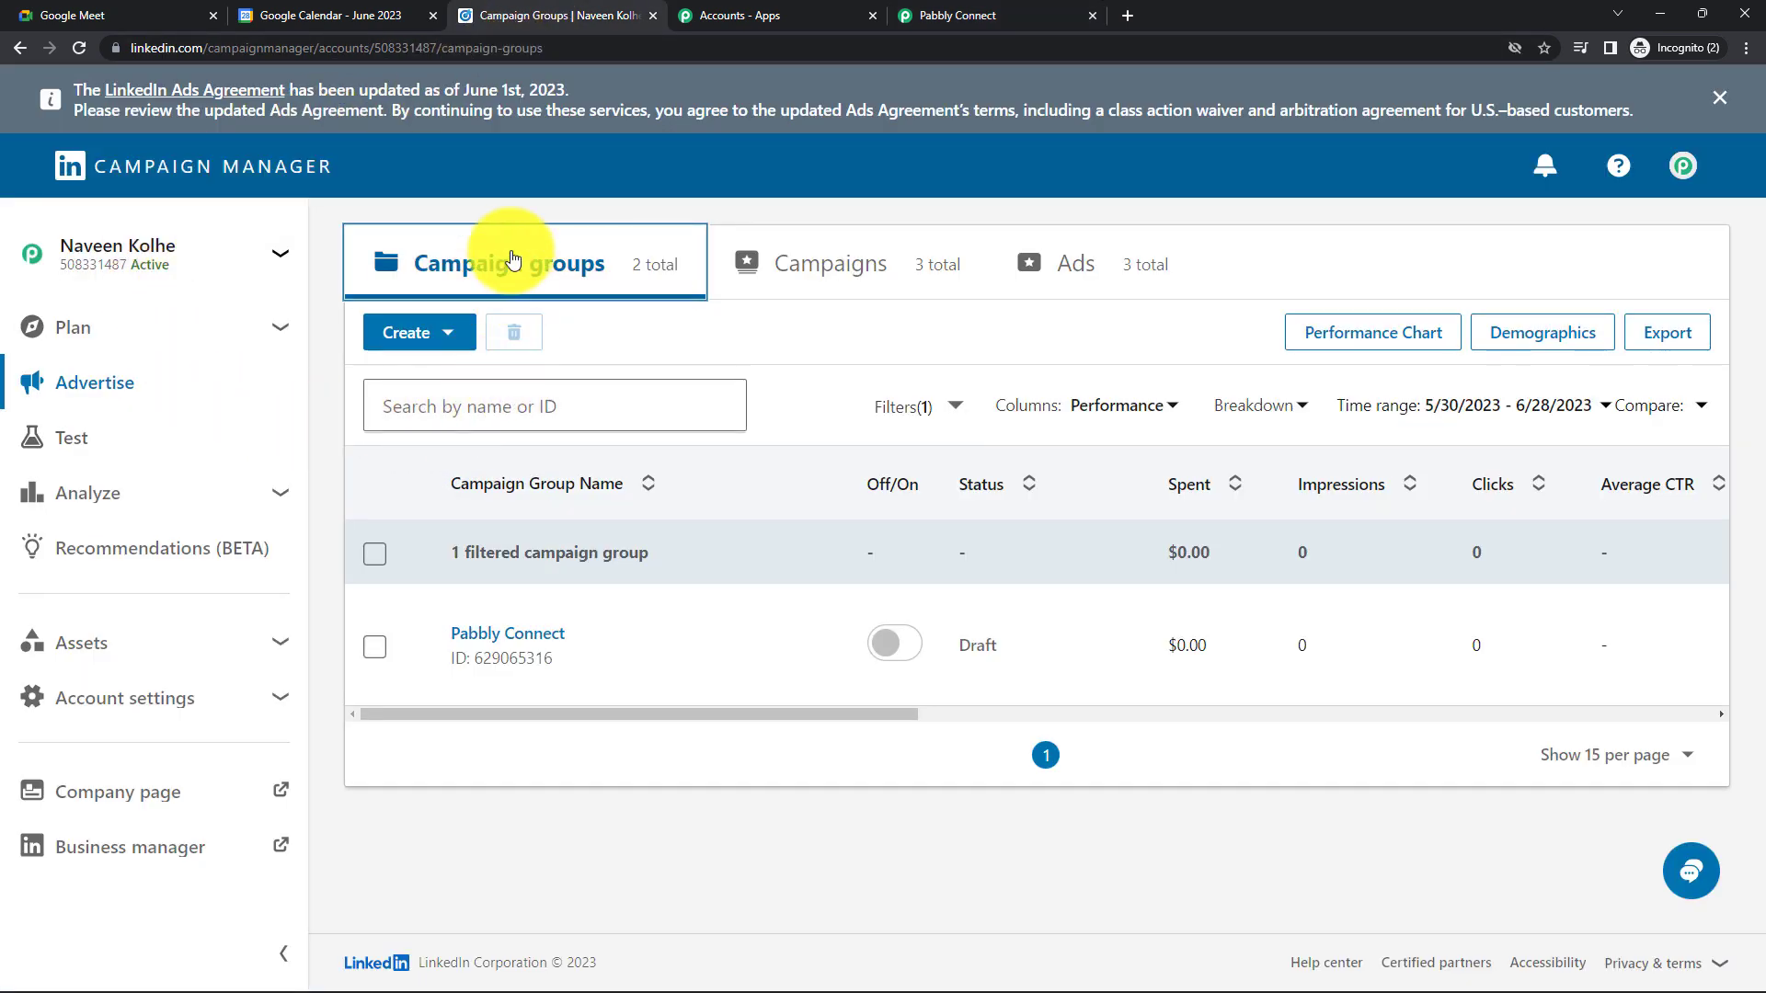
mouse_move(609, 644)
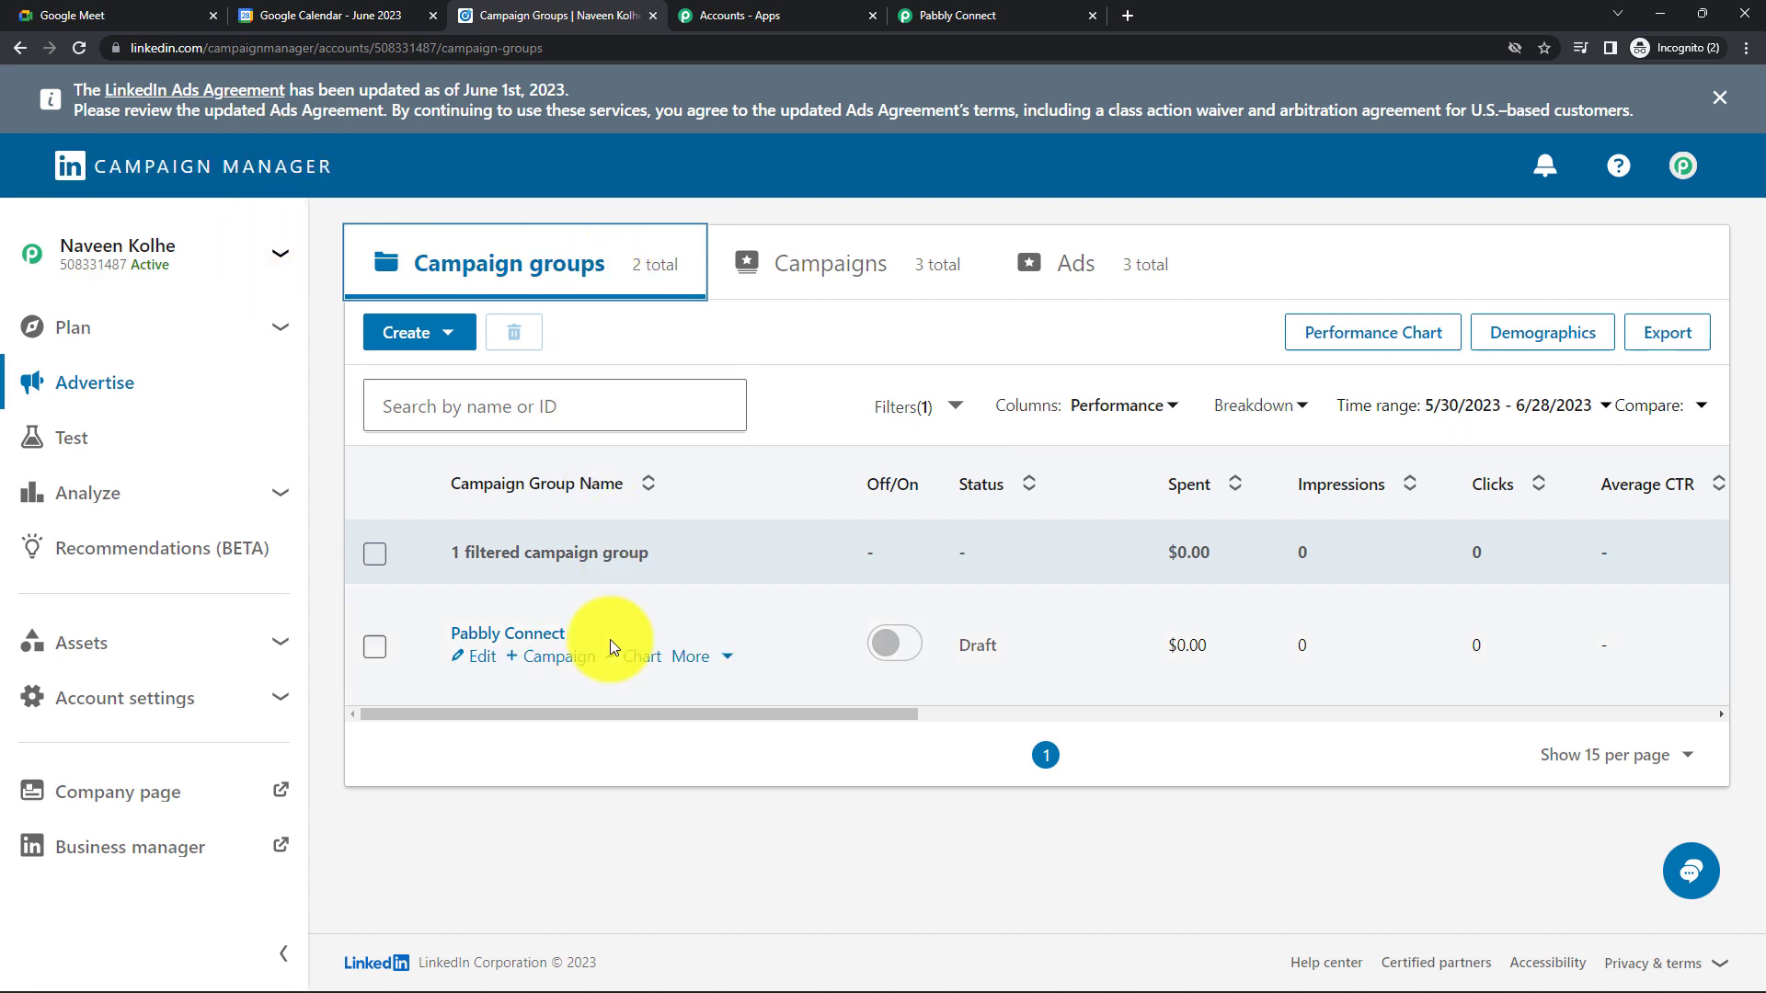
left_click(521, 637)
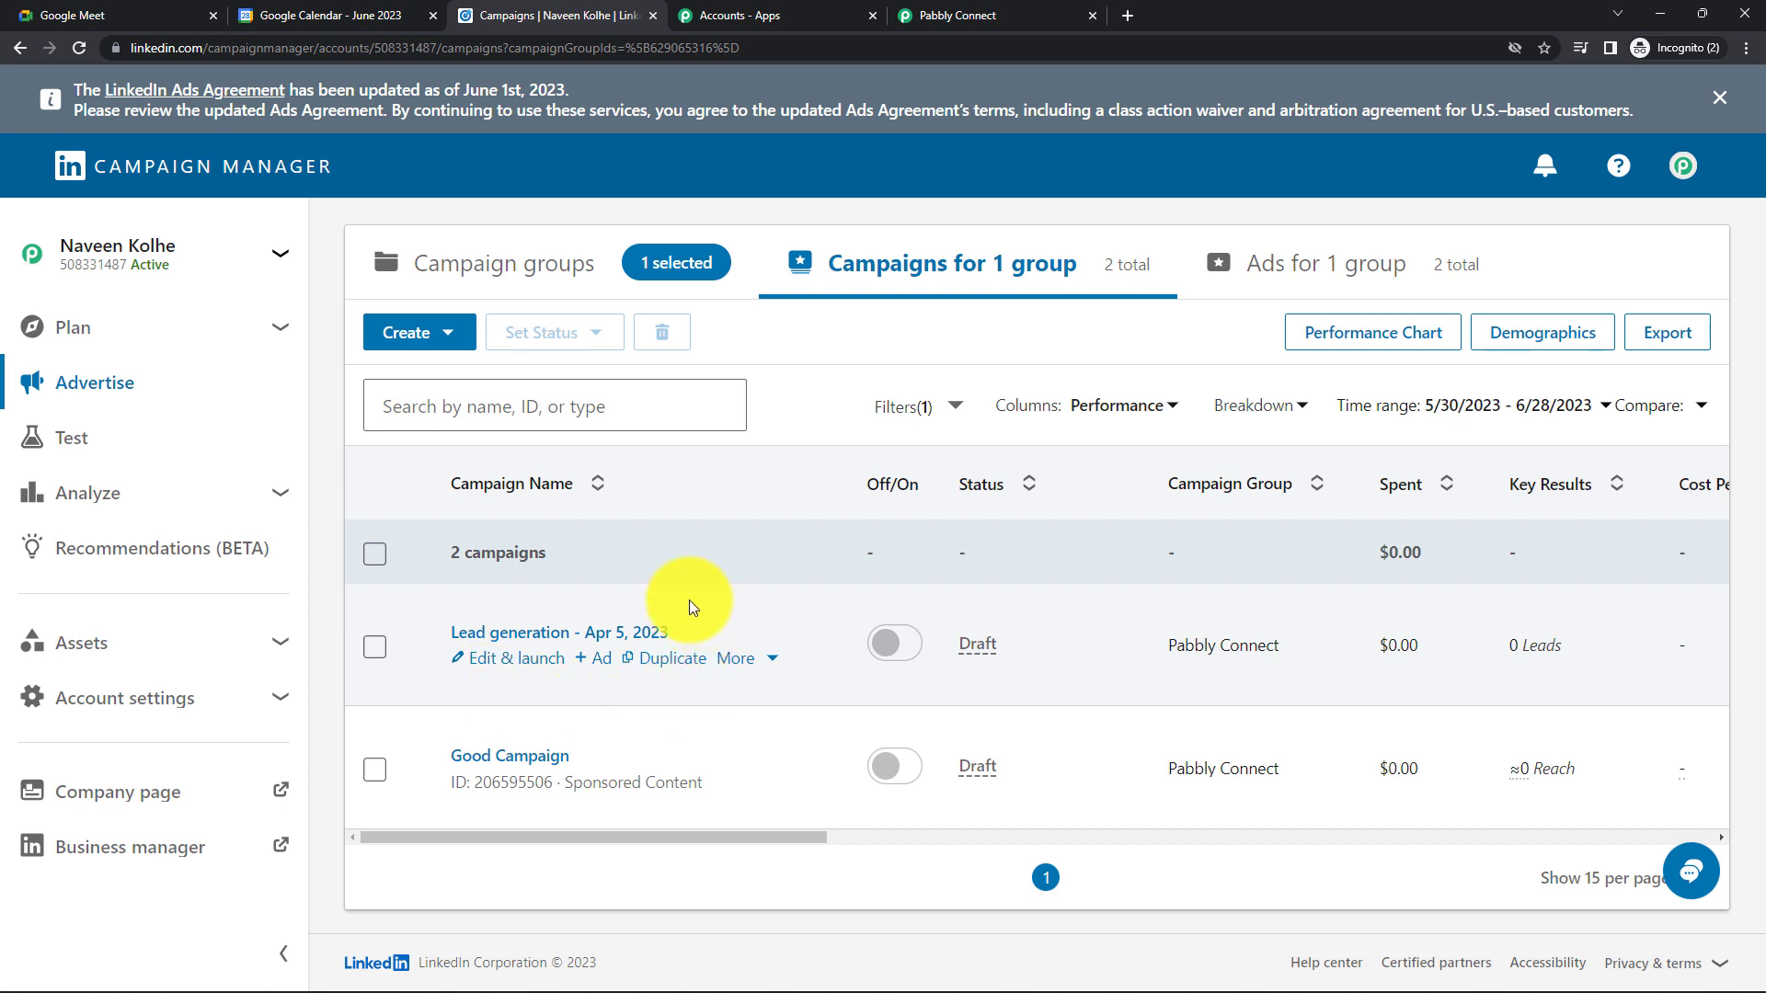
left_click(570, 634)
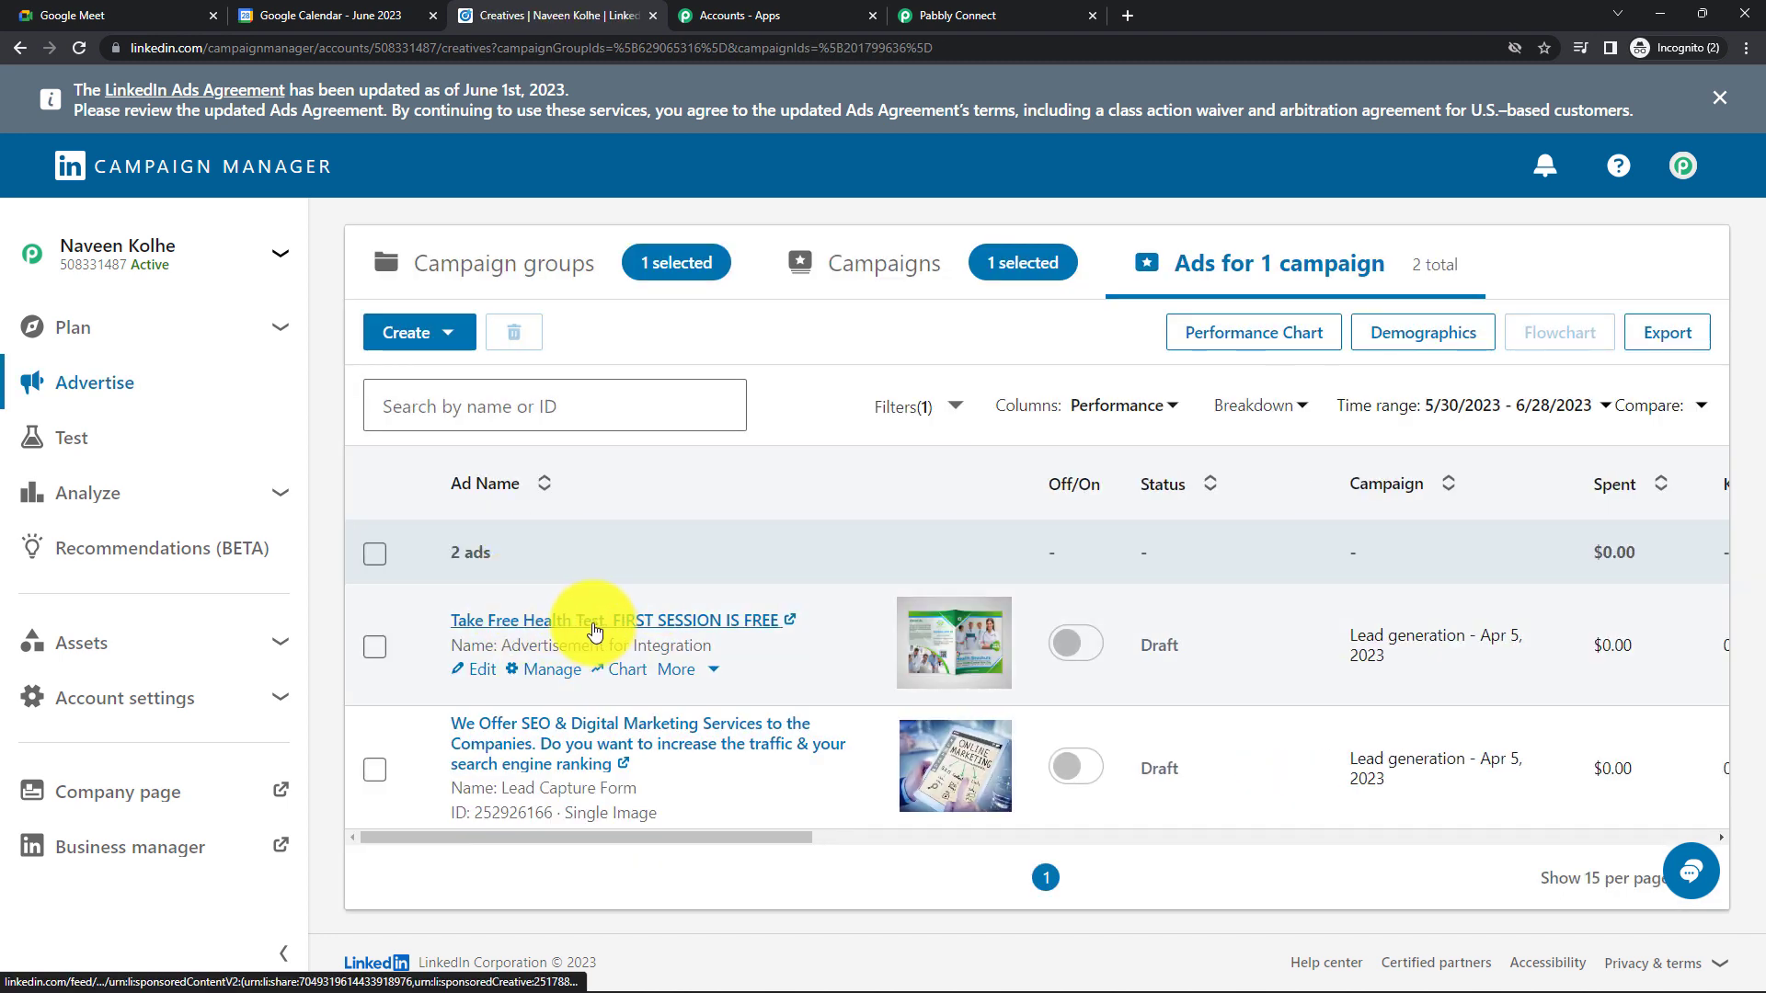
left_click(594, 631)
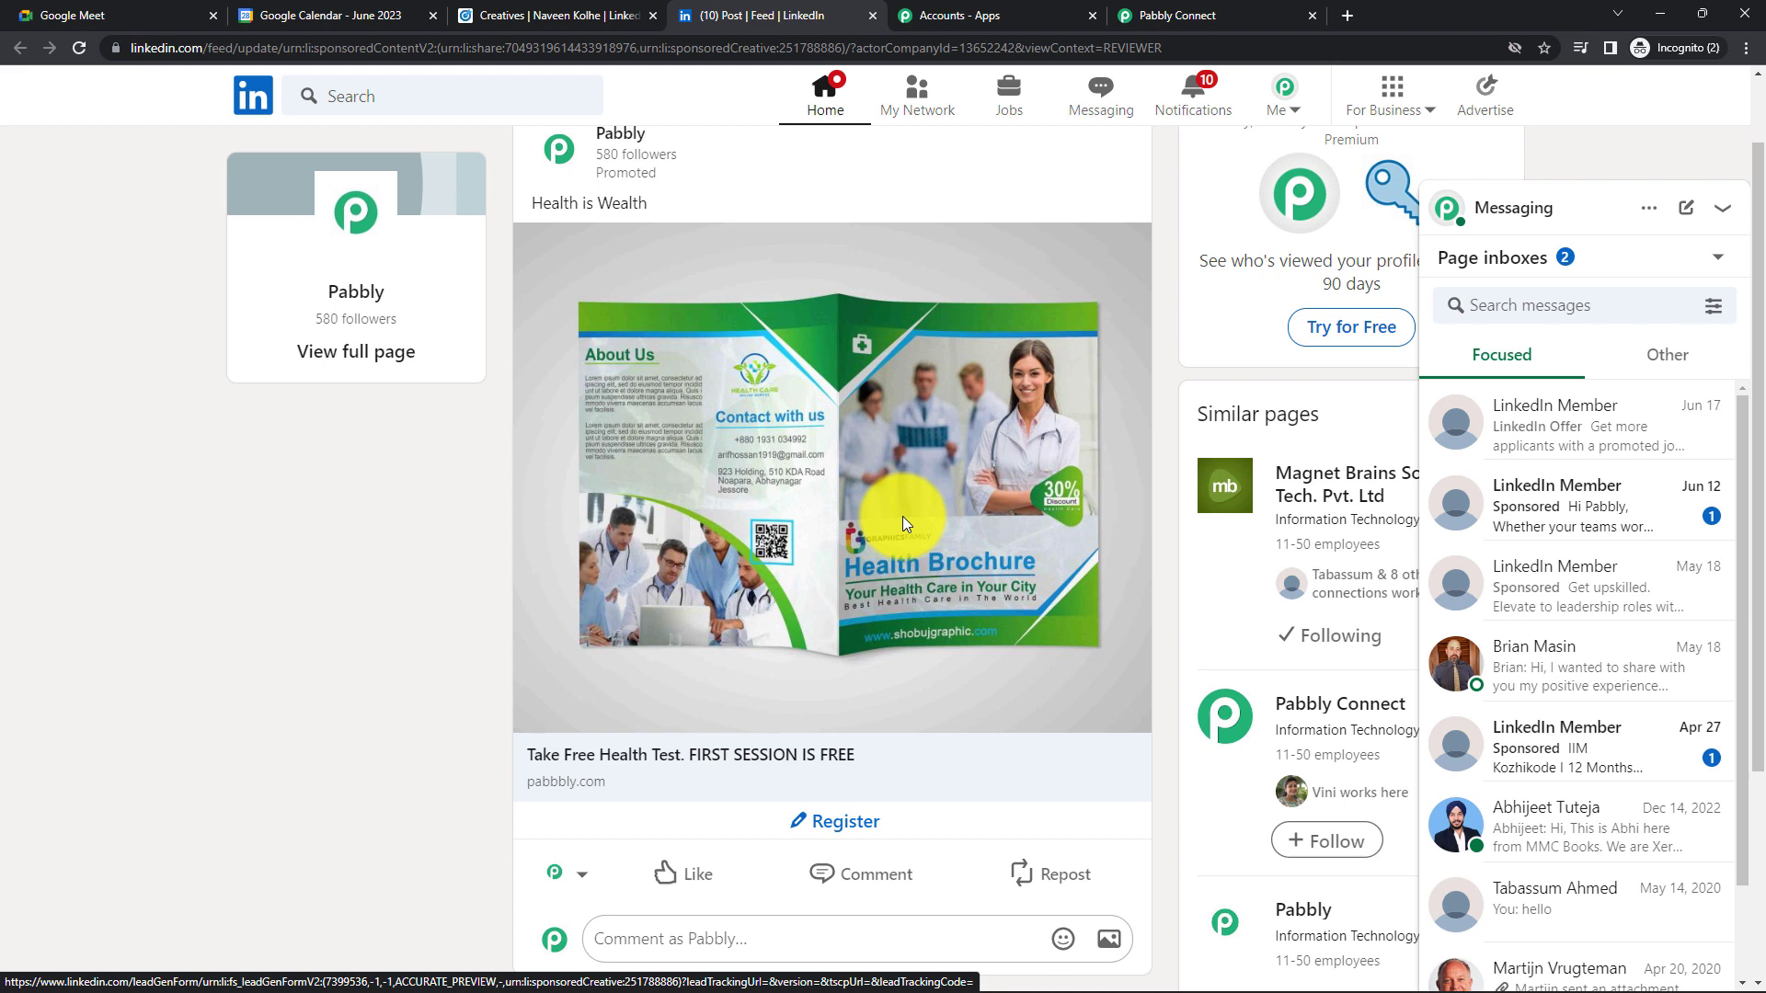
- Fill the ad's Register lead form with a test e-mail address and phone number, then submit it
left_click(819, 830)
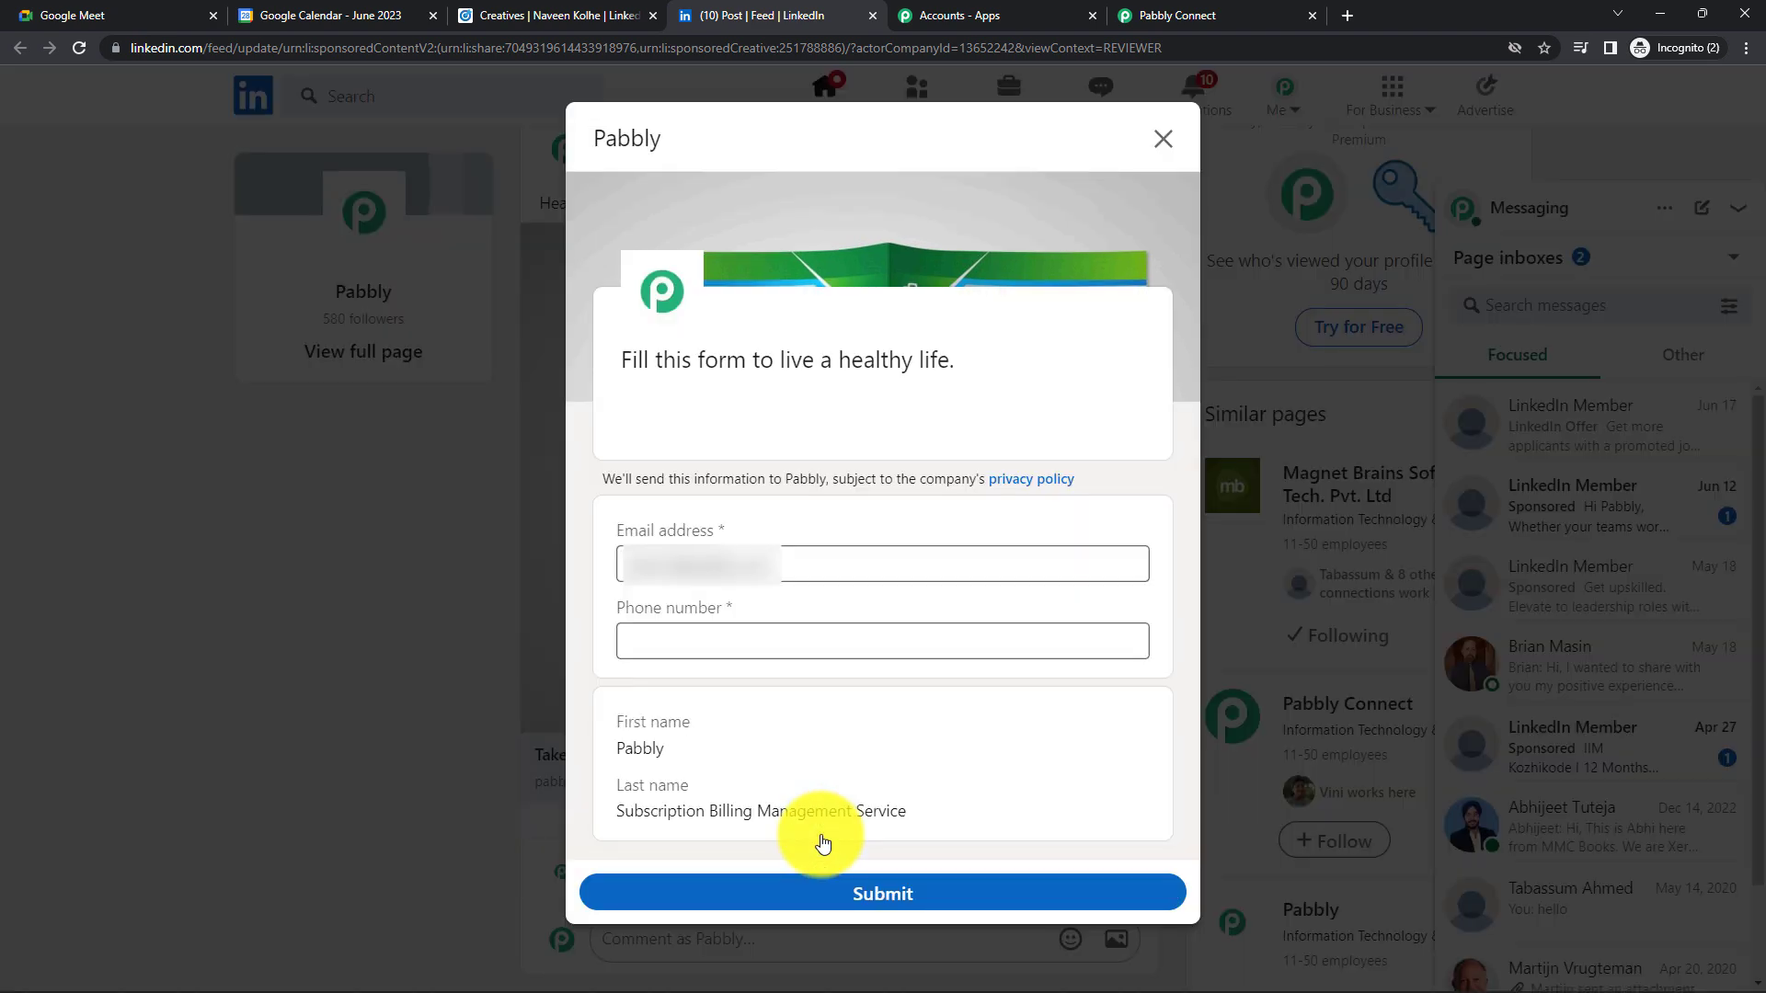
left_click(793, 578)
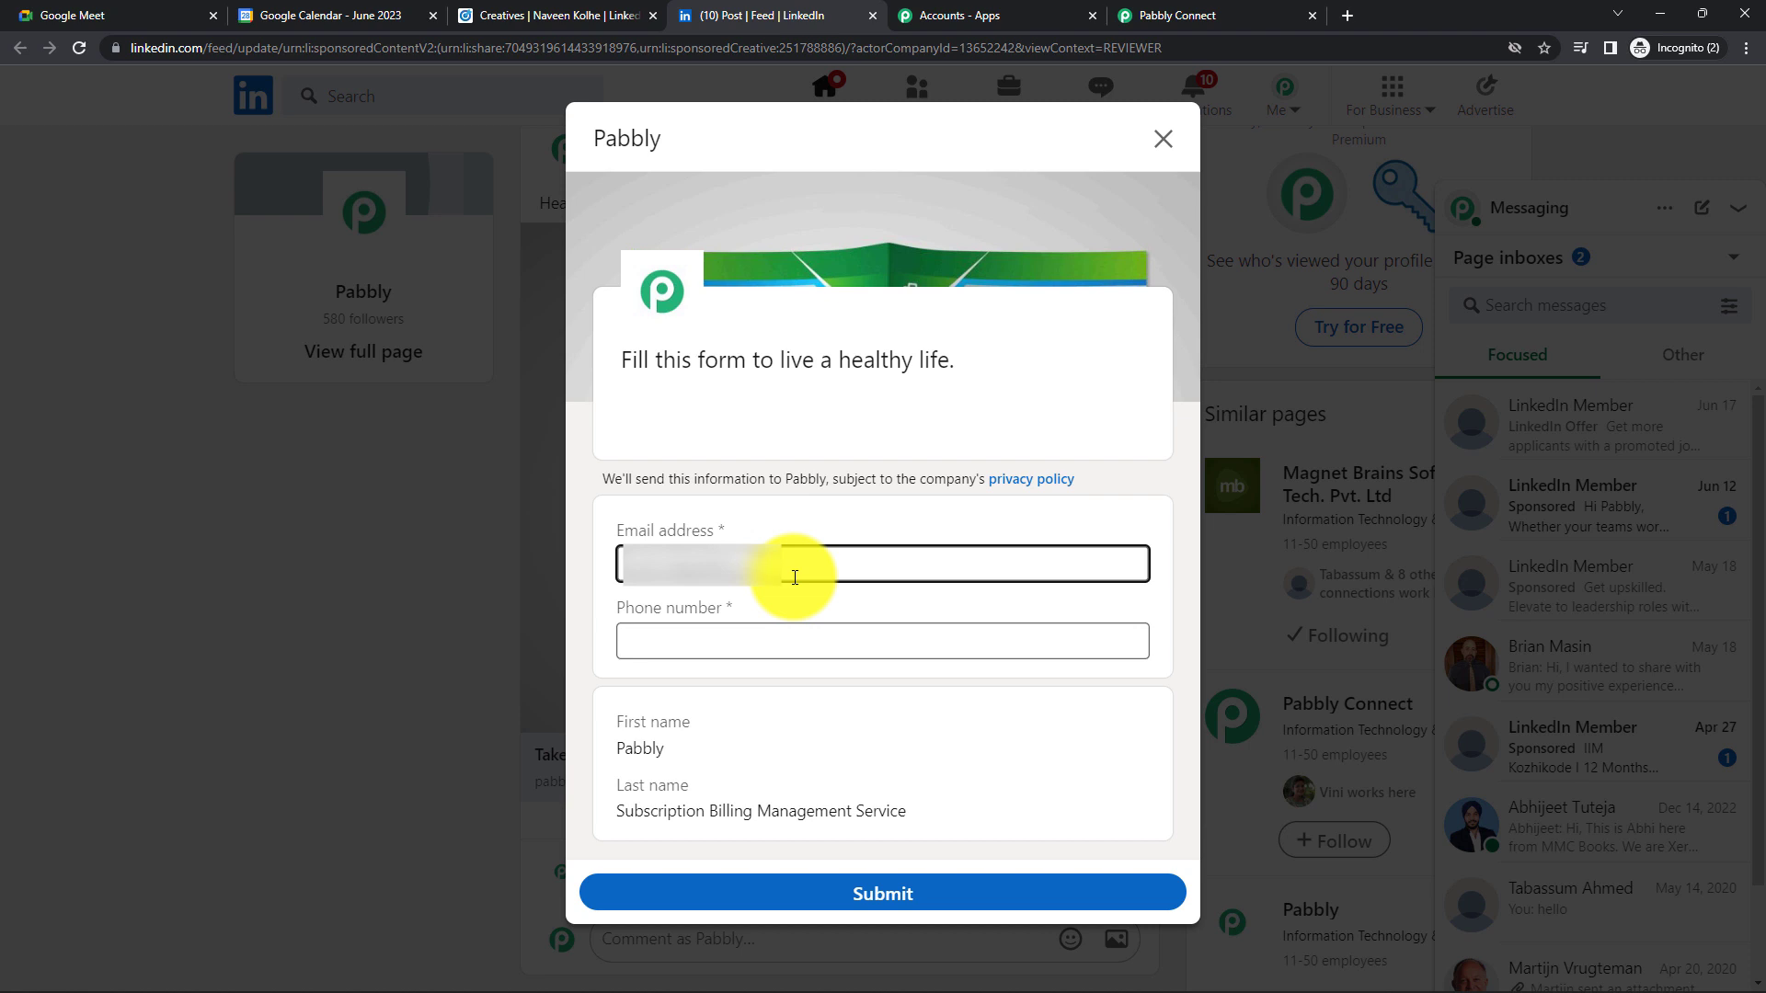
key("BackSpace")
key("BackSpace")
key("BackSpace")
key("BackSpace")
key("BackSpace")
key("BackSpace")
key("BackSpace")
key("BackSpace")
key("BackSpace")
key("BackSpace")
key("BackSpace")
key("BackSpace")
key("BackSpace")
key("BackSpace")
key("BackSpace")
key("BackSpace")
key("BackSpace")
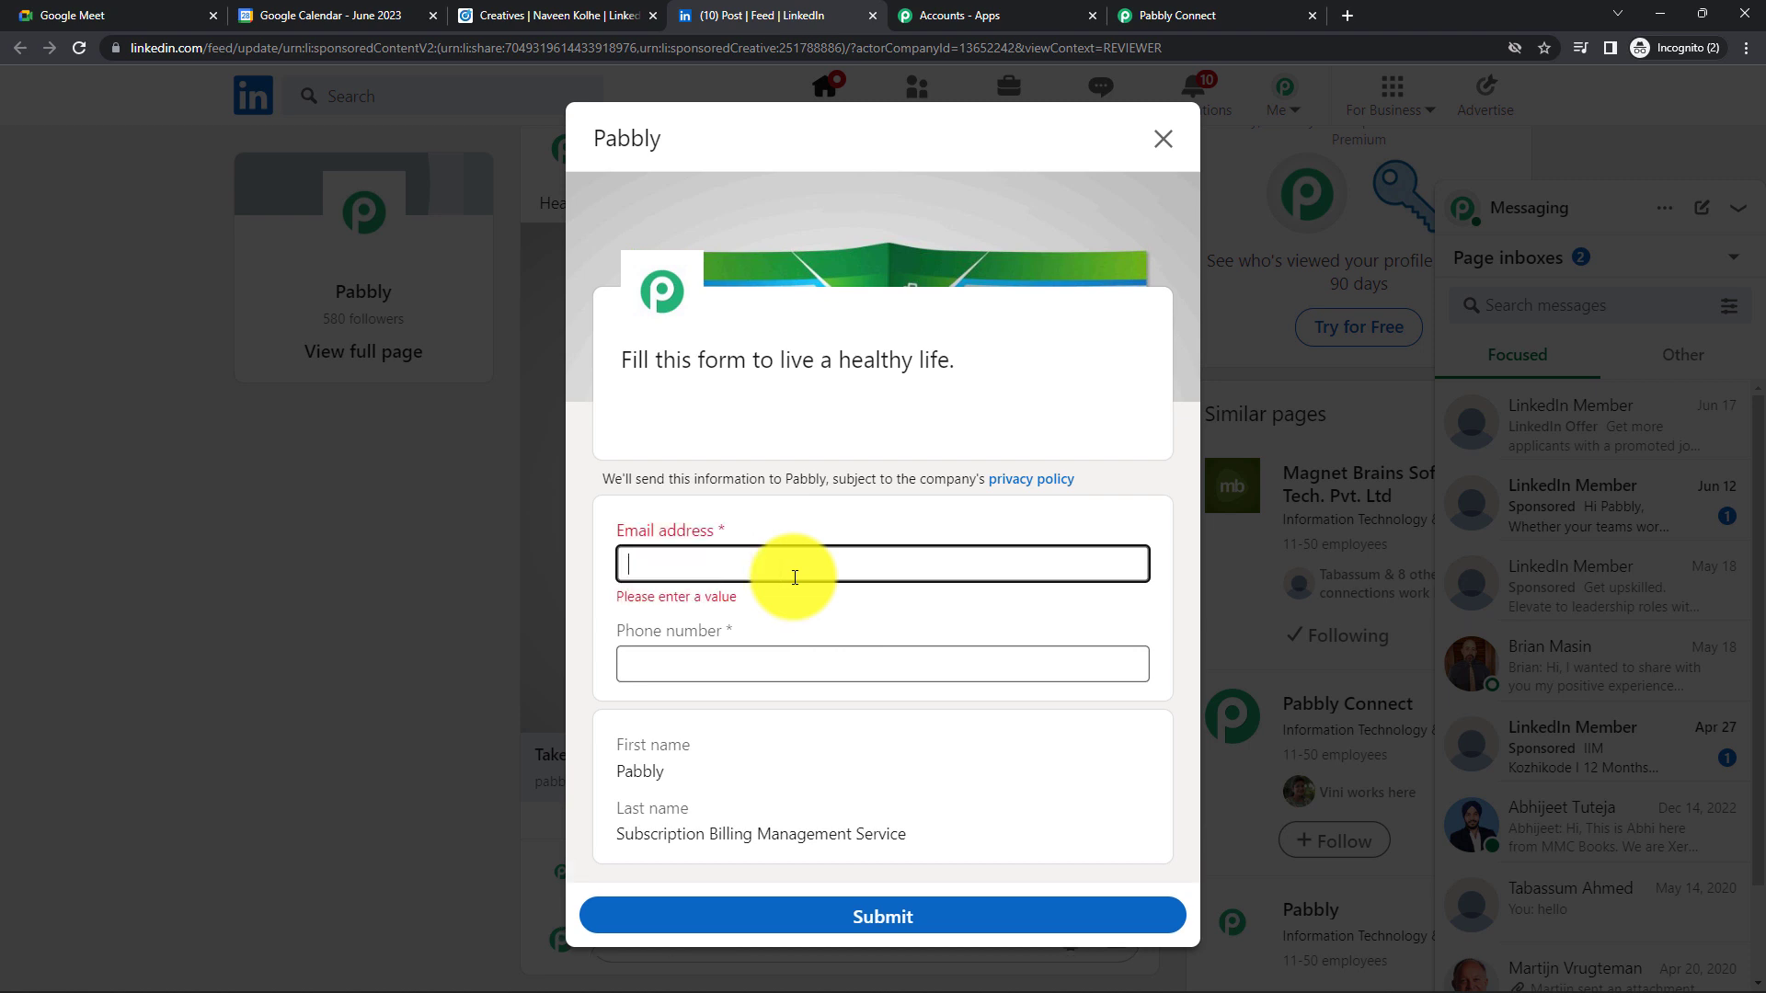
left_click(744, 634)
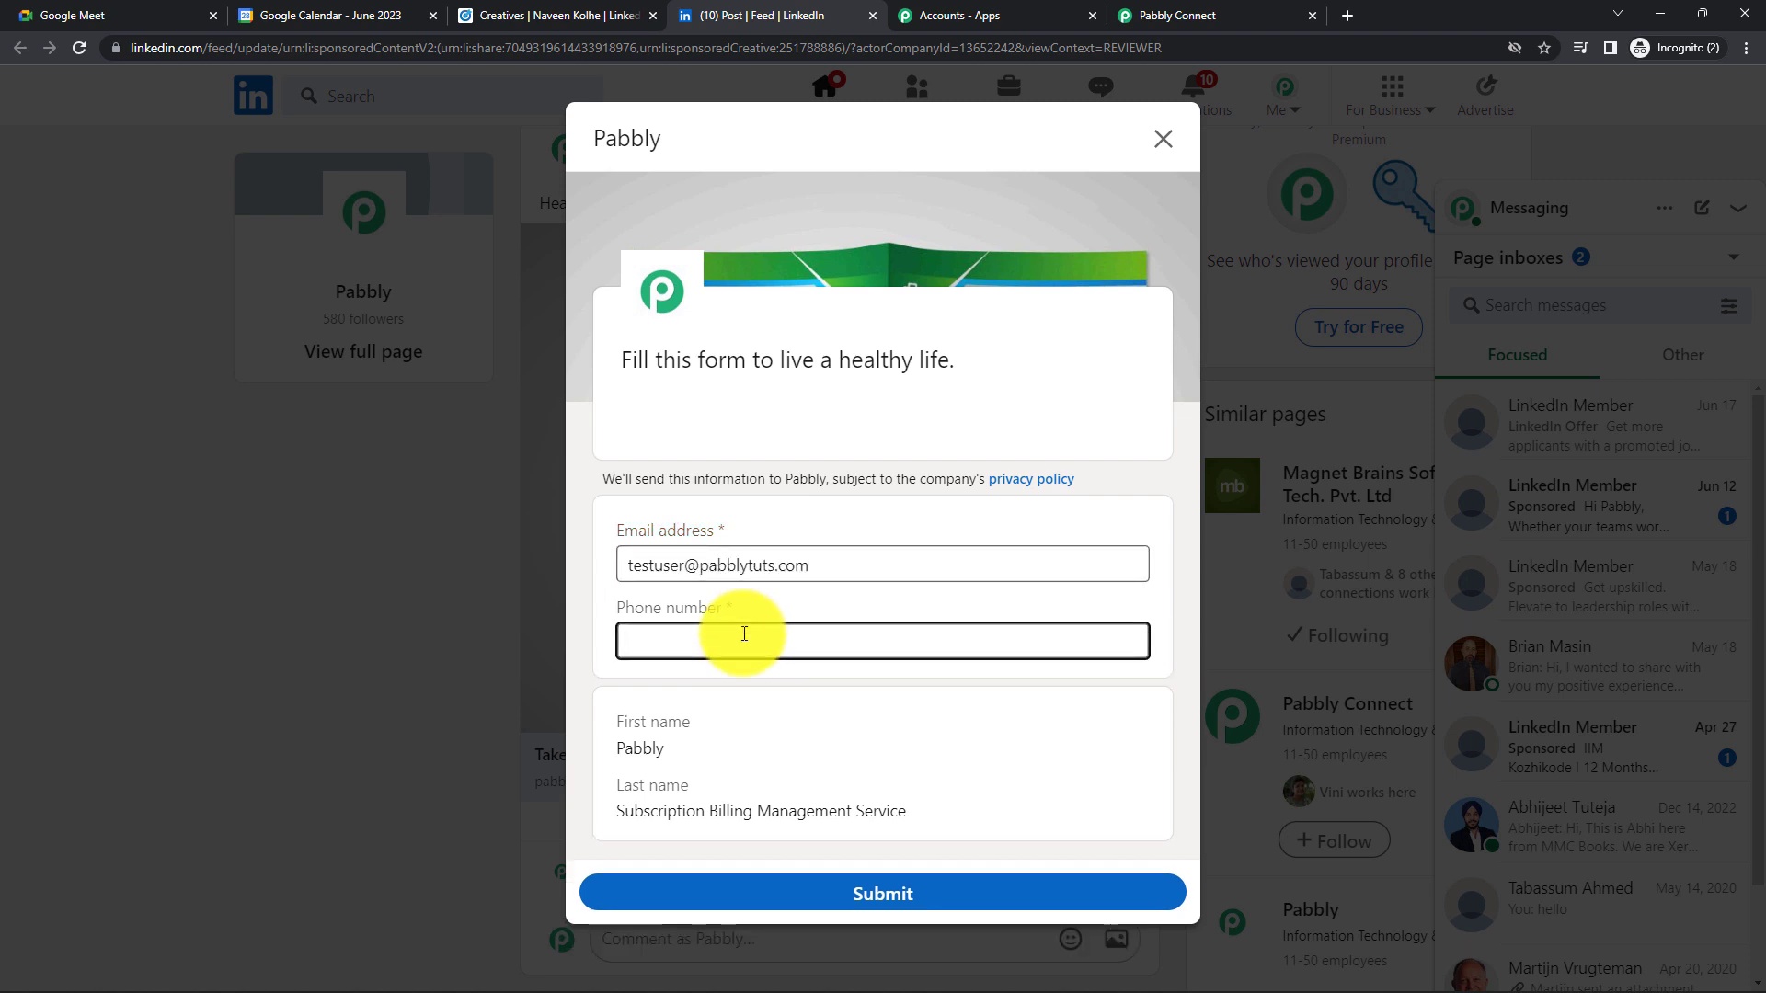
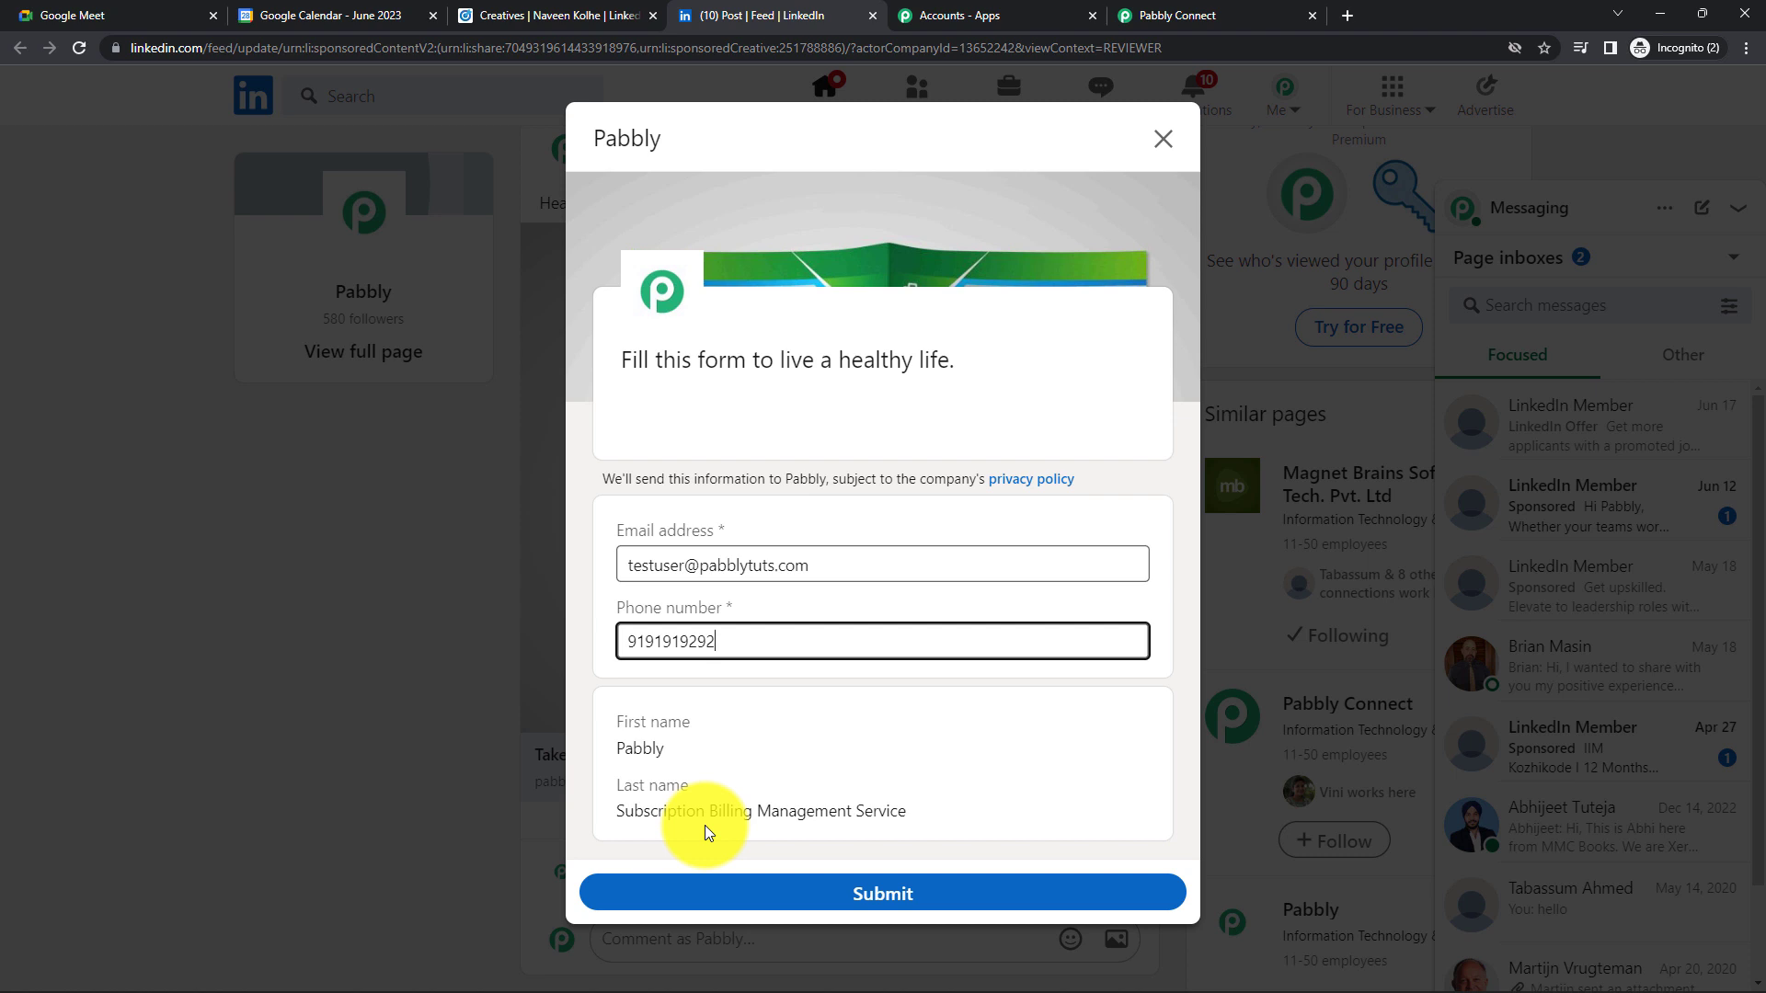
left_click(897, 897)
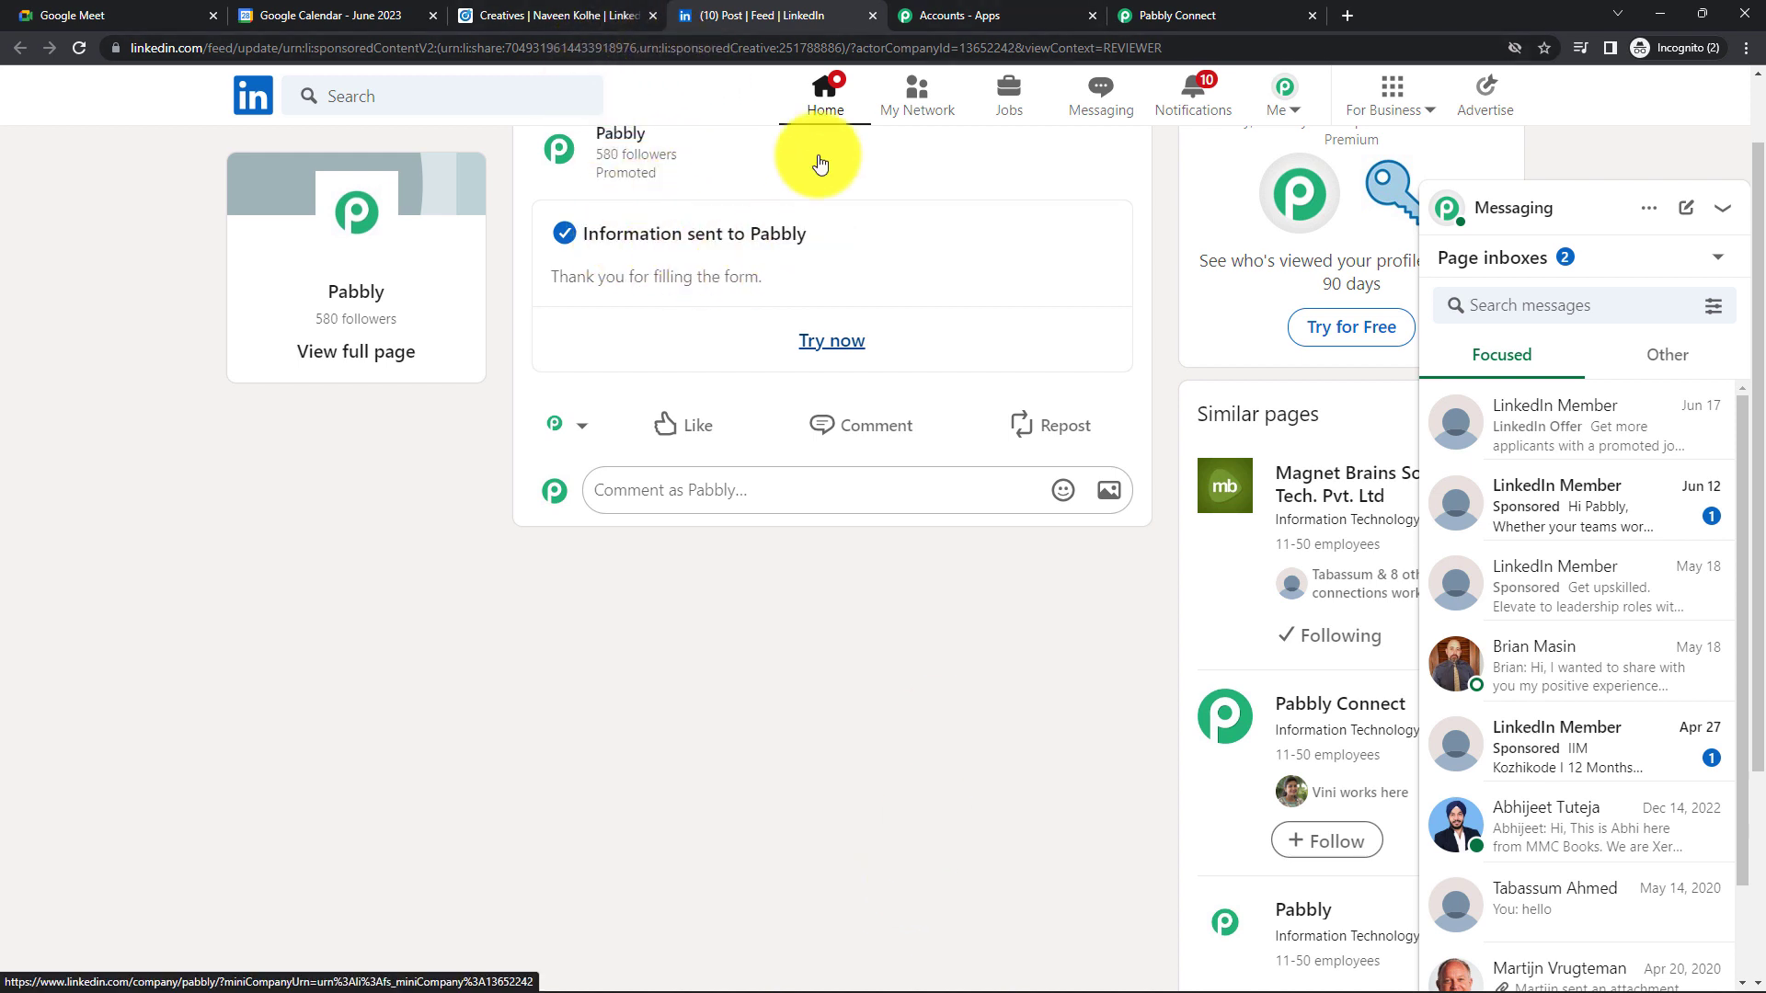
- Re-run the trigger test and review the returned lead's name, phone number and e-mail fields
left_click(1188, 19)
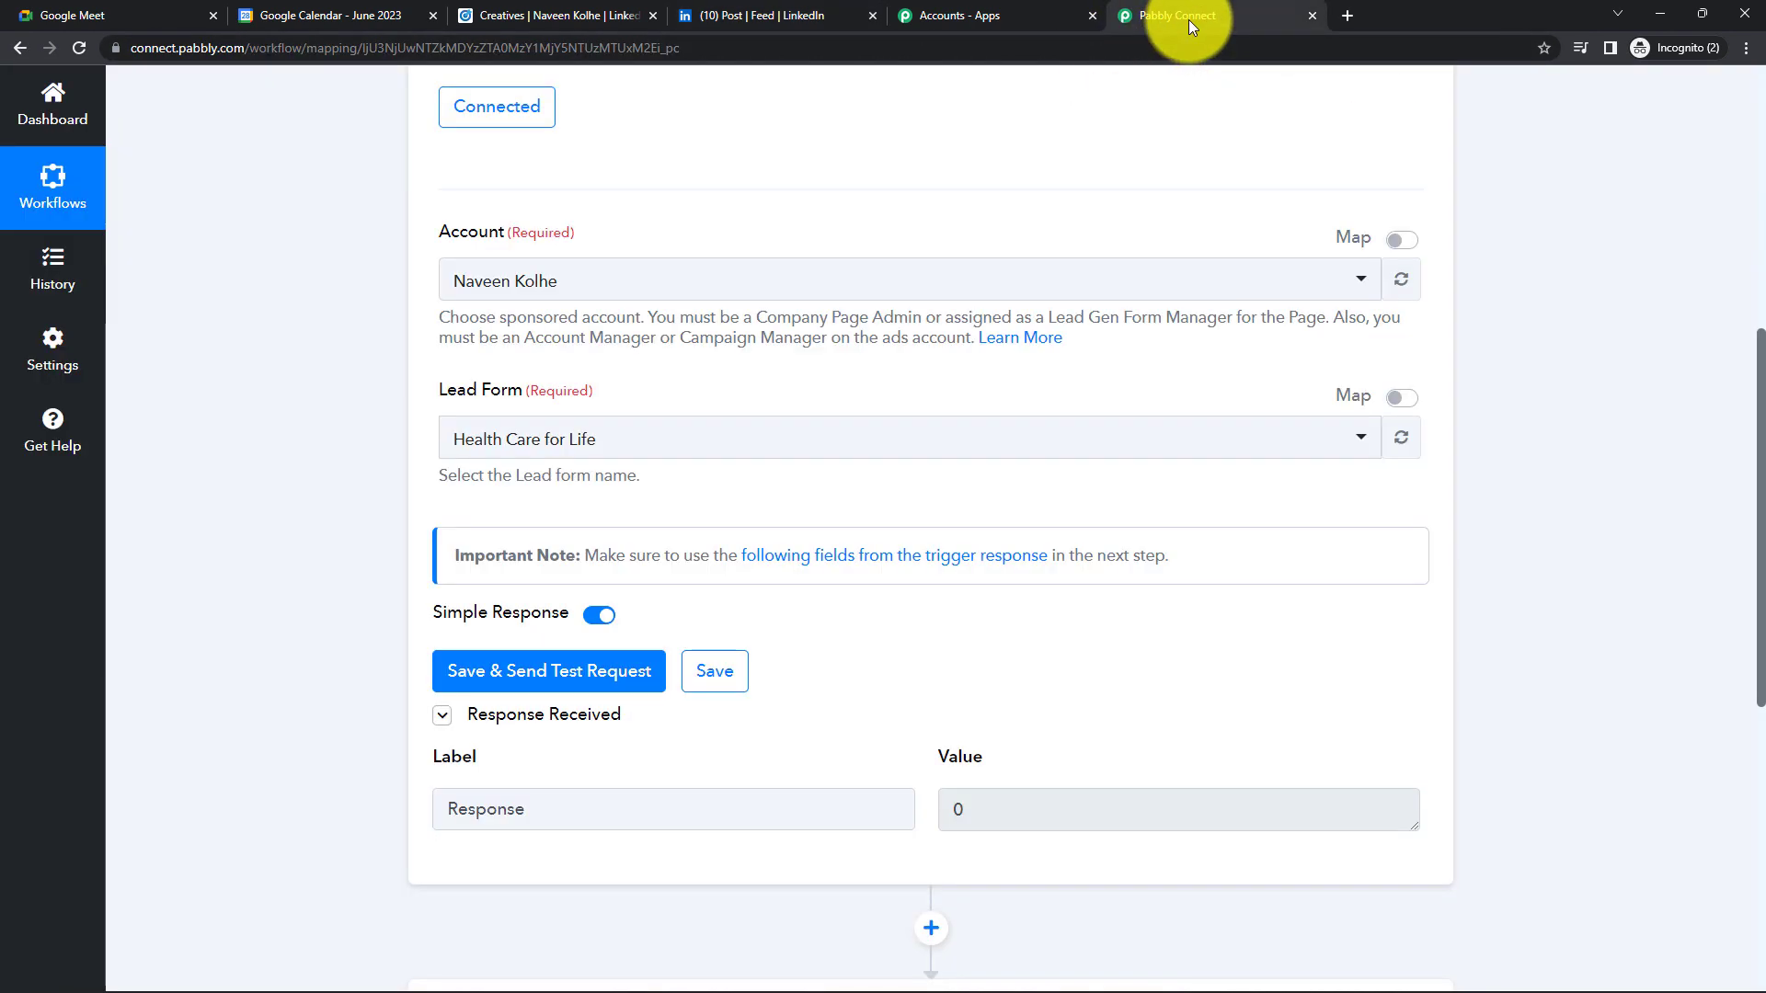
left_click(589, 674)
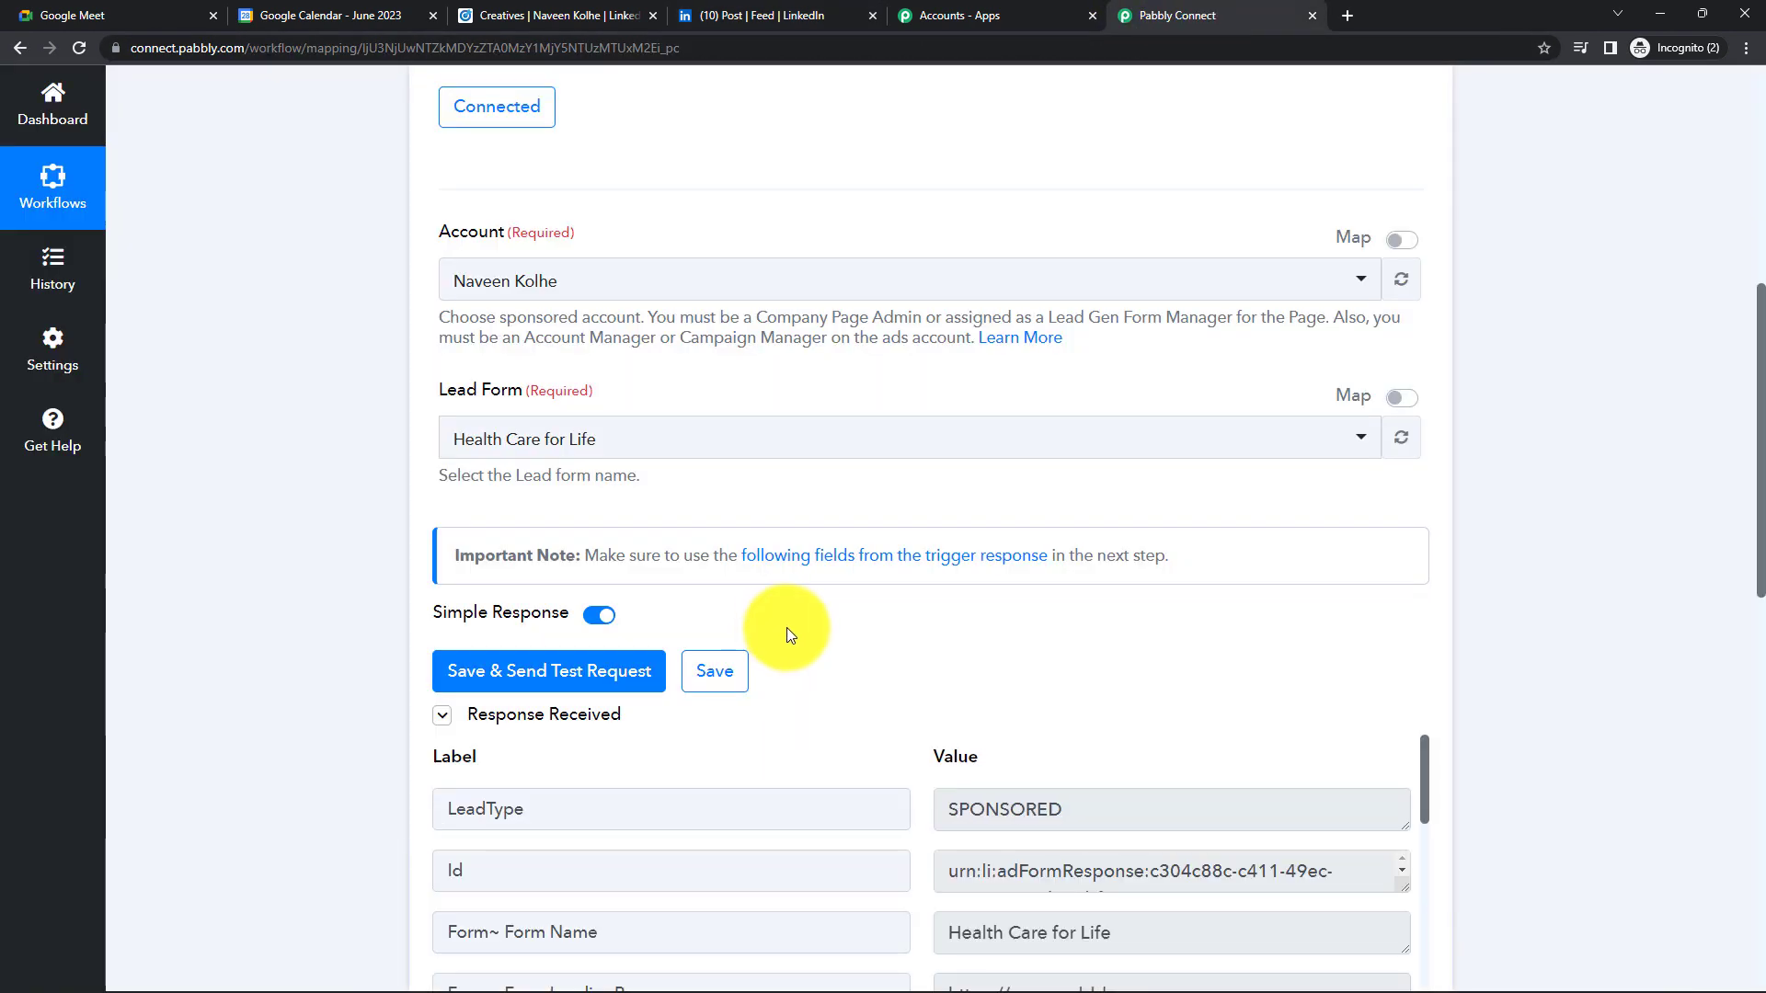
scroll(833, 676, "down", 2)
scroll(929, 552, "down", 1)
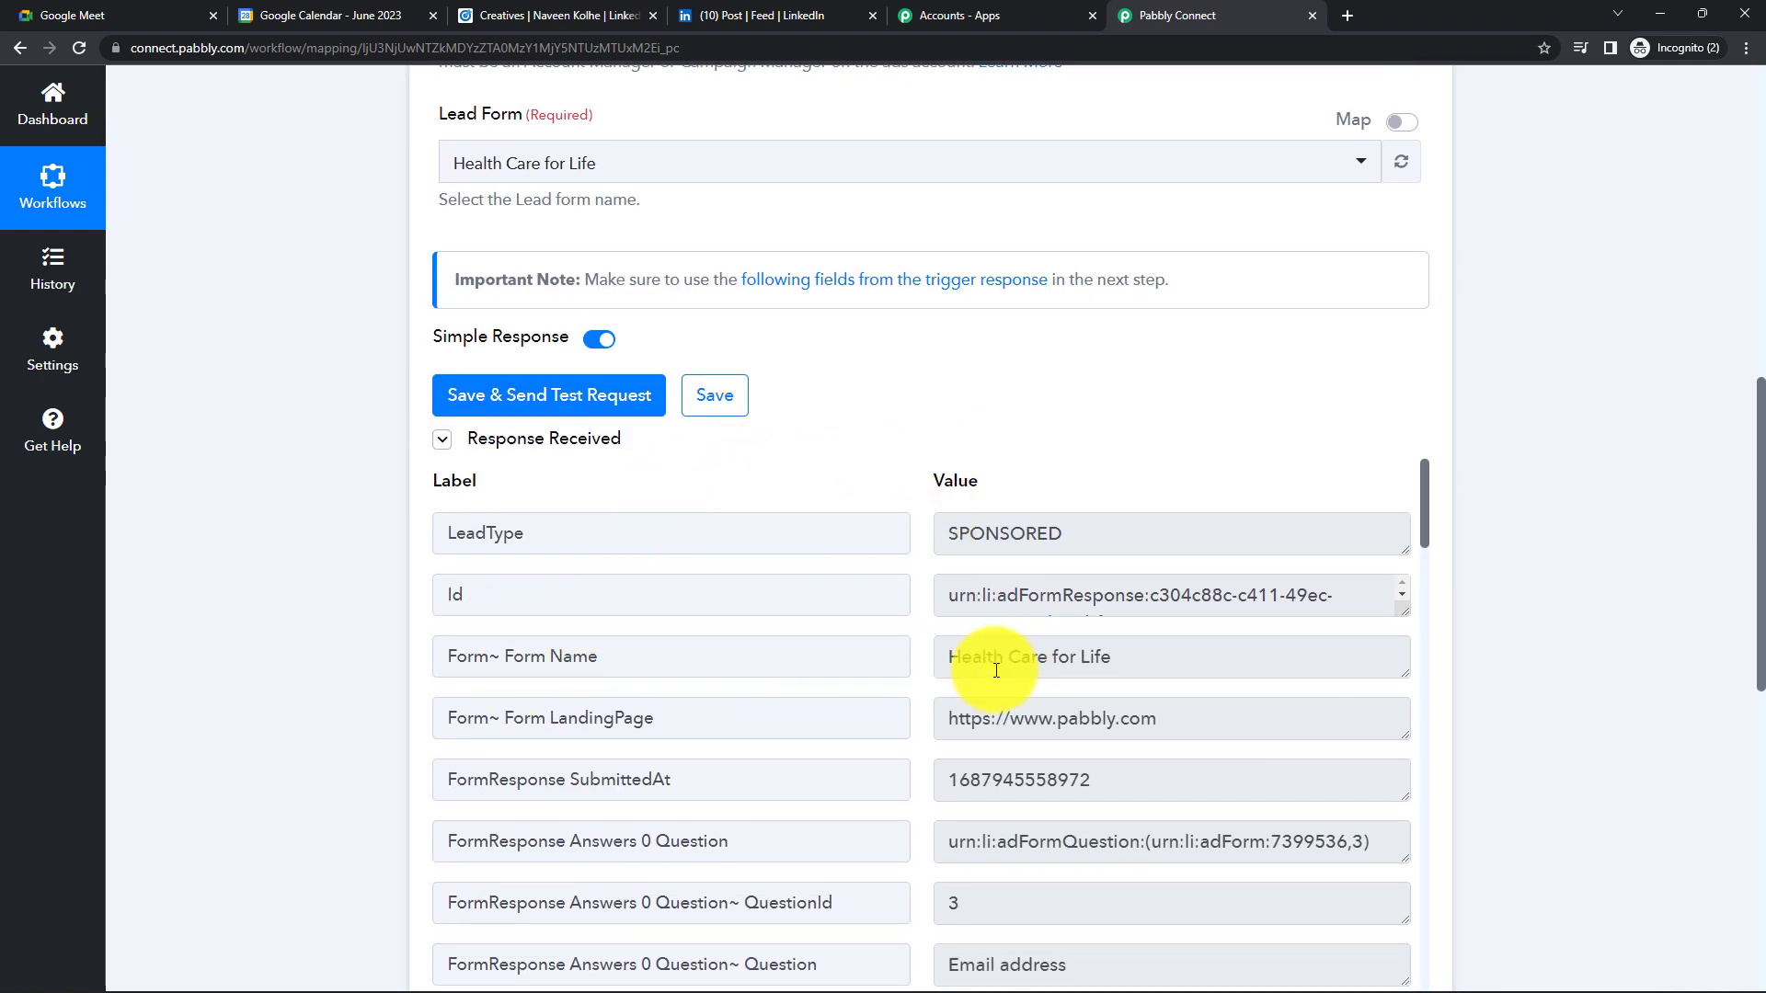
scroll(1074, 668, "down", 4)
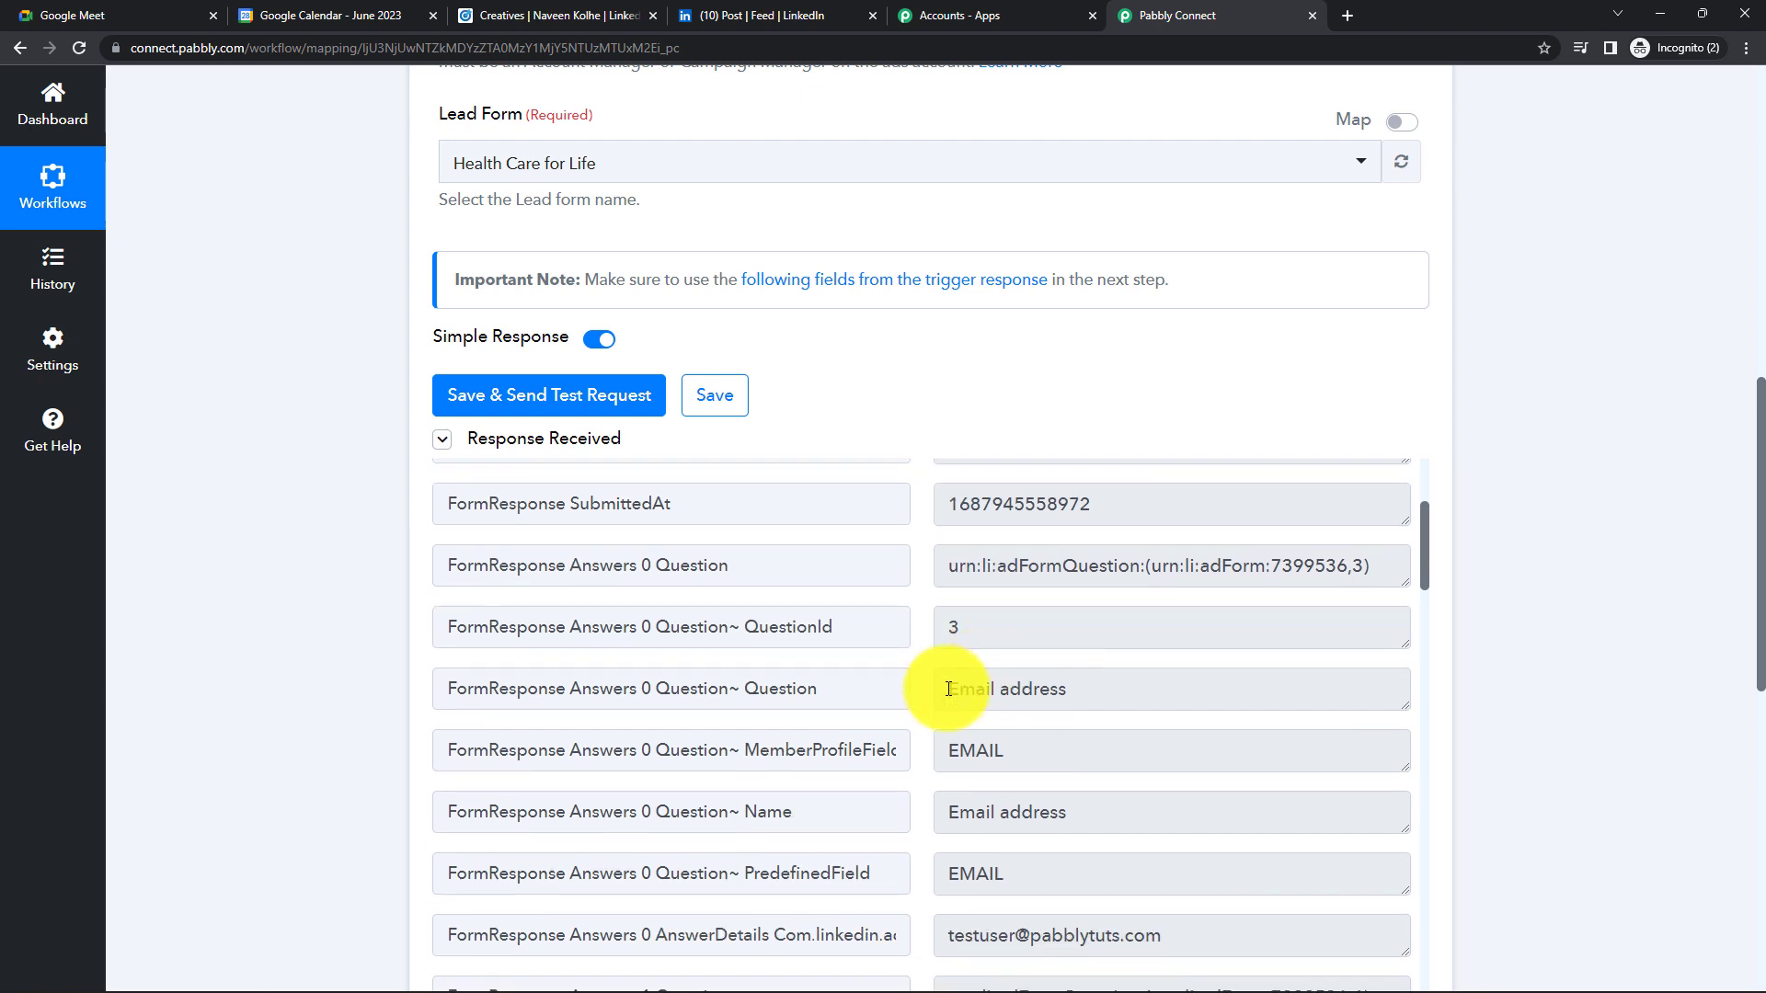
scroll(936, 723, "down", 2)
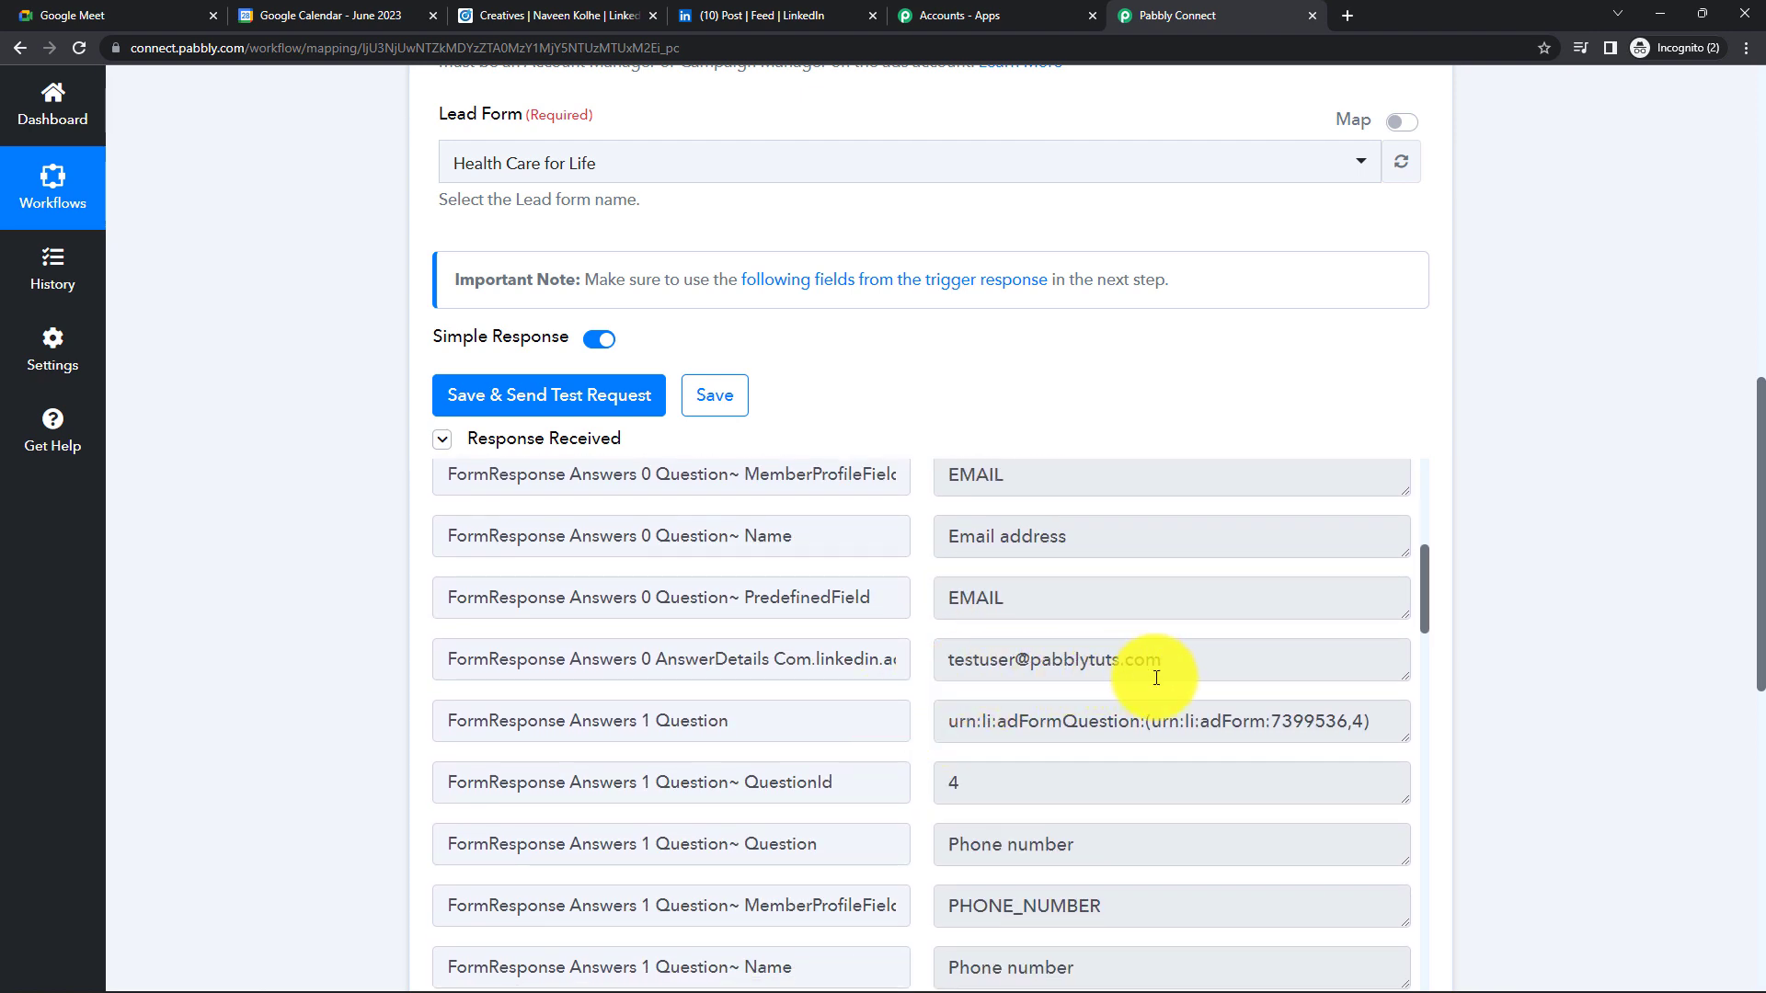
scroll(1156, 678, "down", 3)
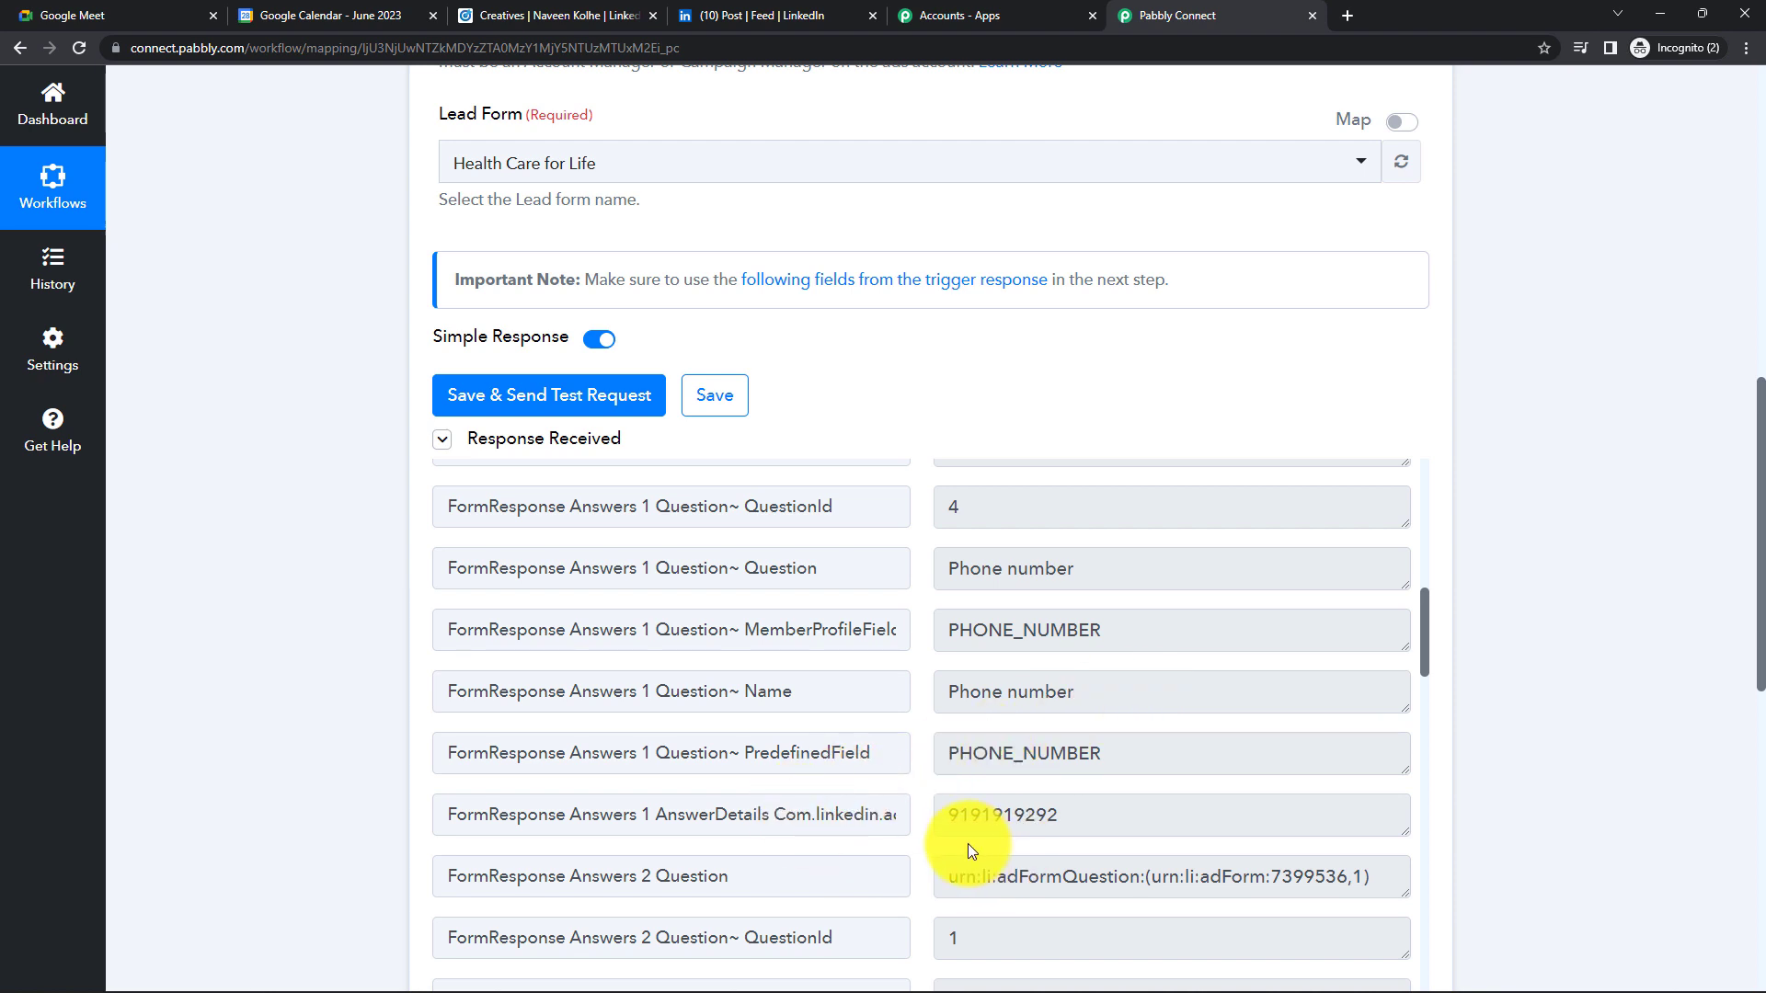
scroll(1086, 818, "down", 4)
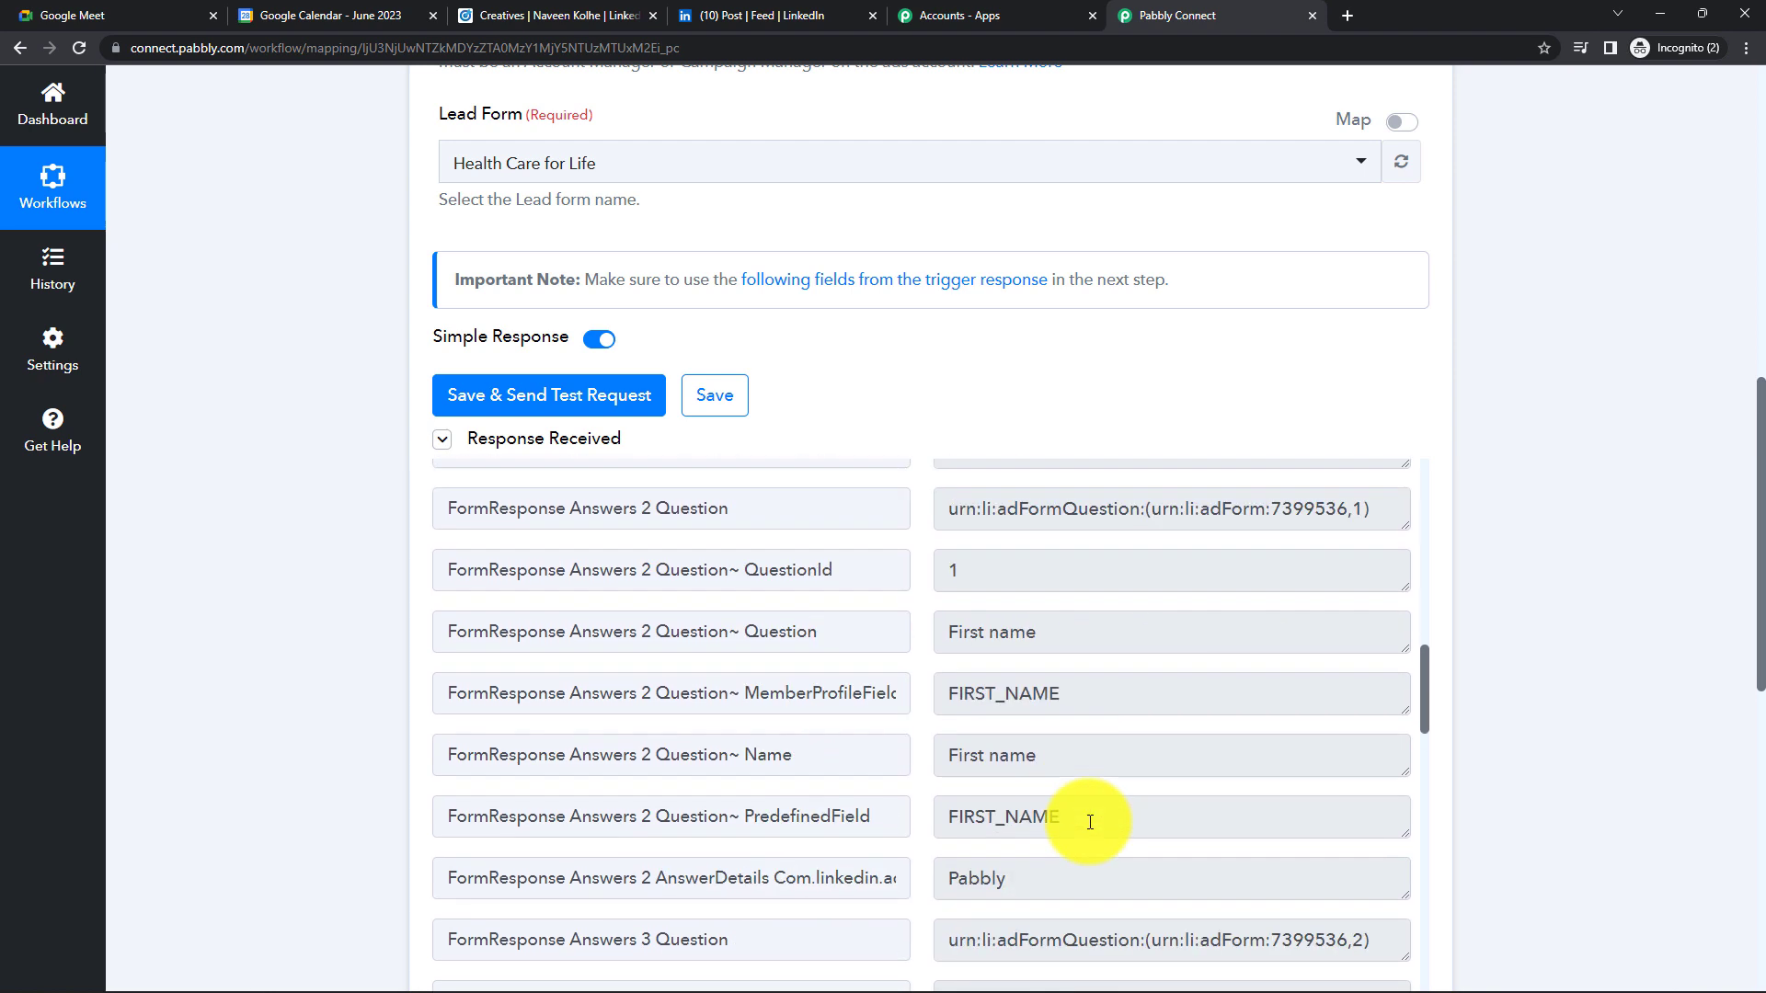
scroll(1090, 821, "down", 1)
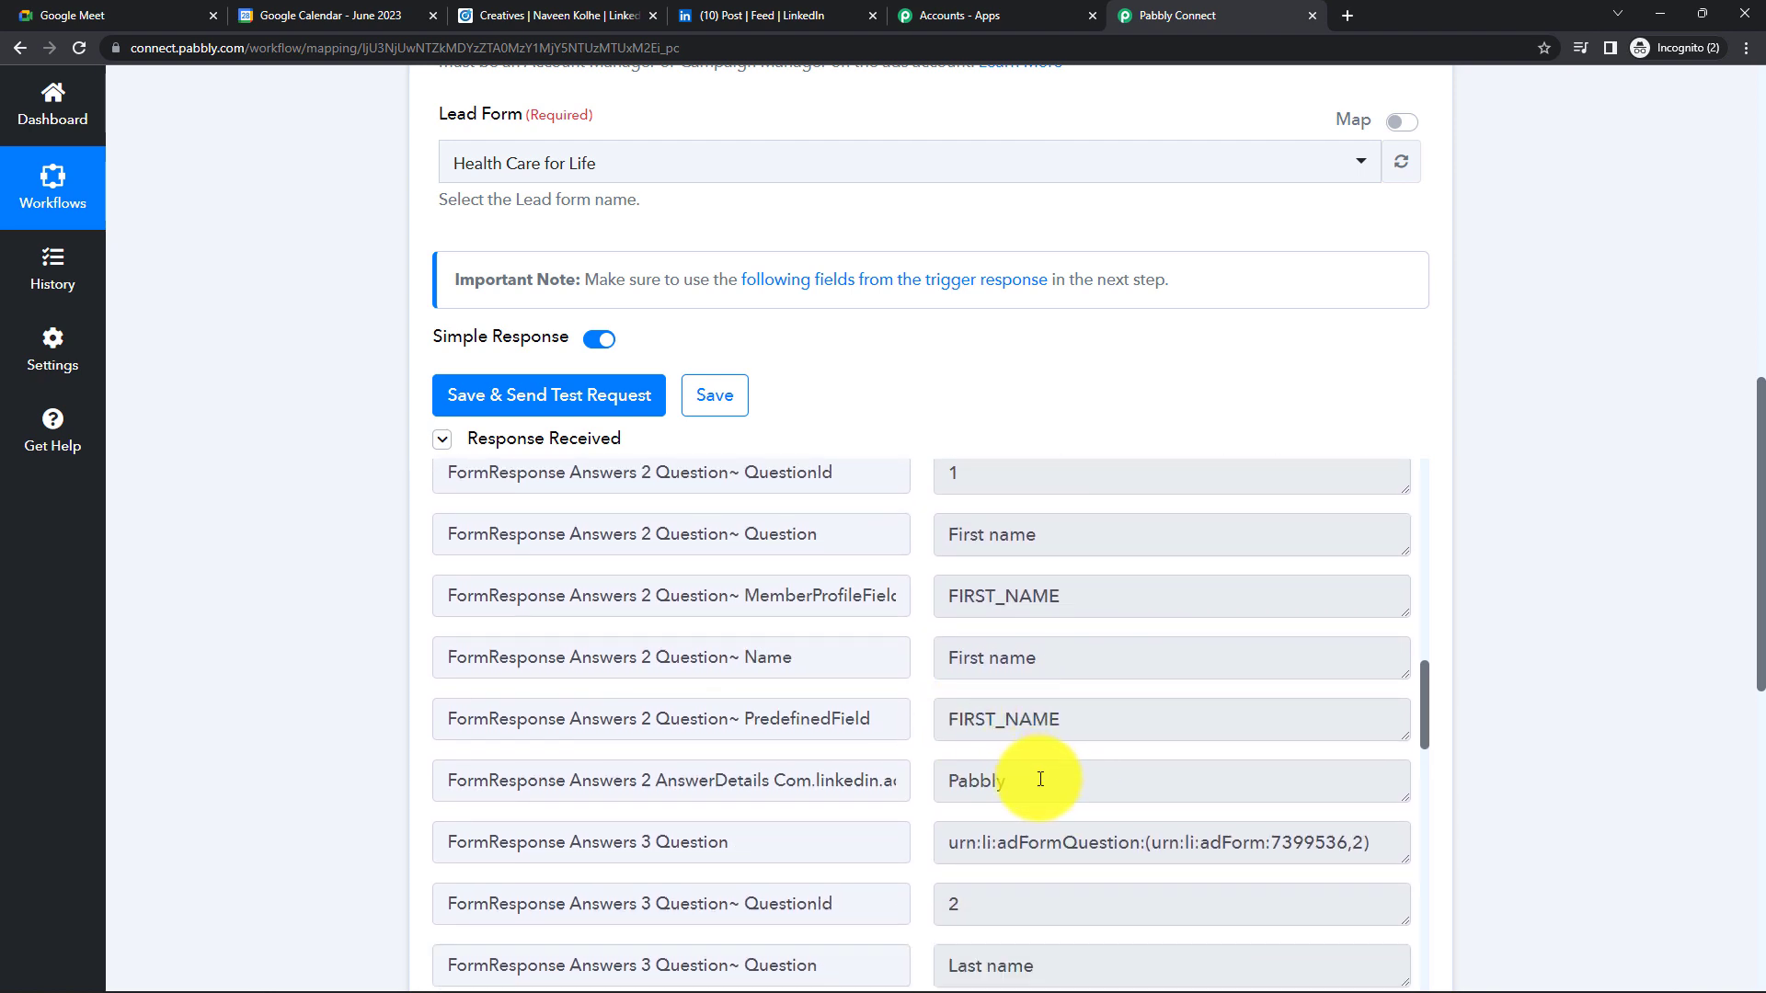
scroll(1040, 779, "down", 4)
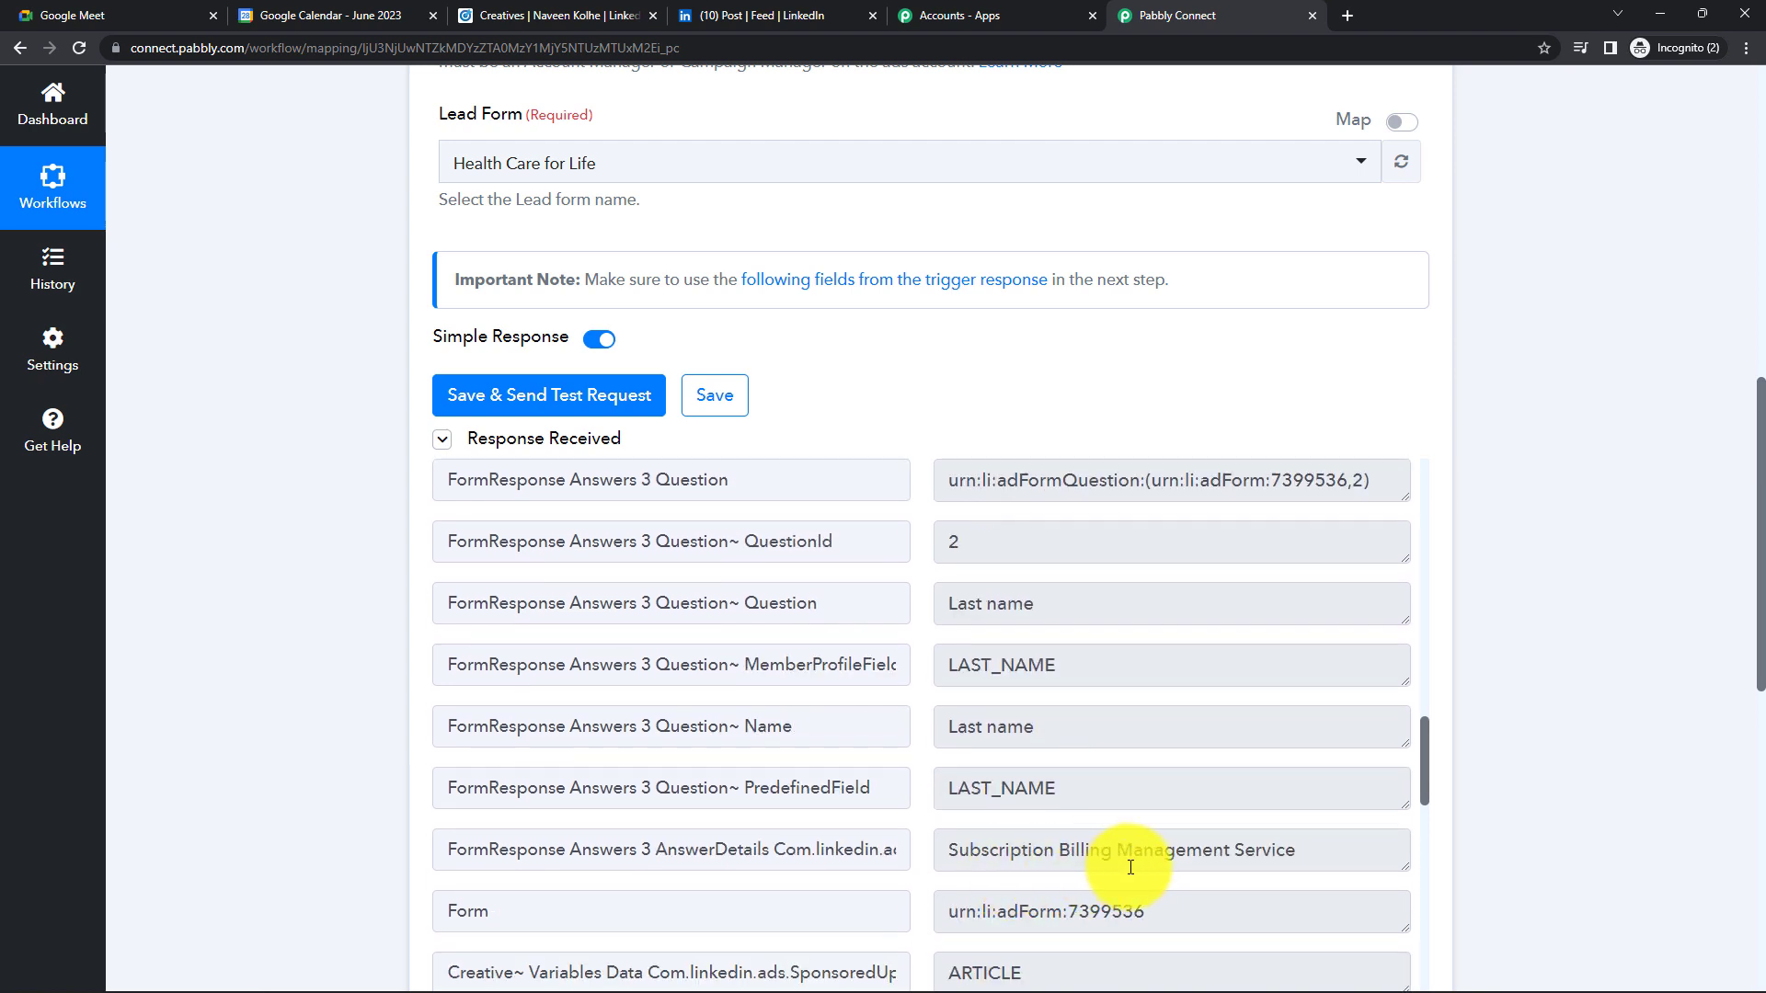
scroll(1137, 863, "down", 8)
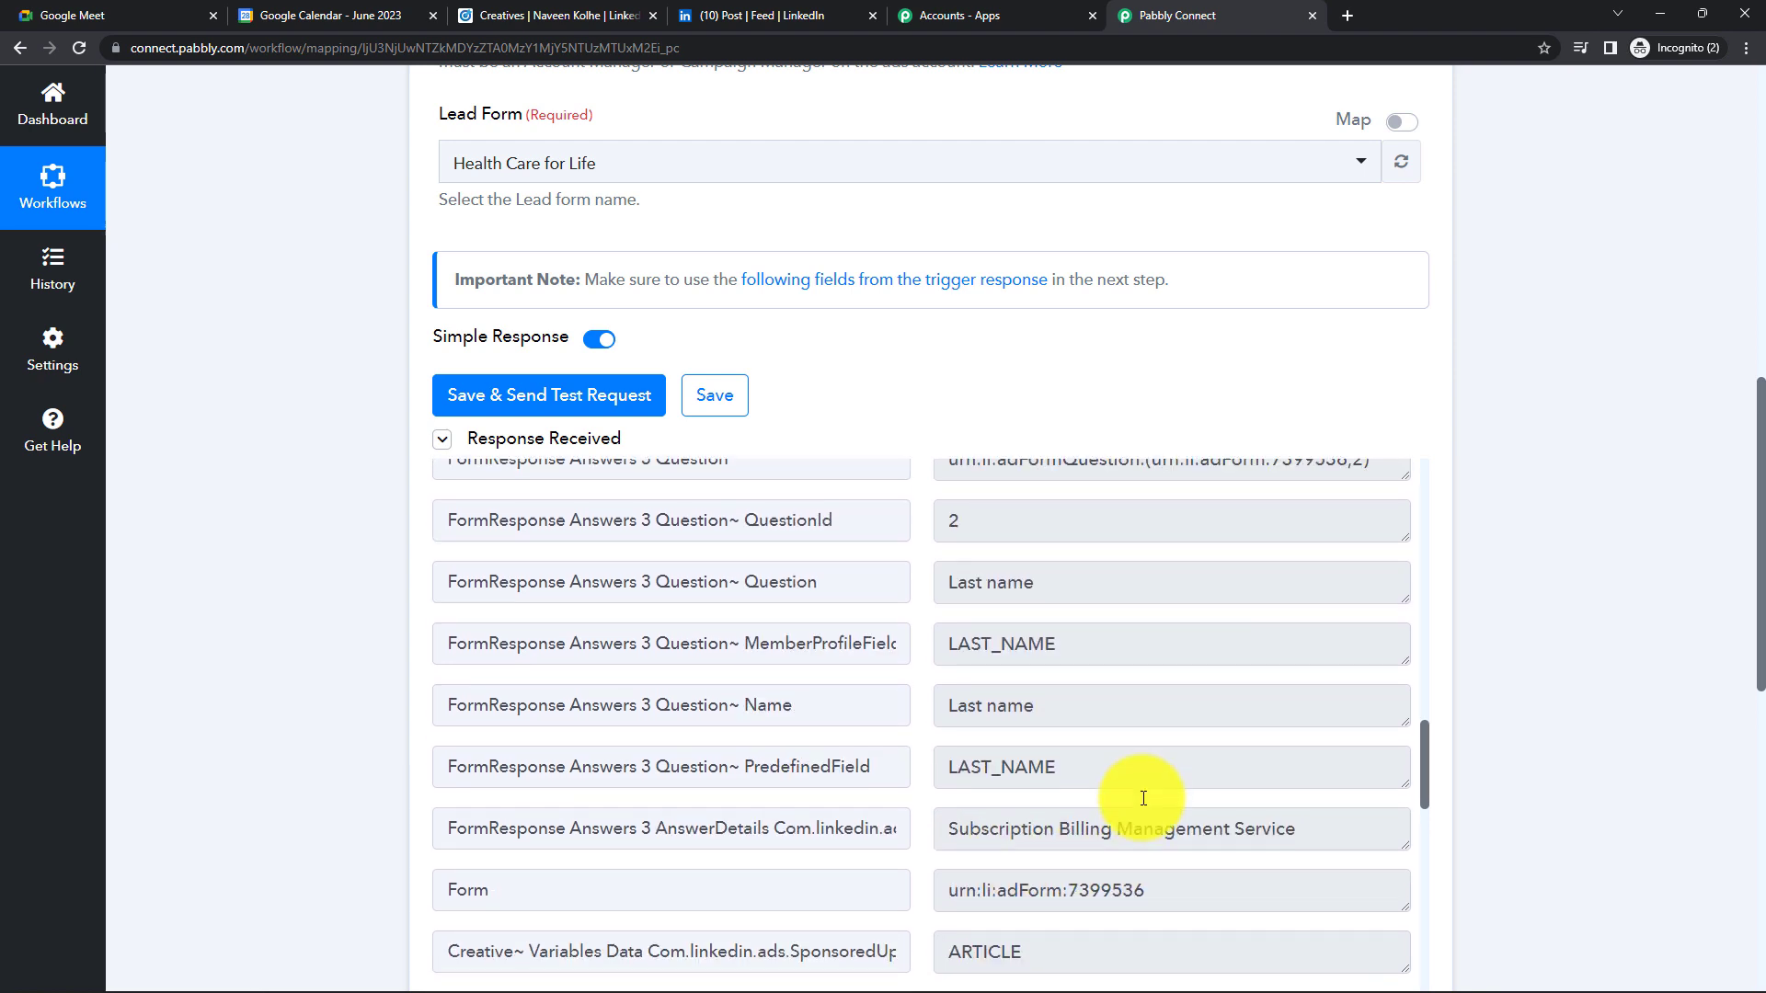
scroll(1143, 798, "down", 3)
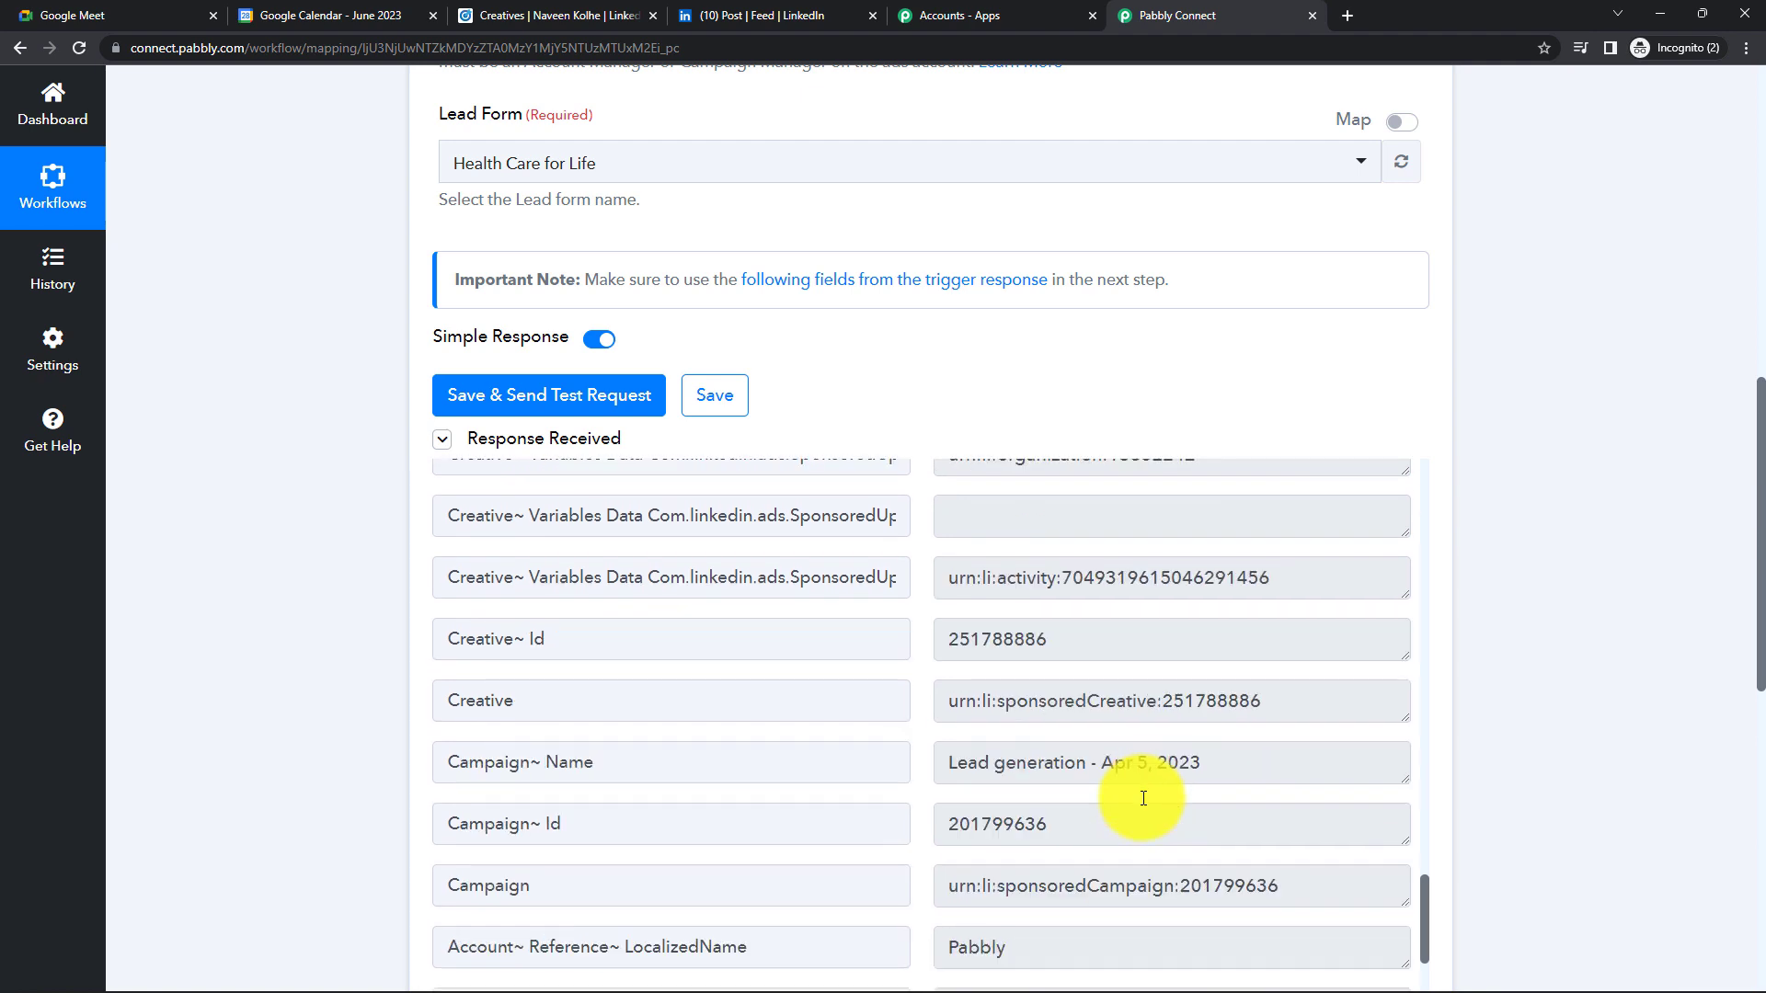
scroll(962, 690, "down", 3)
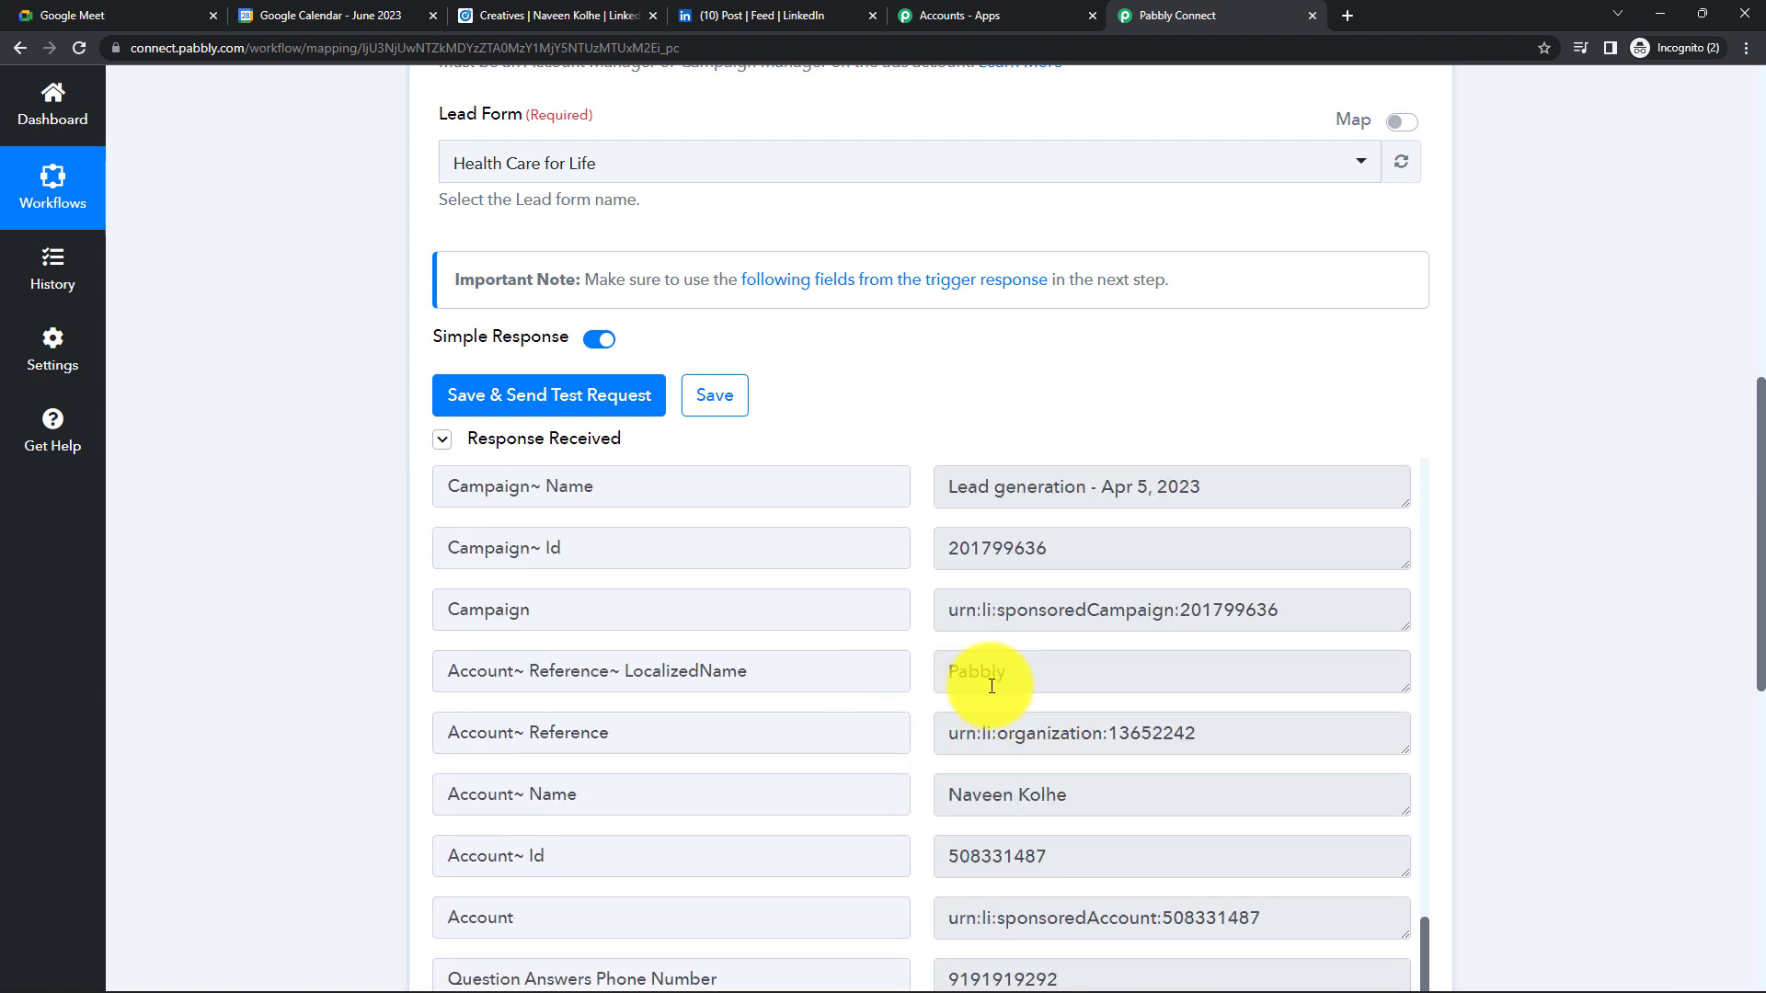
scroll(966, 678, "down", 2)
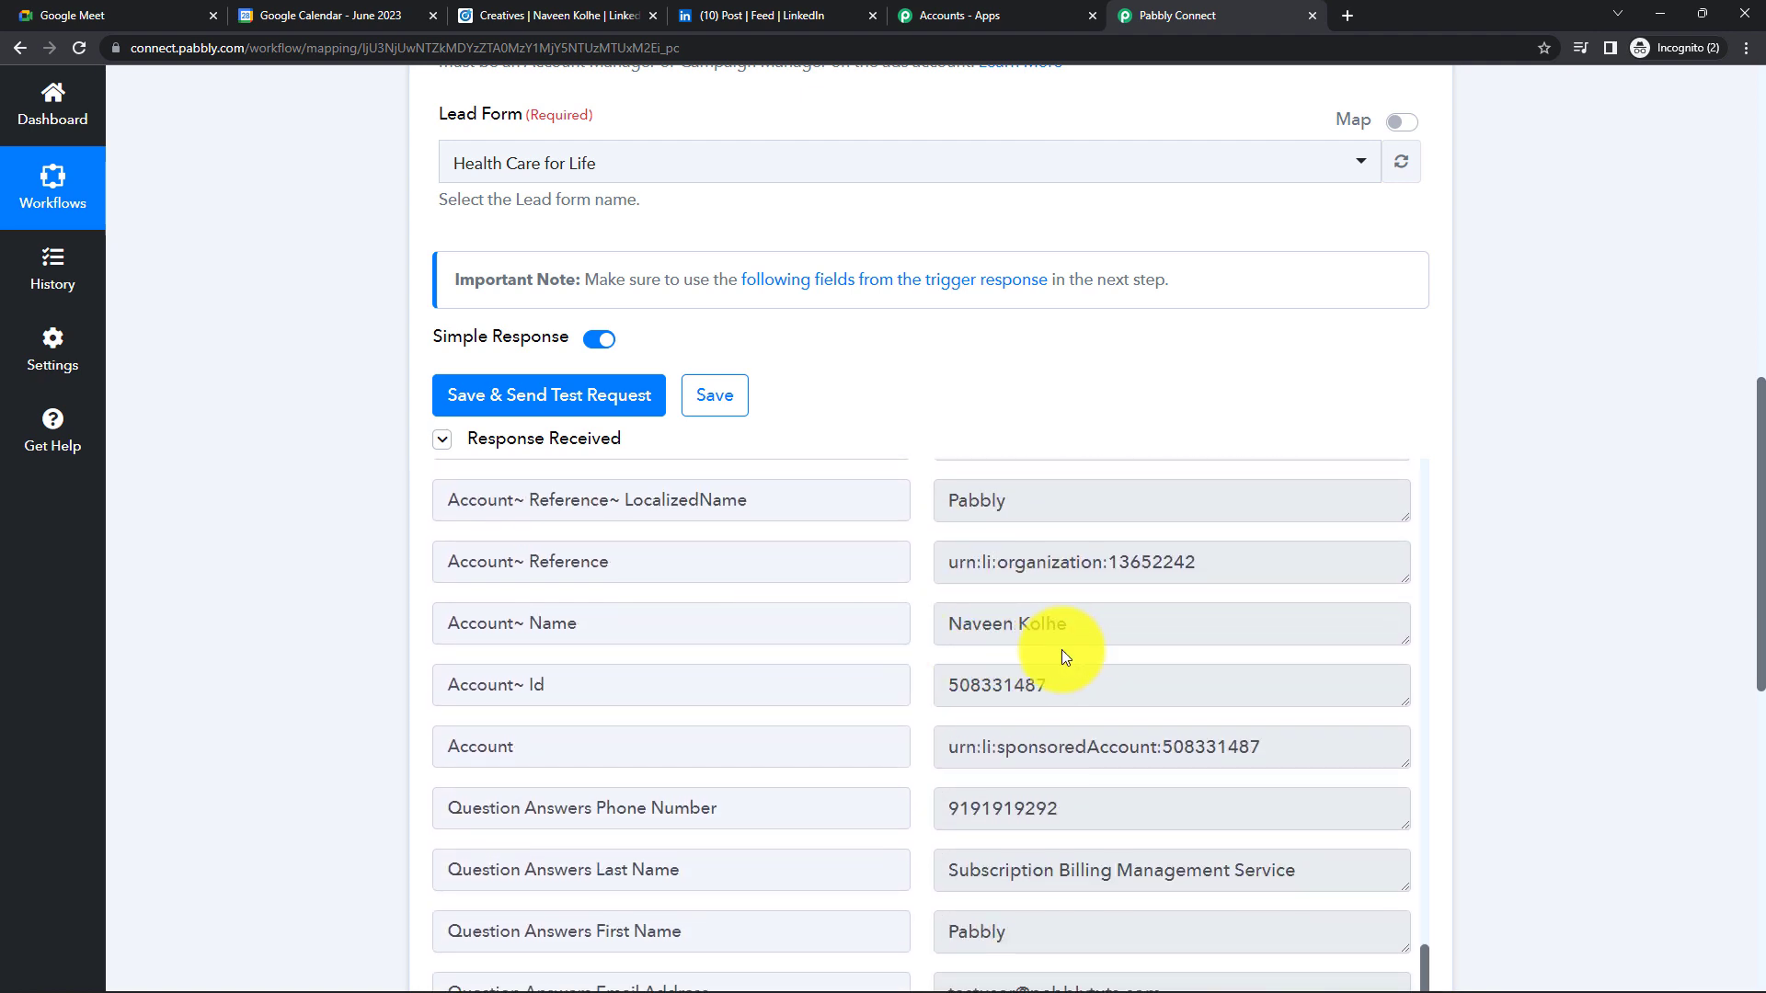
scroll(1062, 649, "down", 6)
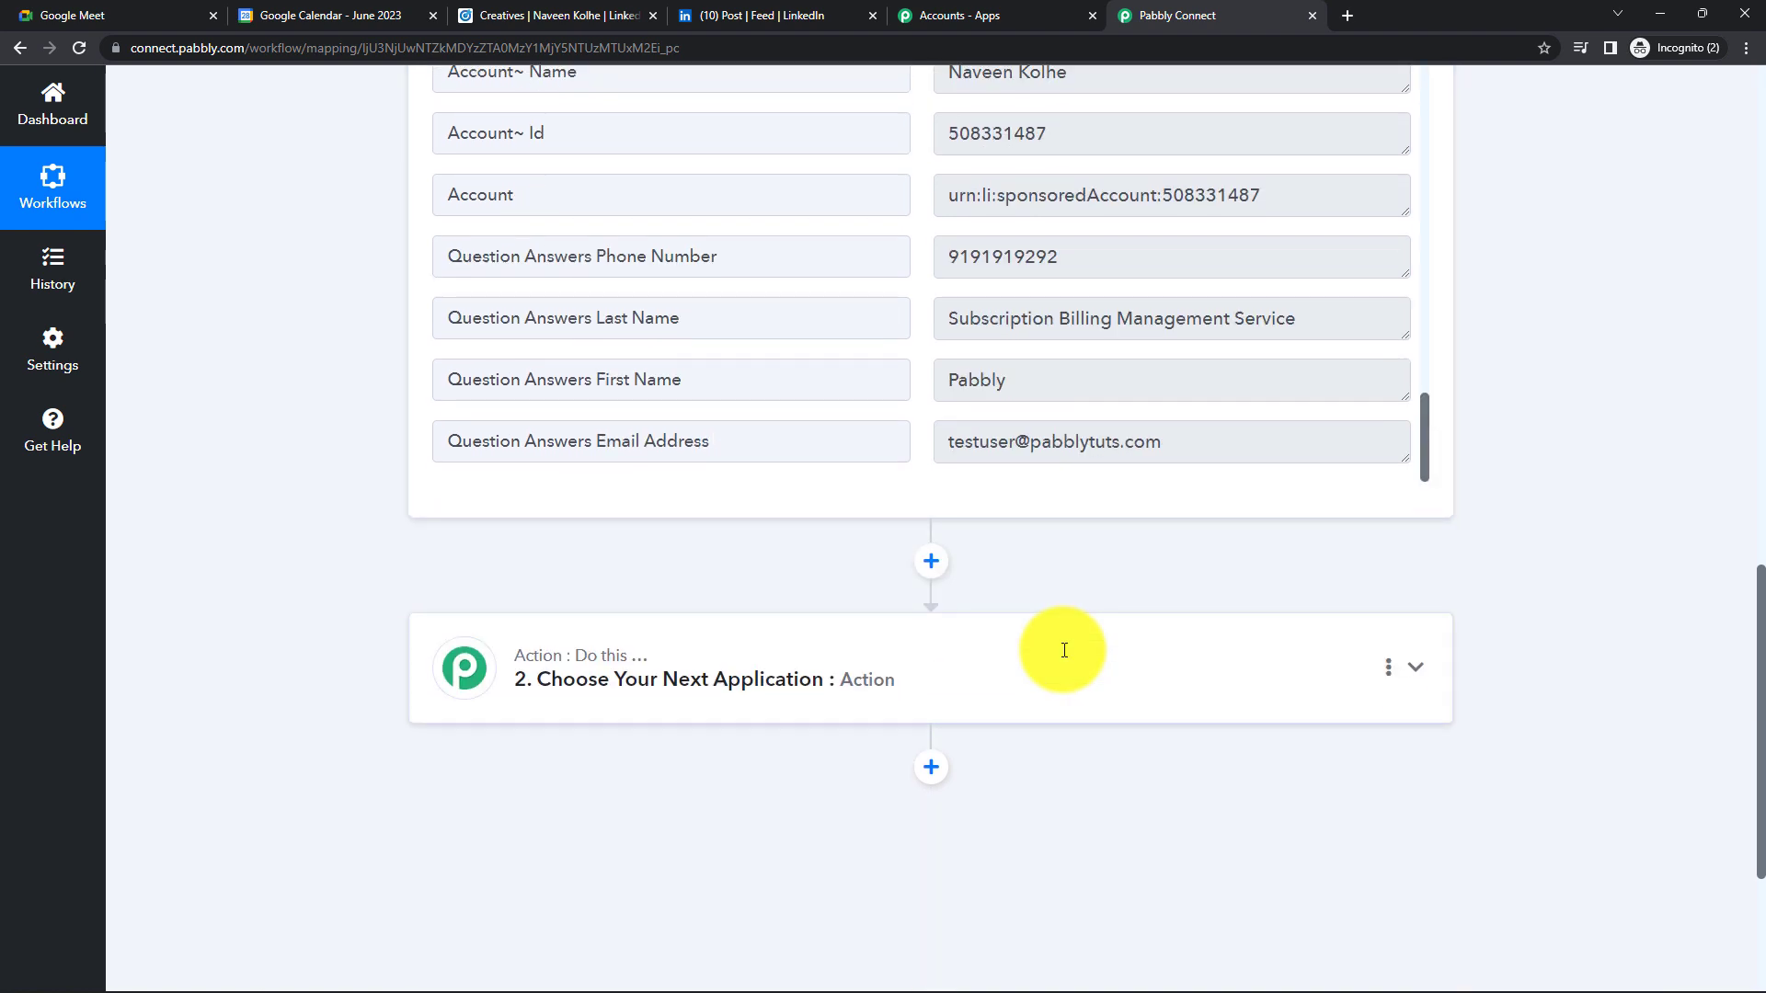
- Choose Google Meet as the next app, with Schedule a Meeting as its action event
left_click(808, 671)
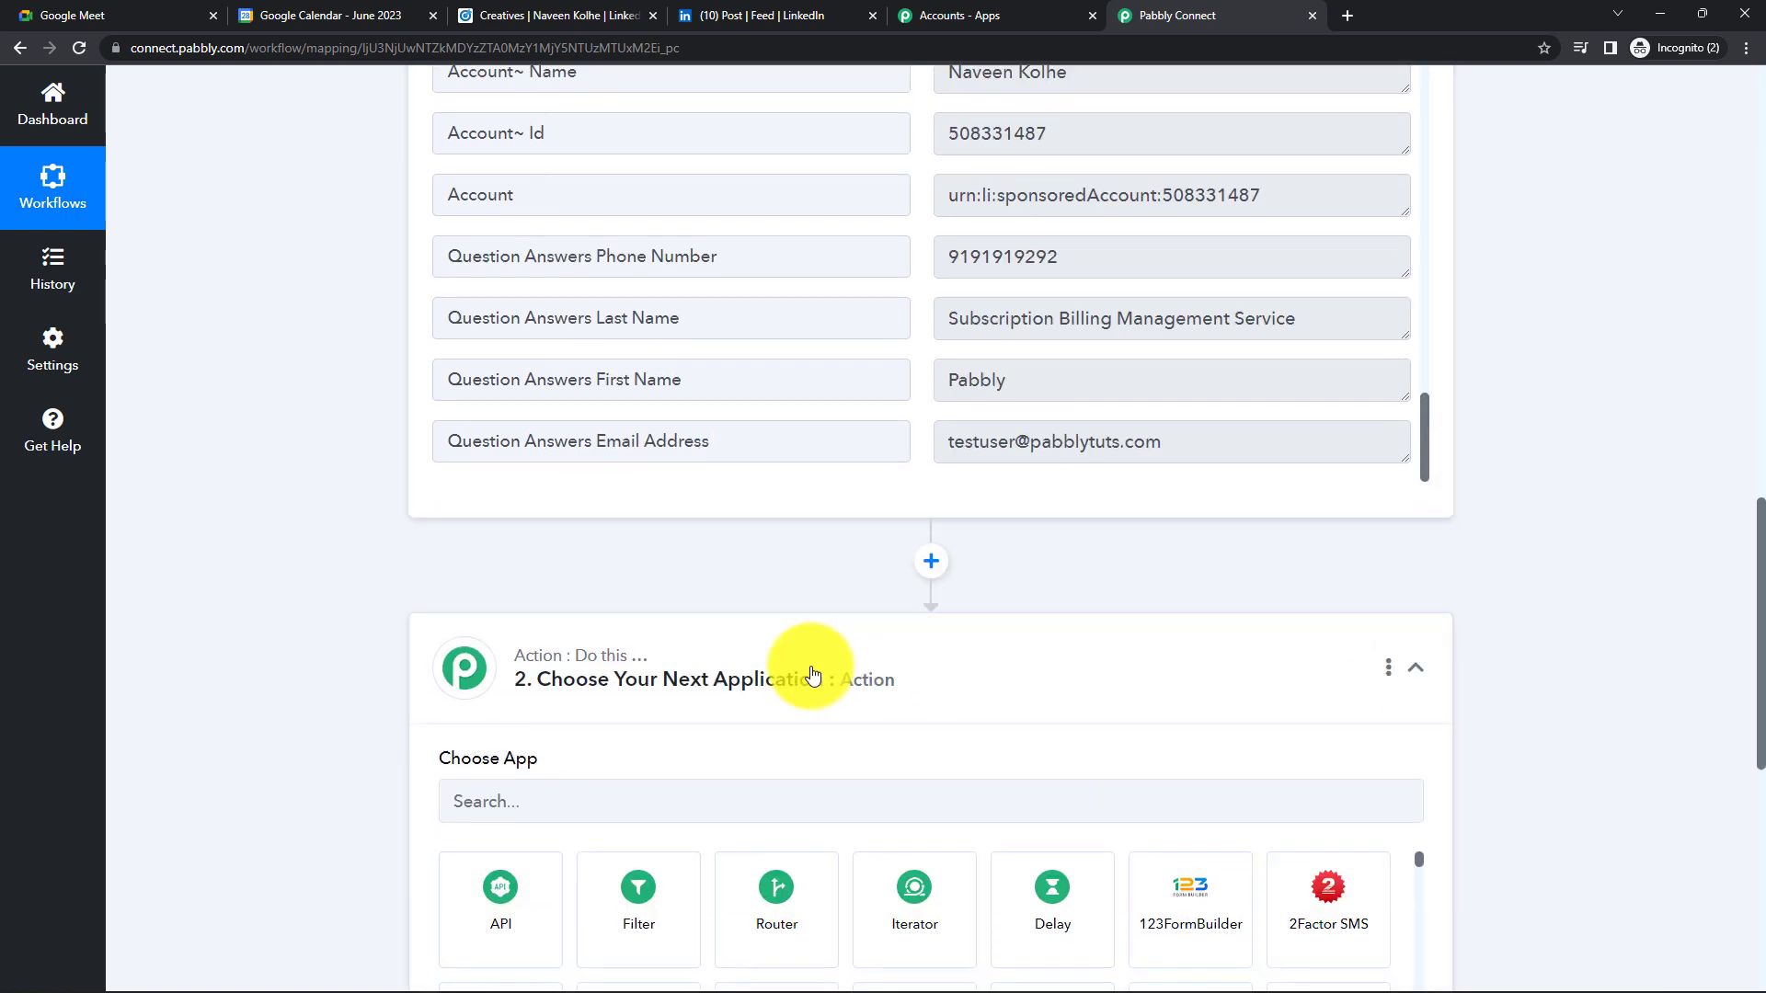
left_click(606, 805)
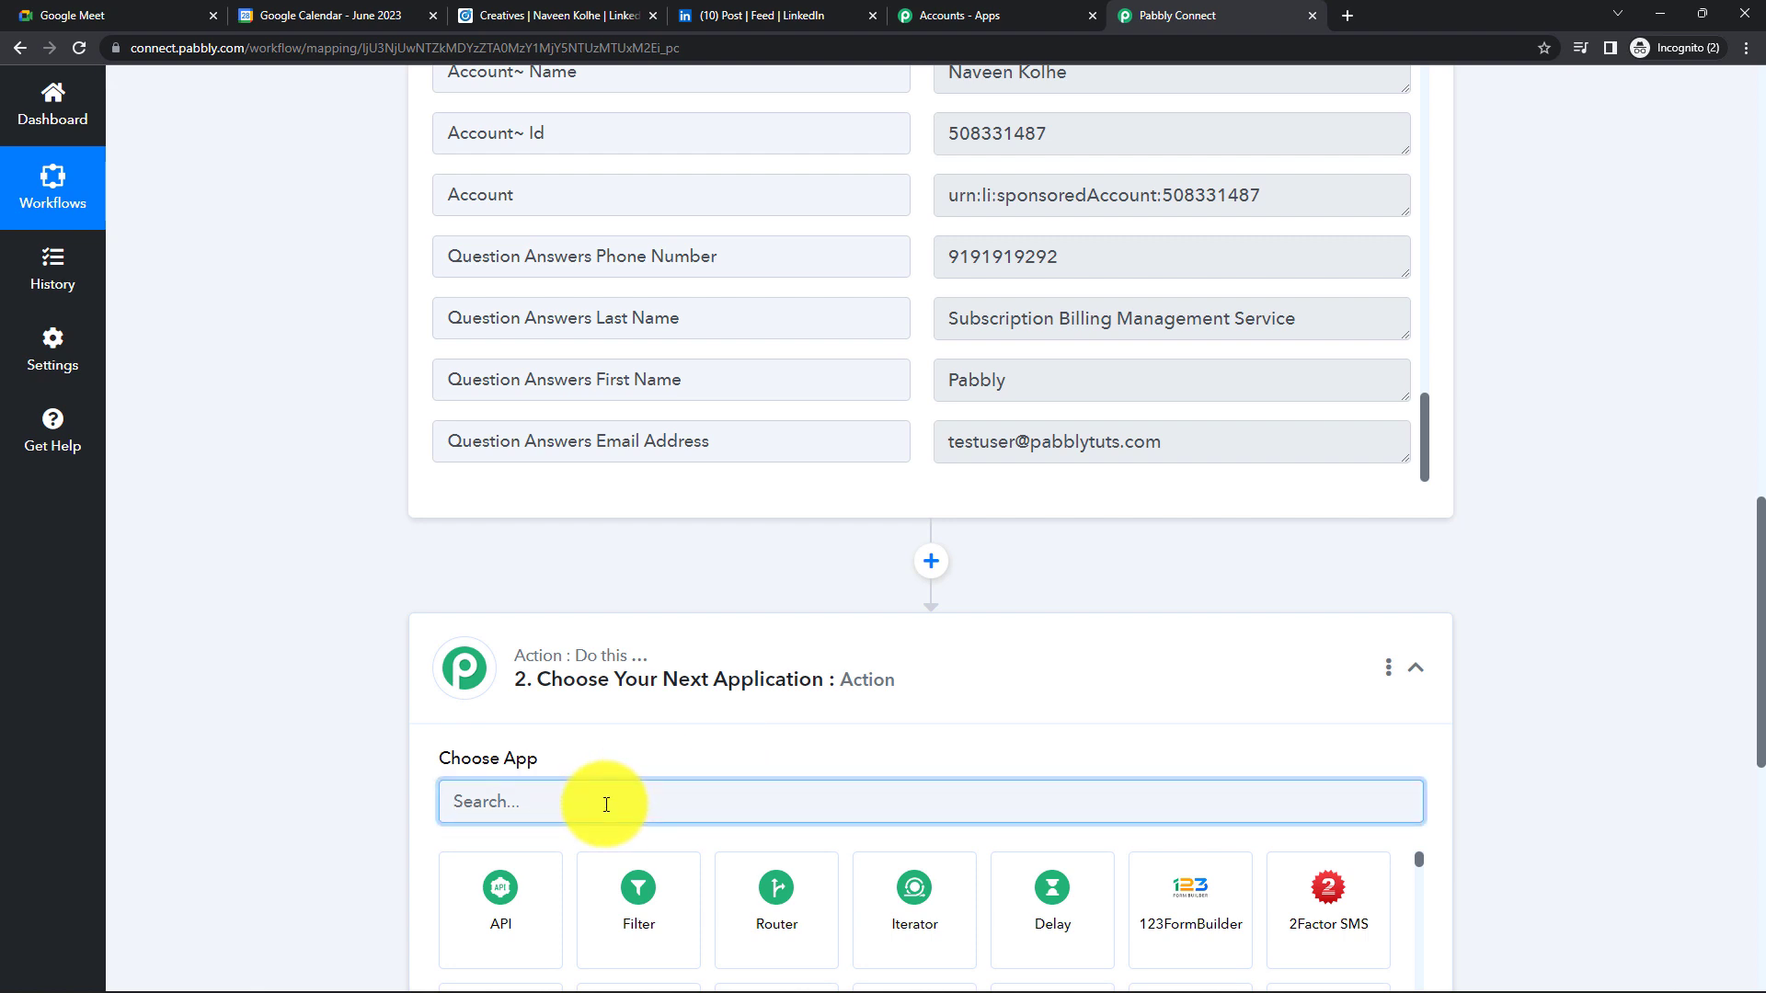
type("Google Meet")
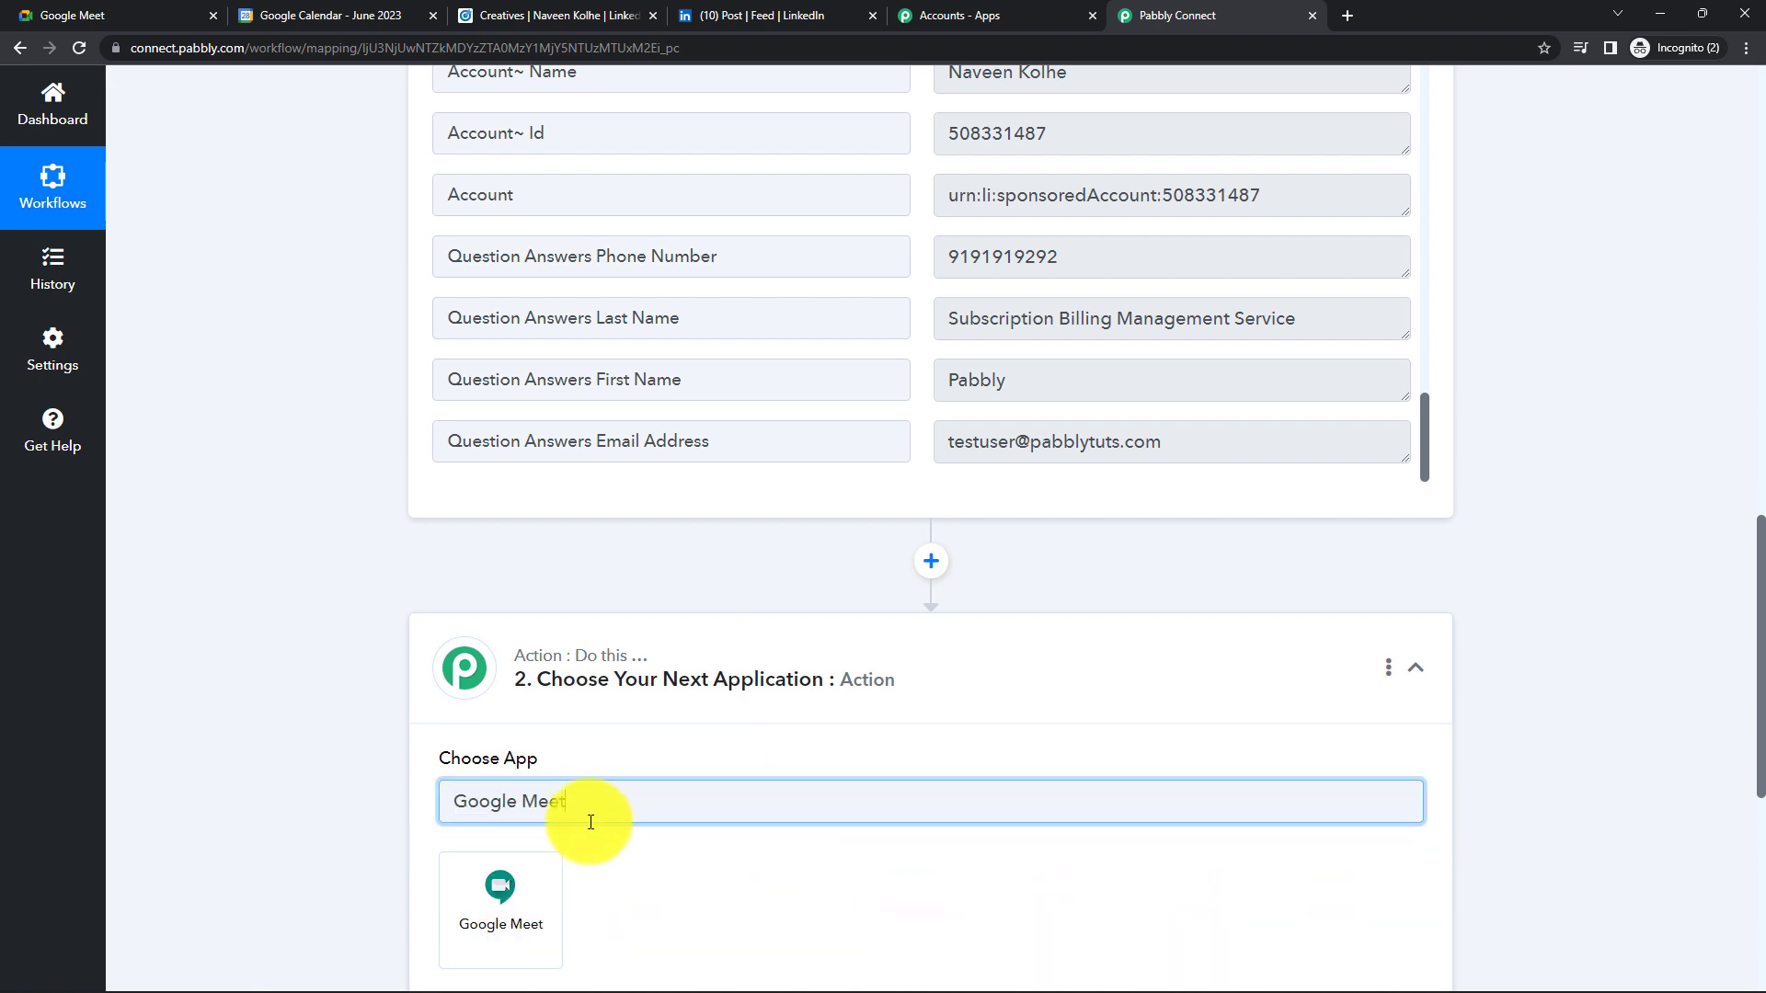
left_click(524, 886)
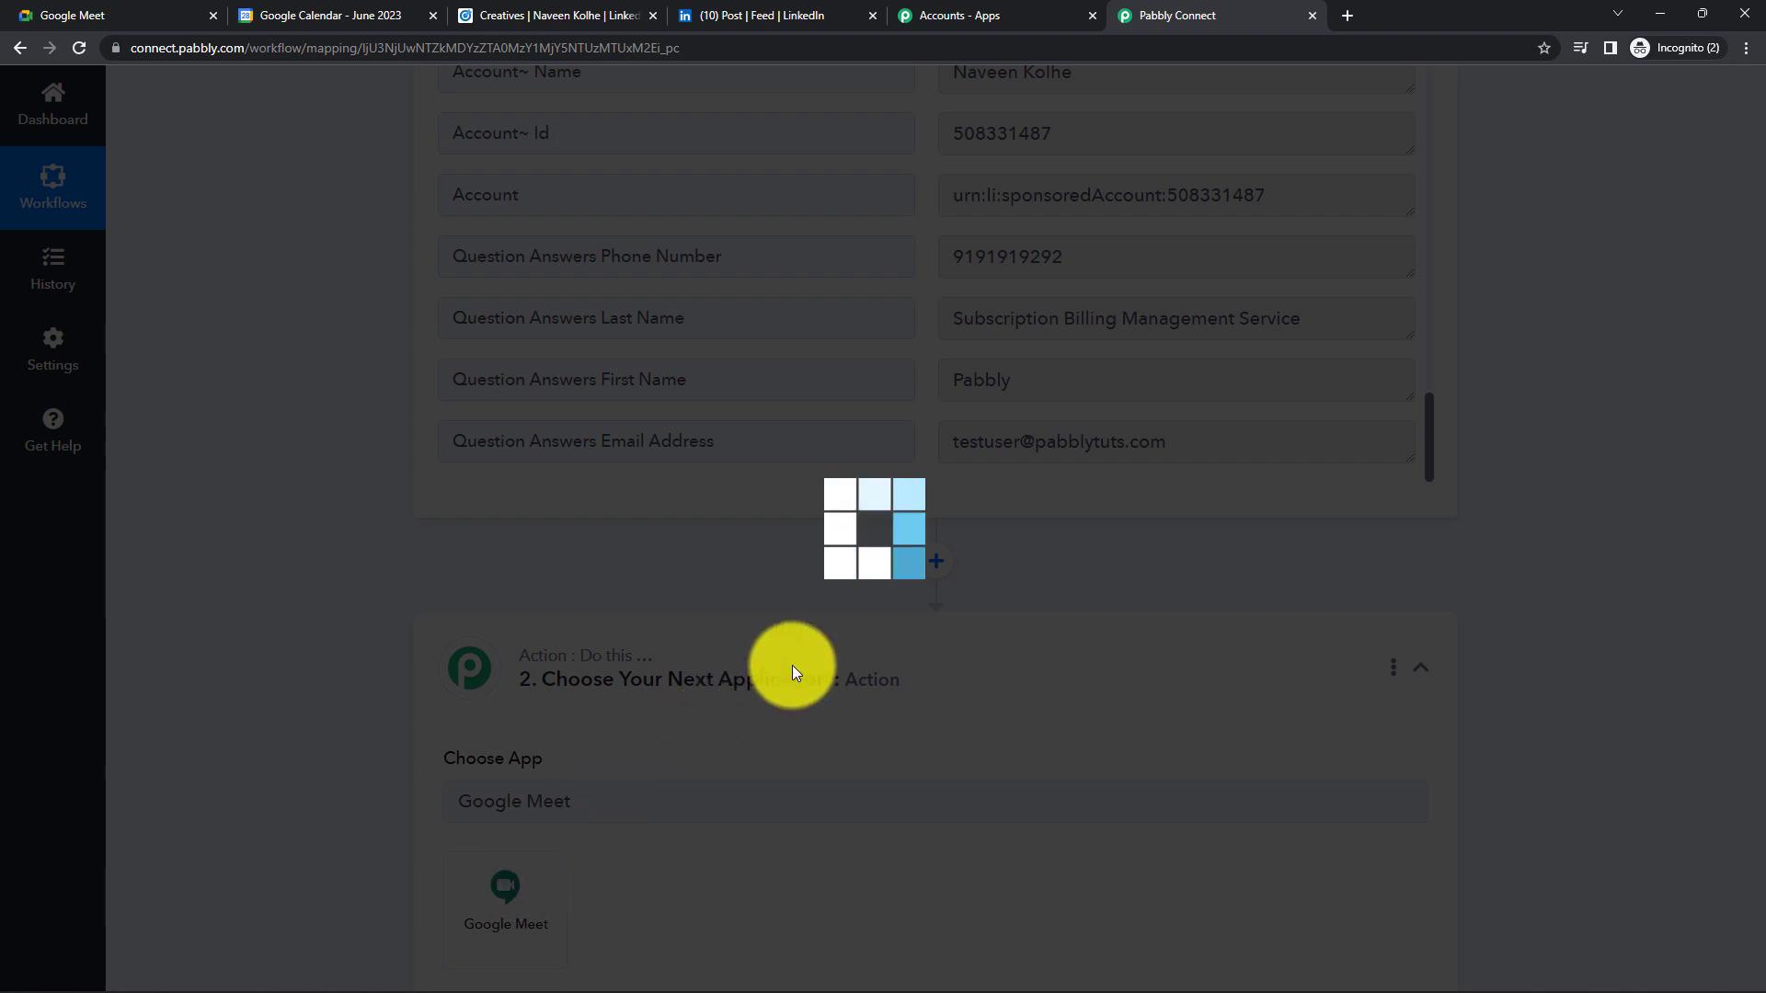
scroll(788, 670, "down", 4)
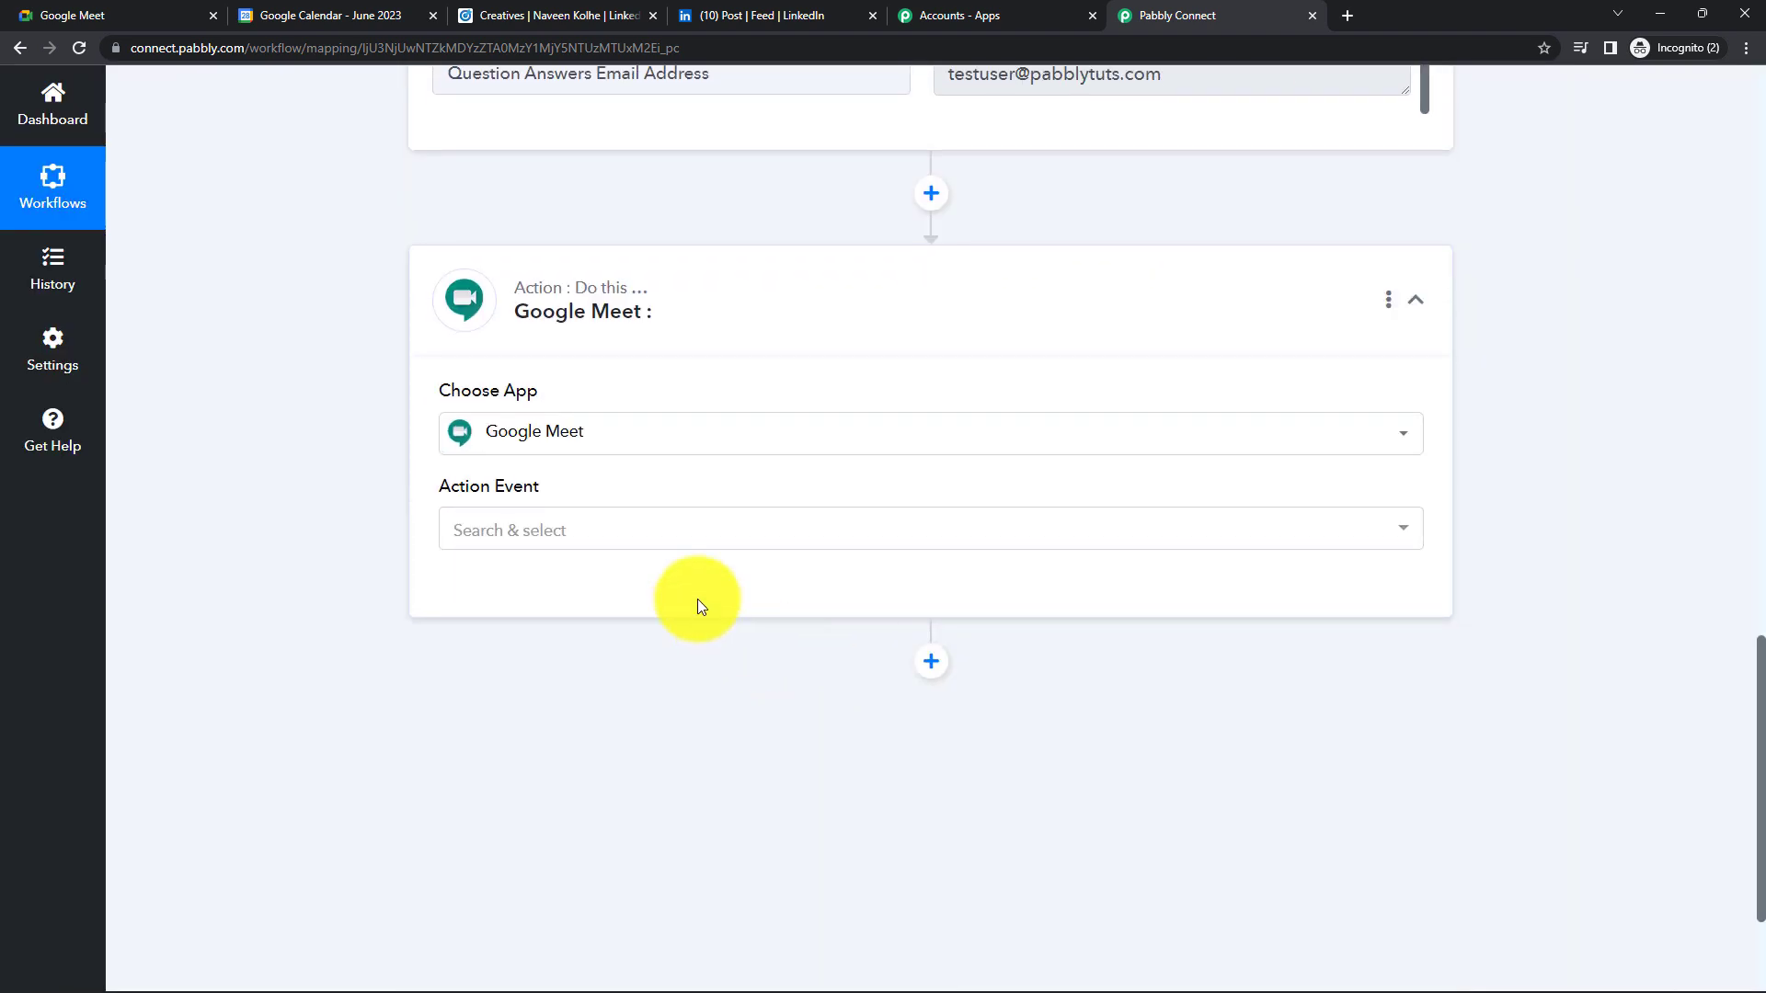
left_click(598, 532)
left_click(598, 638)
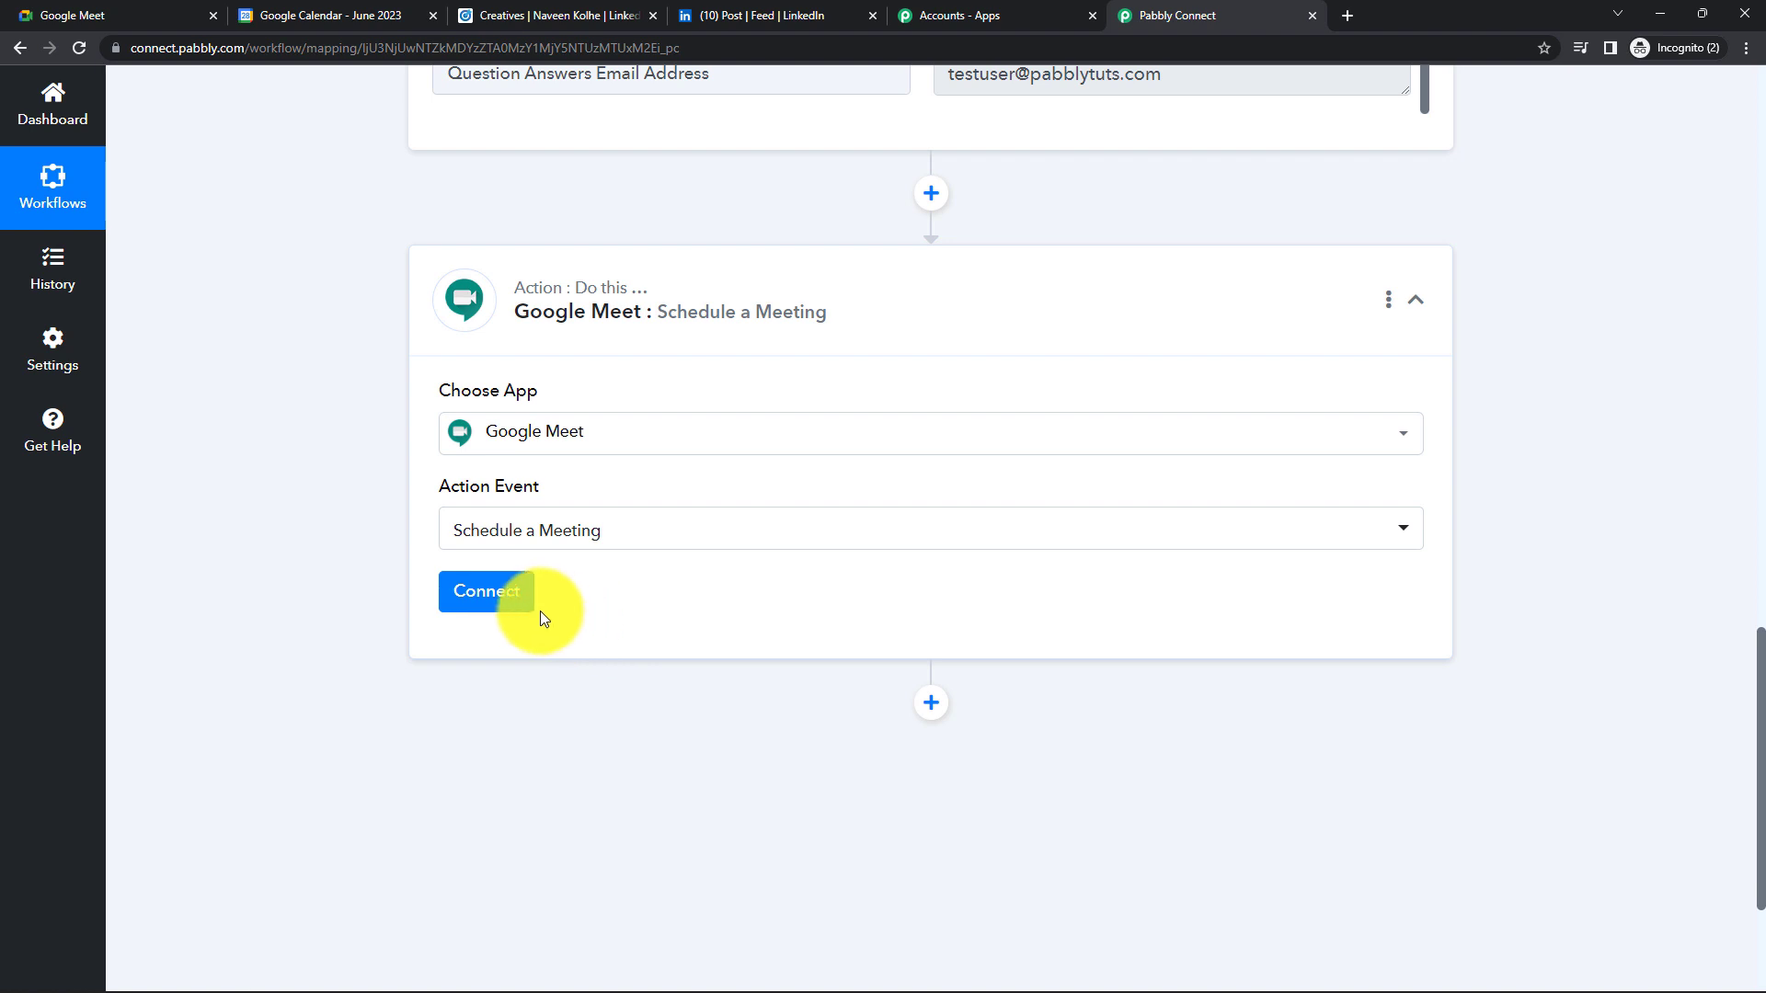
- Add a new Google Meet connection by signing in with Google and granting Calendar access
left_click(502, 603)
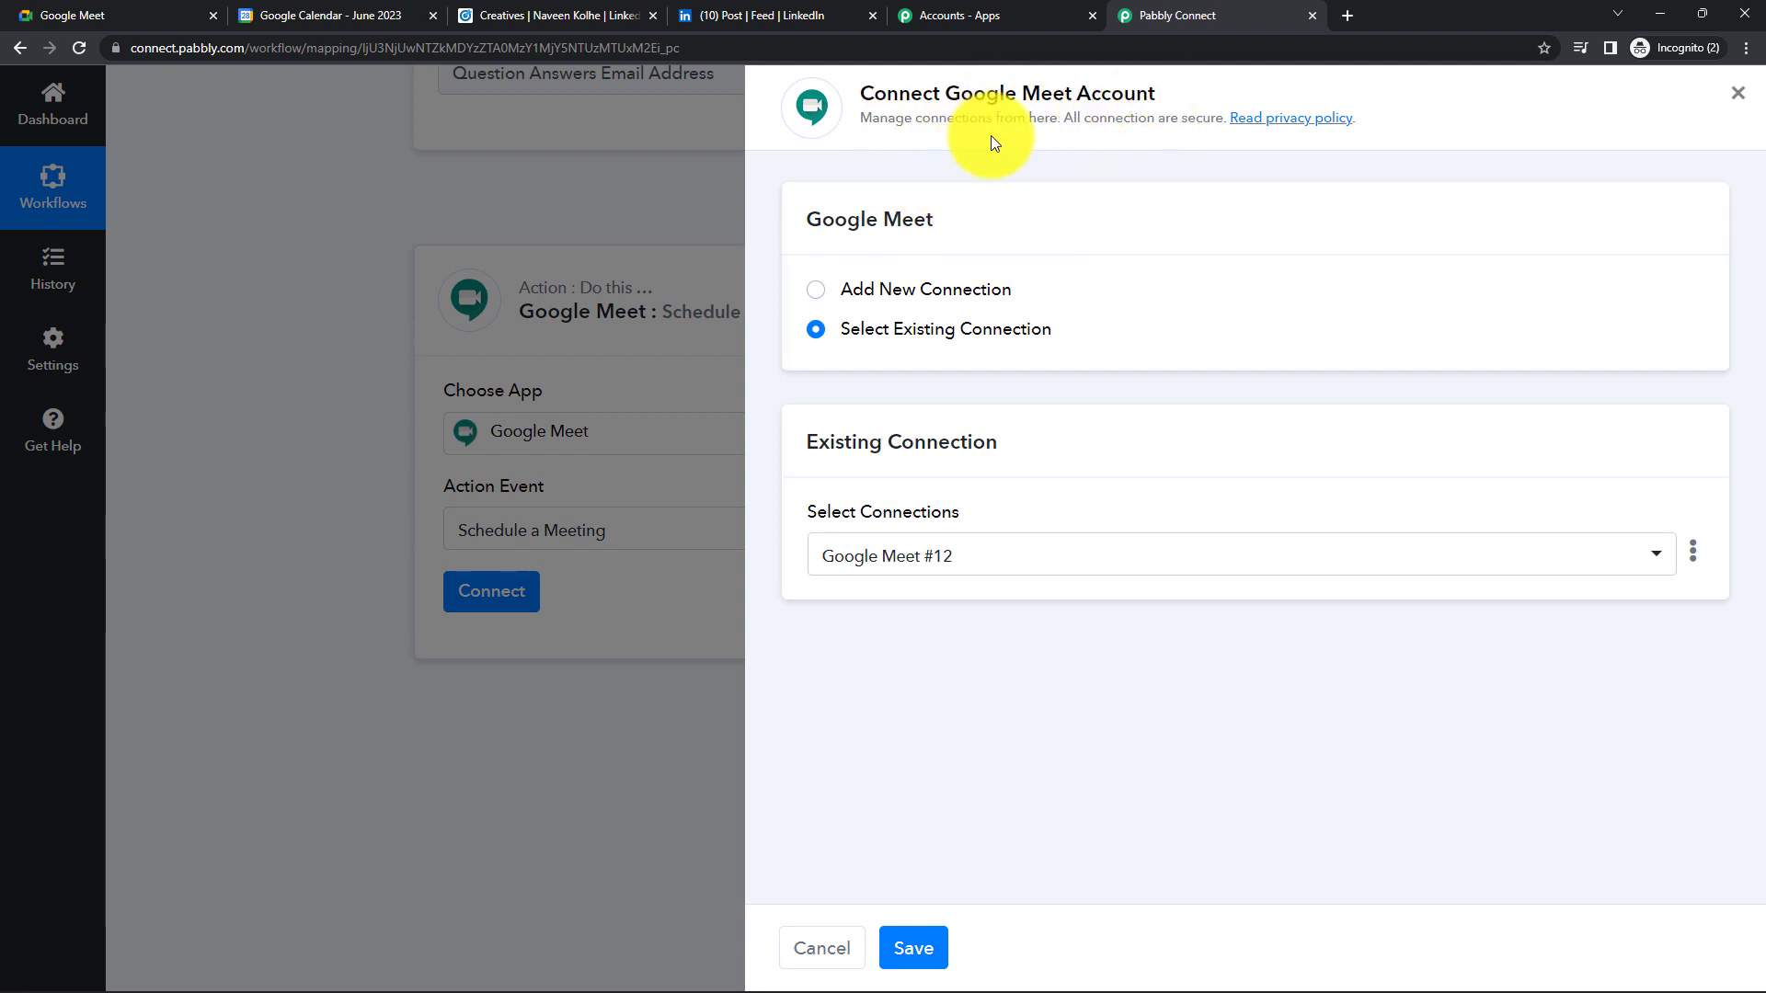
left_click(818, 292)
left_click(966, 556)
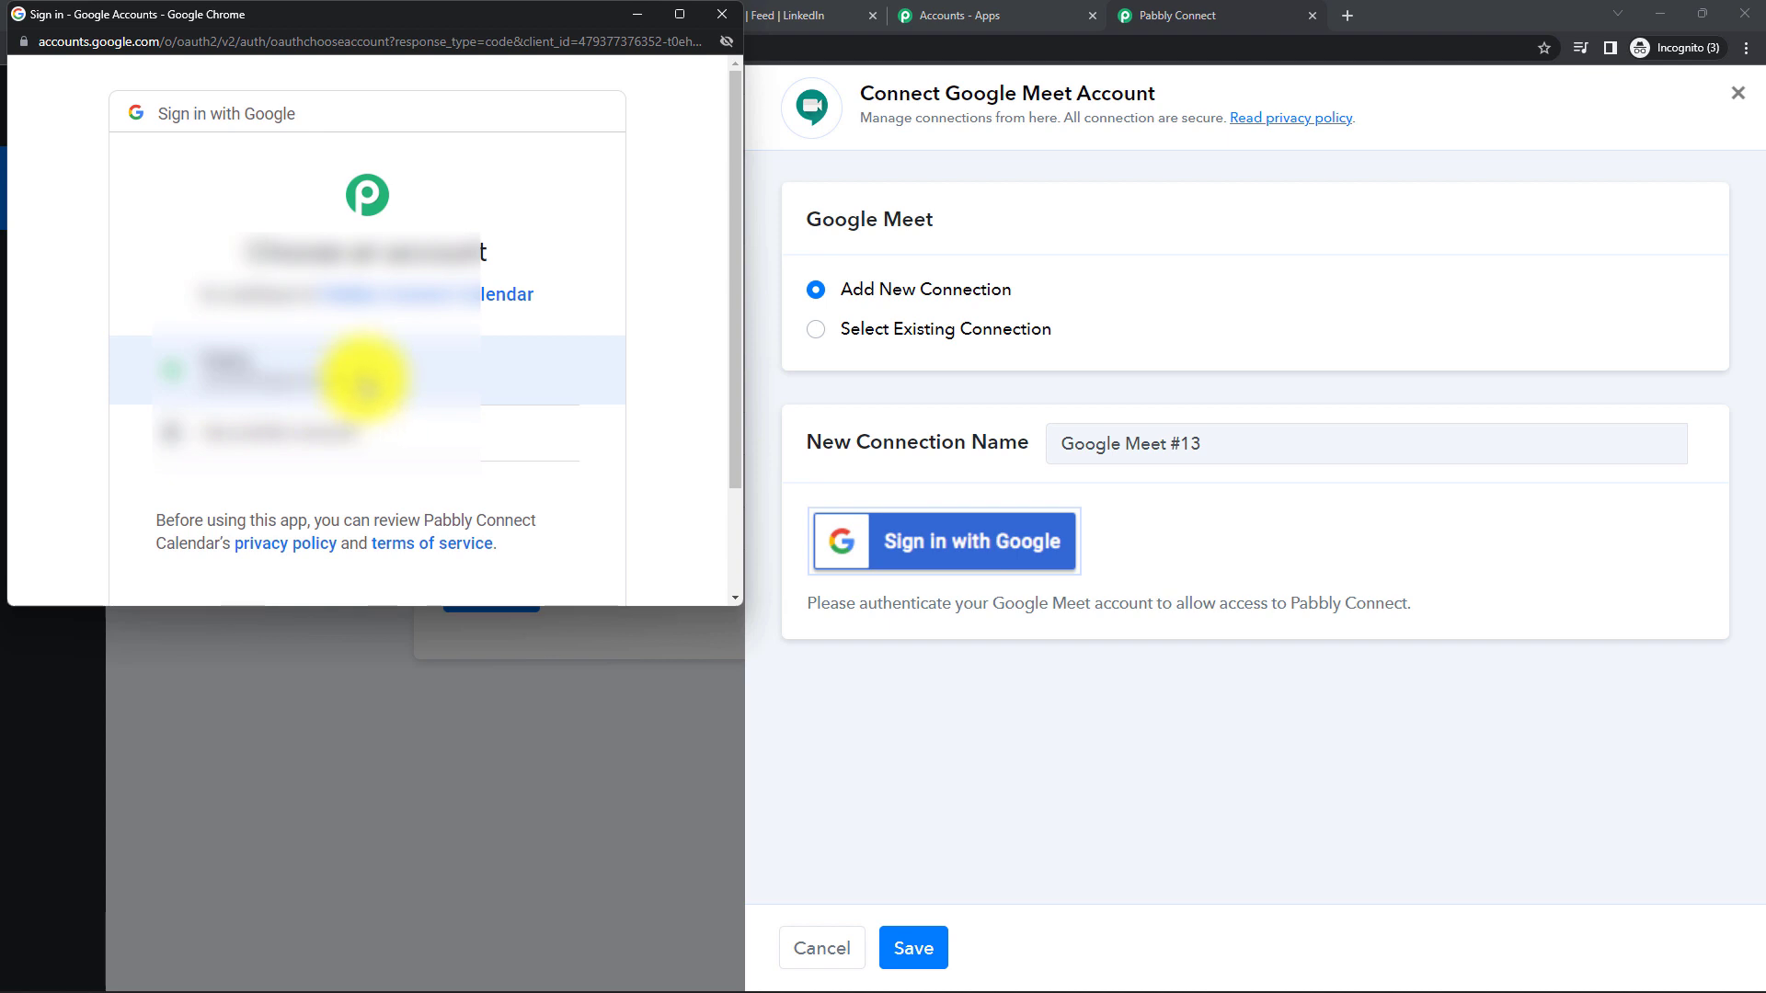
left_click(363, 377)
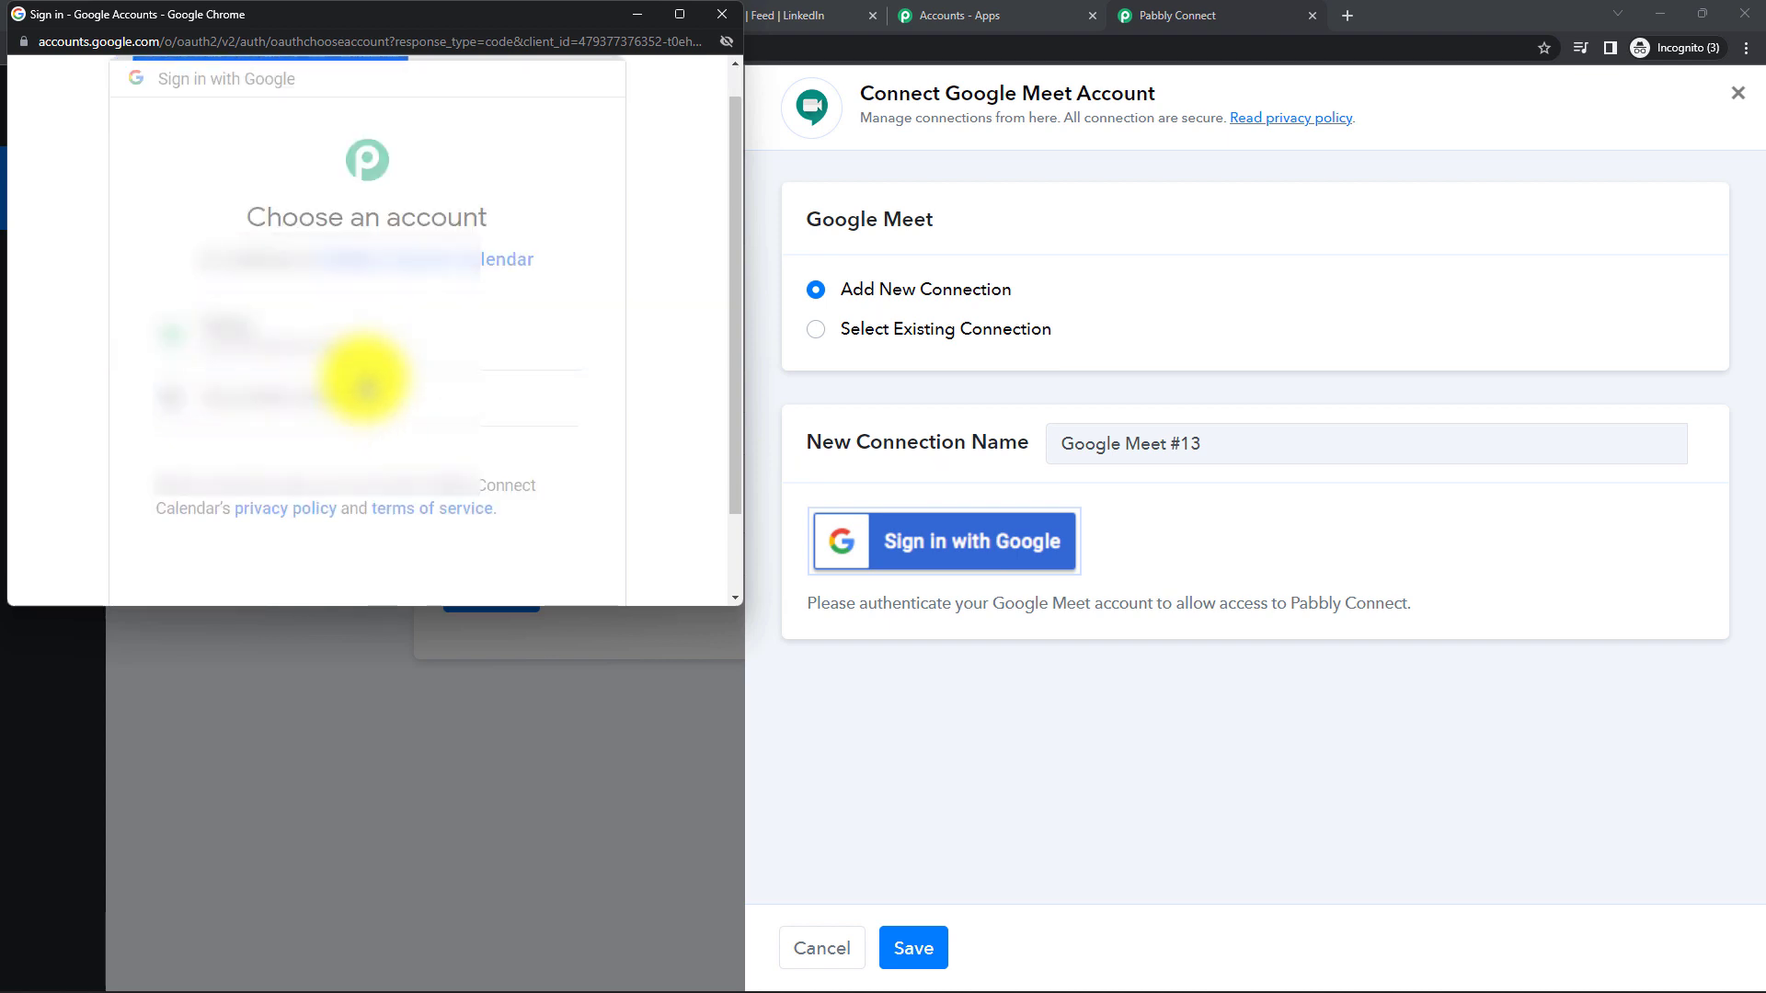
scroll(393, 430, "down", 4)
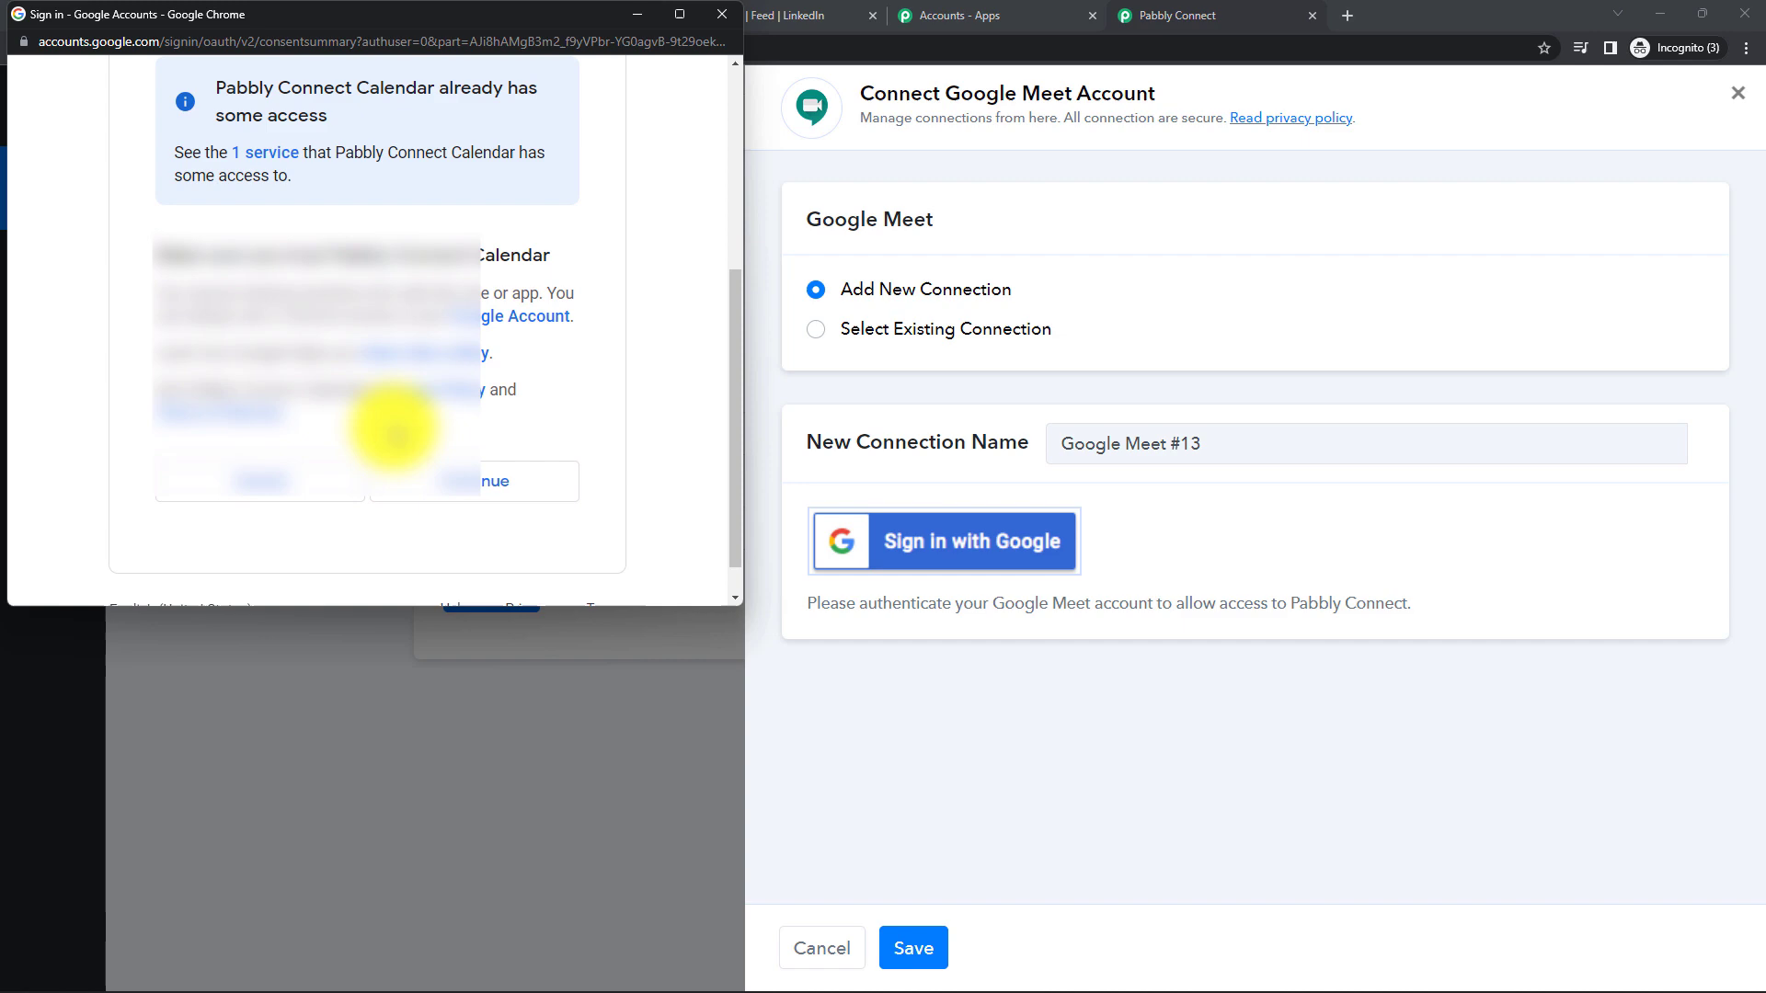
left_click(469, 486)
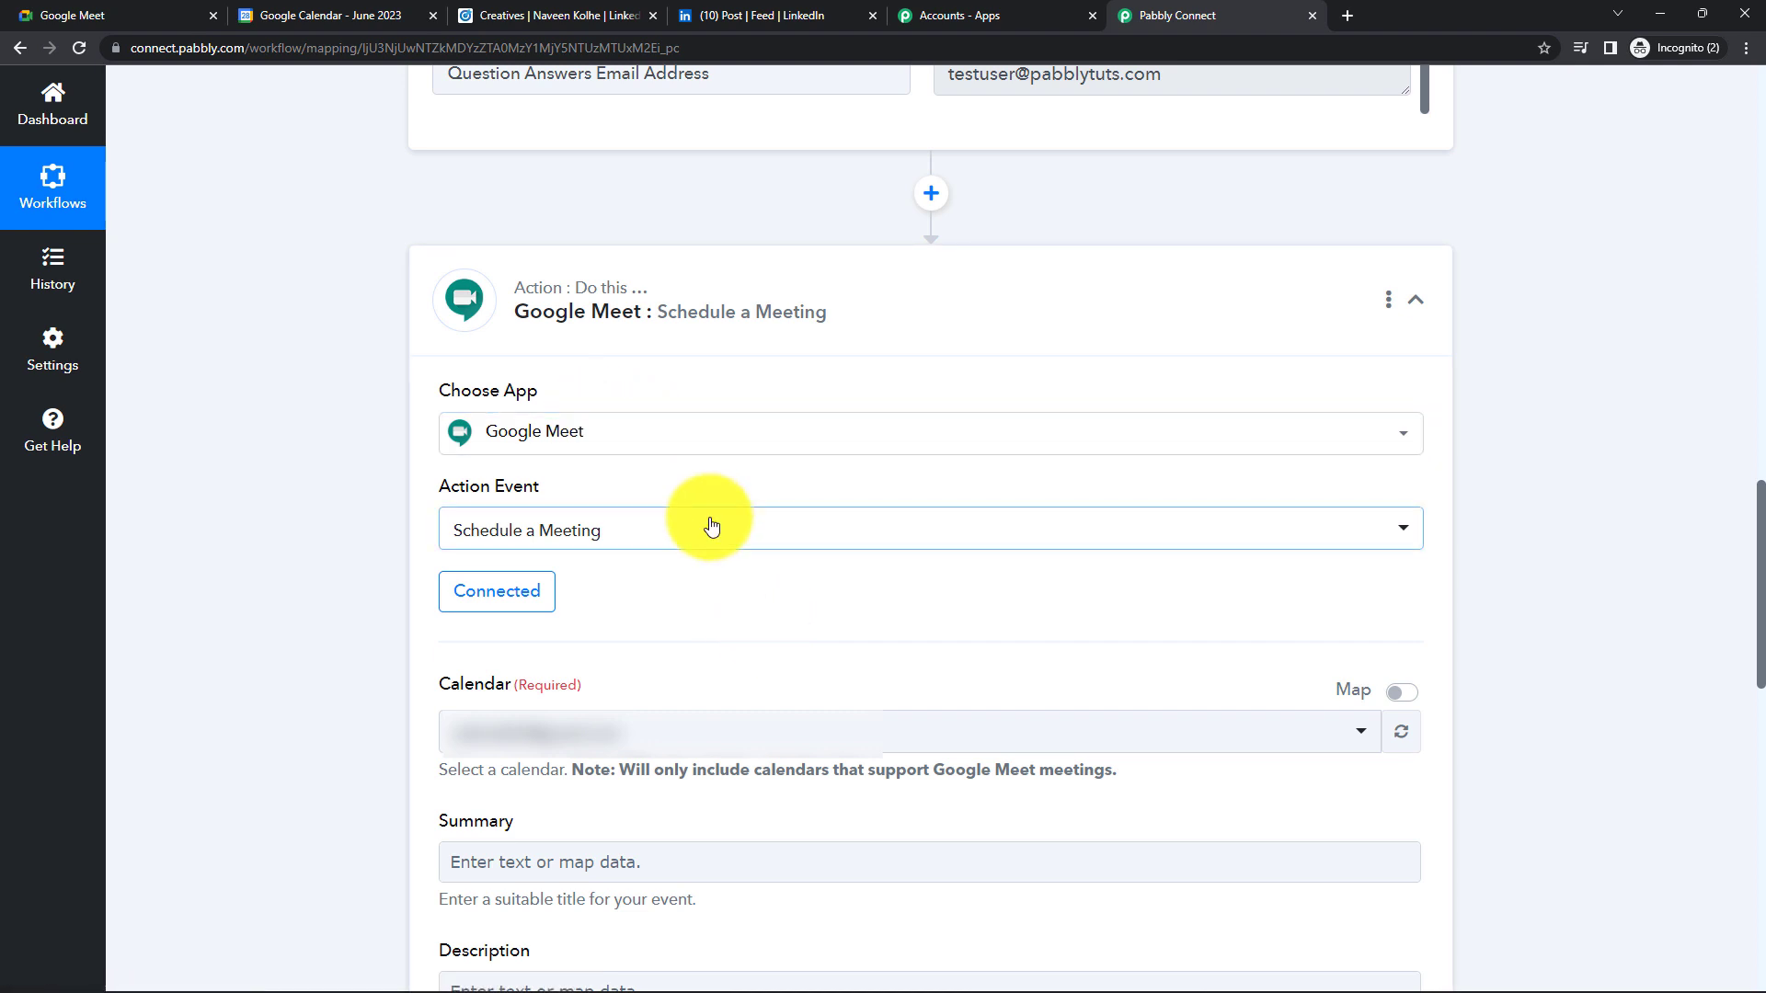
- Check the calendar names in Google Calendar, then select the Individual calendar
scroll(709, 521, "down", 4)
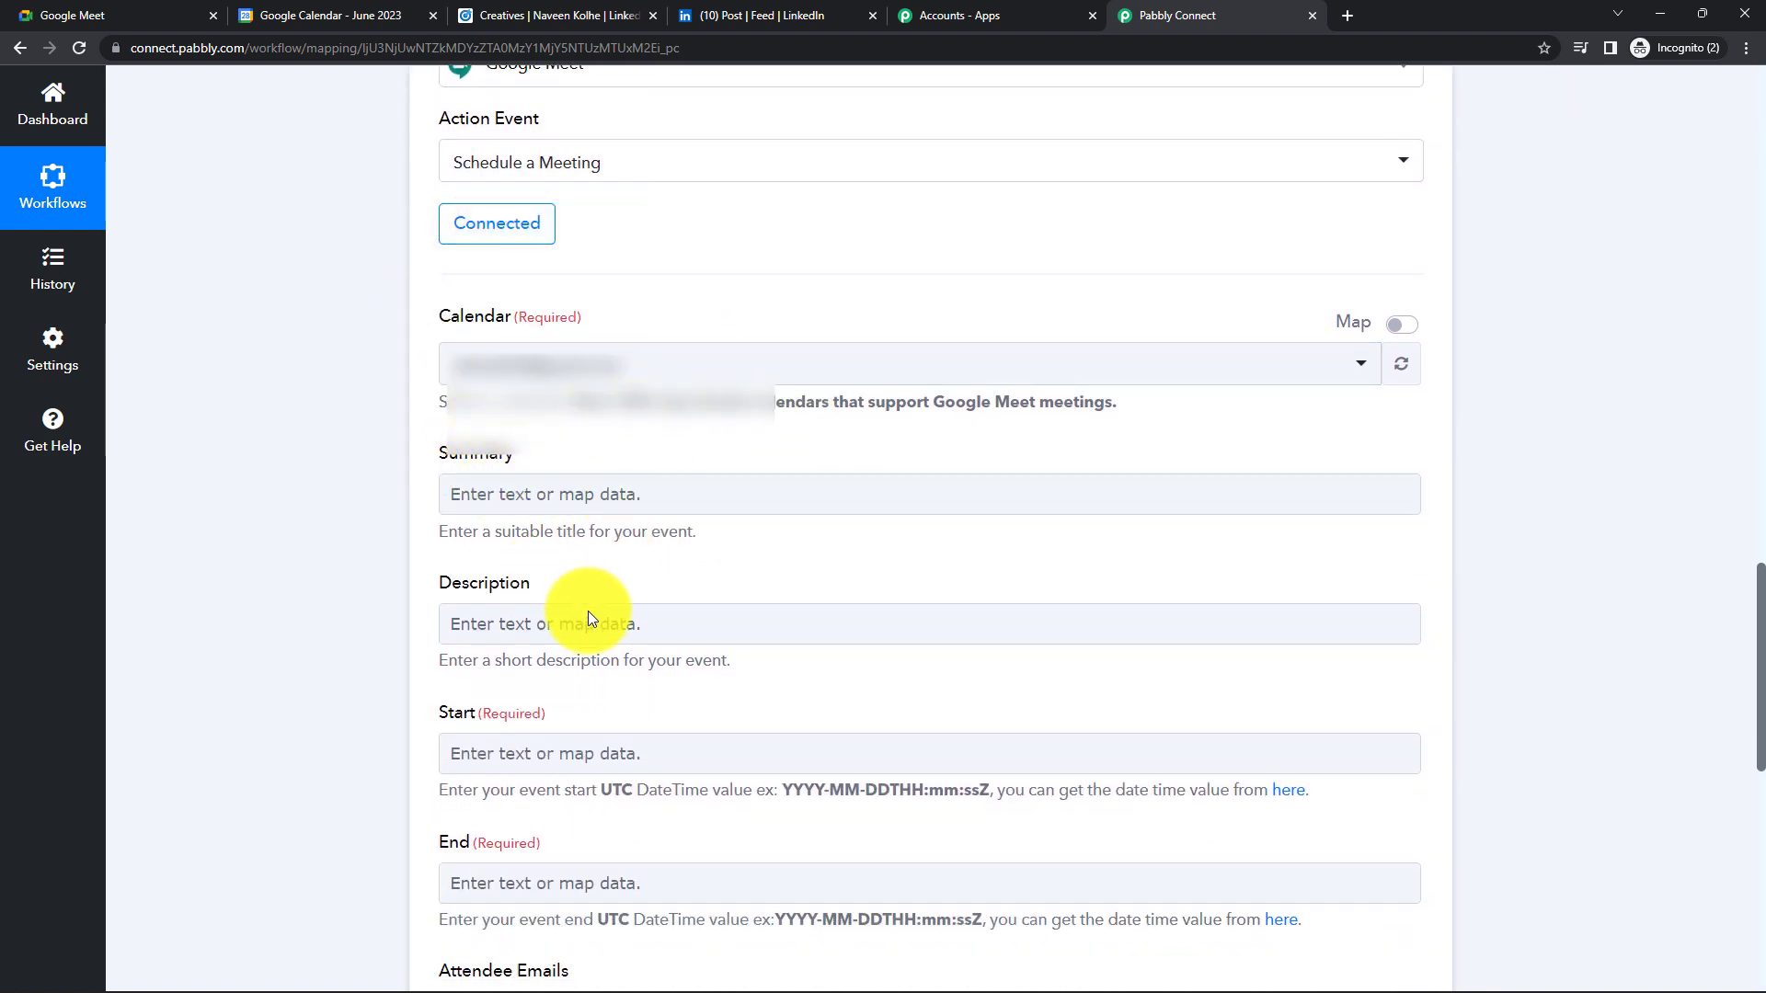
scroll(544, 682, "down", 2)
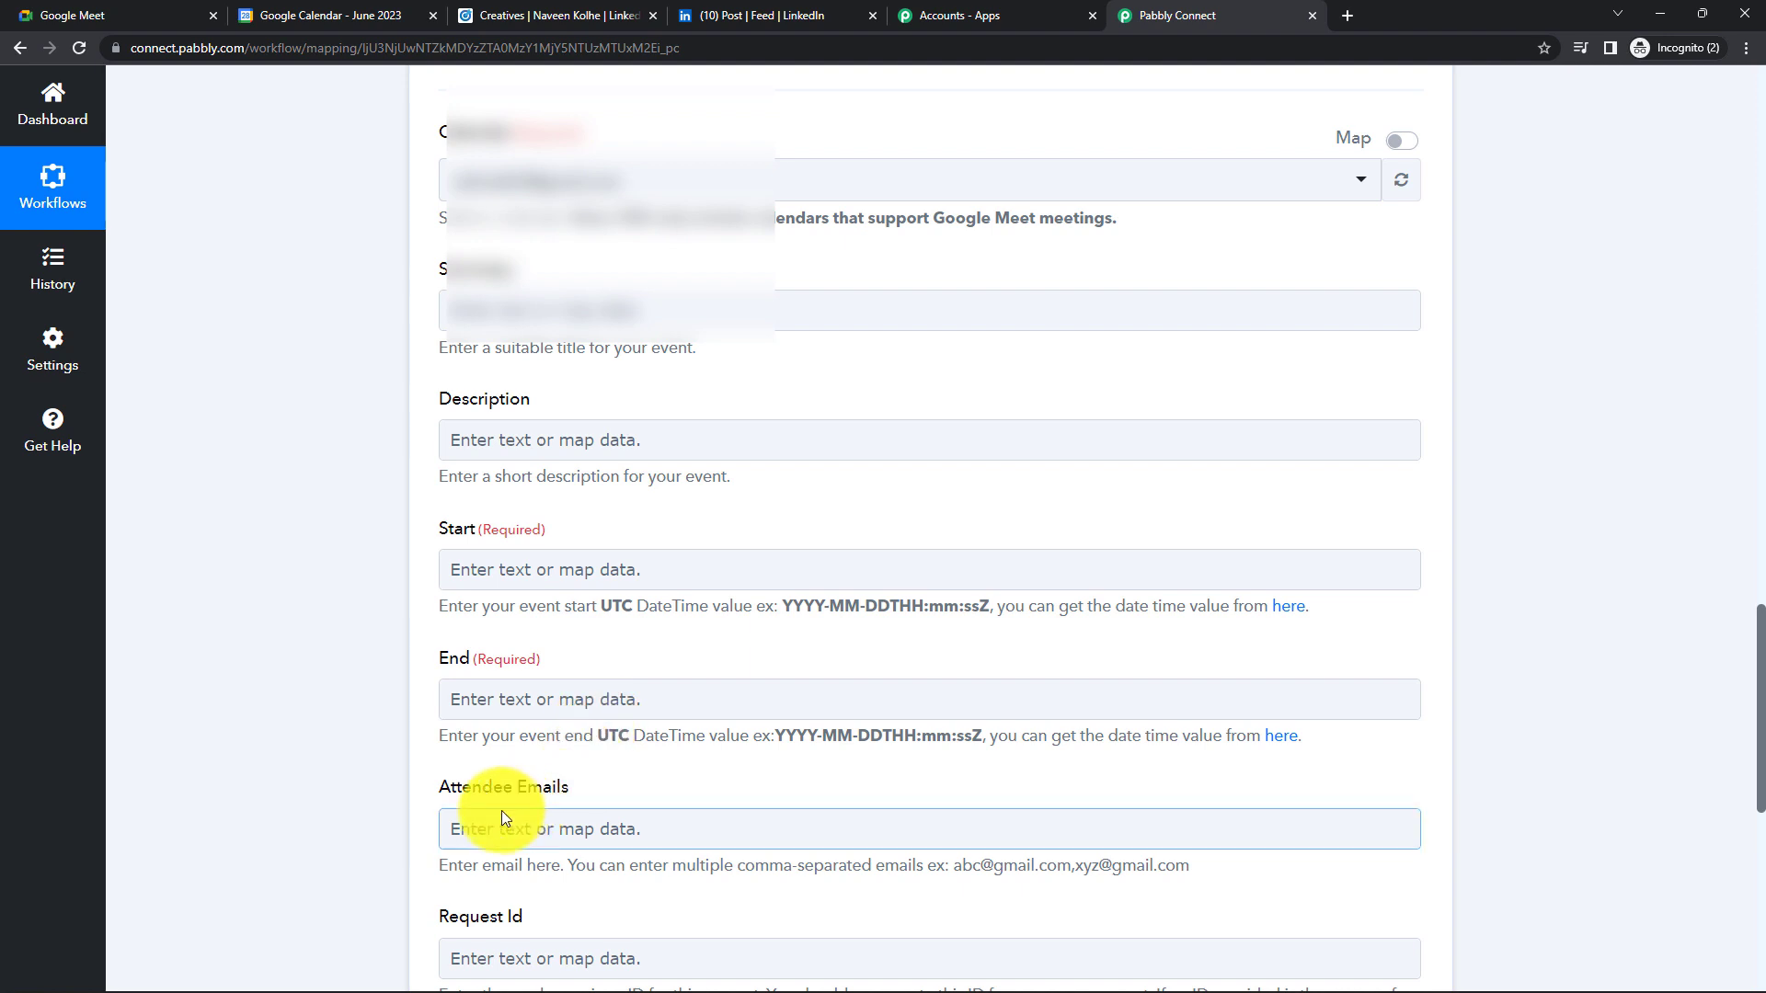
scroll(501, 809, "down", 2)
scroll(654, 750, "up", 6)
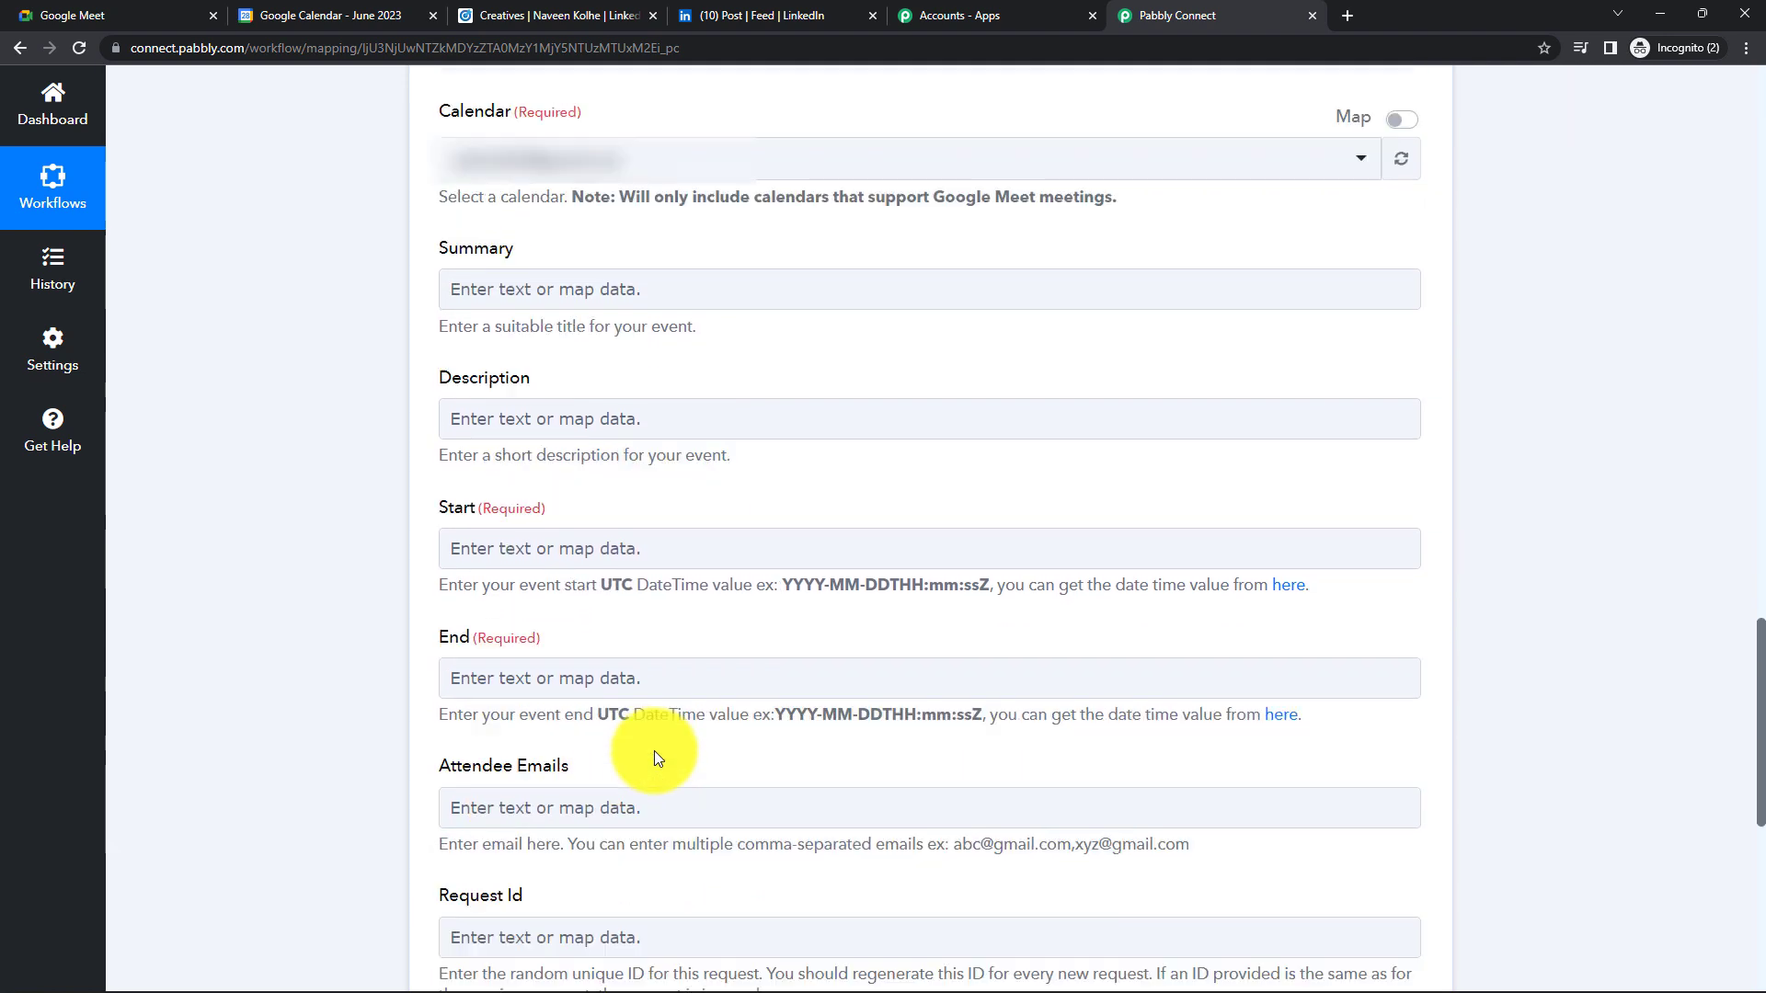
left_click(719, 550)
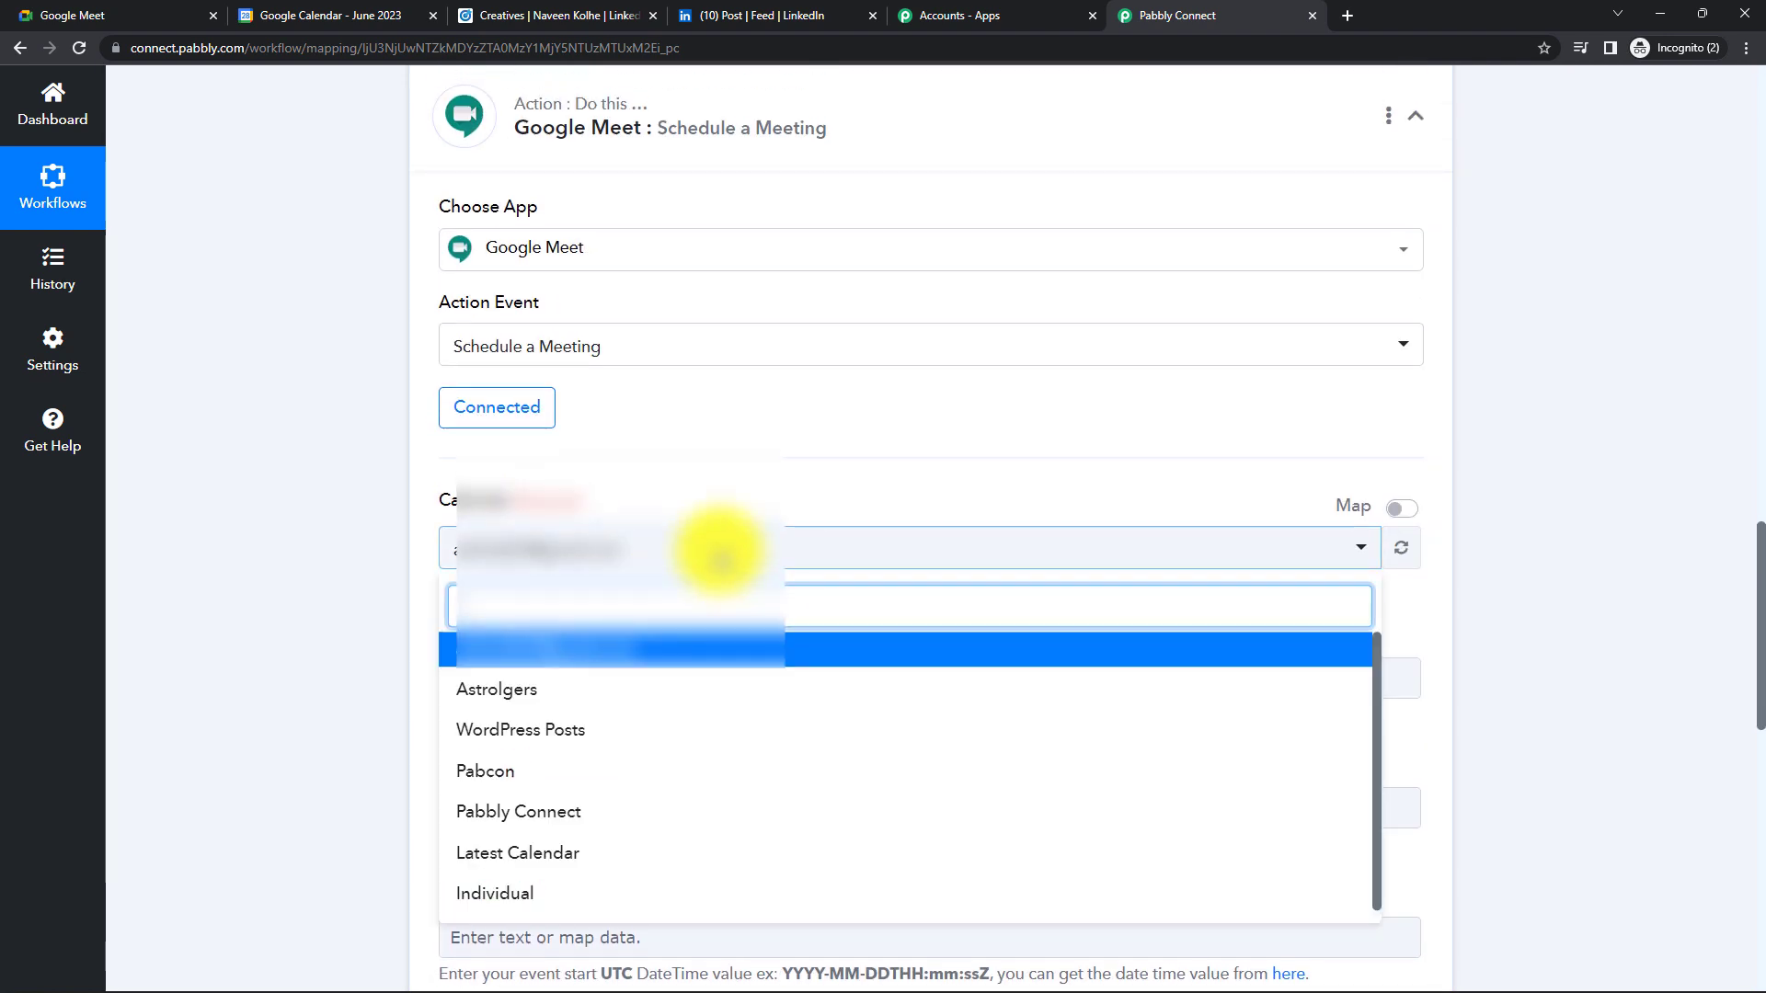
left_click(322, 630)
left_click(607, 557)
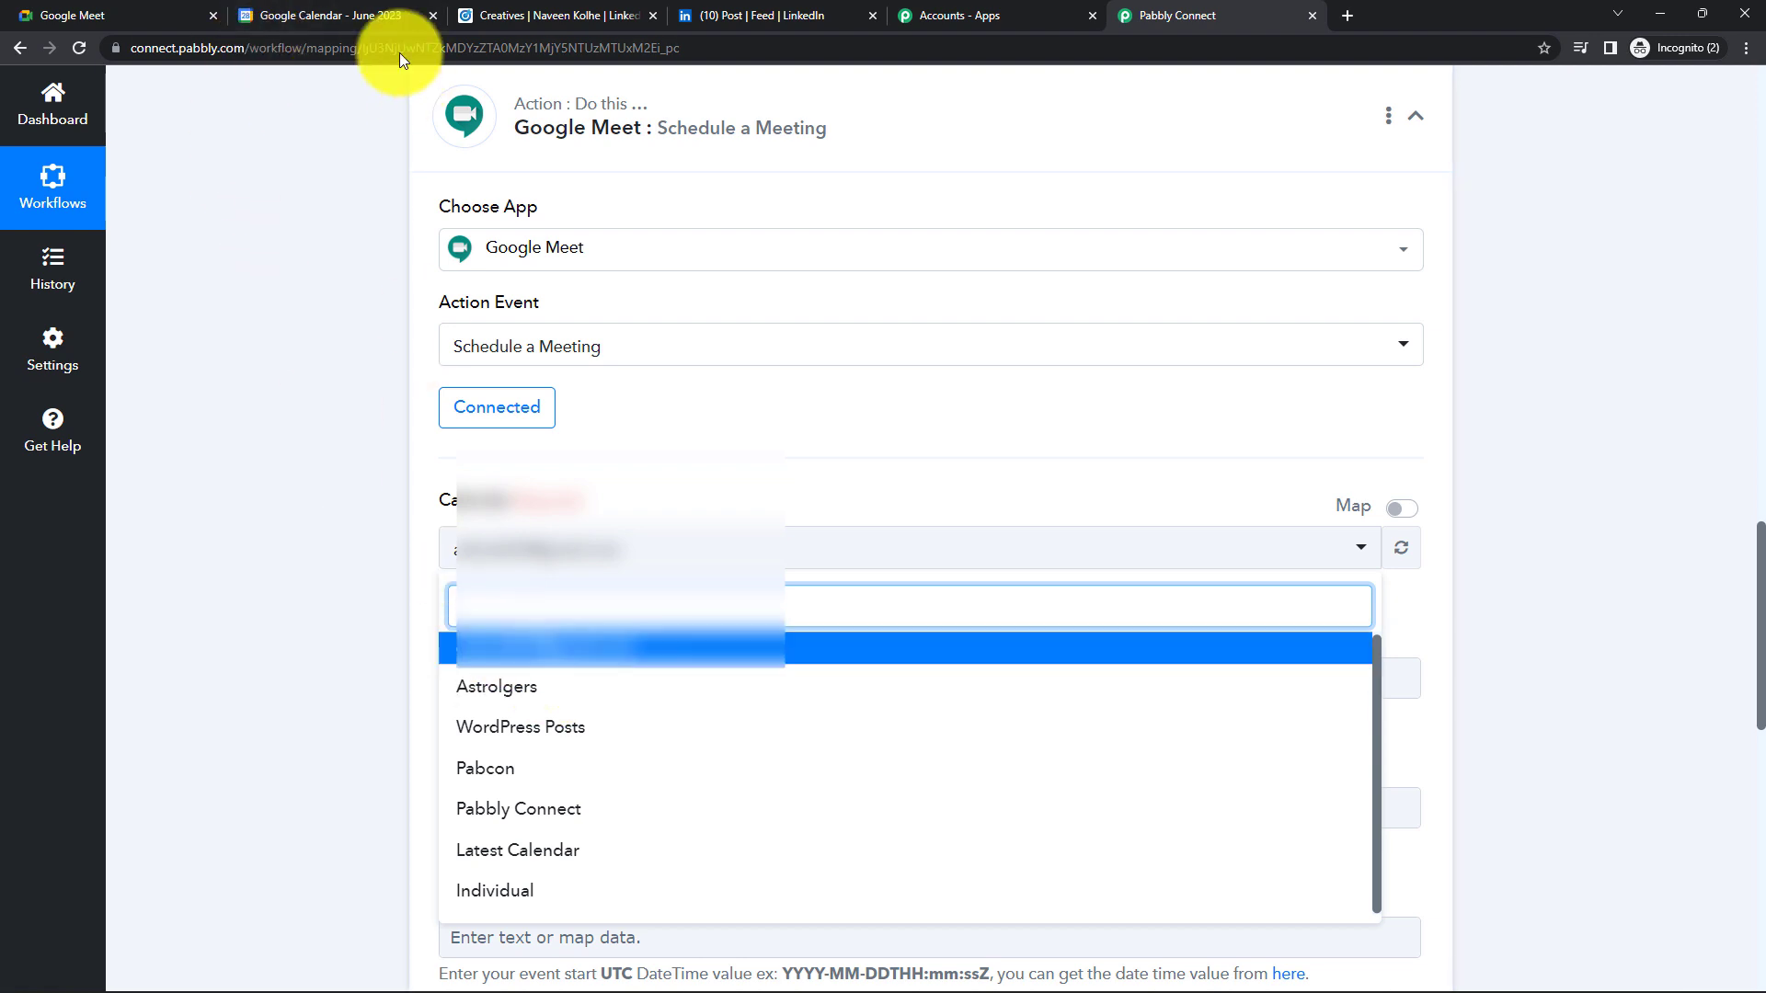
left_click(329, 11)
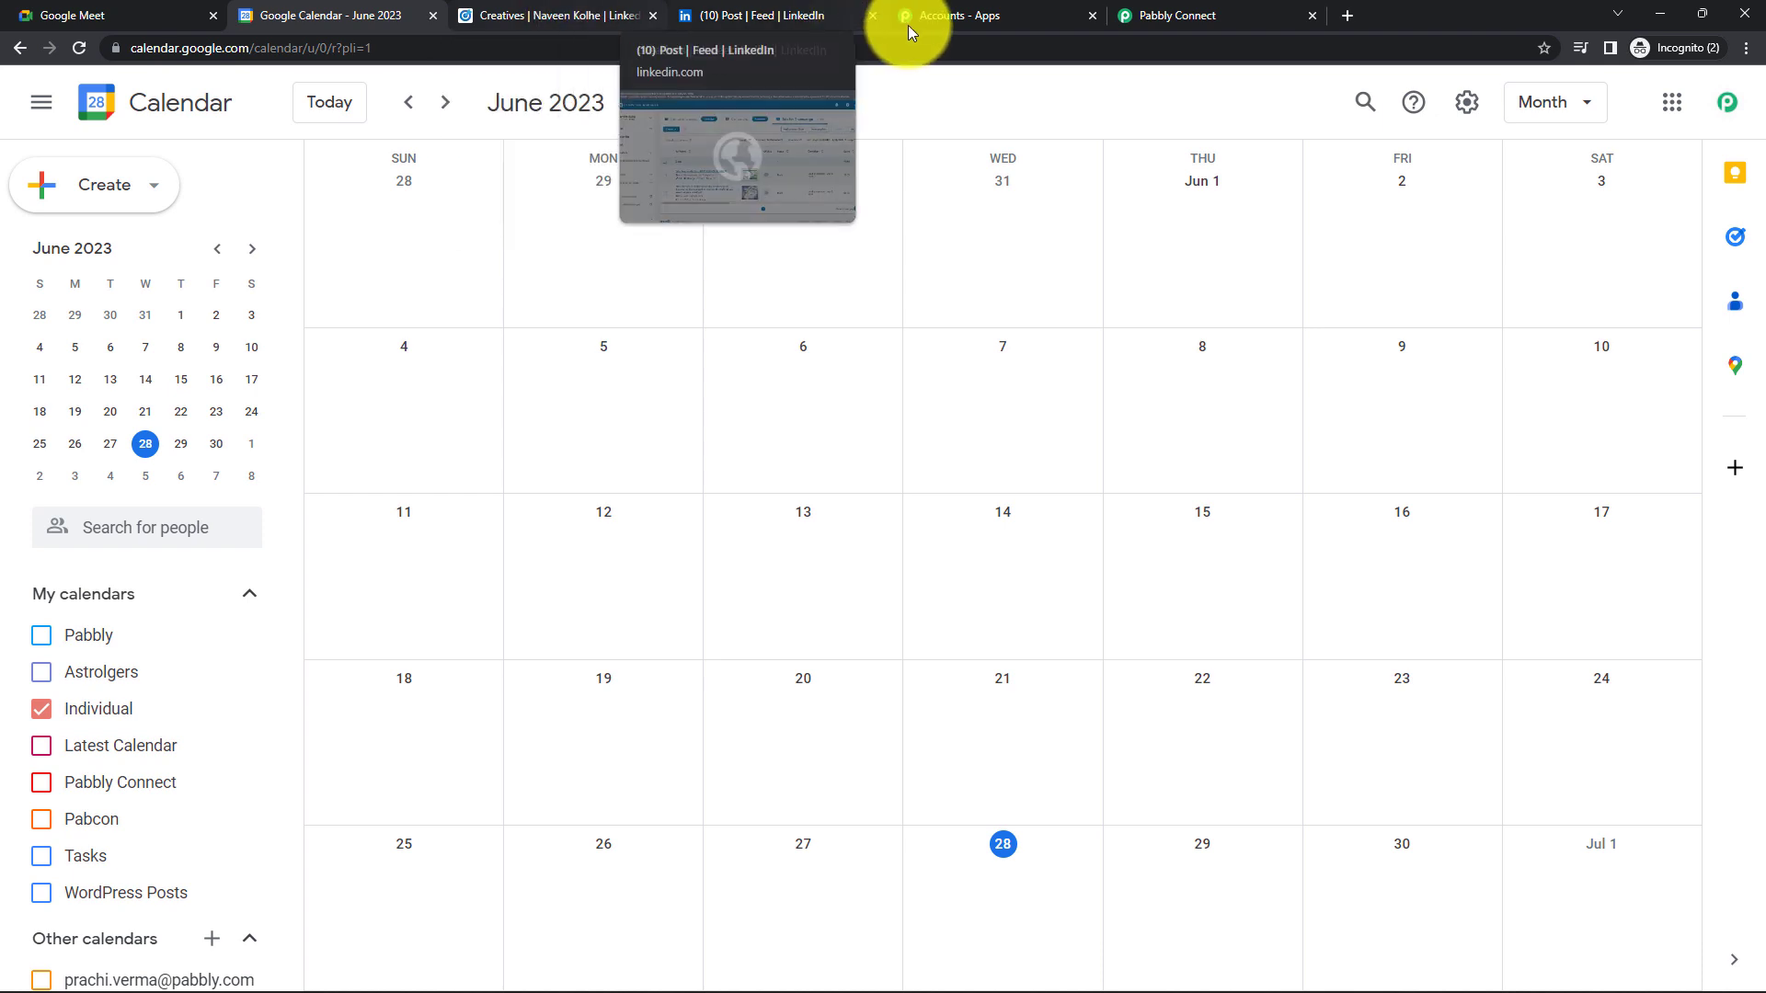
left_click(963, 20)
left_click(1161, 15)
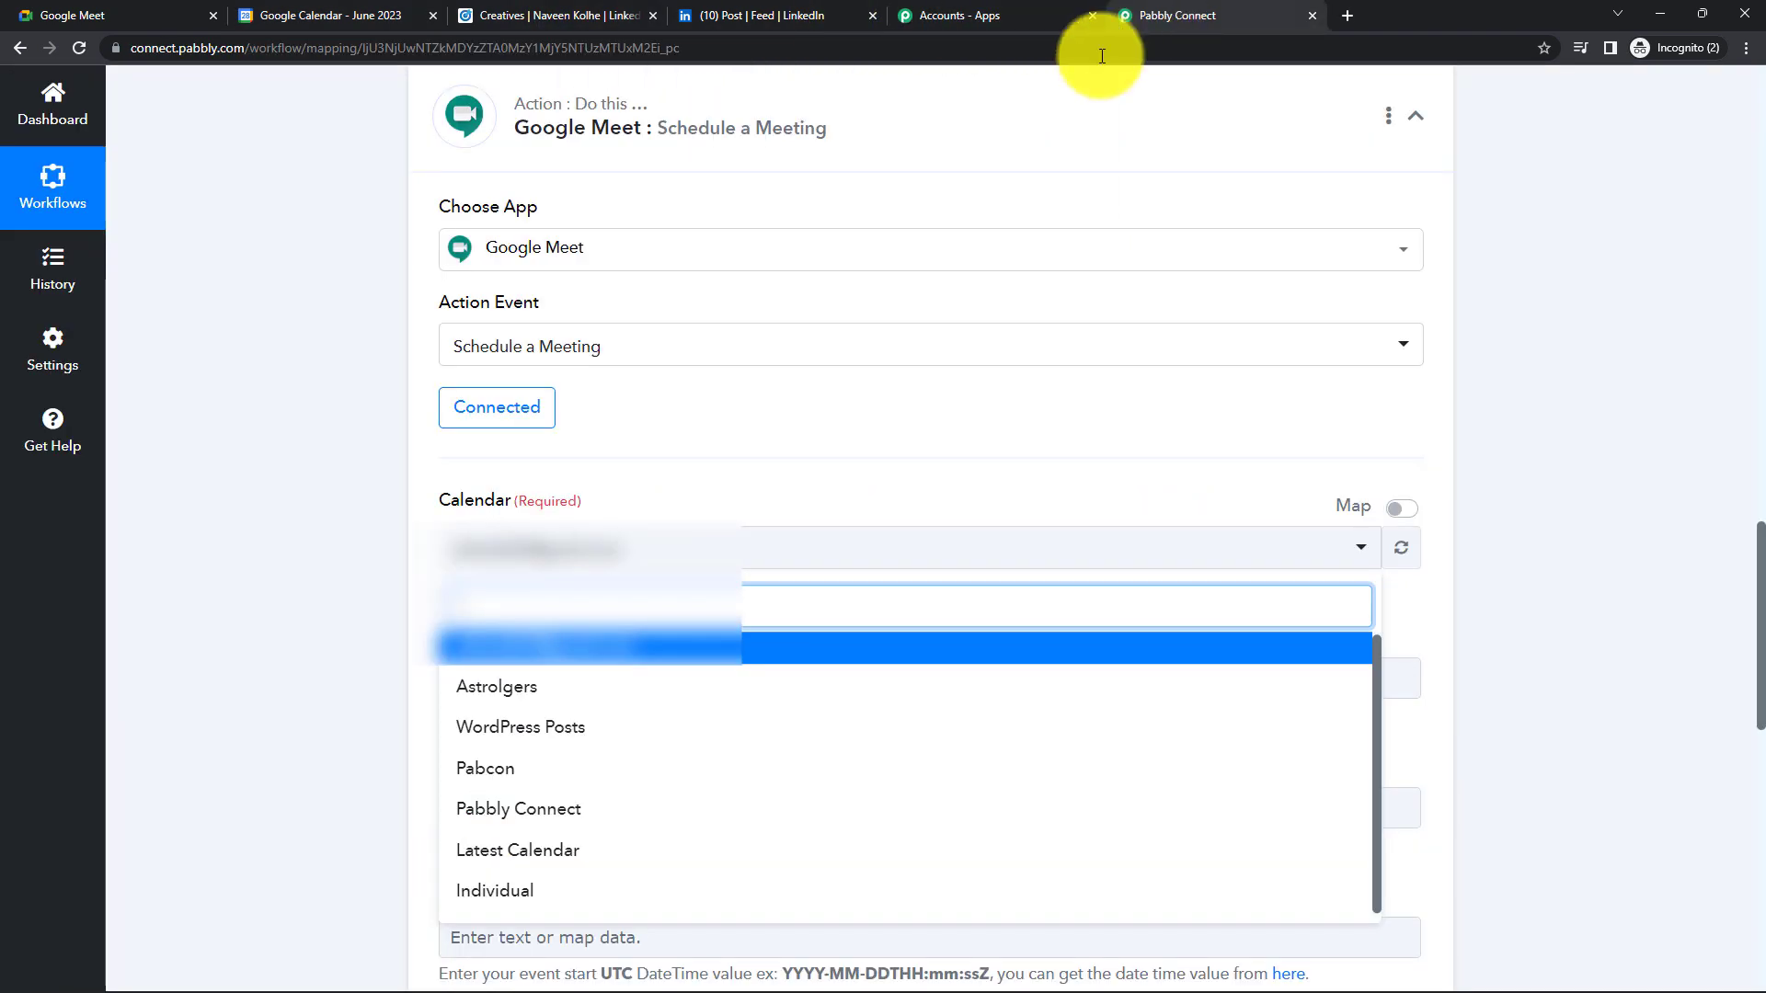
left_click(513, 888)
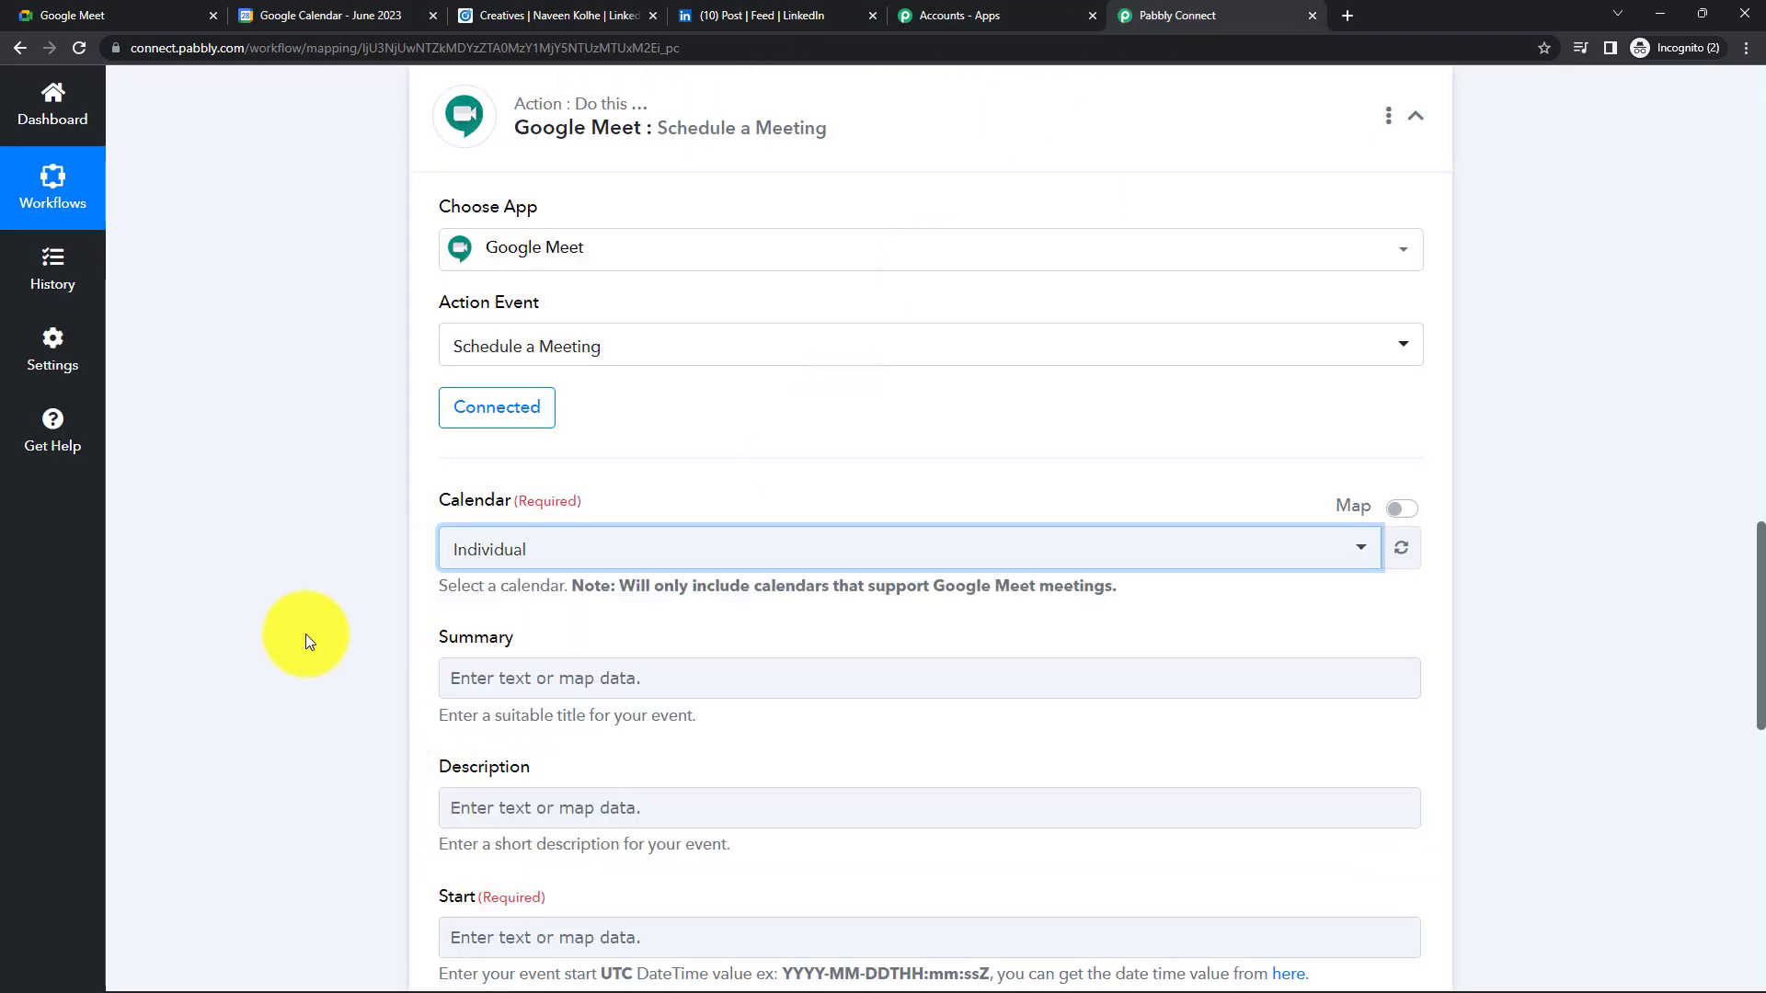
scroll(699, 552, "down", 2)
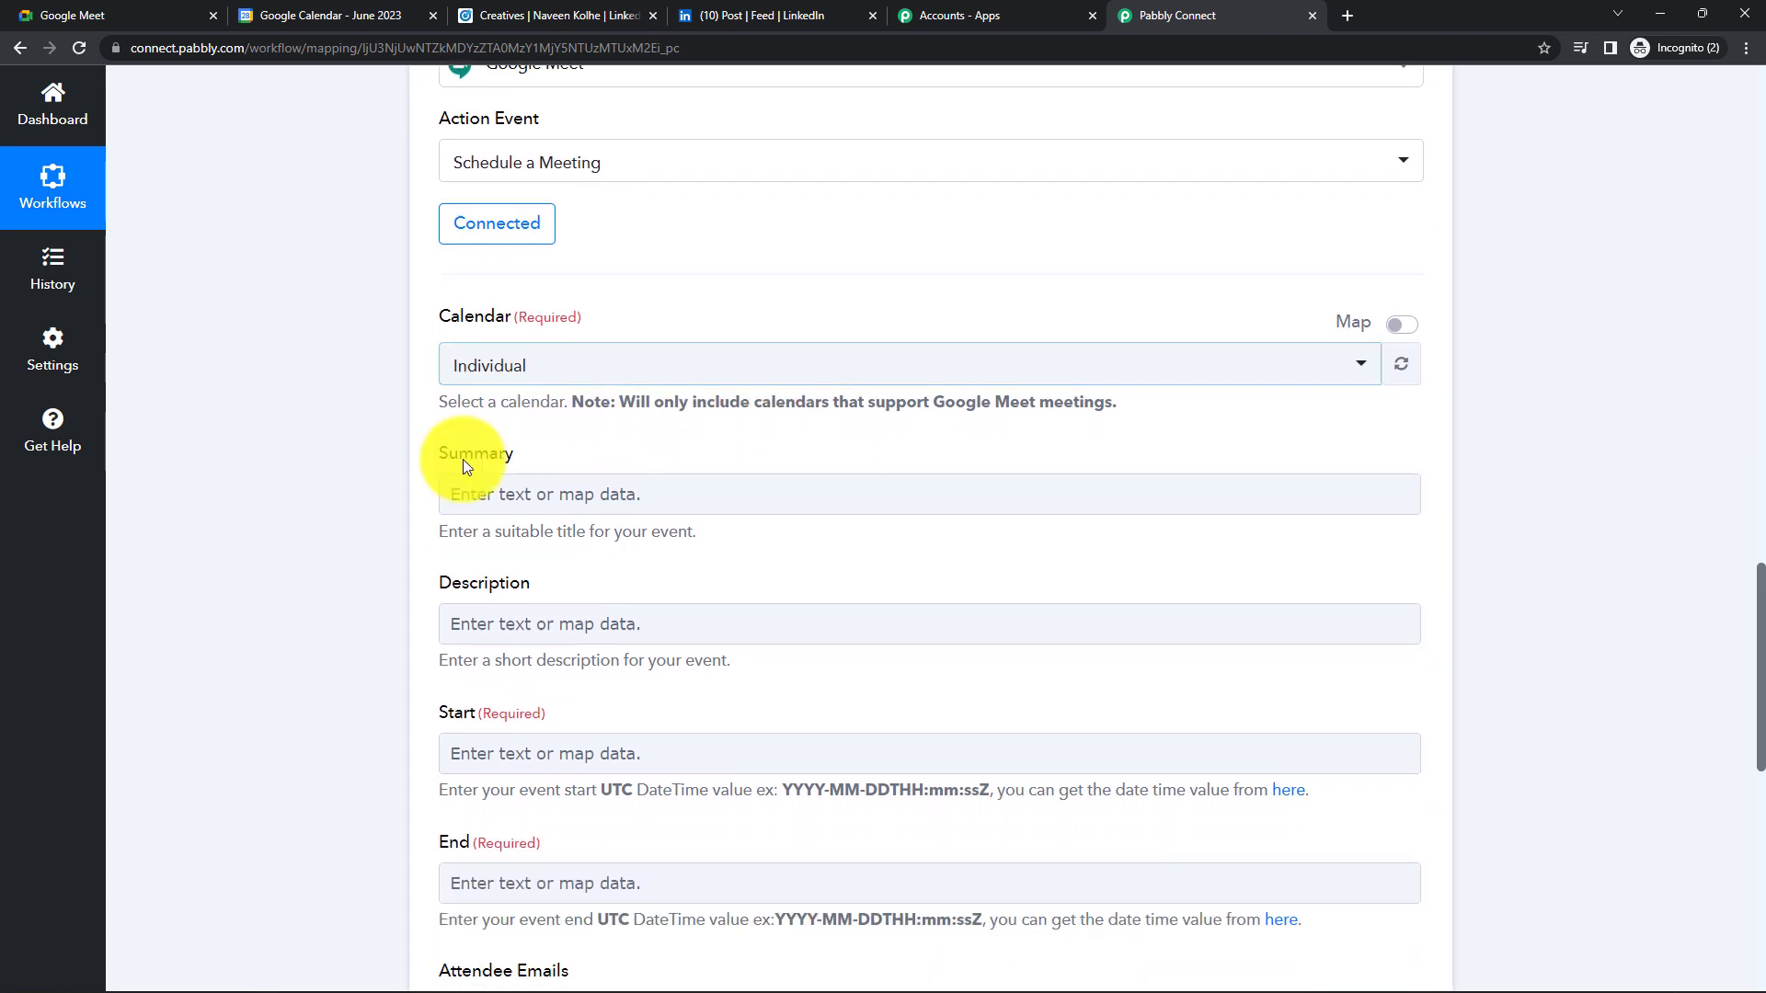
- Enter summary 'A new lead has been generated for Health Care Free Session' and description 'This sessionn will be of 1 hour'
left_click(511, 507)
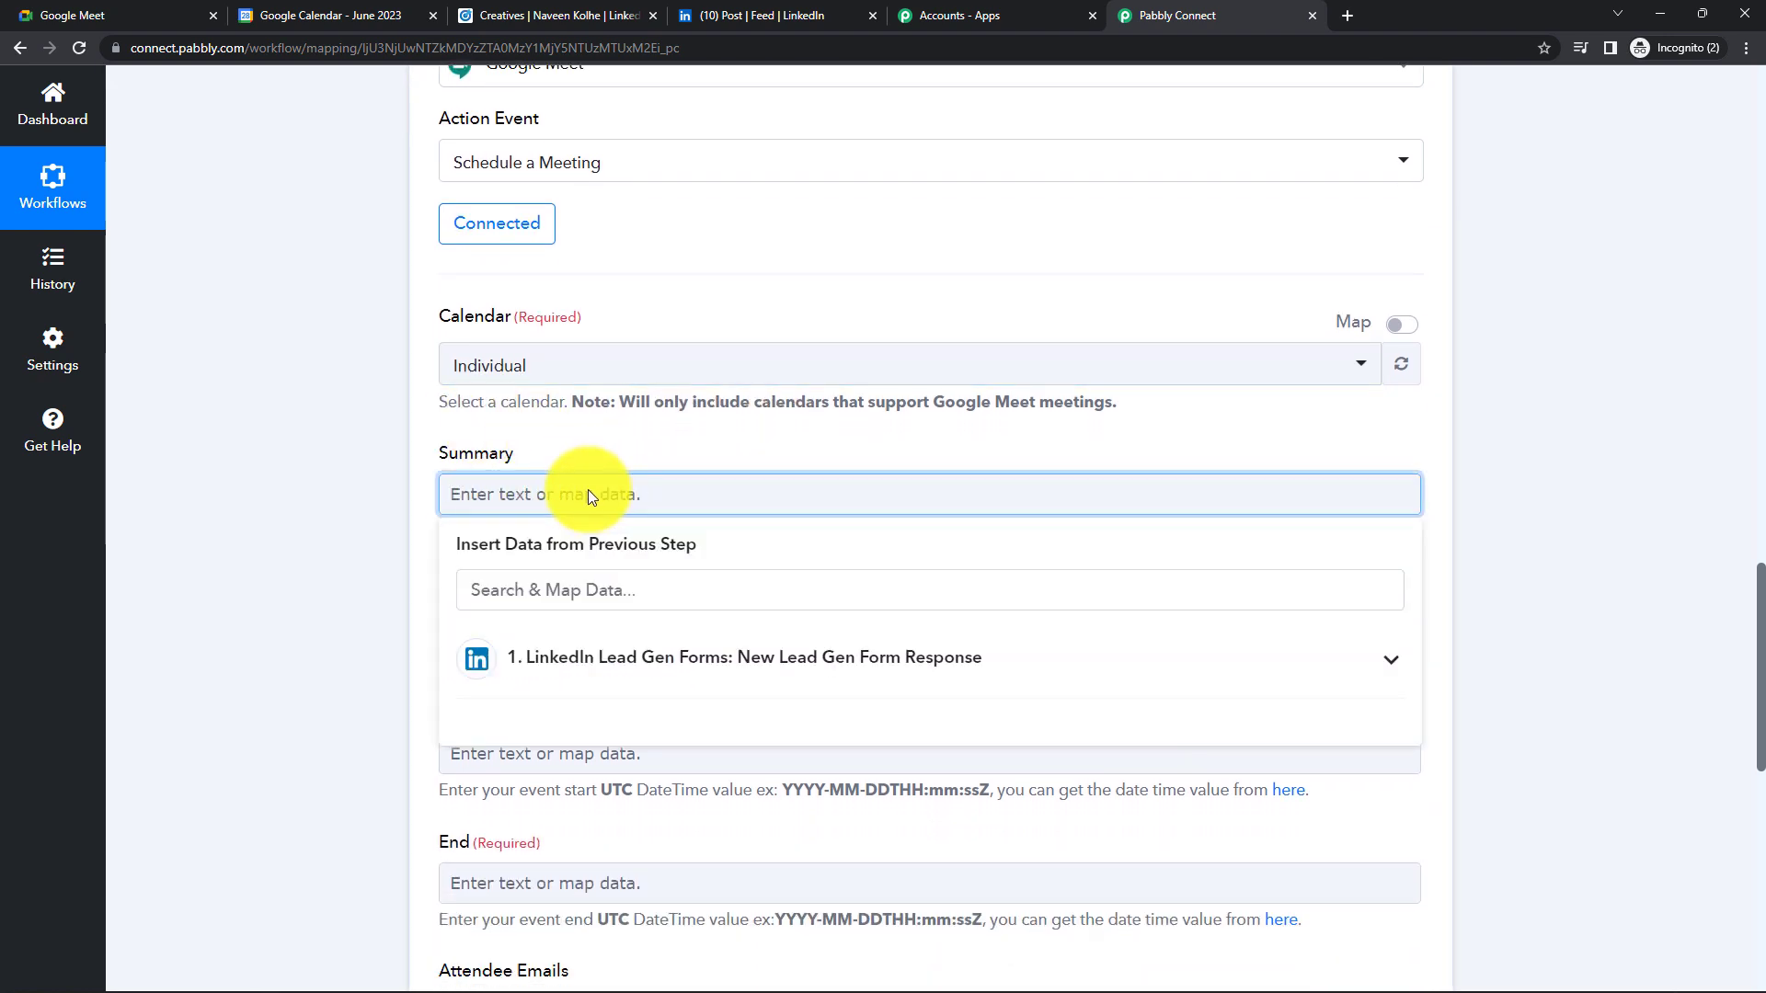
type("A new le")
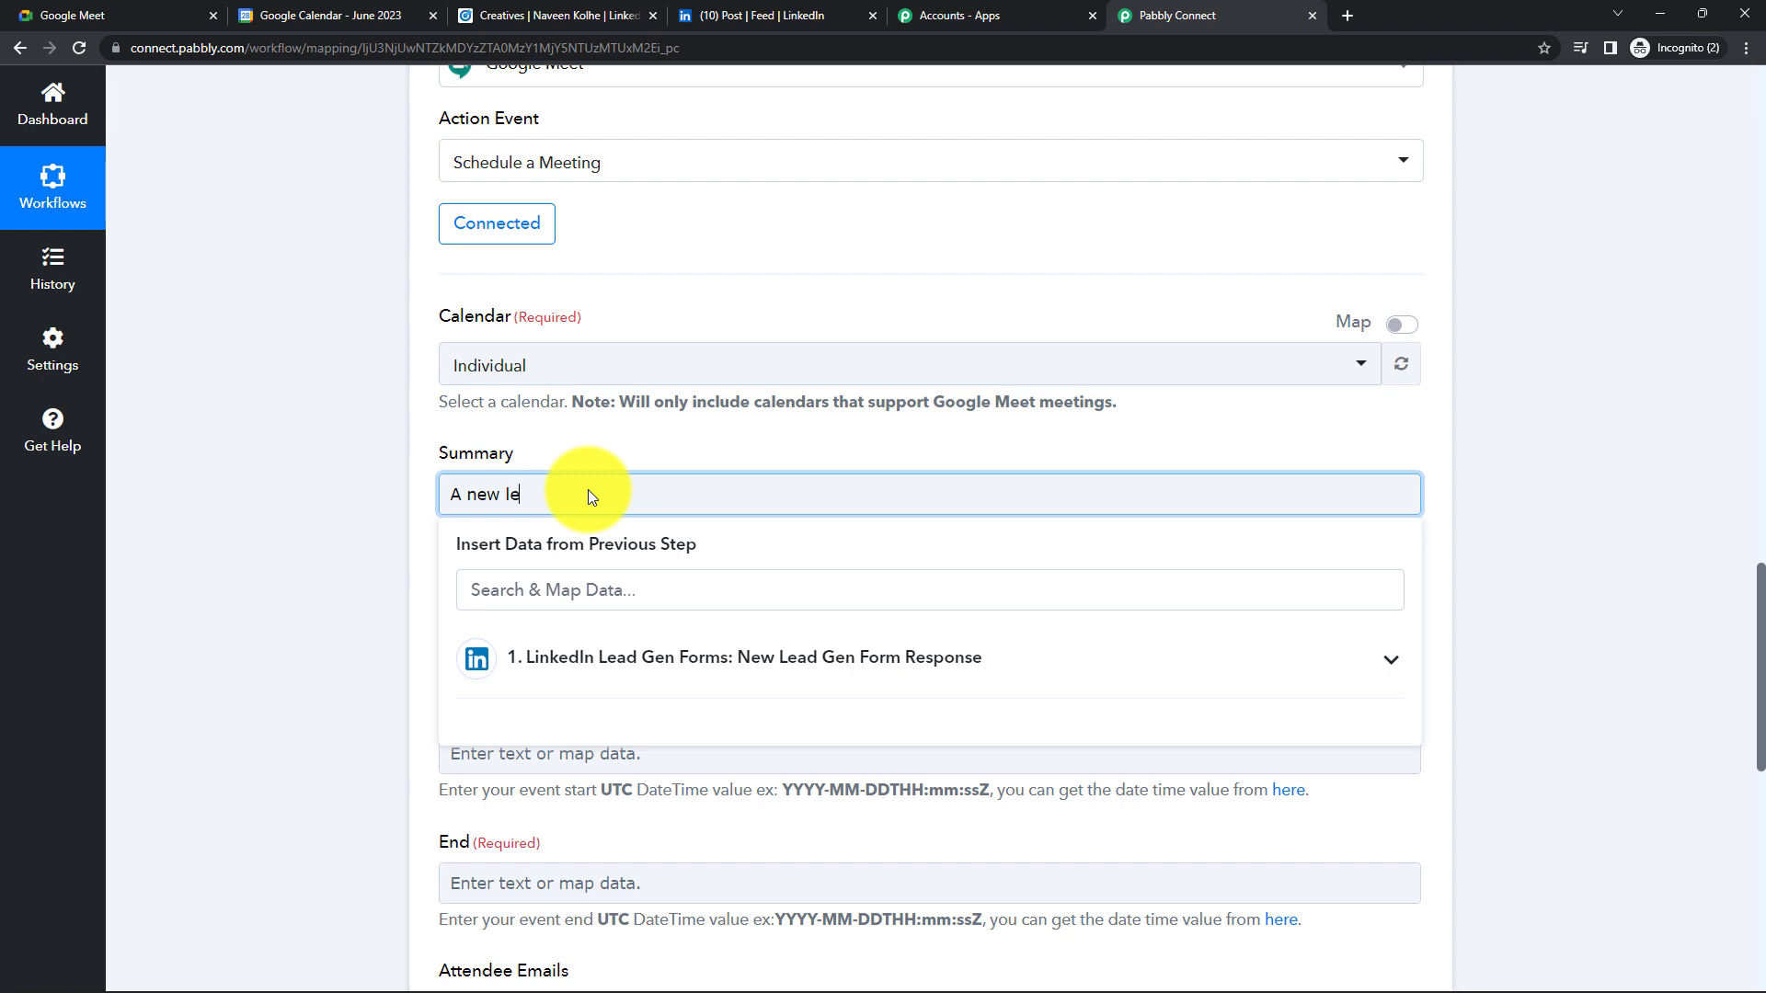
type("ad has been generated for Health Care Free Session")
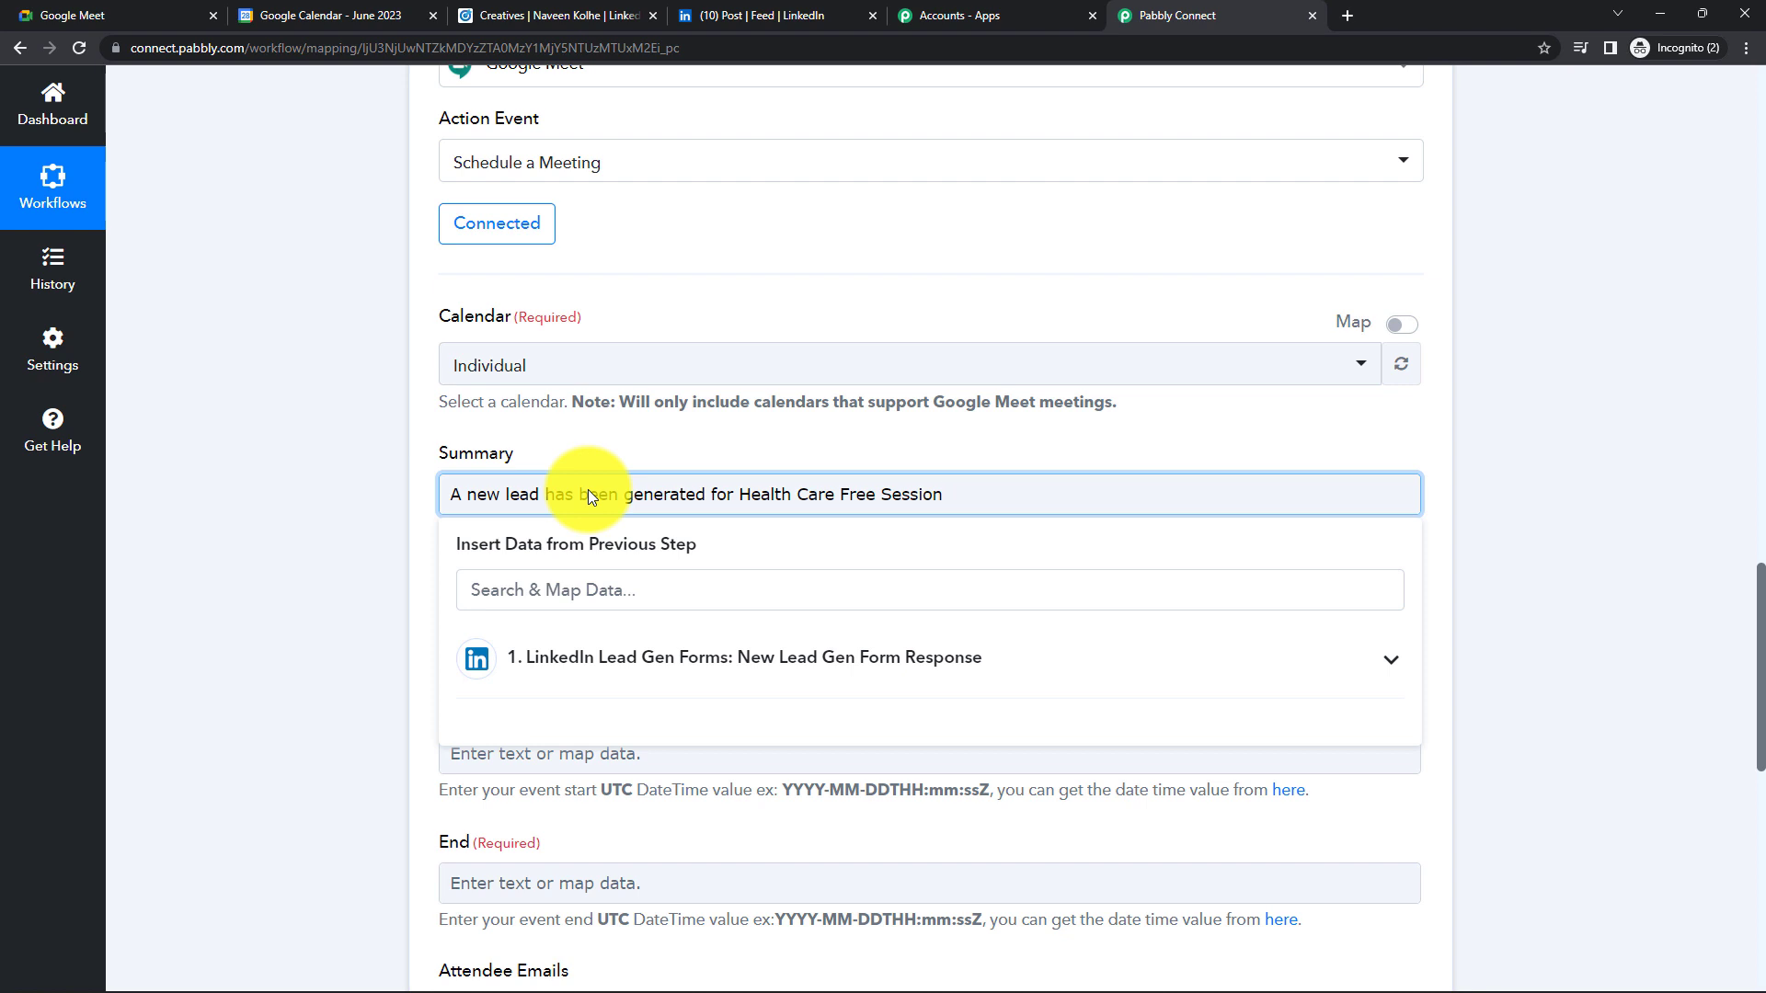
left_click(335, 545)
scroll(554, 544, "down", 1)
left_click(563, 535)
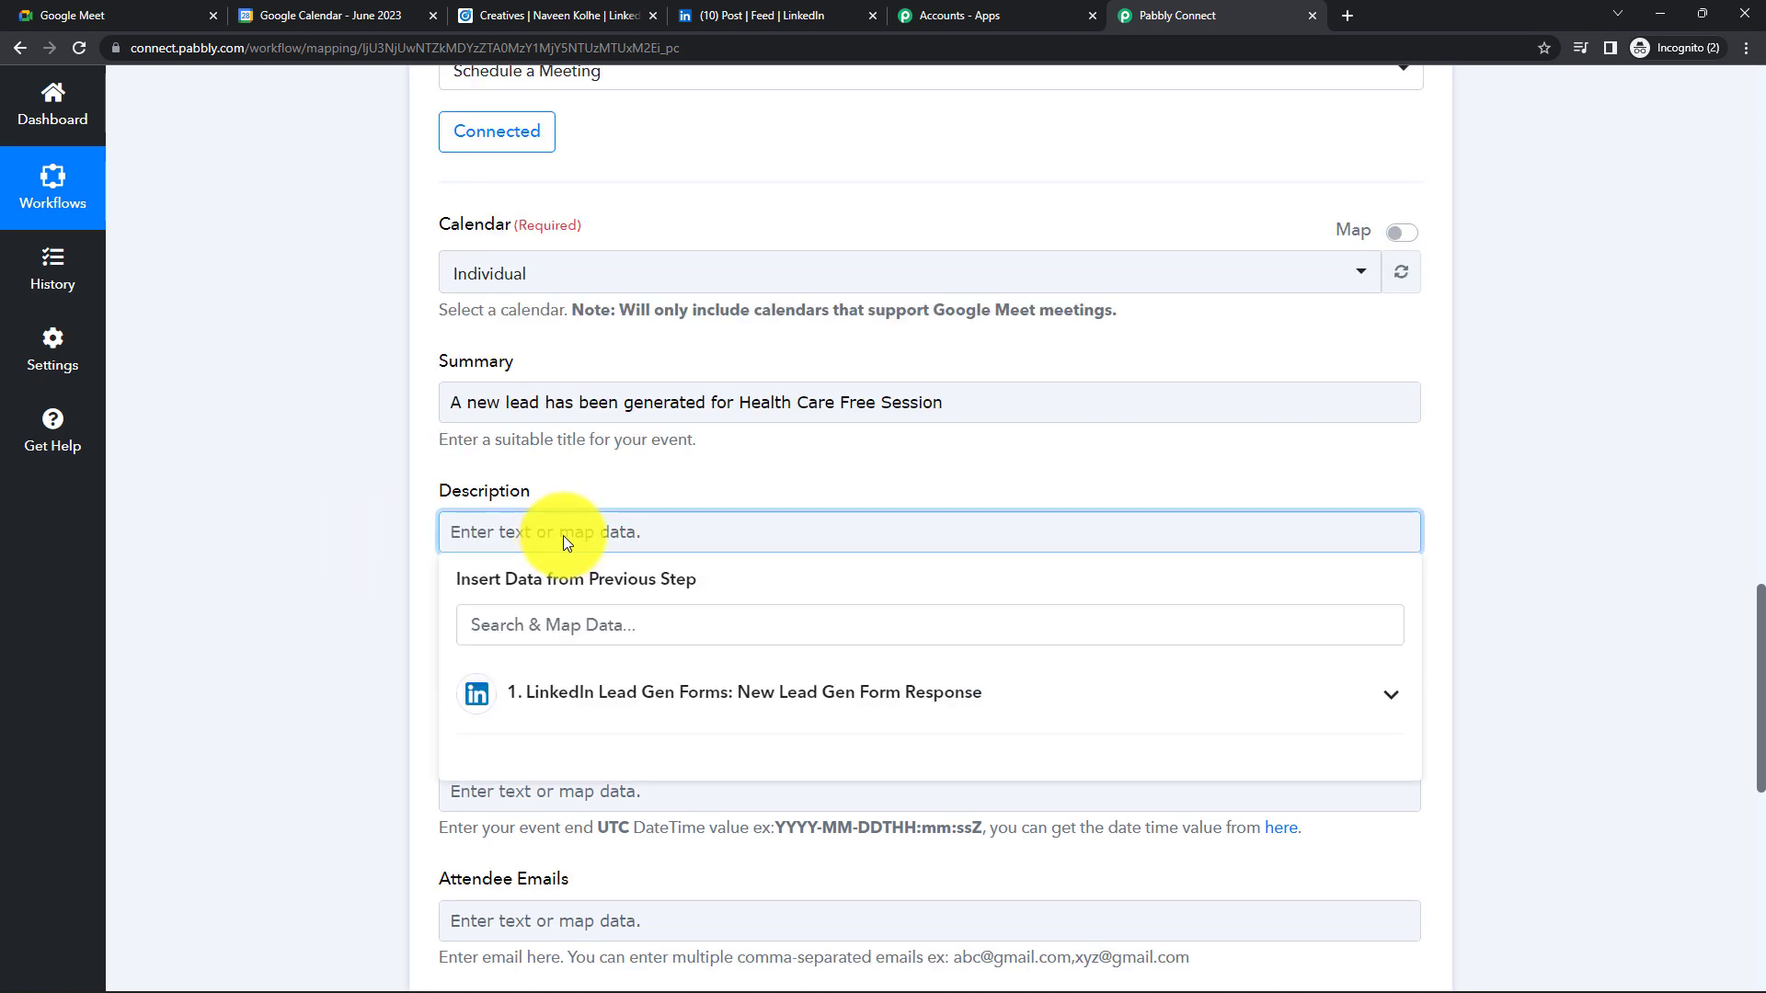
type("This sessionn will be of 1 hour")
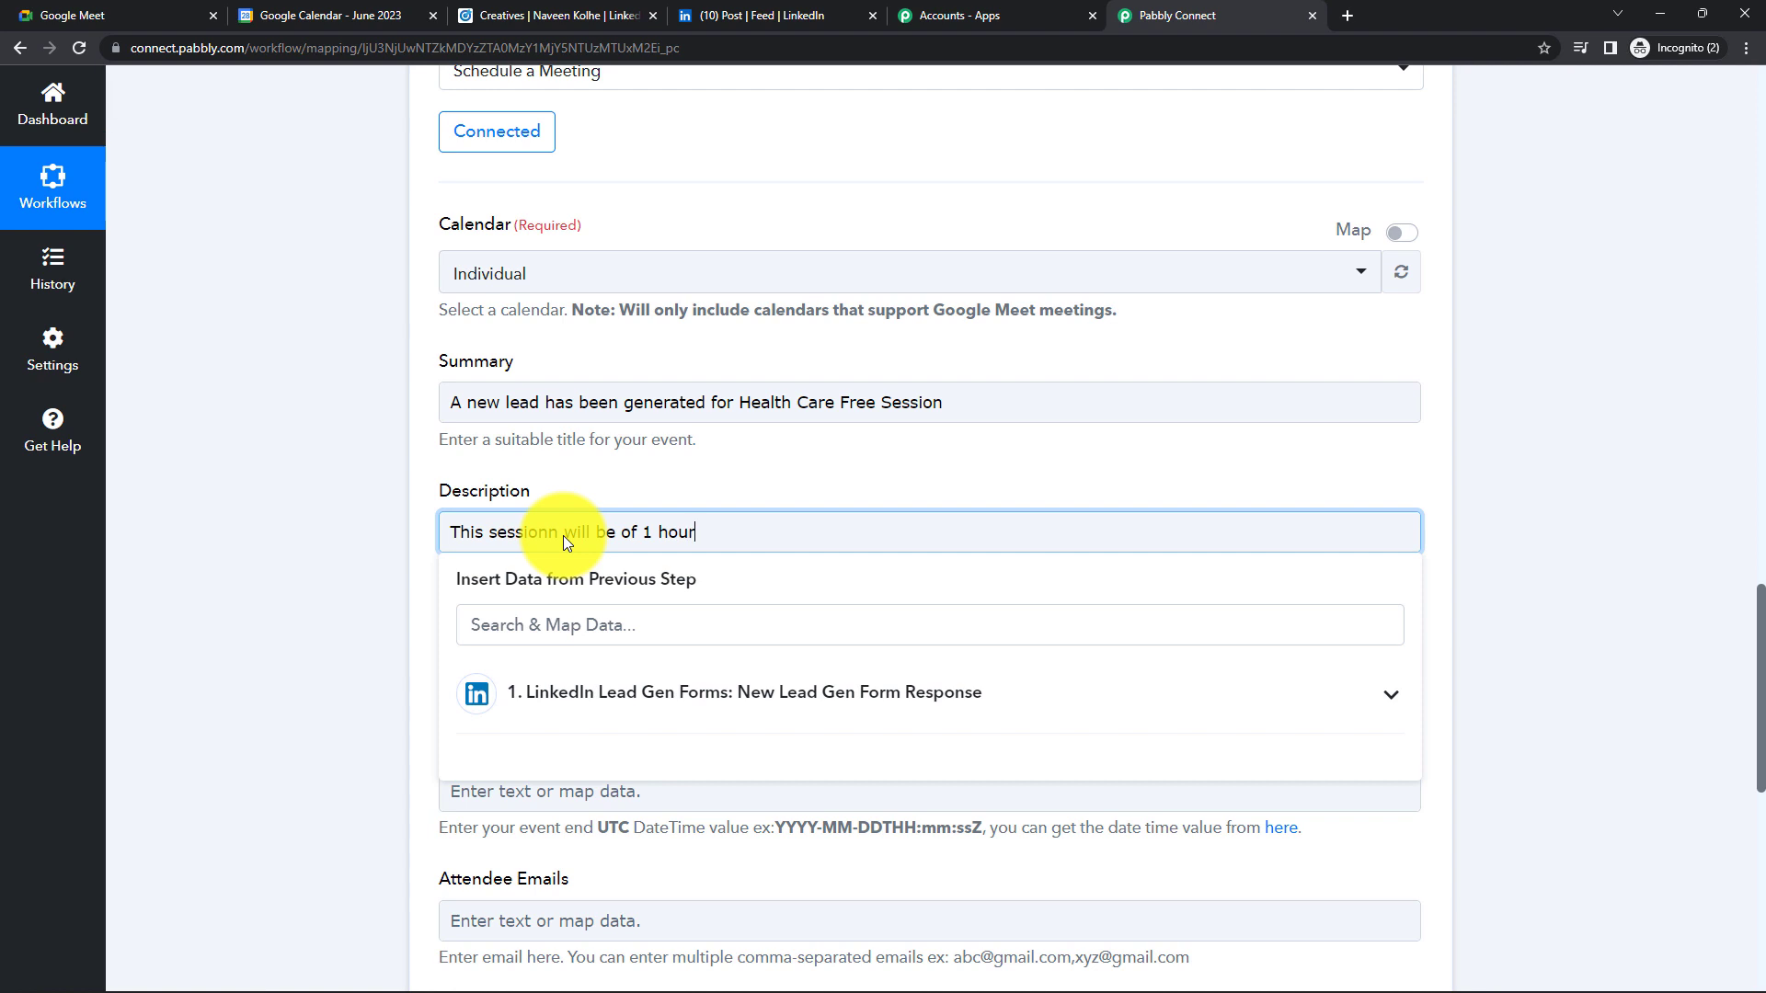
left_click(419, 559)
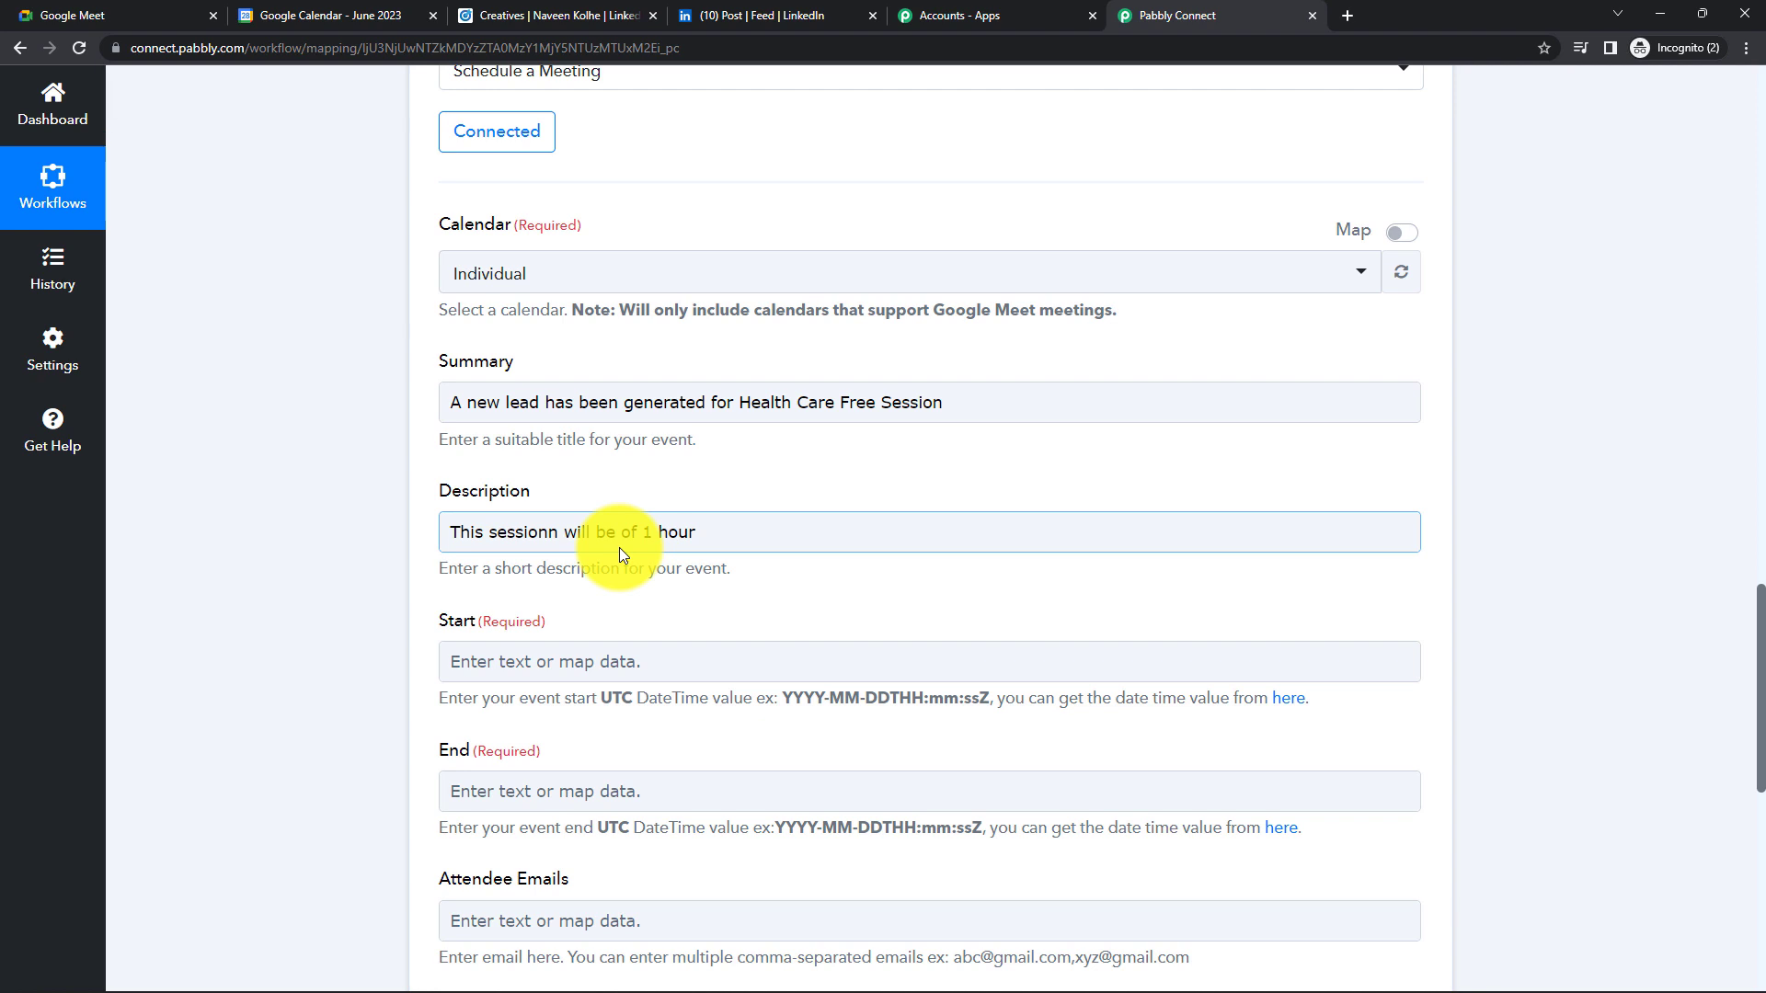
- Try mapping the LinkedIn form's Email address answer into the Start field
scroll(620, 548, "down", 1)
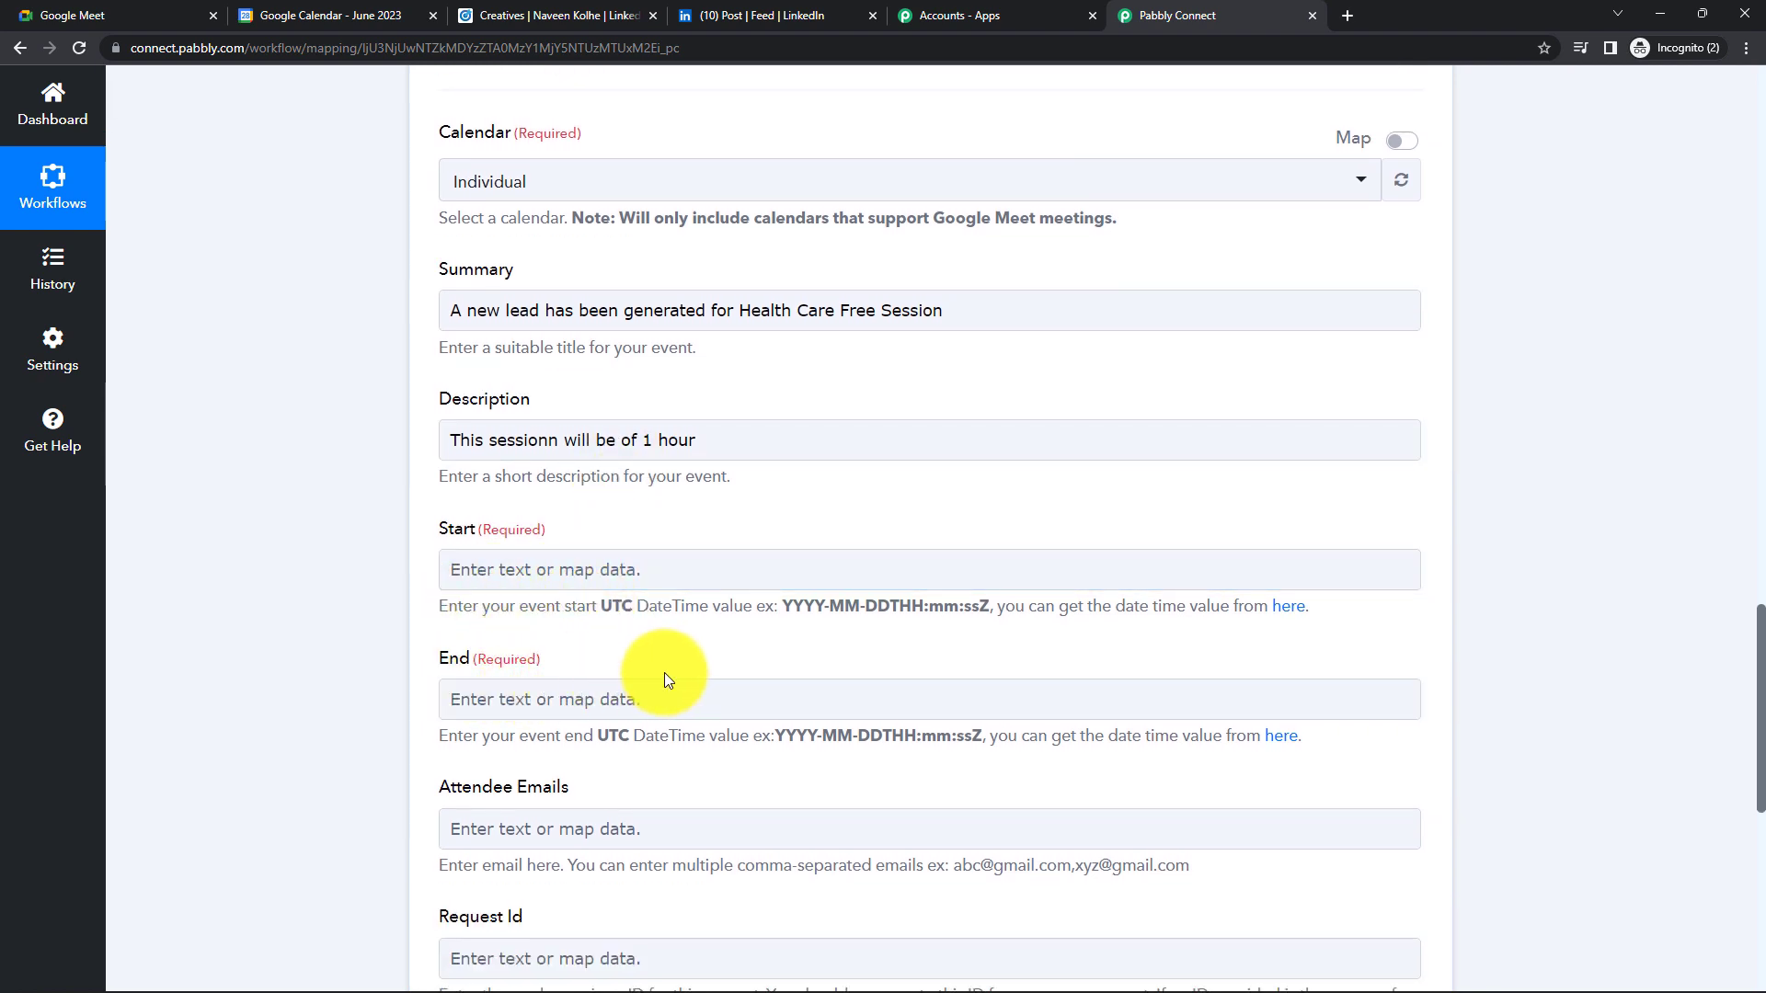
left_click(550, 568)
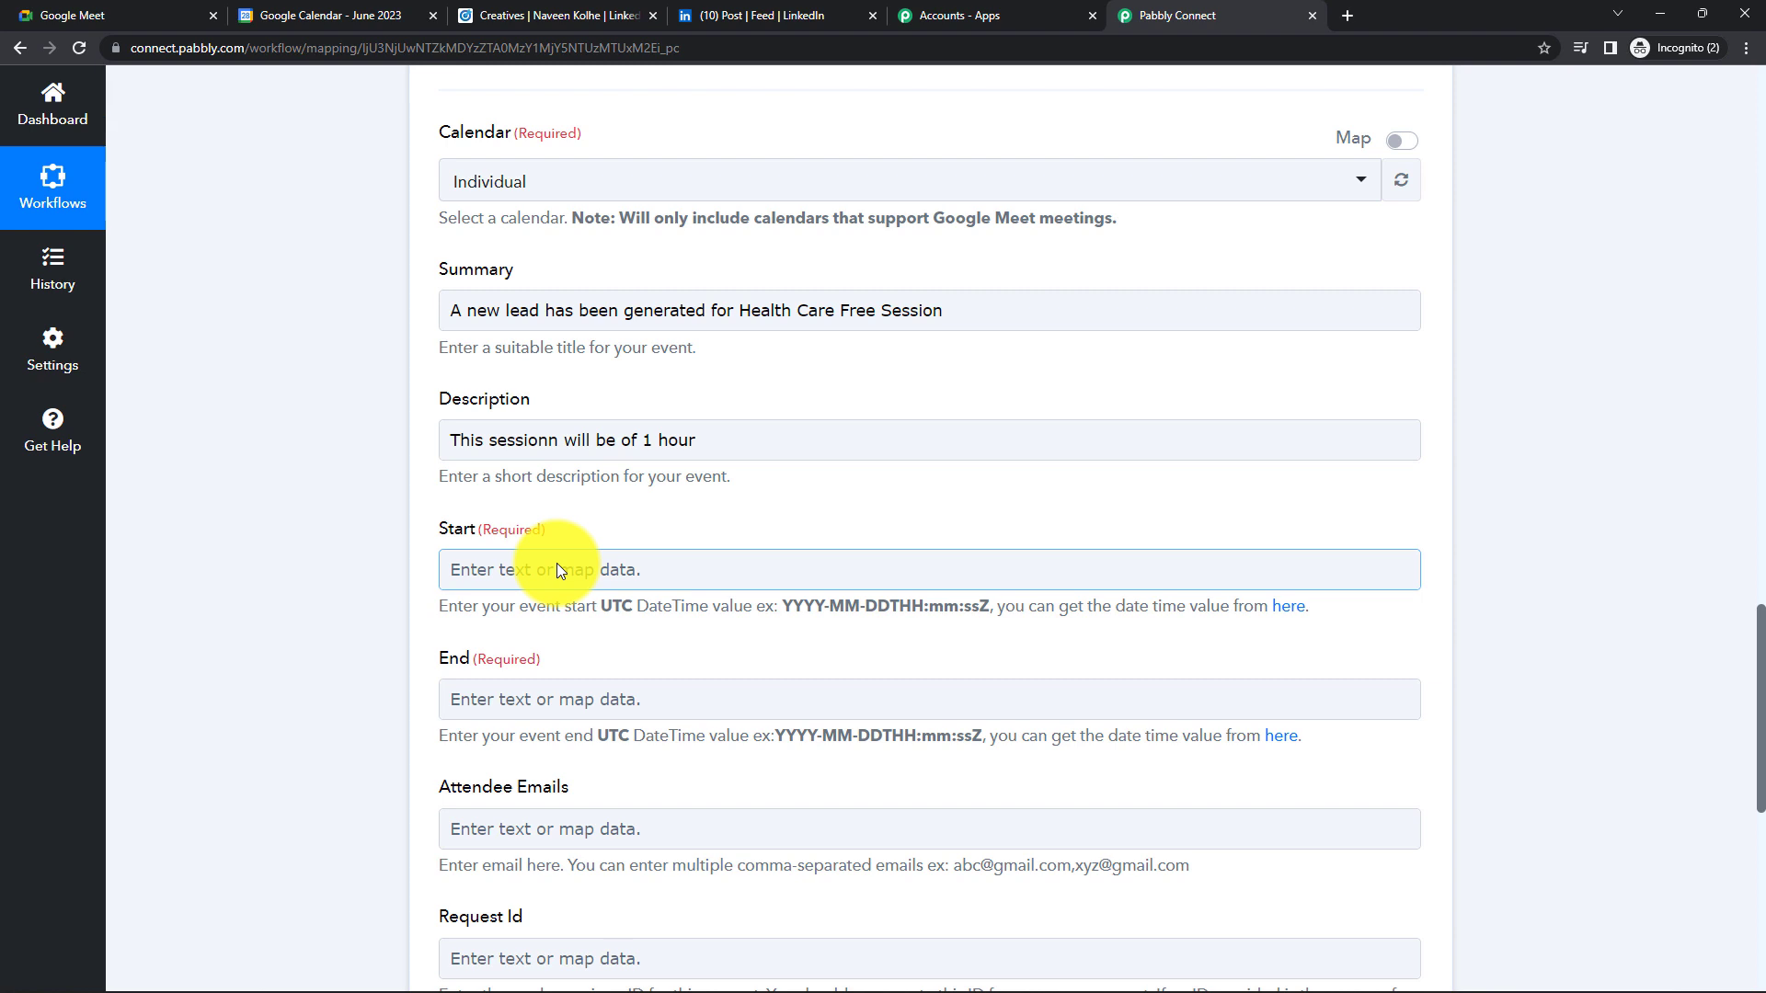
left_click(557, 570)
left_click(598, 722)
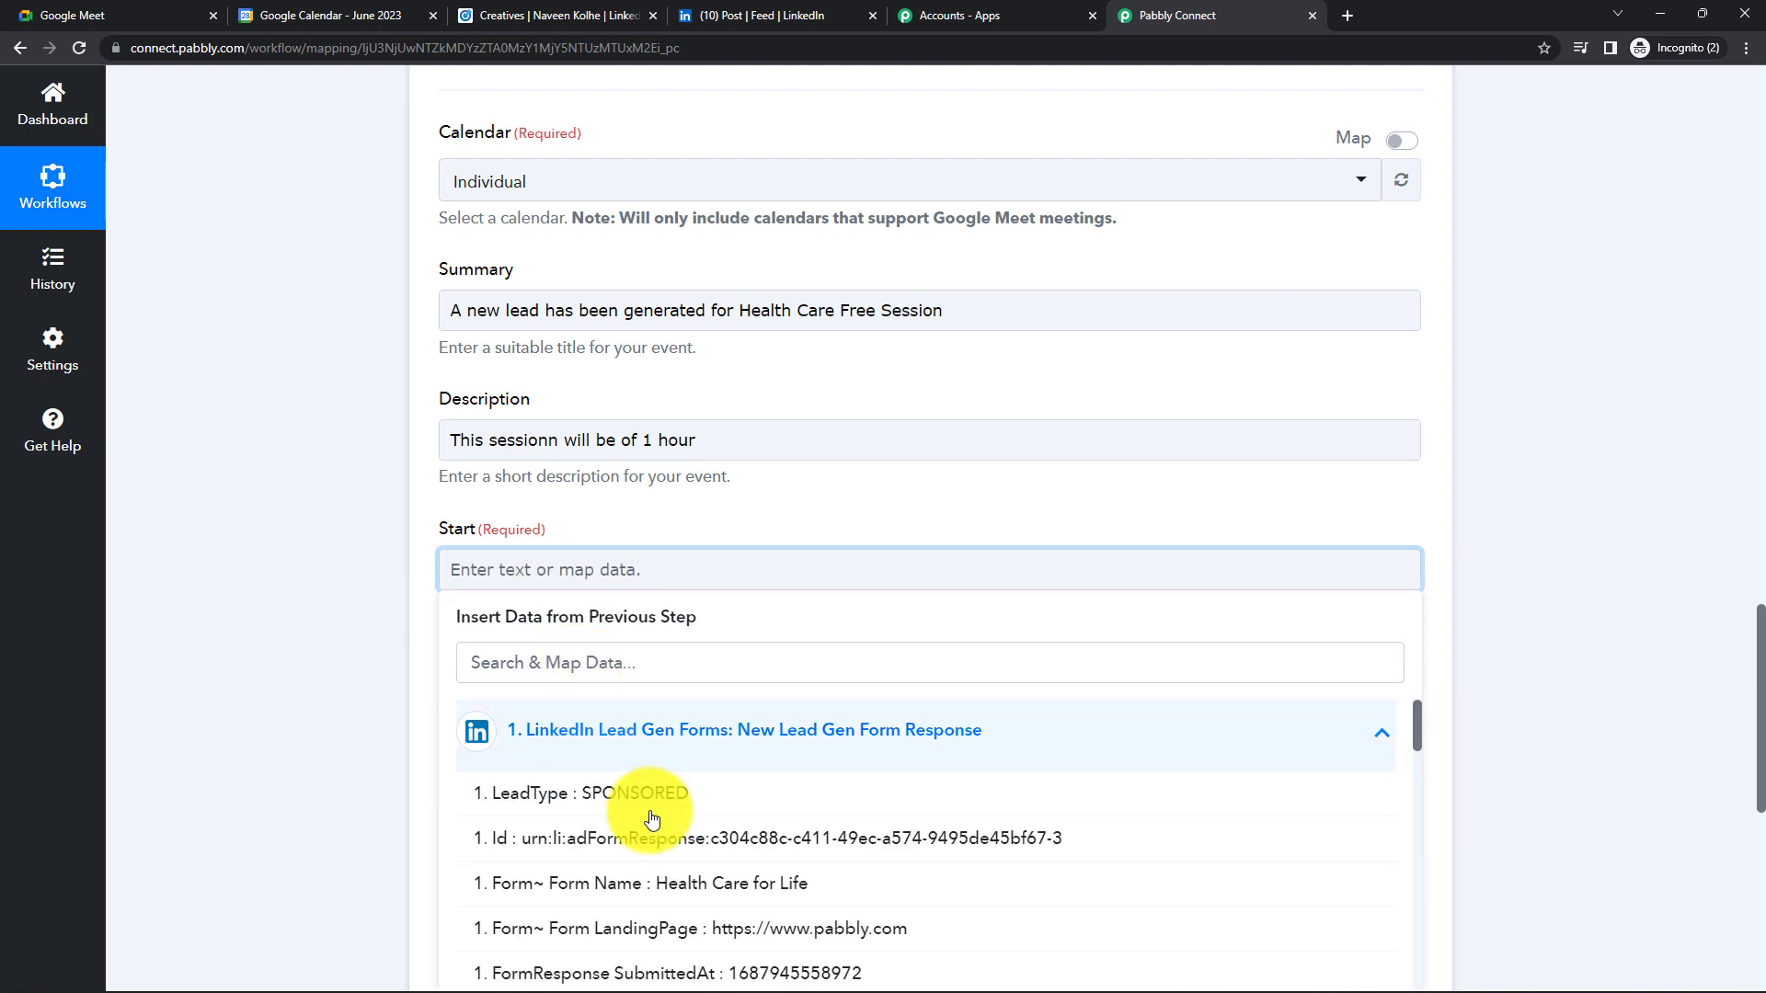
scroll(816, 709, "down", 3)
scroll(771, 412, "down", 3)
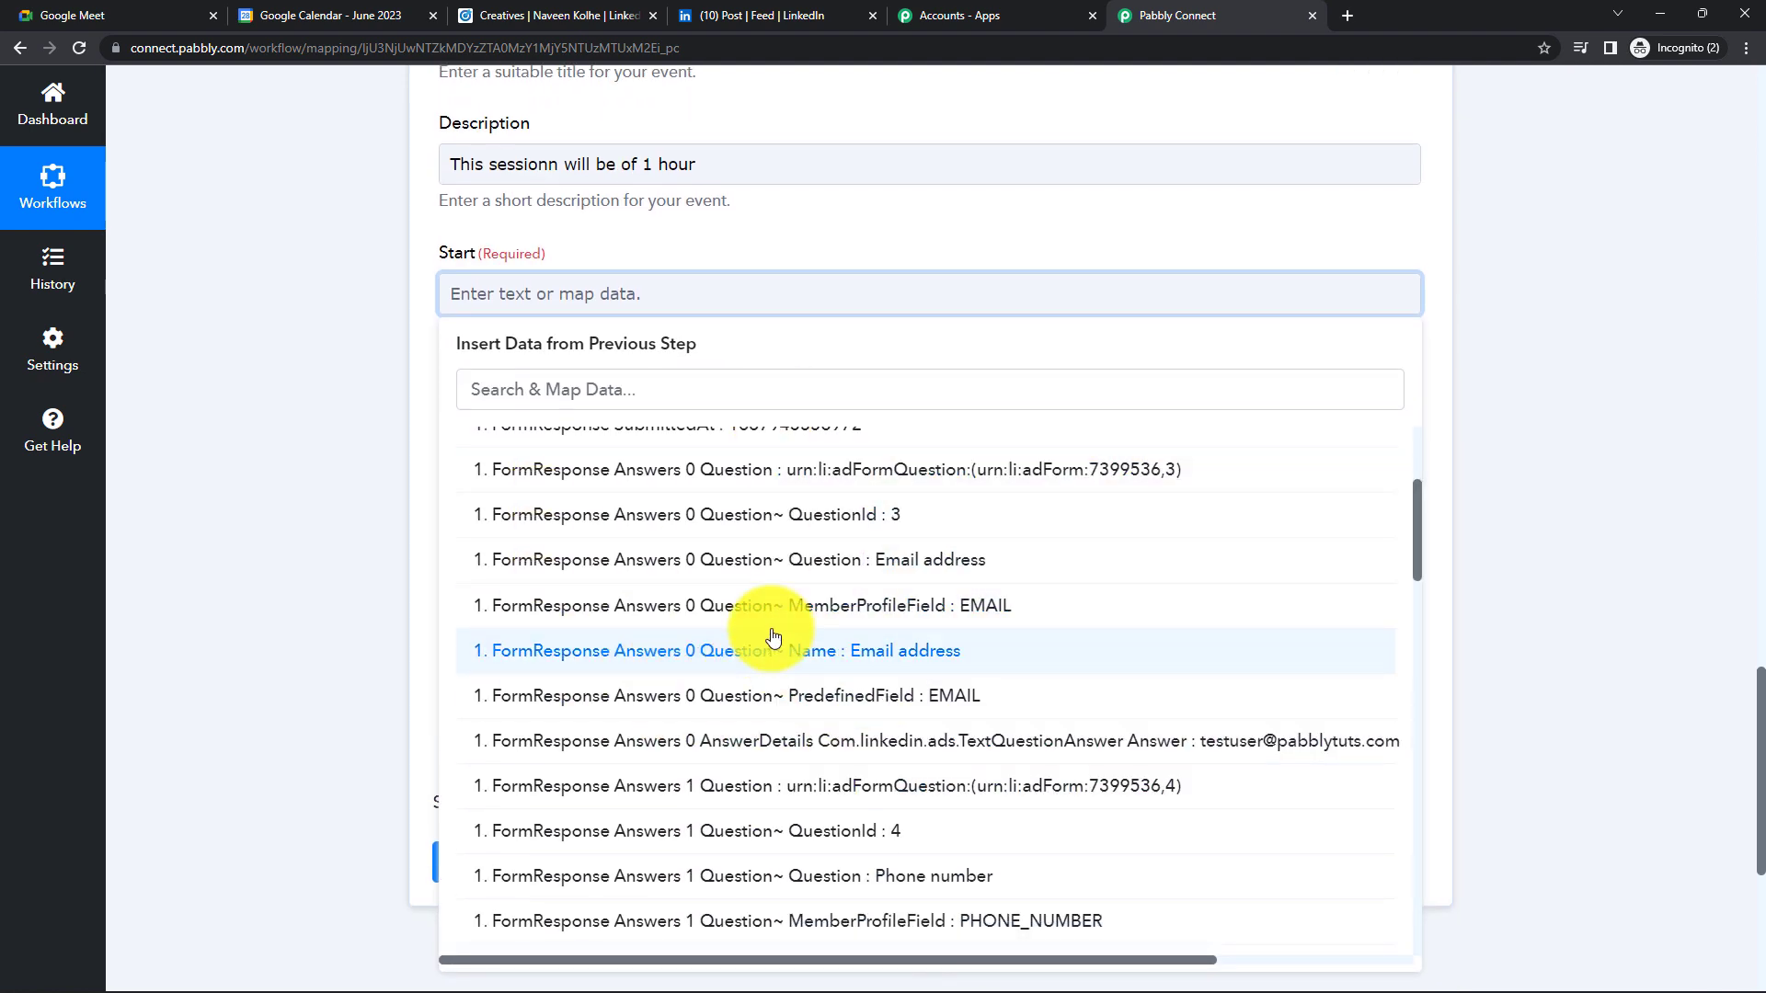
left_click(157, 571)
left_click(703, 302)
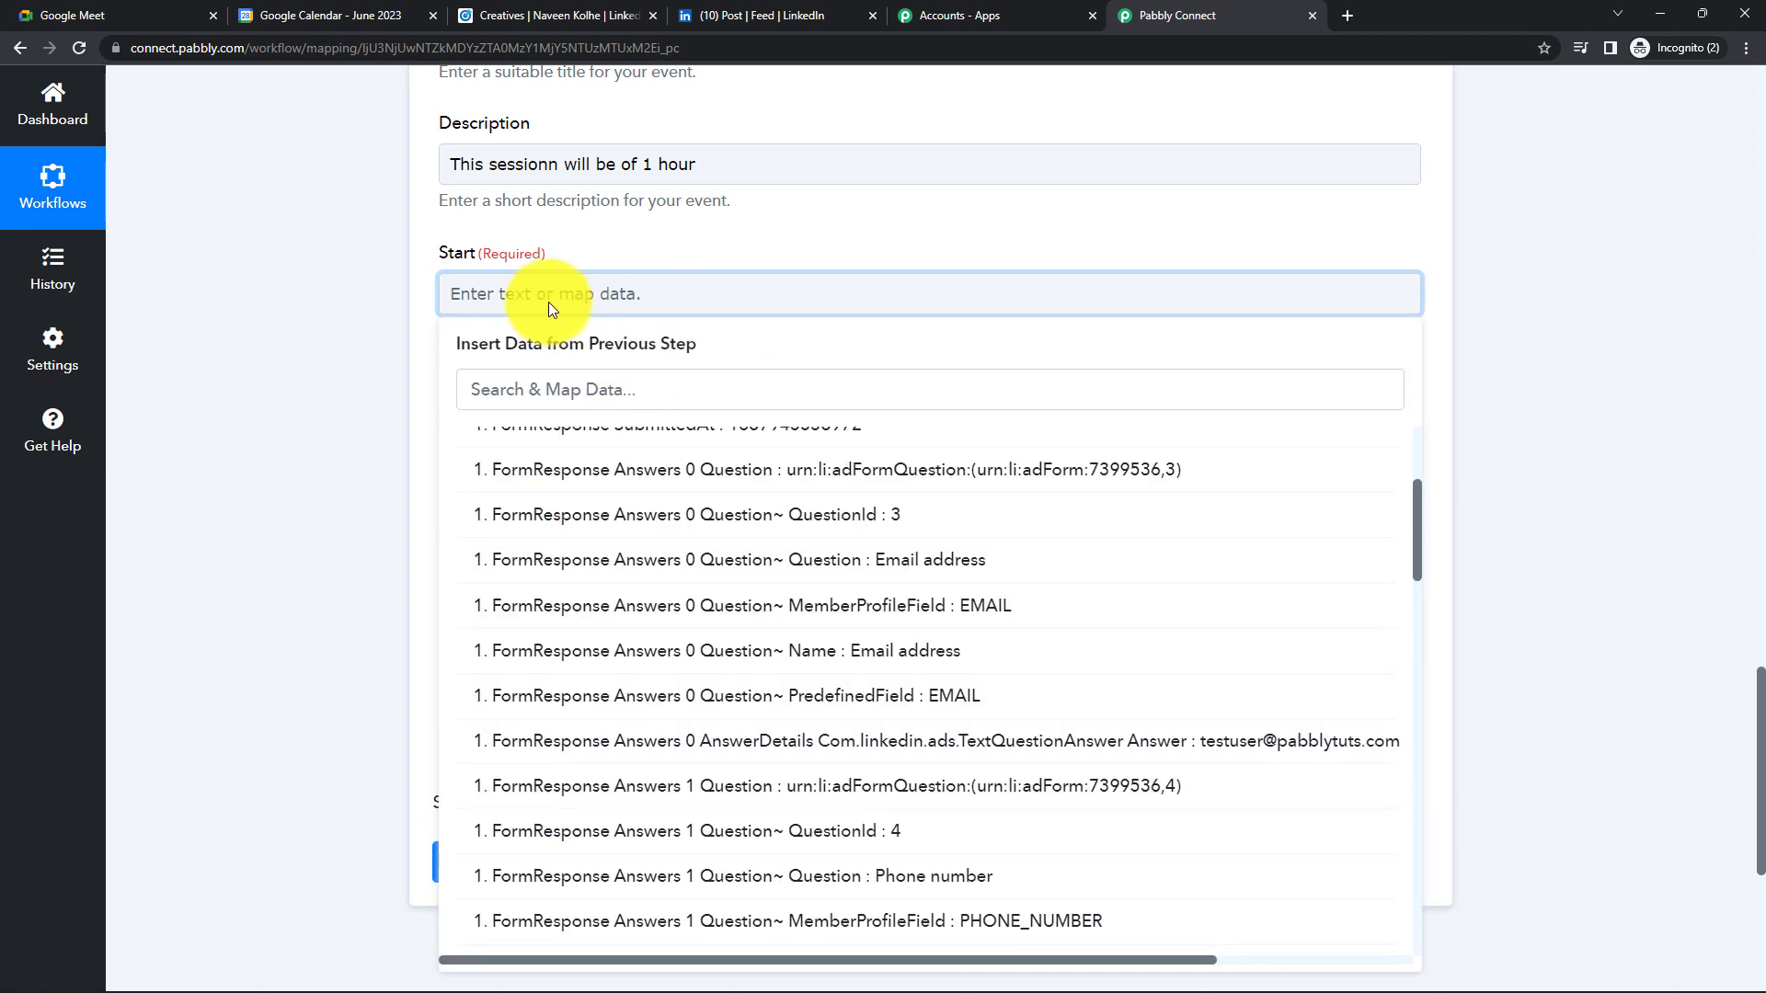
left_click(702, 563)
left_click(272, 452)
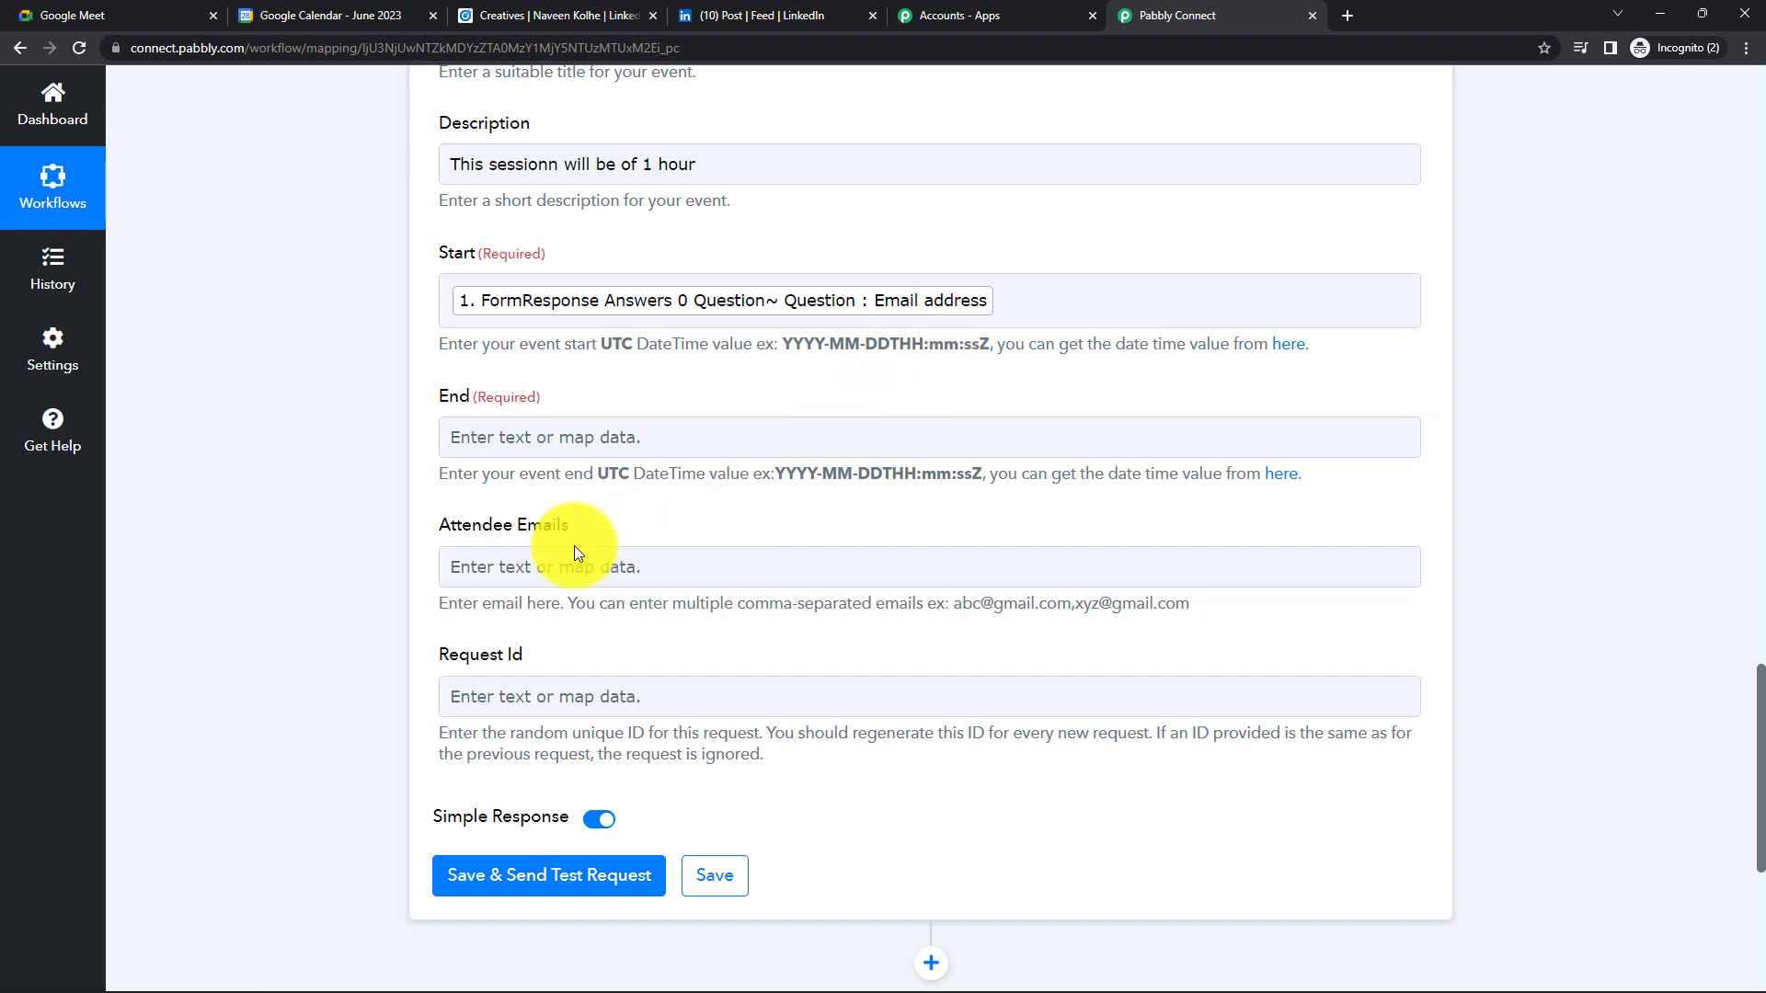
- Clear the End and Start fields again
left_click(529, 431)
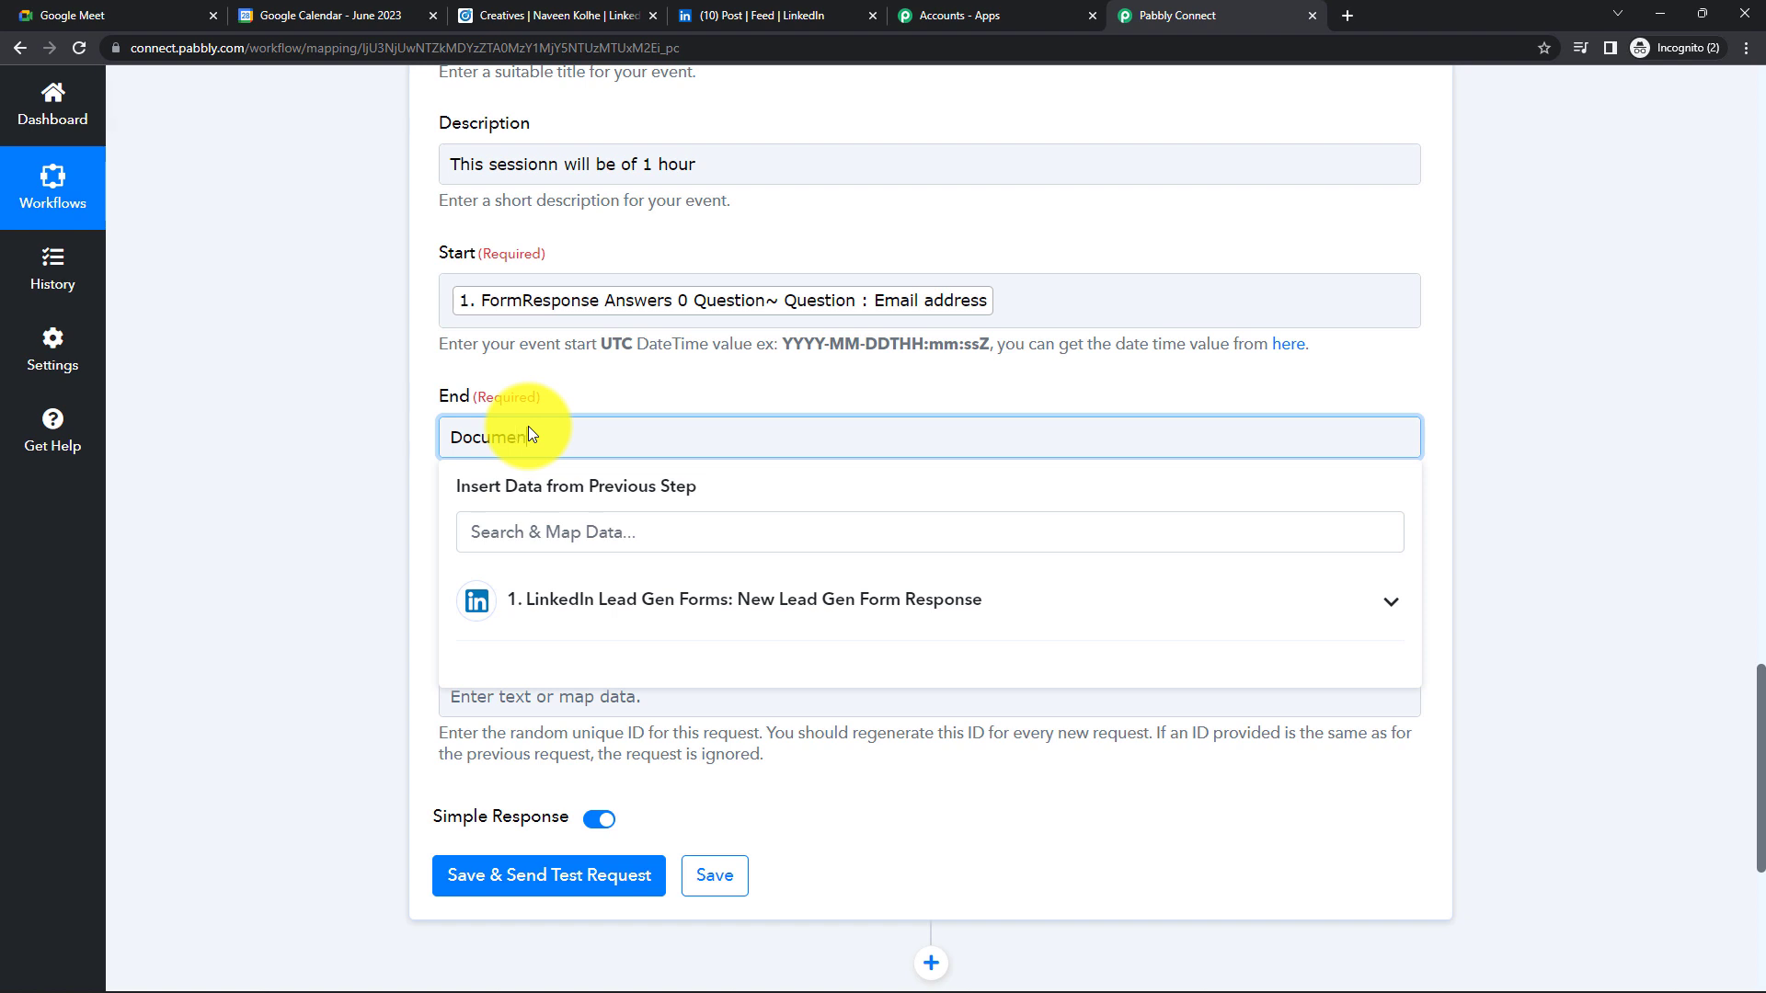
key("BackSpace")
key("BackSpace")
key("BackSpace")
key("BackSpace")
key("BackSpace")
key("BackSpace")
key("BackSpace")
left_click(1013, 295)
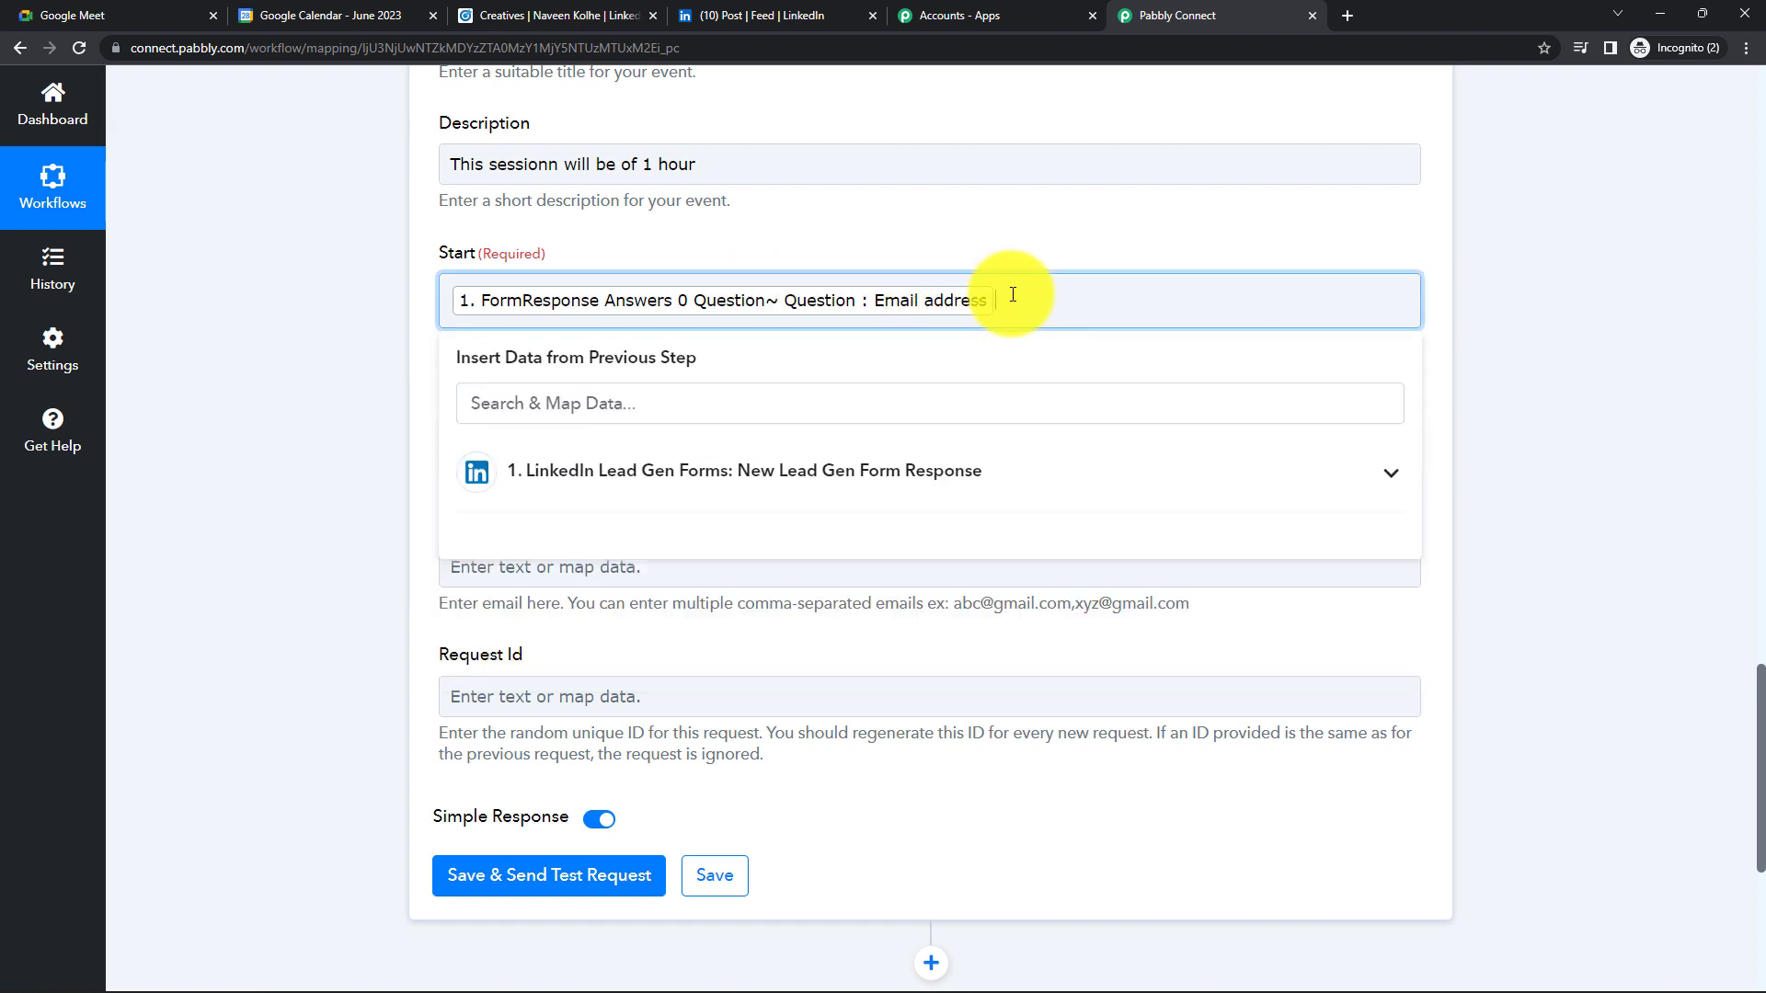
key("BackSpace")
left_click(248, 318)
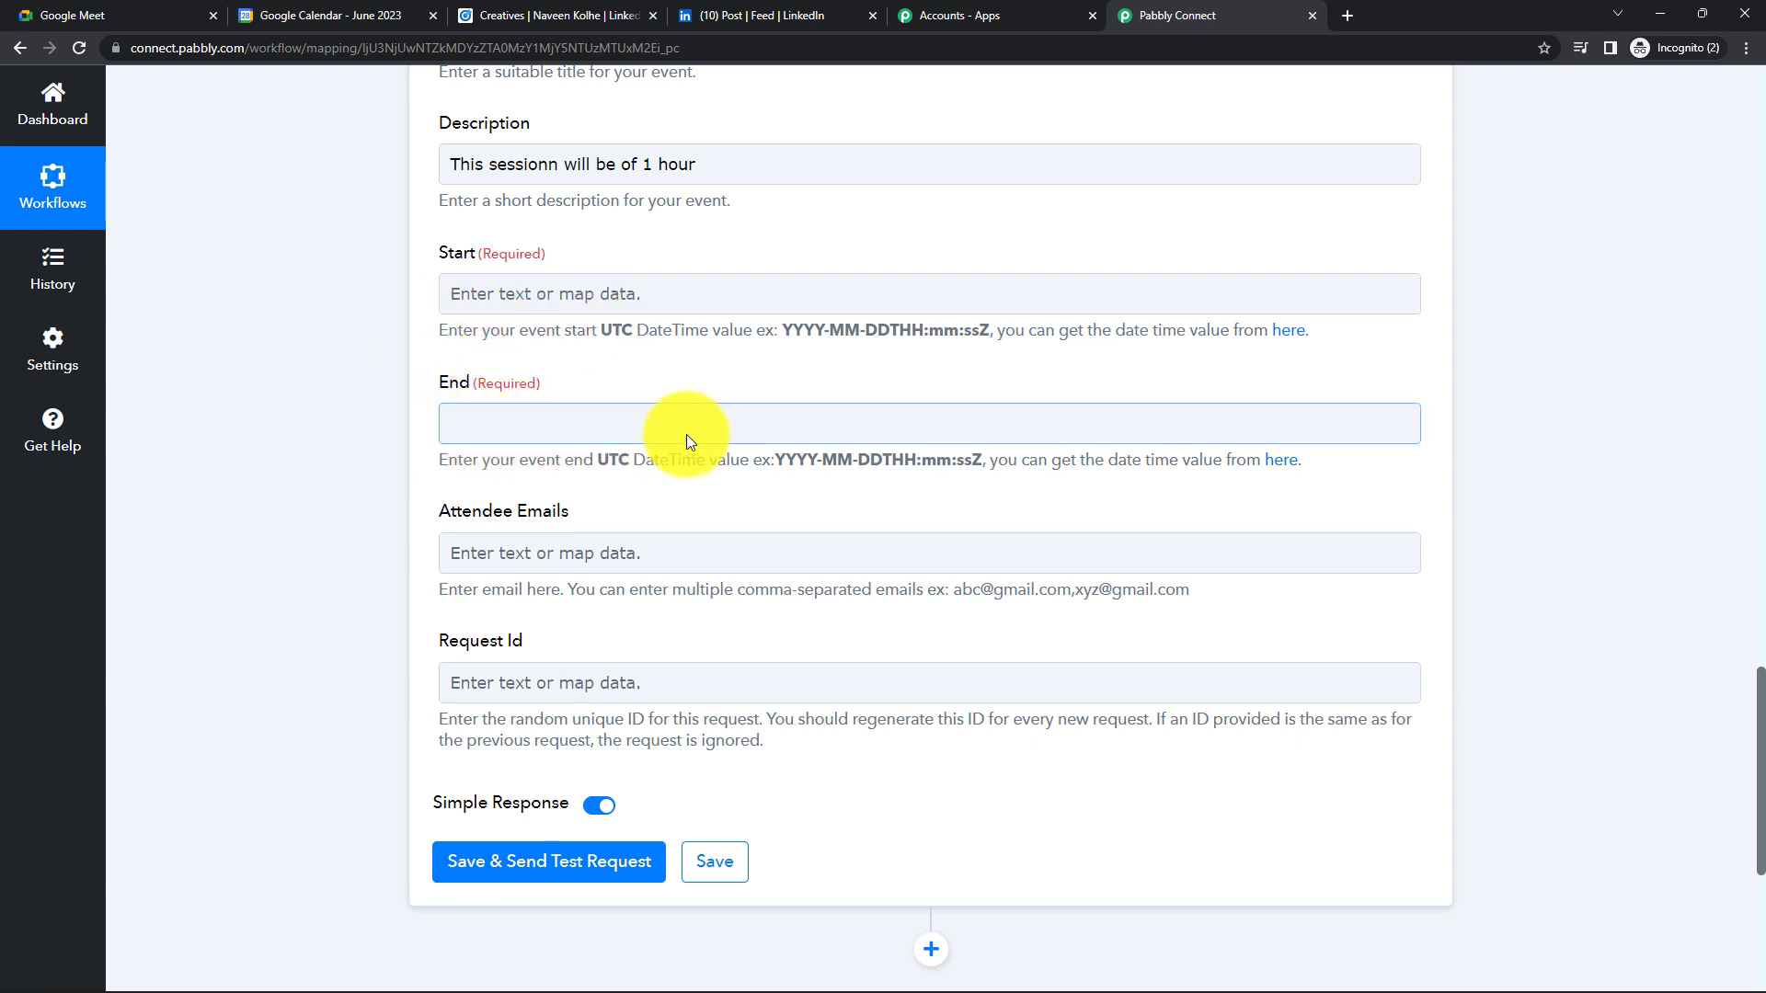
scroll(686, 434, "up", 1)
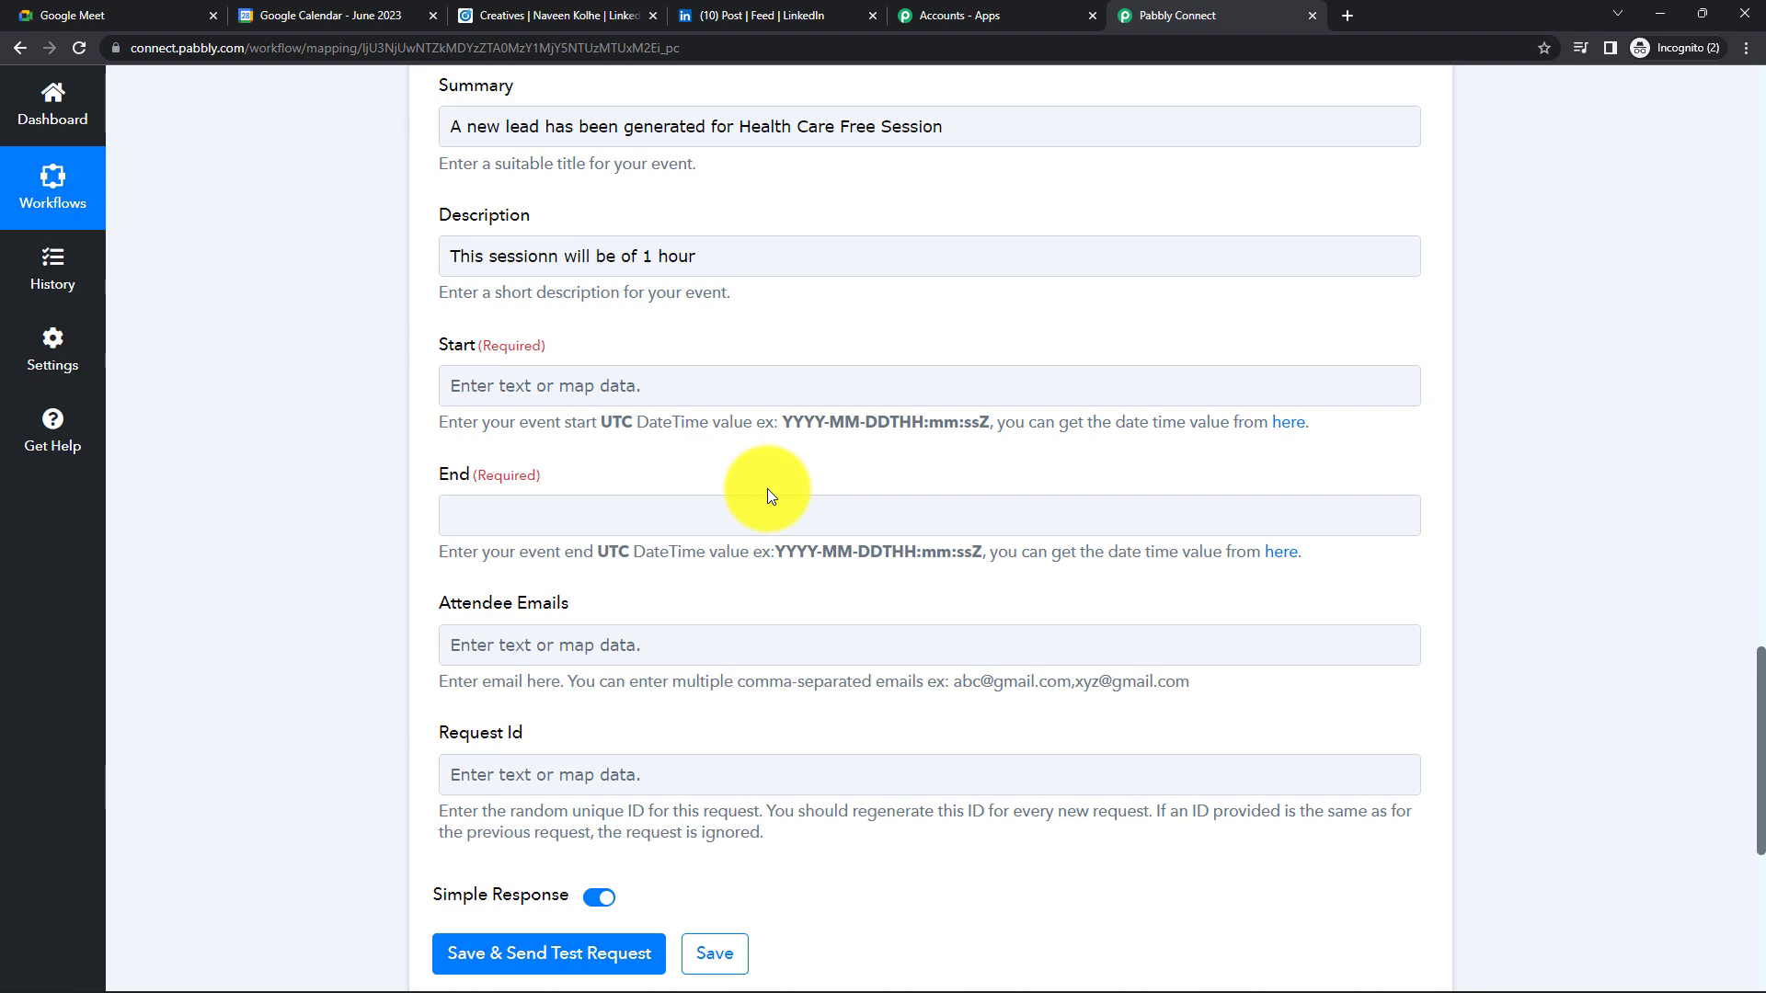
scroll(767, 488, "up", 10)
scroll(767, 488, "up", 5)
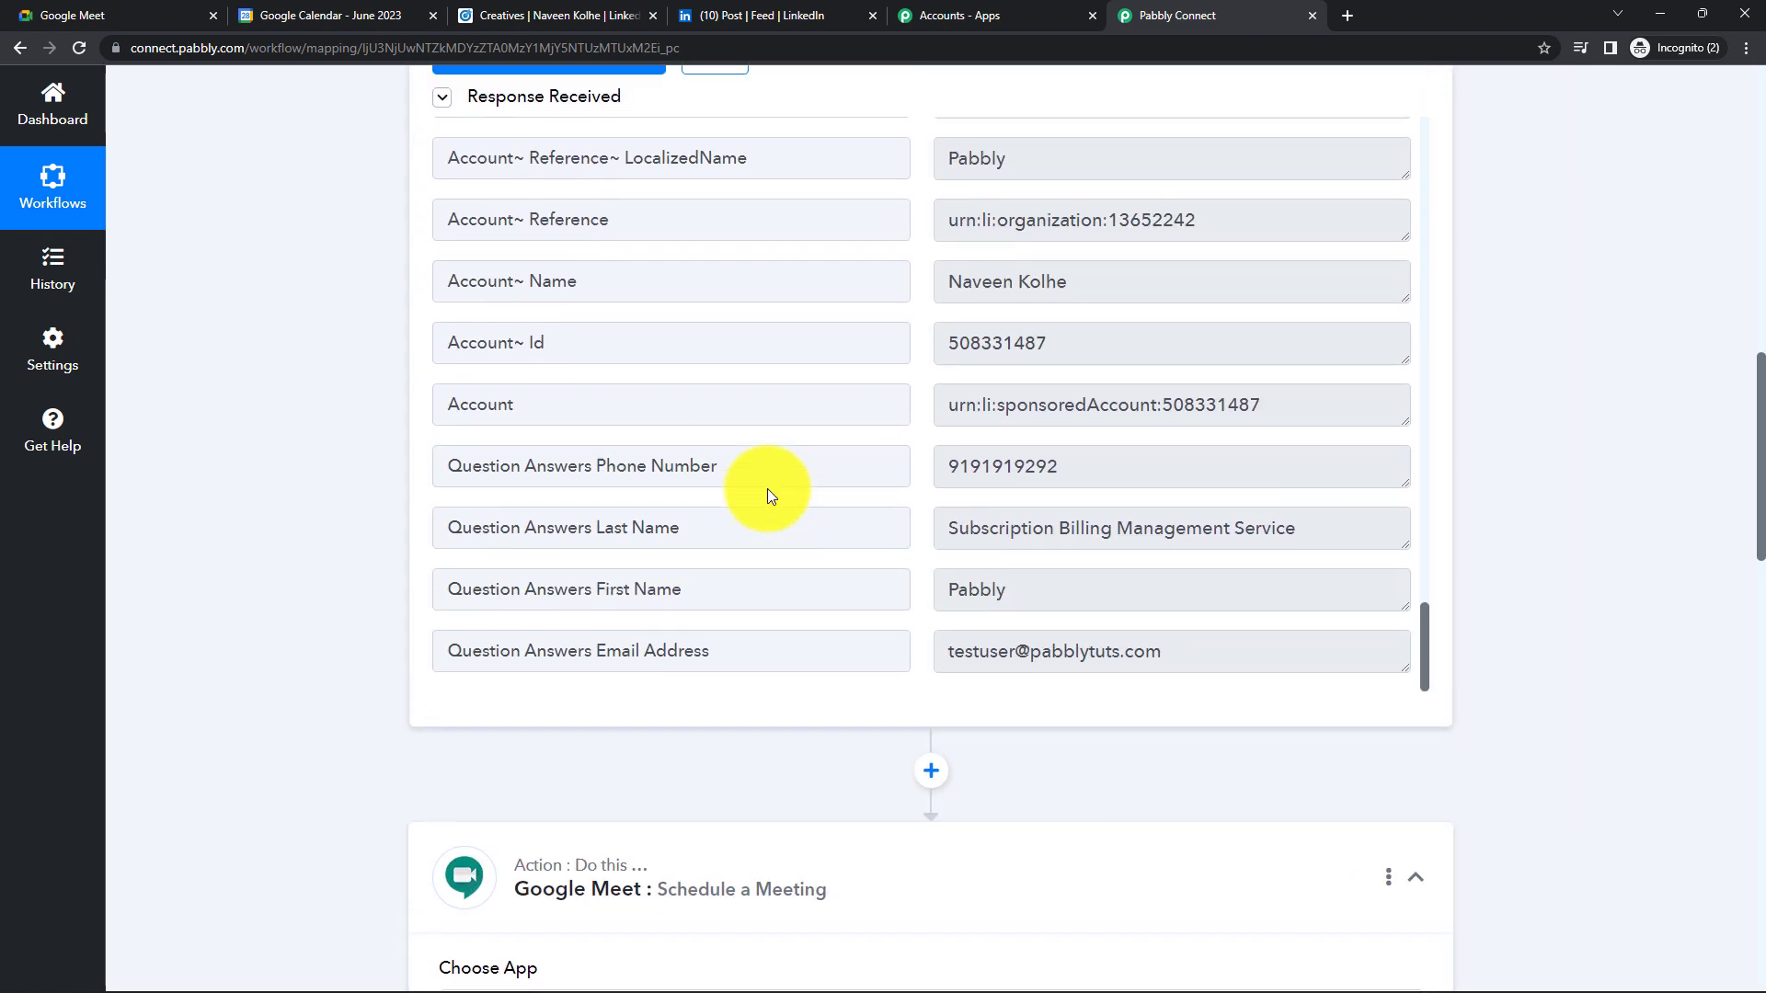
scroll(1315, 640, "up", 1)
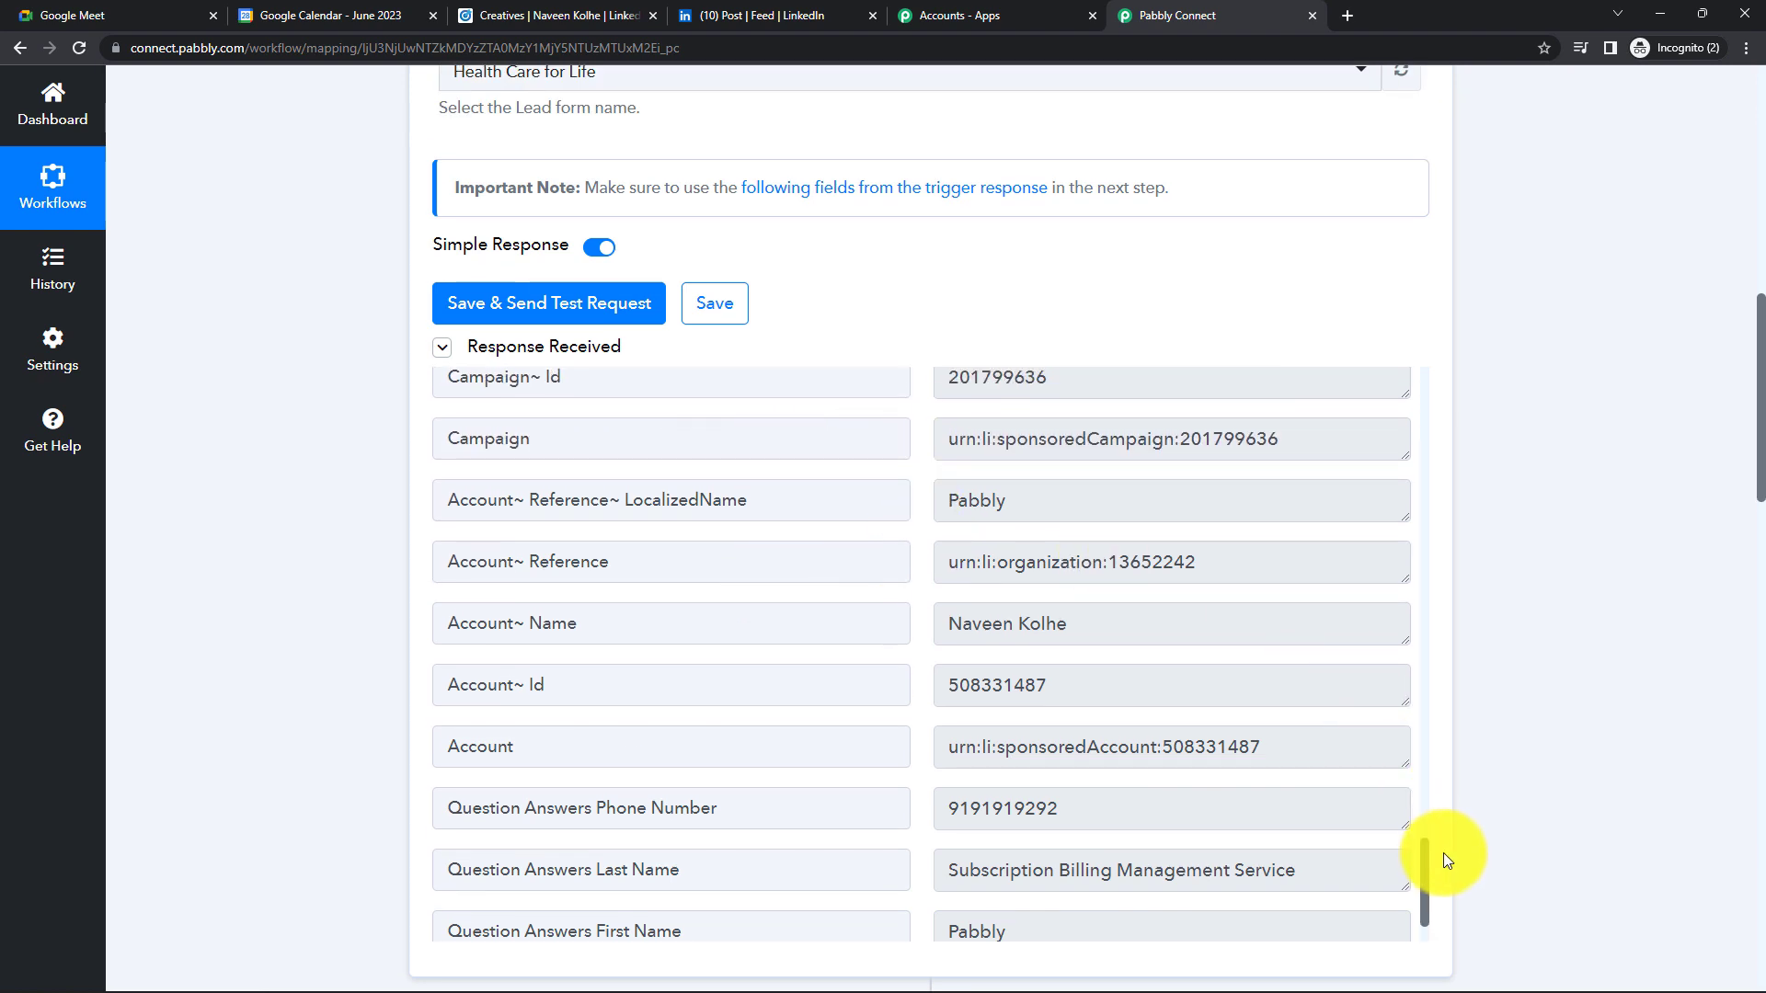
left_click_drag(1422, 861, 1431, 391)
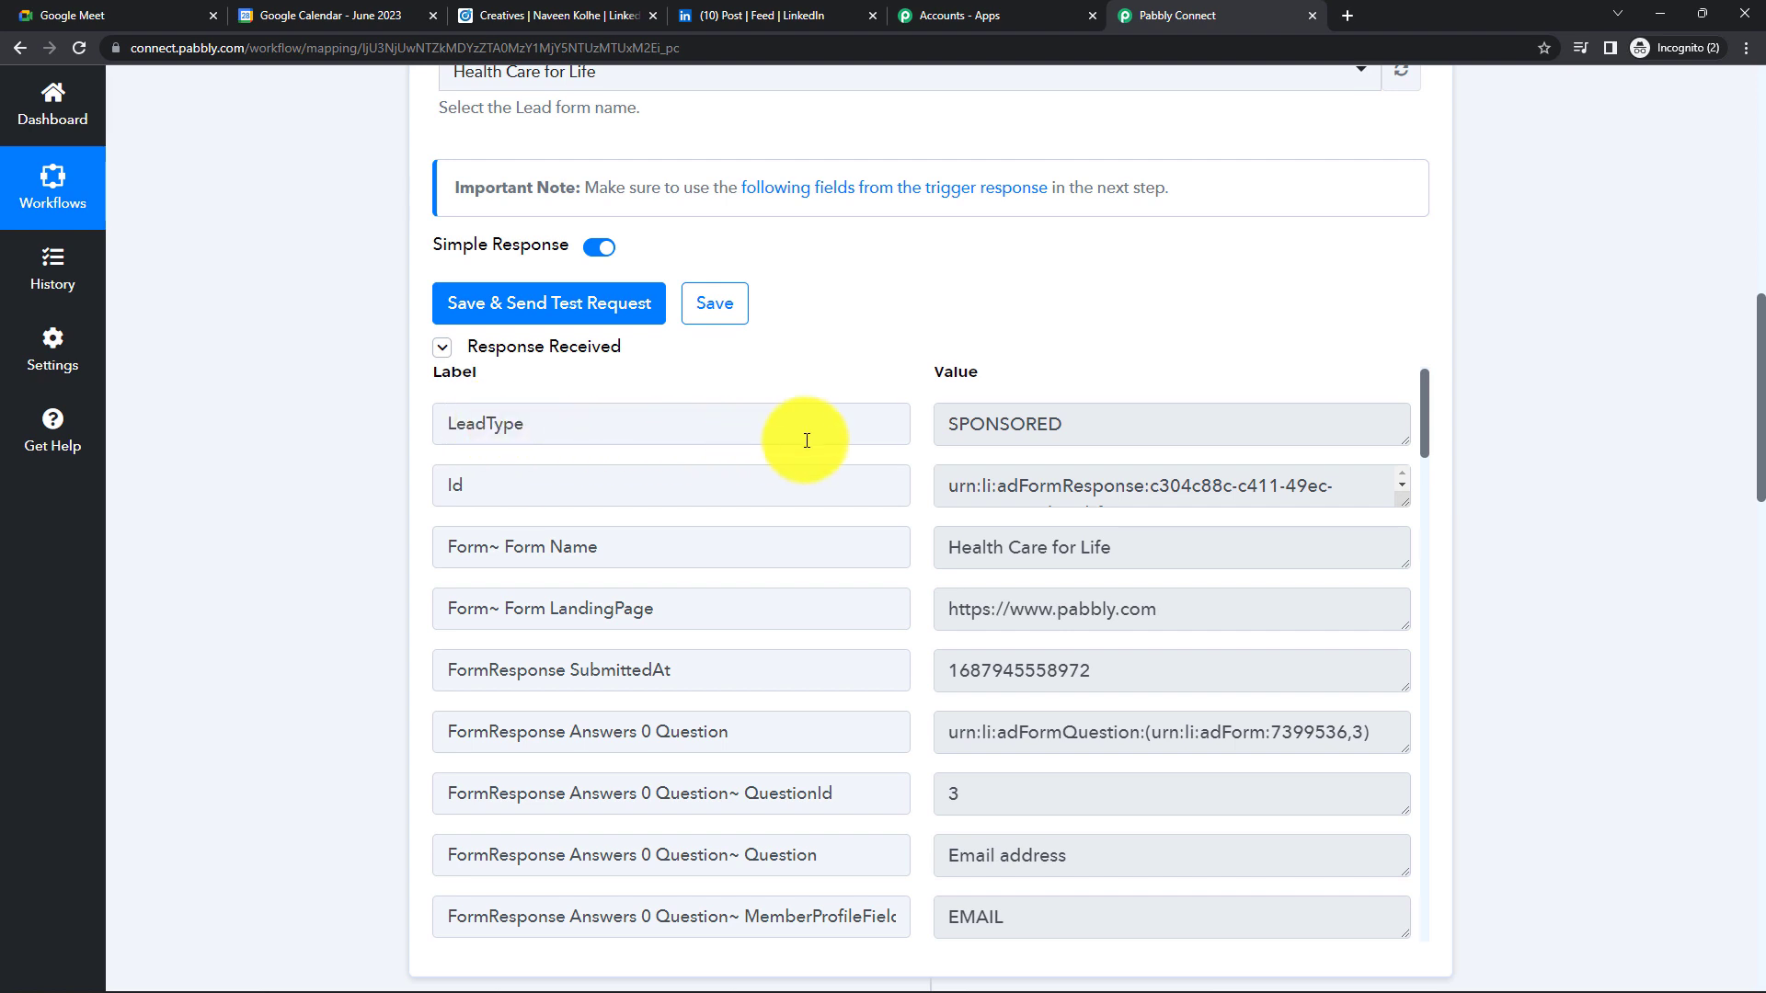
scroll(618, 537, "down", 1)
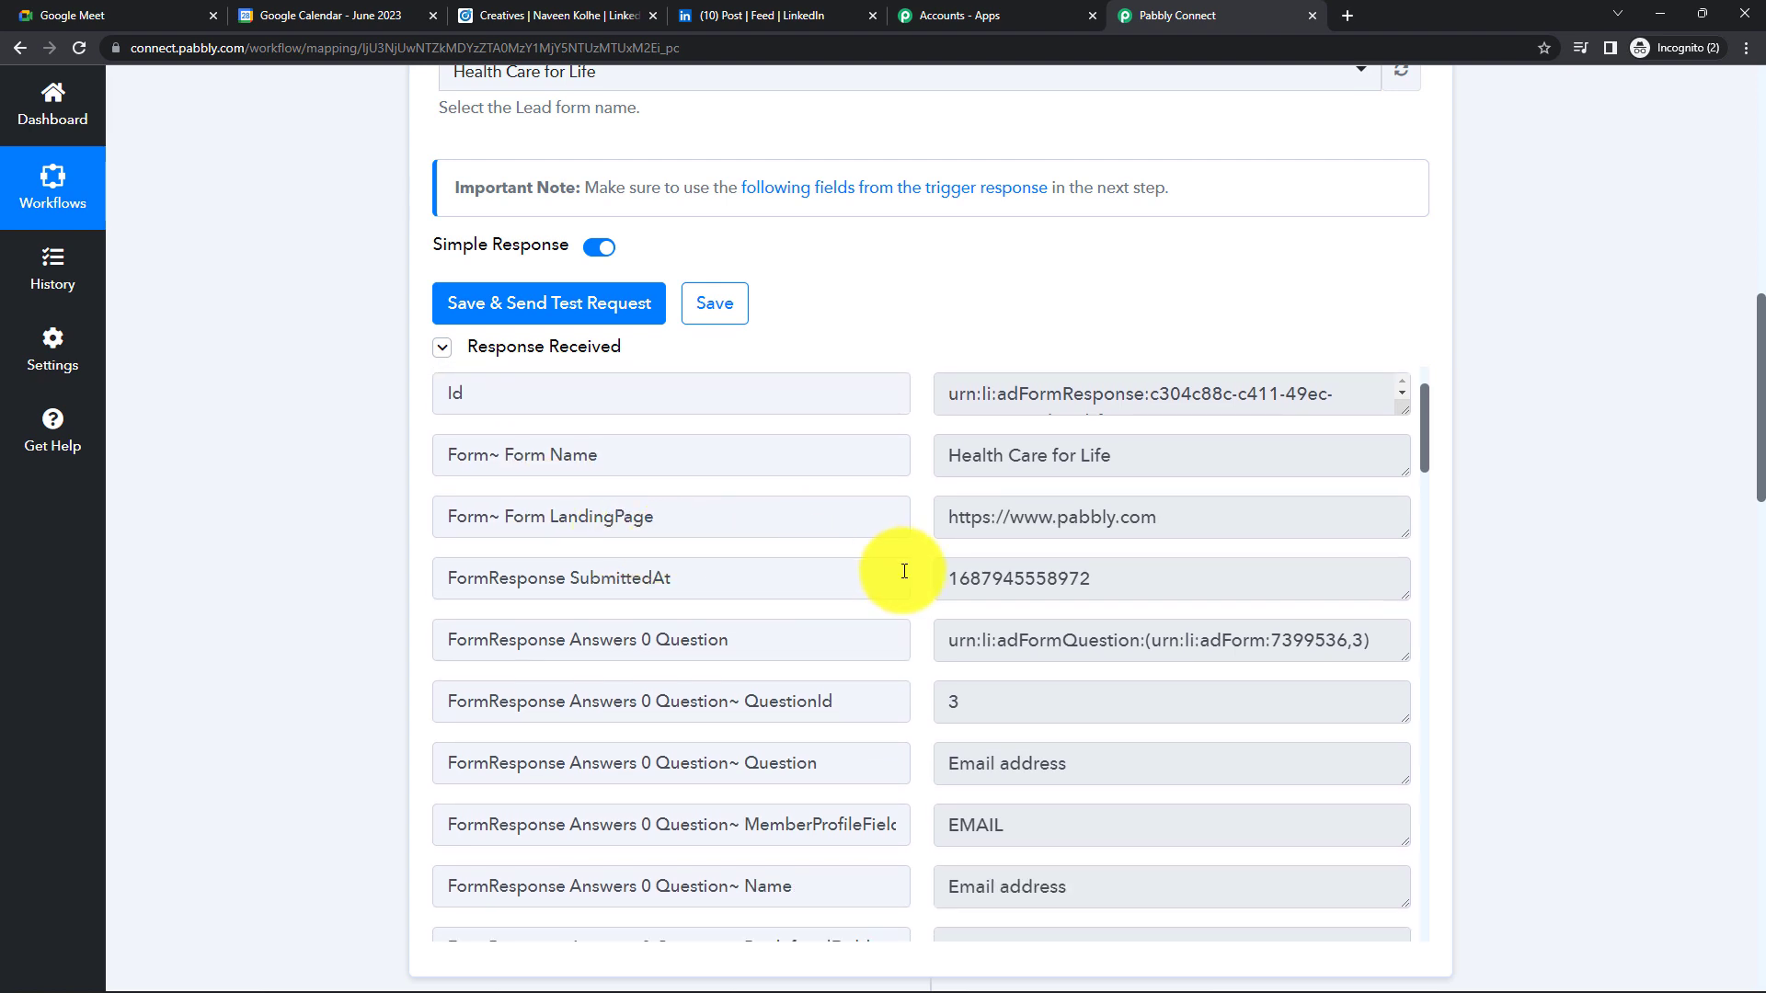
scroll(959, 605, "down", 5)
scroll(1048, 629, "down", 7)
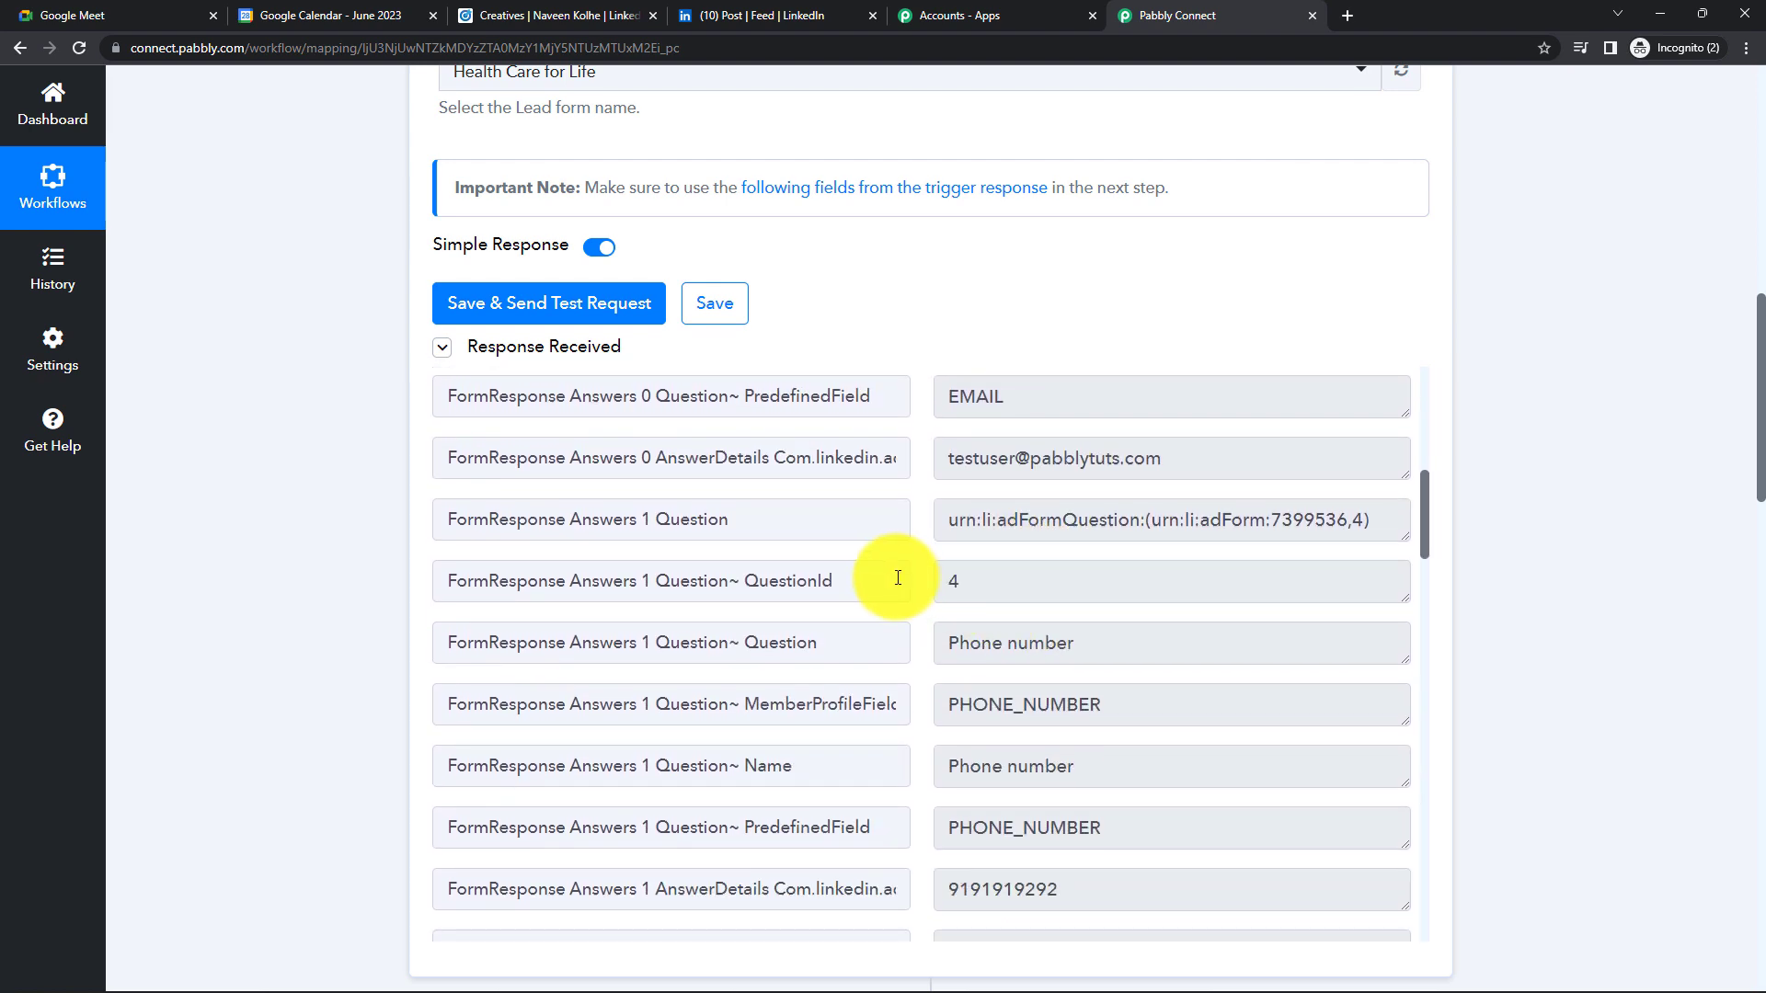
scroll(1062, 593, "down", 6)
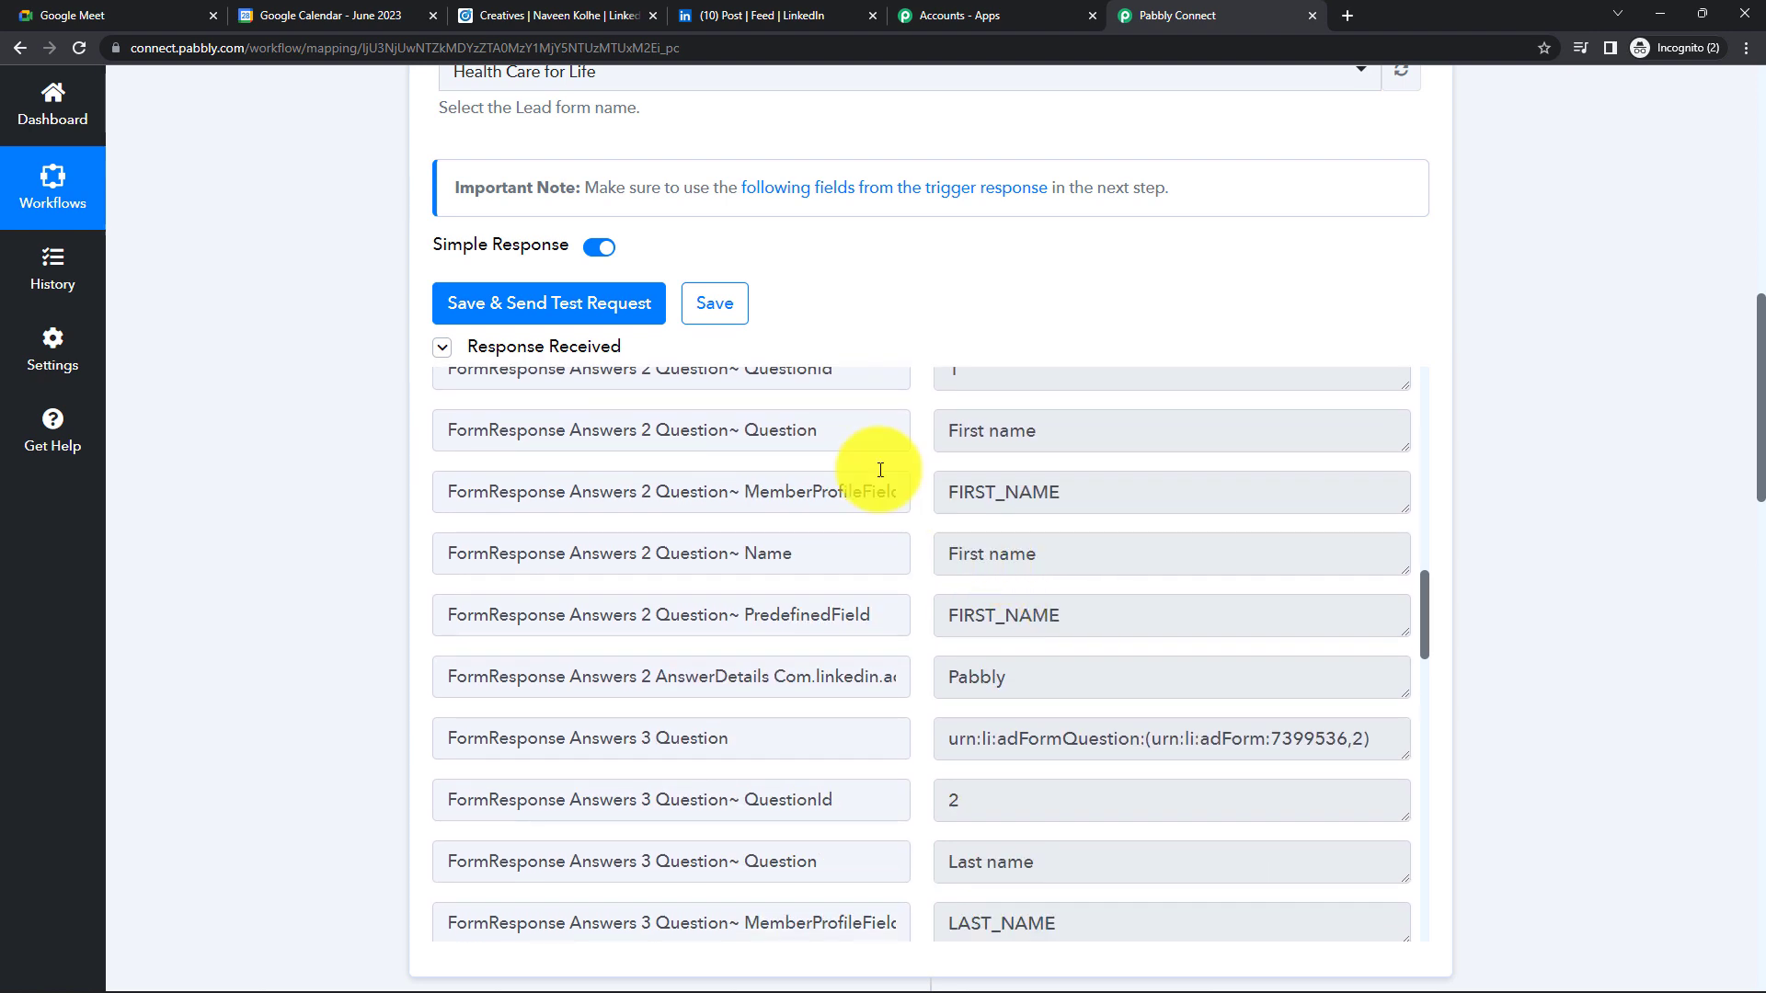
scroll(1071, 670, "down", 8)
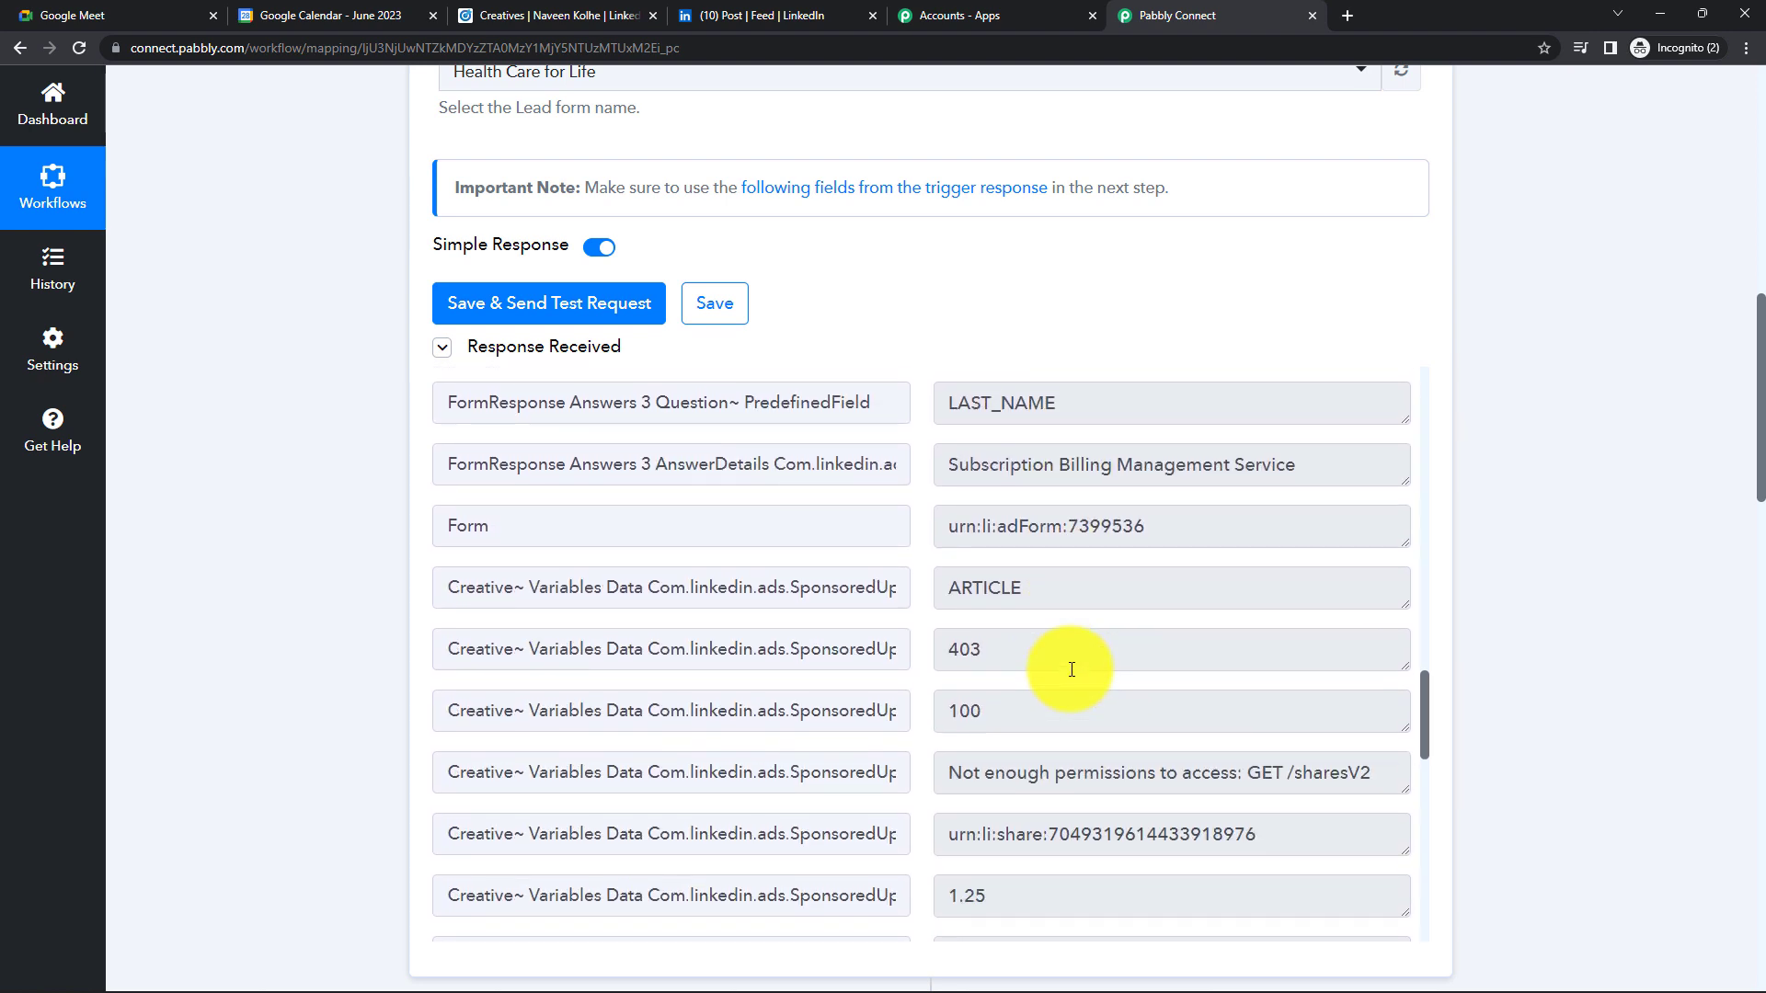
scroll(1072, 670, "down", 6)
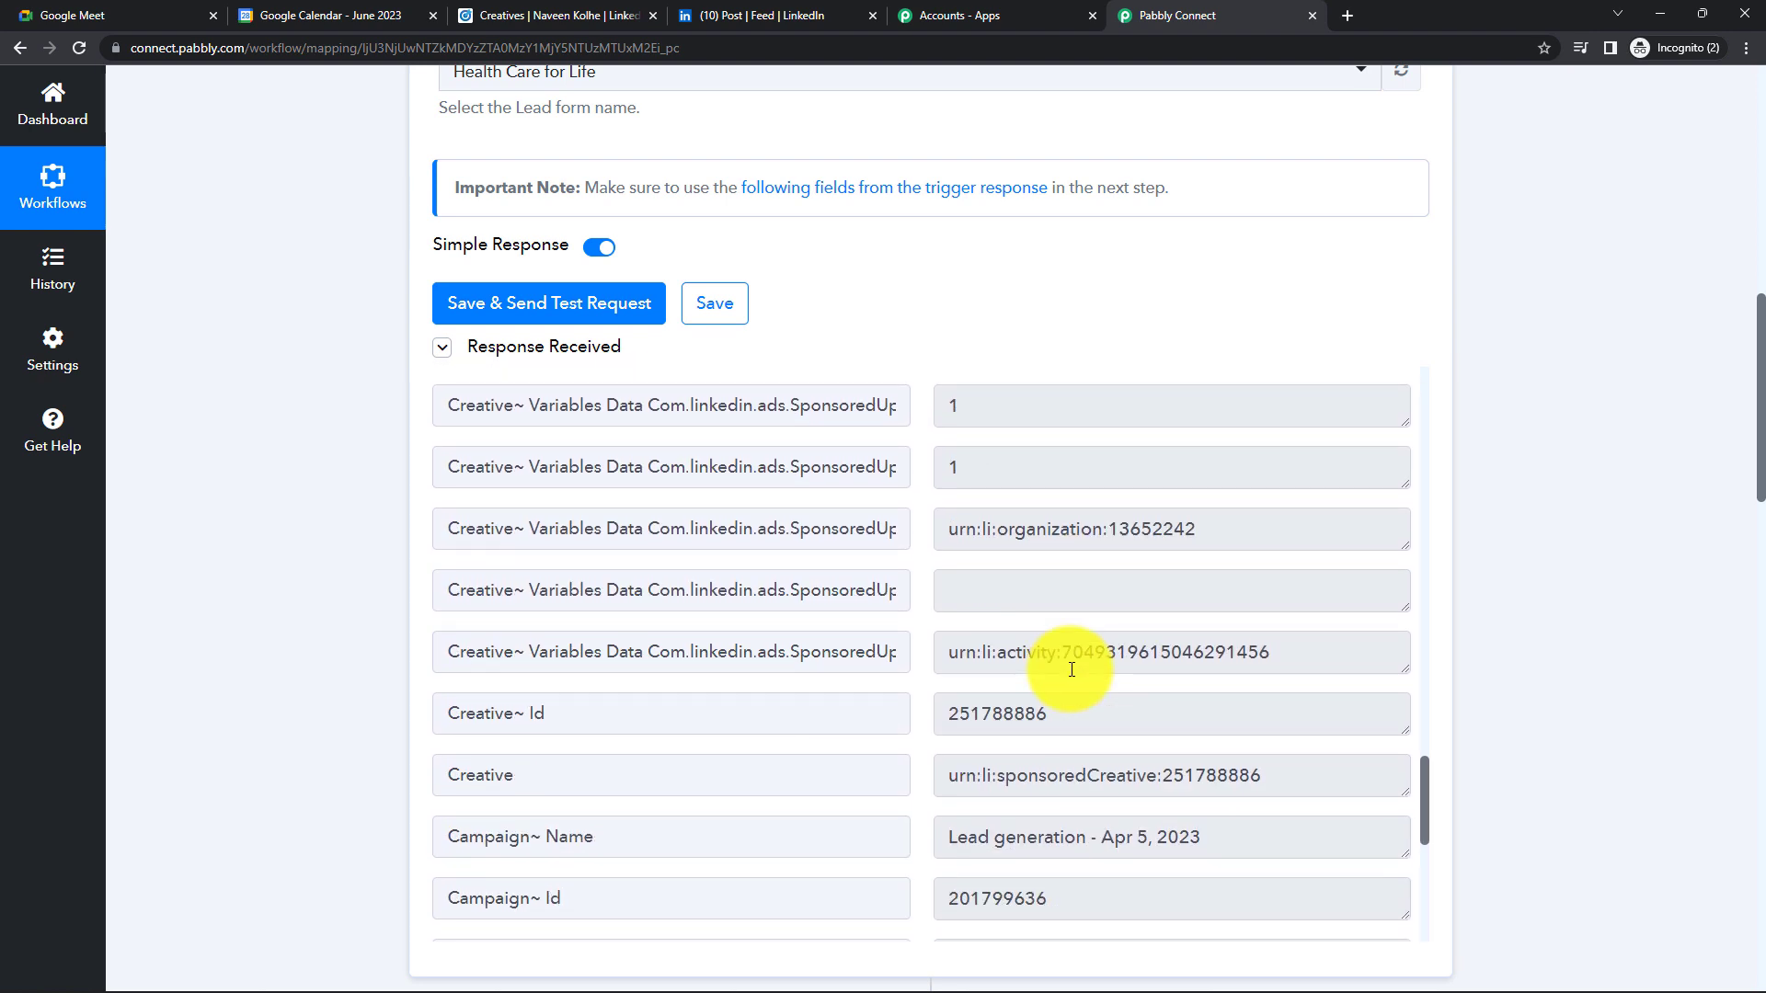
scroll(942, 669, "down", 2)
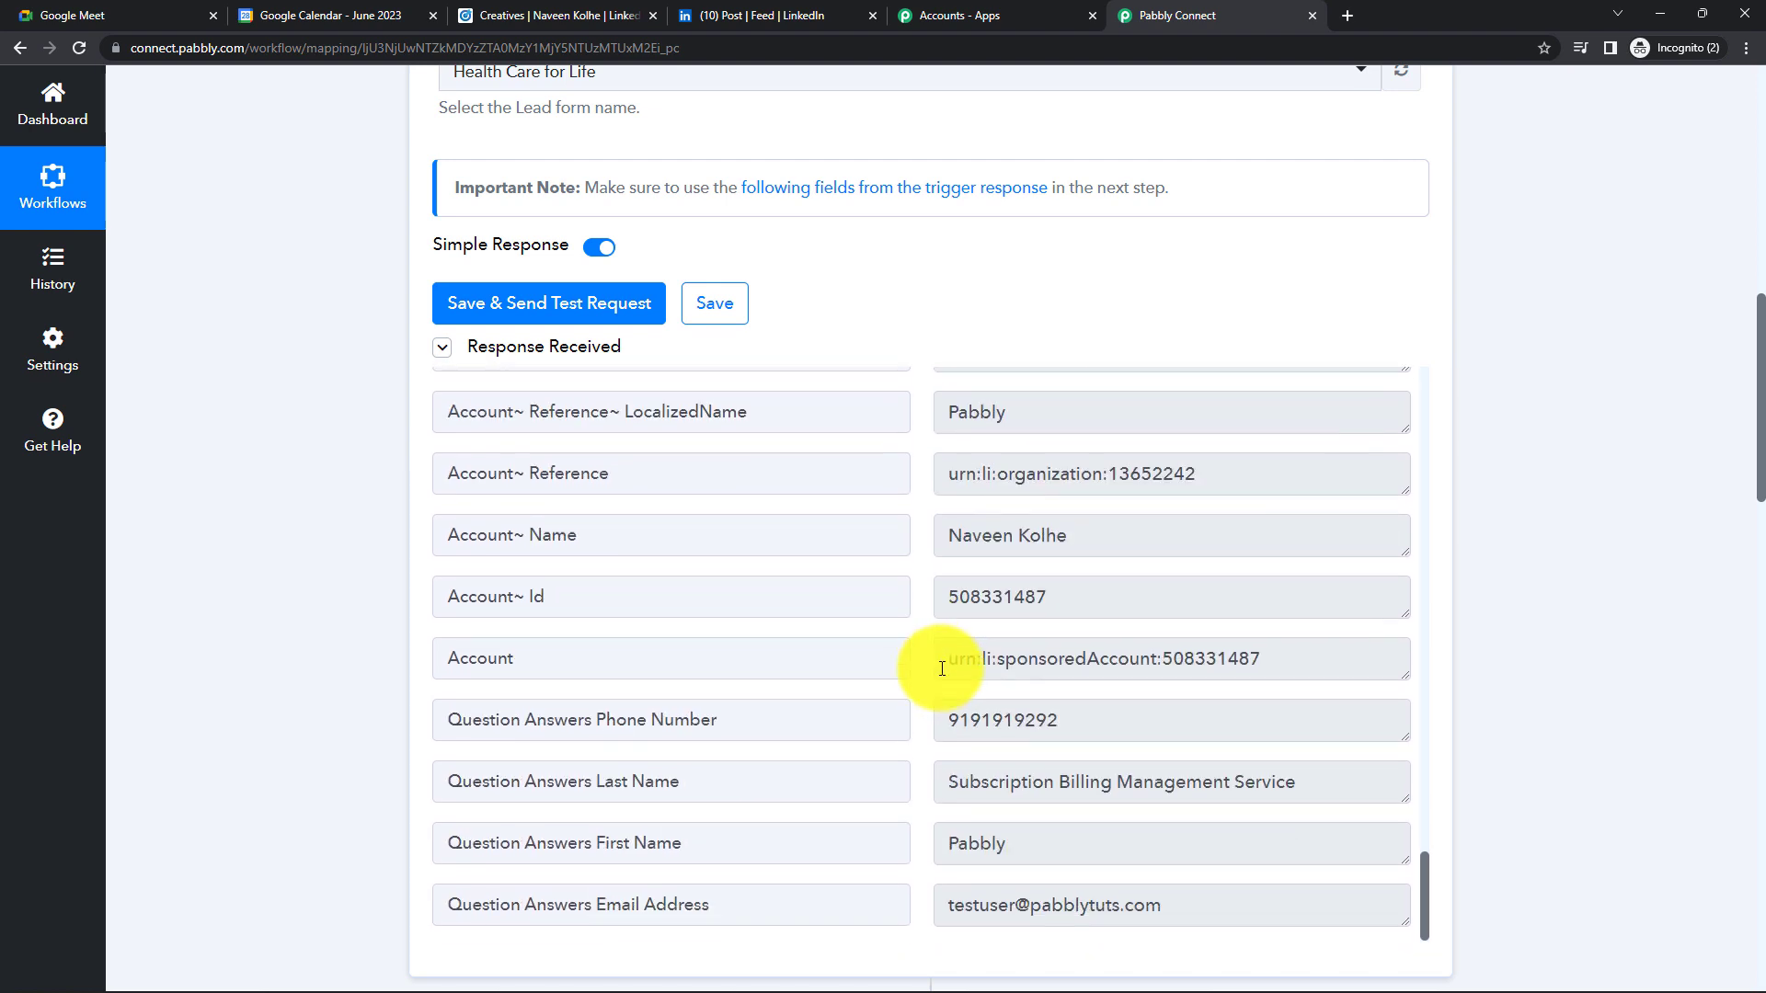
scroll(1504, 504, "down", 6)
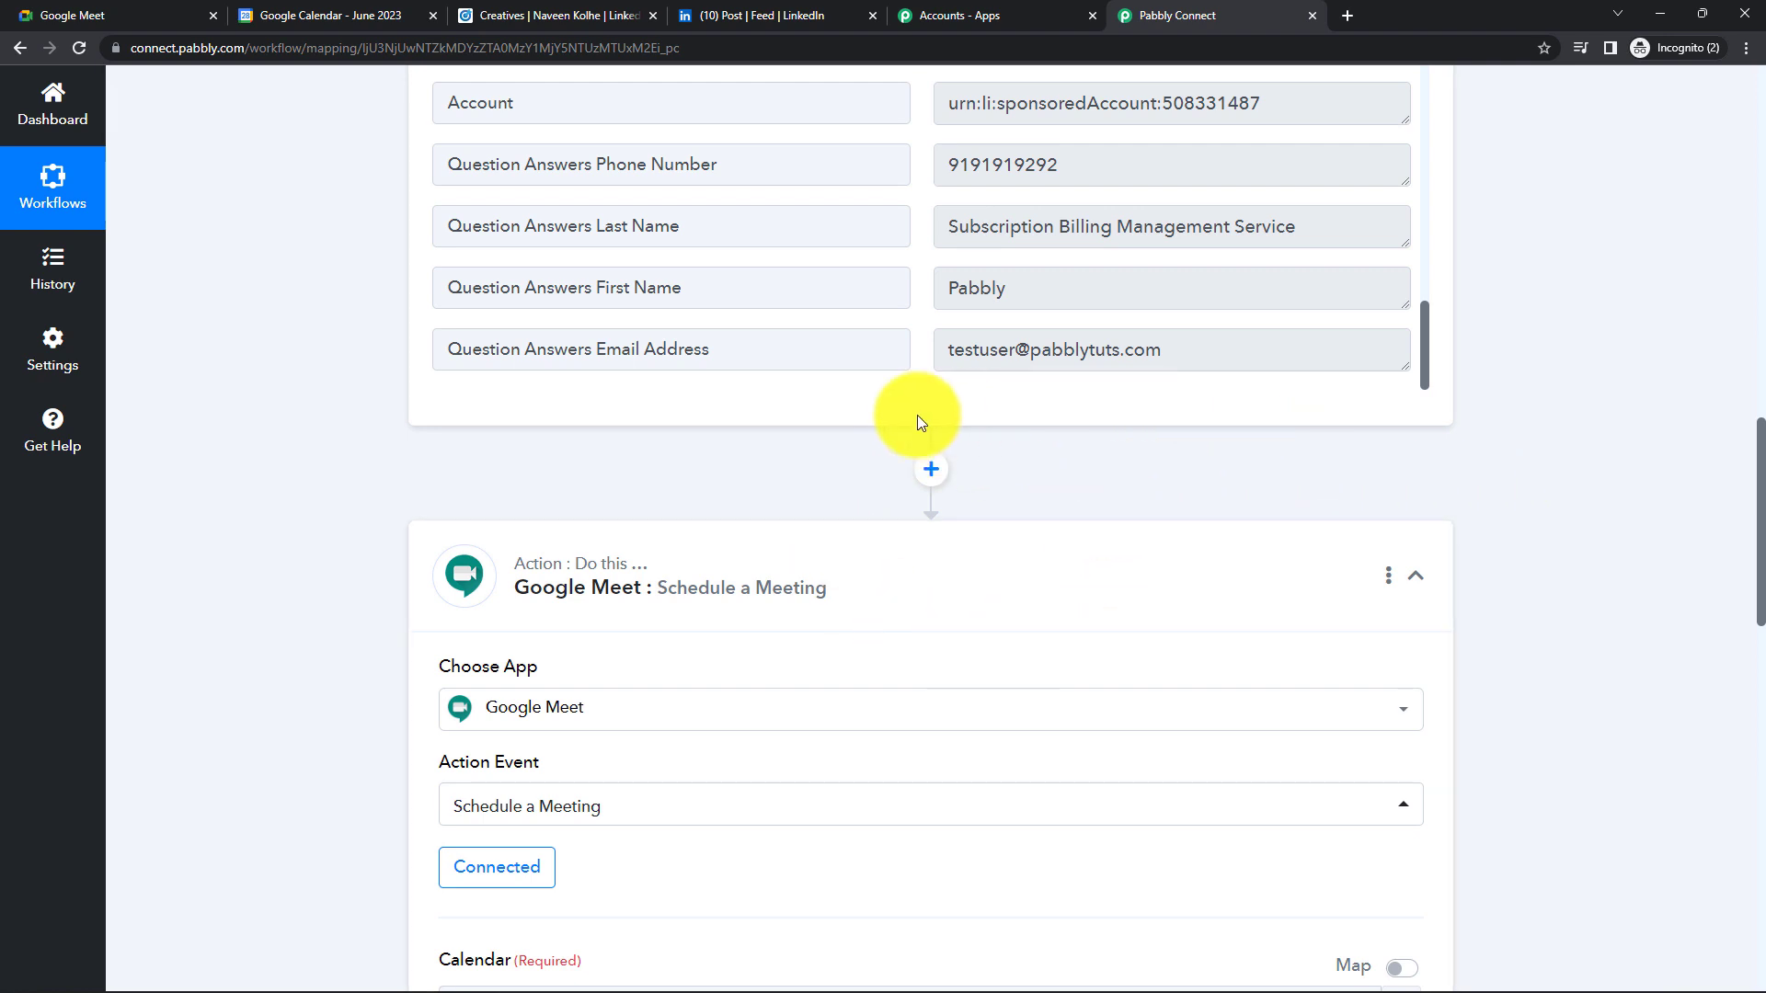
scroll(916, 456, "down", 1)
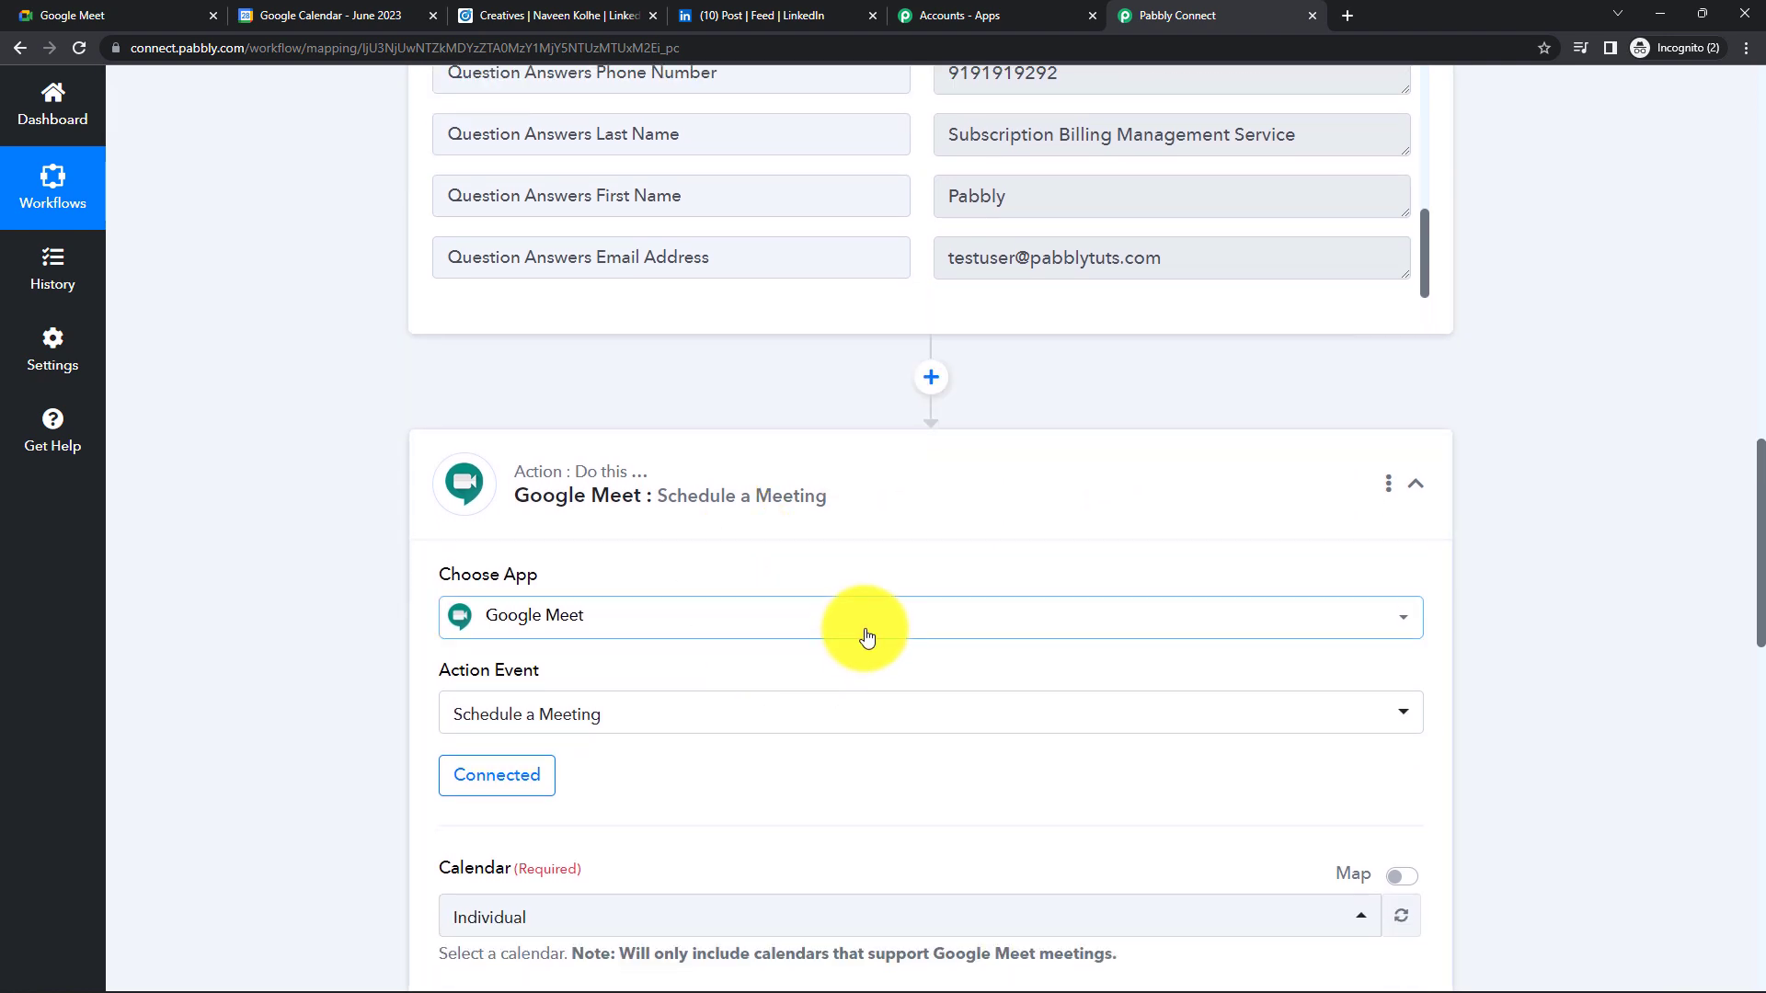
- Insert a Date/Time Formatter step using Modify Current Date above the Google Meet step
left_click(931, 381)
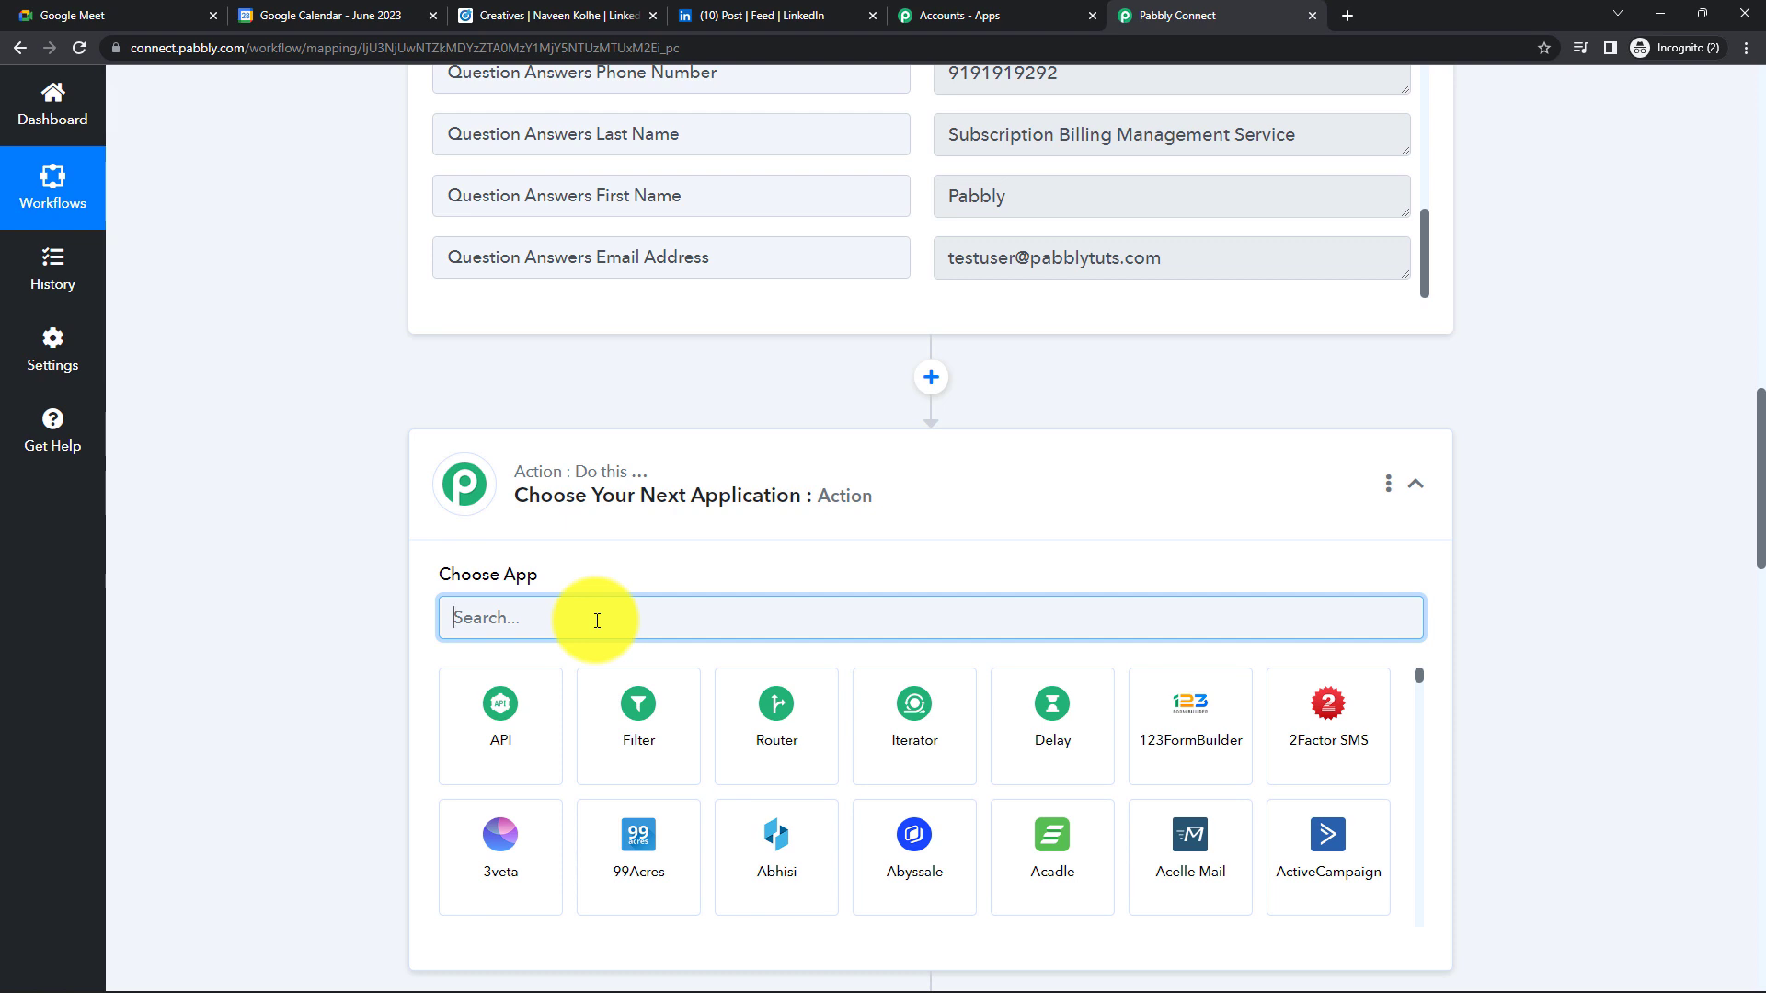
type("date")
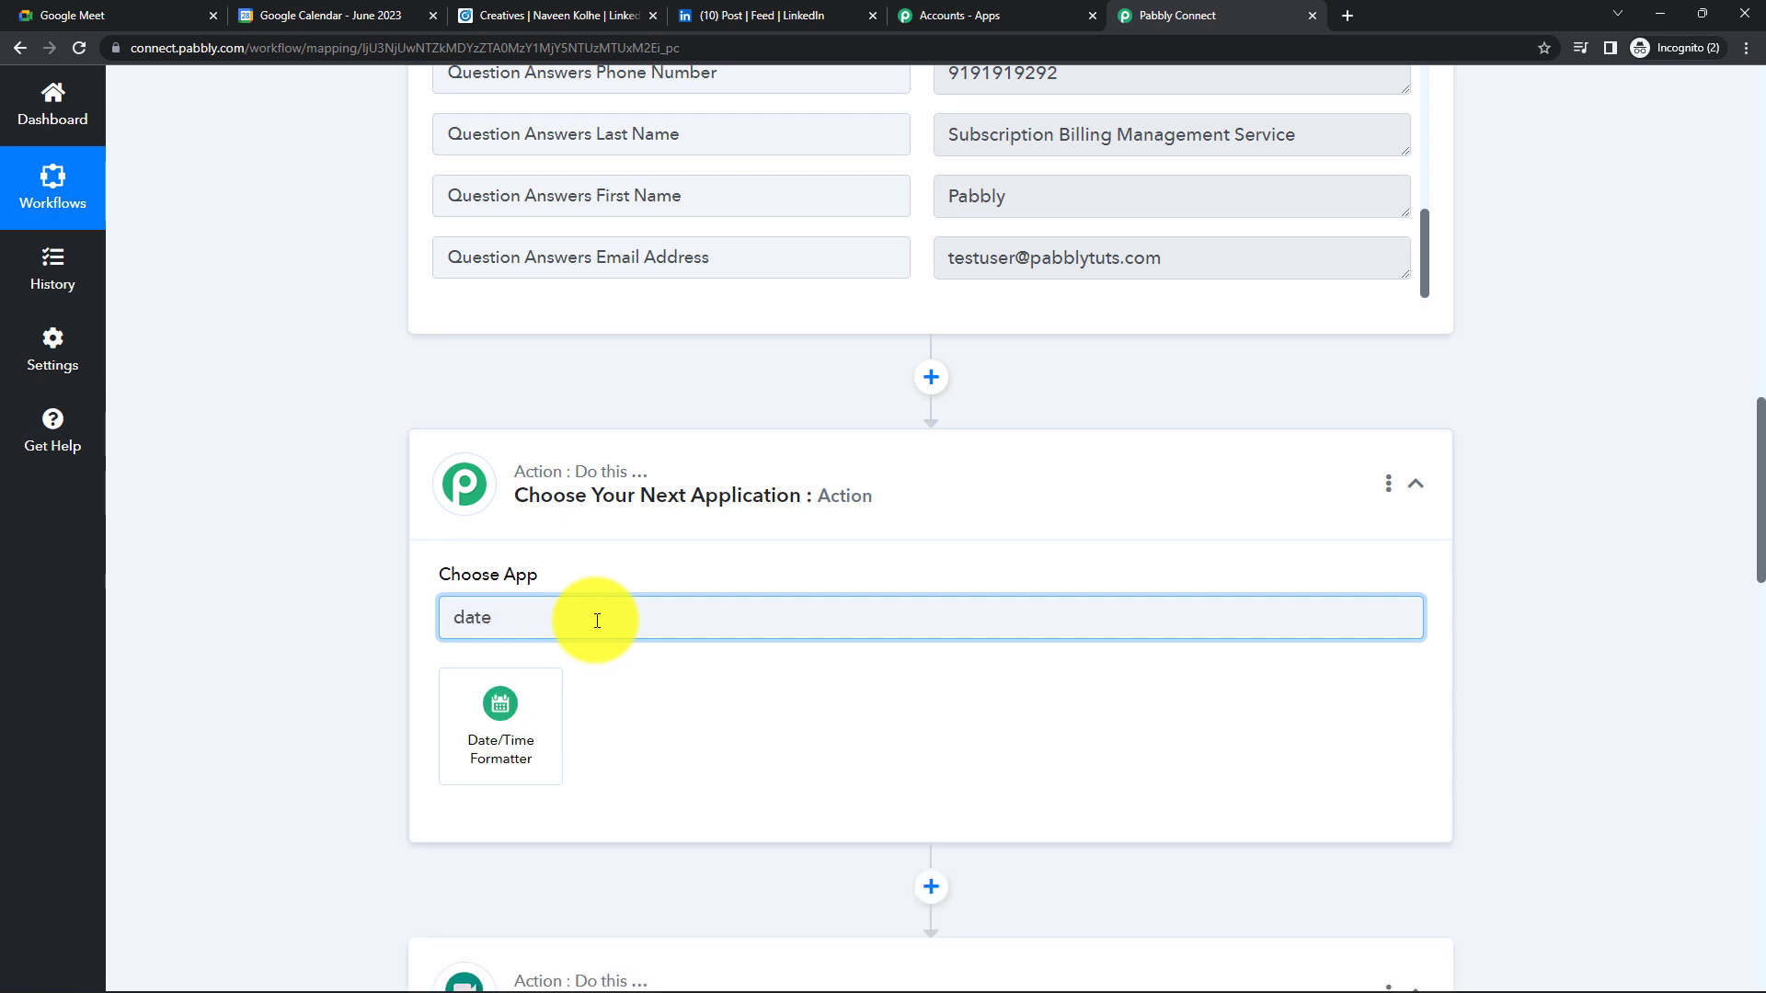
left_click(503, 740)
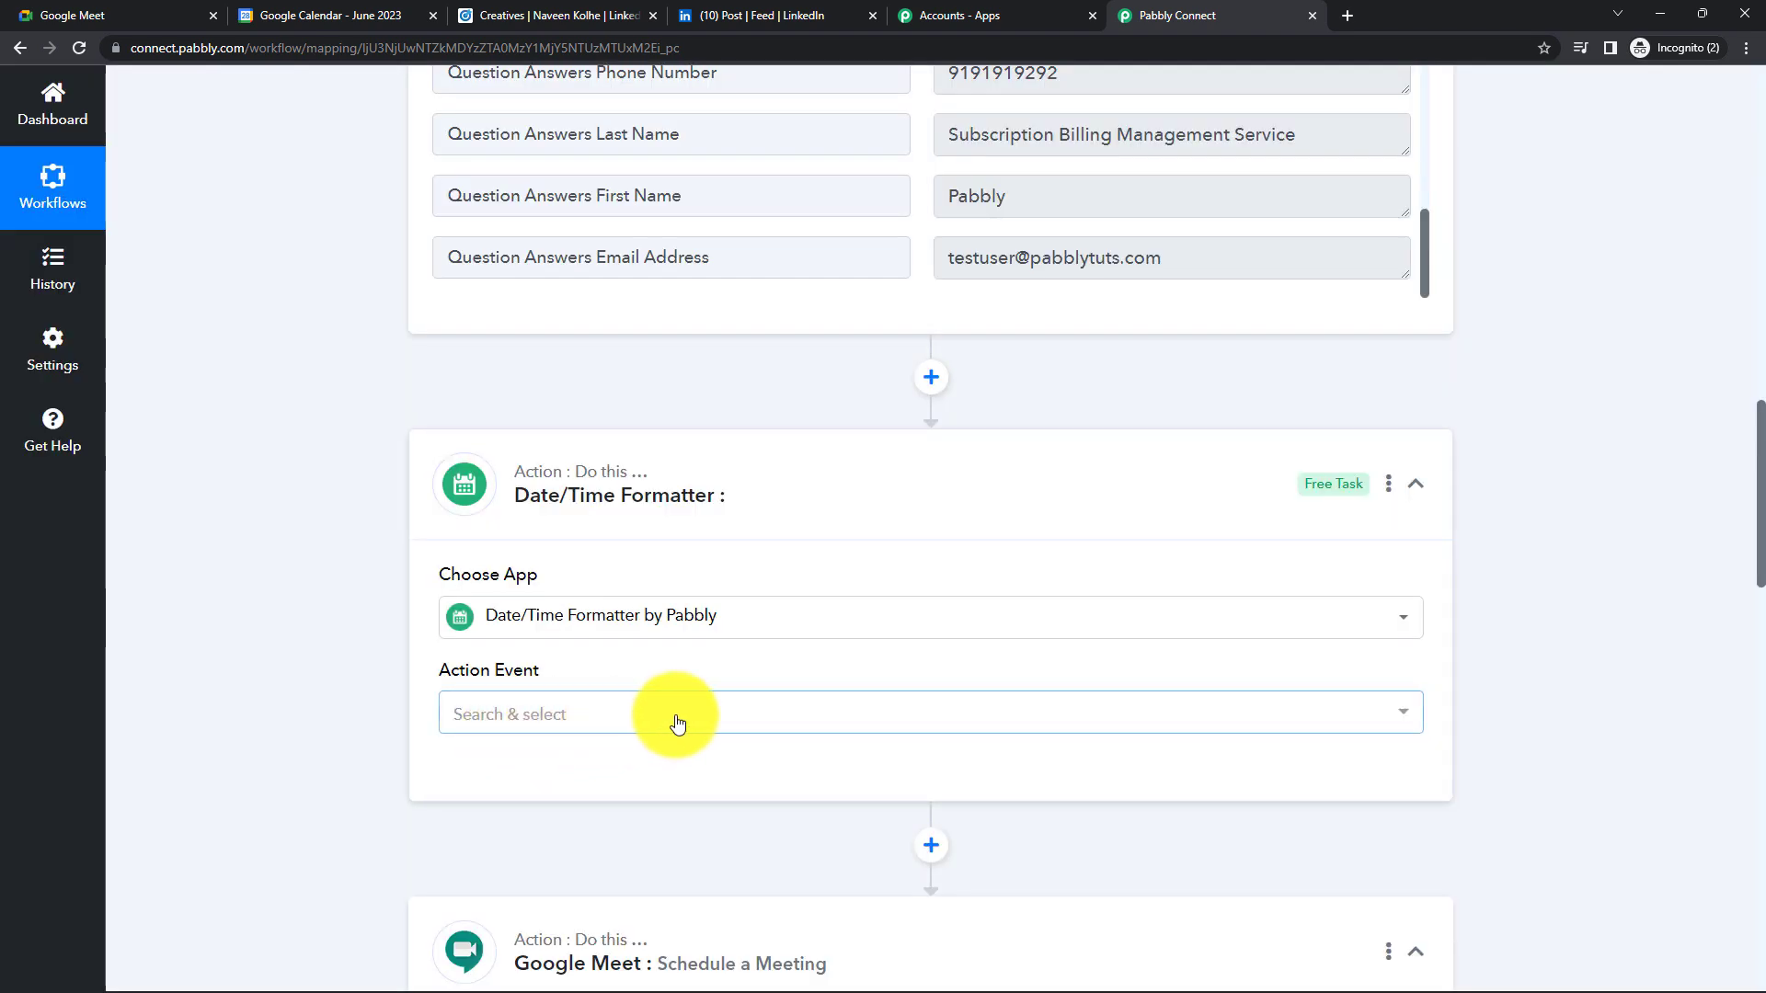
left_click(644, 714)
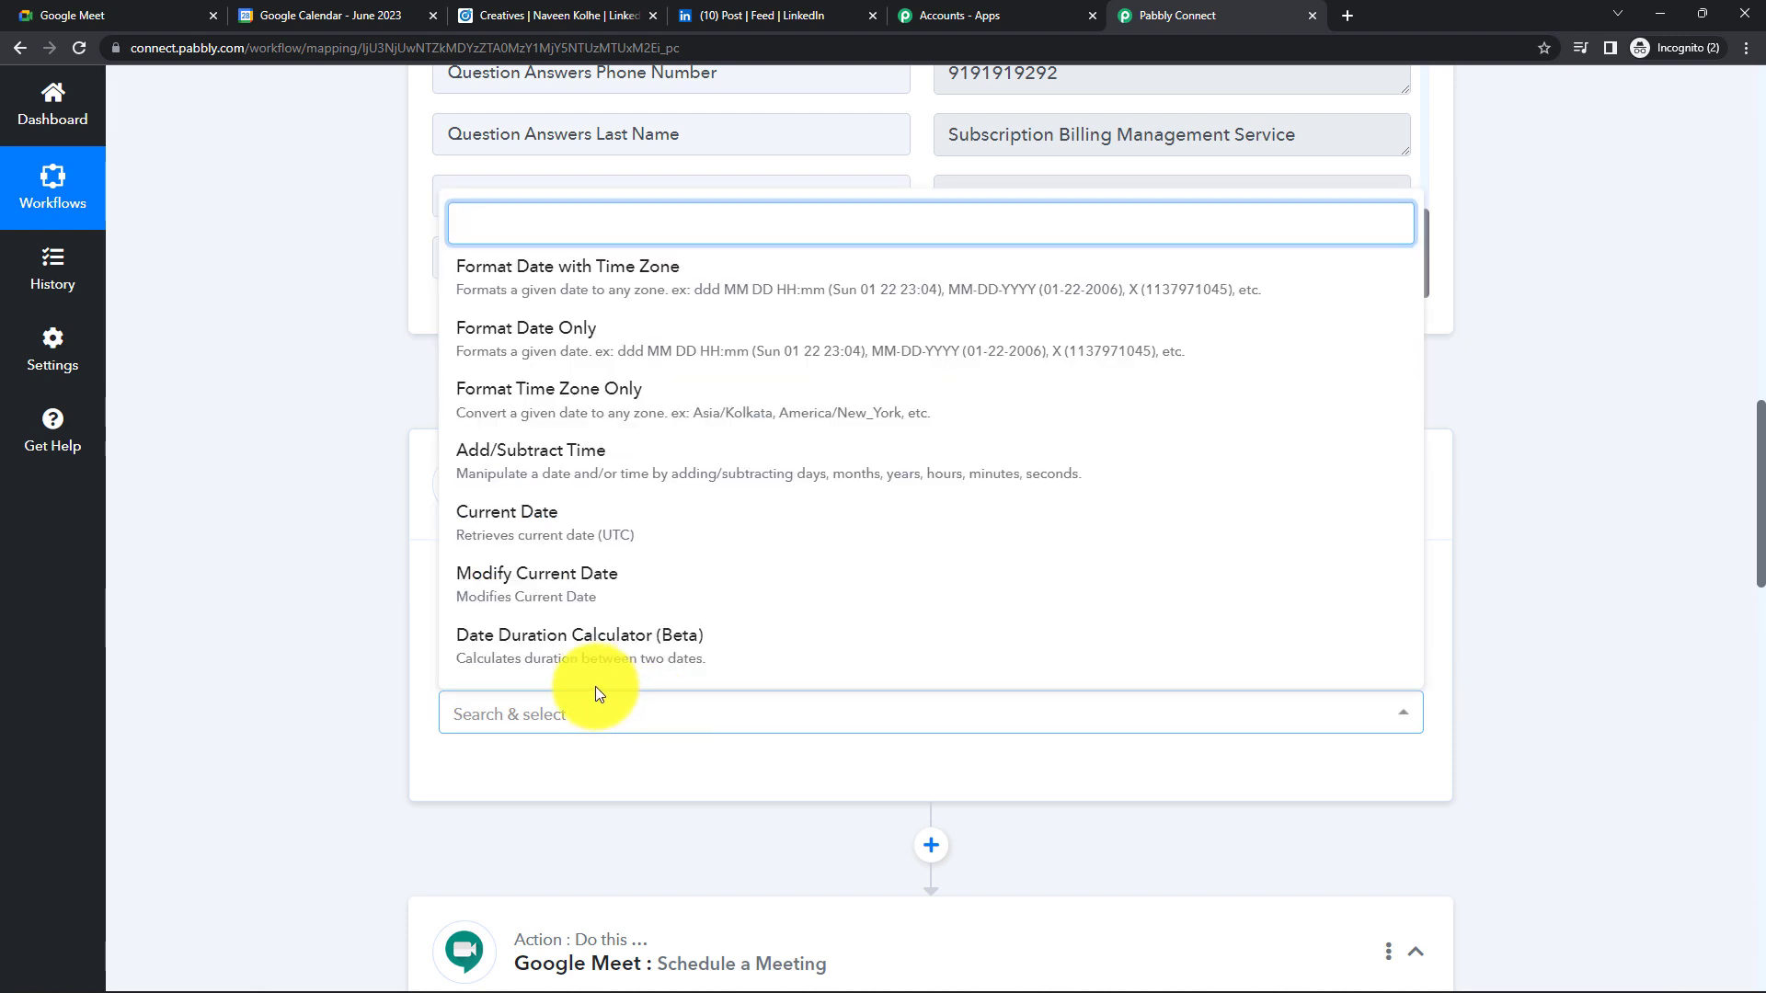
left_click(485, 594)
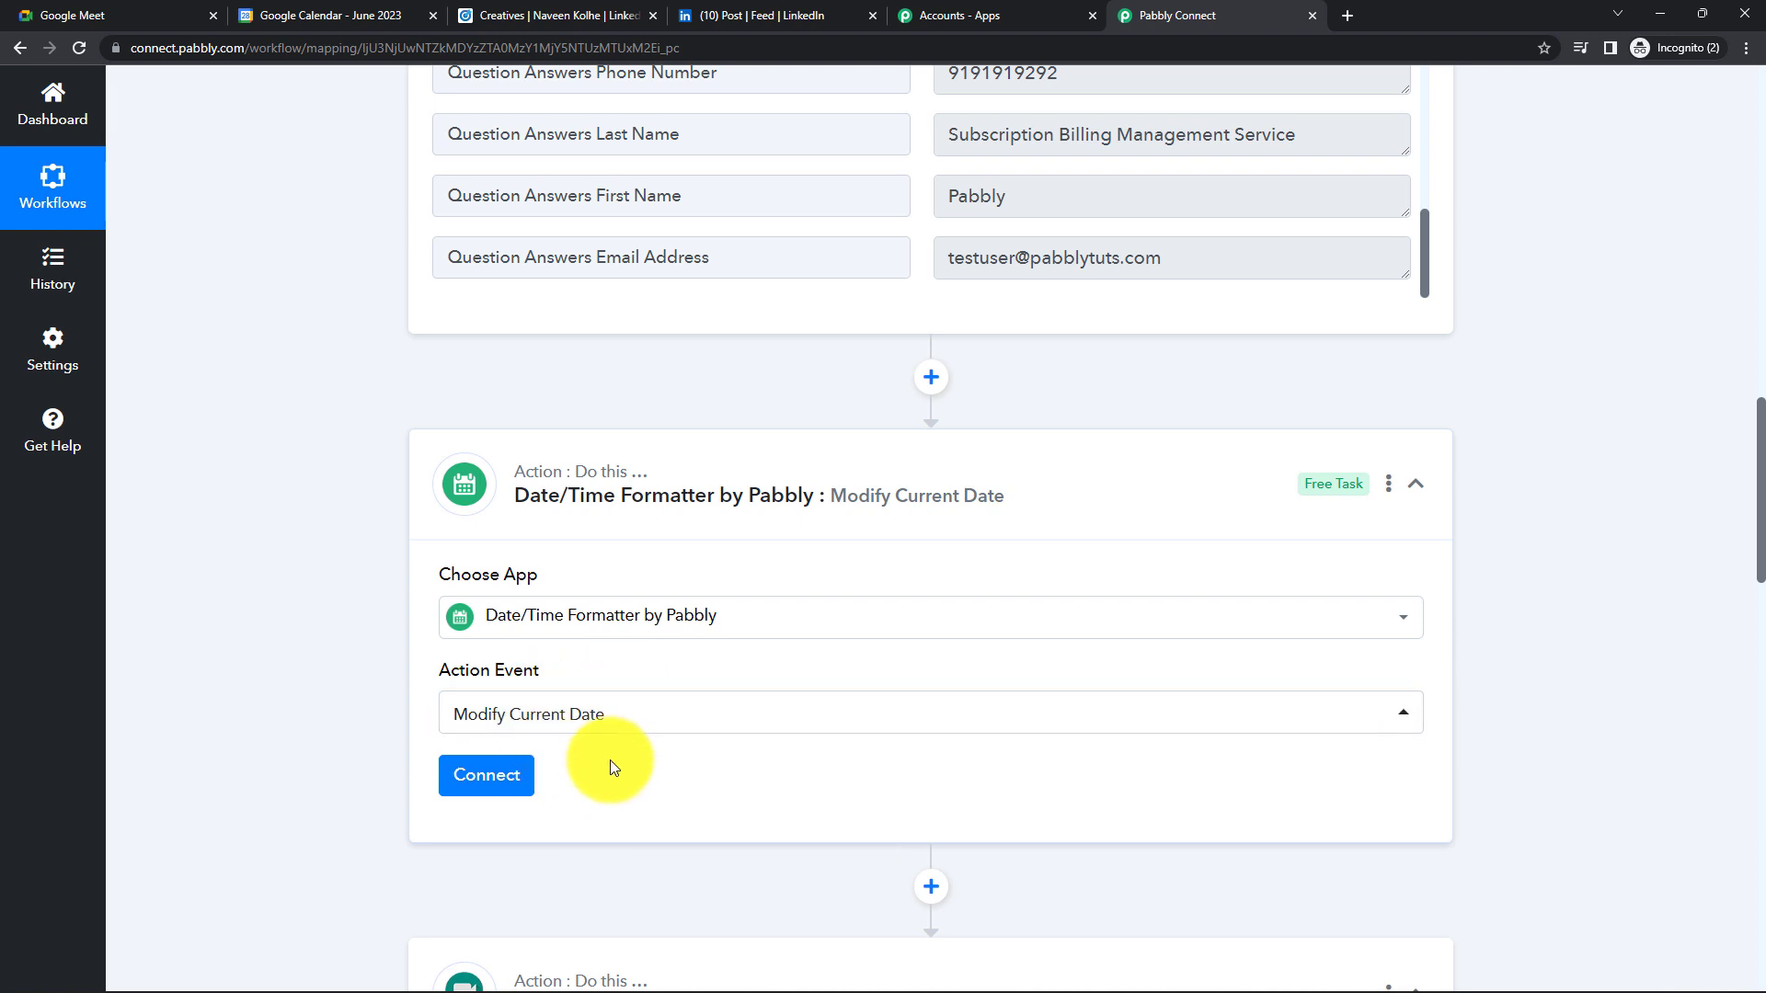
scroll(610, 760, "down", 1)
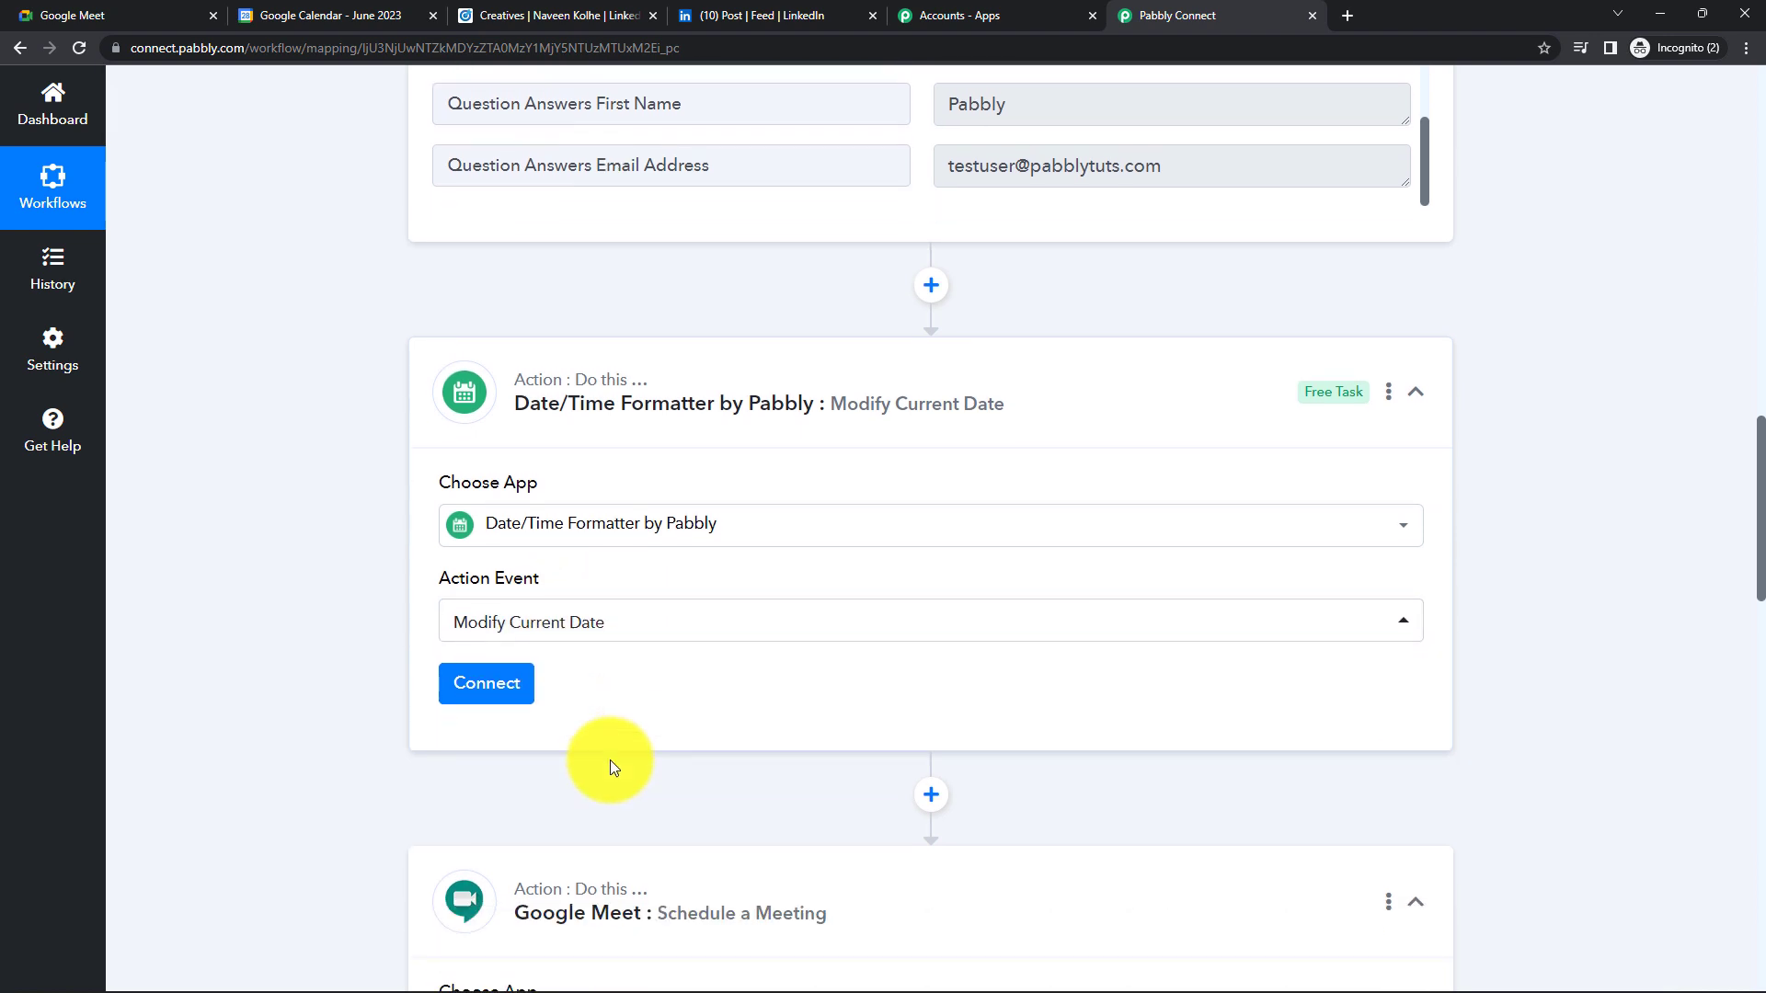
- Connect the formatter step and set its Date Format to YYYY-MM-DDTHH:mm:ssZ
left_click(480, 692)
scroll(681, 461, "down", 5)
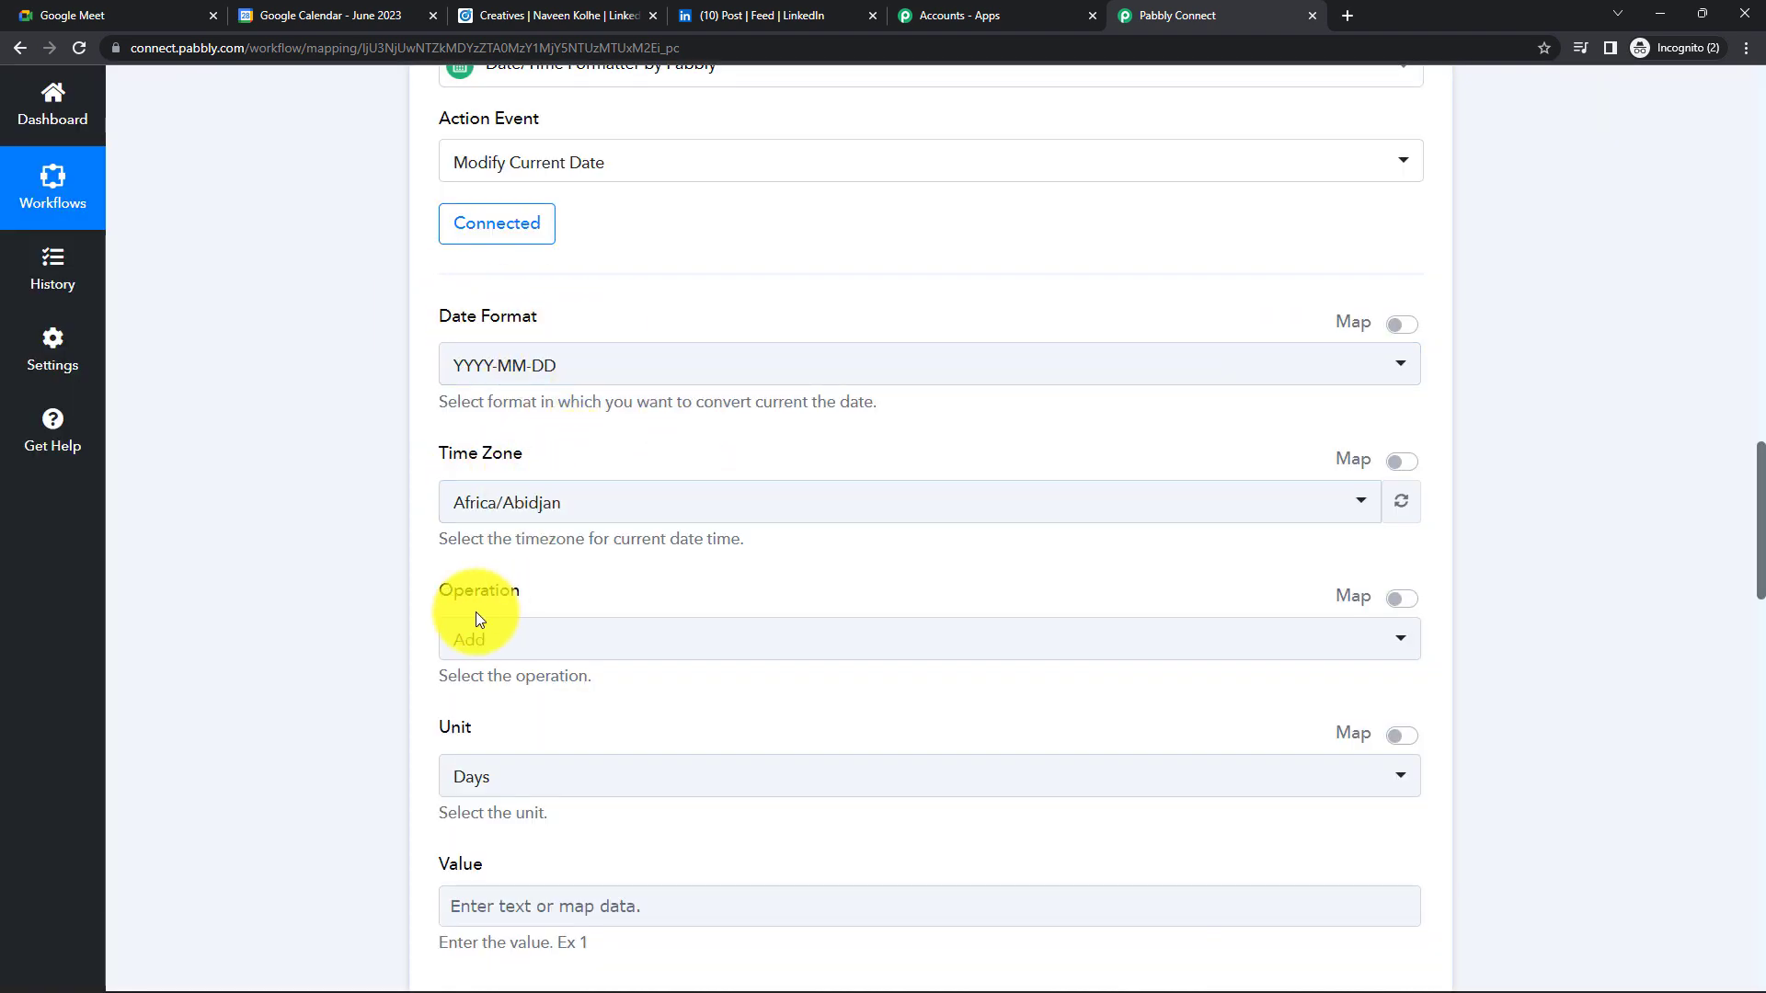
scroll(556, 611, "up", 1)
scroll(552, 721, "down", 3)
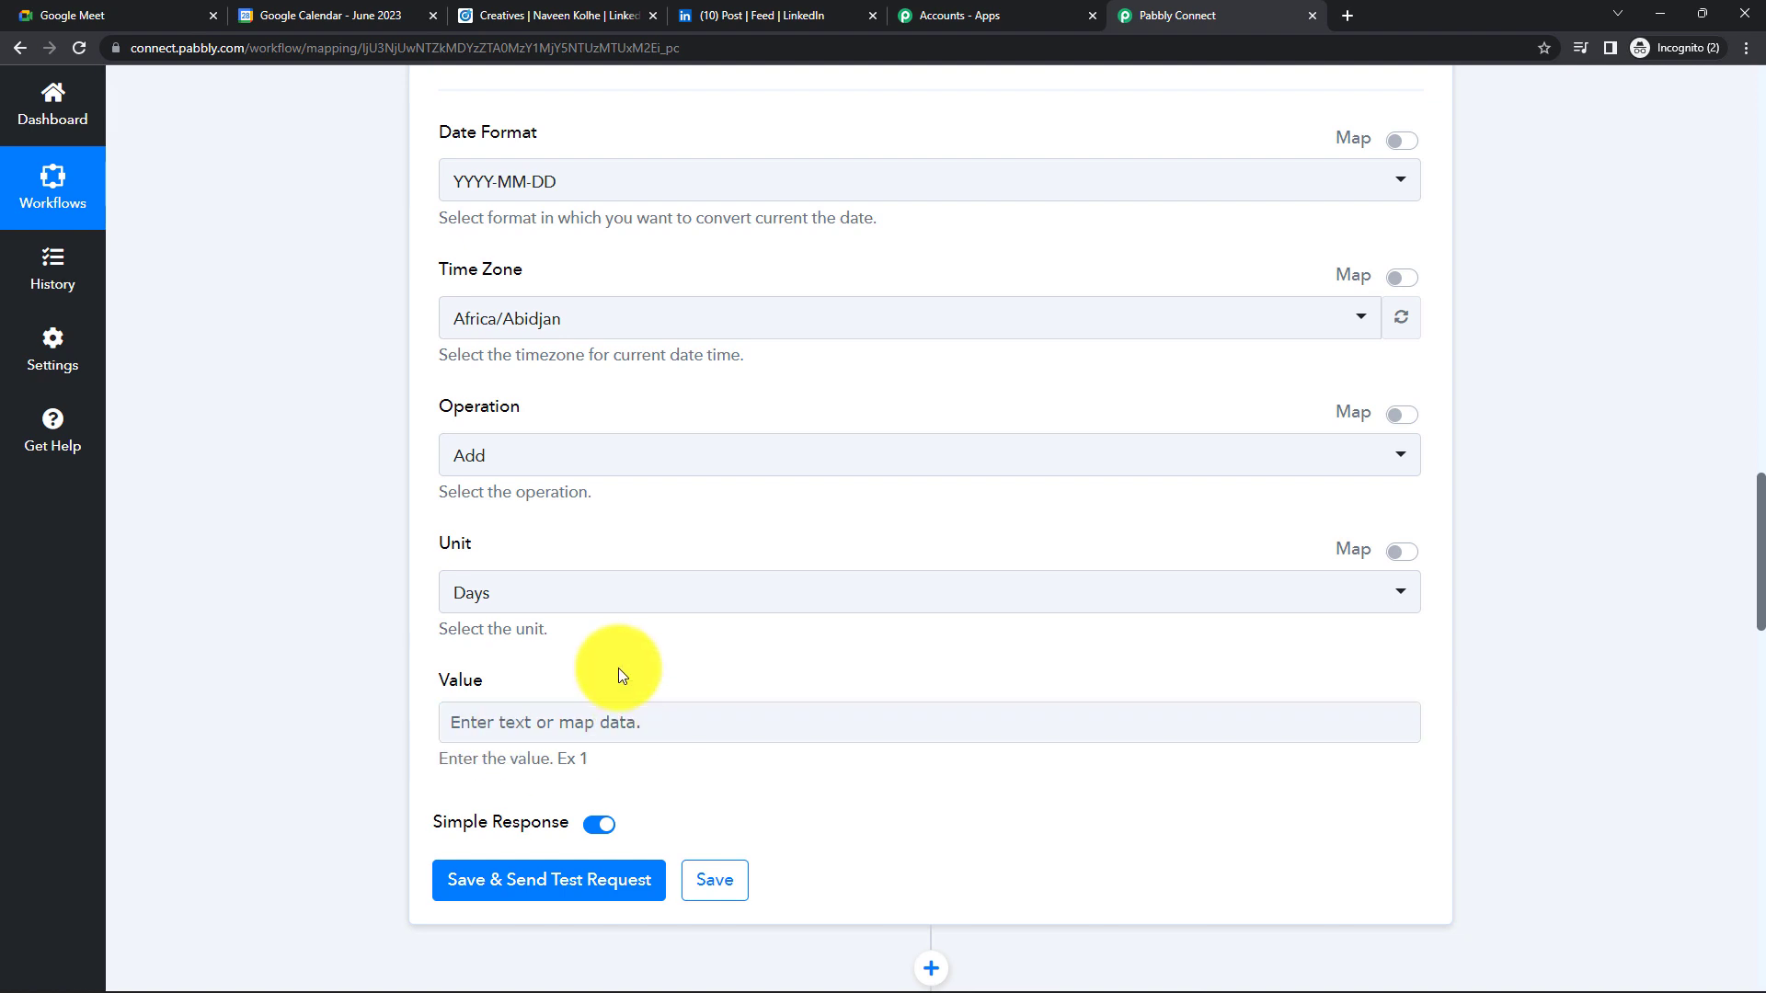
scroll(626, 644, "up", 3)
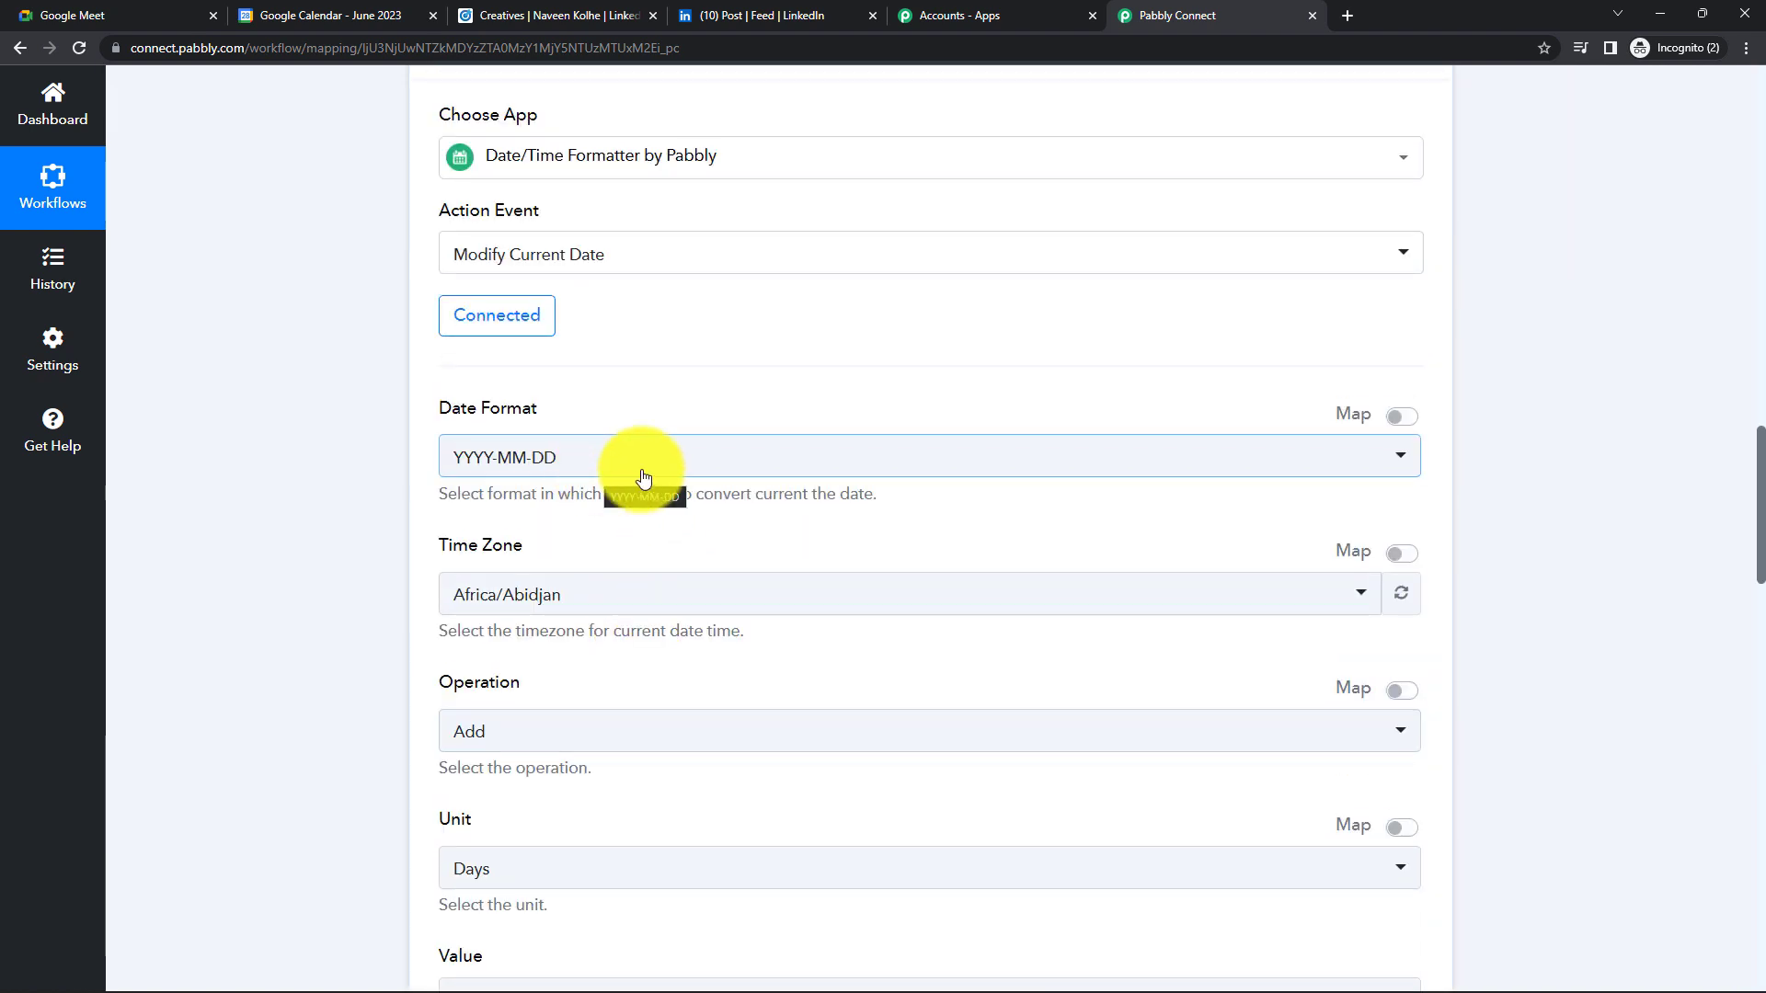
left_click(668, 475)
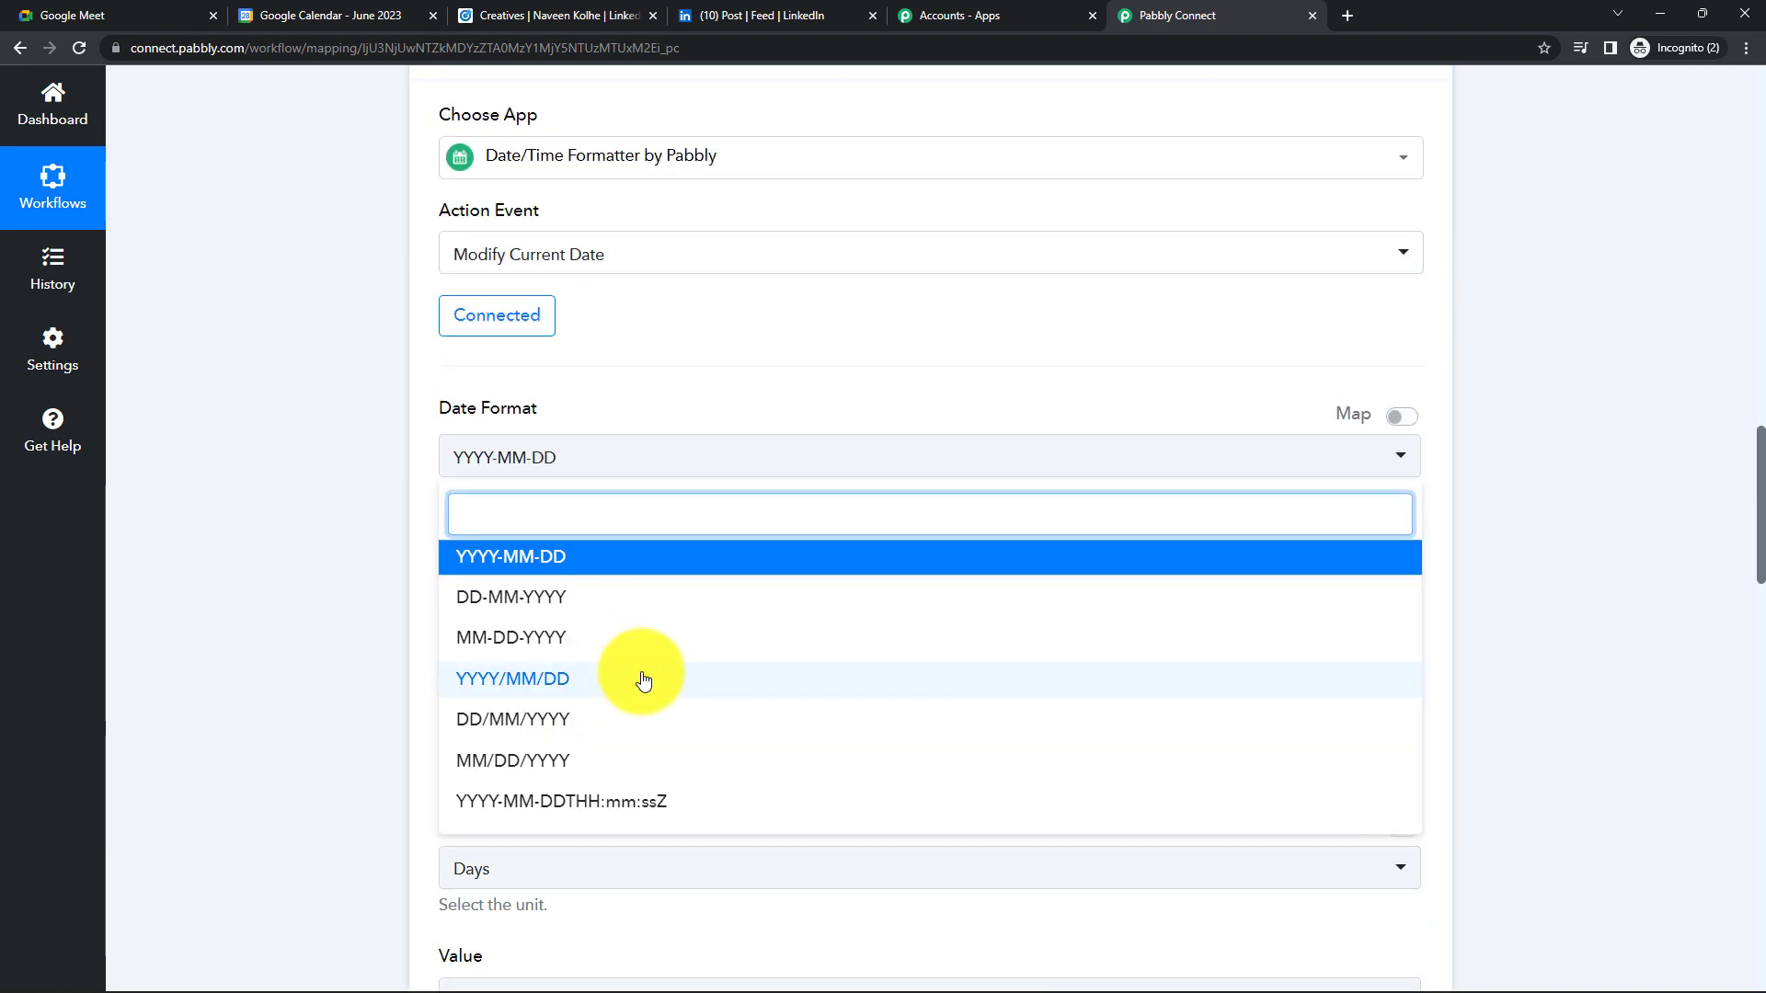
scroll(648, 736, "down", 1)
left_click(638, 716)
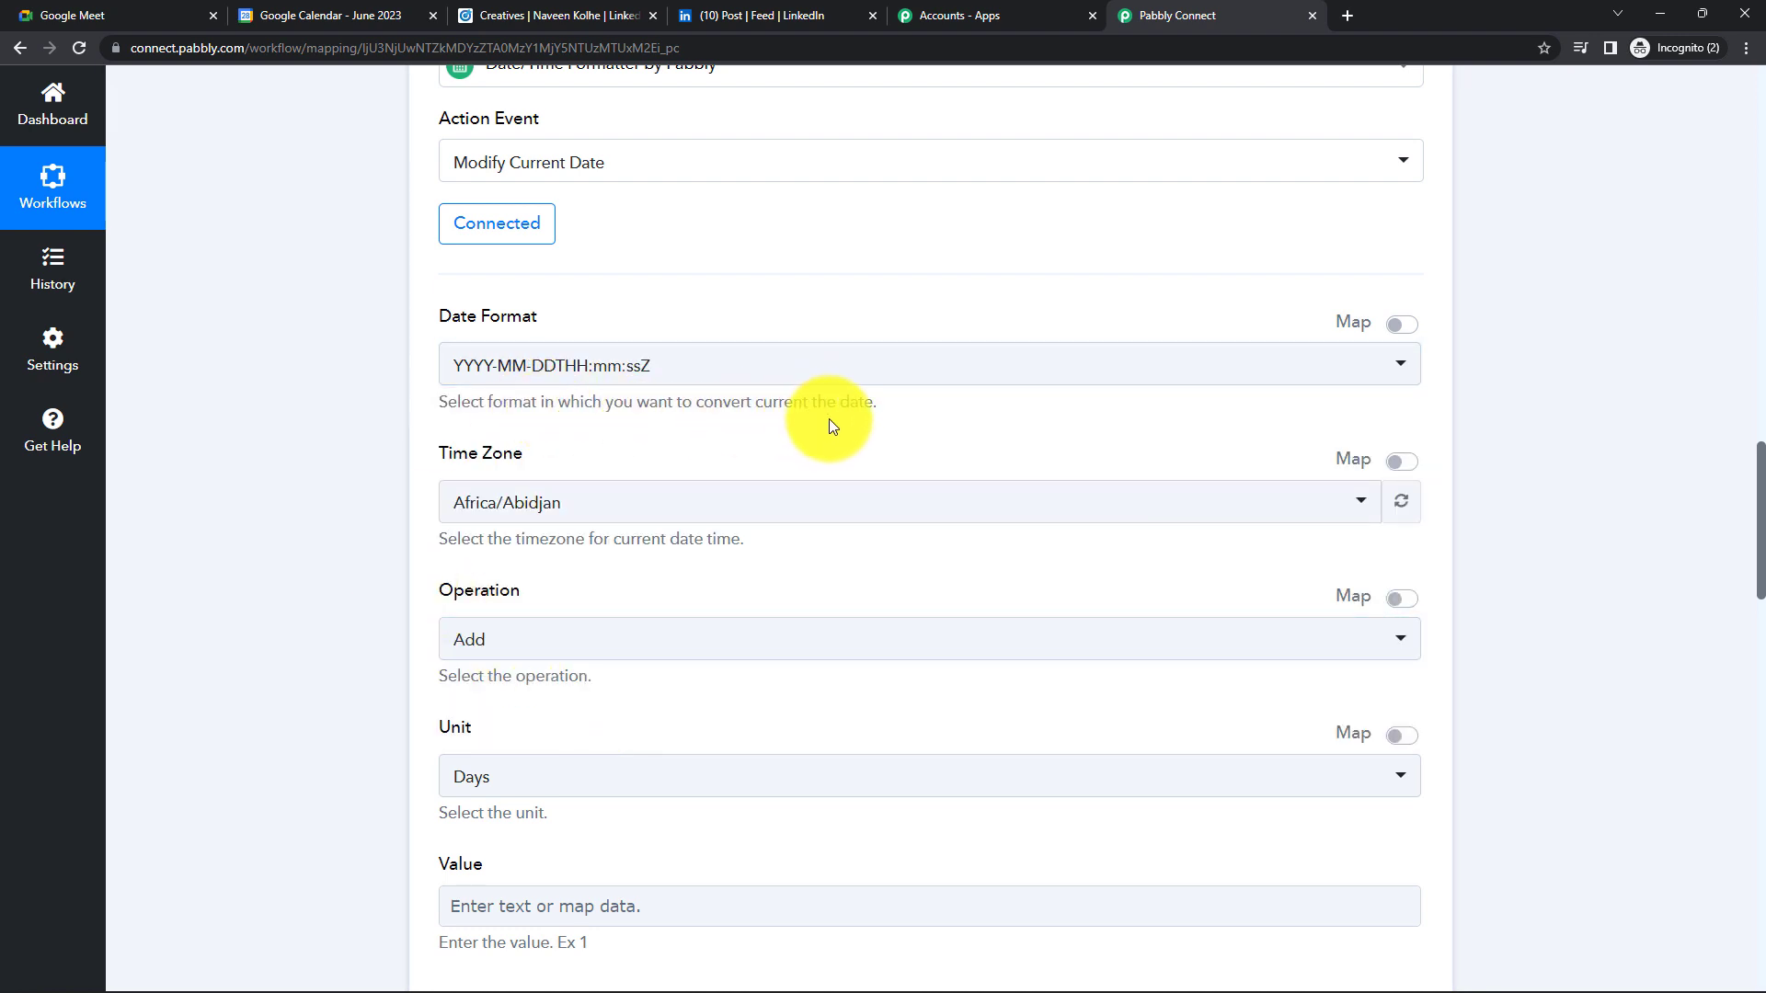
scroll(835, 425, "down", 13)
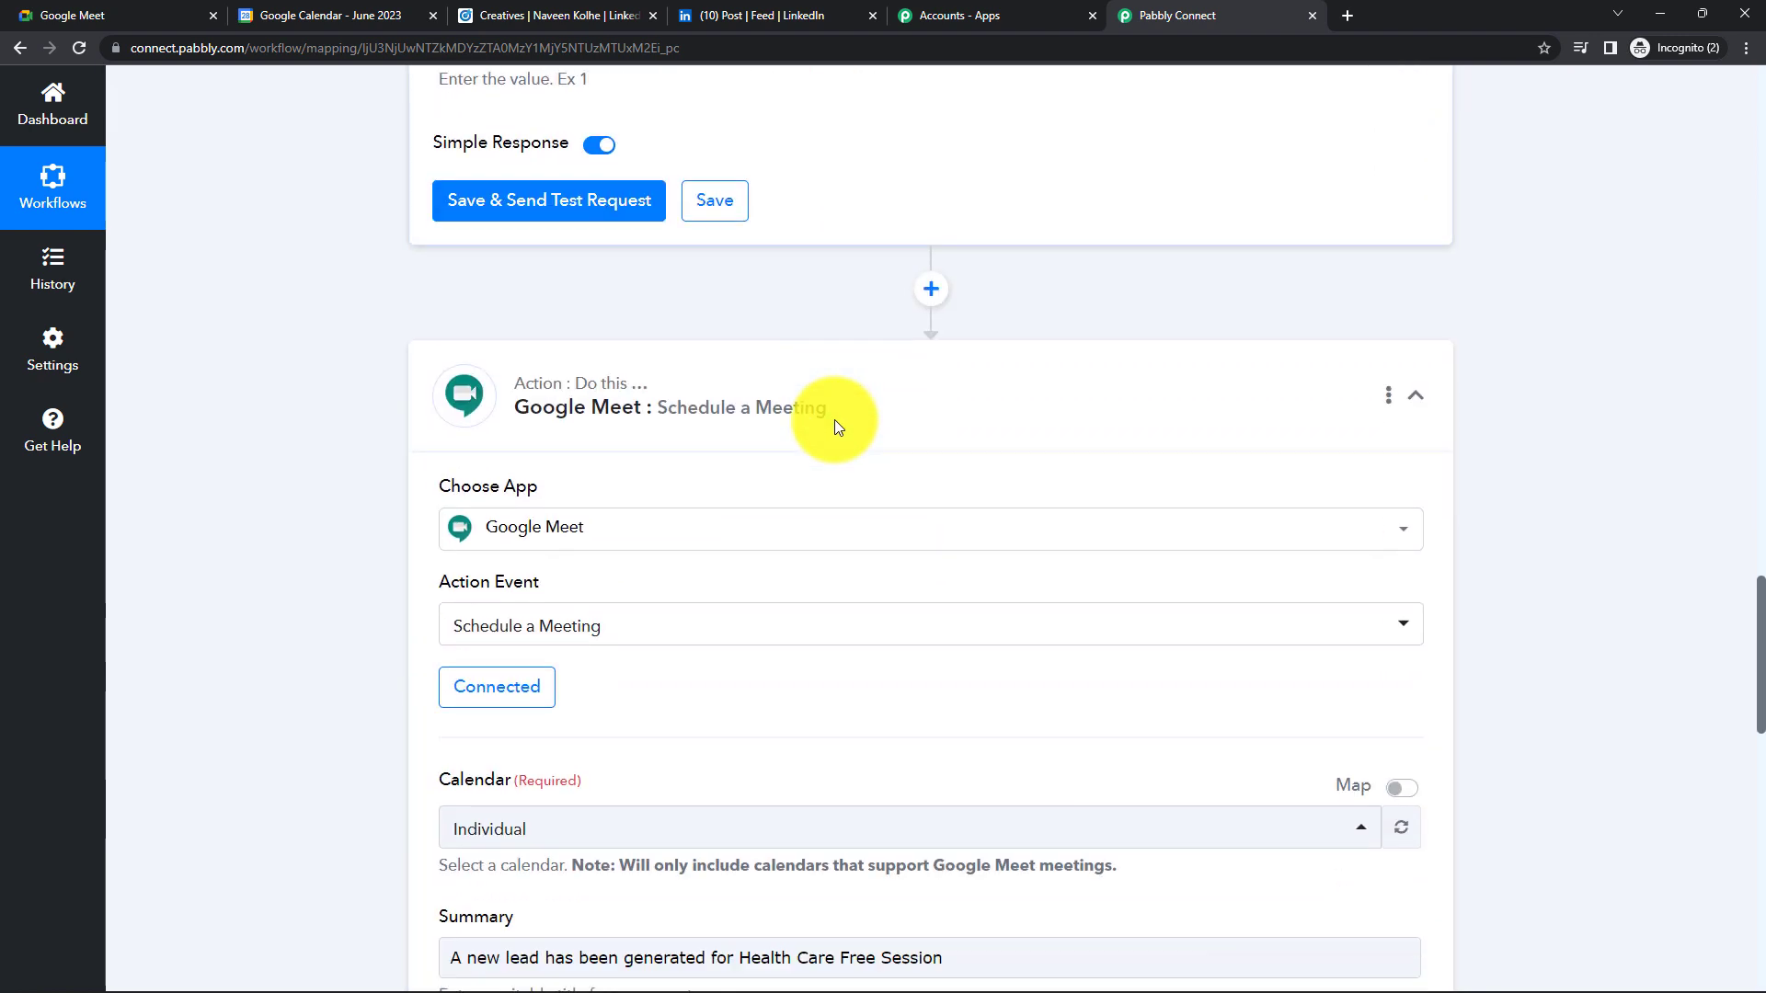
scroll(835, 419, "down", 4)
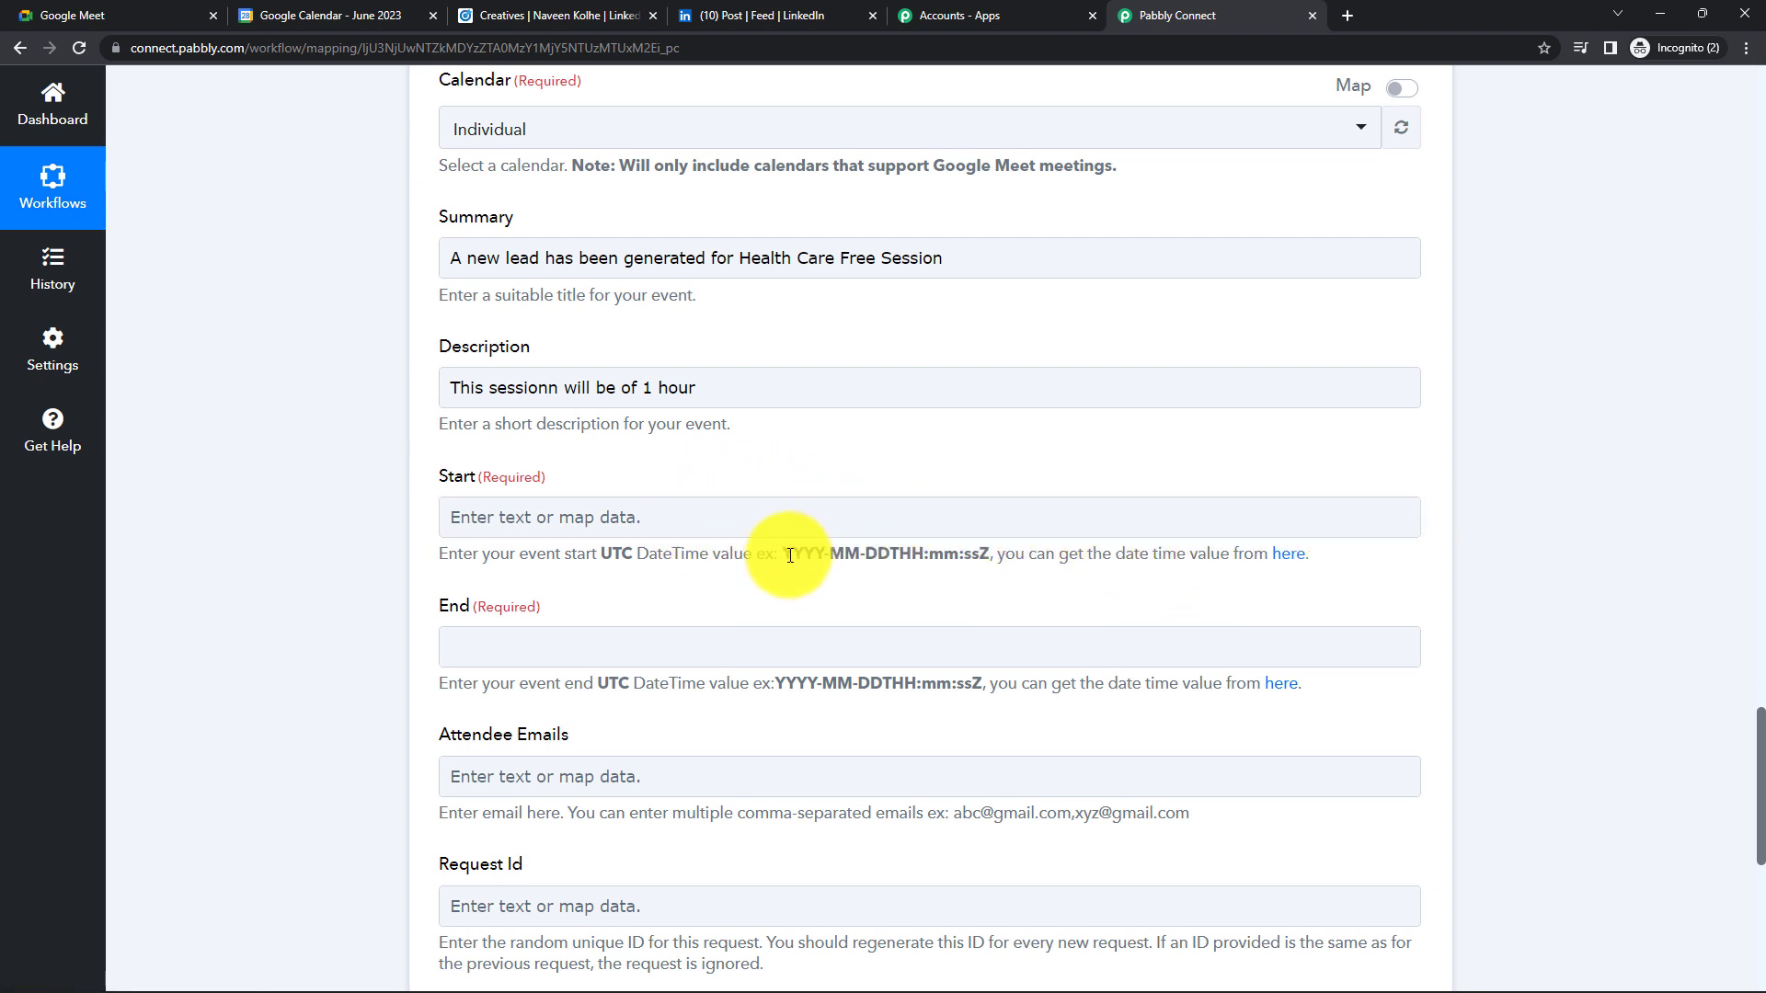
left_click_drag(785, 554, 989, 552)
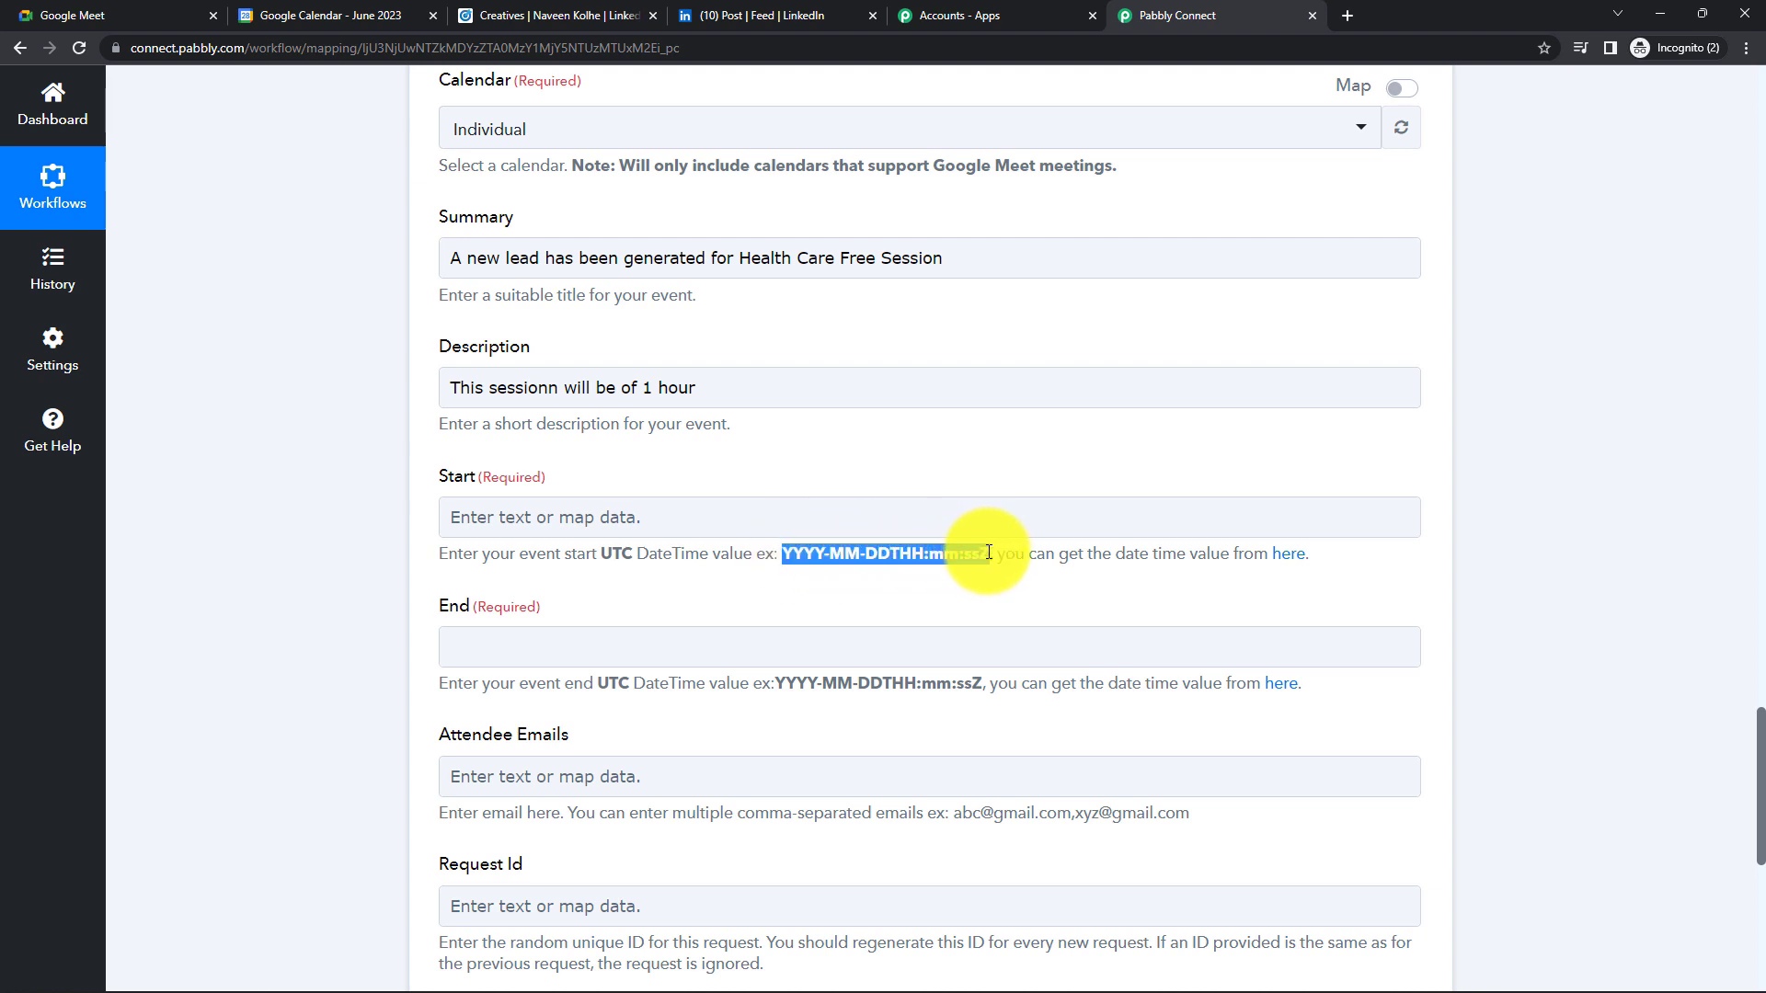
left_click(891, 555)
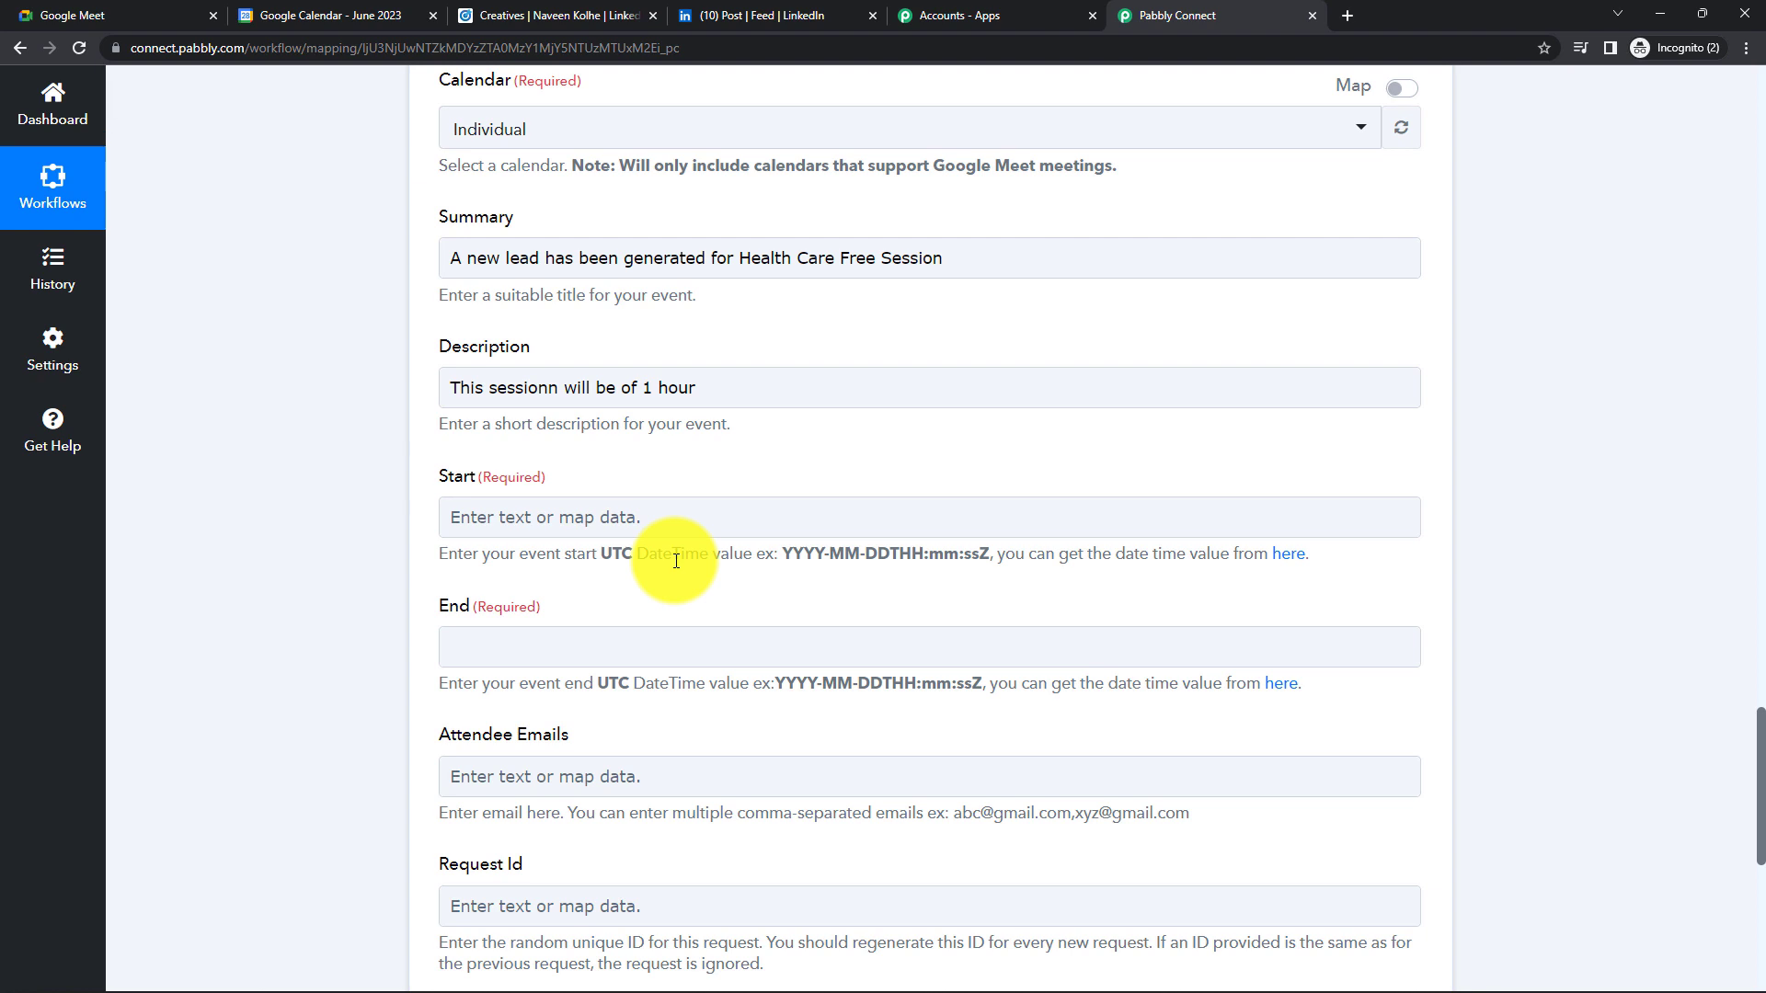
scroll(676, 561, "up", 1)
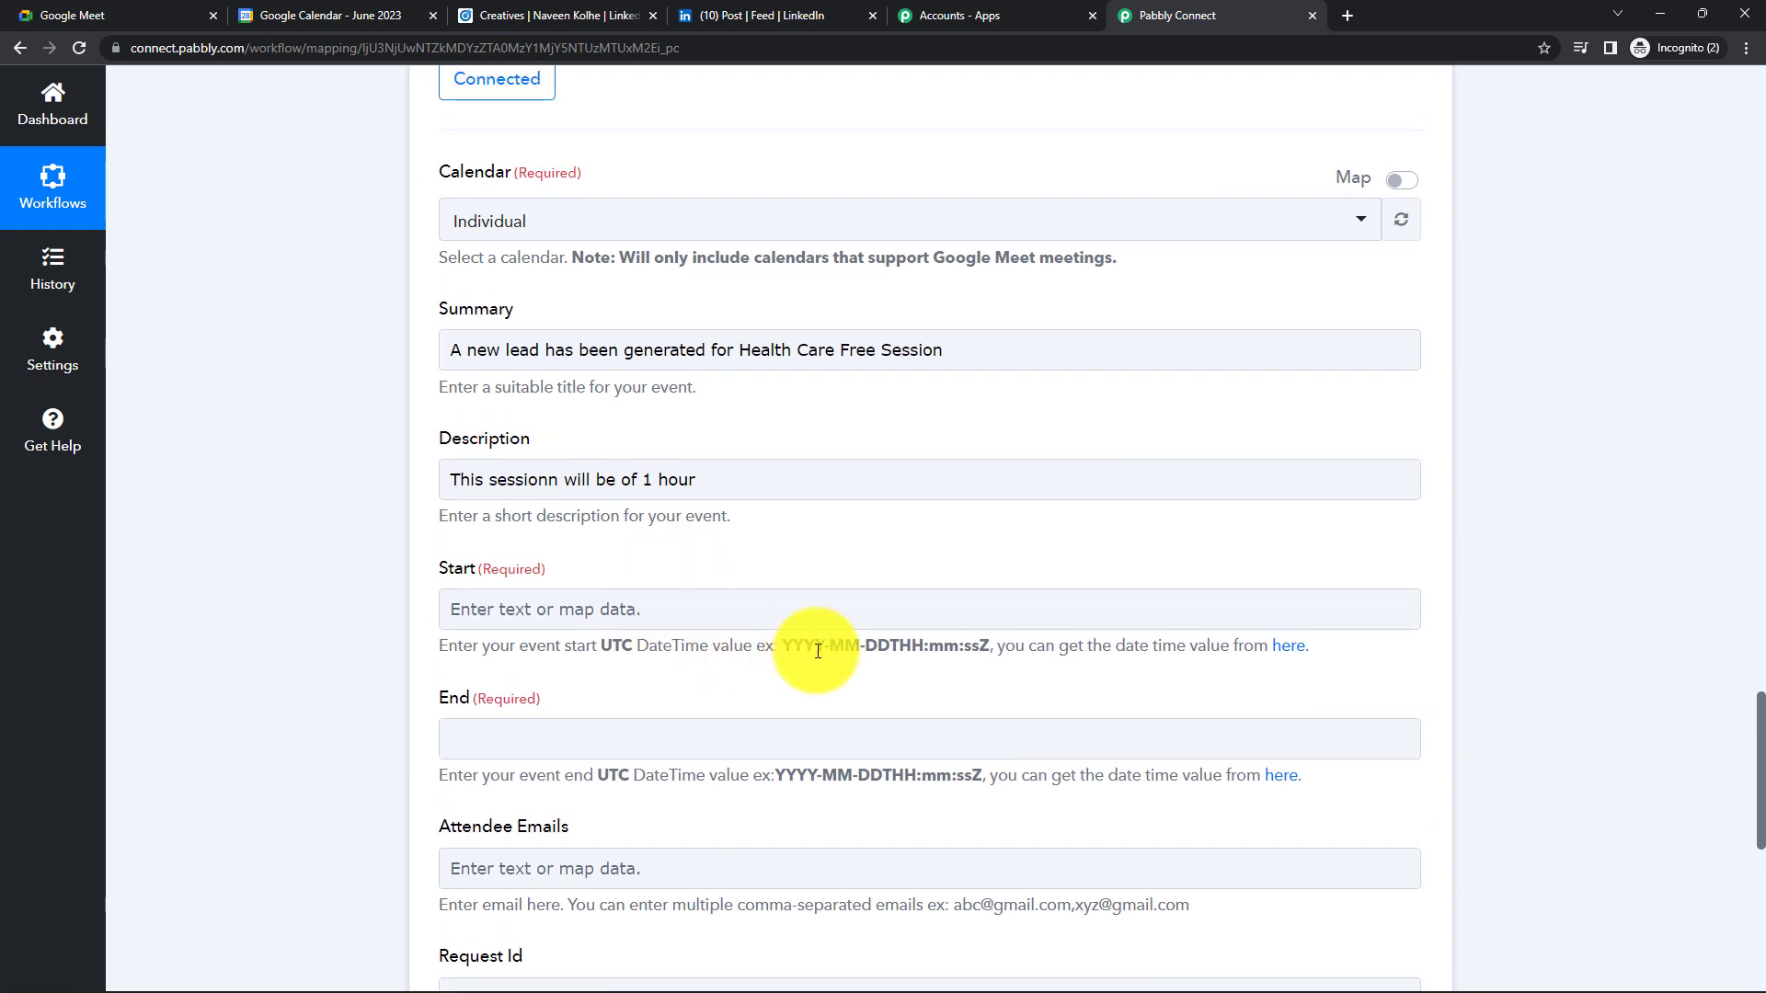
scroll(858, 664, "up", 15)
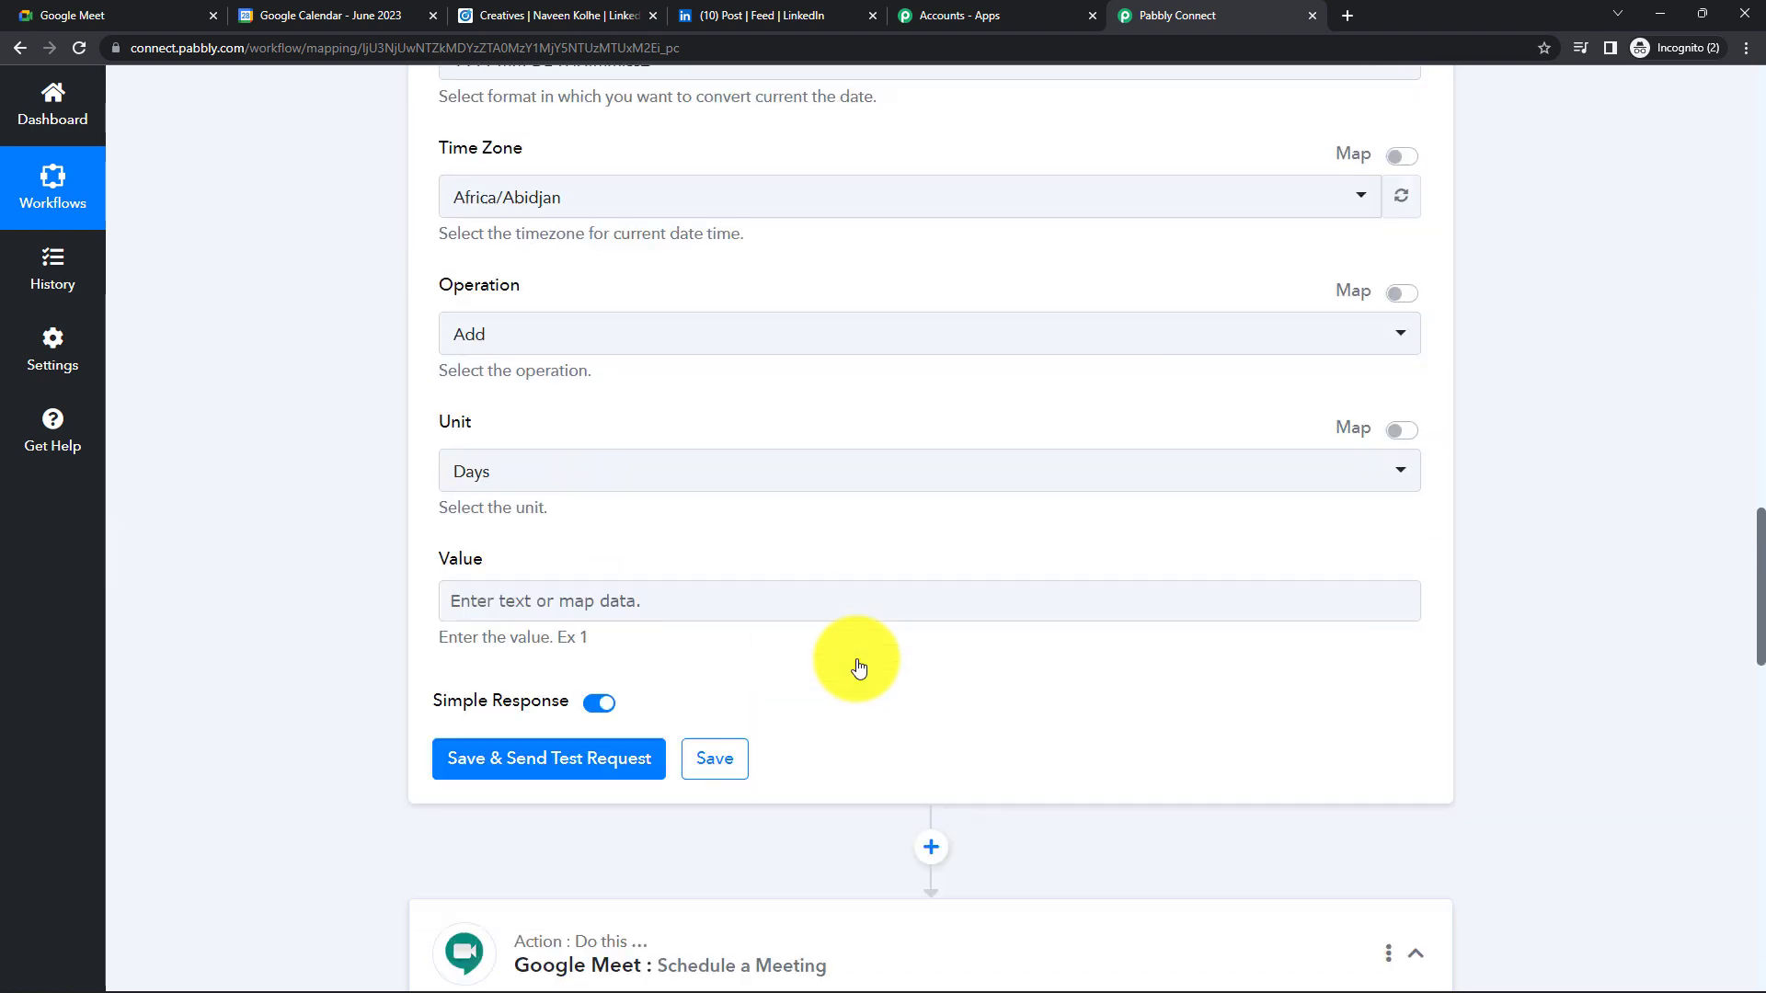
- Set the step's Time Zone to Asia/Kolkata
left_click(650, 545)
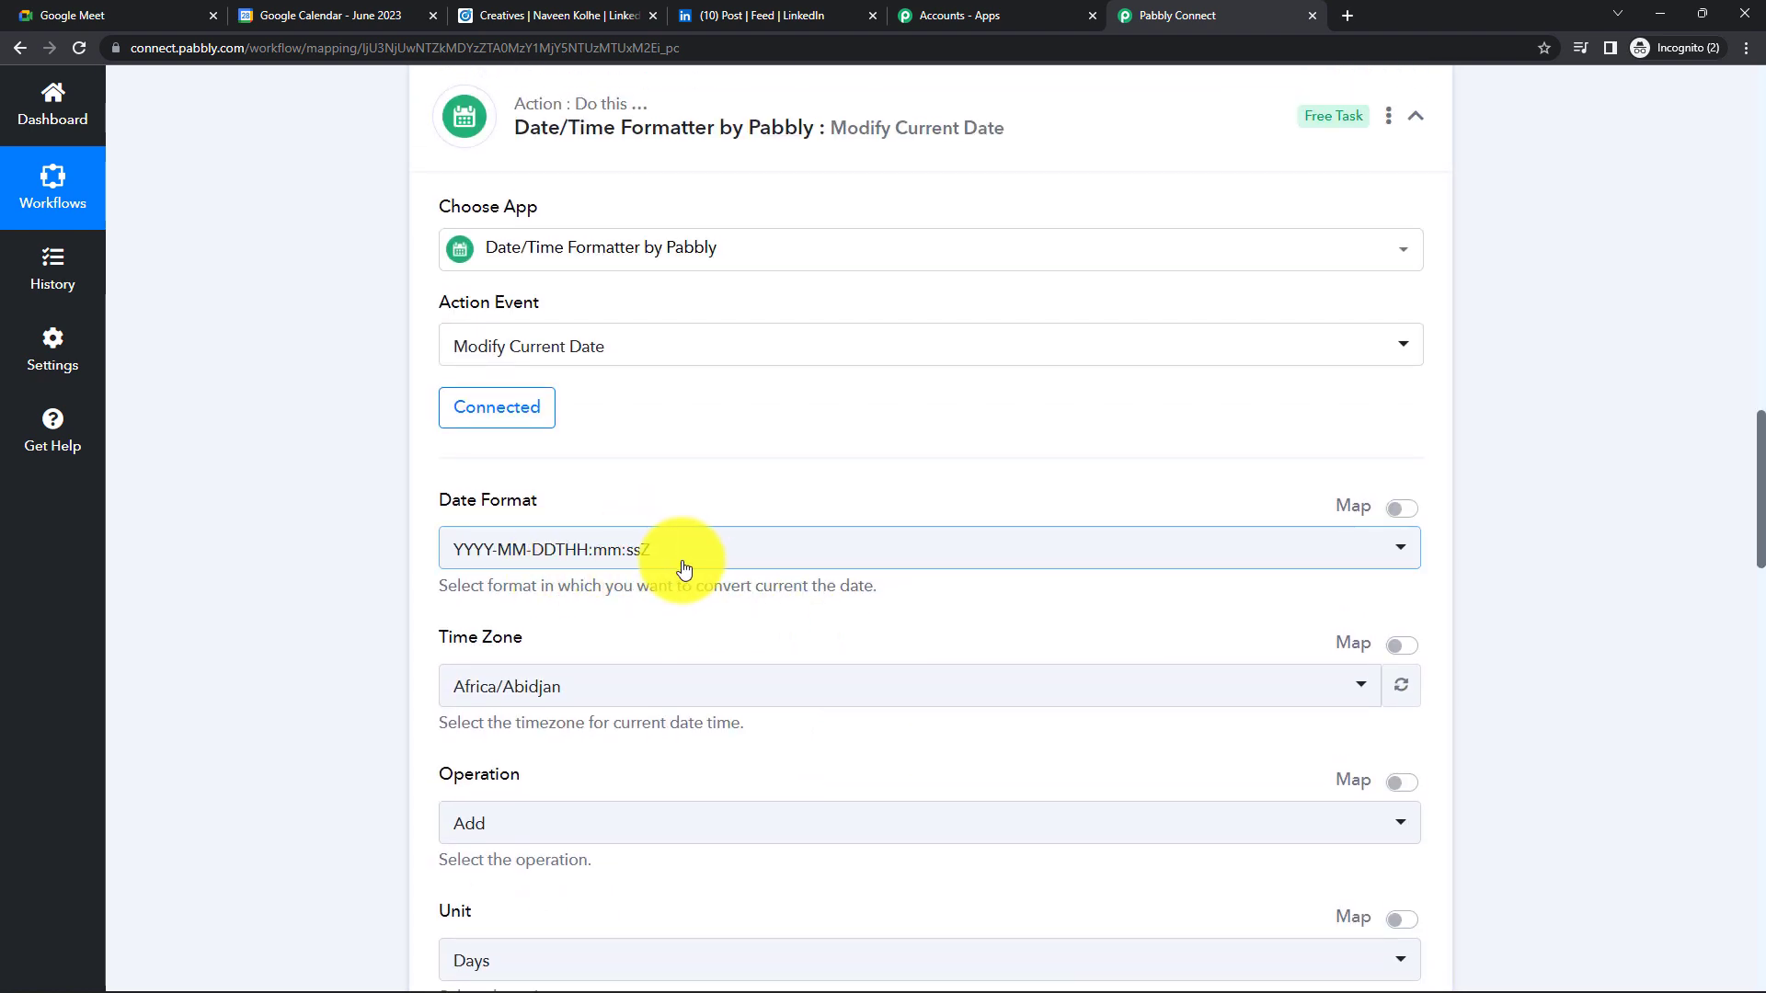
scroll(681, 567, "down", 2)
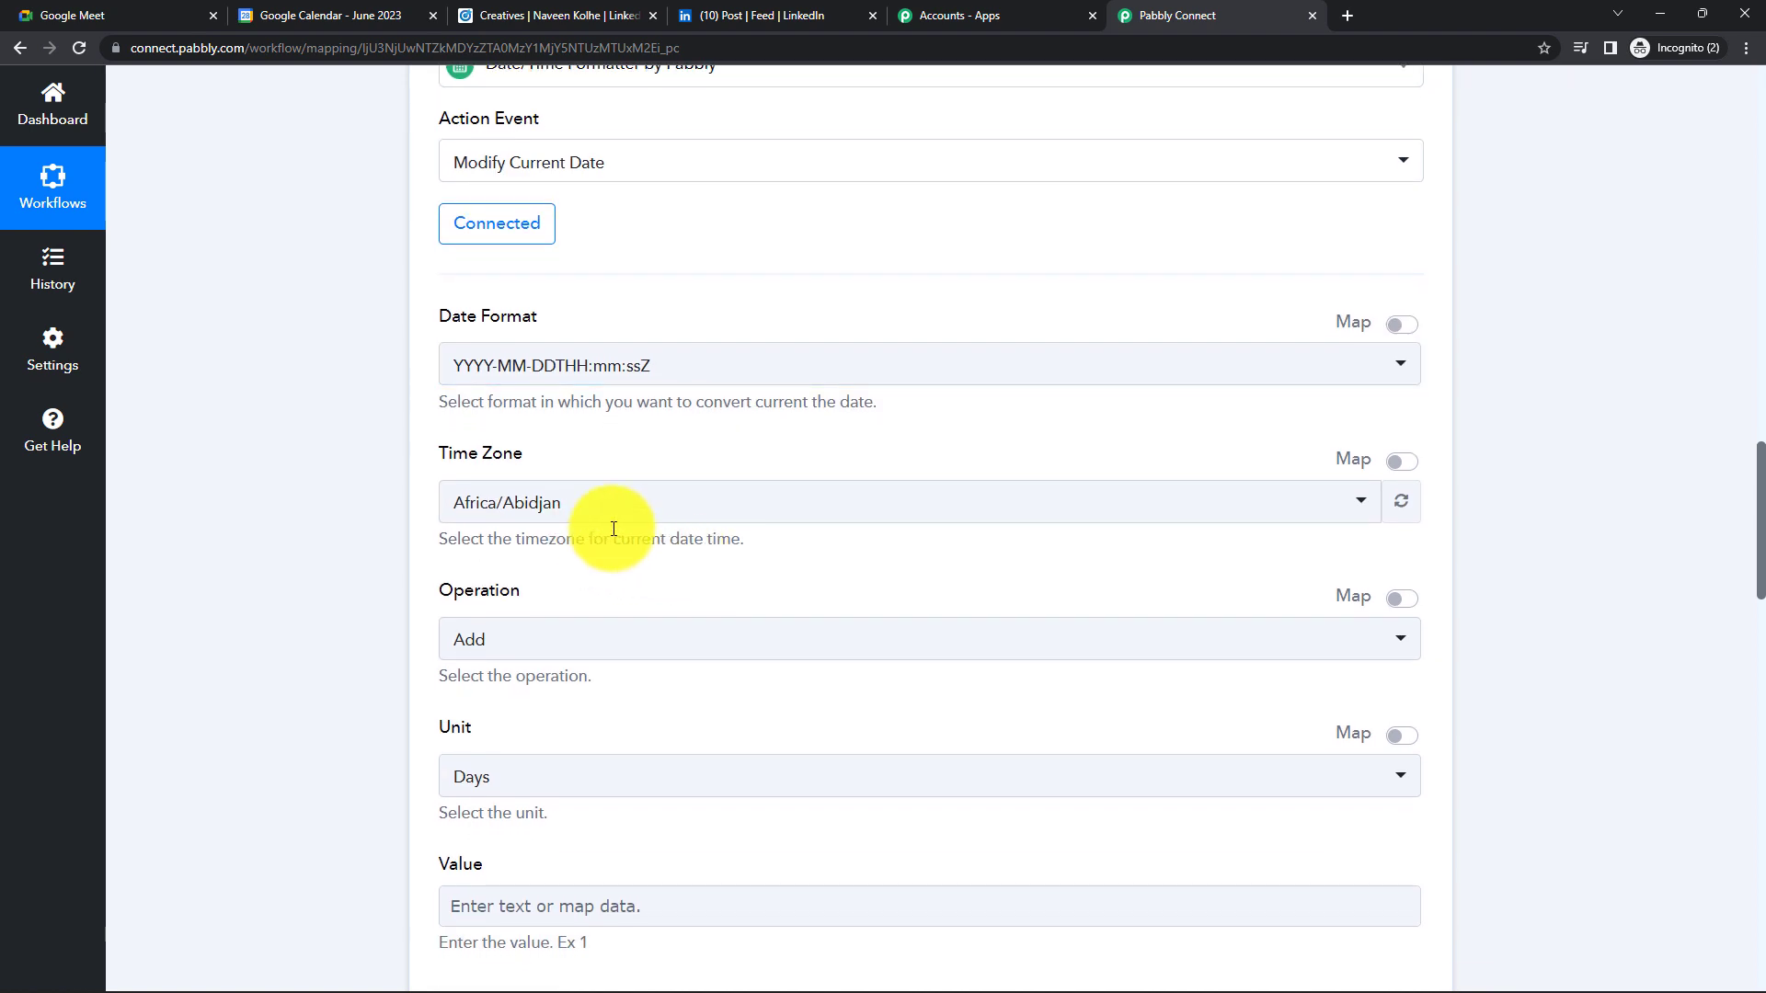
left_click(640, 518)
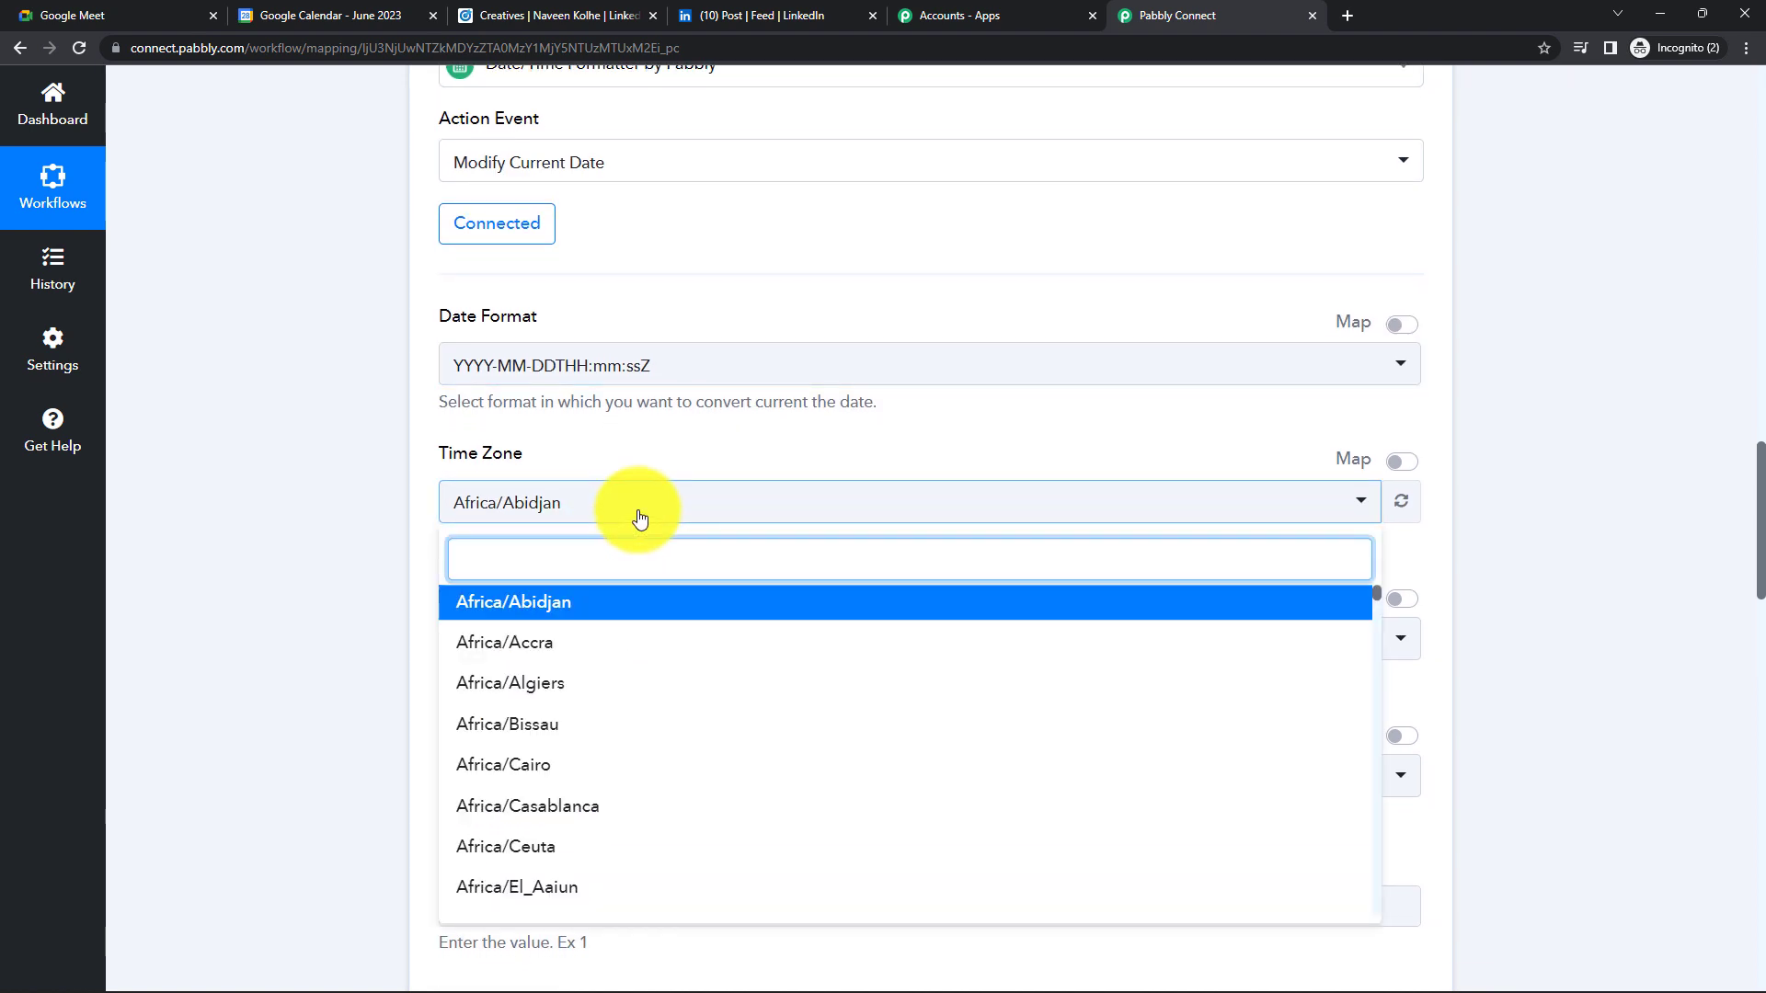
type("Asia")
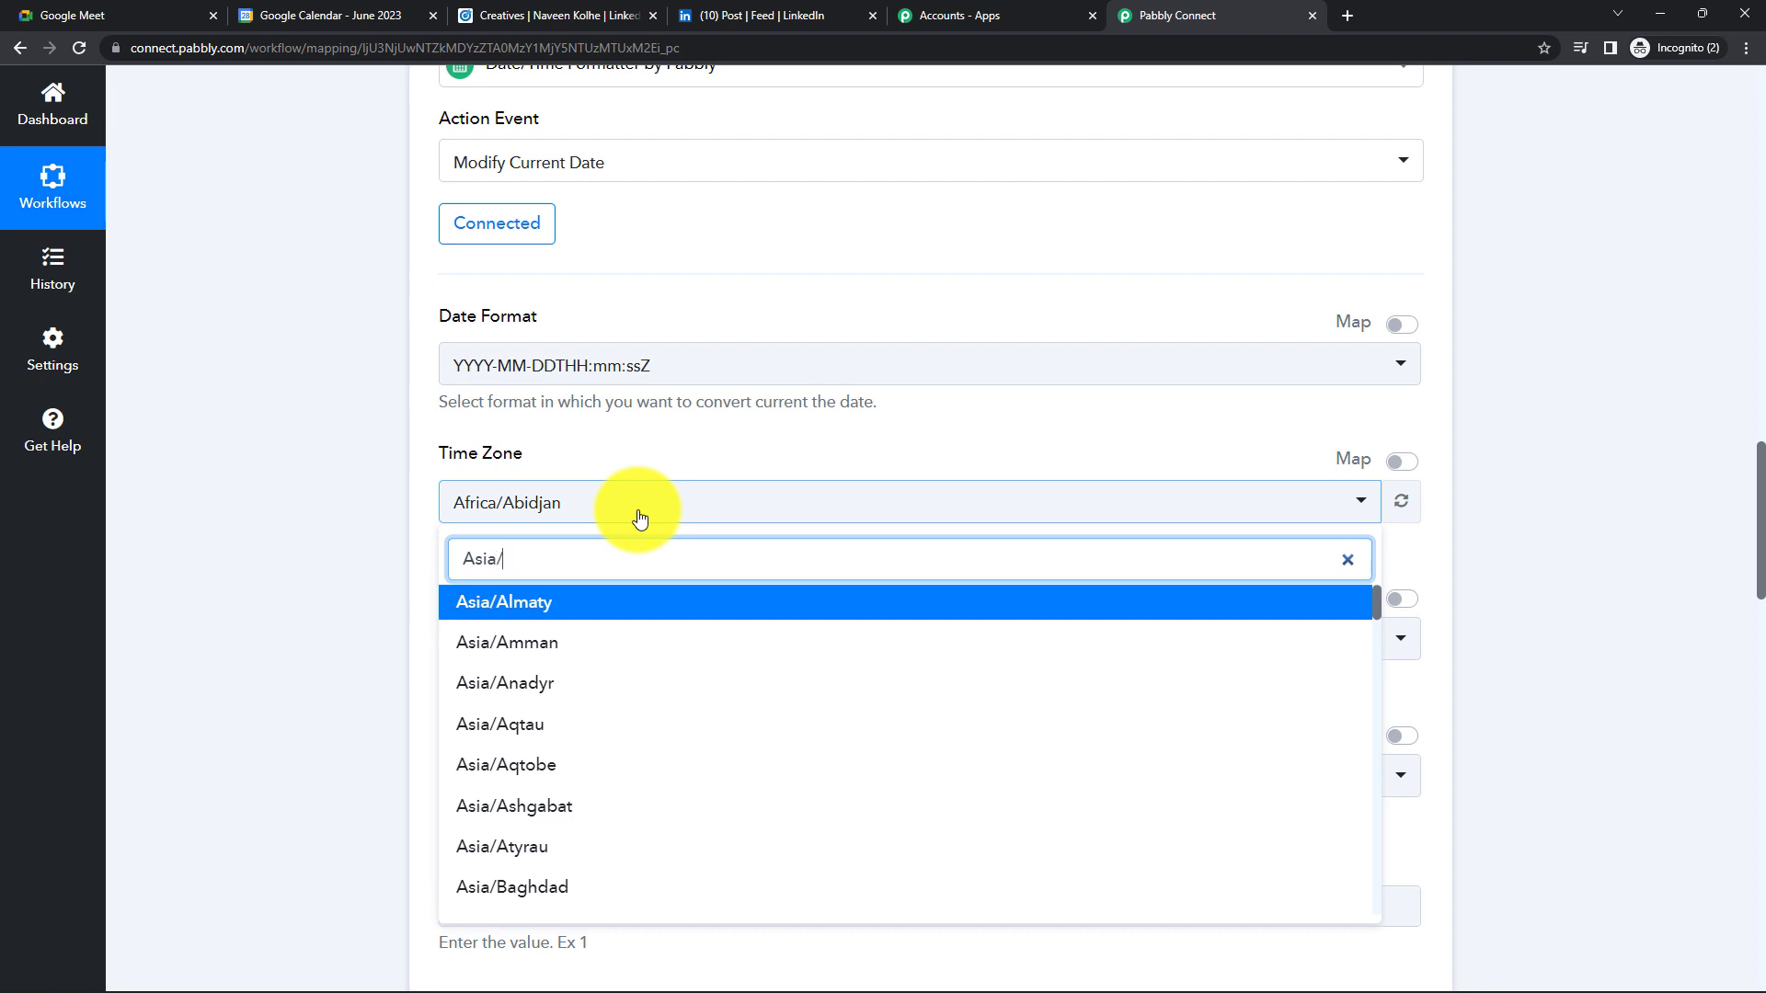
type("/Kol")
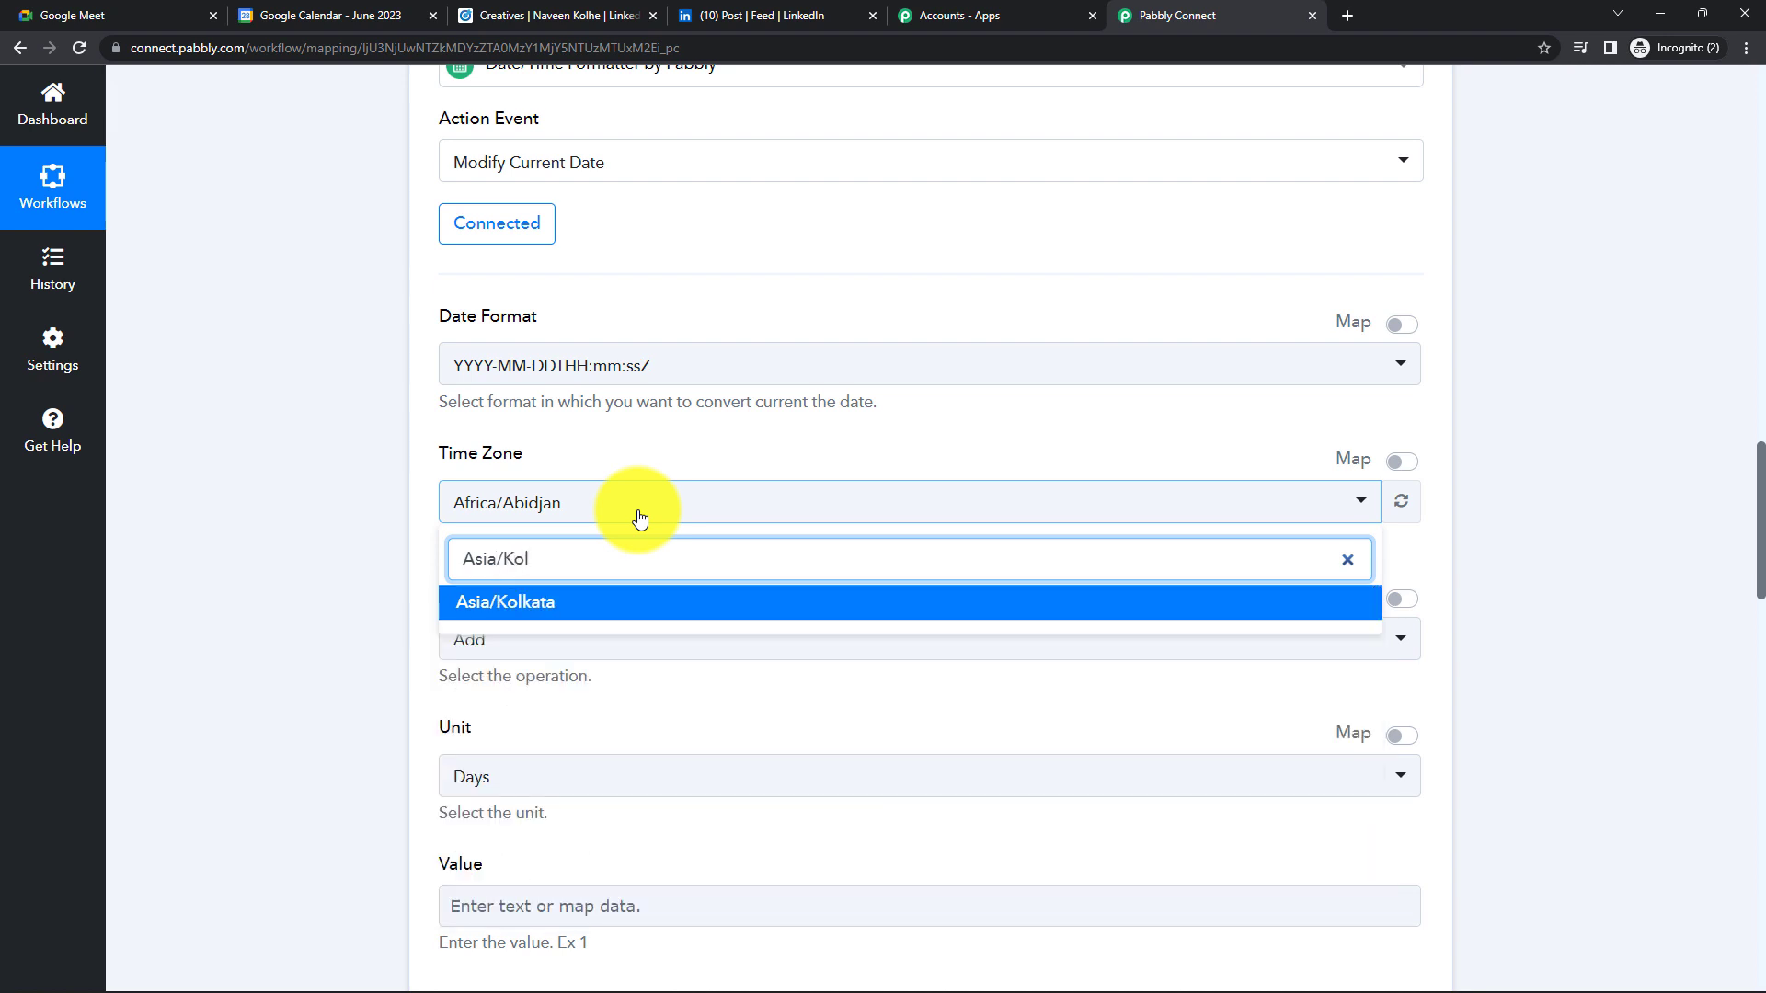
left_click(576, 602)
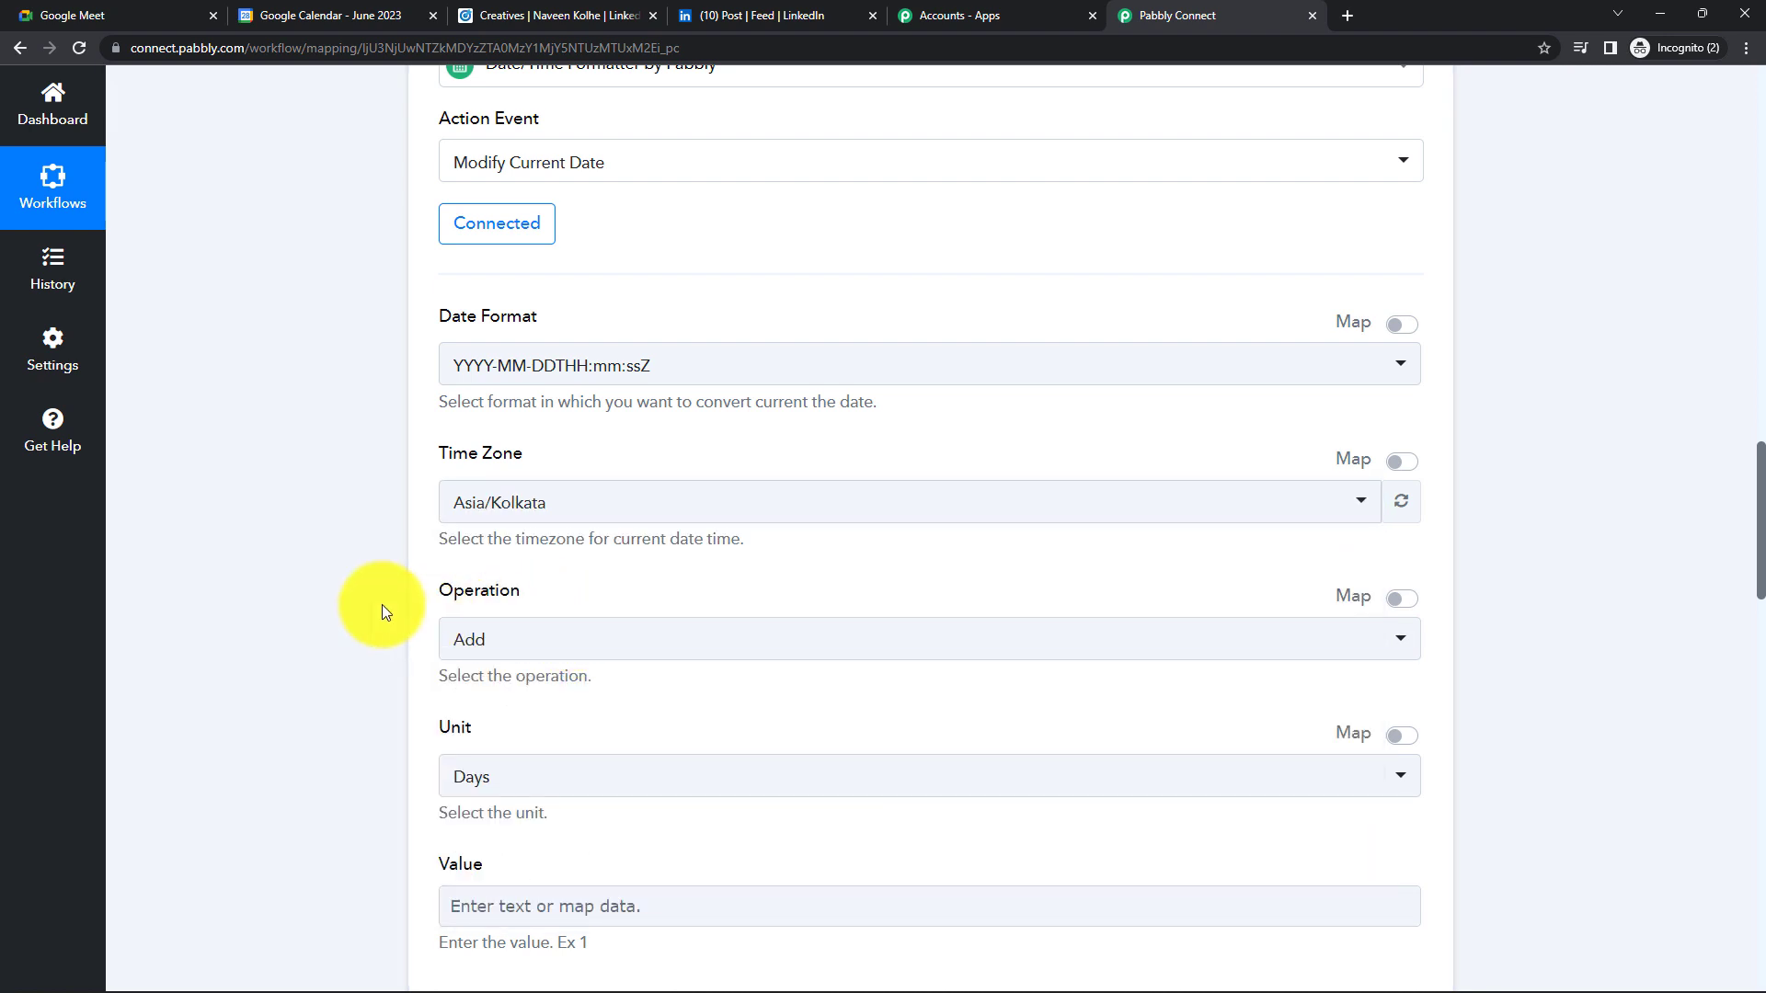
- Keep Operation as Add and Unit as Days, and enter 1 as the Value
scroll(500, 607, "down", 1)
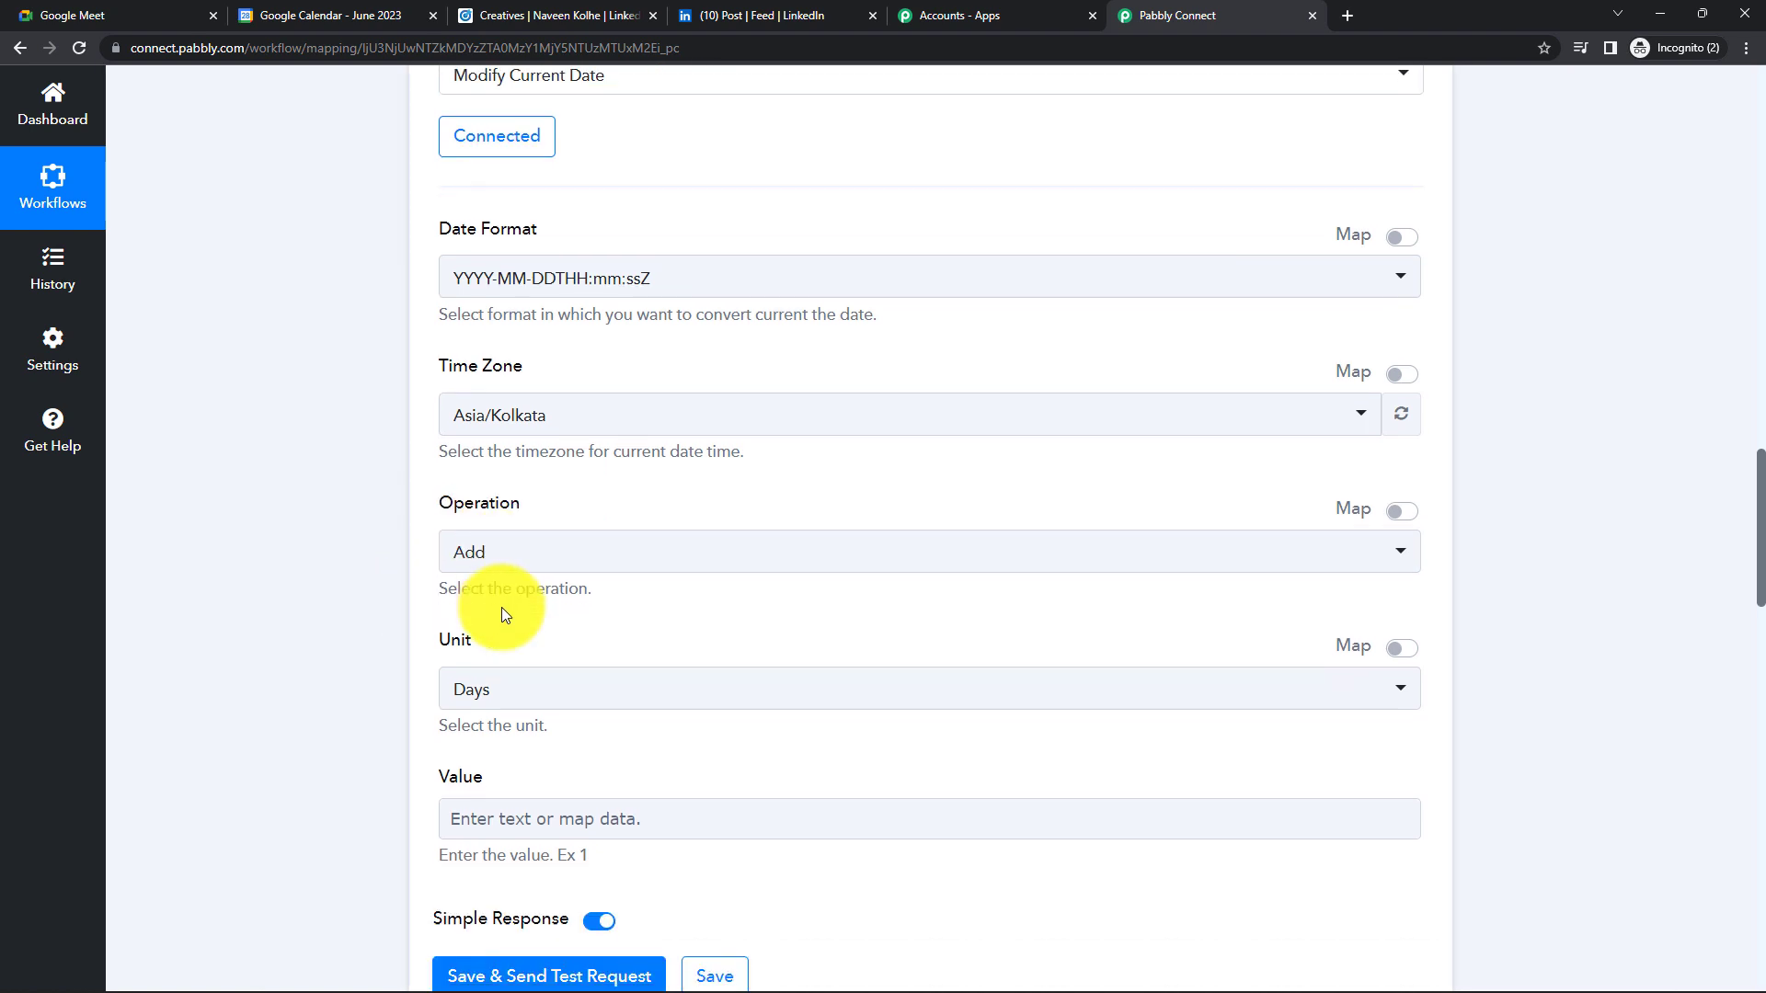
left_click(567, 555)
left_click(529, 650)
scroll(327, 575, "down", 1)
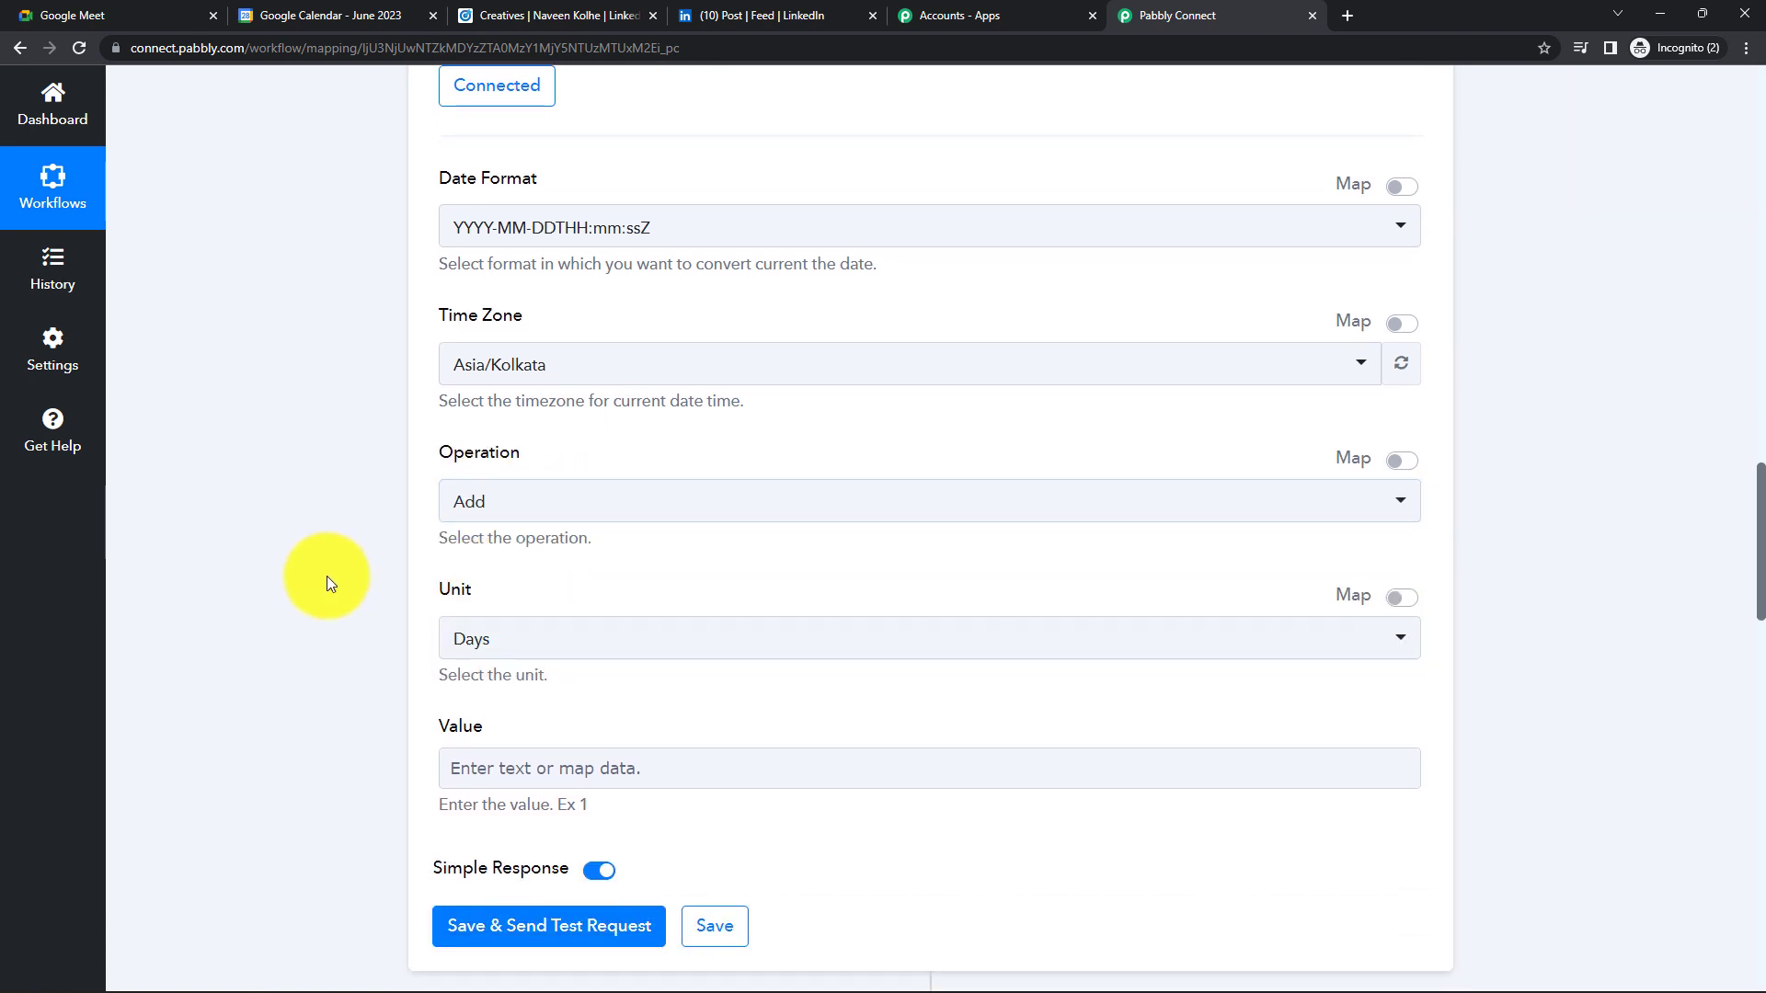
scroll(328, 575, "down", 1)
left_click(585, 512)
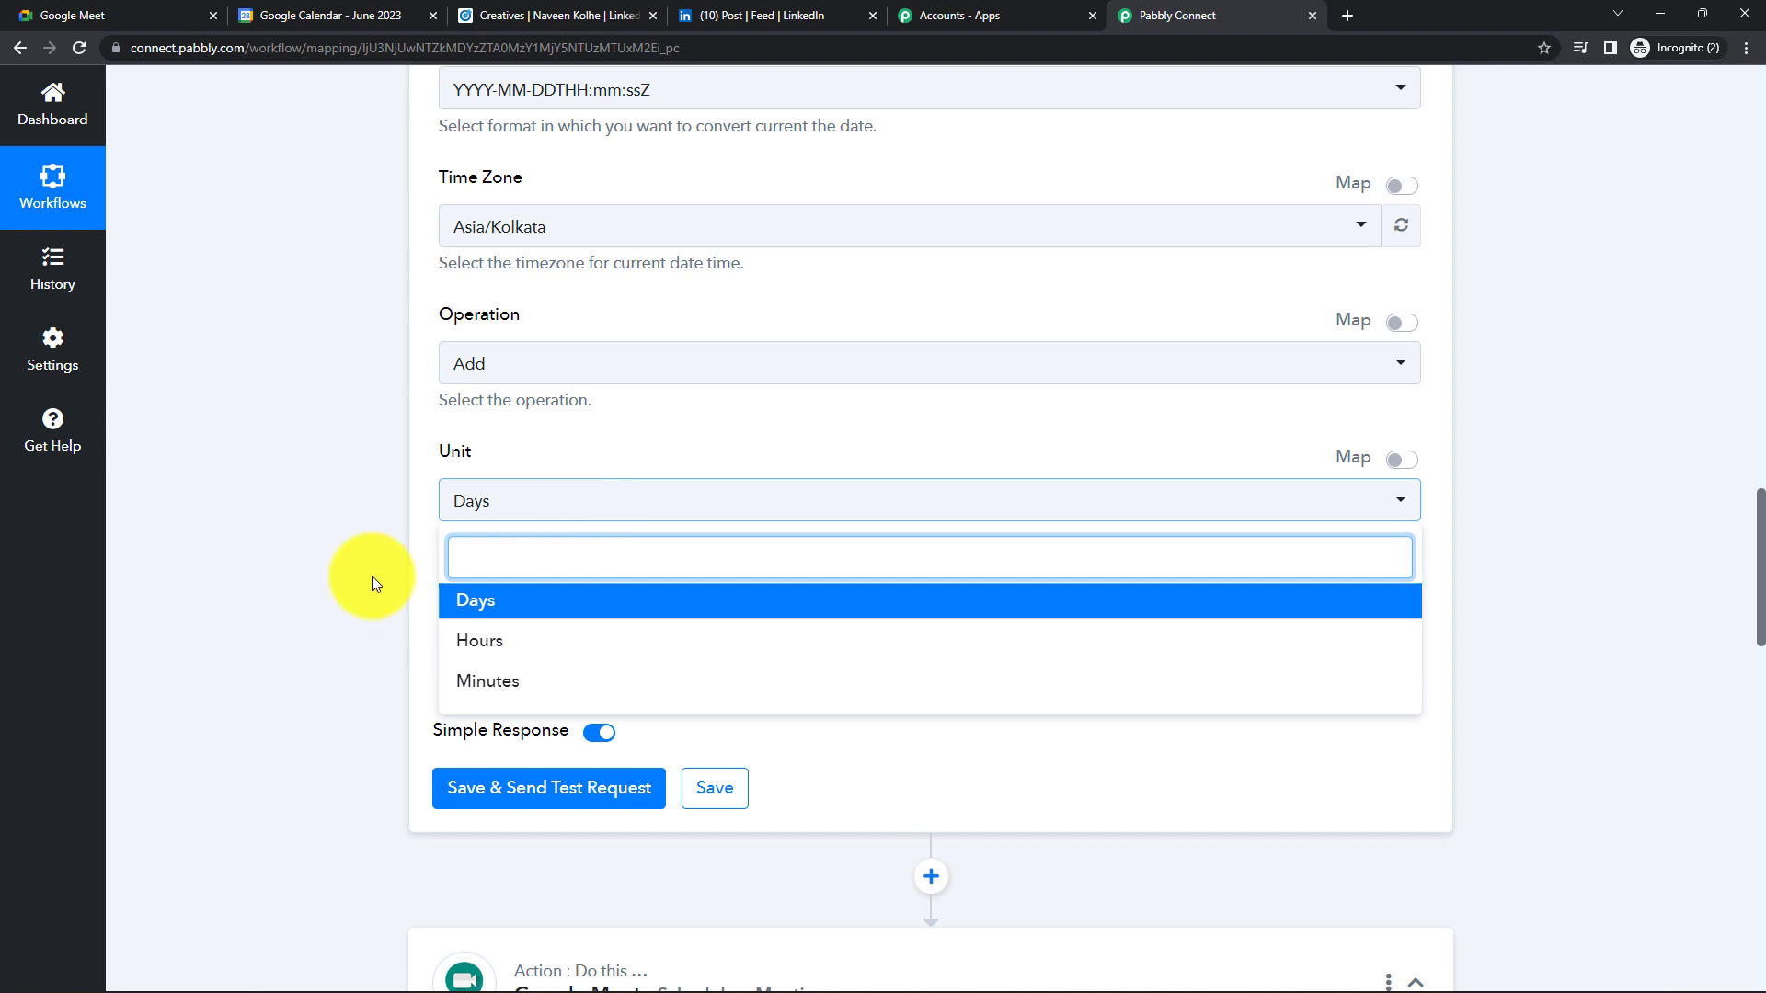
left_click(467, 604)
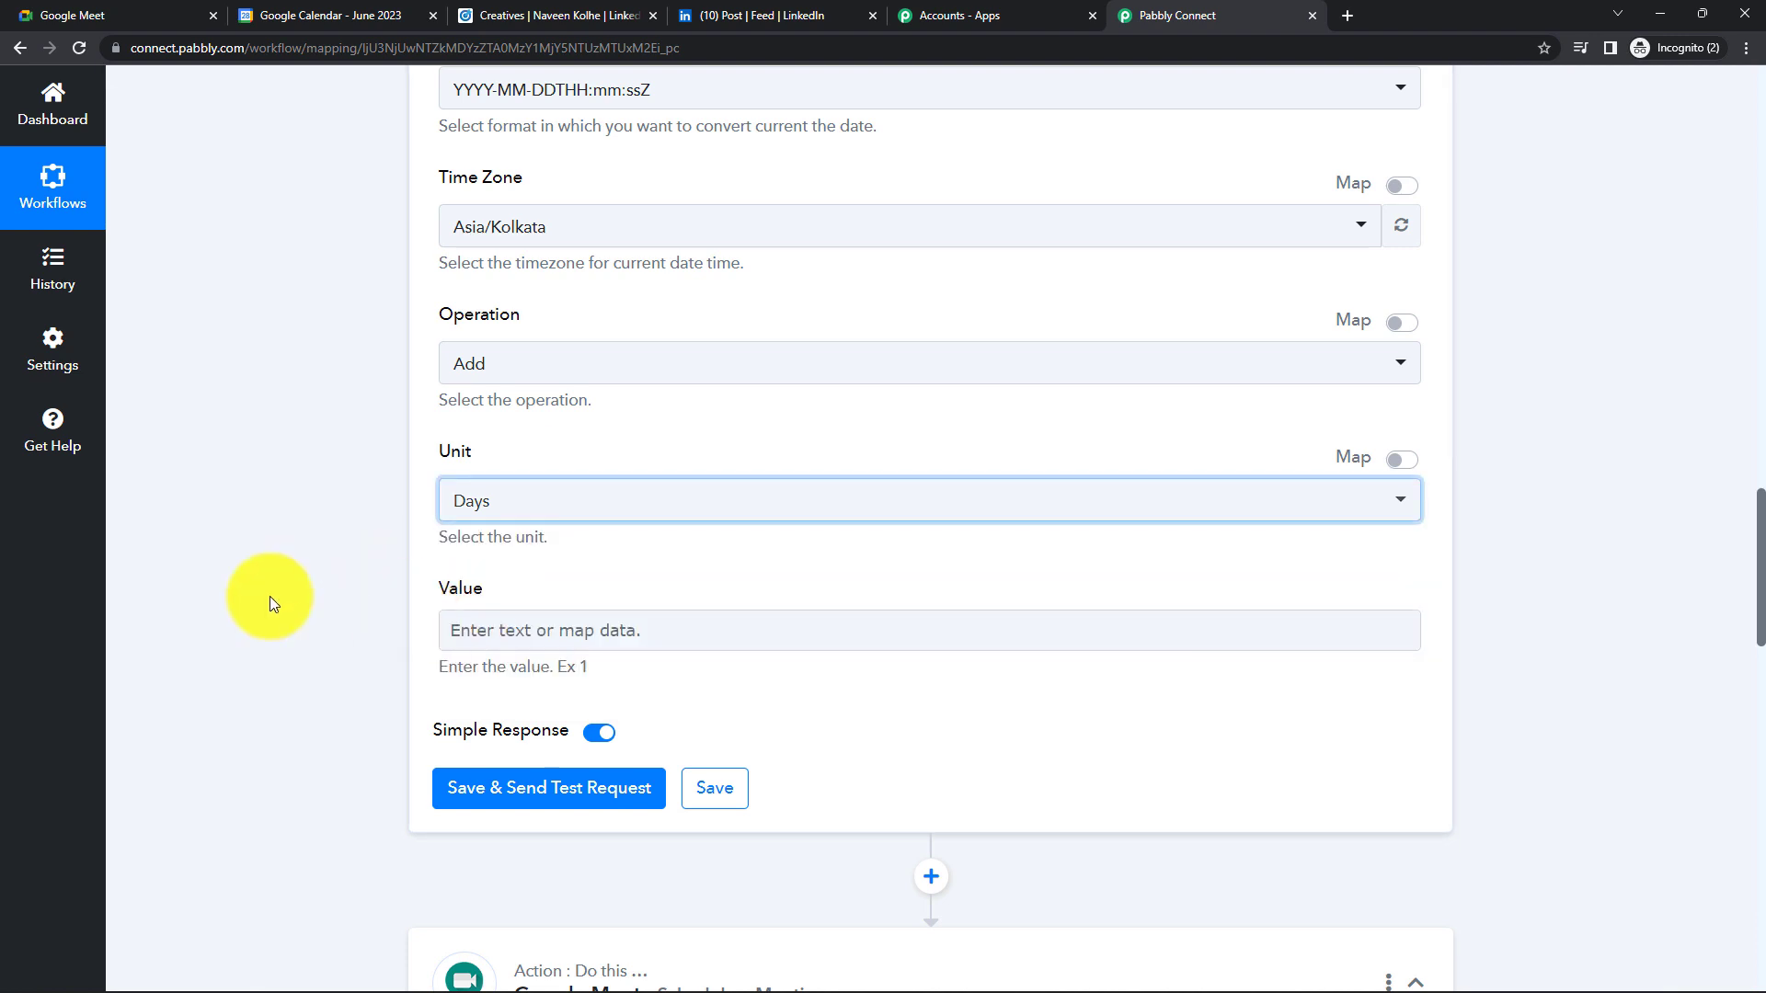
left_click(560, 638)
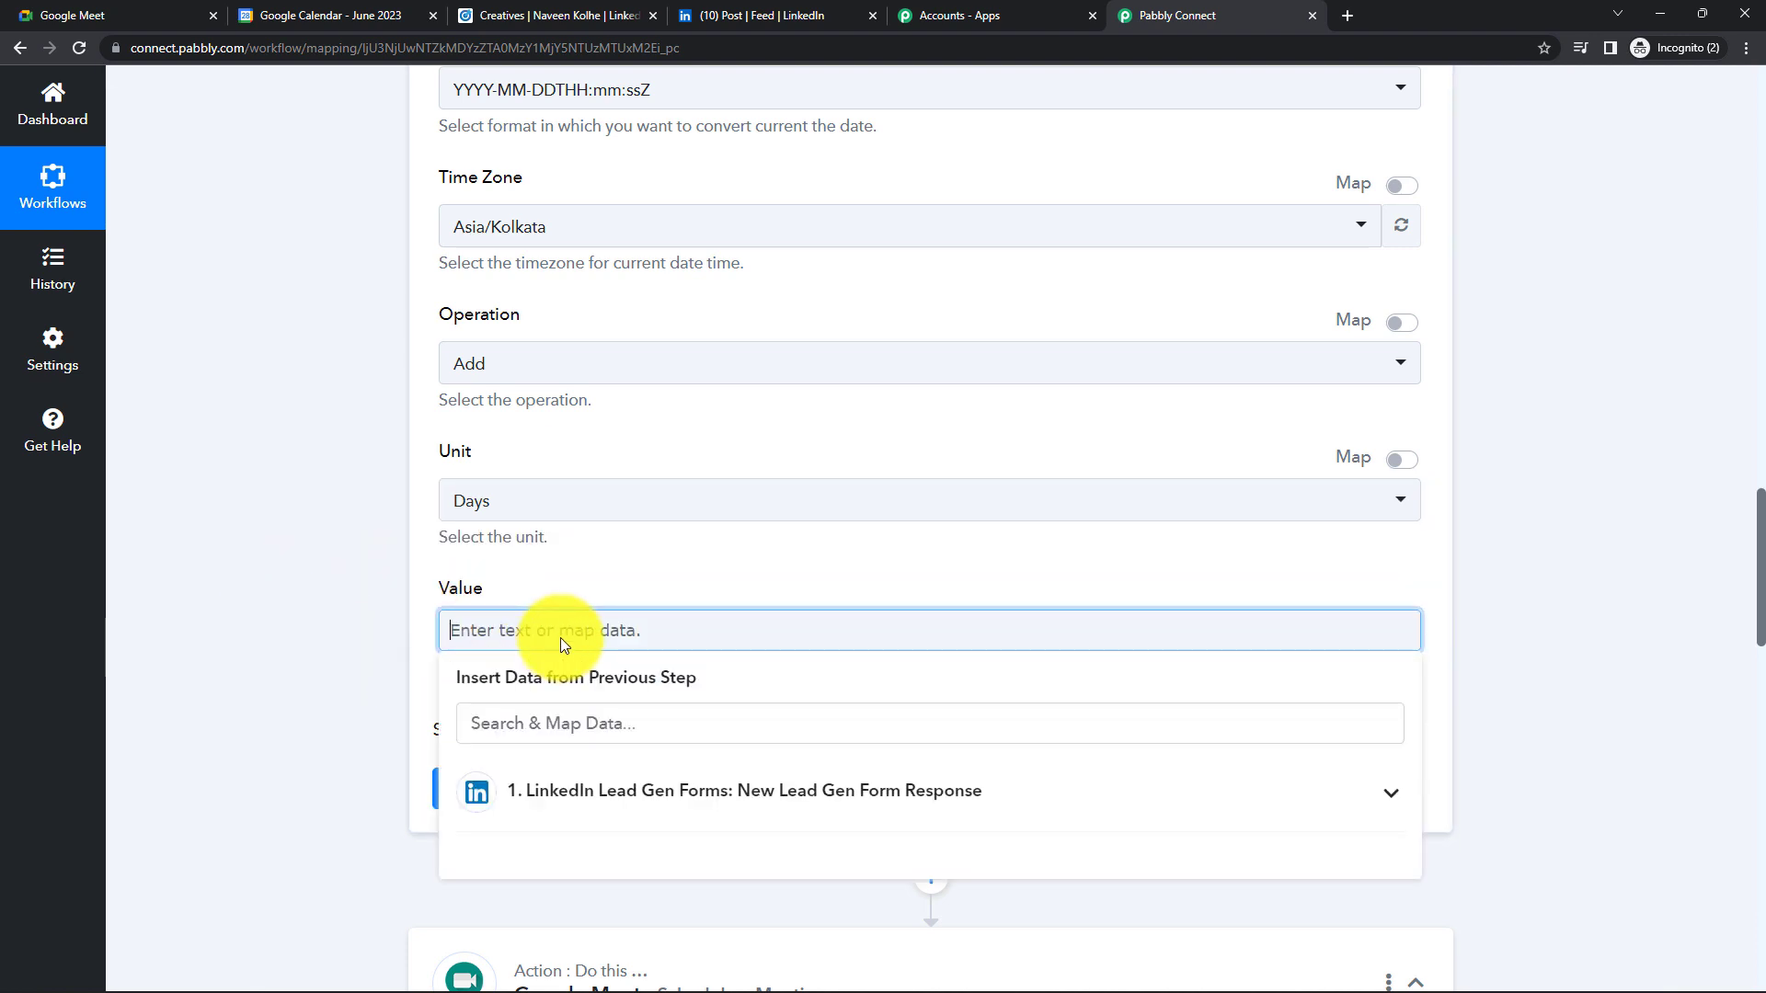
type("1")
left_click(315, 610)
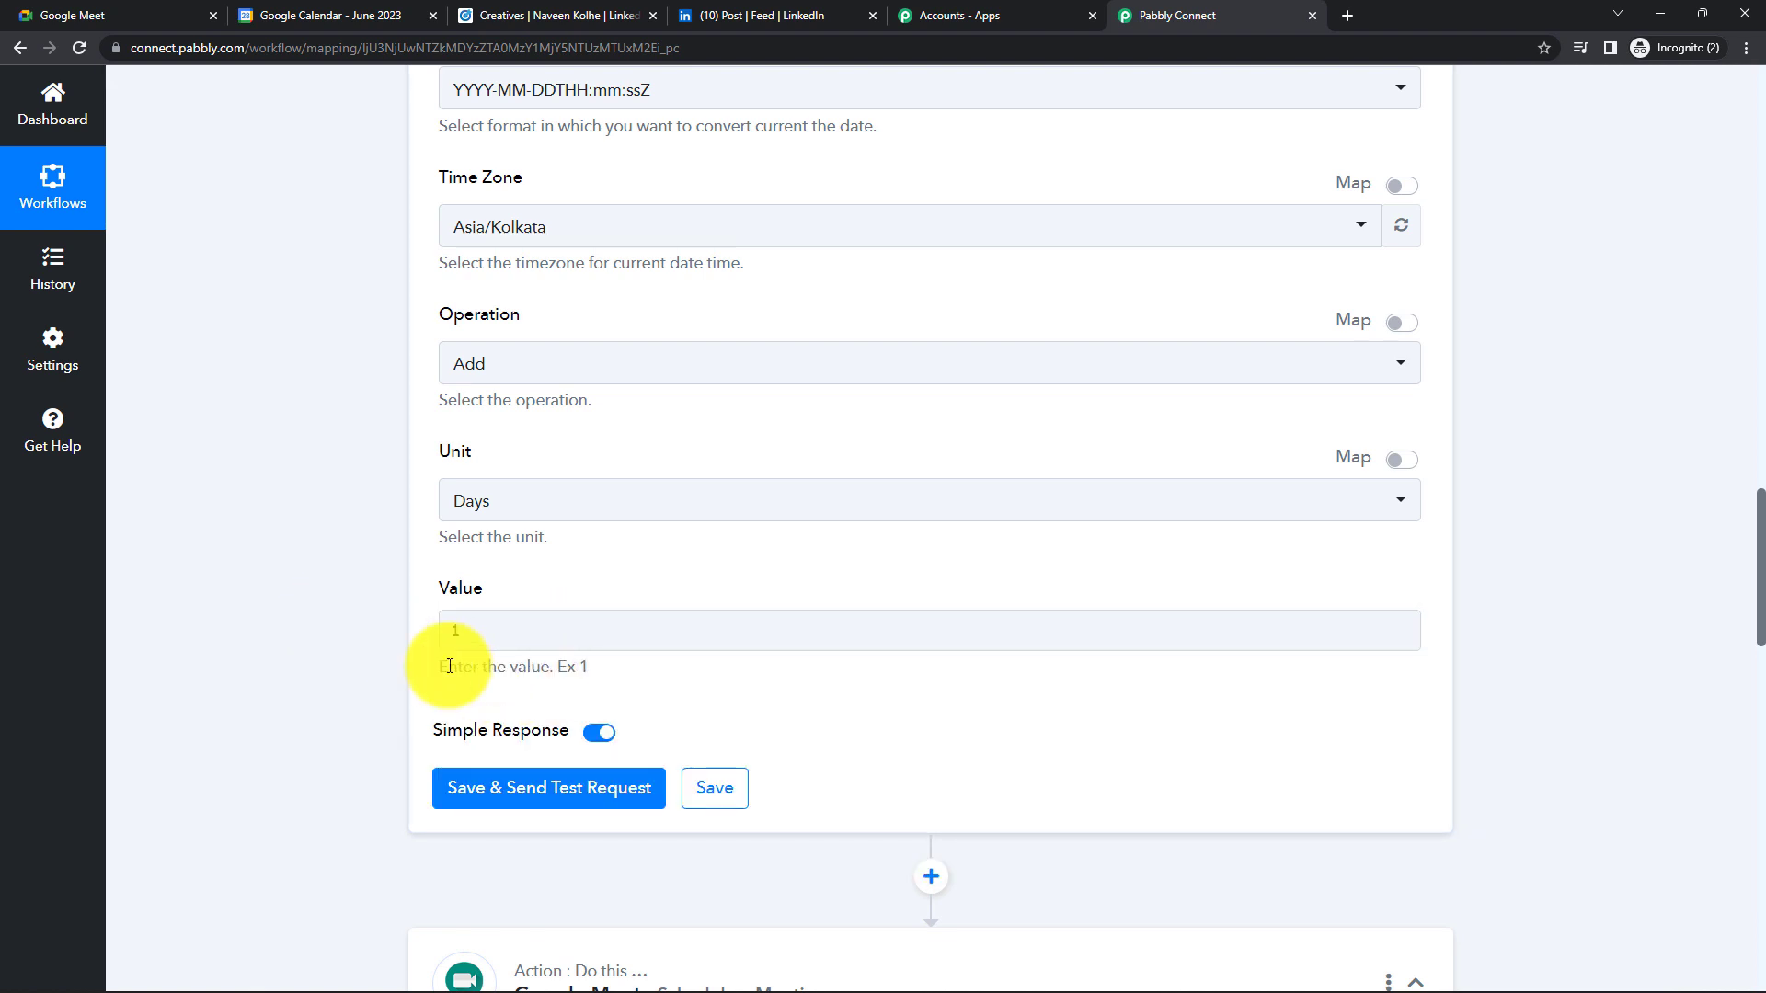
- Save and test the step, getting 2023-06-29T15:23:00+00:00
left_click(542, 789)
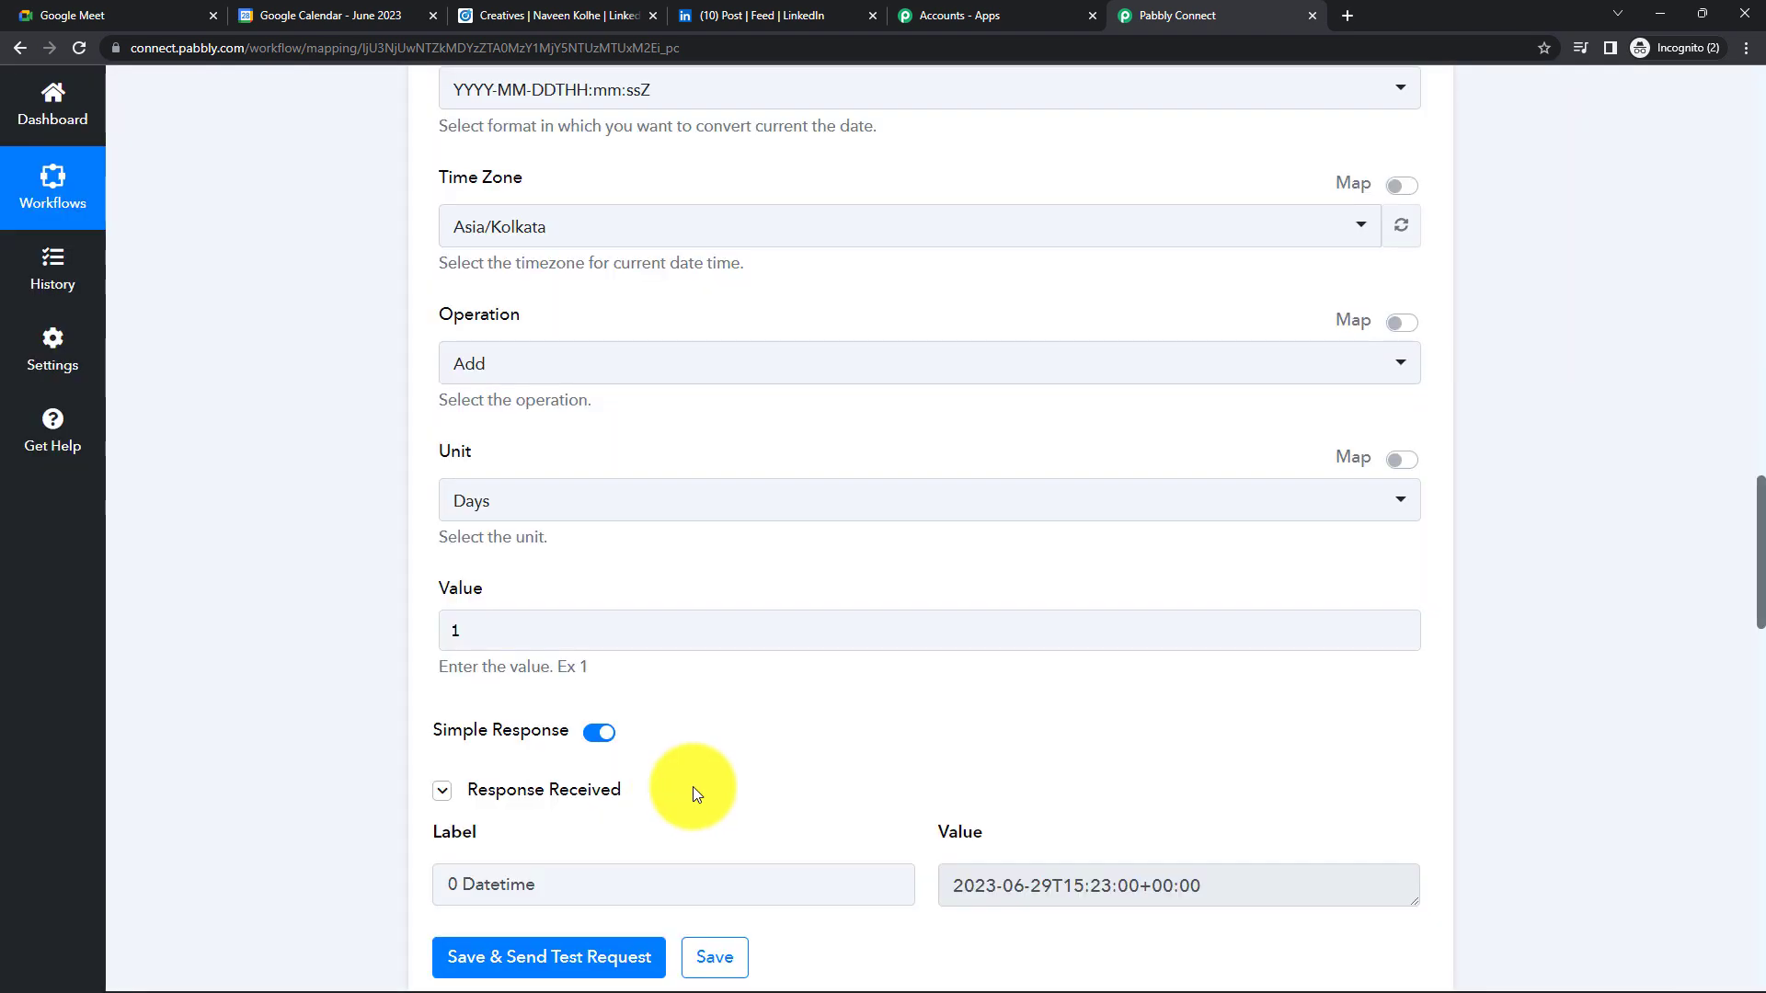
scroll(693, 793, "down", 1)
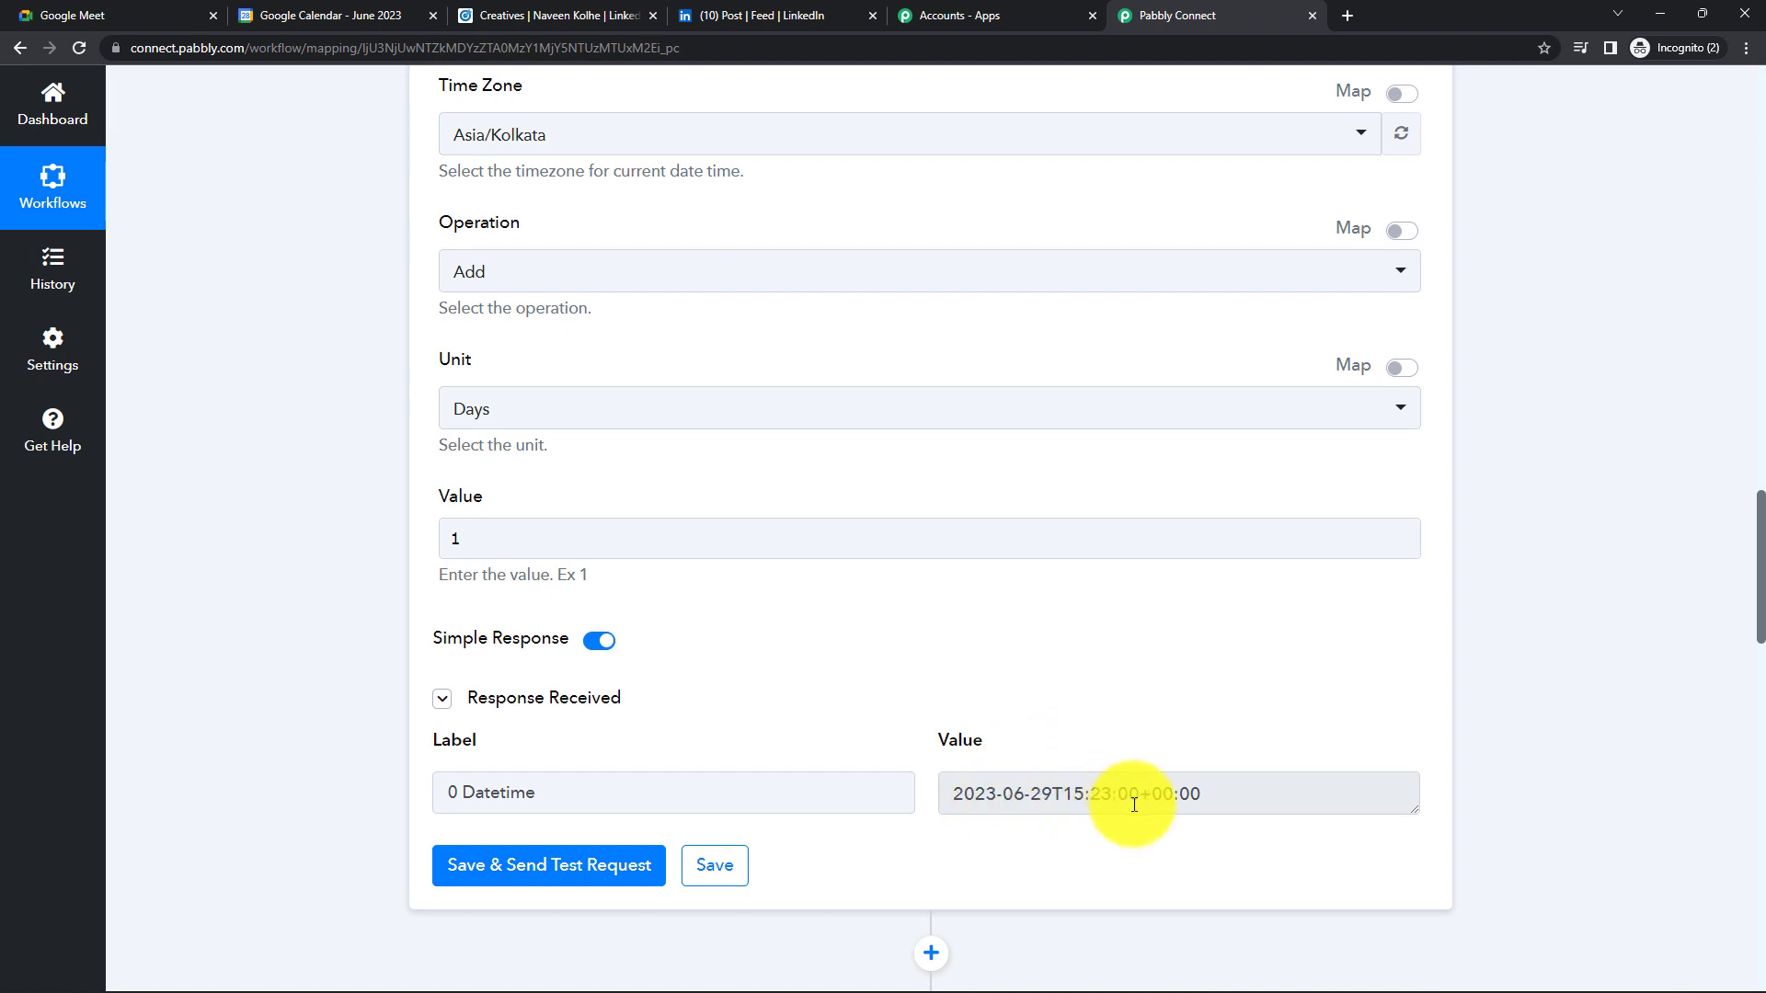
mouse_move(1616, 991)
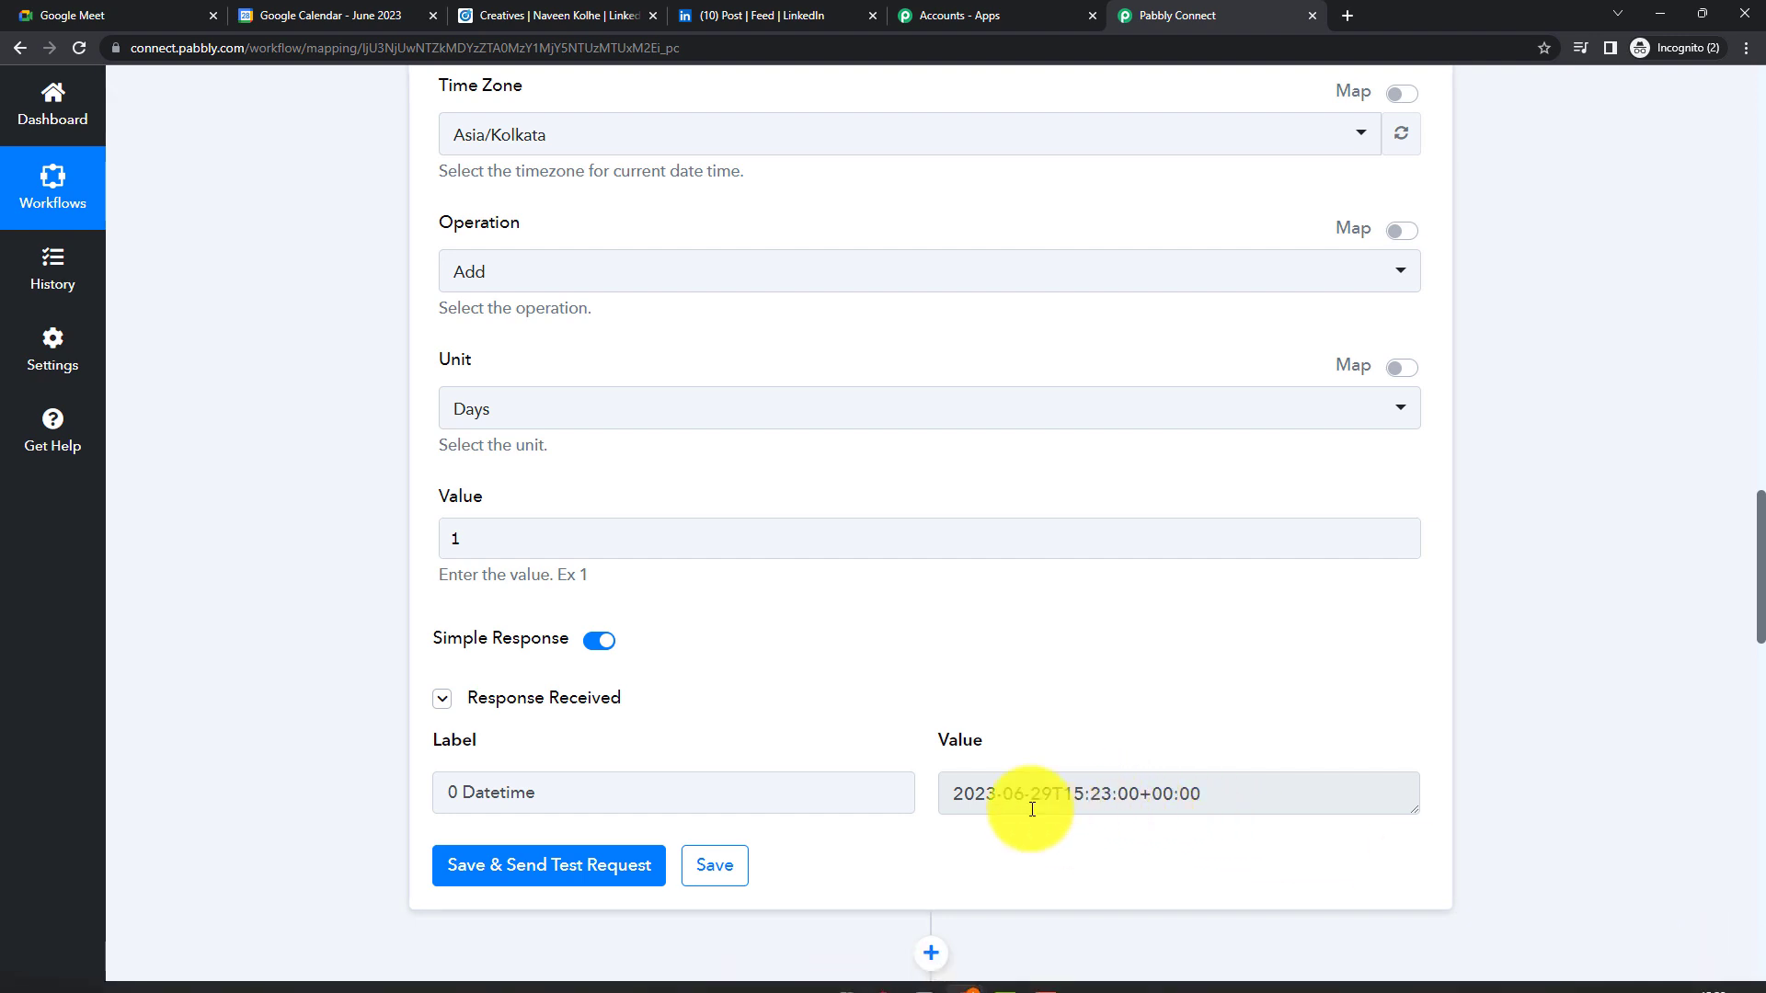
scroll(1013, 778, "down", 2)
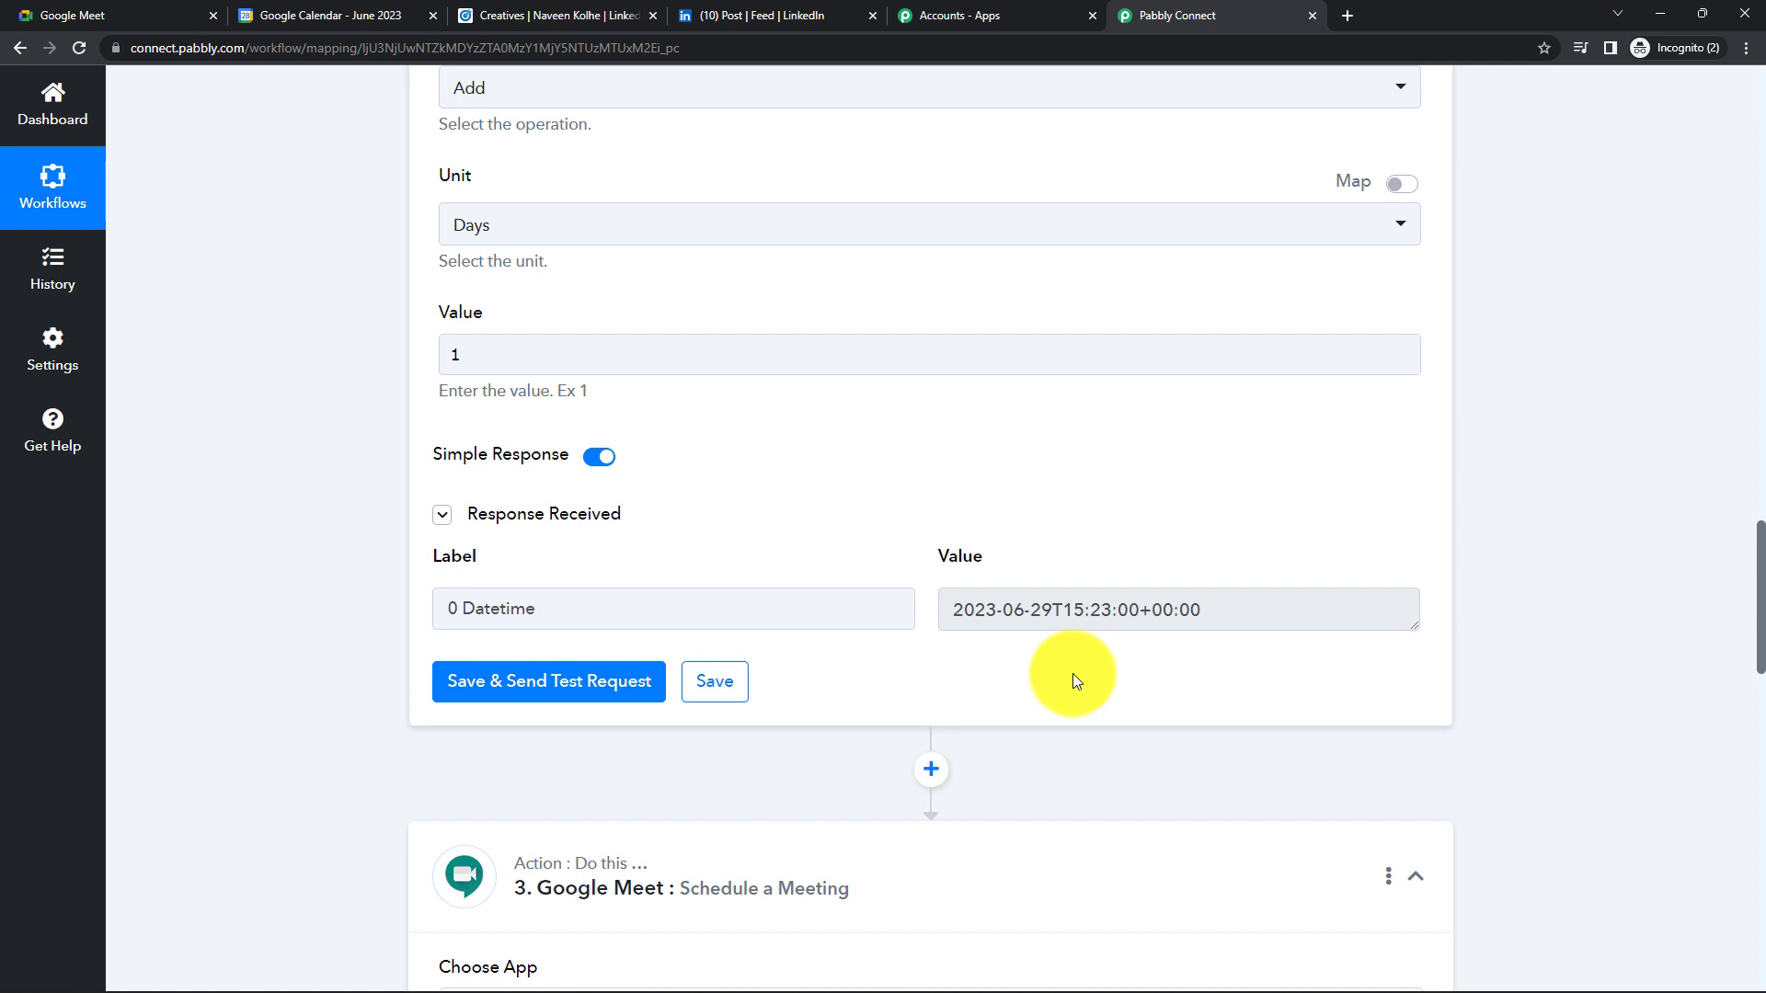
scroll(1072, 673, "down", 3)
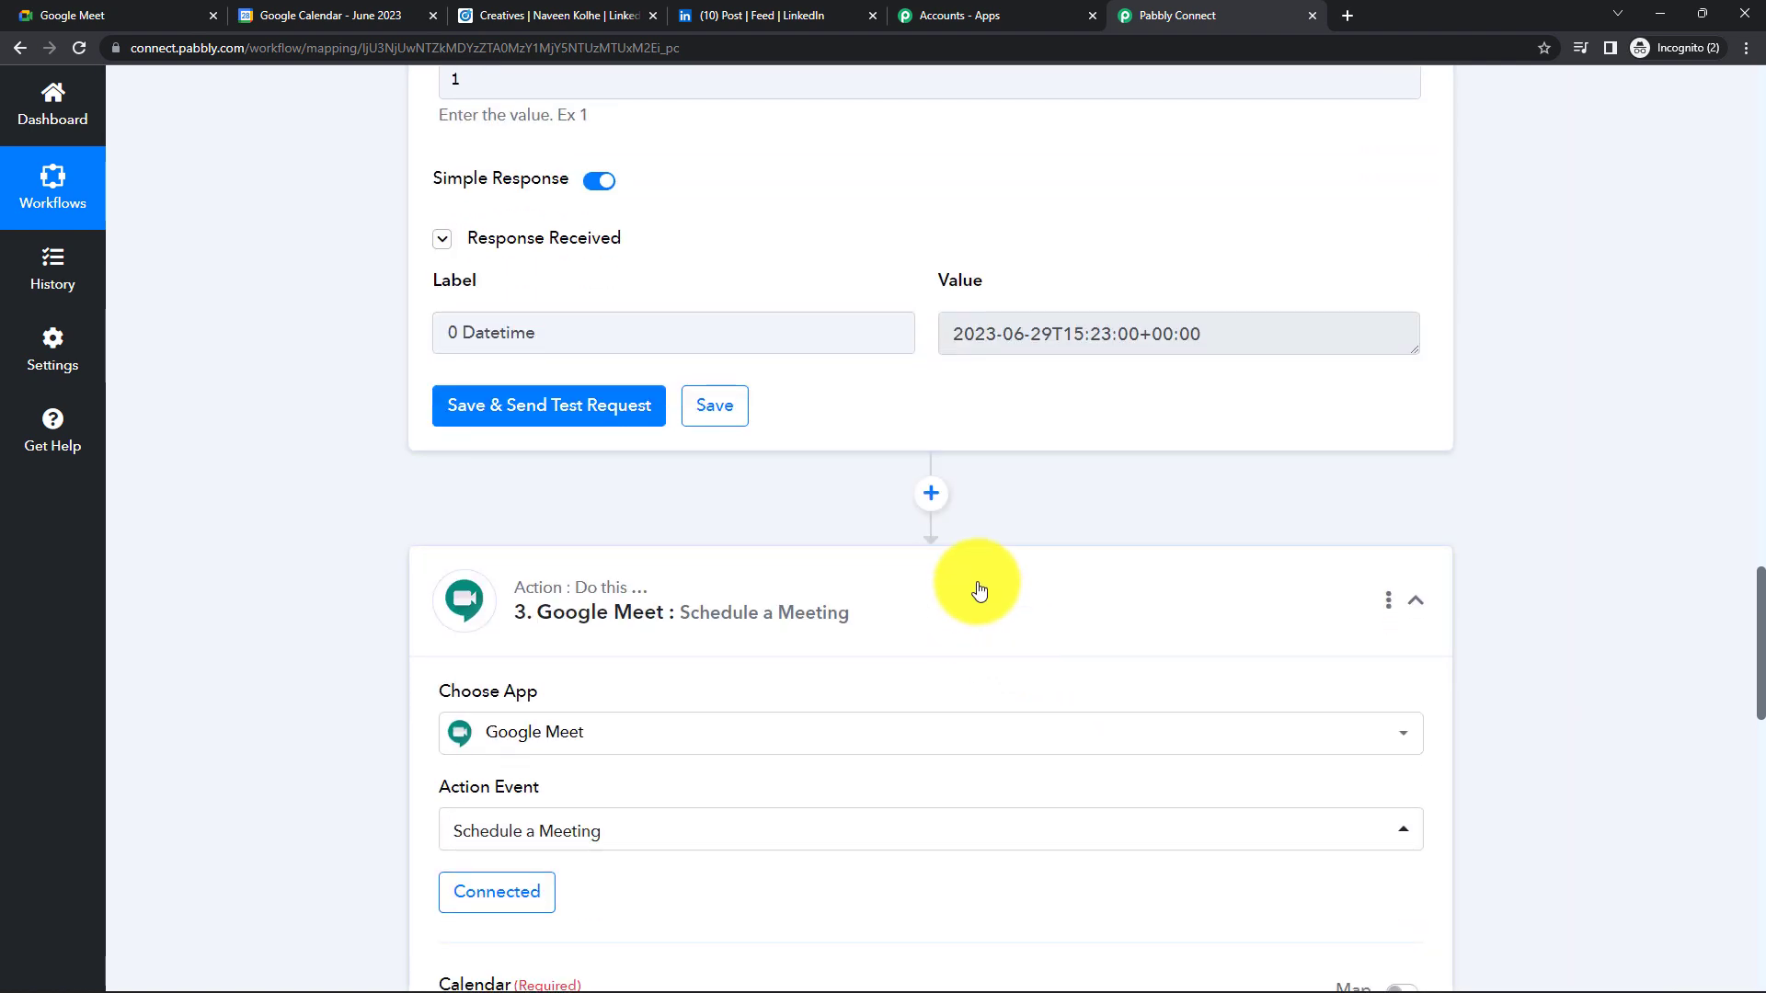
scroll(979, 590, "down", 7)
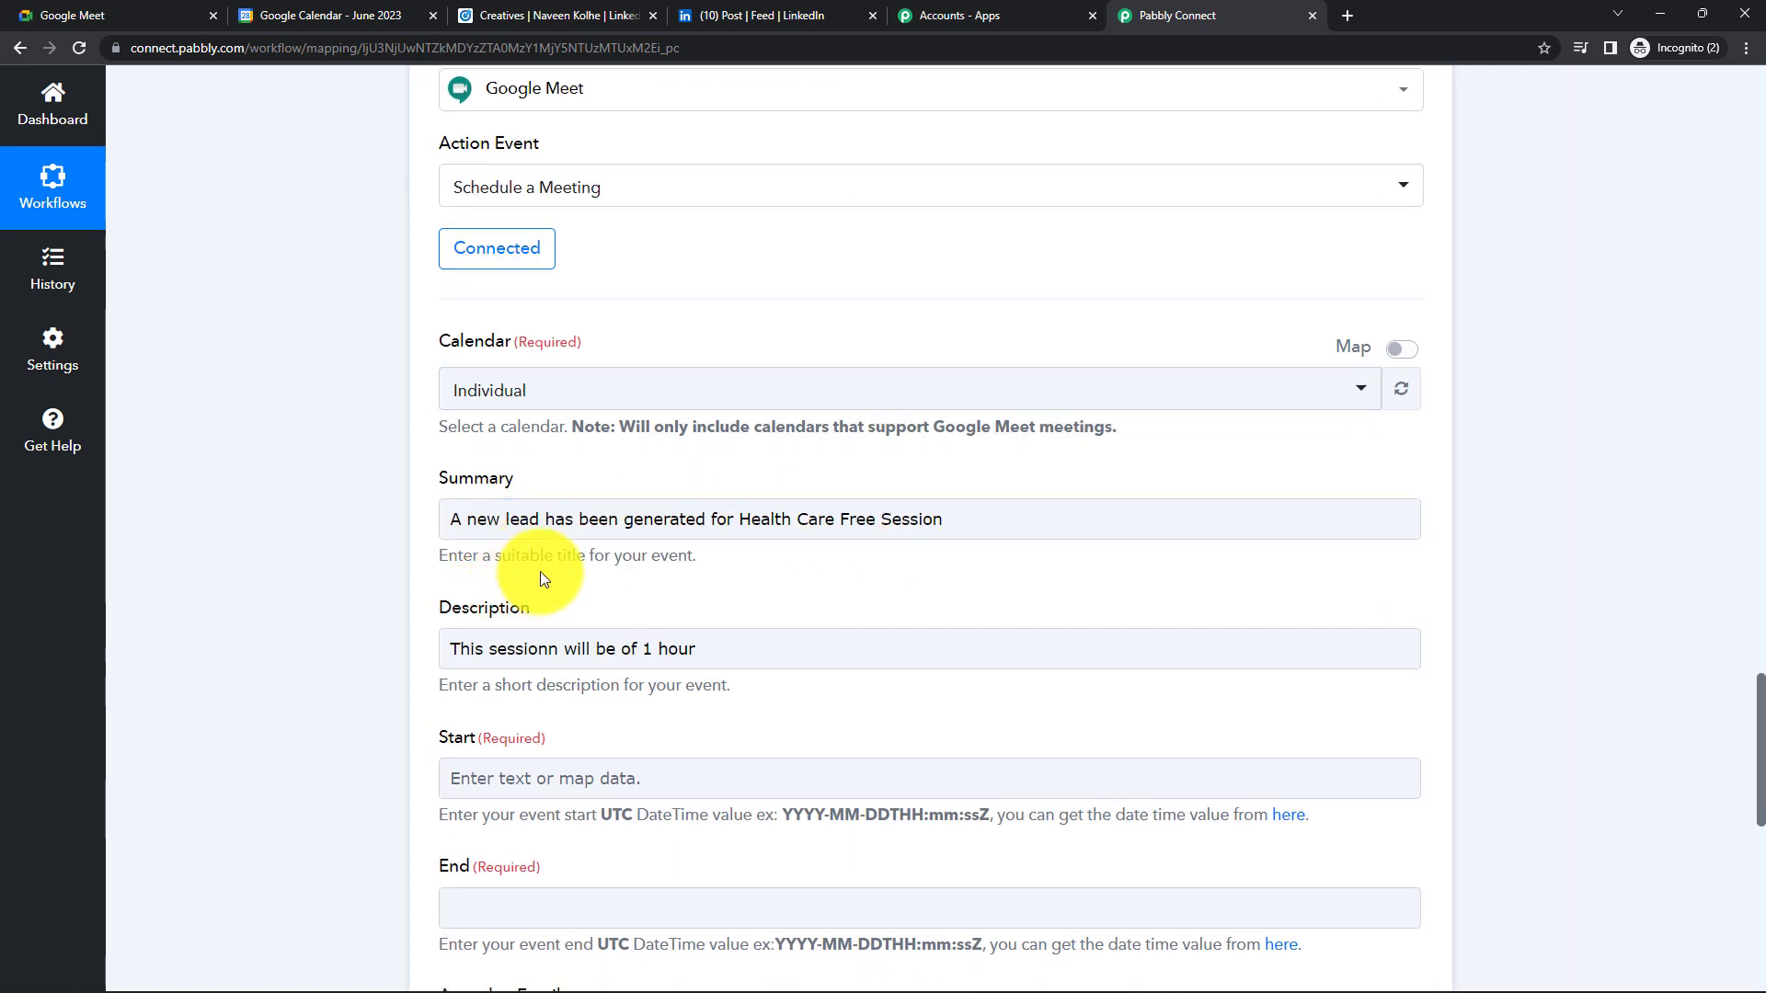
scroll(649, 581, "up", 7)
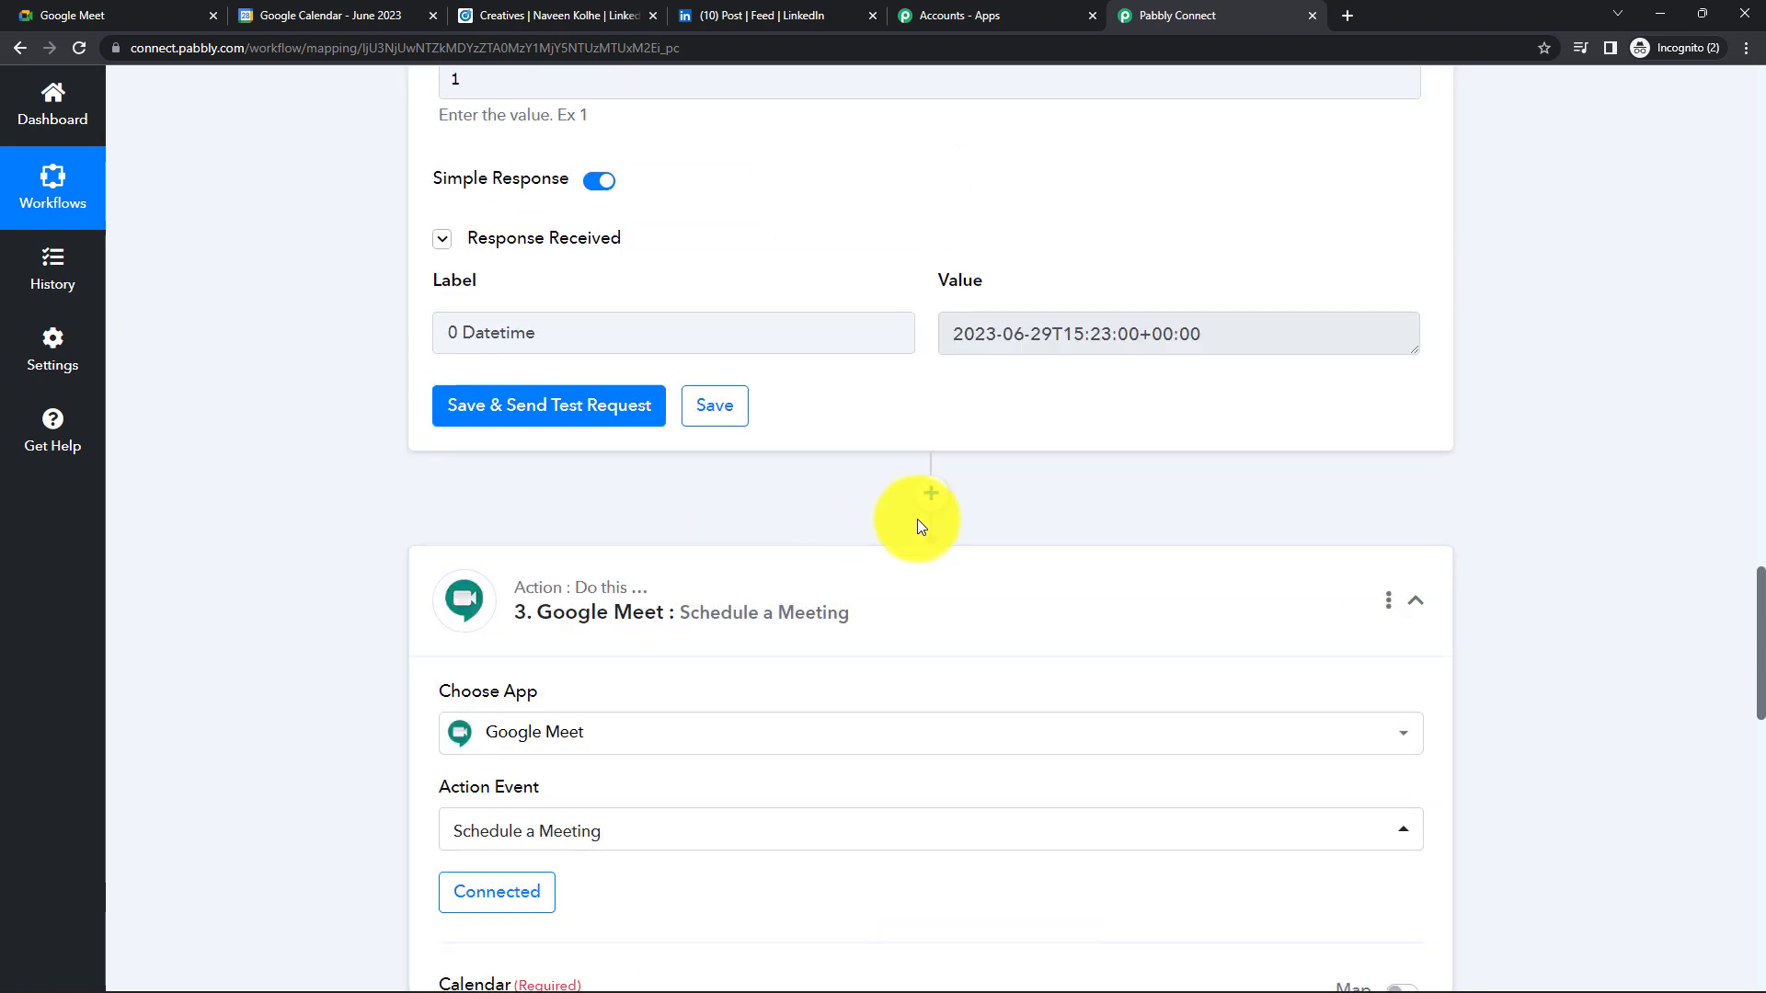
left_click(932, 497)
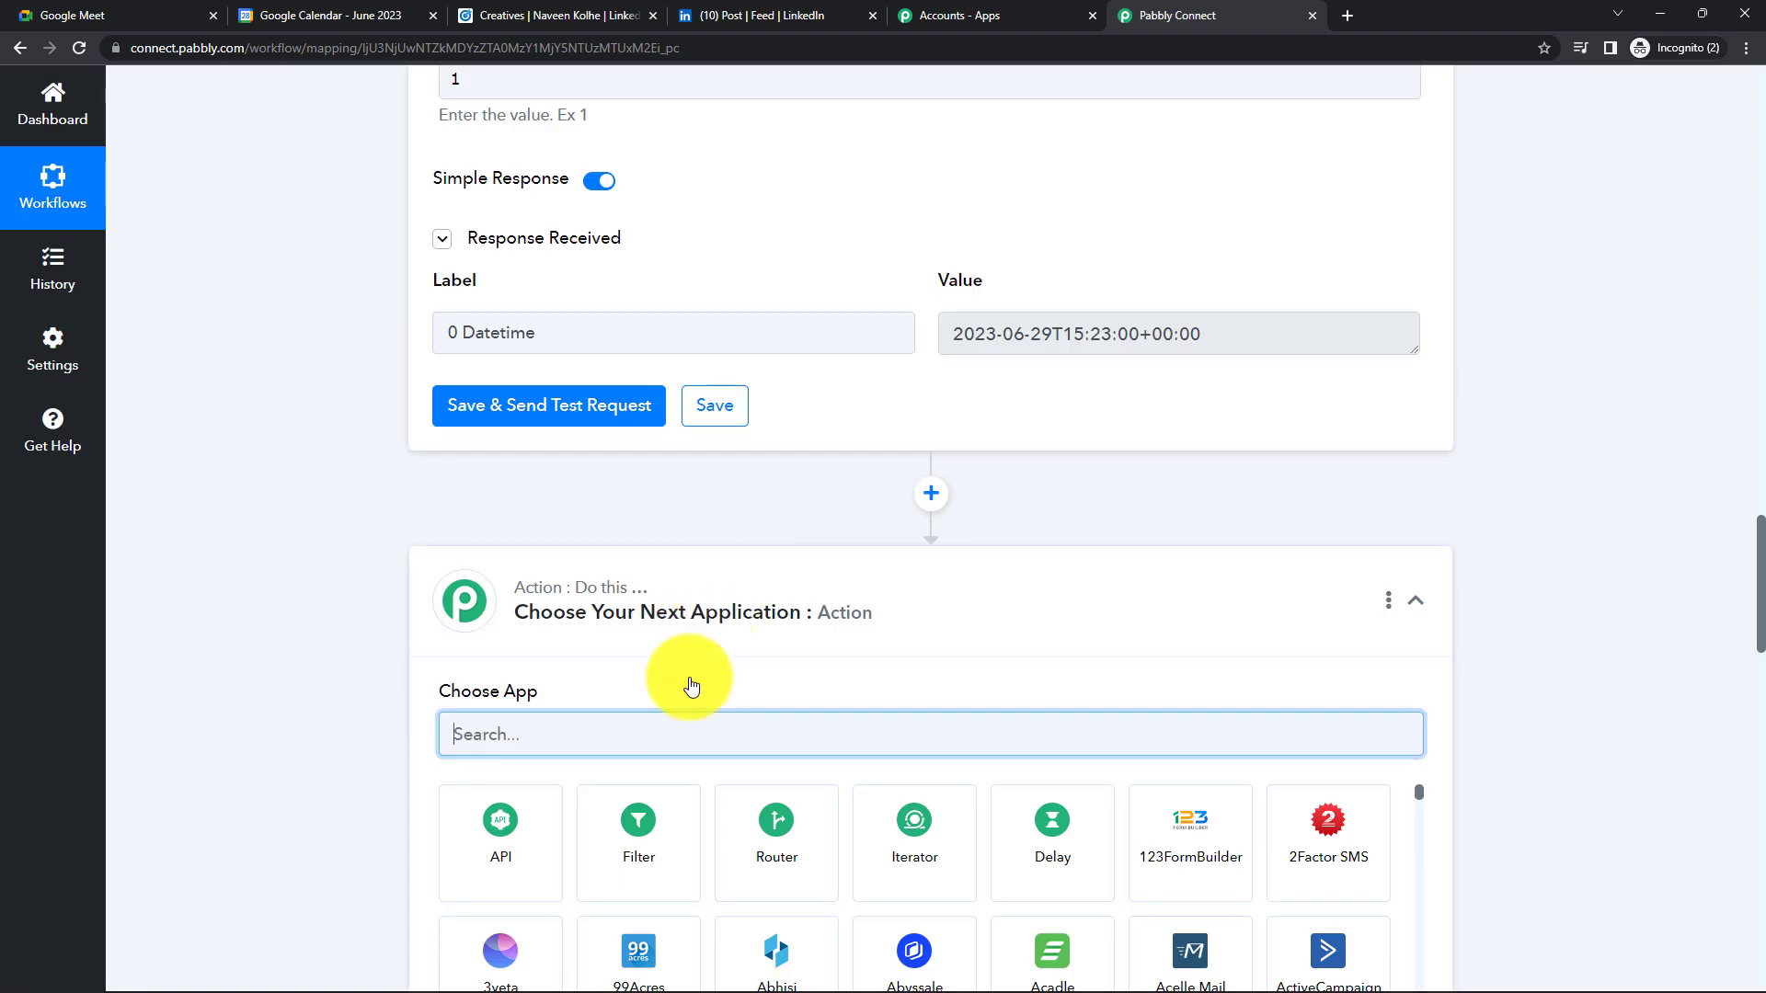
- Choose Date/Time Formatter with the Add/Subtract Time event and connect it
type("d")
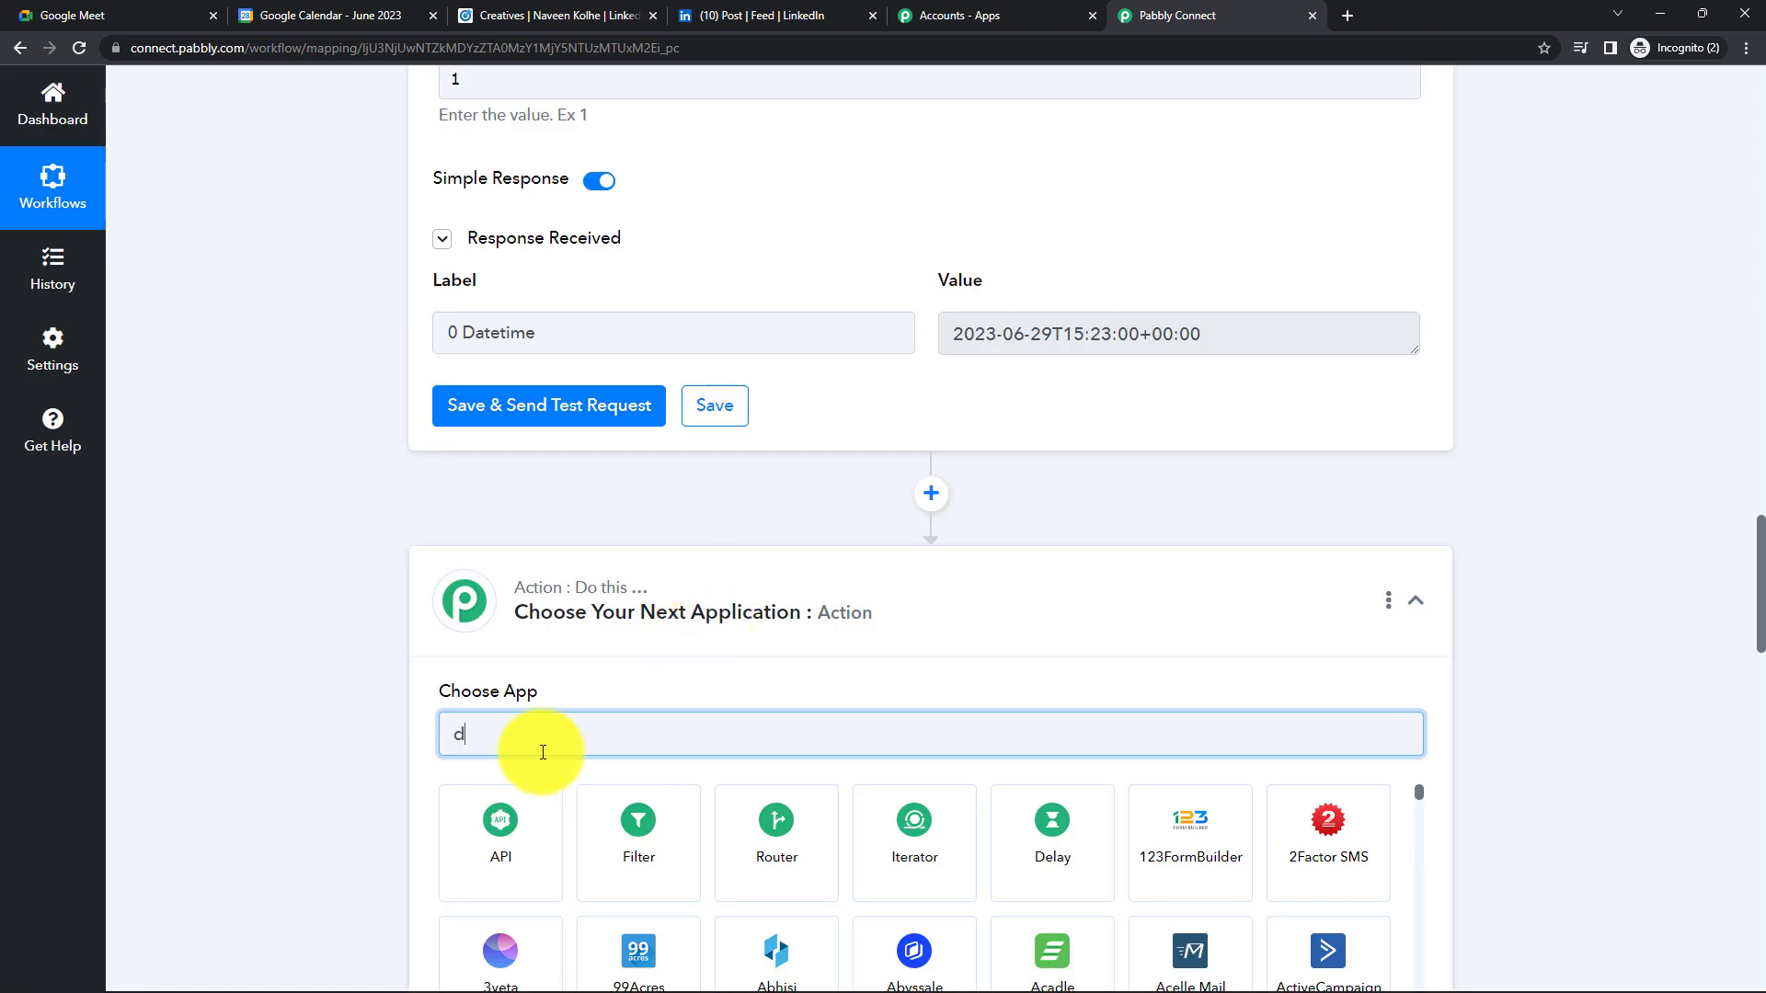
type("ate")
left_click(498, 832)
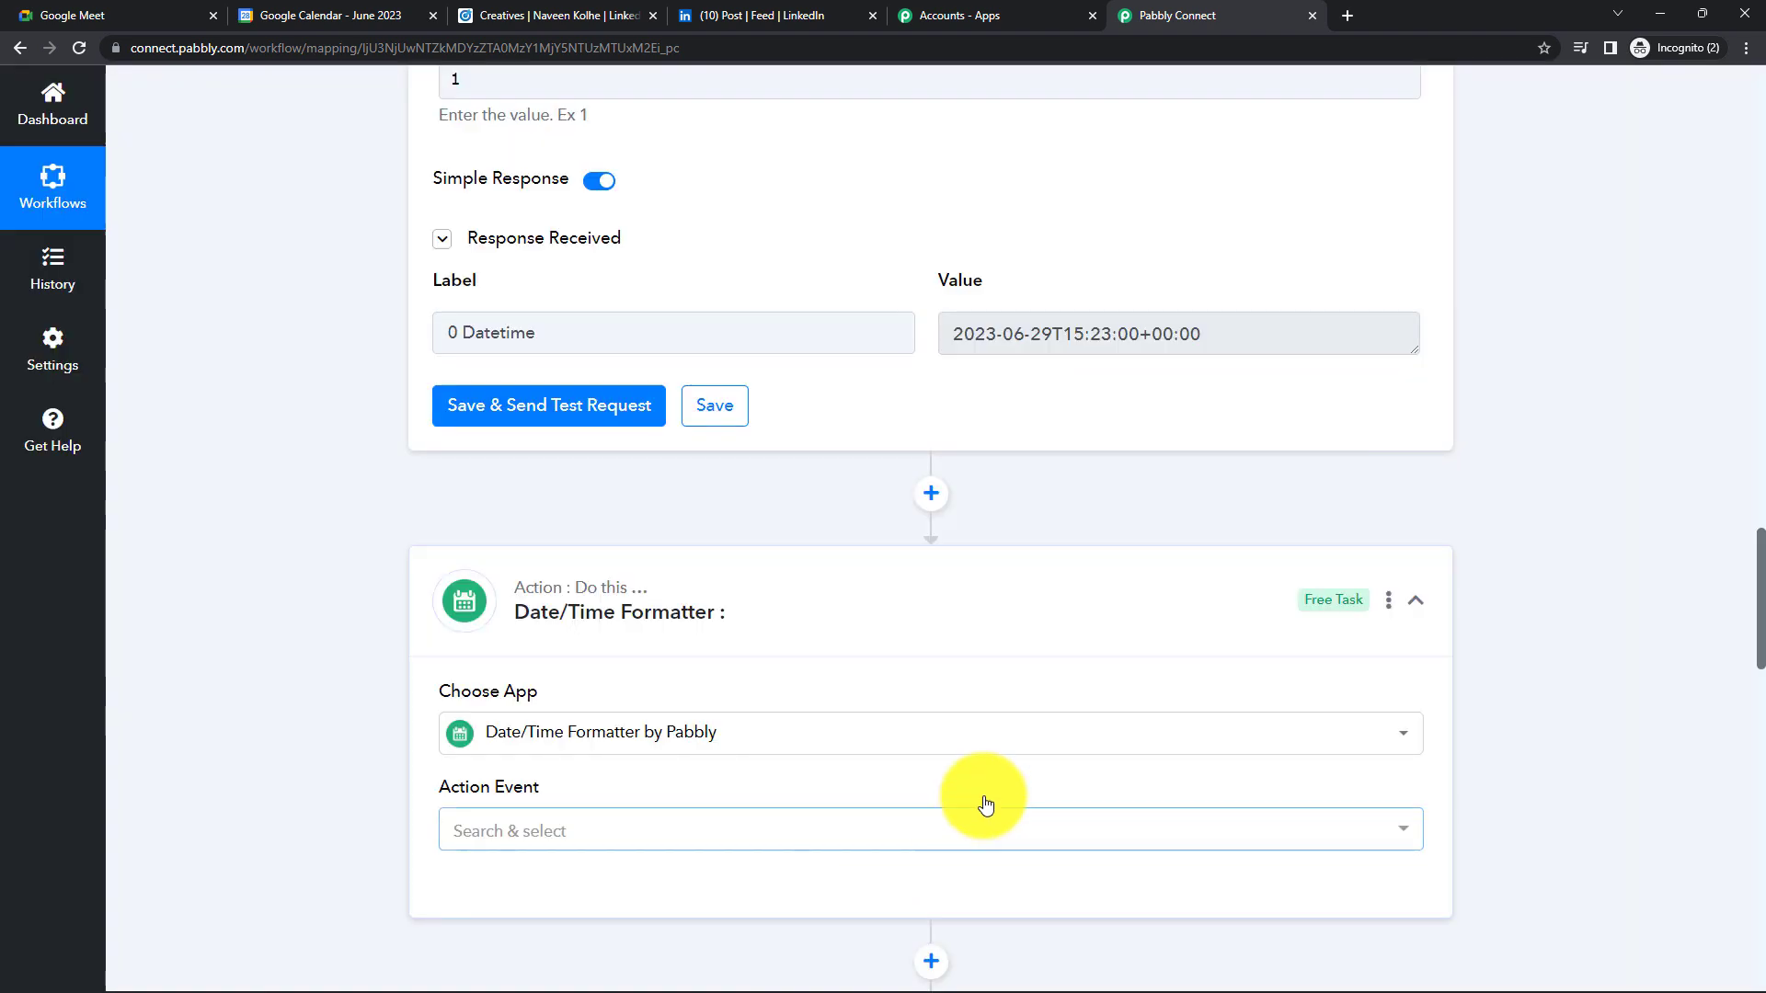
scroll(759, 642, "down", 1)
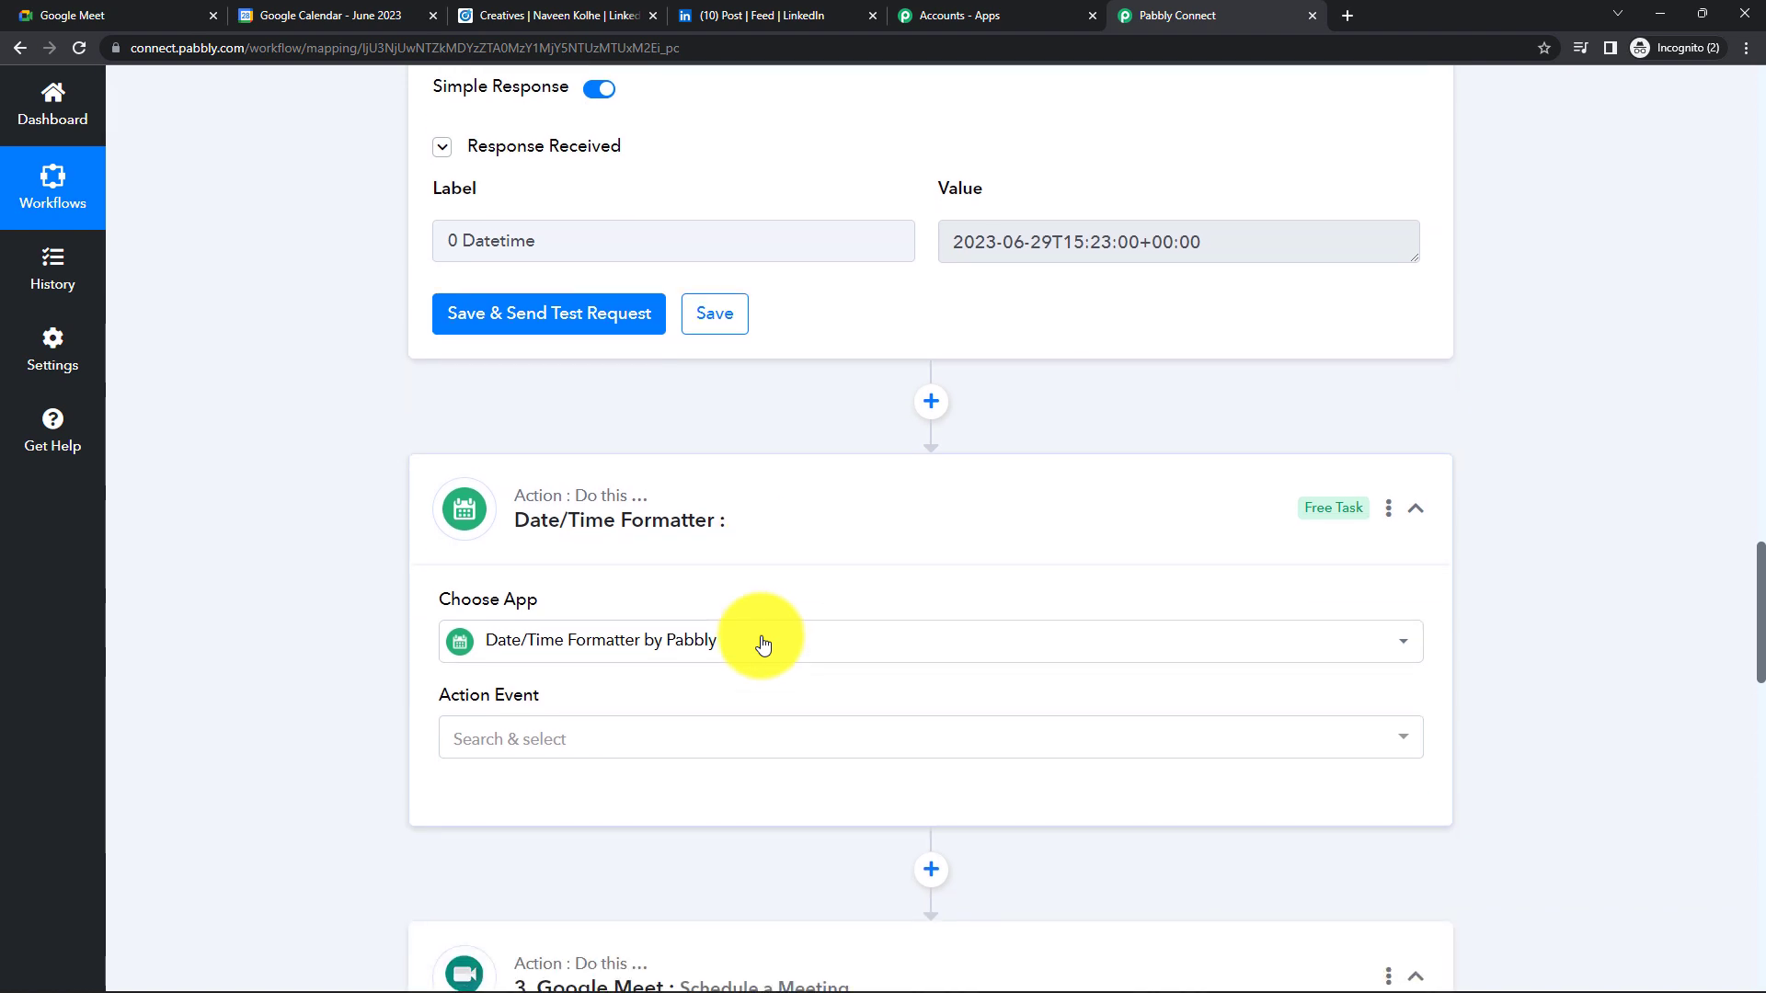
left_click(639, 733)
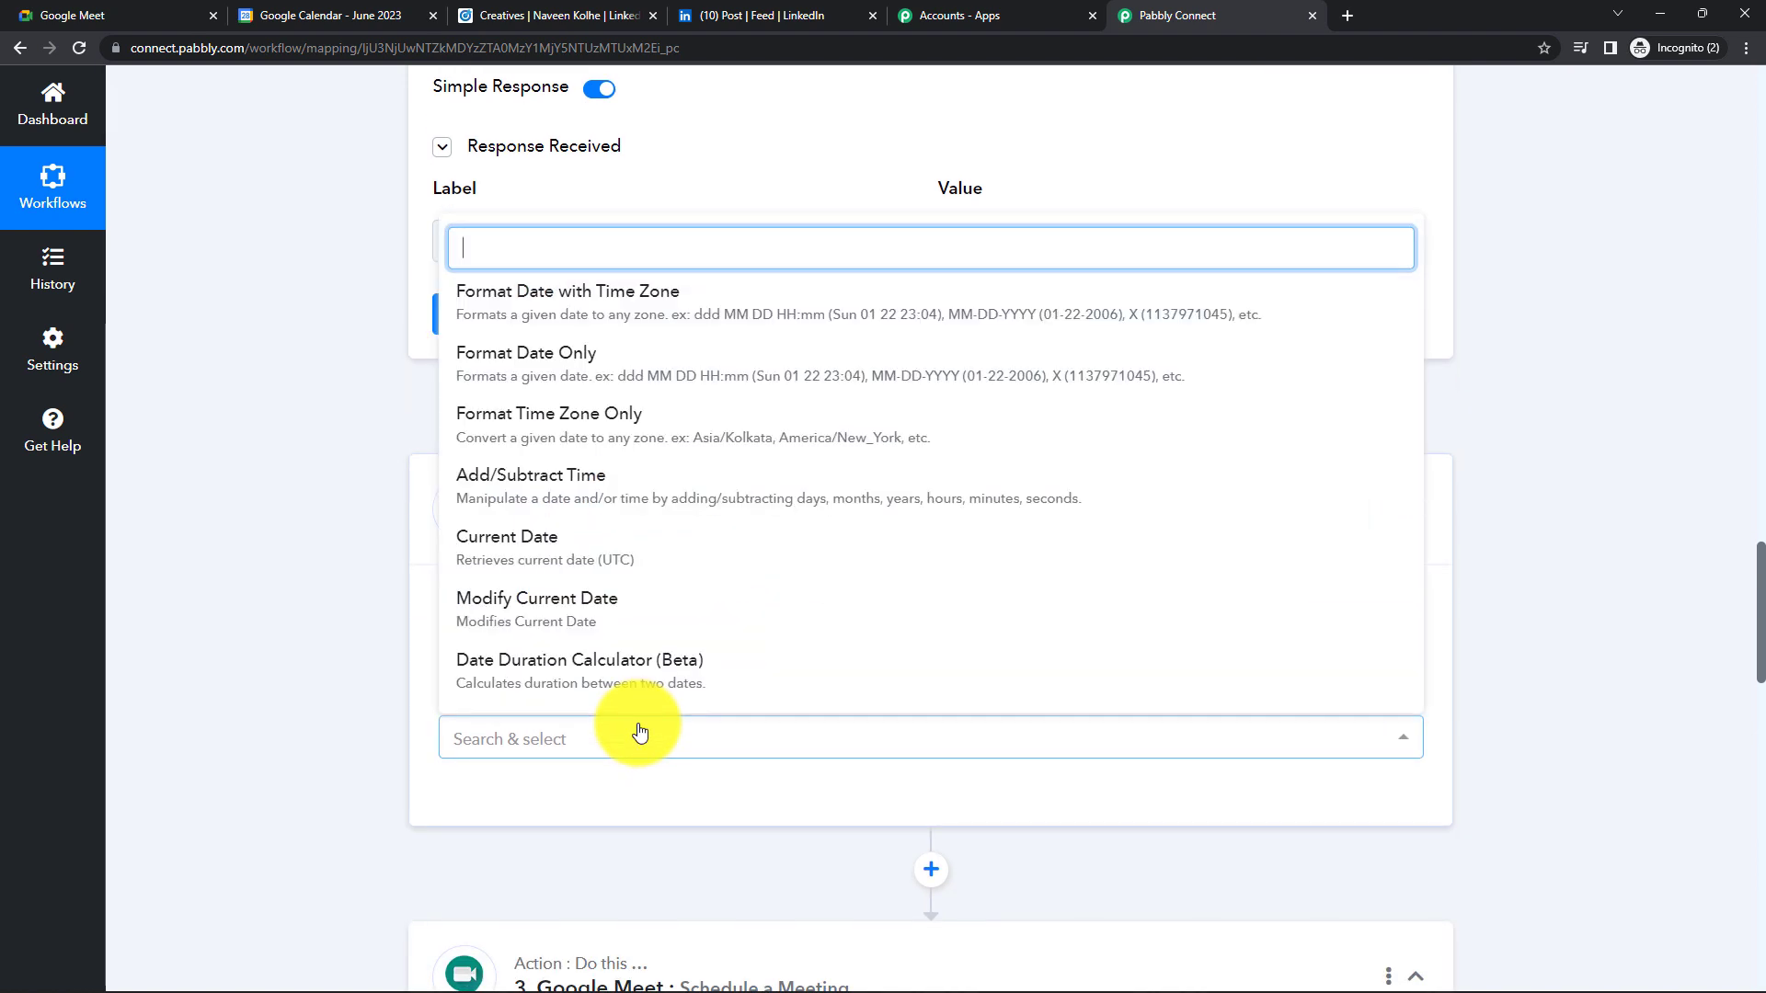
left_click(589, 483)
scroll(633, 604, "down", 3)
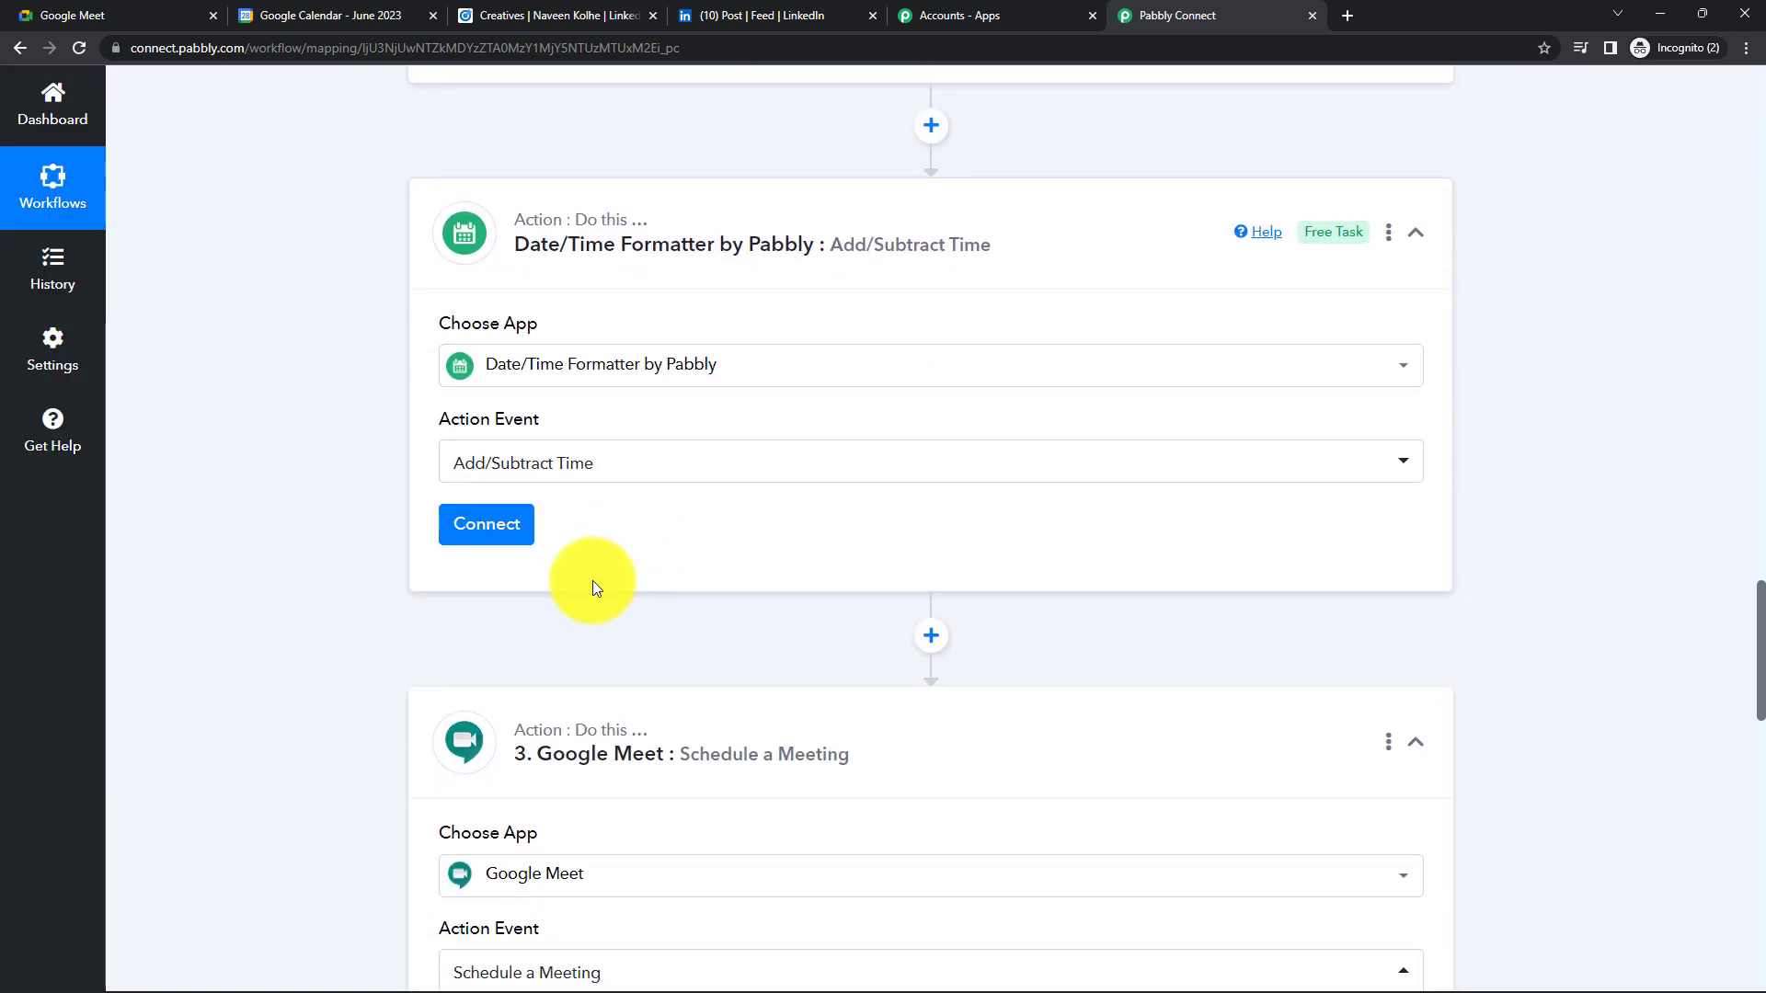
left_click(497, 529)
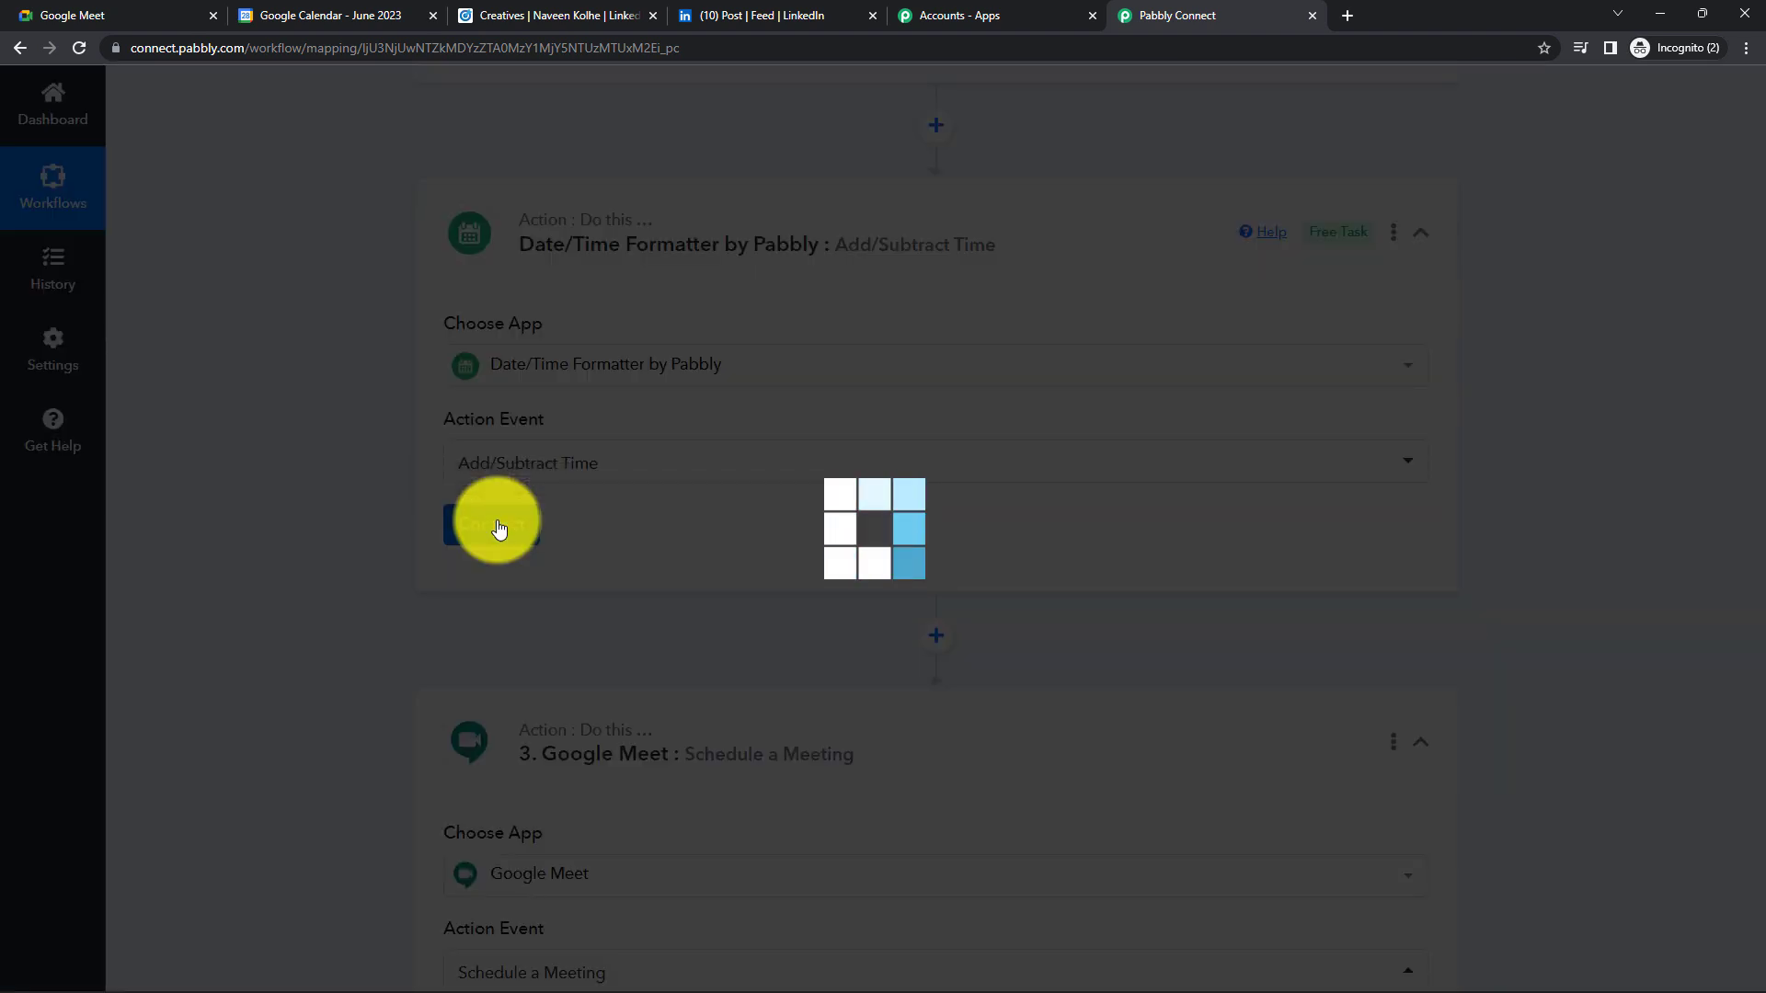
scroll(515, 527, "down", 1)
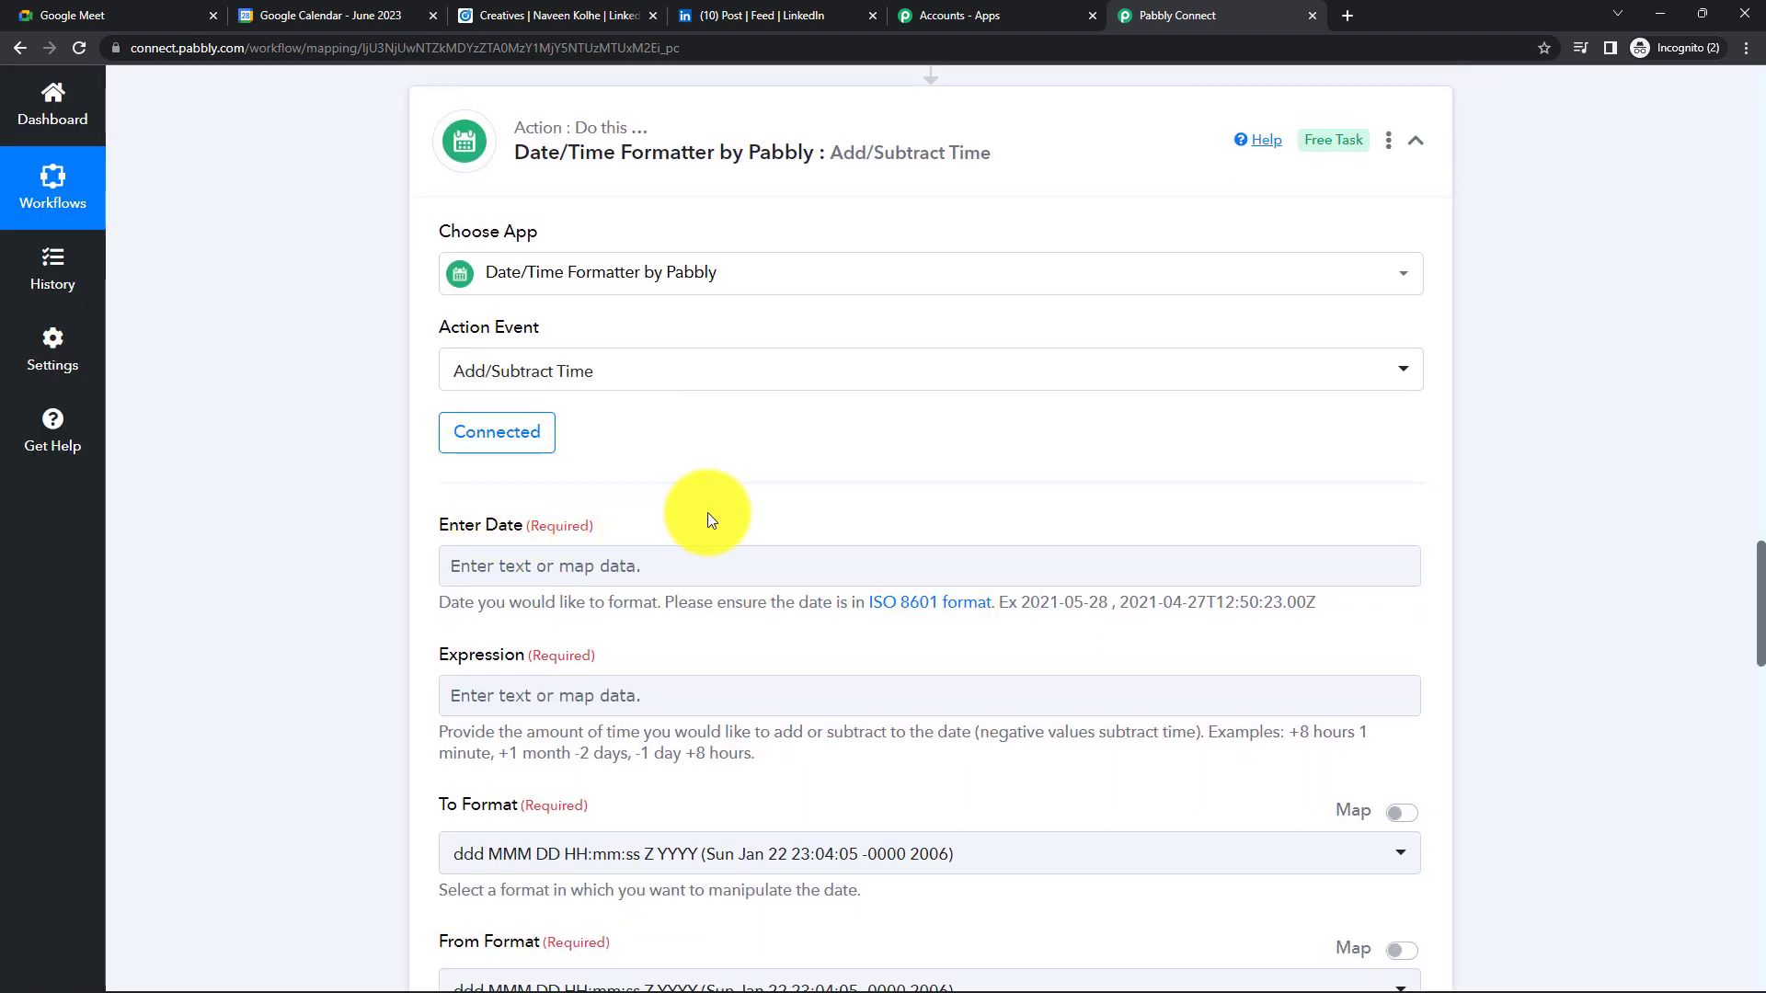
- Map the Modify Current Date step's Datetime output (2023-06-29T15:23:00+00:00) into Enter Date
scroll(708, 511, "up", 4)
scroll(728, 440, "up", 2)
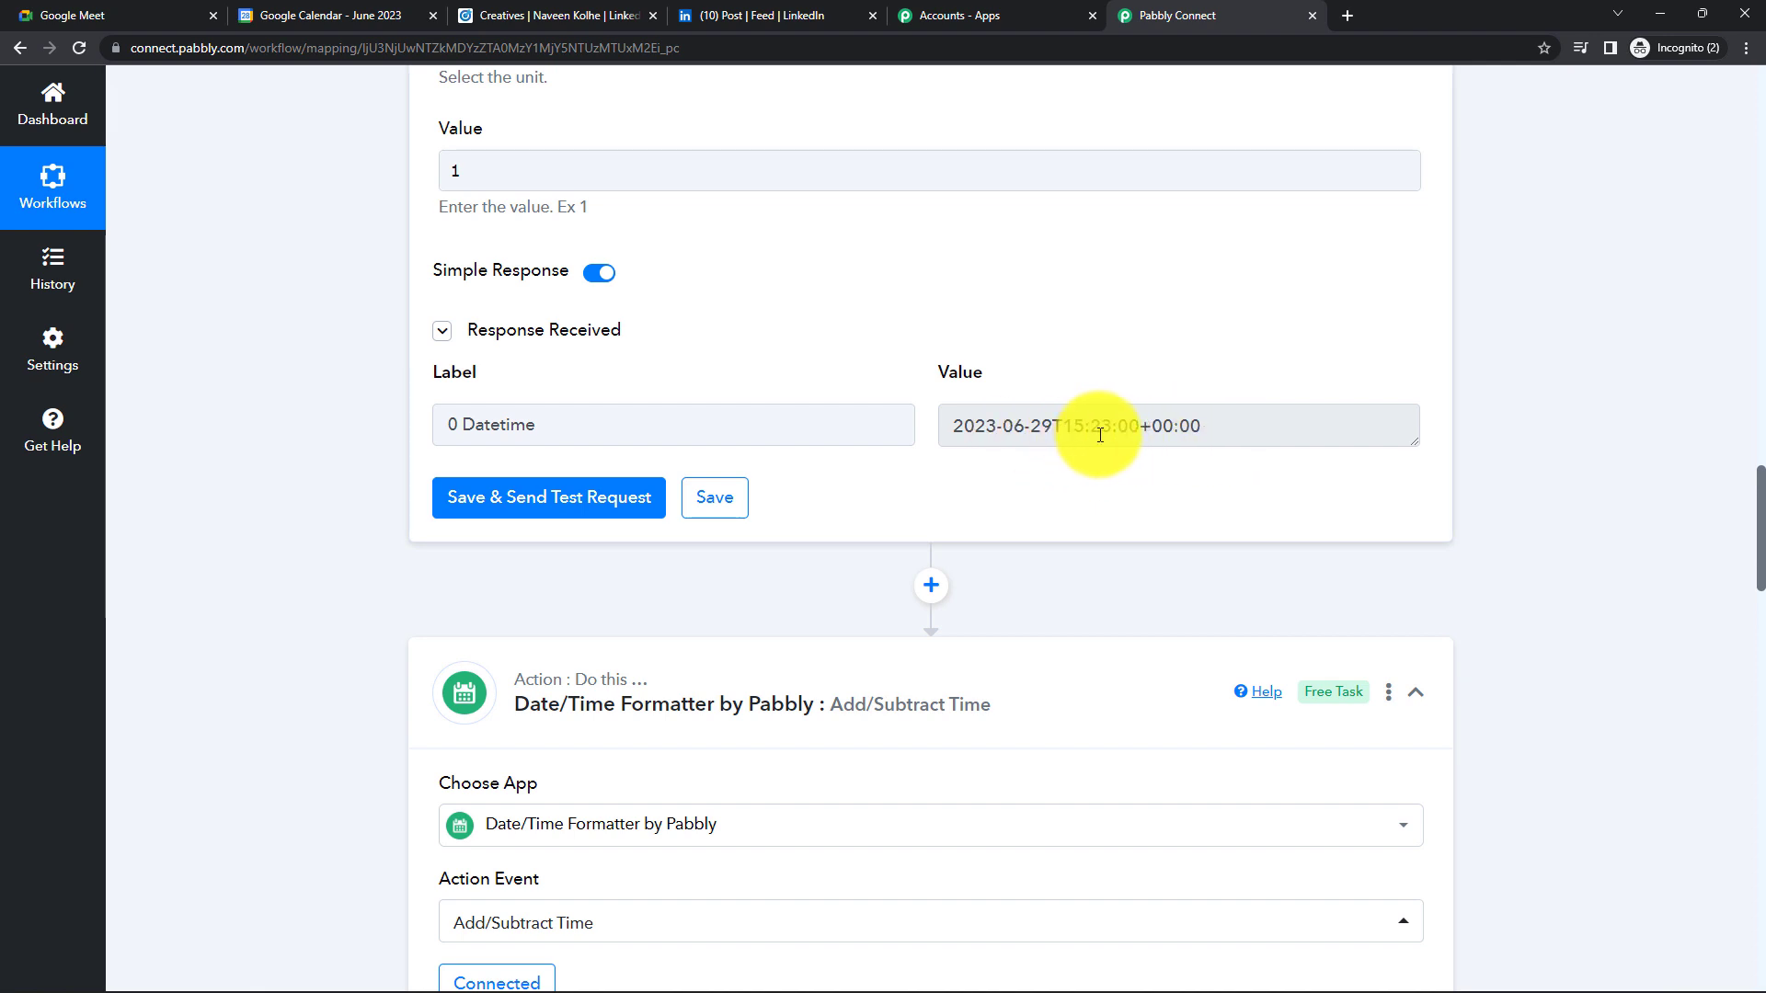
scroll(1100, 435, "down", 2)
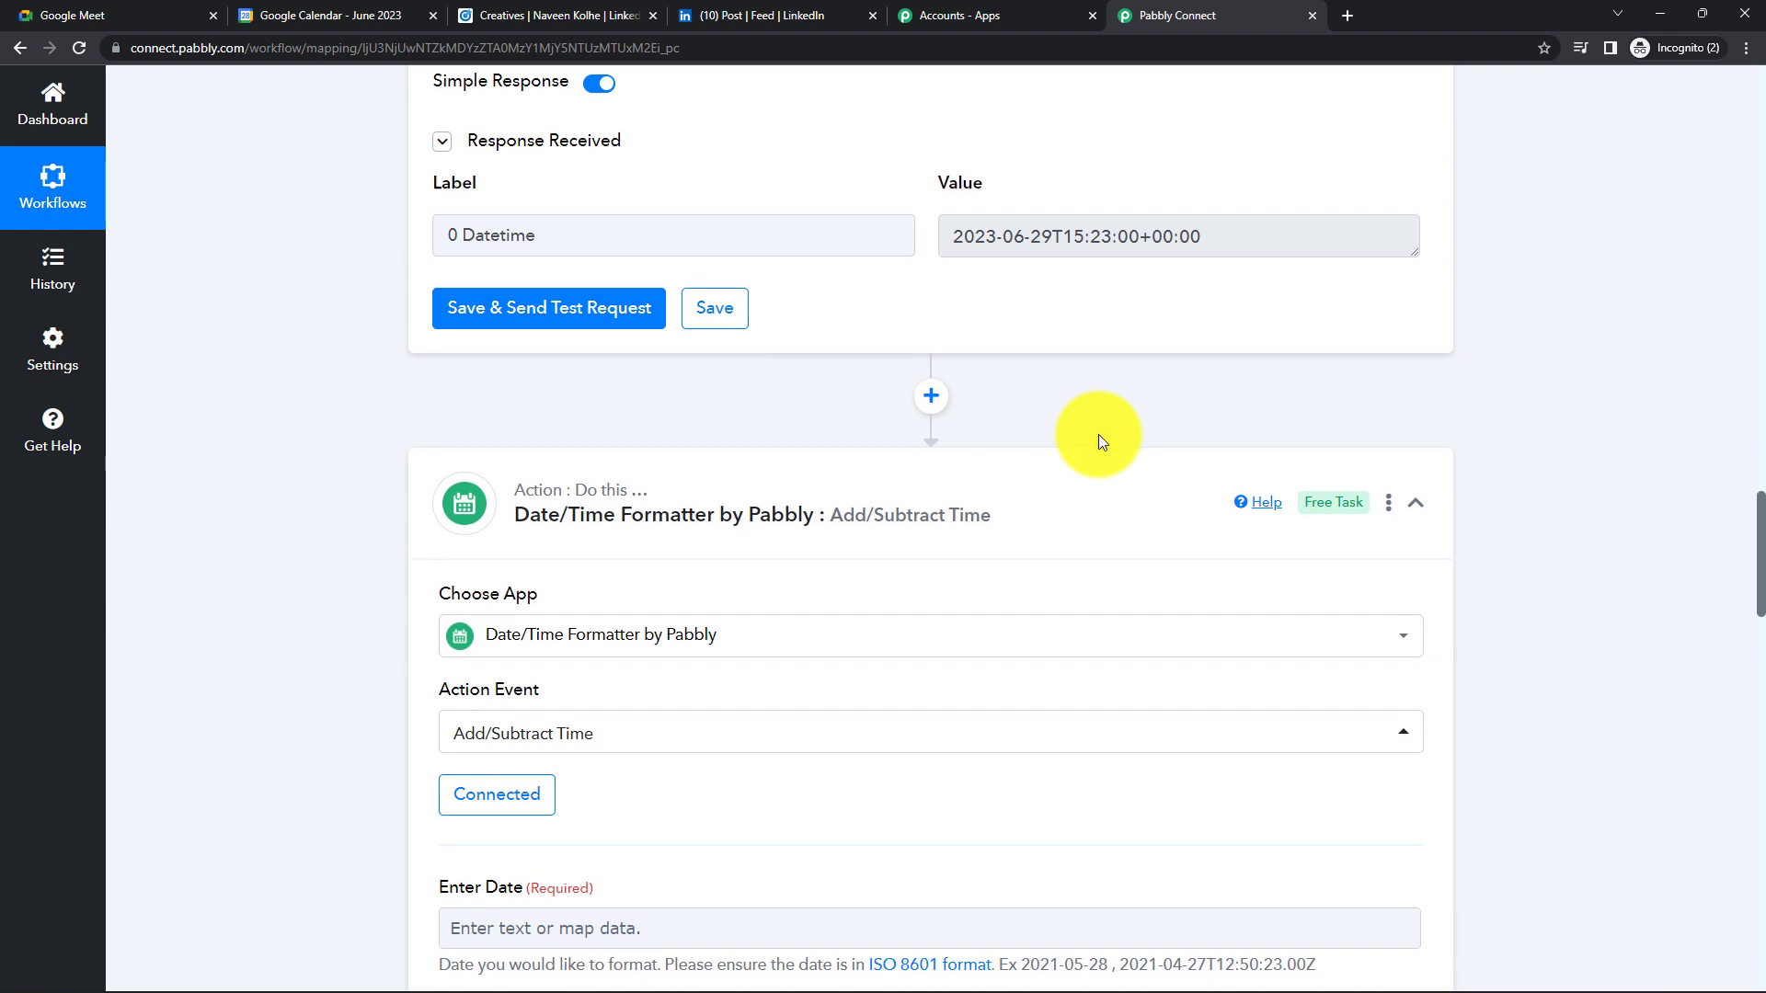
scroll(1100, 435, "down", 2)
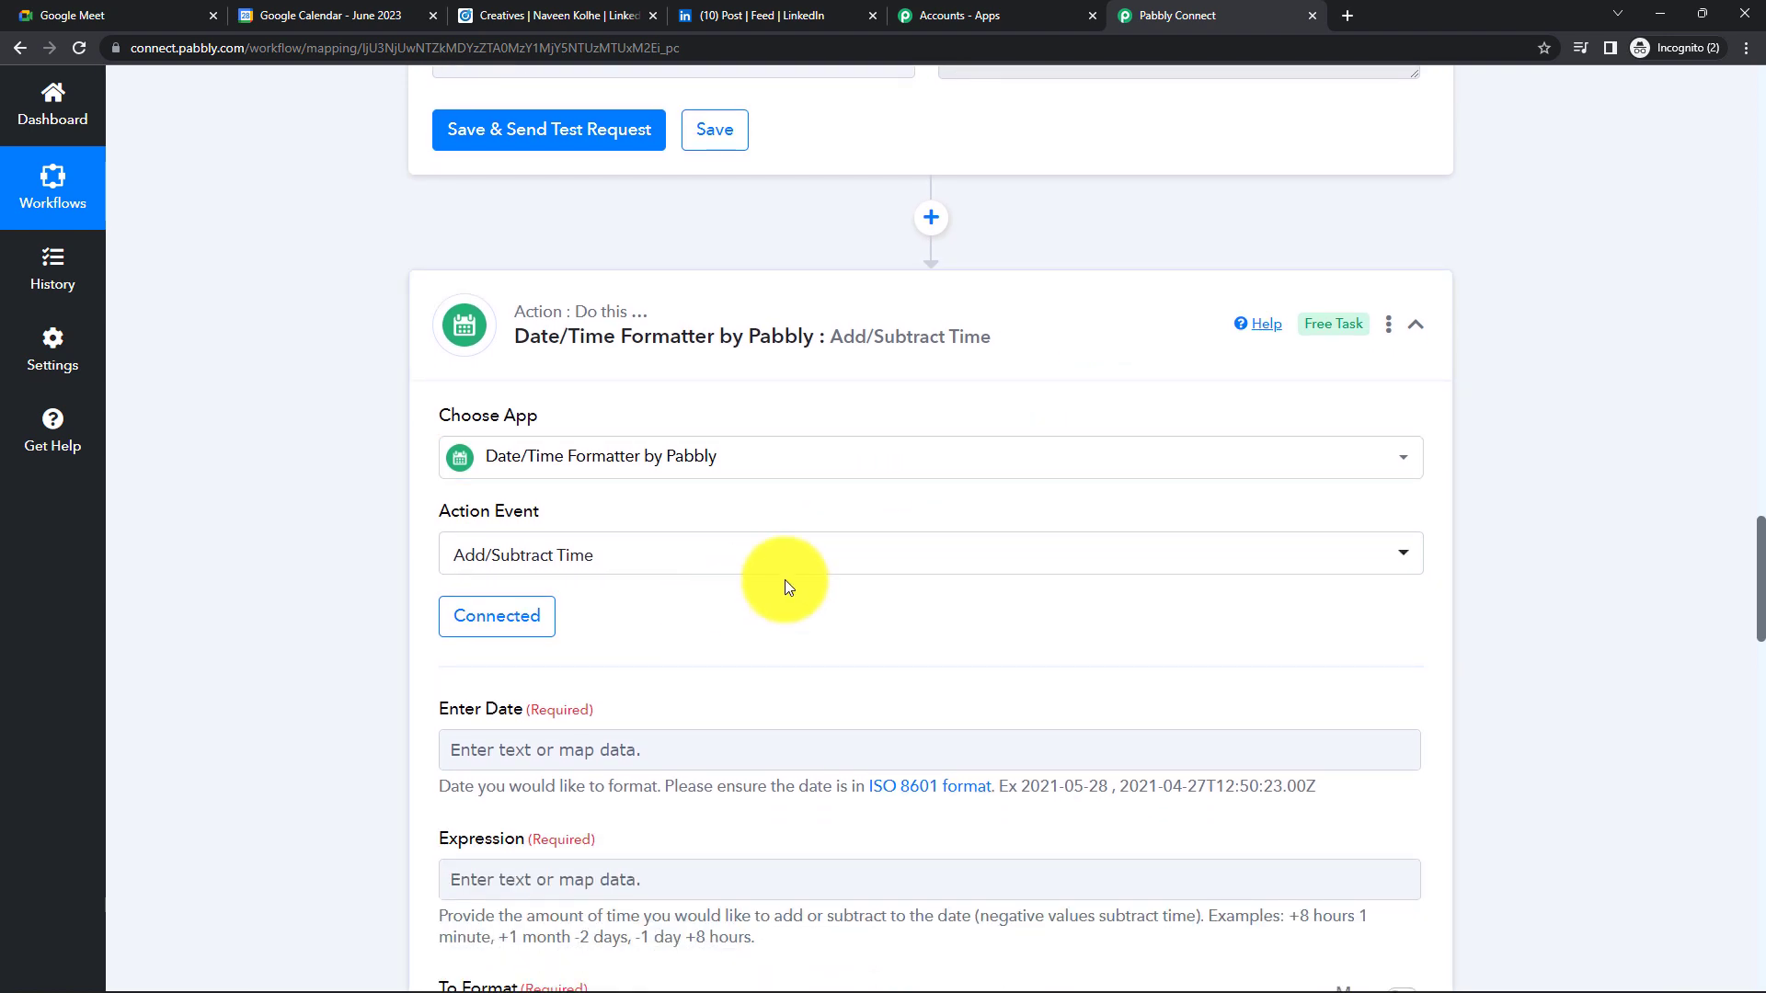
scroll(785, 579, "down", 2)
scroll(584, 559, "down", 1)
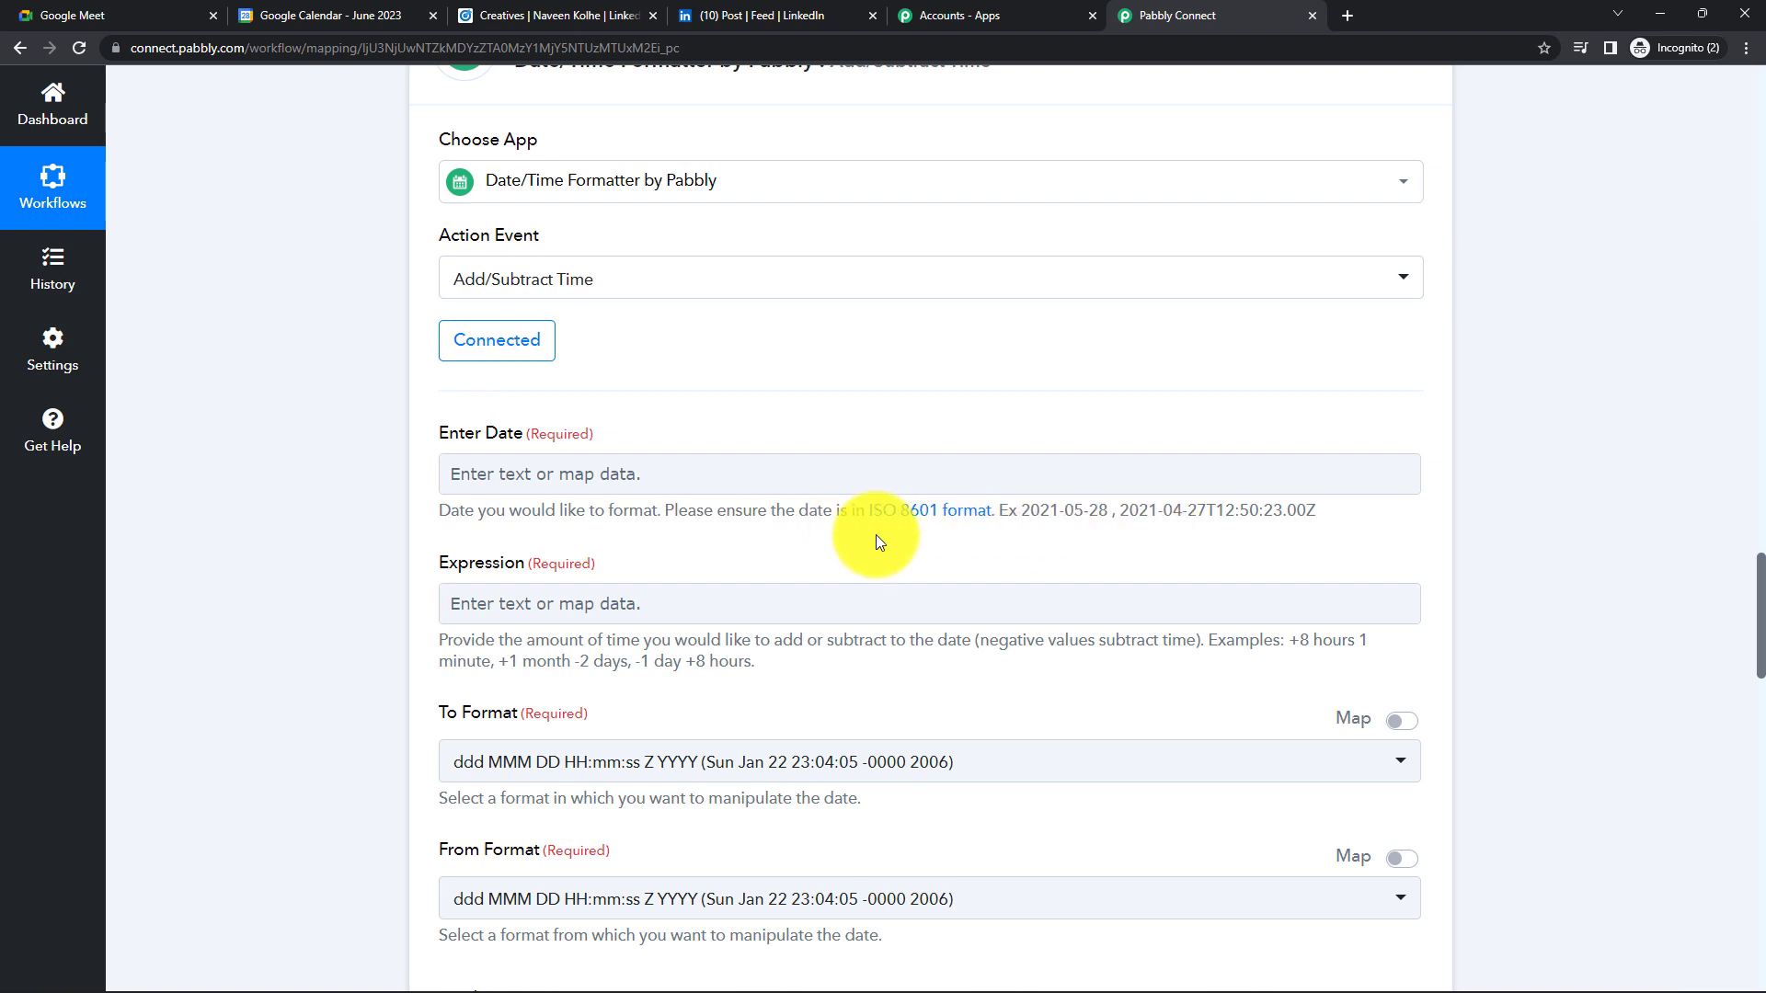
left_click(632, 484)
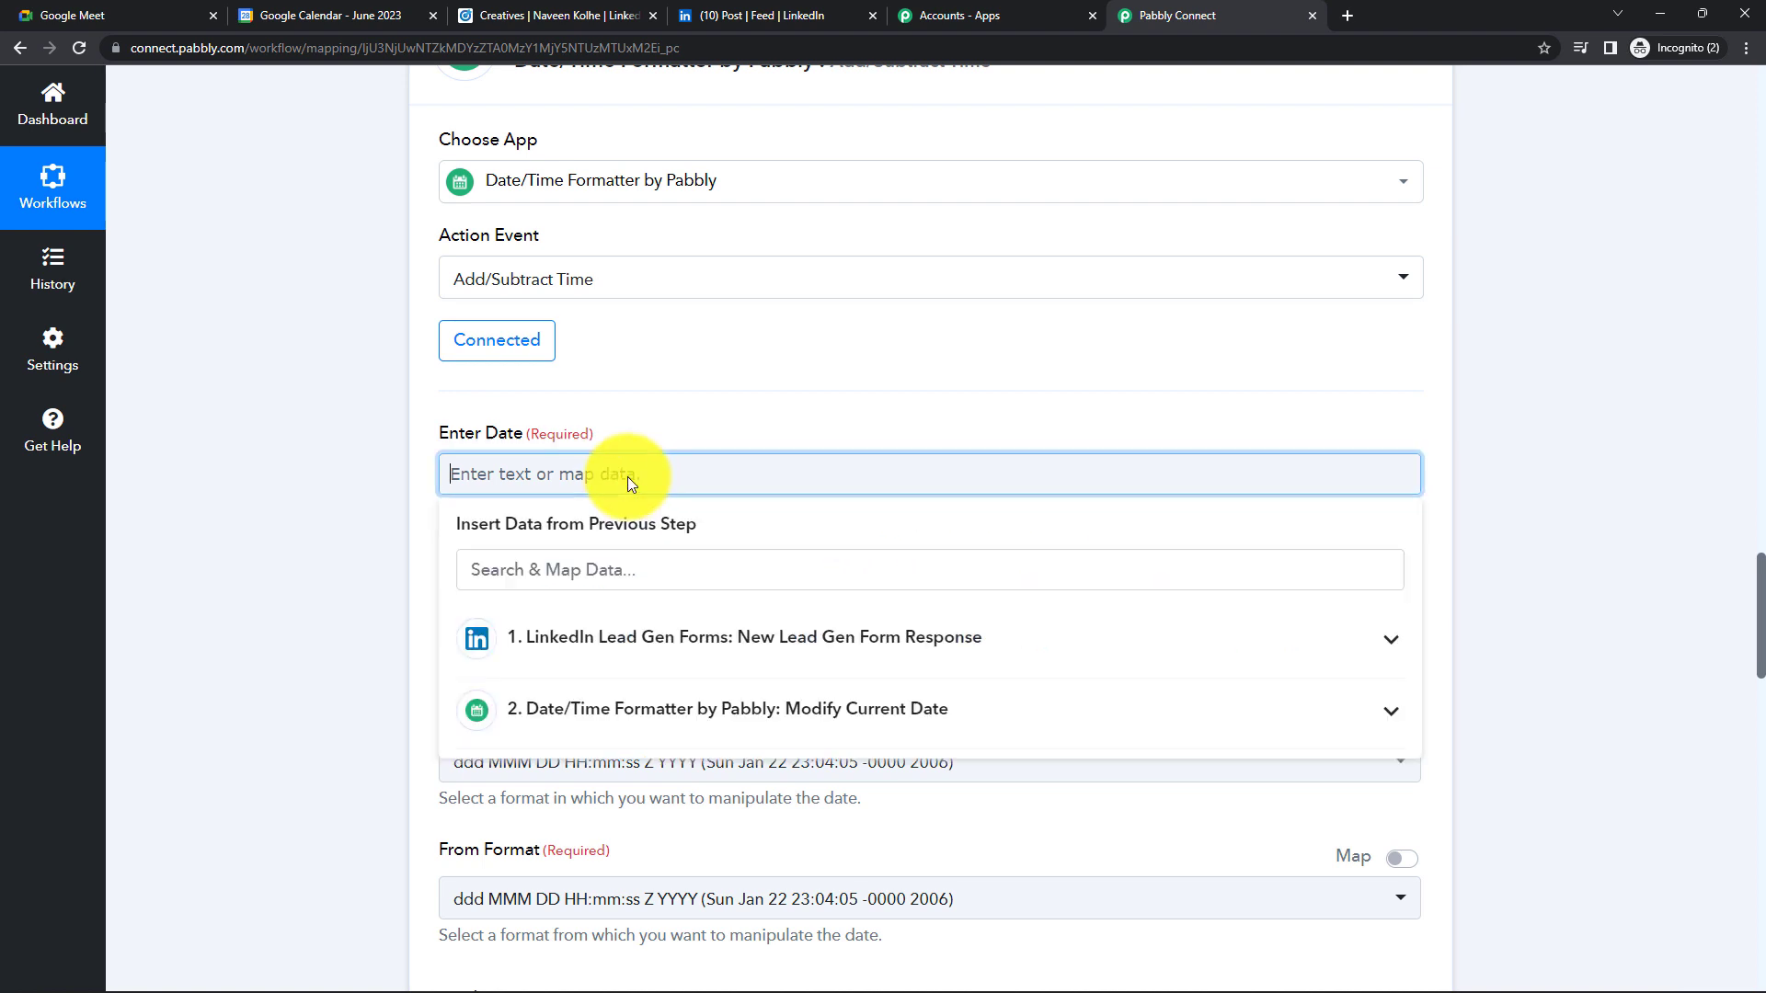
left_click(671, 722)
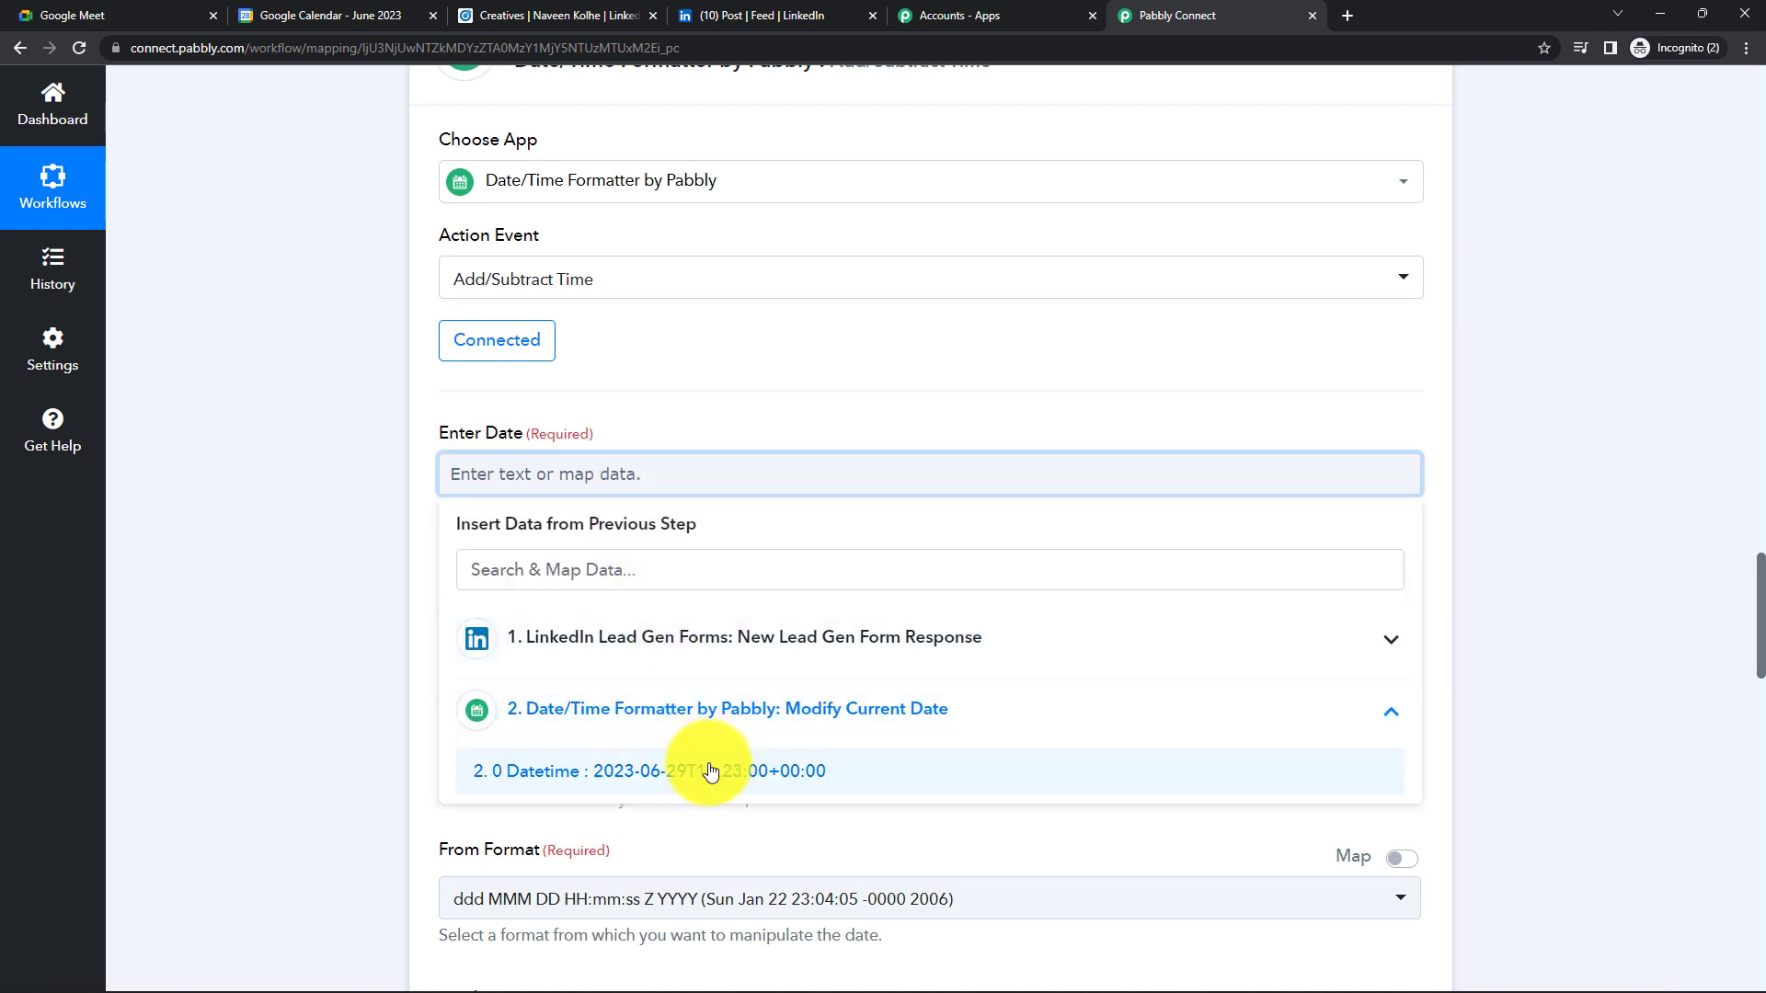
left_click(709, 773)
left_click(378, 565)
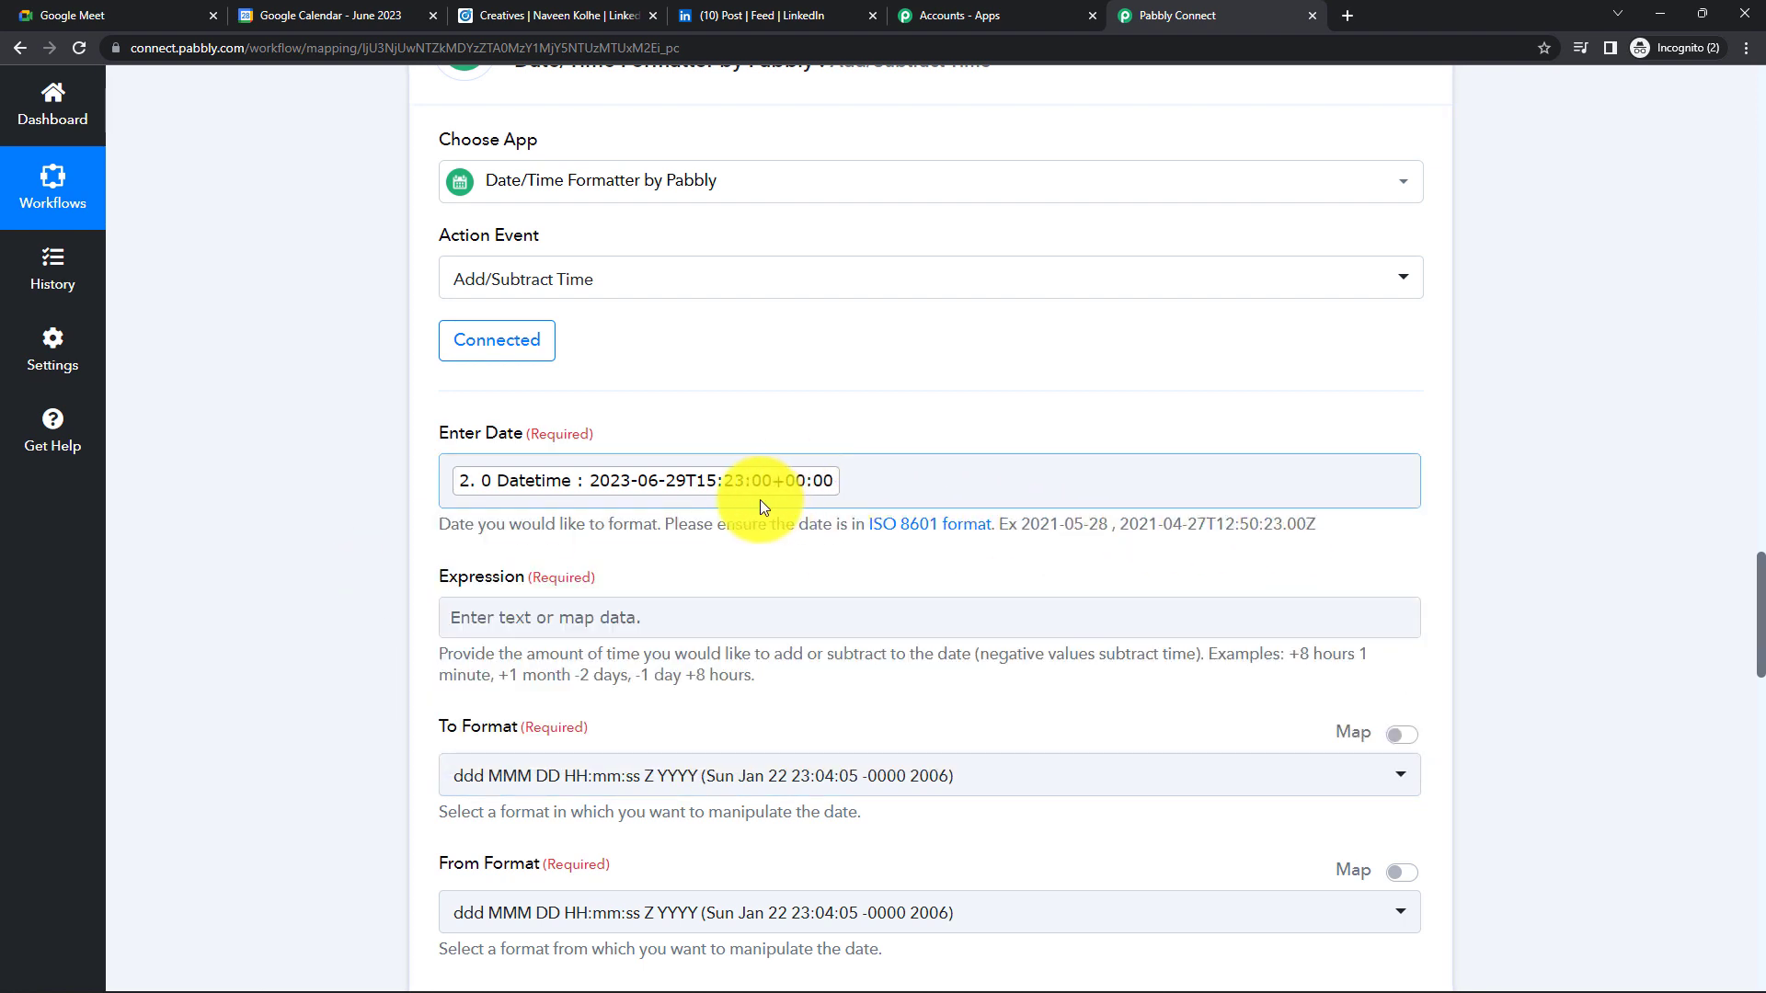
scroll(760, 500, "down", 1)
left_click(572, 520)
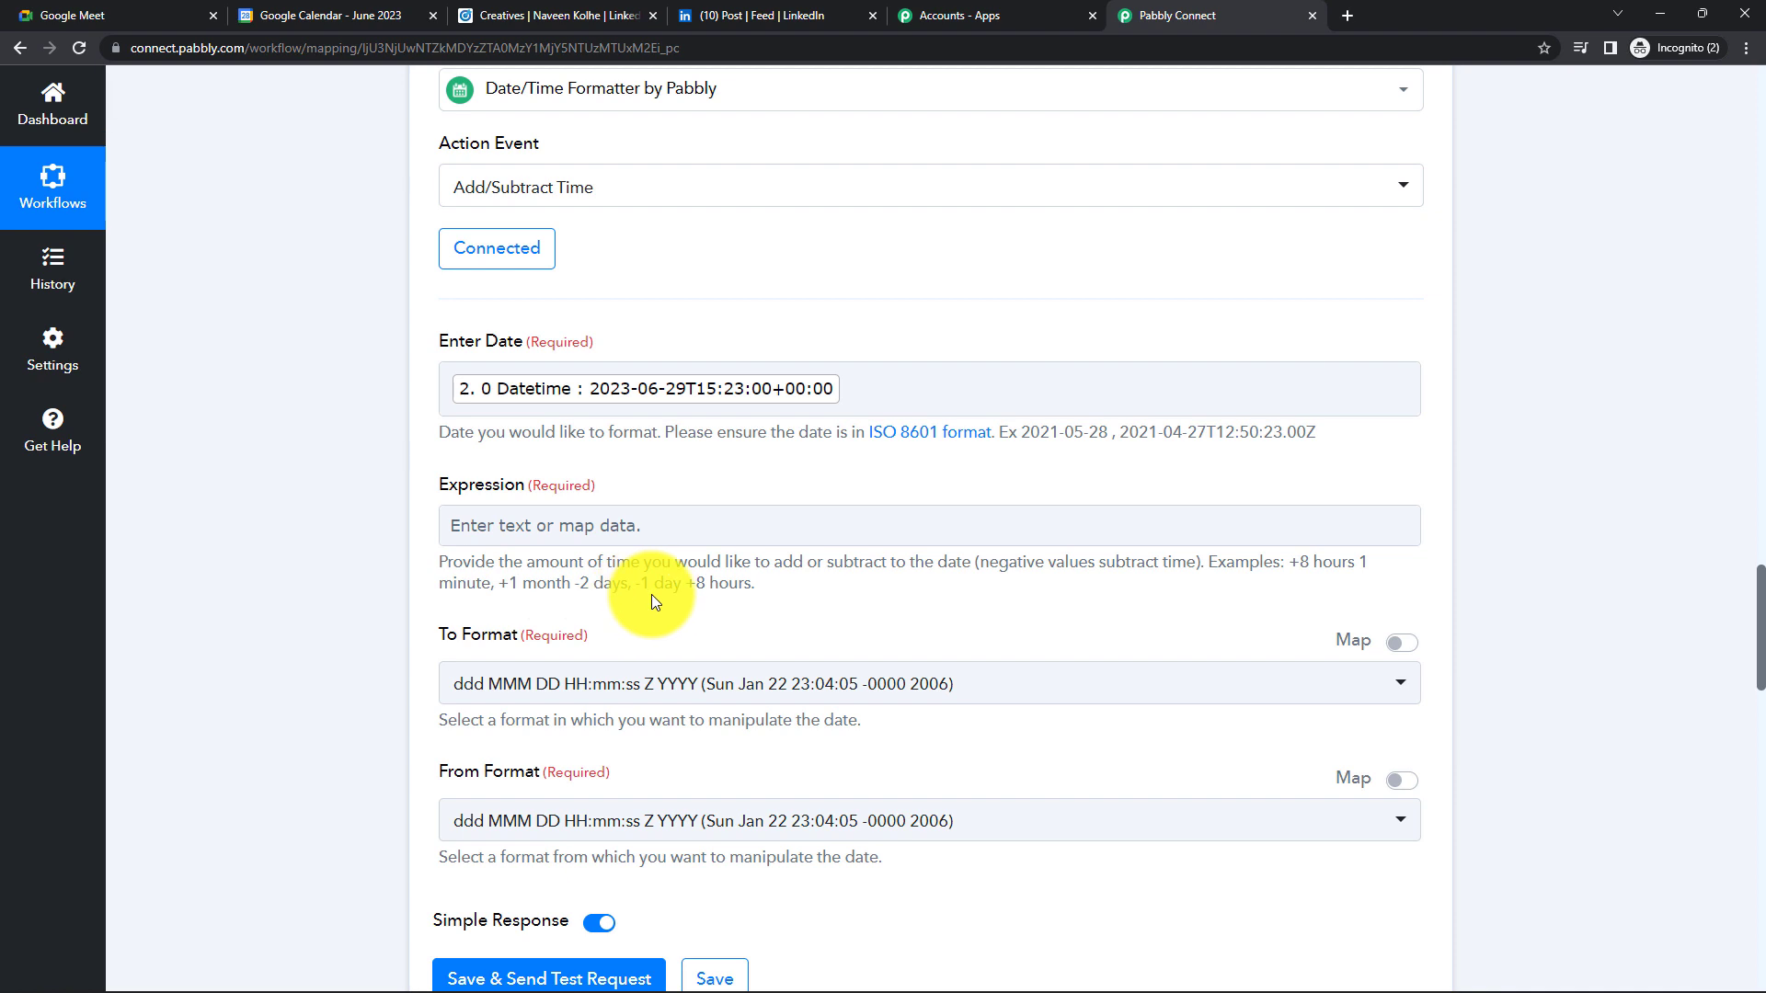
- Set the Expression to +1 hours
left_click(592, 538)
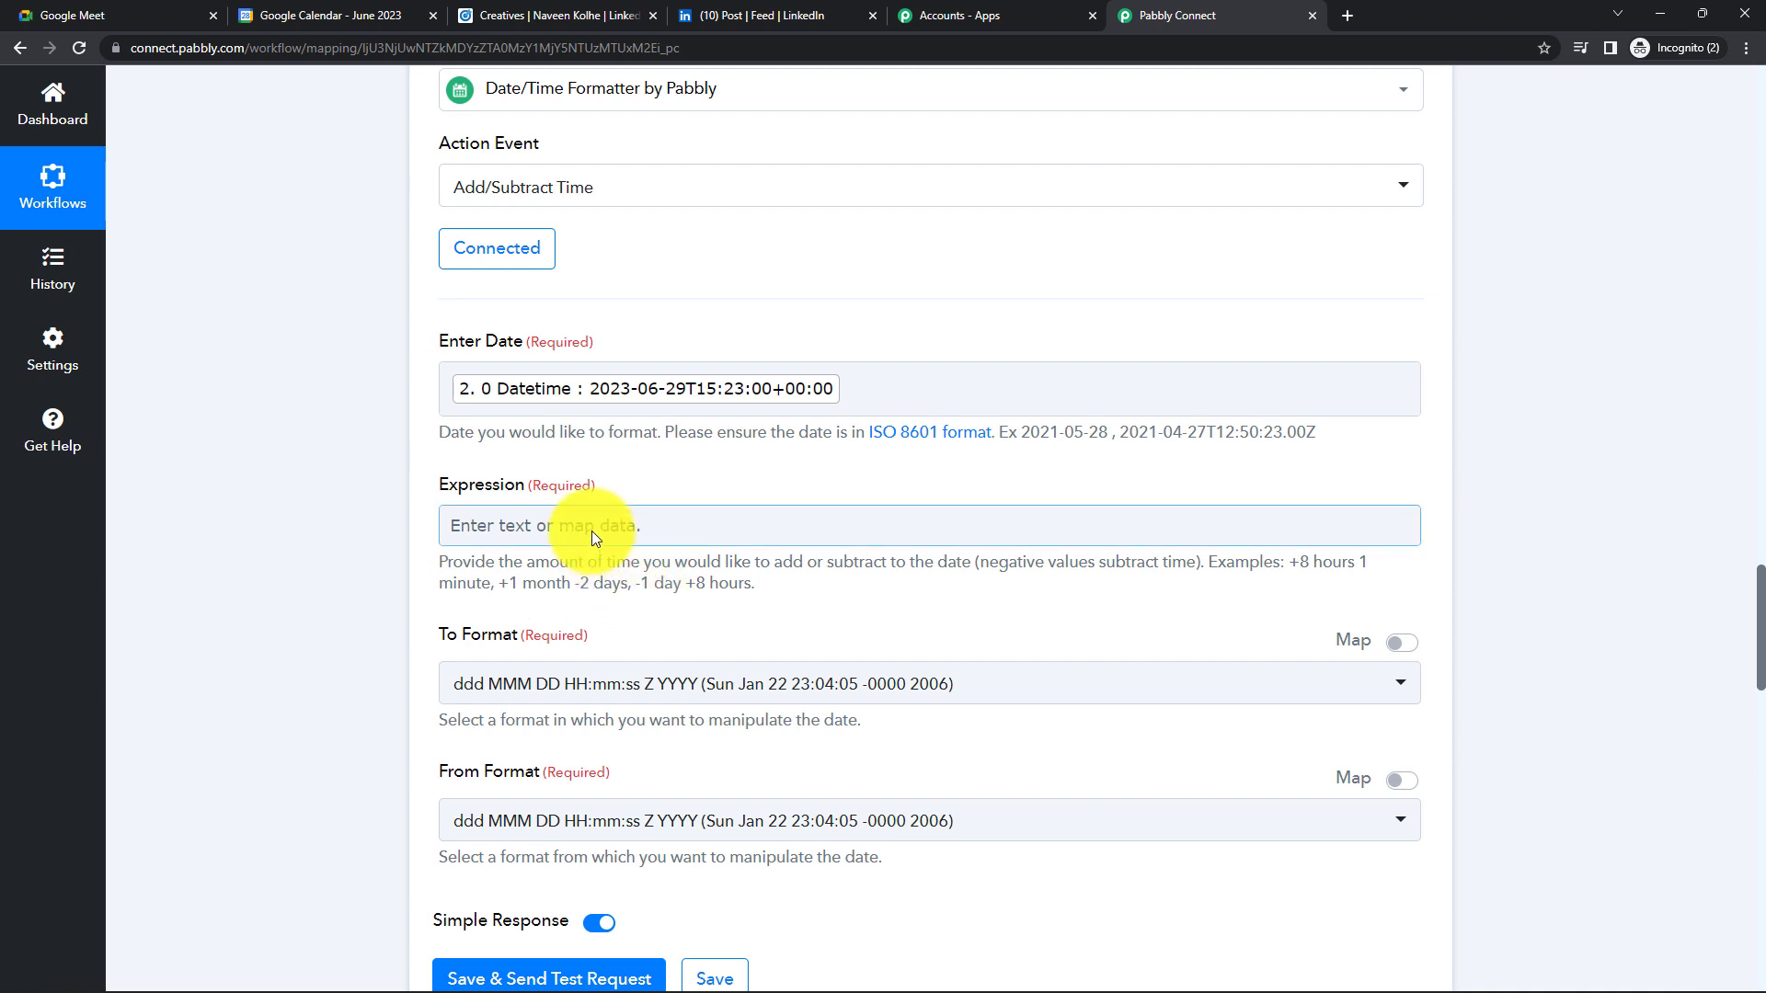
left_click(592, 532)
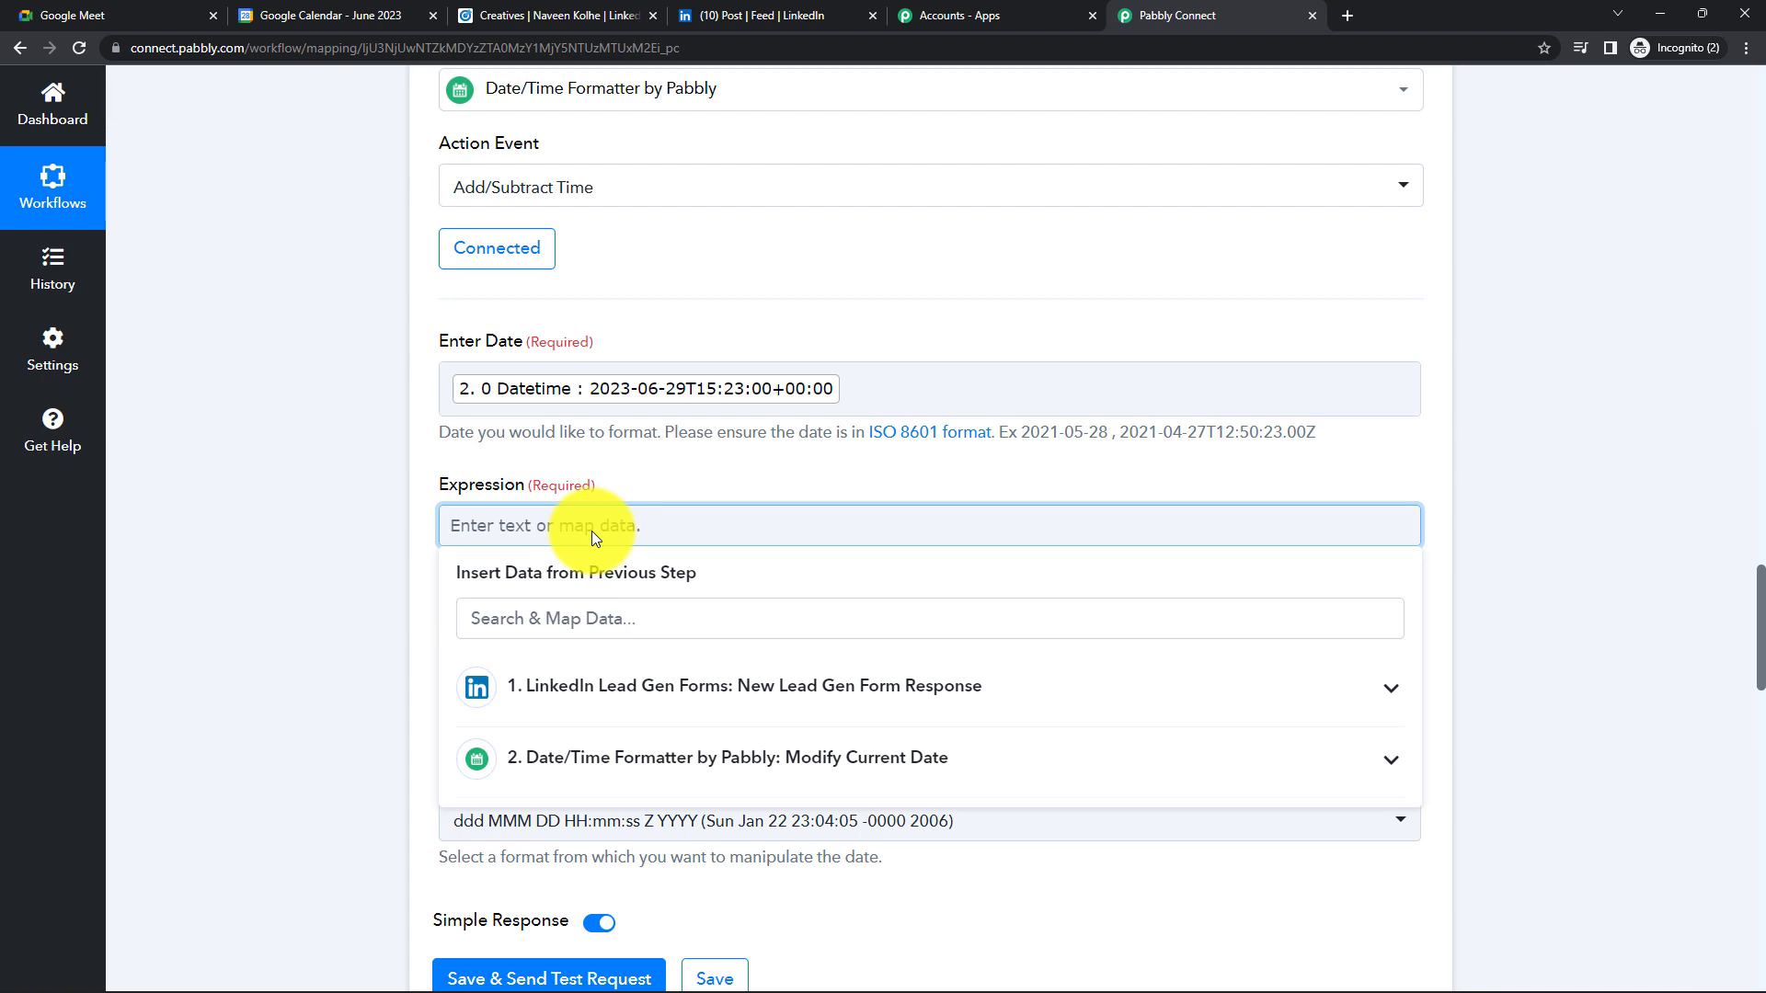
type("+1 Hours")
left_click(639, 581)
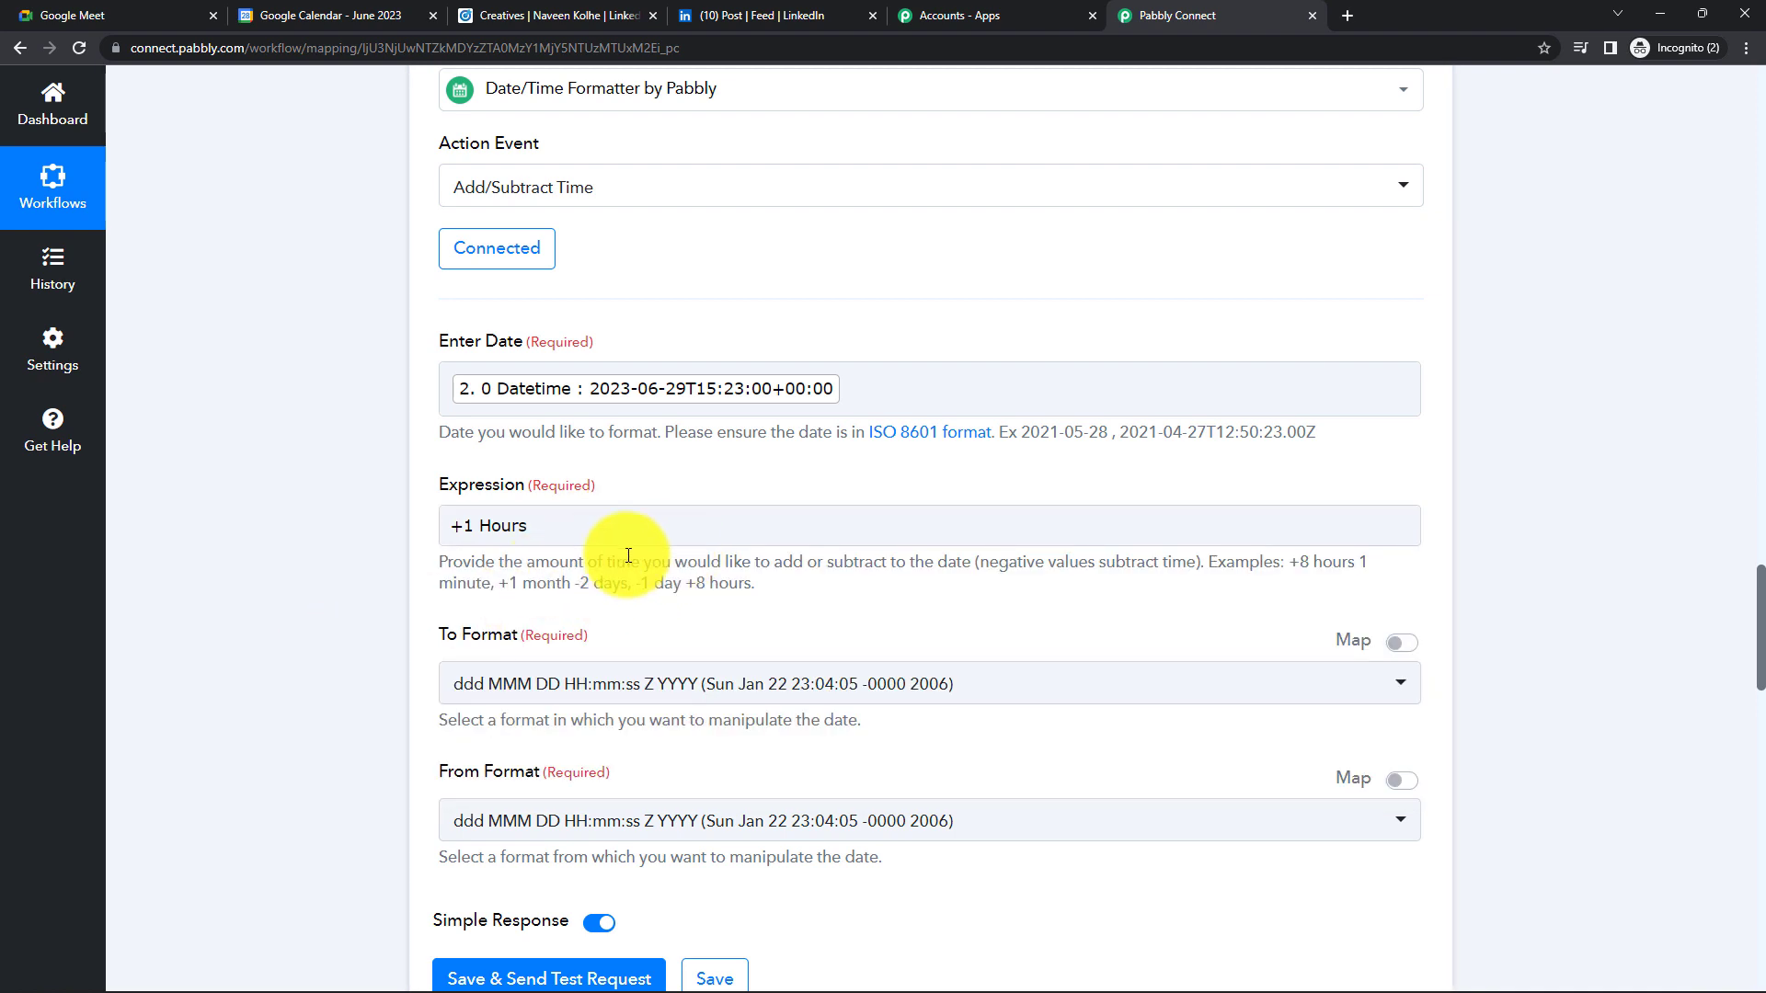
left_click(496, 526)
scroll(597, 515, "down", 2)
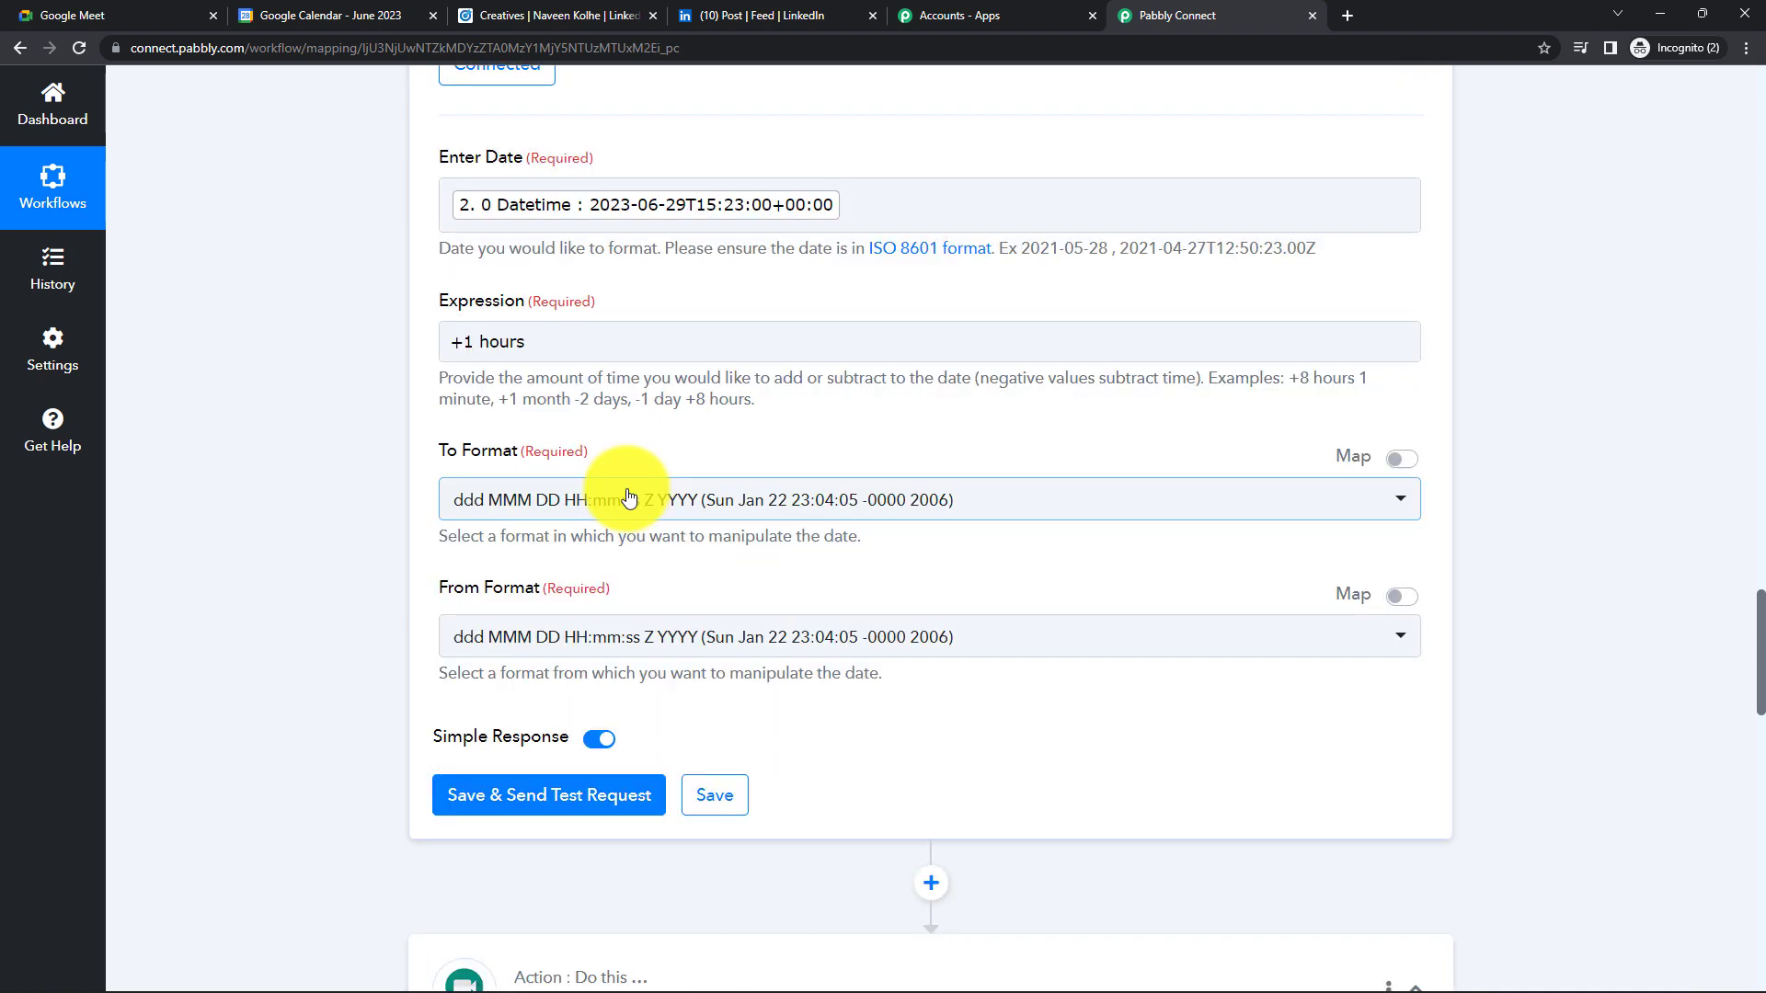
scroll(589, 538, "down", 14)
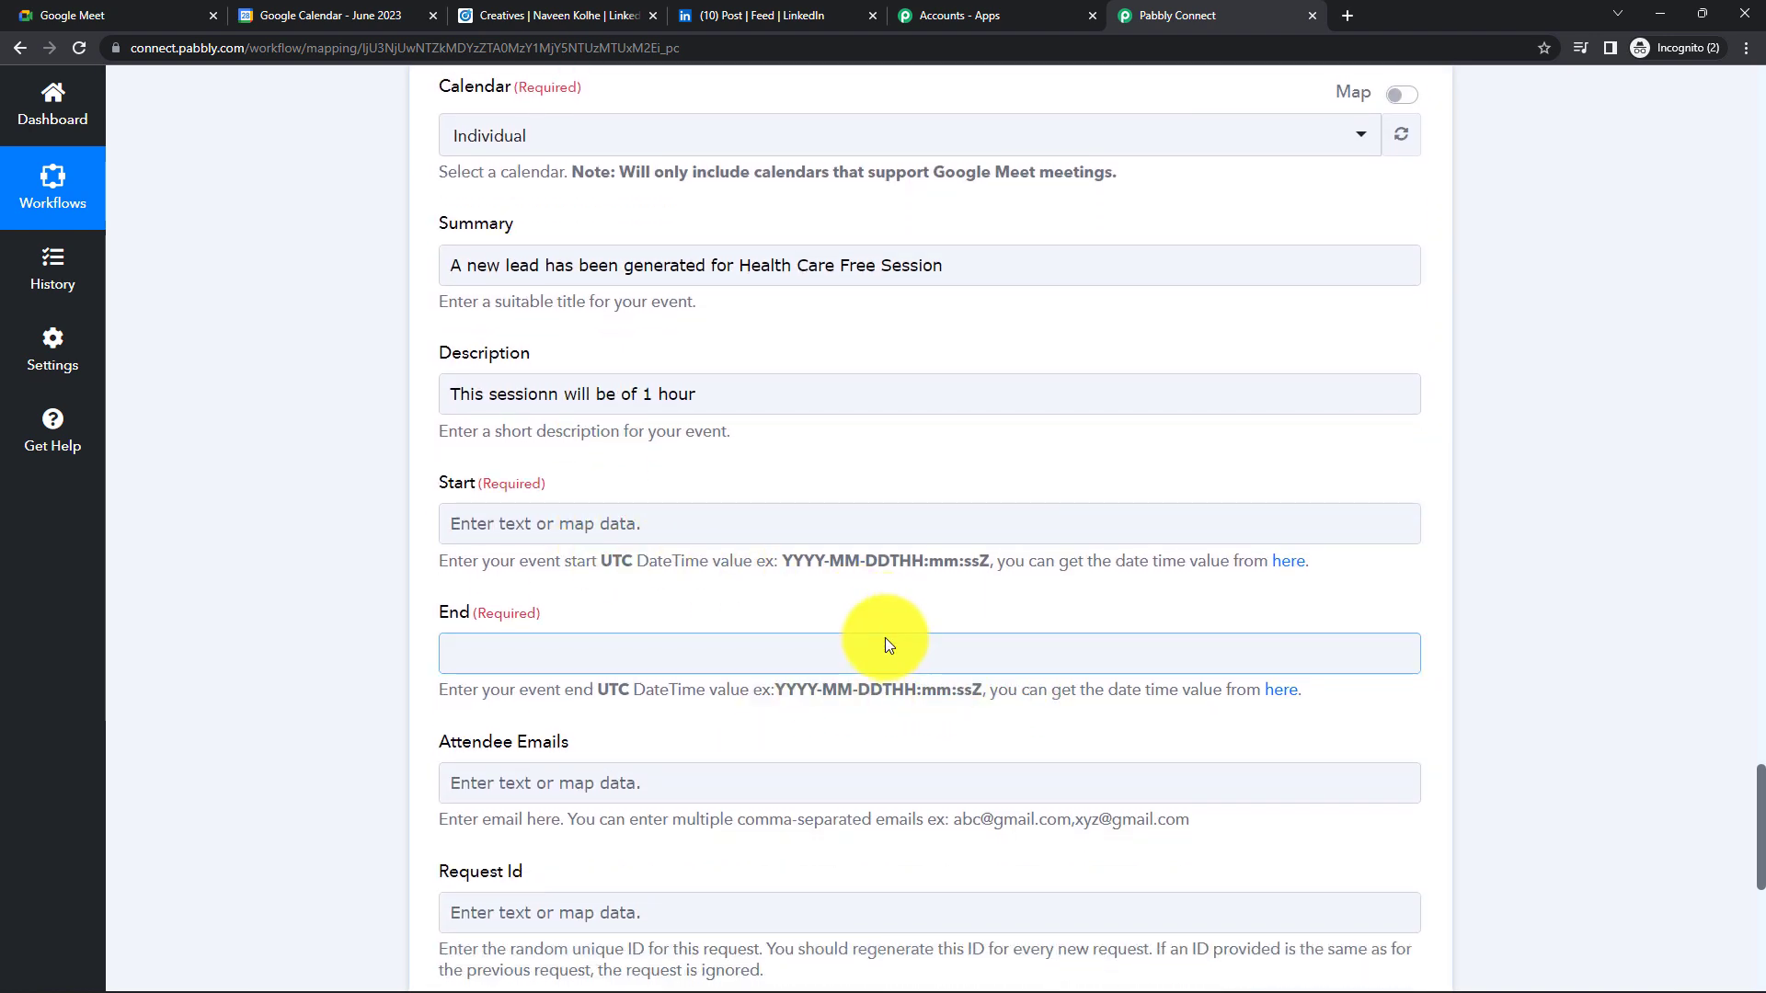
scroll(884, 640, "up", 11)
scroll(885, 643, "up", 2)
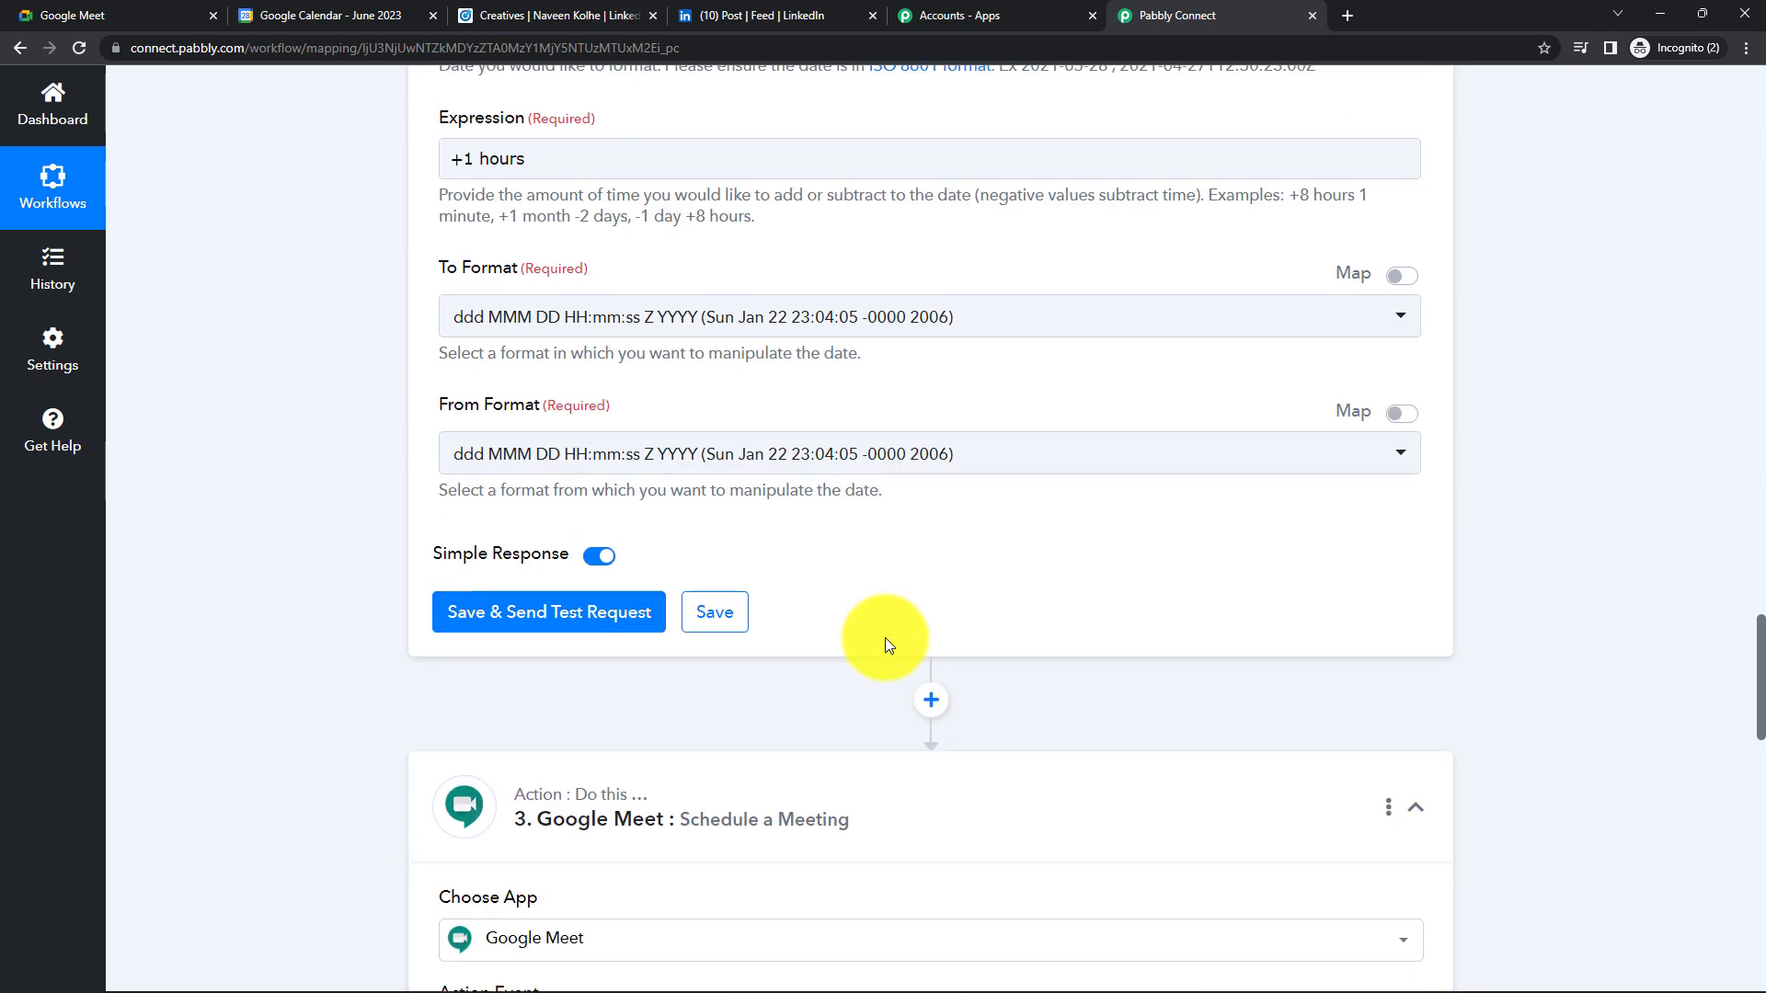
- Set both To Format and From Format to YYYY-MM-DDTHH:mm:ssZ
left_click(950, 414)
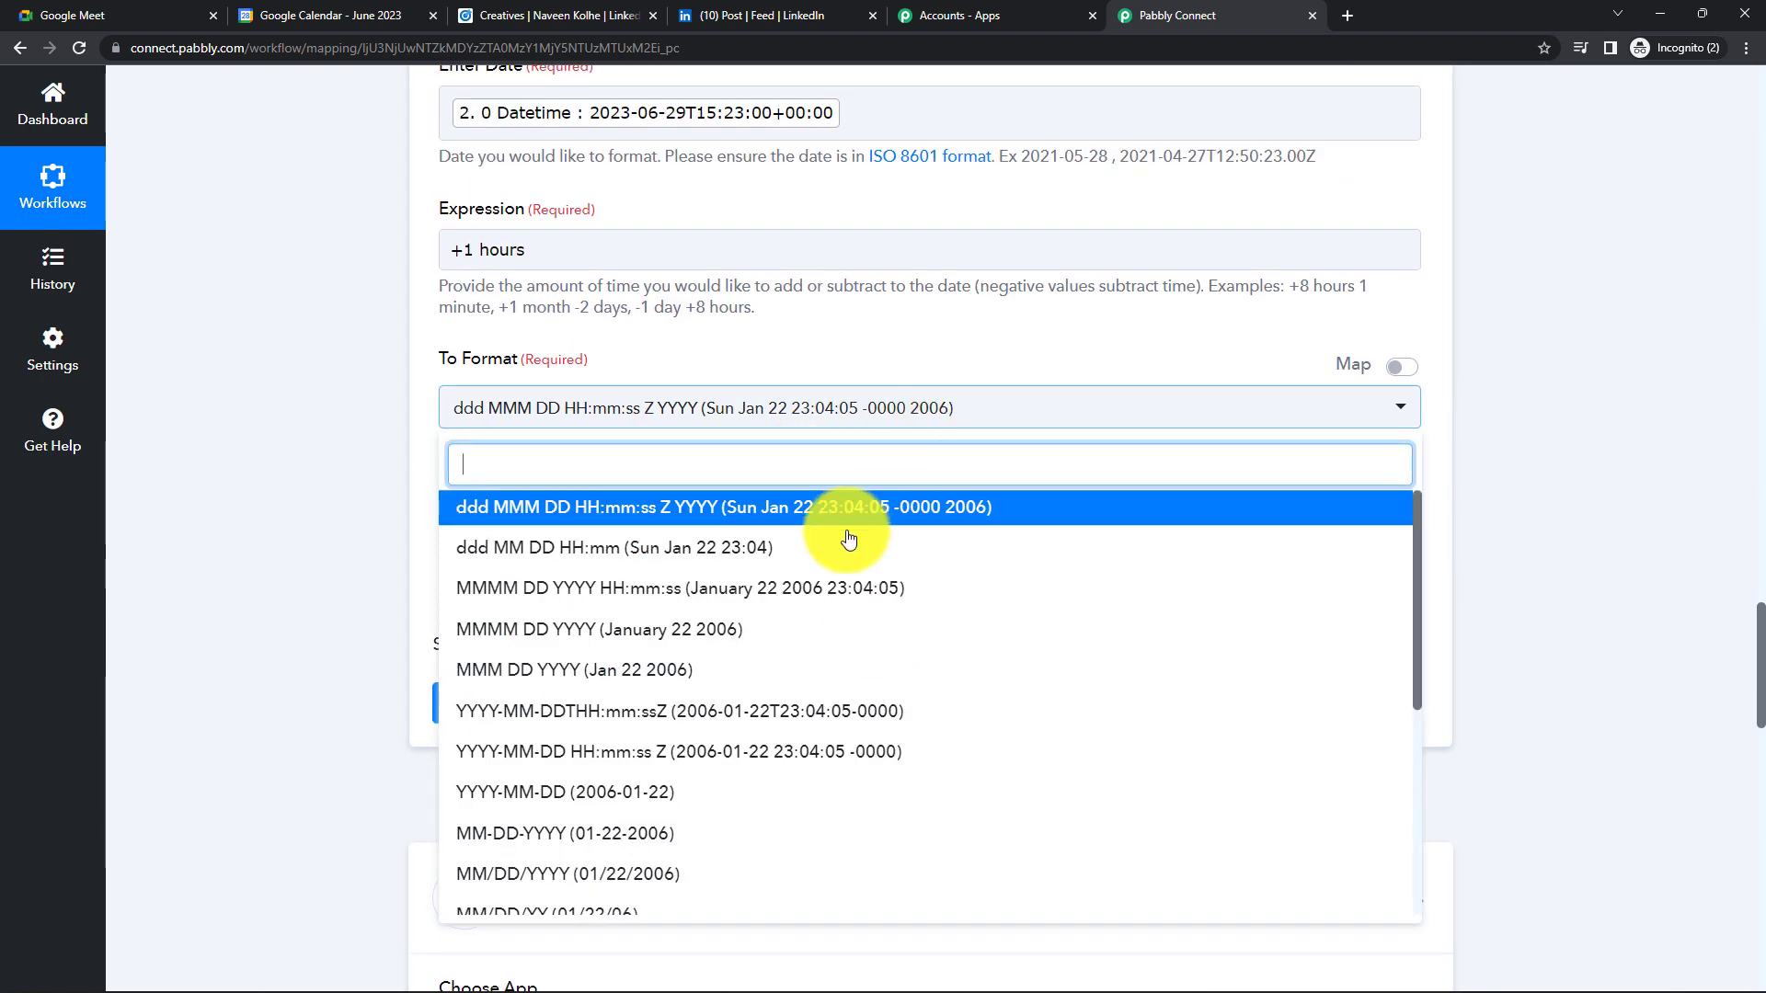
left_click(688, 711)
left_click(360, 633)
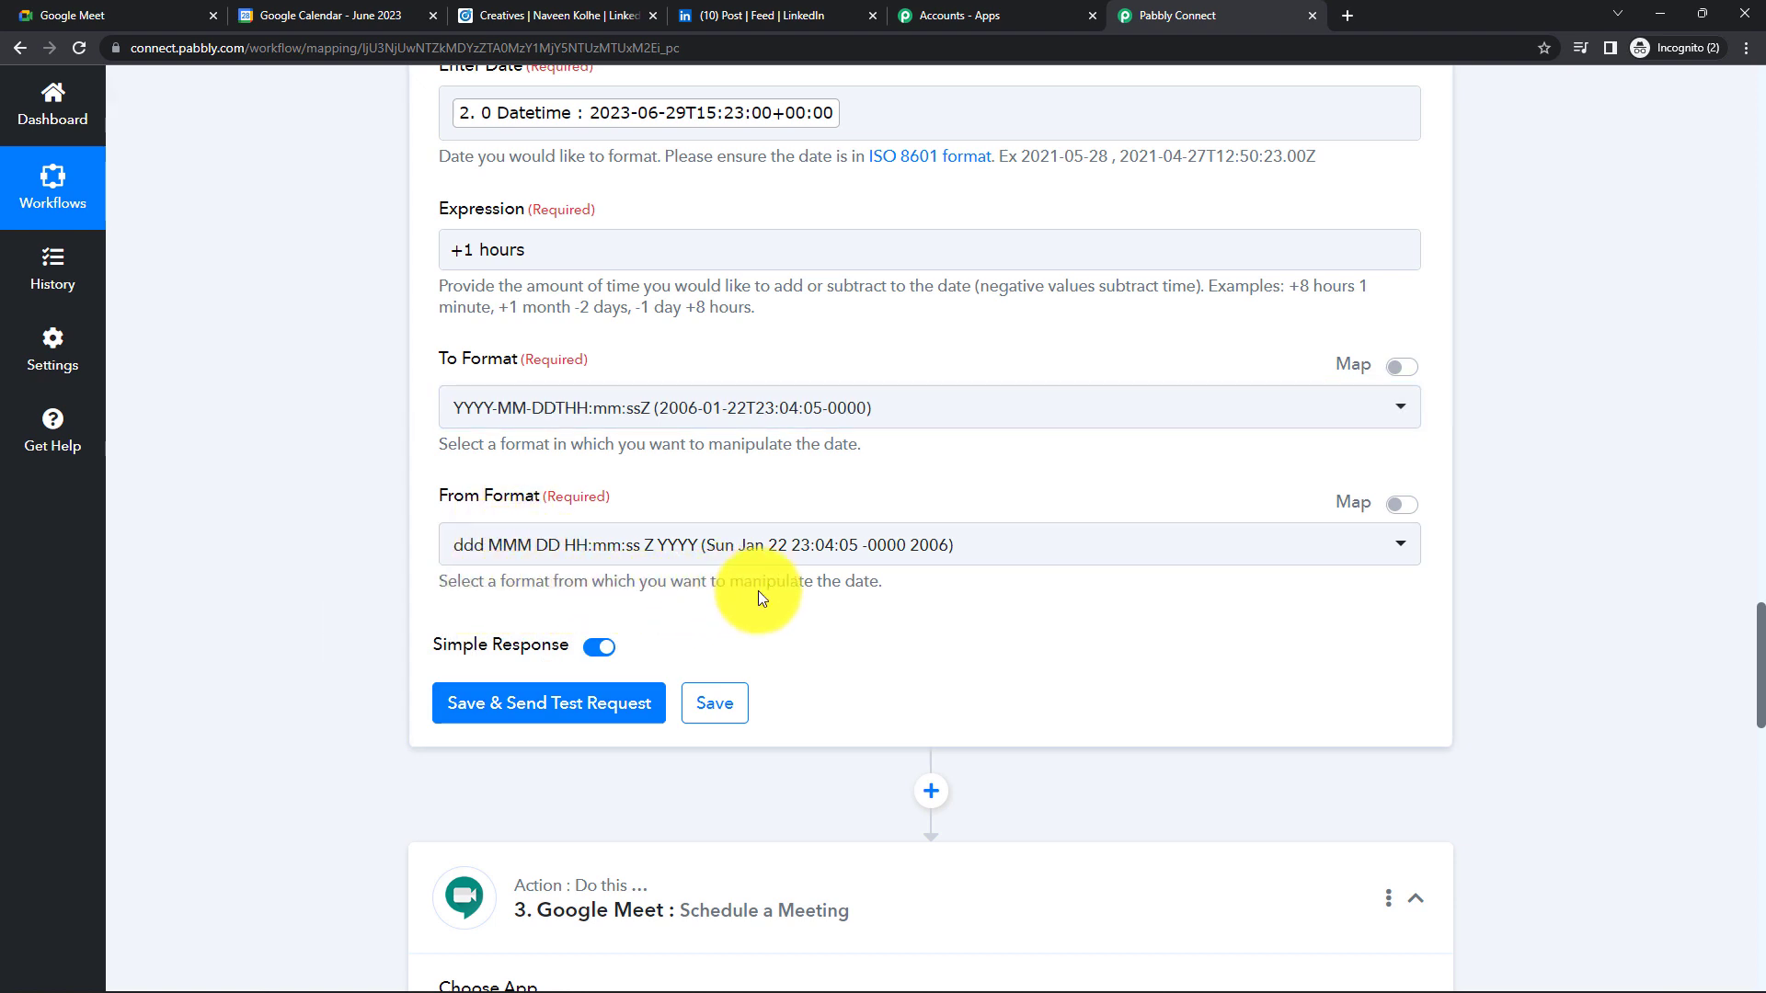
left_click(957, 554)
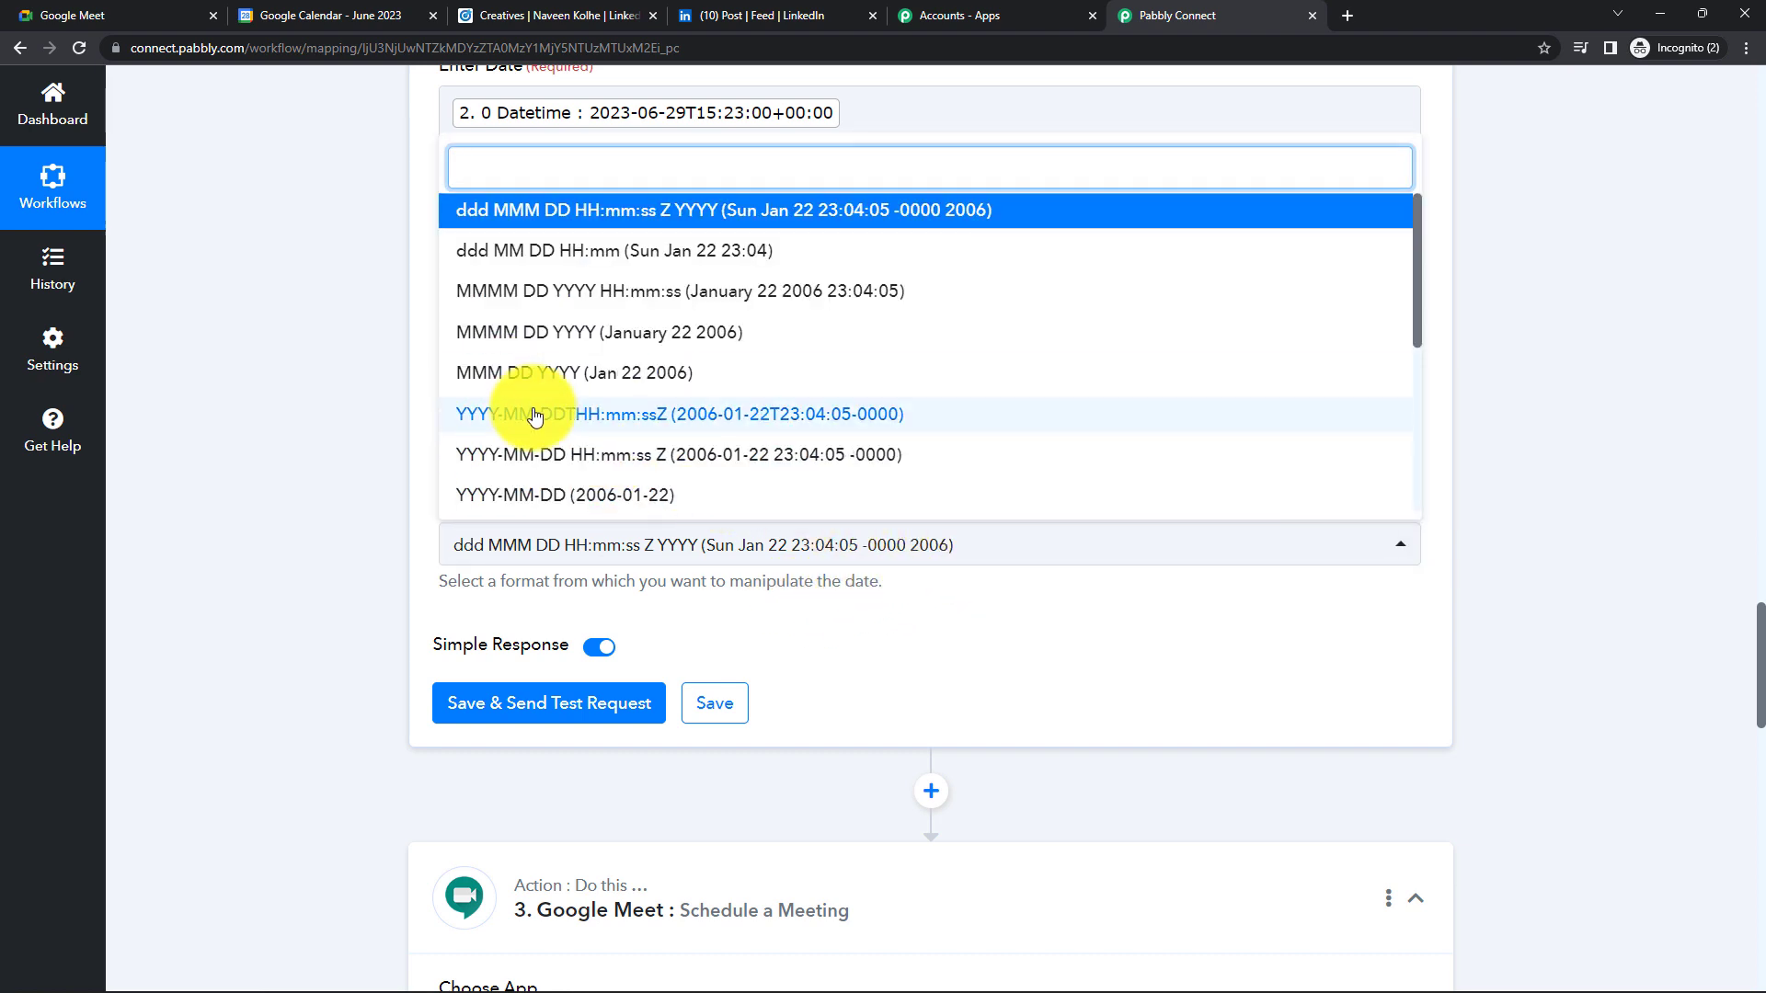
left_click(620, 422)
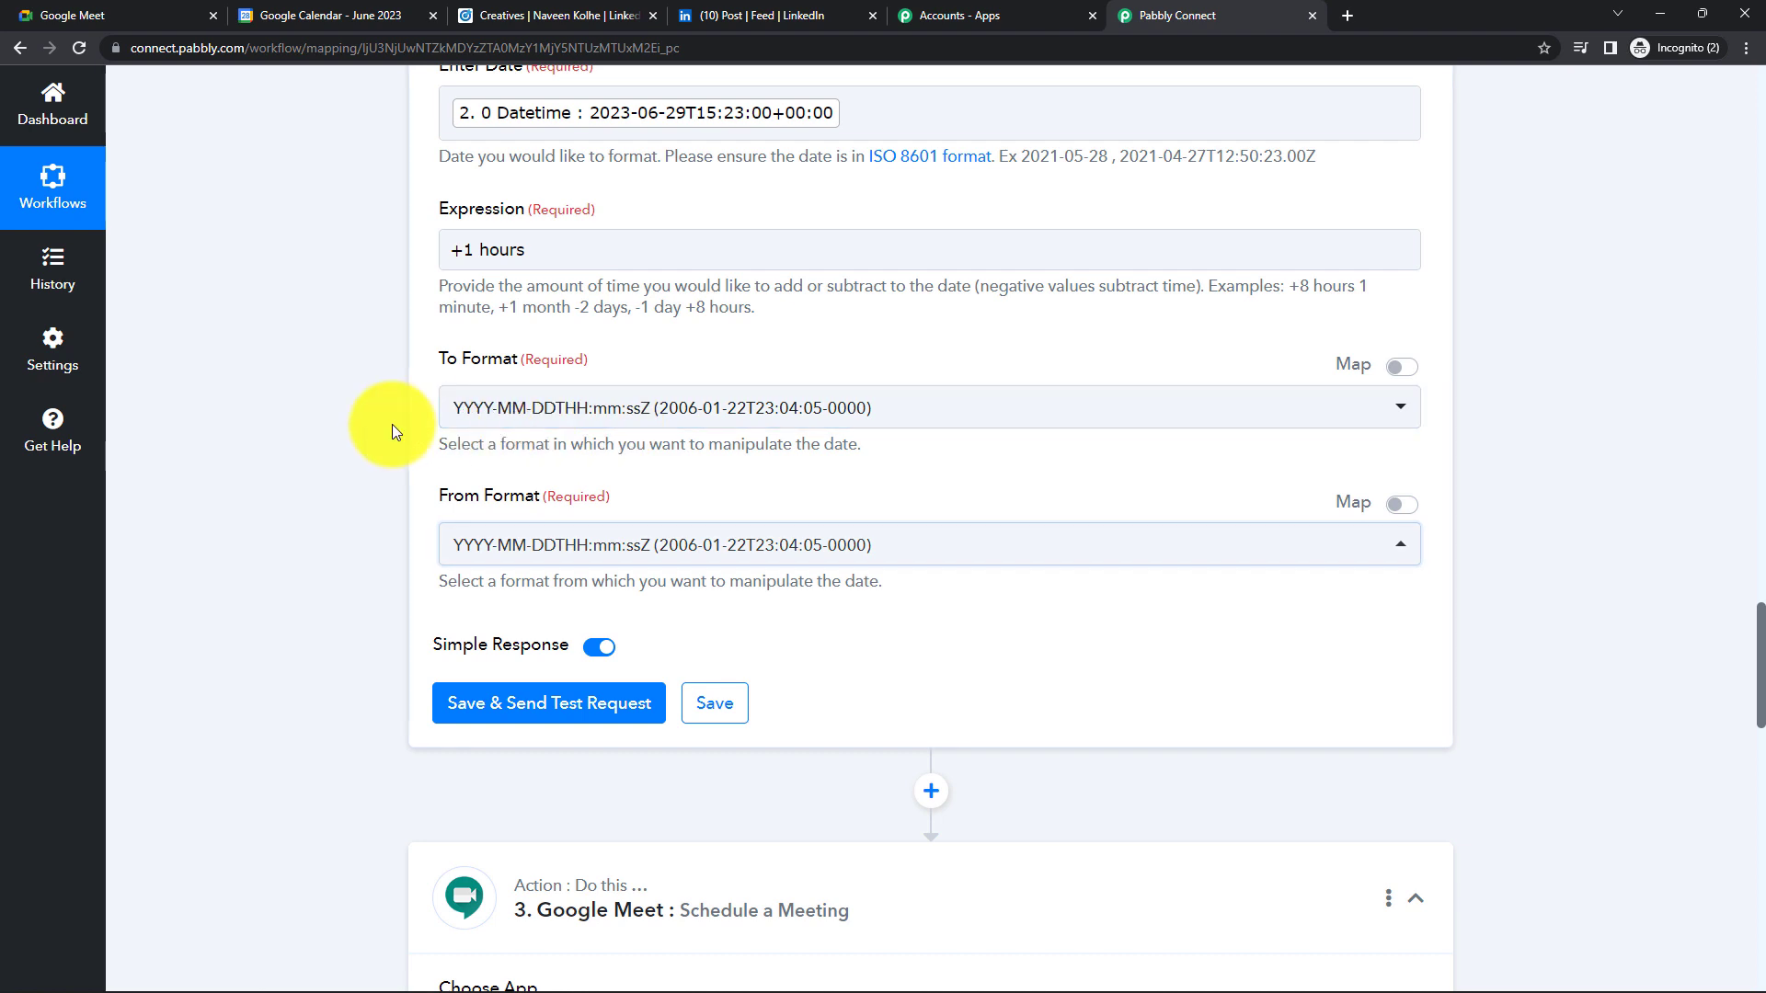
scroll(671, 442, "up", 1)
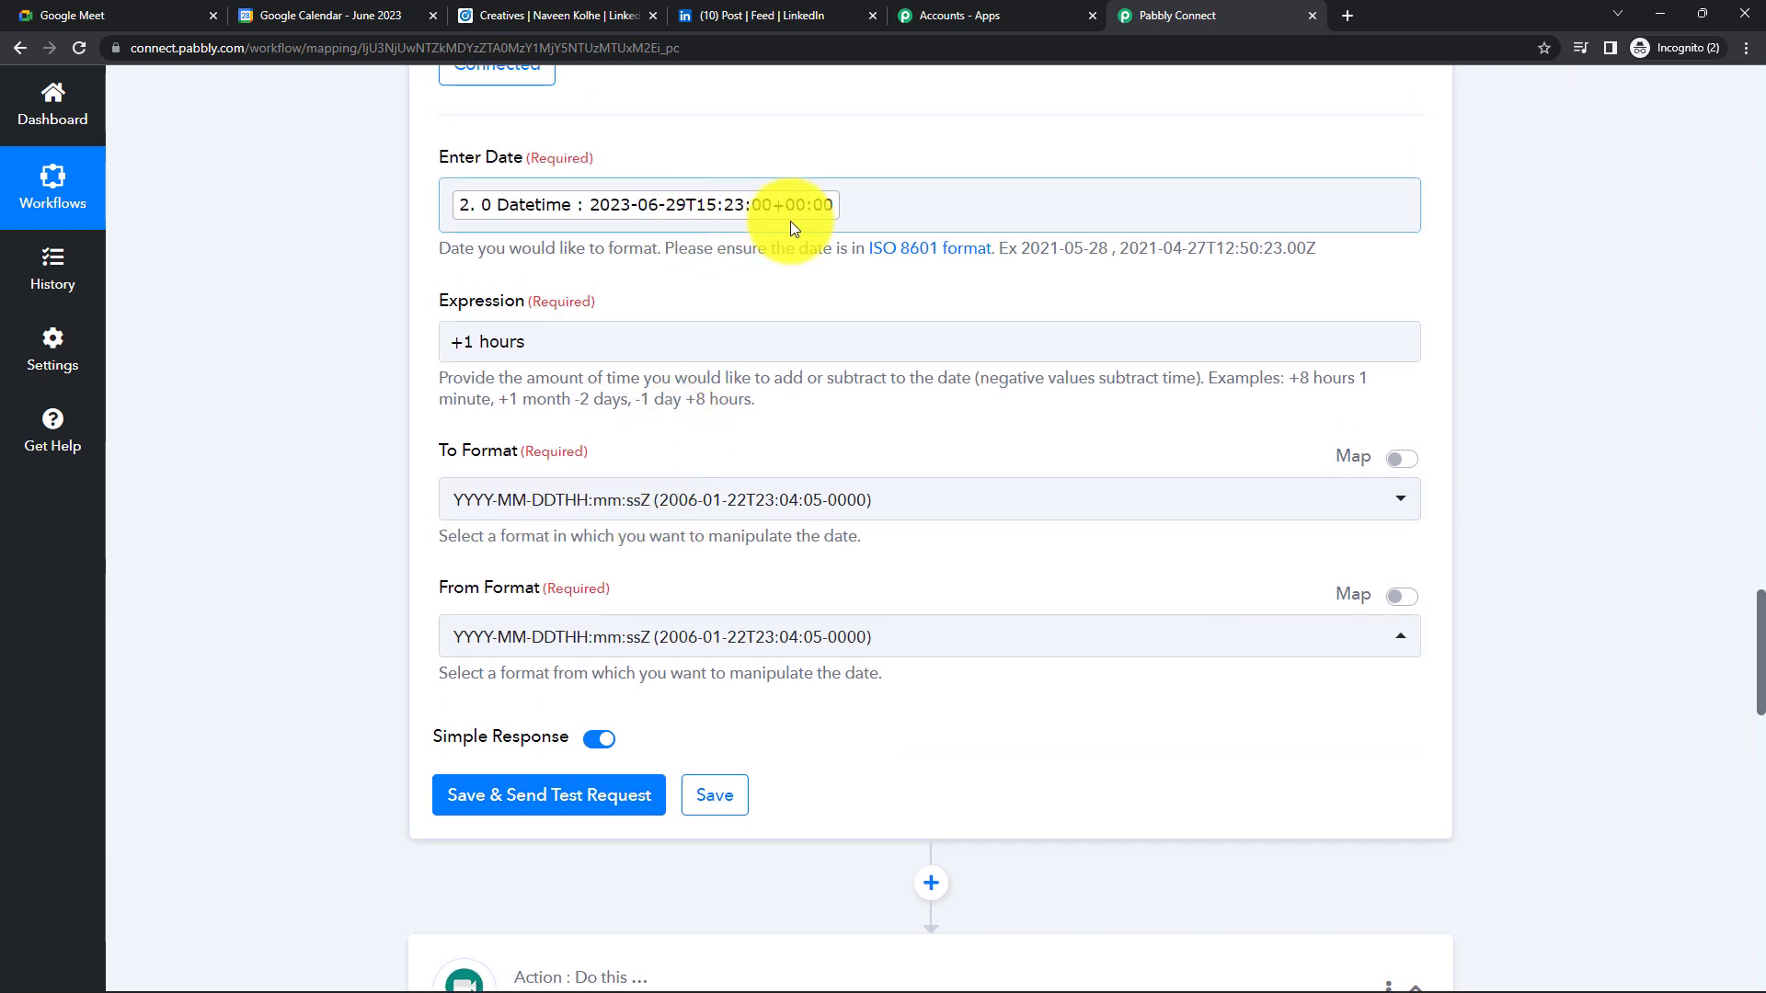
scroll(791, 276, "down", 3)
- Test the Add/Subtract Time step and confirm it returns 2023-06-29T16:23:00+00:00
left_click(556, 529)
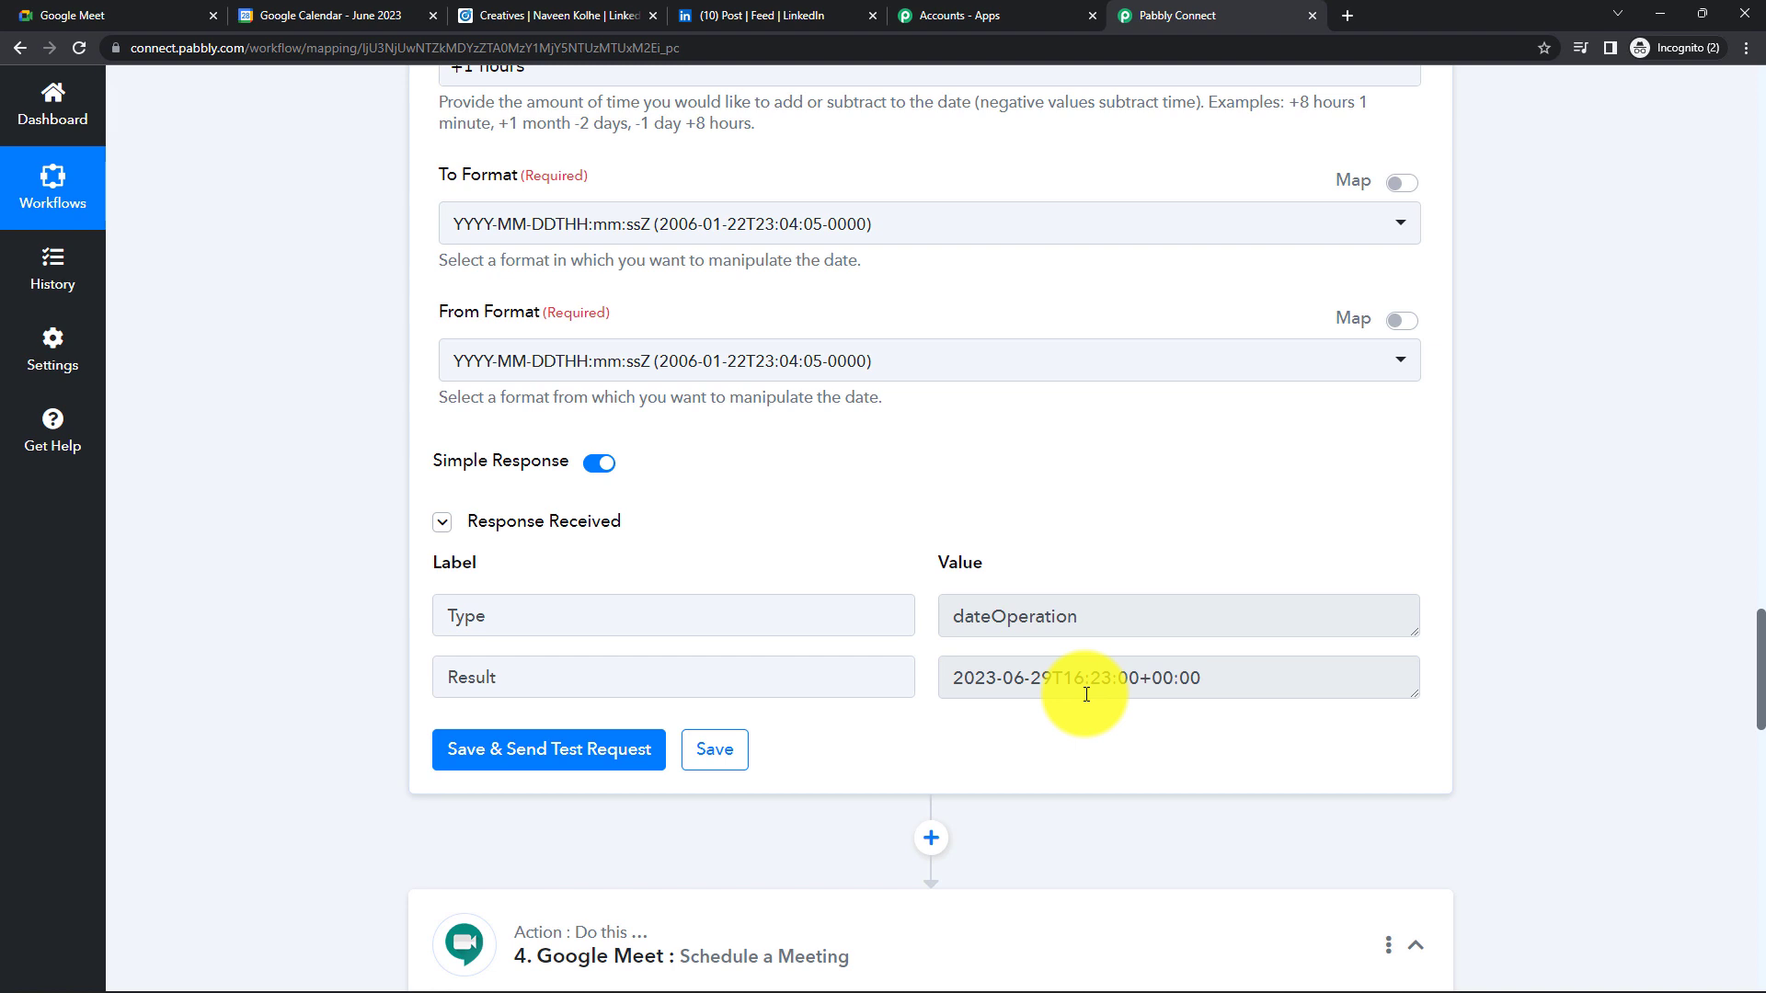
scroll(1087, 695, "down", 1)
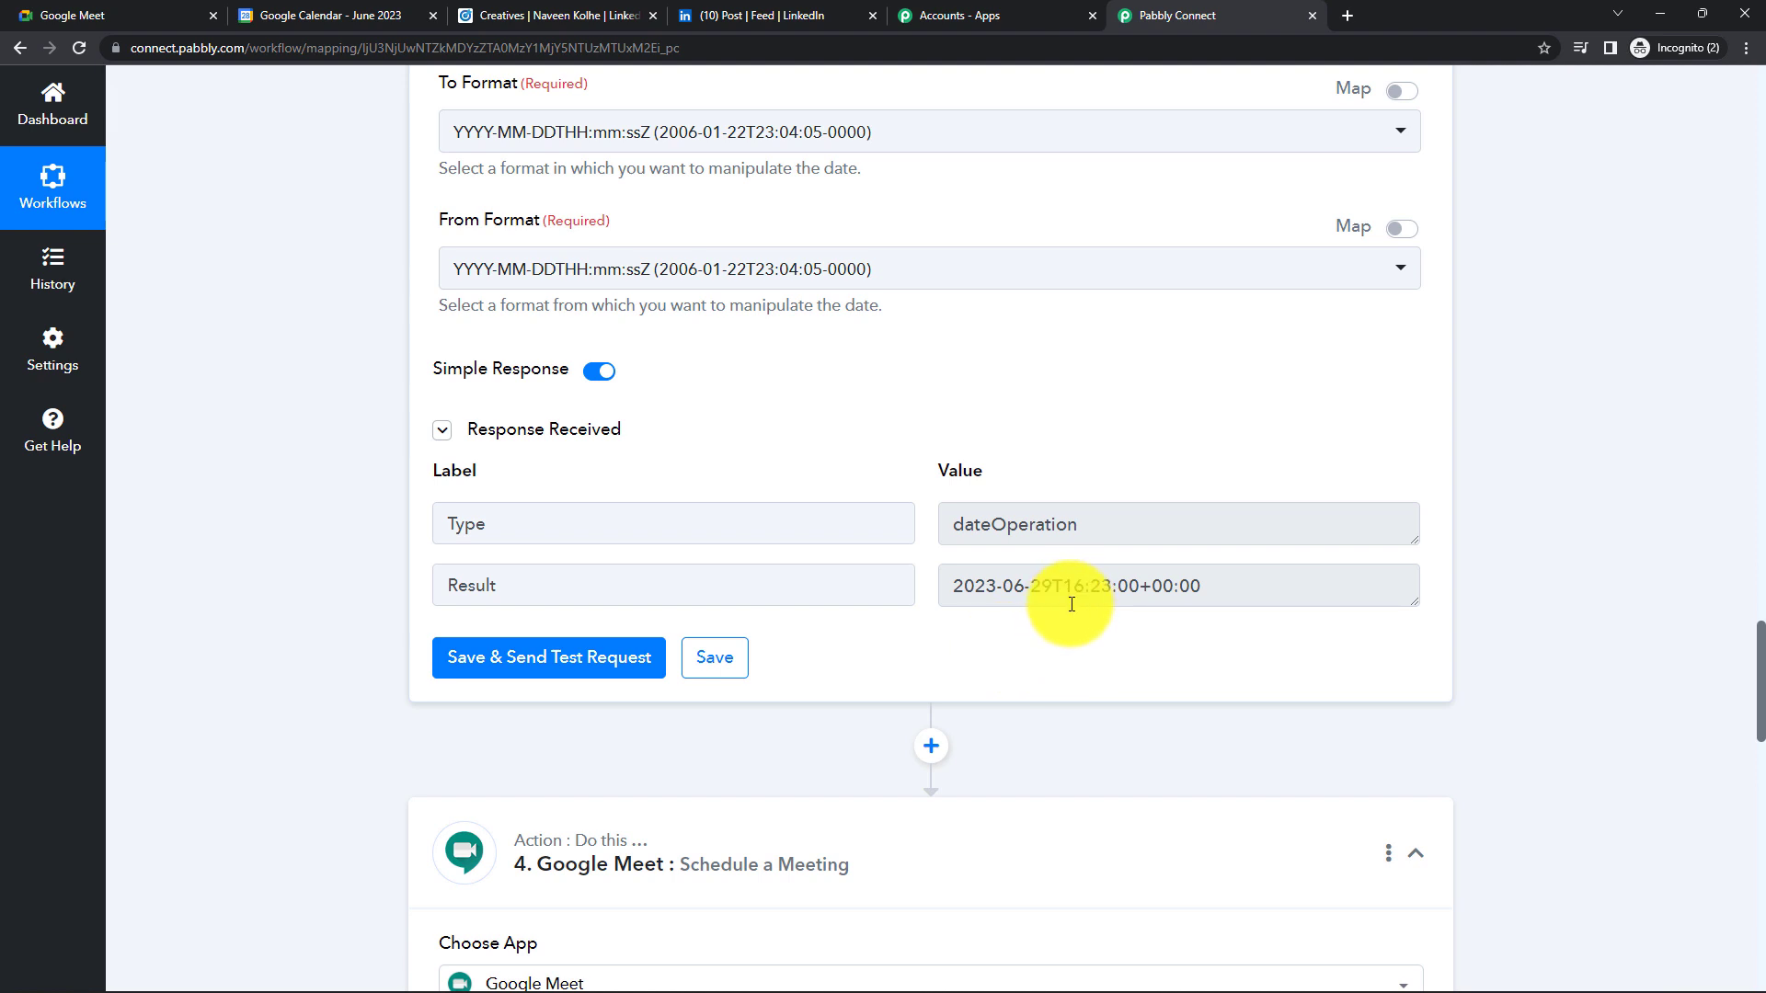
scroll(1072, 605, "down", 8)
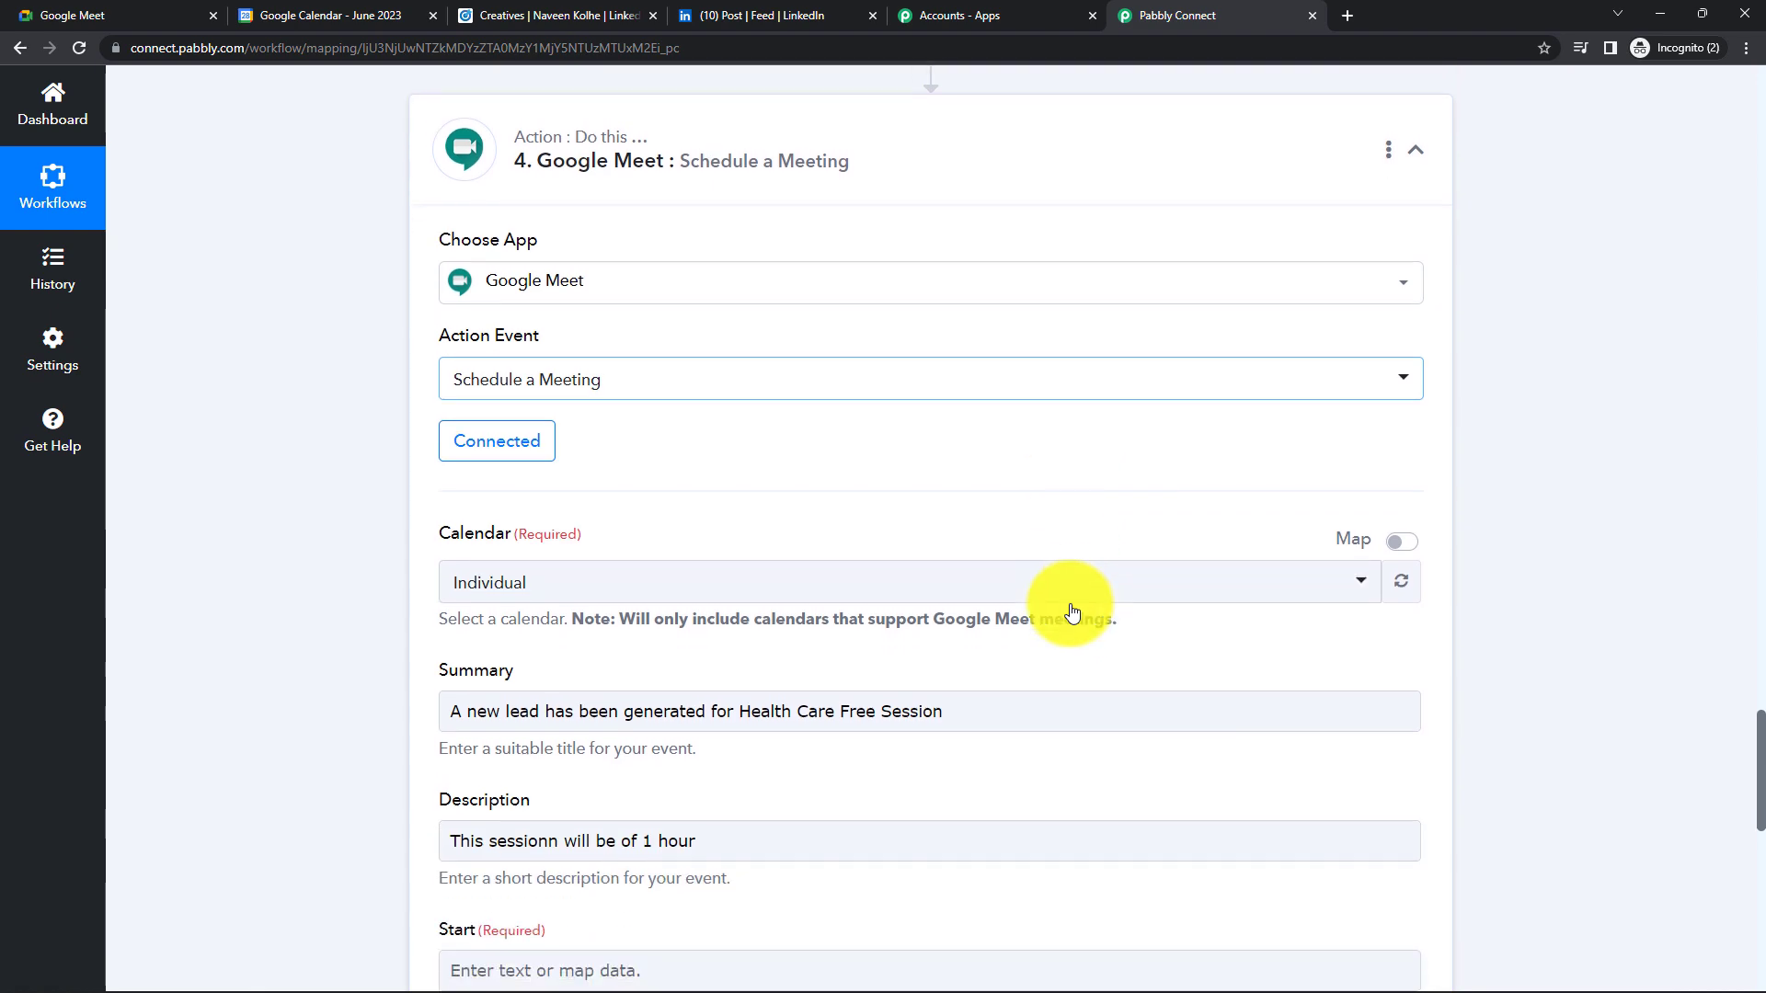
scroll(1072, 612, "down", 5)
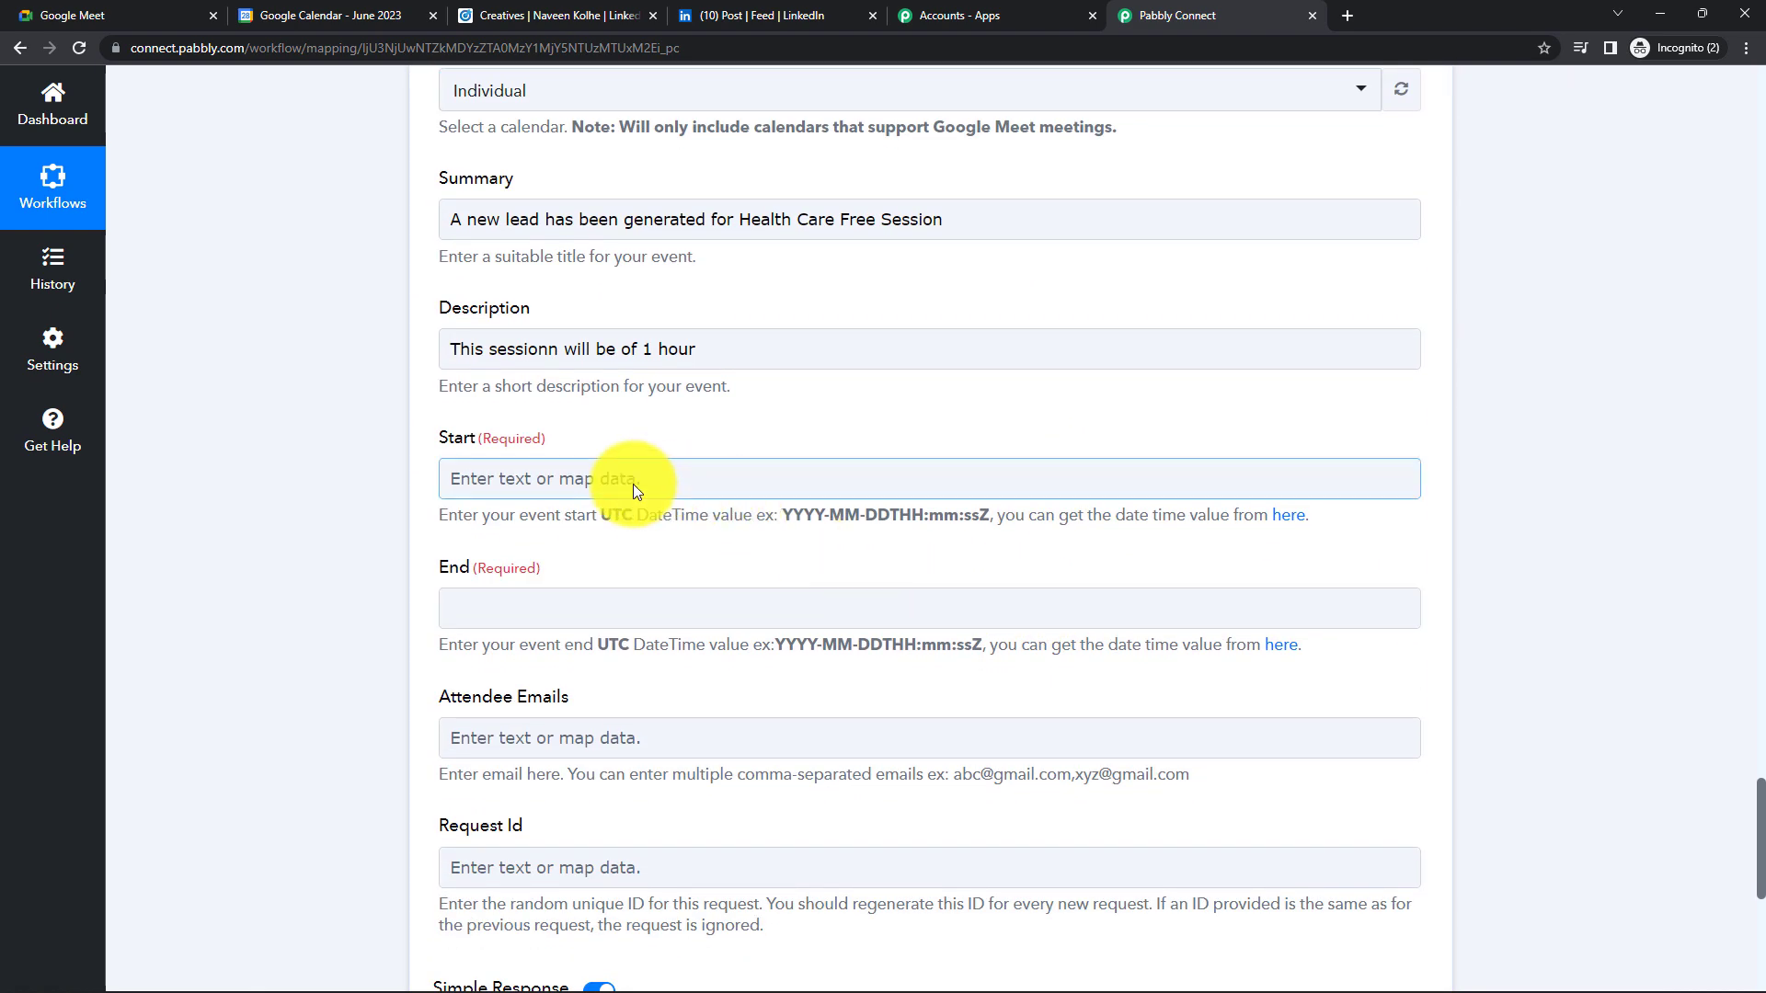
scroll(633, 484, "down", 4)
scroll(816, 634, "up", 9)
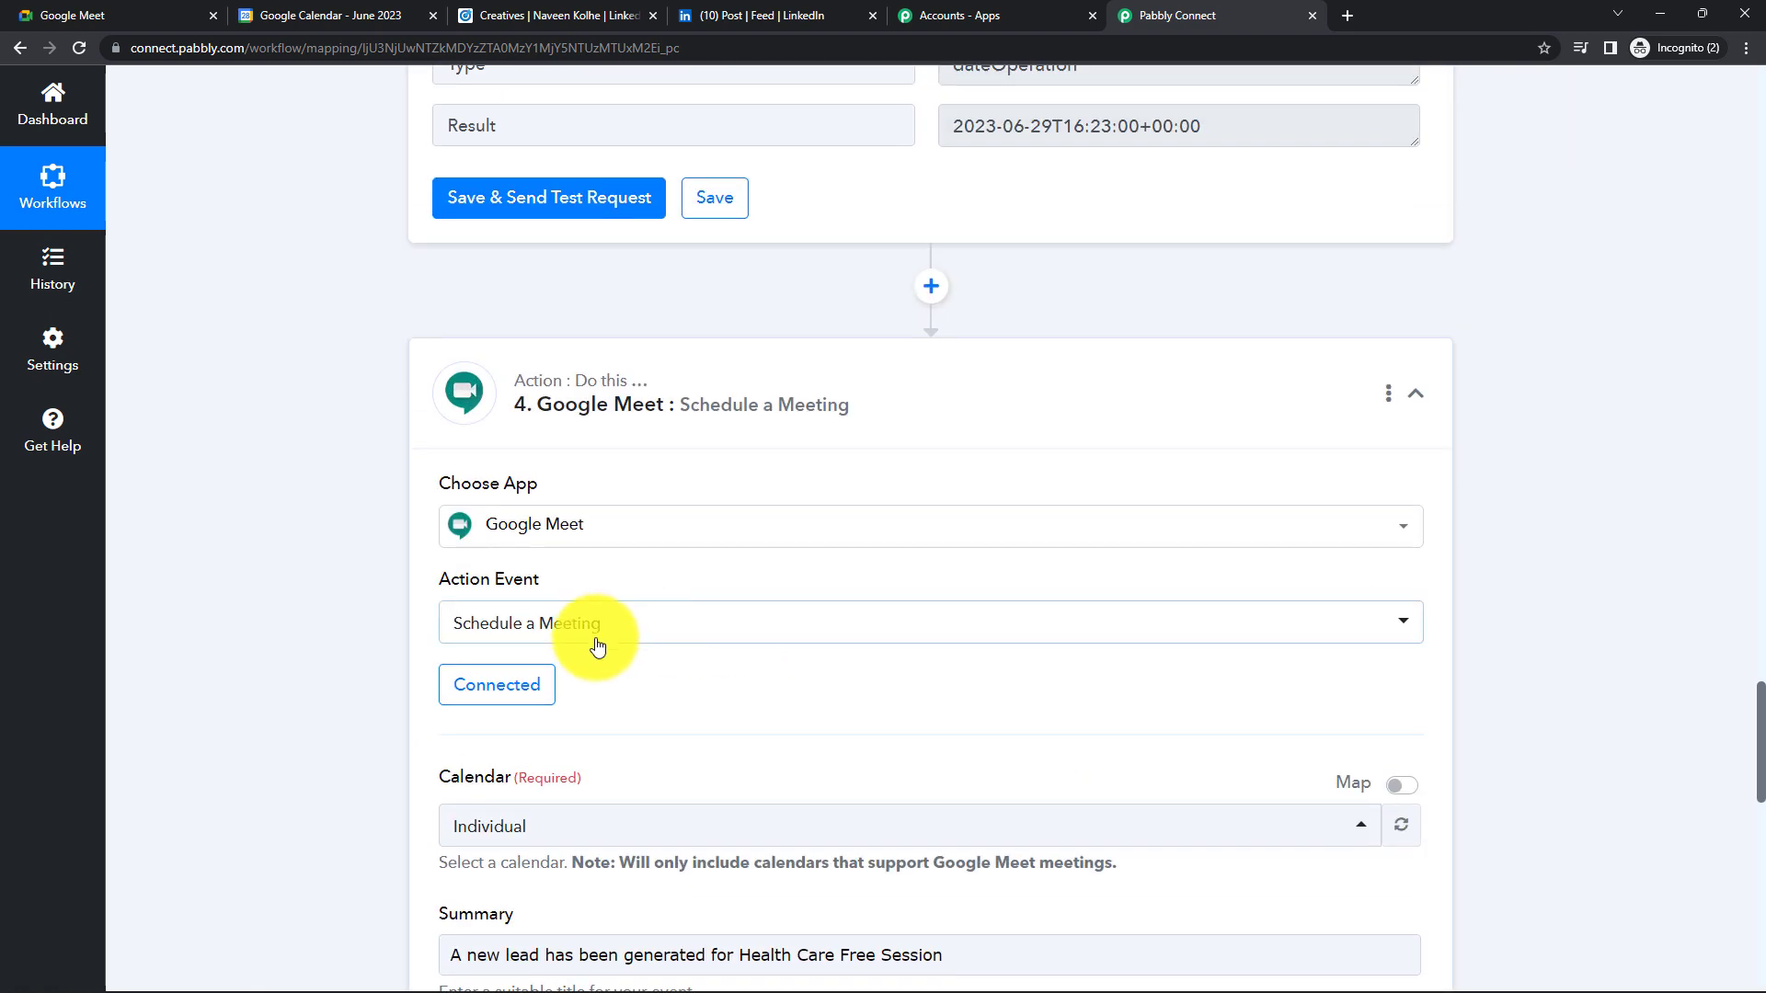
- Keep the Google Meet #13 connection and map the meeting Start to '2. 0 Datetime'
left_click(532, 682)
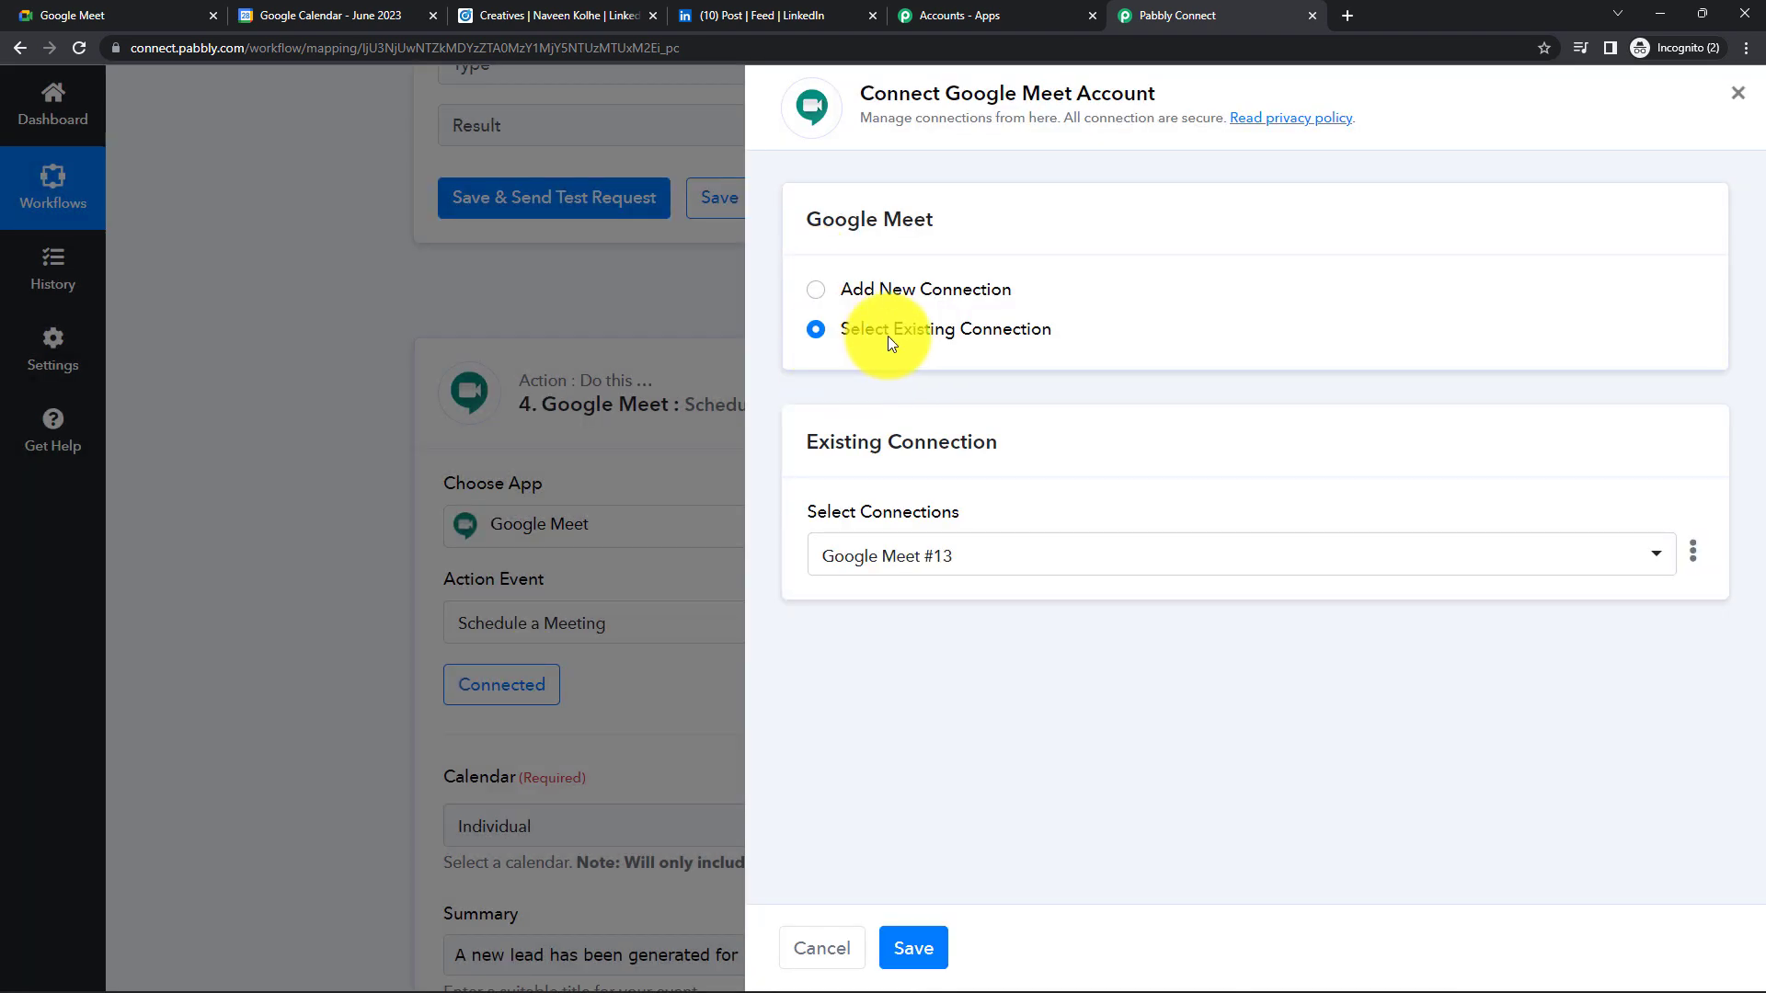
left_click(914, 948)
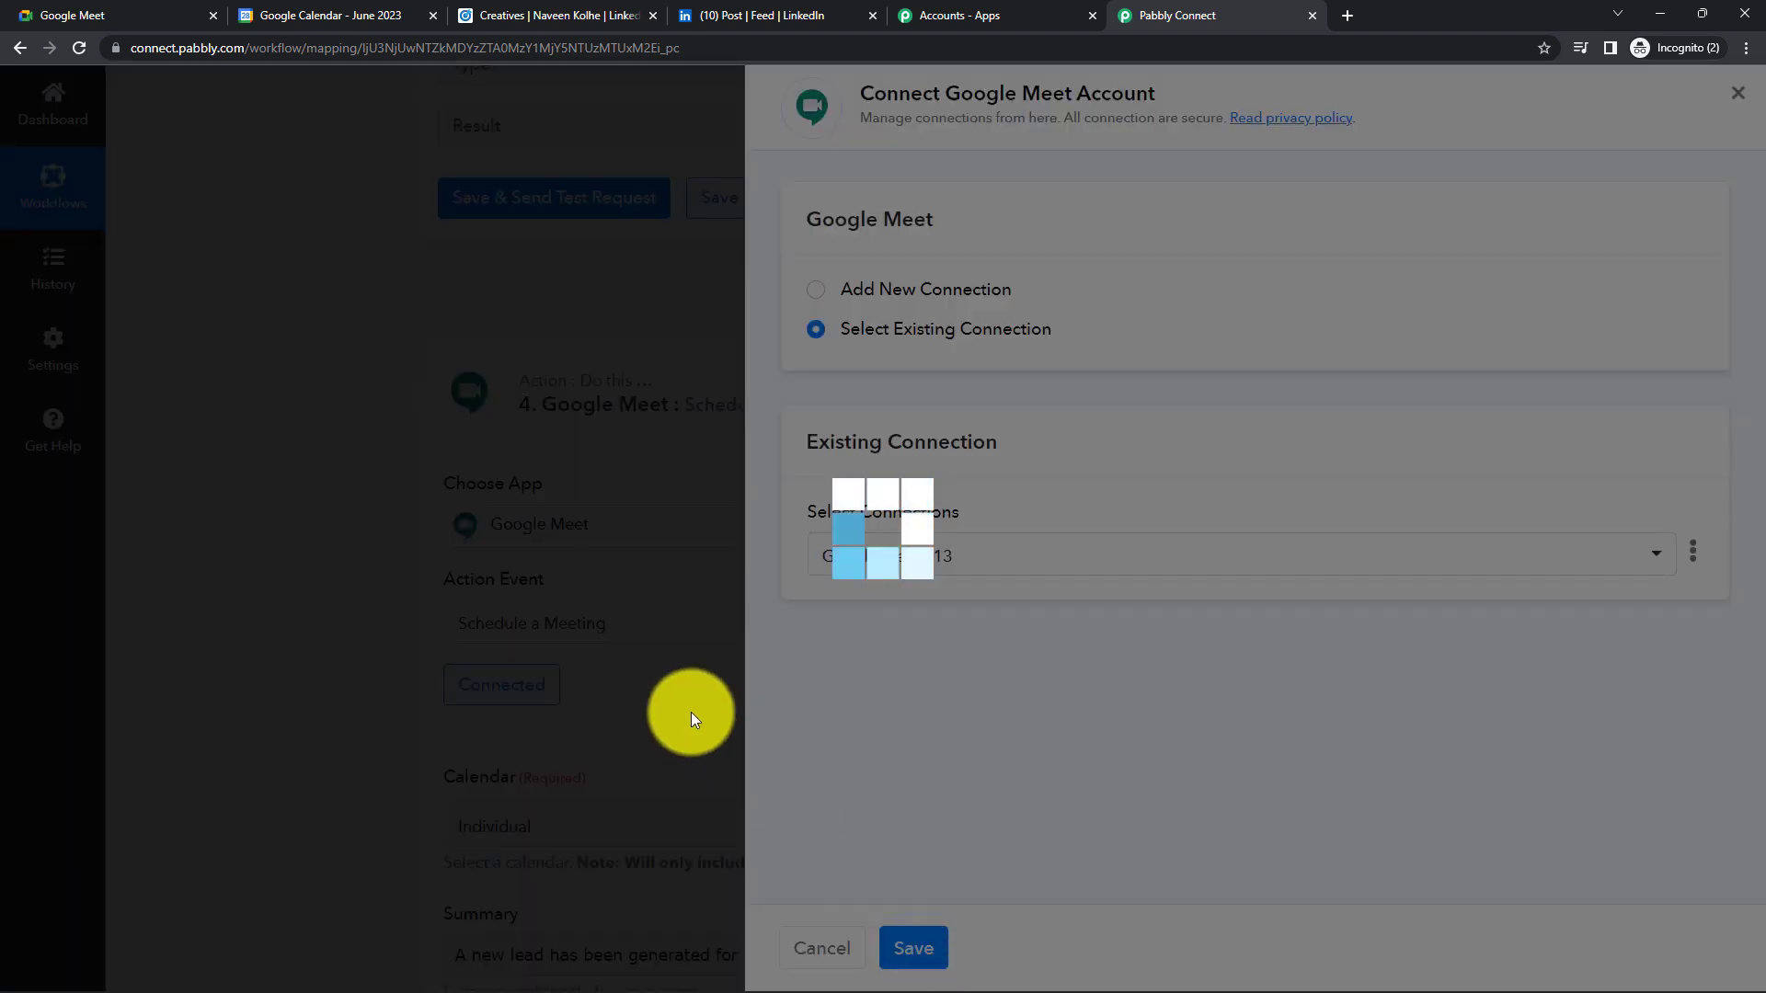
scroll(610, 654, "down", 5)
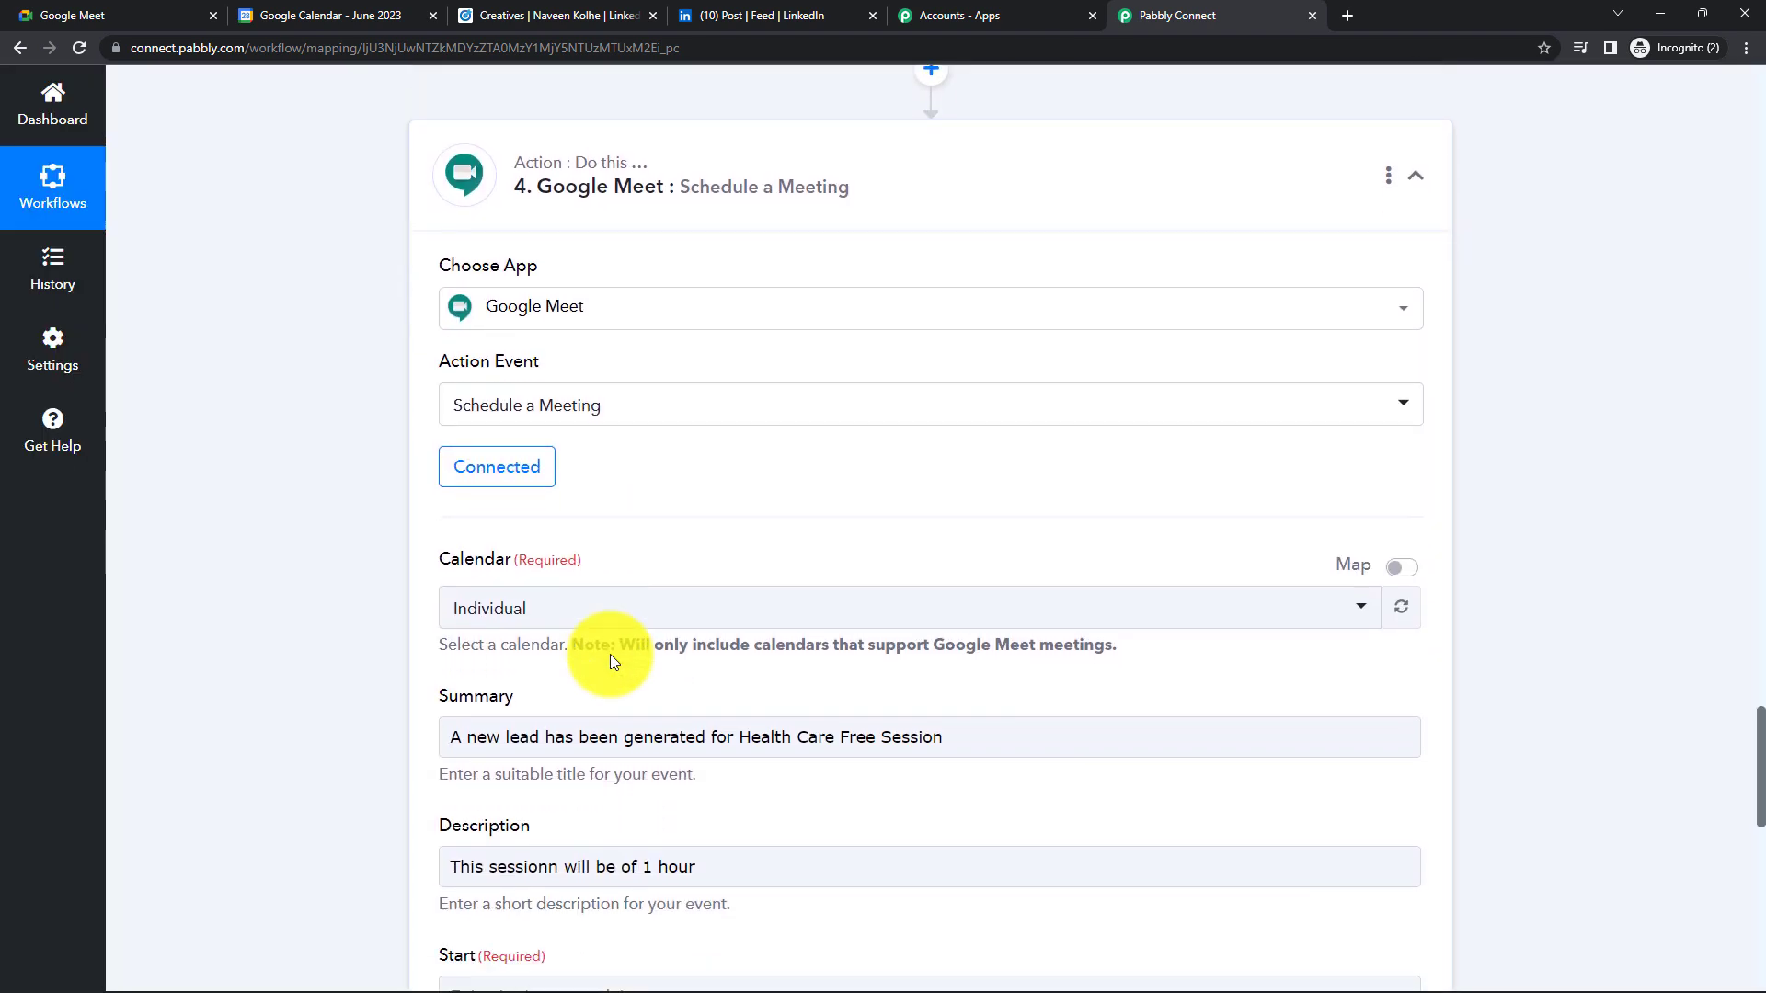
left_click(604, 570)
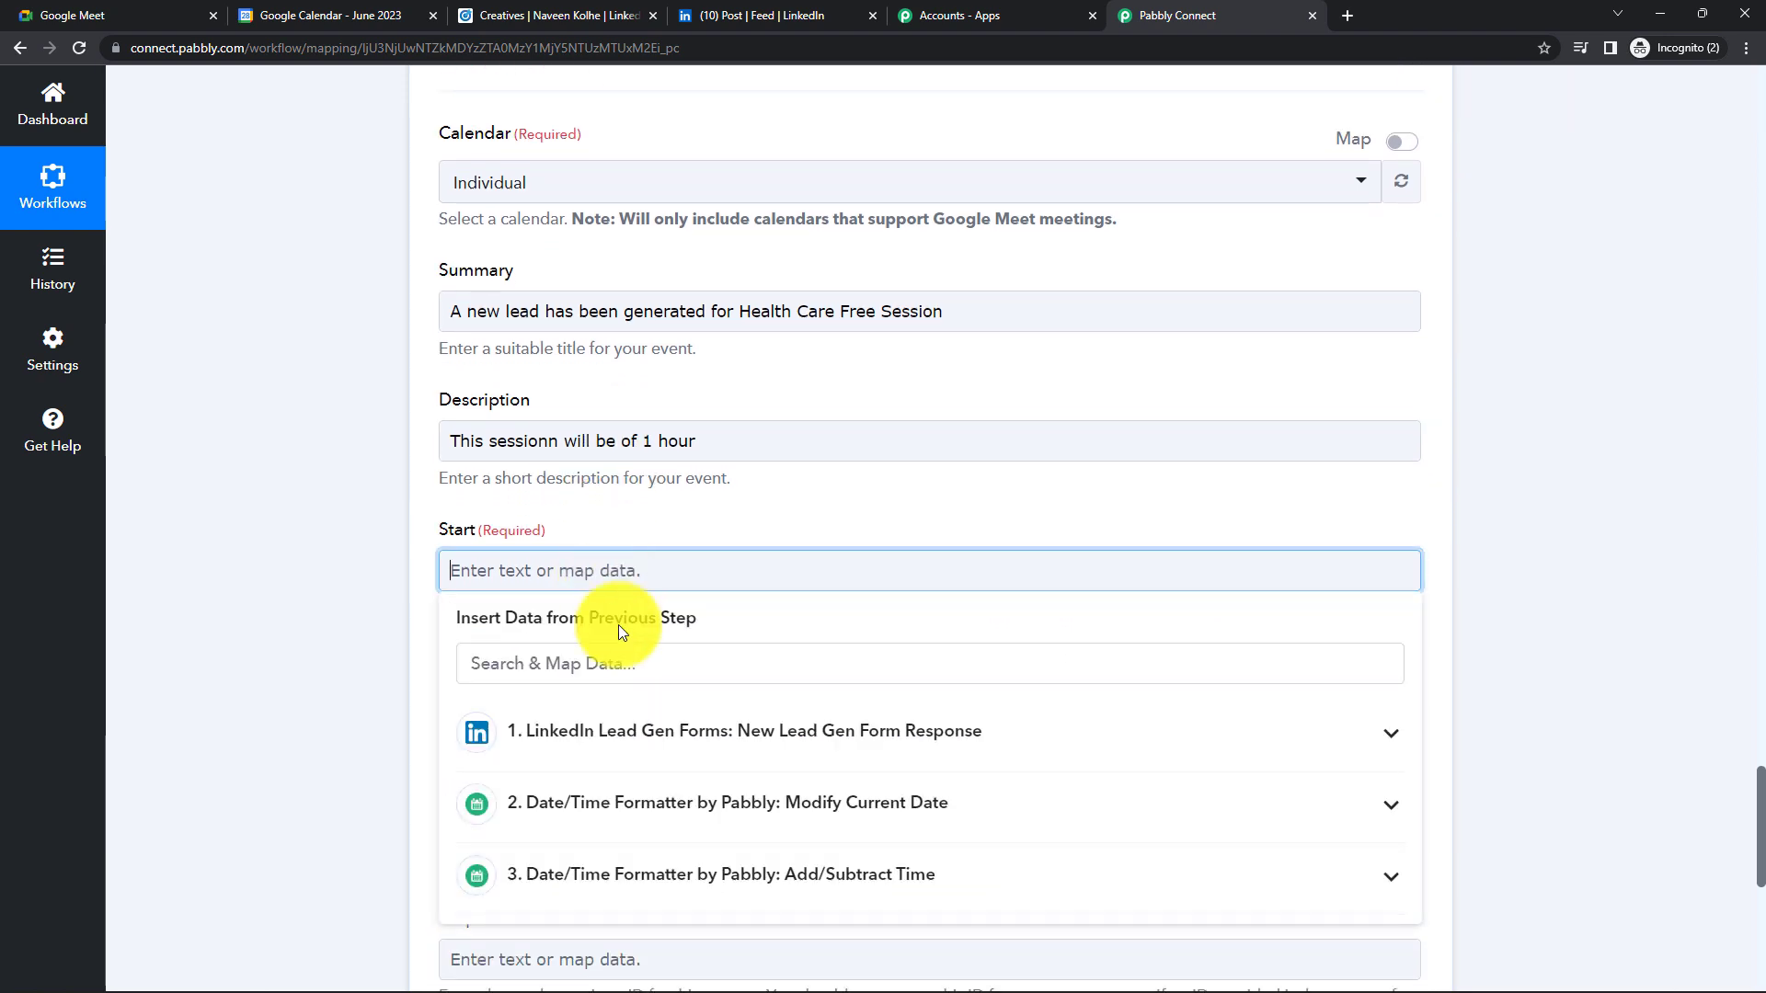
left_click(650, 805)
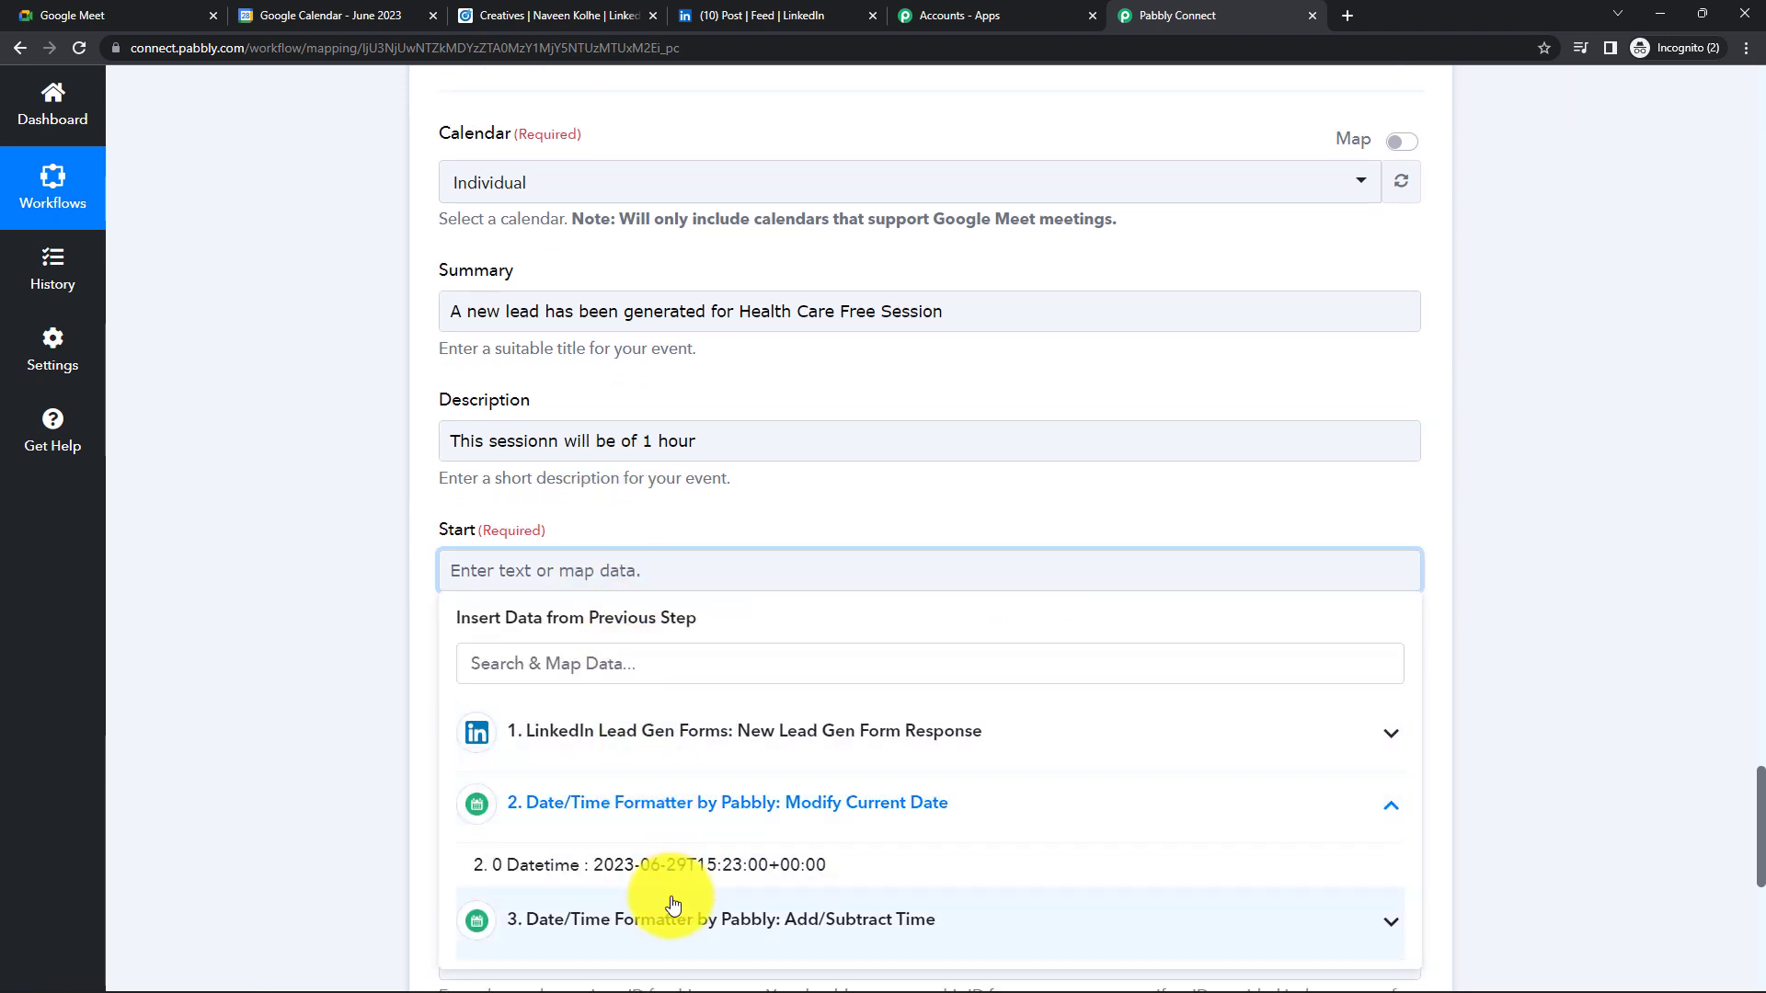
left_click(638, 884)
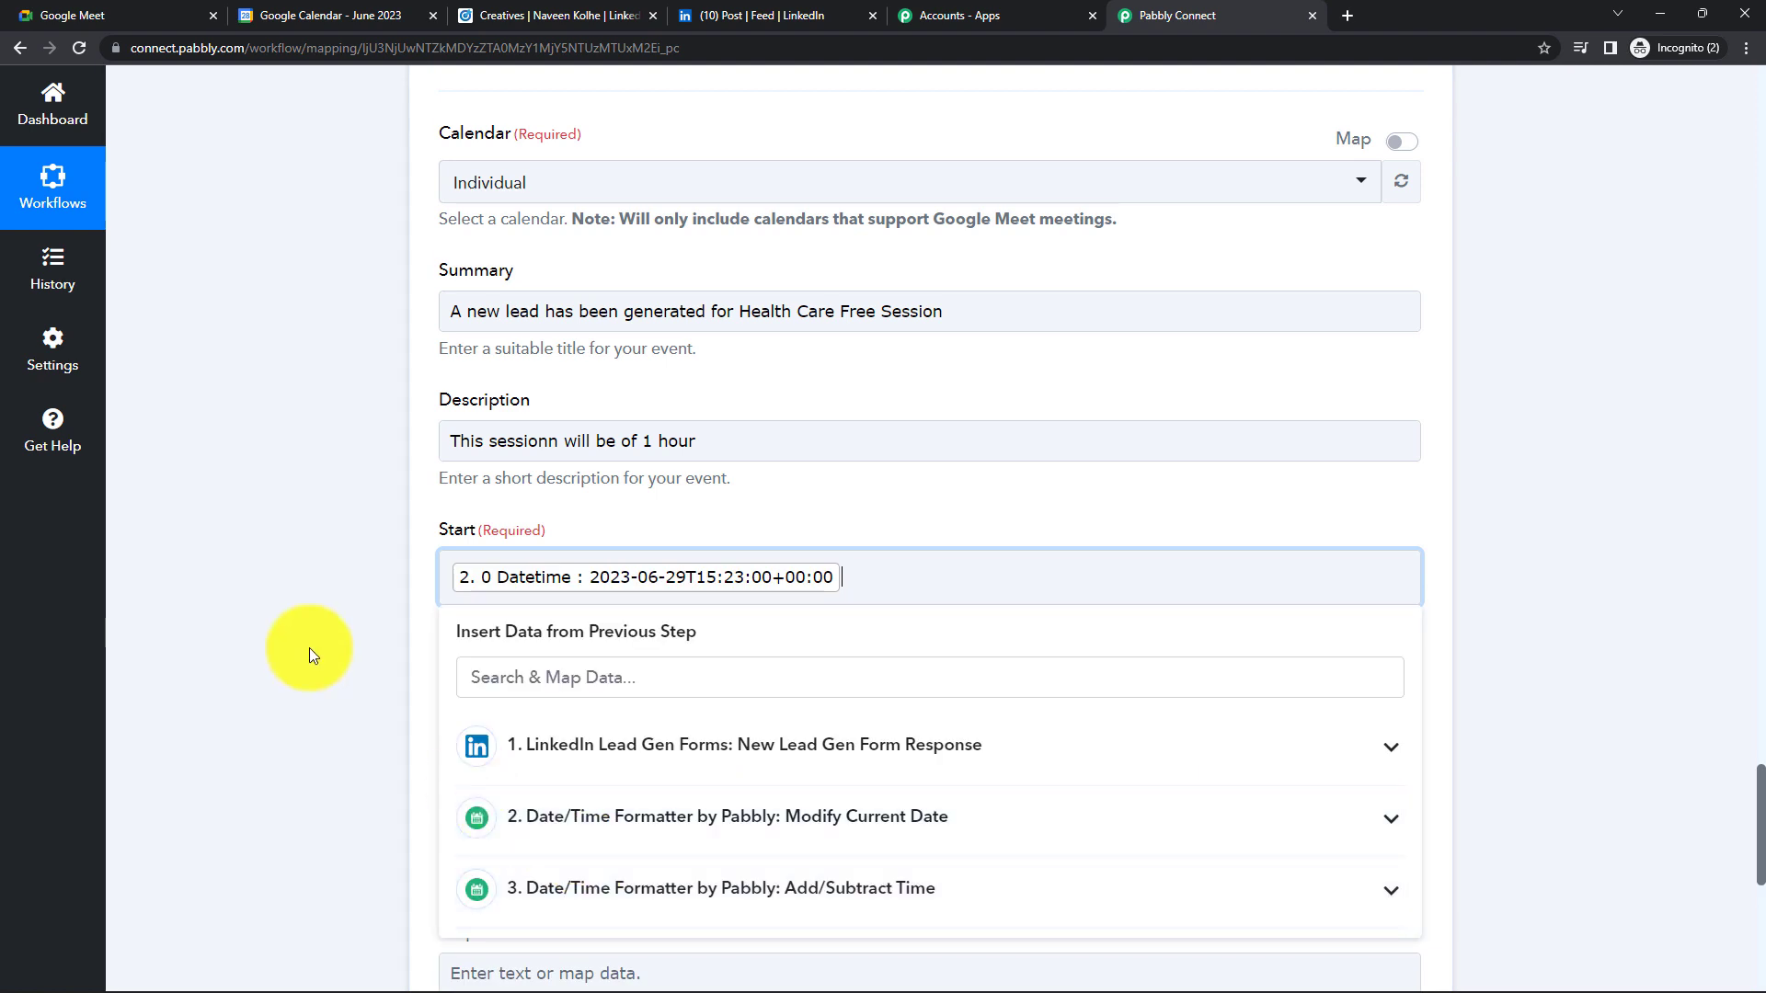
- Map the meeting End to the Add/Subtract Time step's '3. Result'
left_click(309, 647)
scroll(309, 648, "down", 2)
left_click(527, 521)
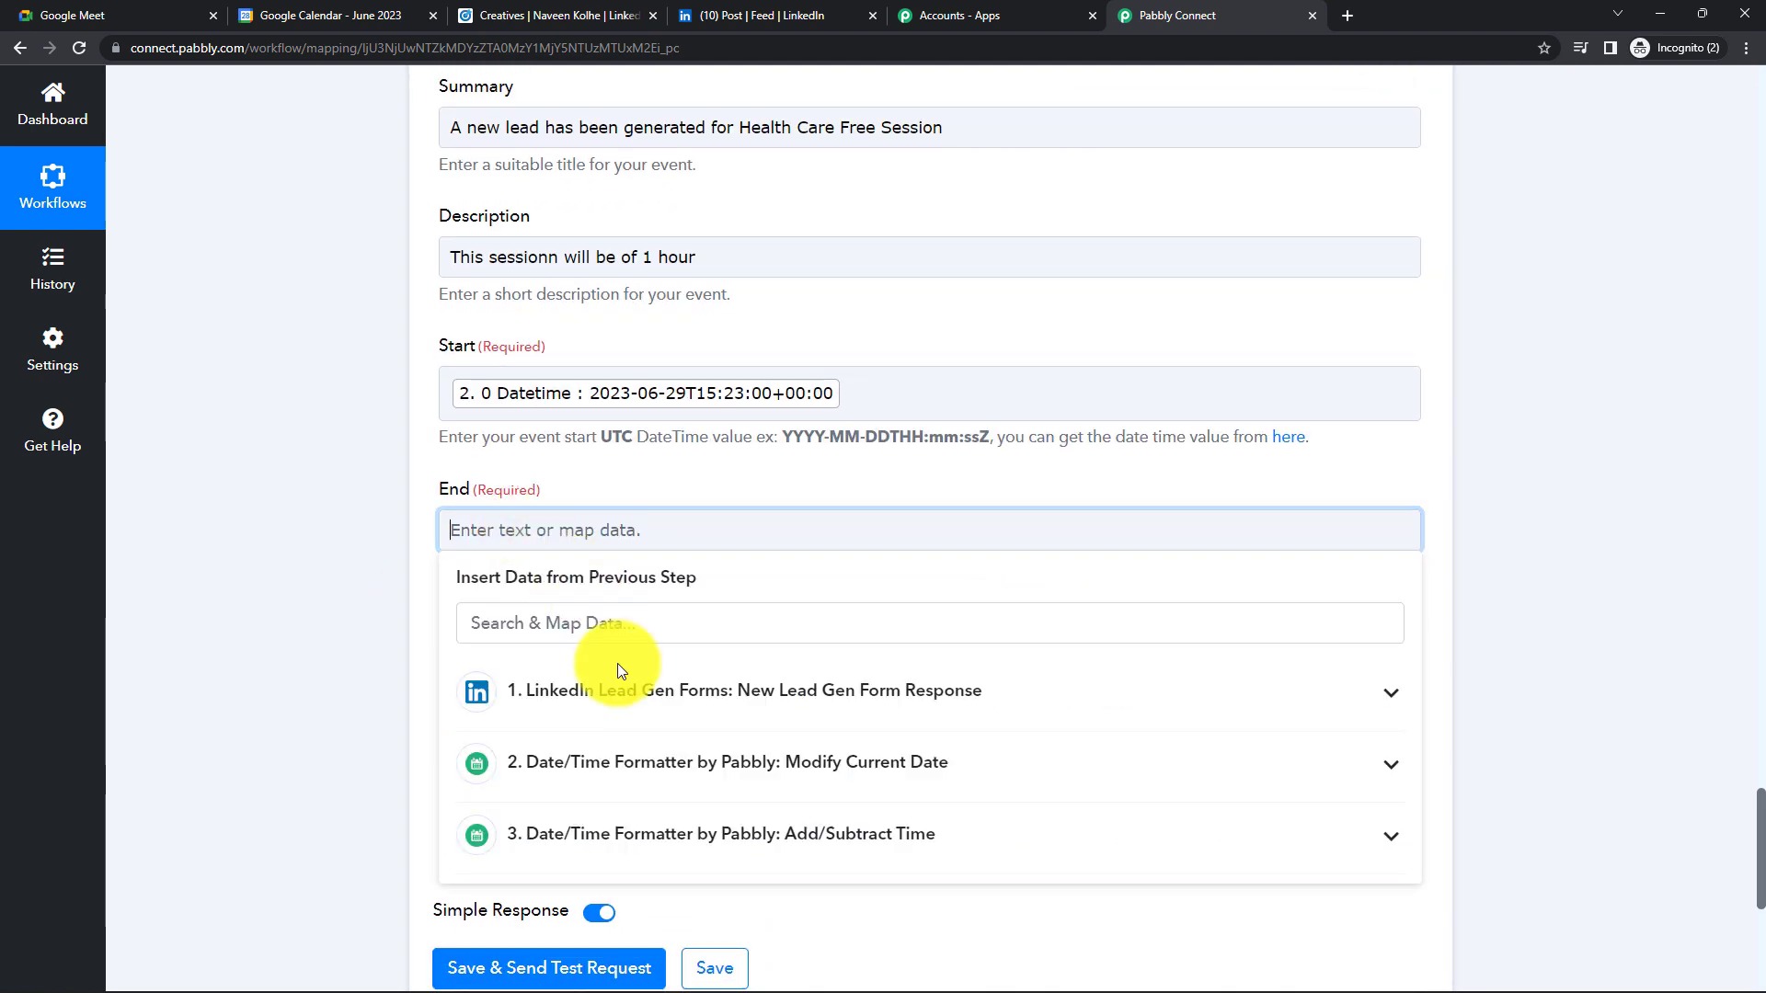
left_click(626, 831)
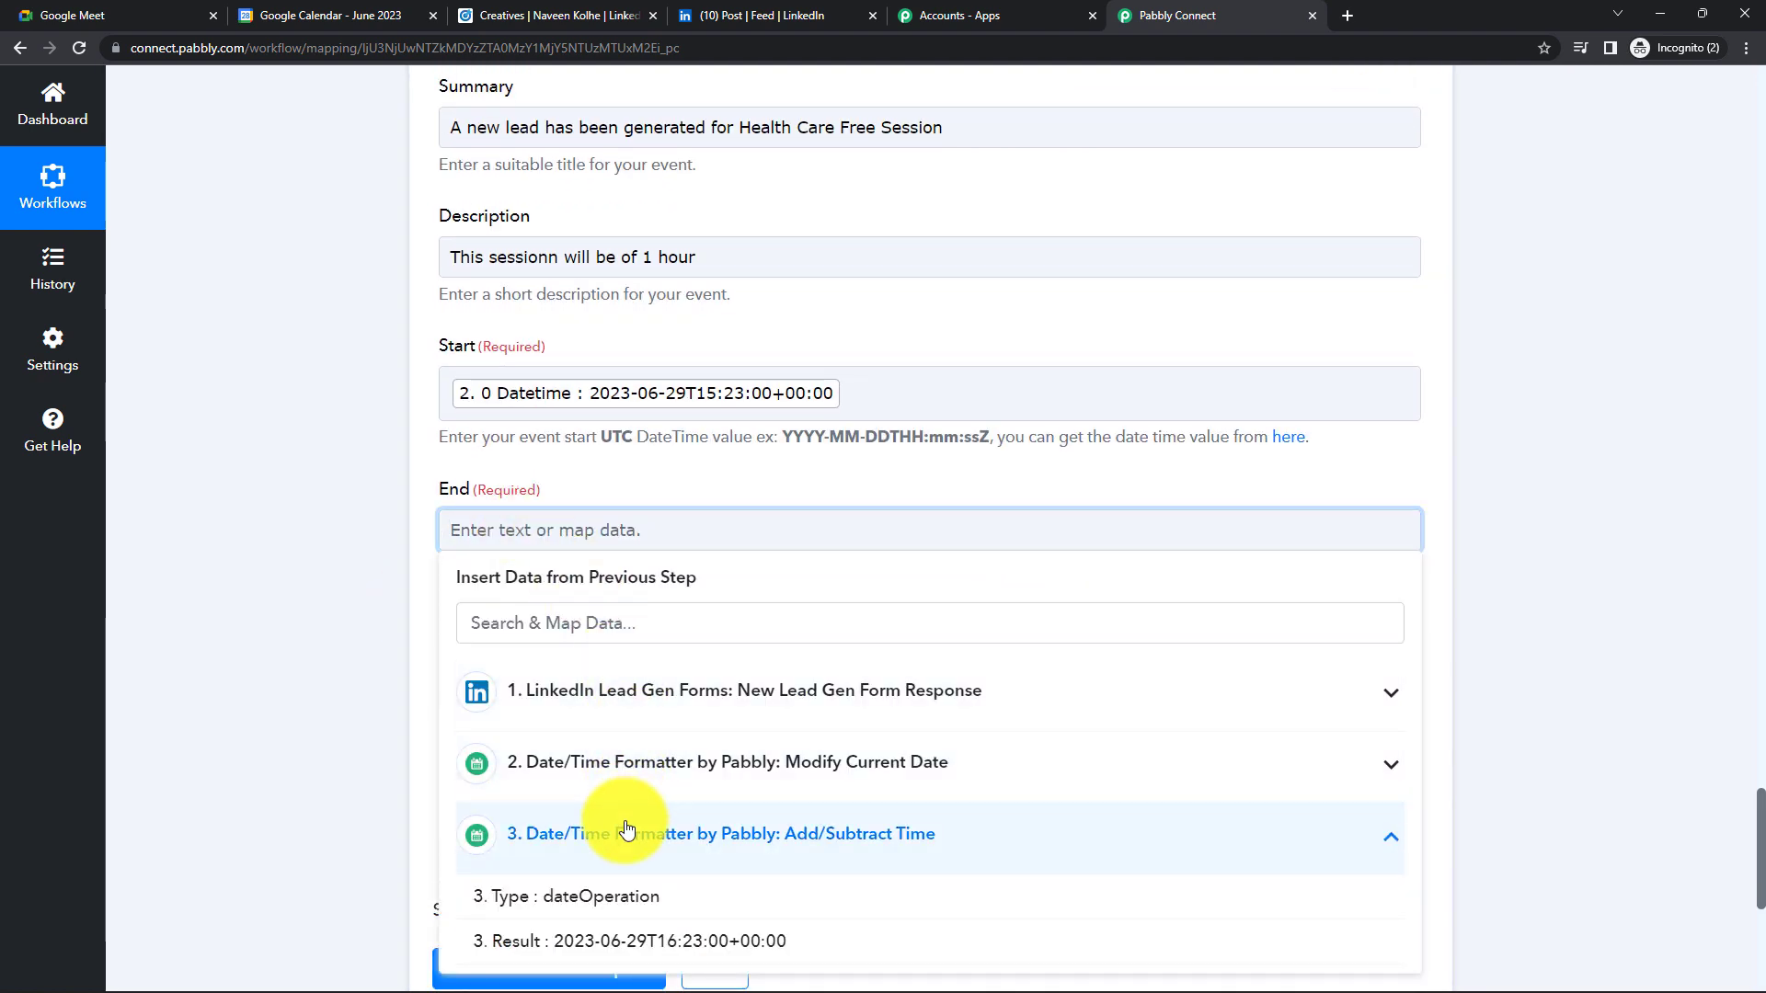
left_click(671, 941)
- Map Attendee Emails to the lead form's 'Question Answers Email Address' field
scroll(317, 646, "down", 2)
left_click(491, 500)
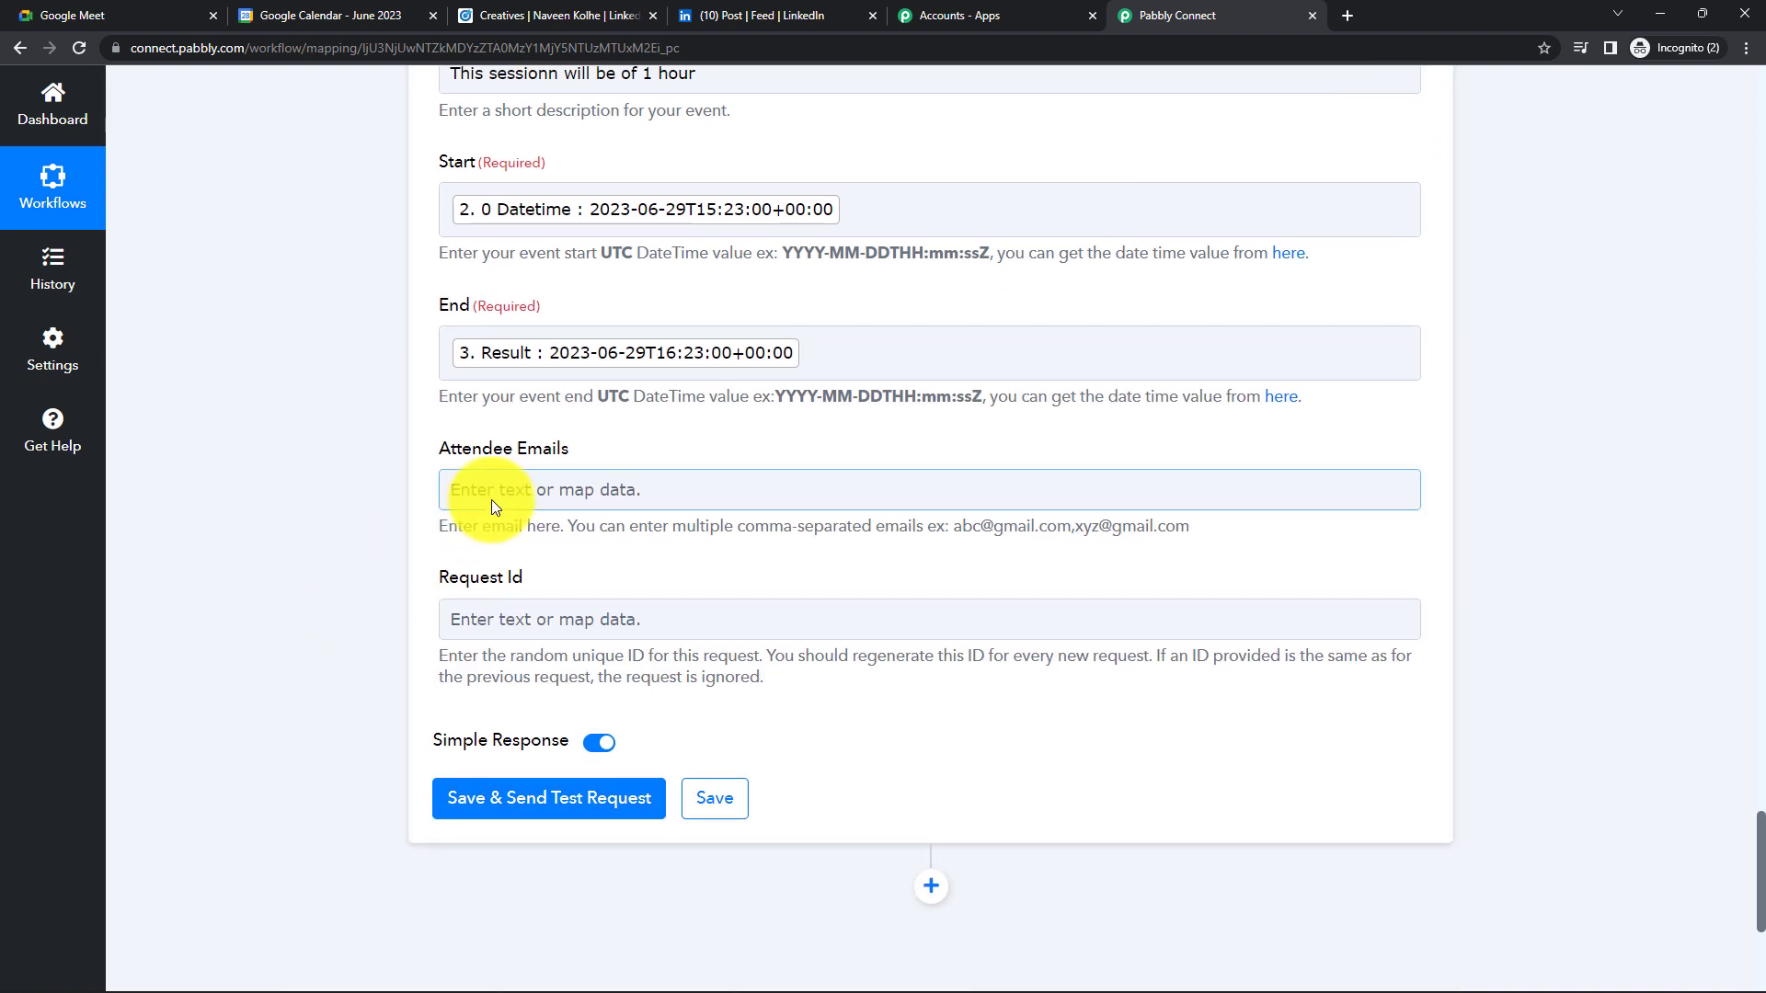
left_click(591, 643)
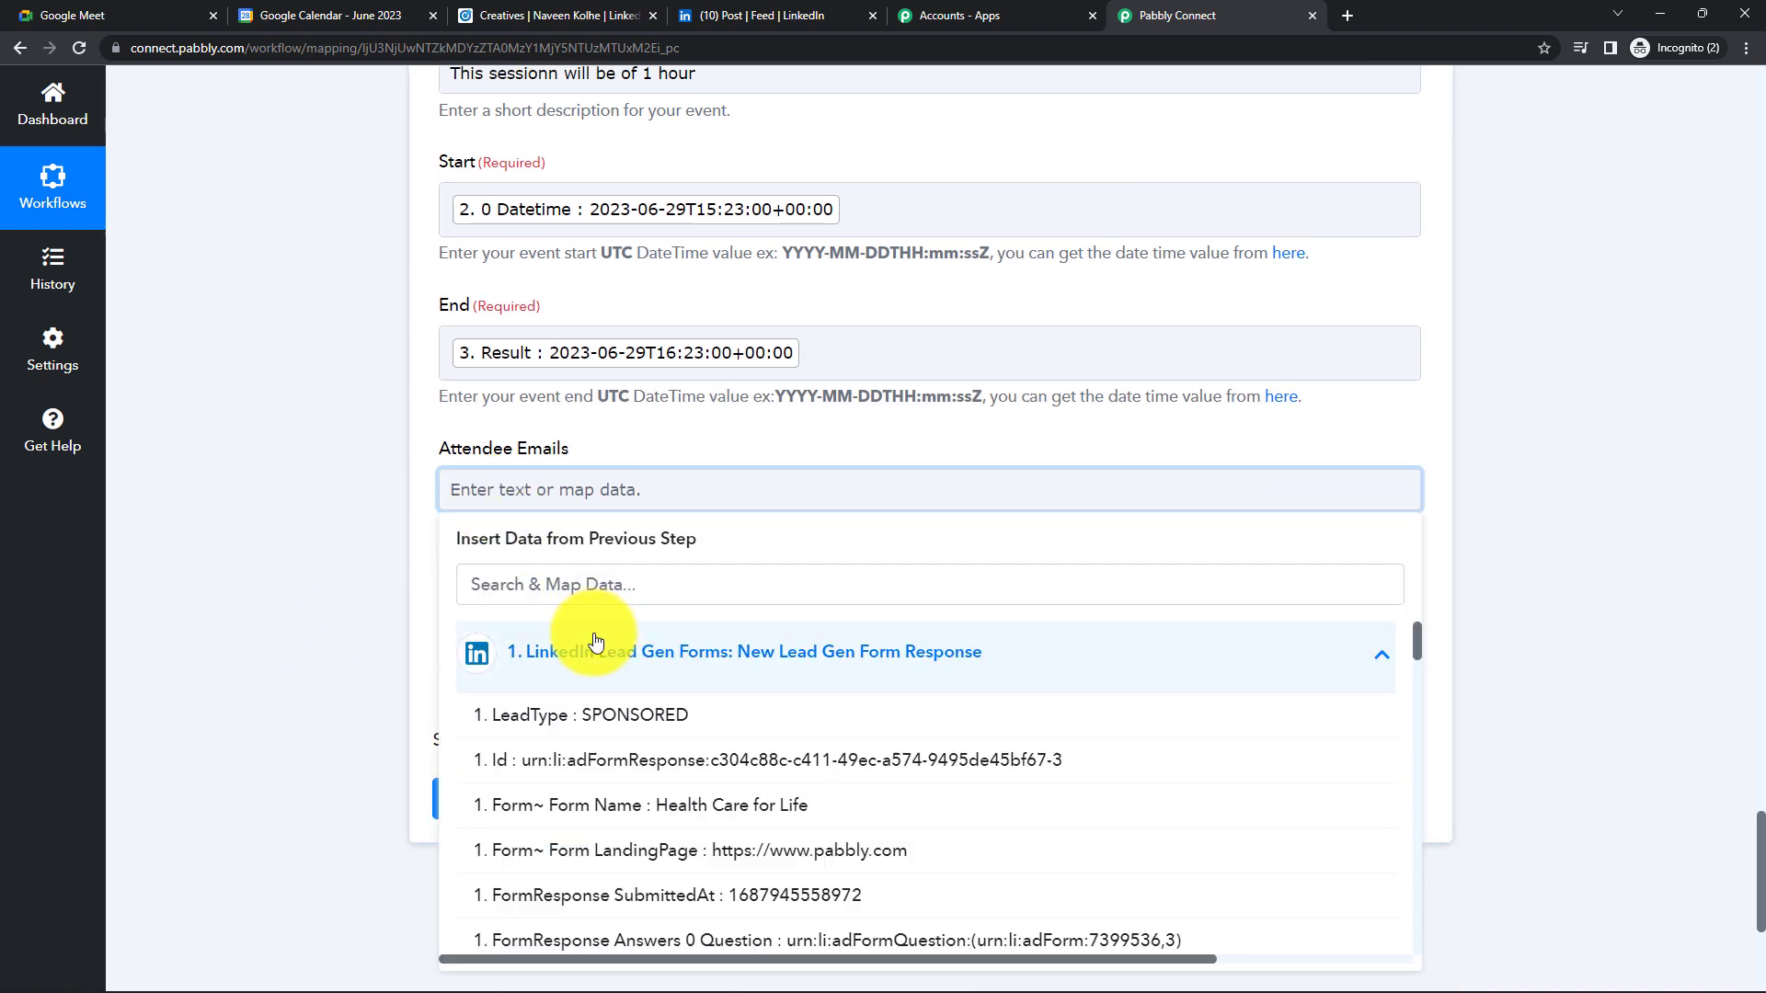
left_click(542, 597)
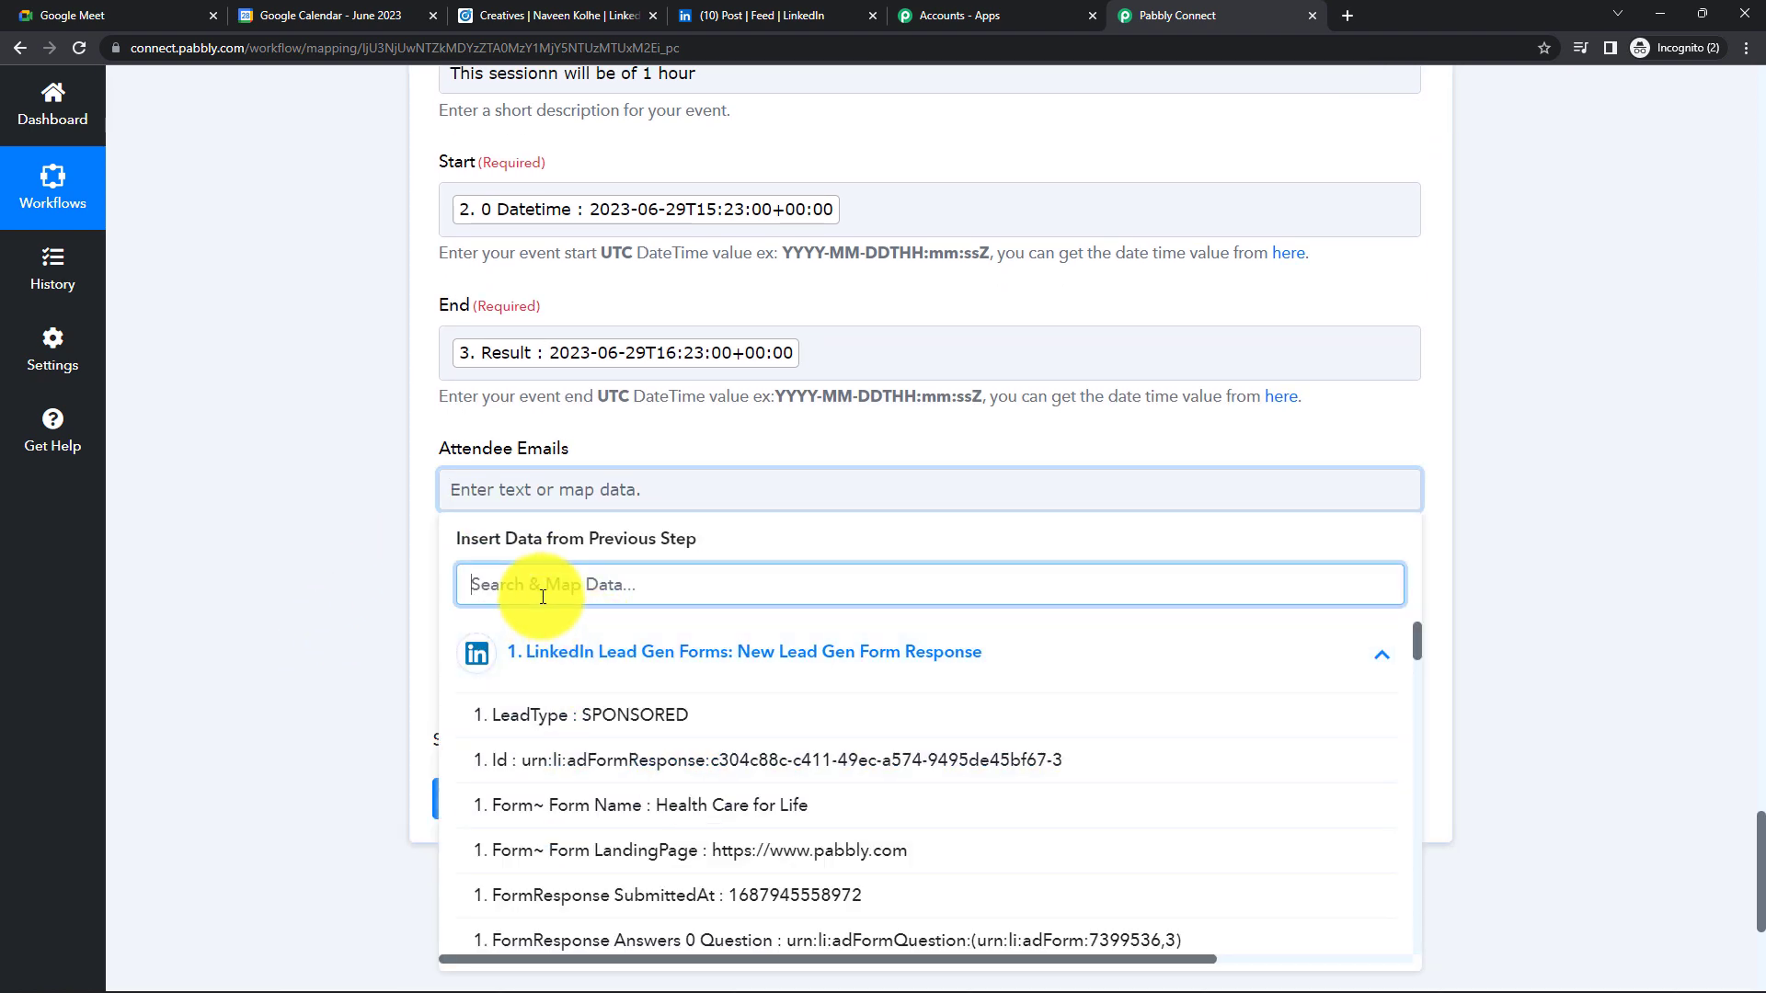
type("Emai")
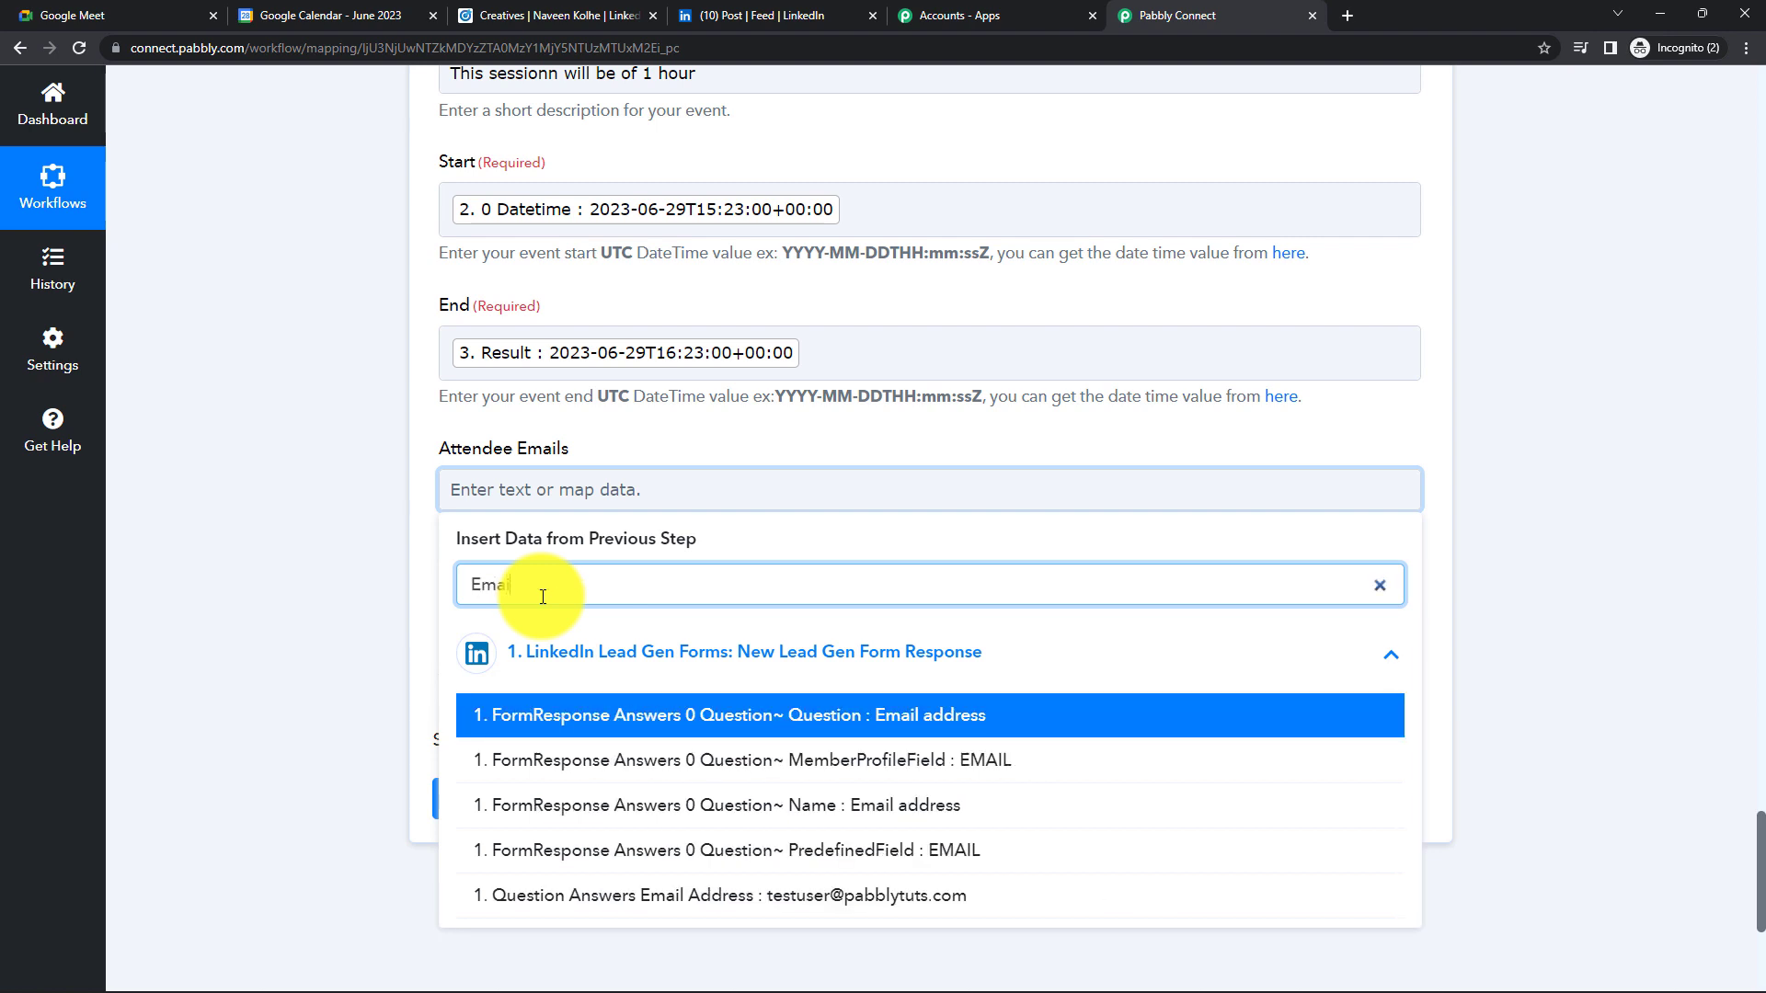
type("l")
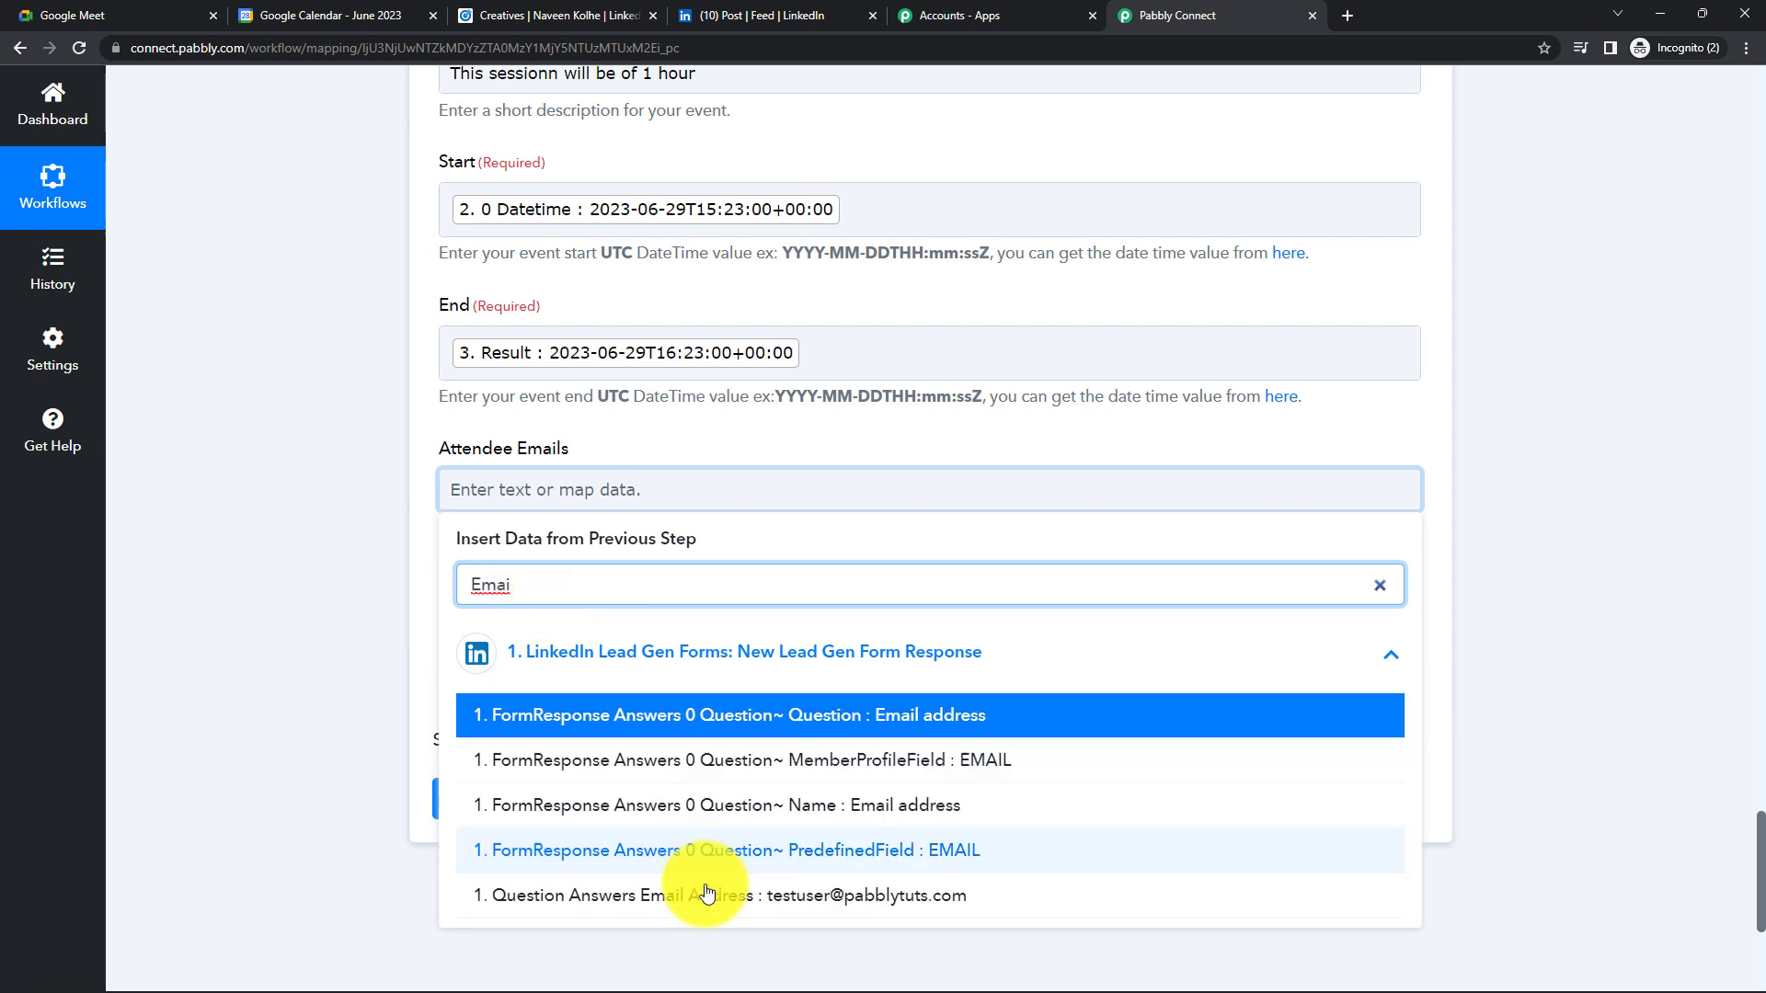
left_click(702, 895)
left_click(342, 707)
scroll(342, 707, "down", 2)
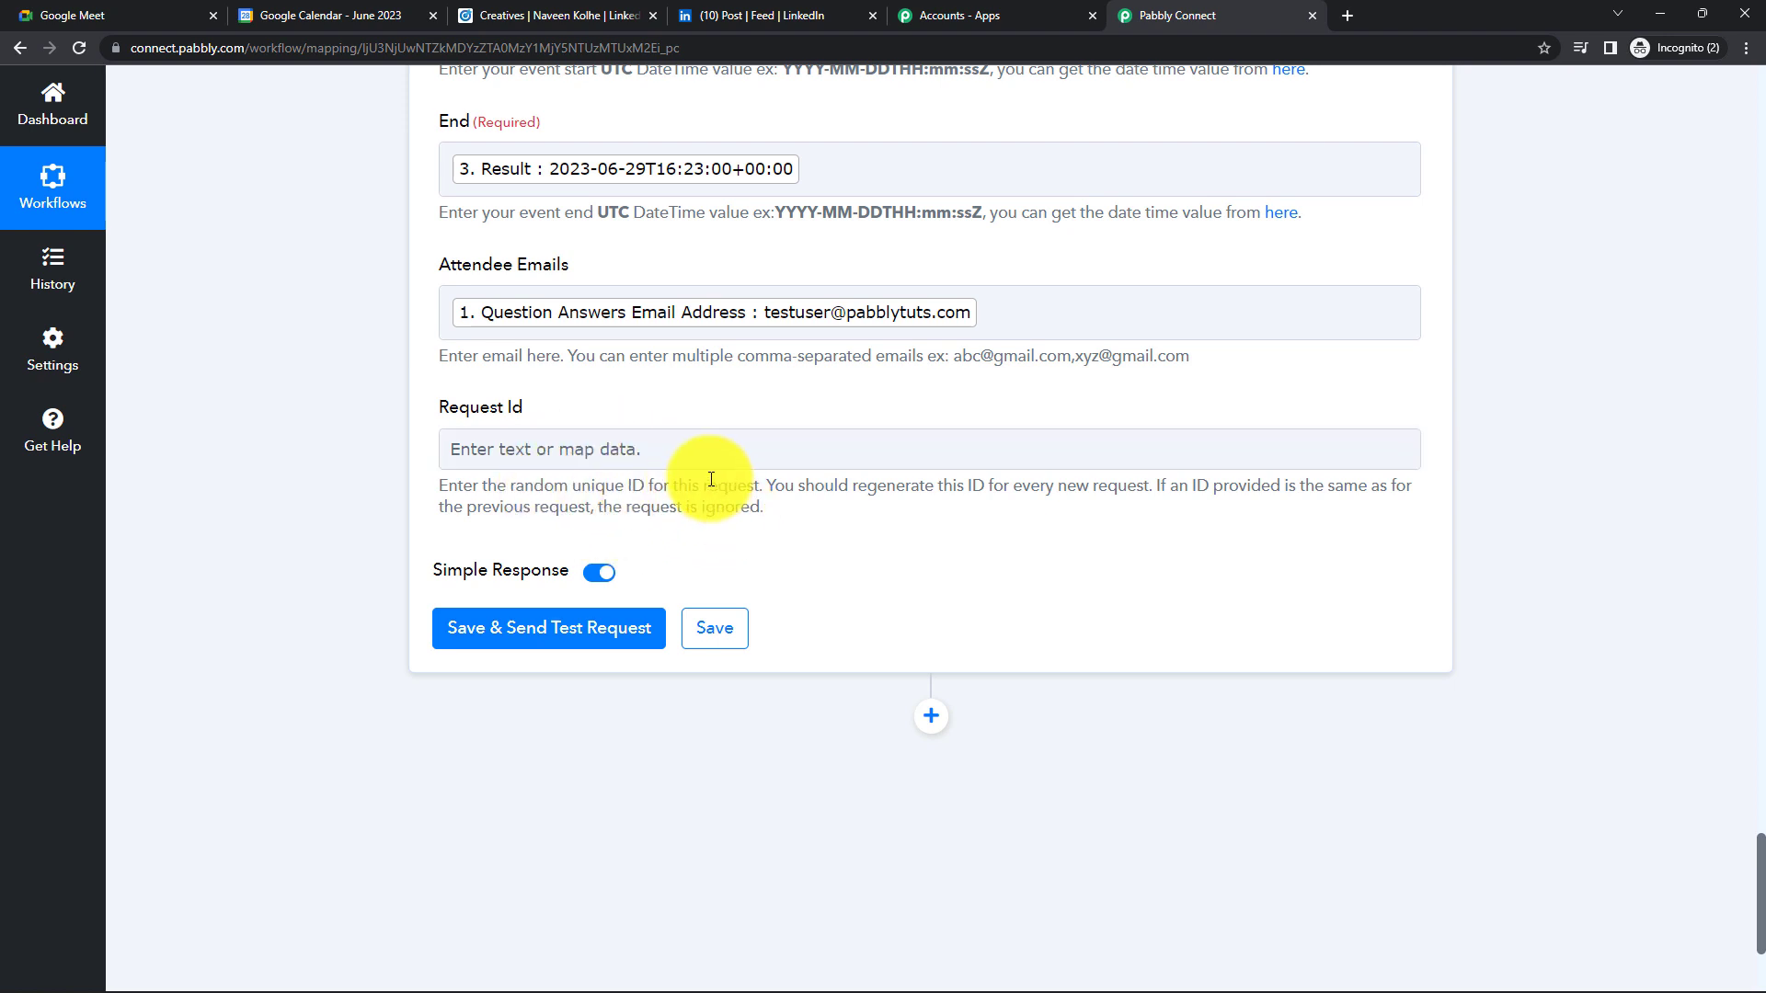
- Map Request Id to the lead's email answer, then save and send a test request
left_click(652, 449)
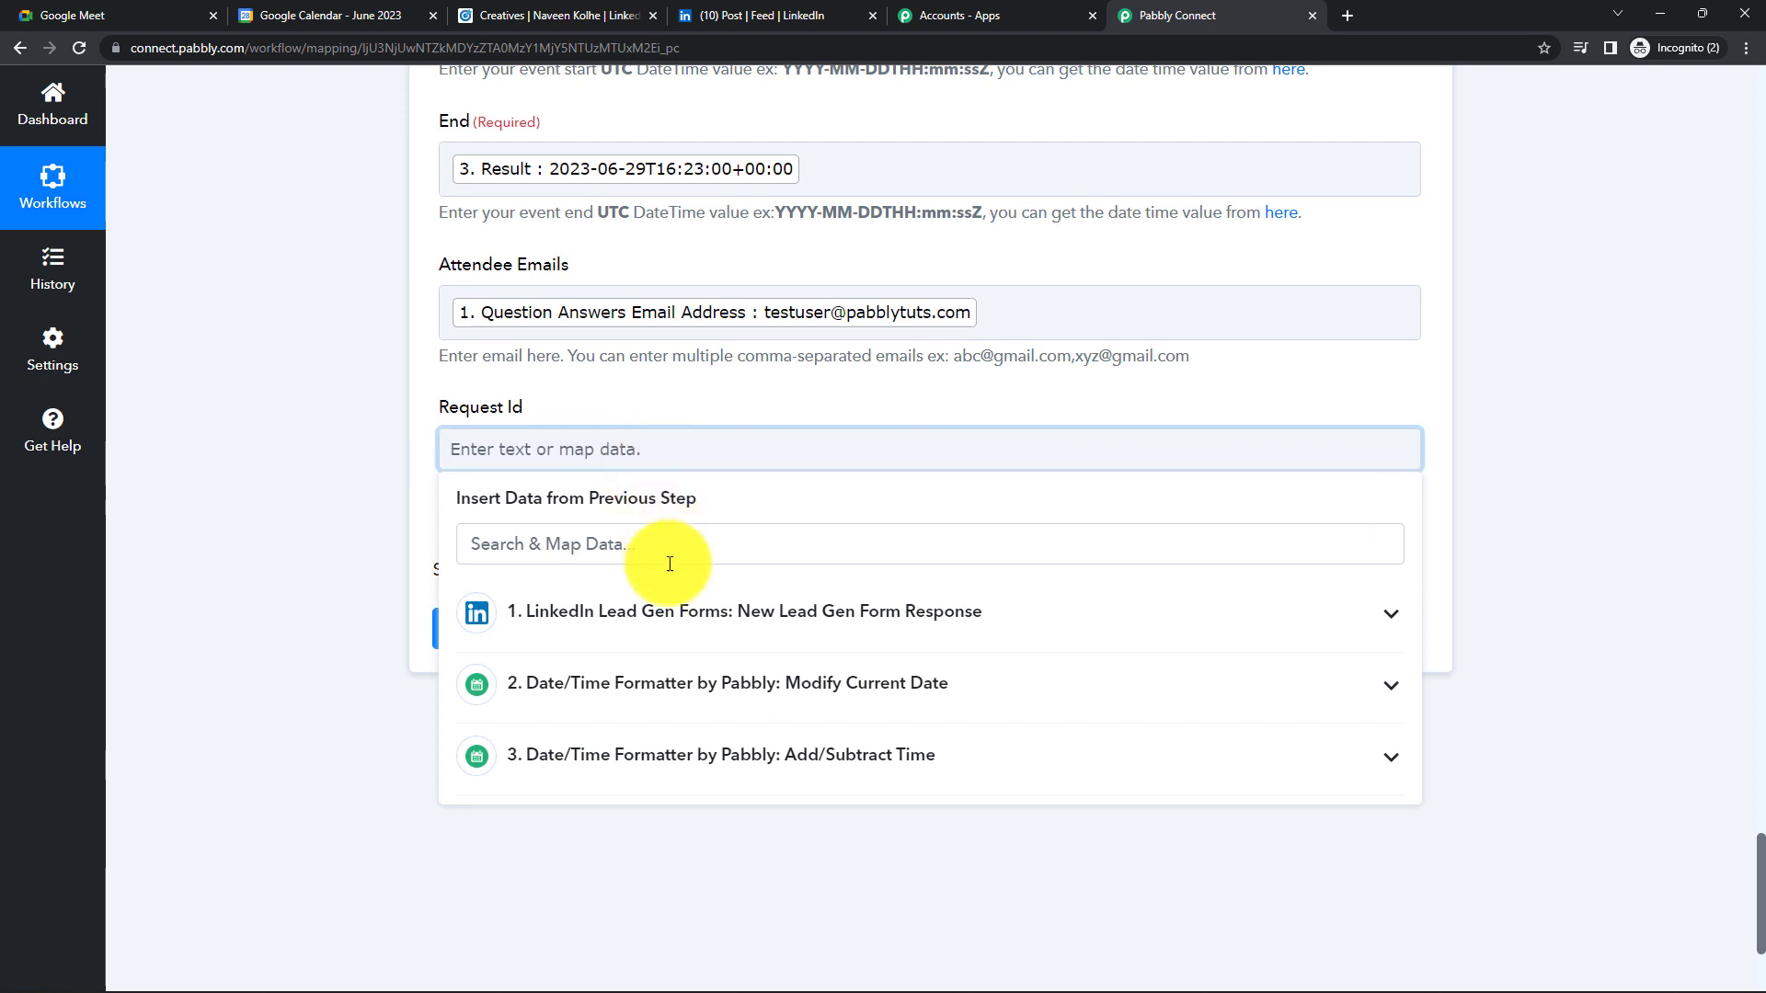
left_click(658, 614)
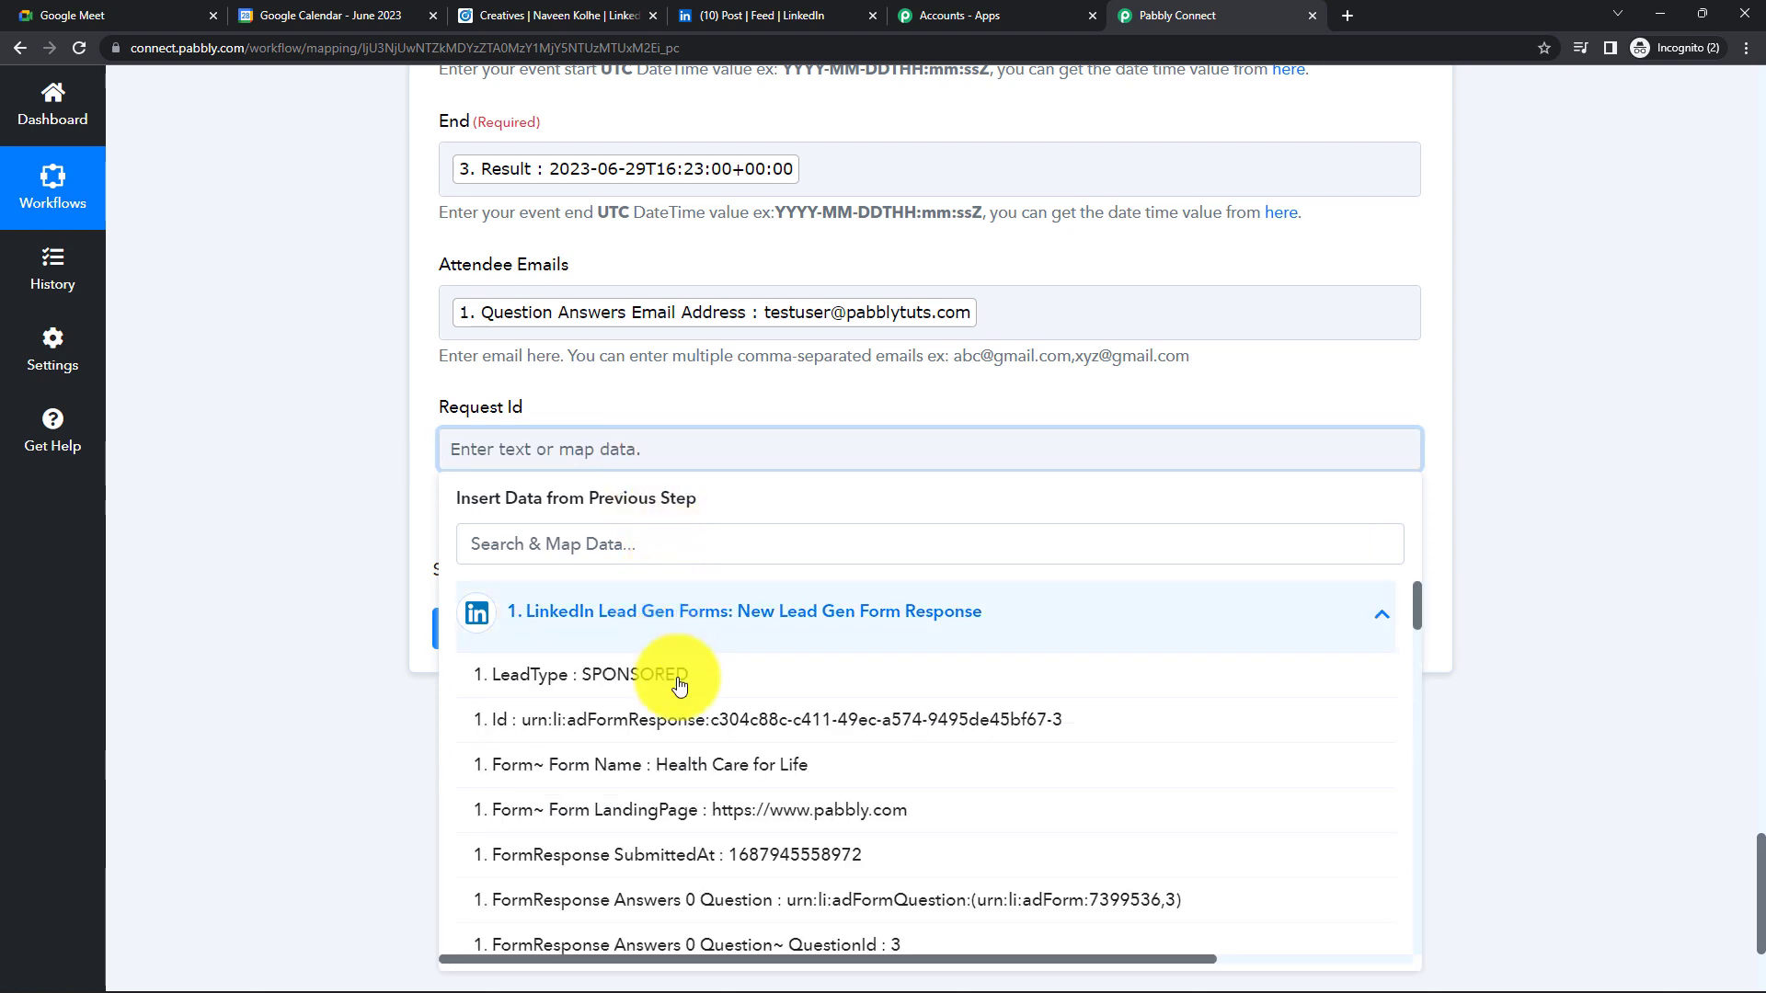
left_click(556, 554)
type("e")
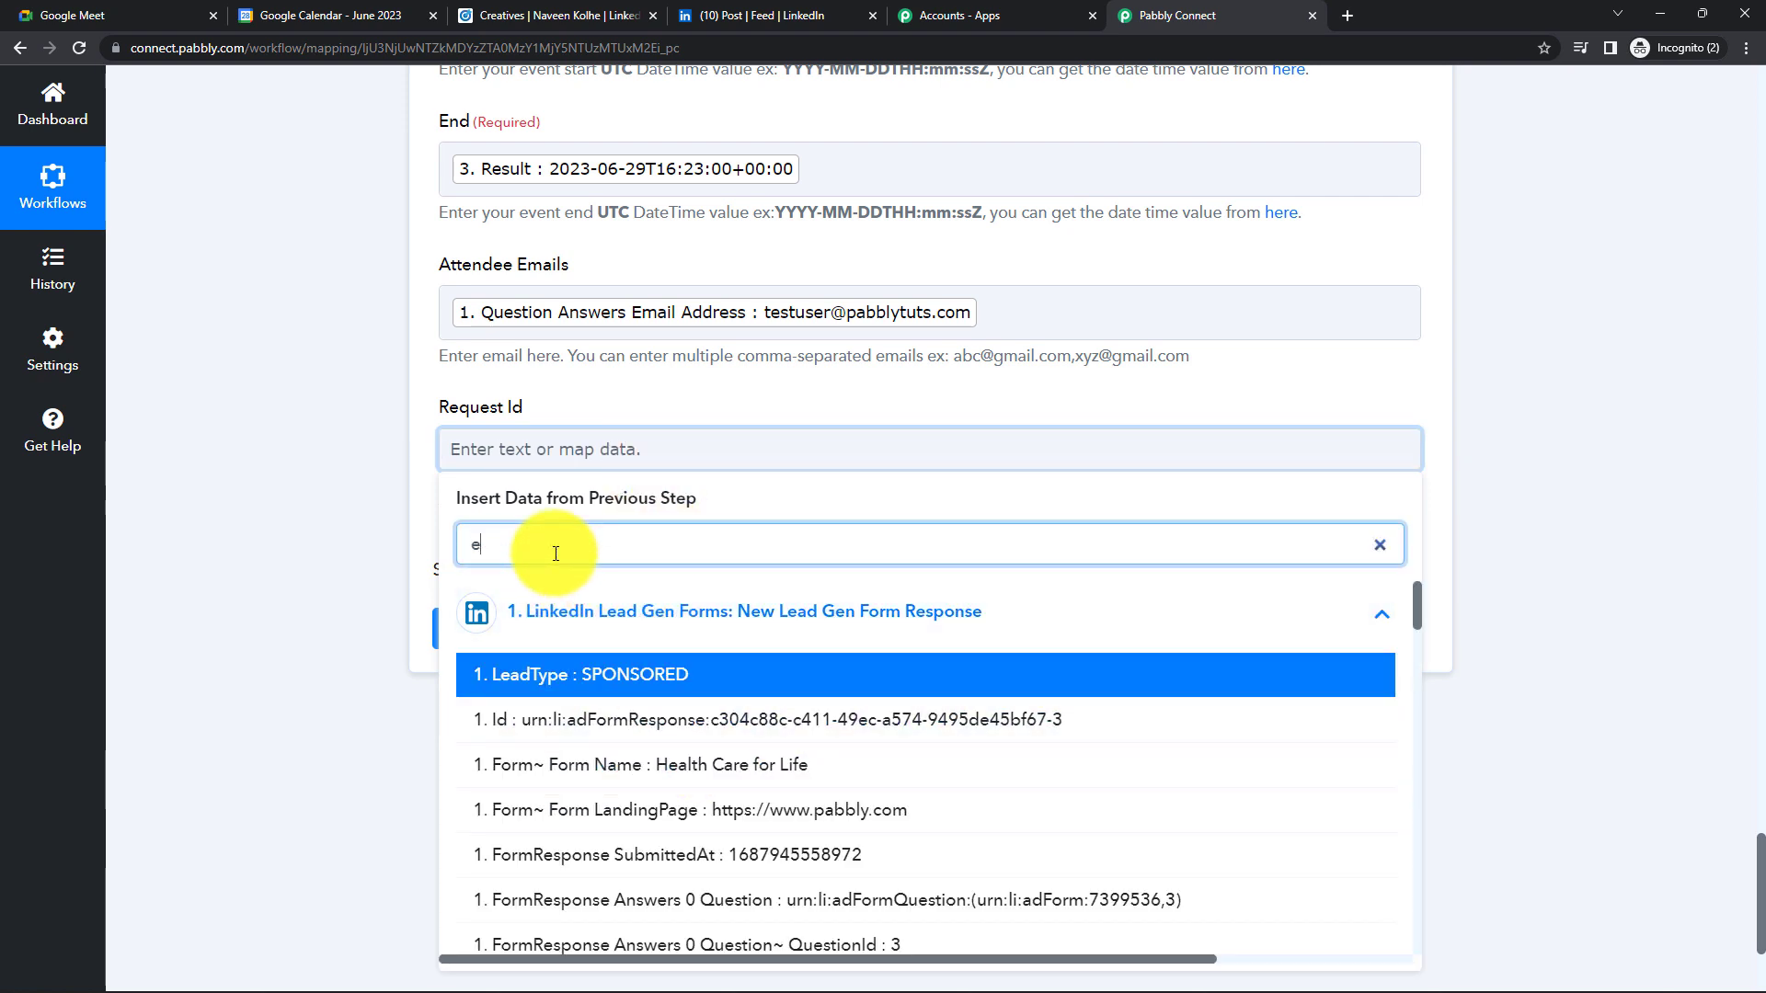
type("rs Email")
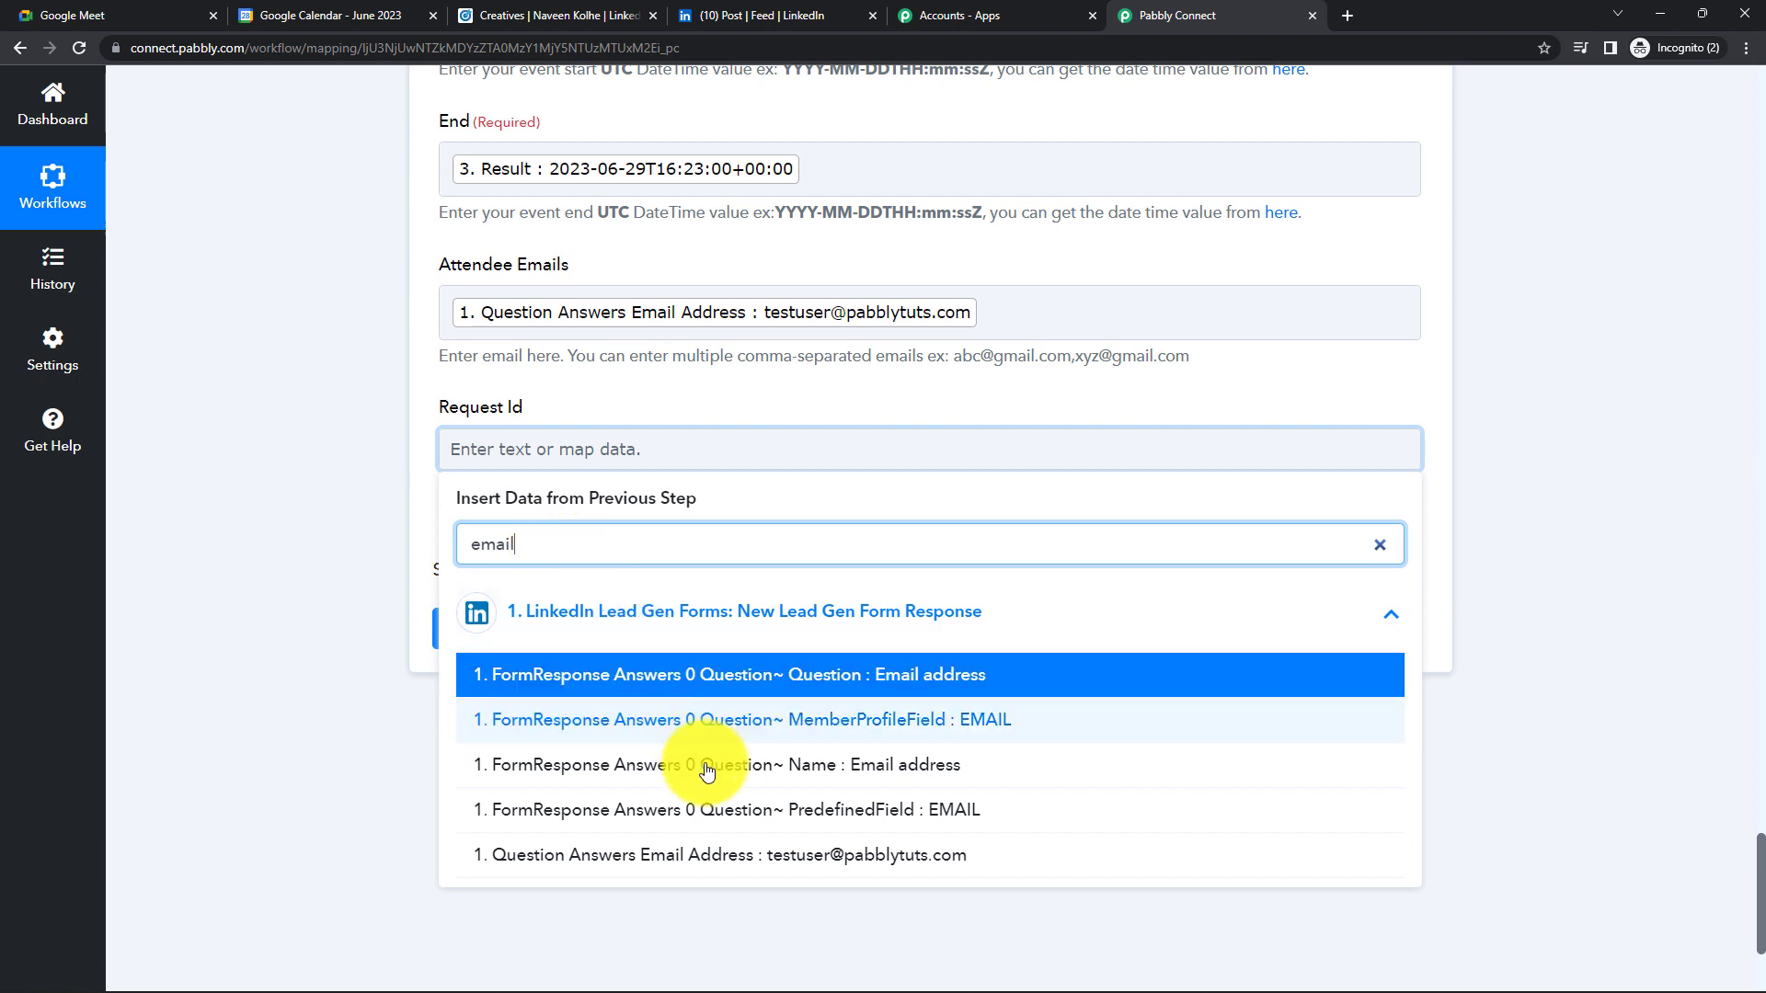
left_click(721, 855)
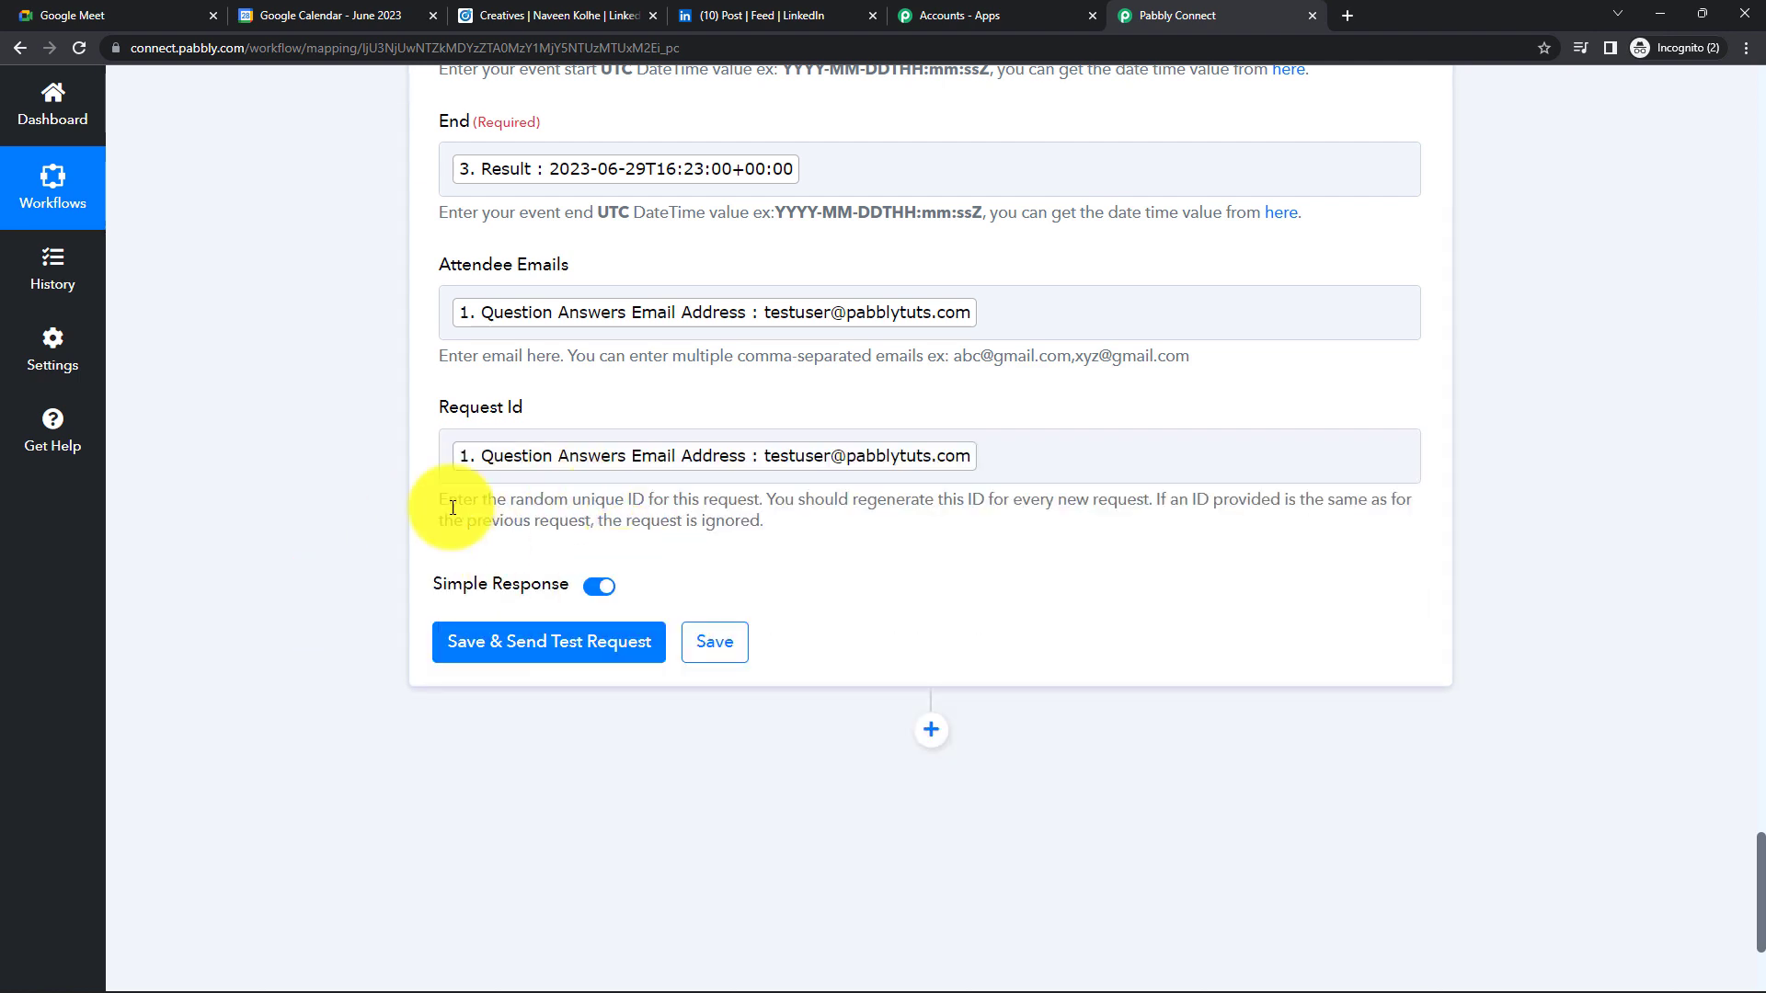
left_click(544, 659)
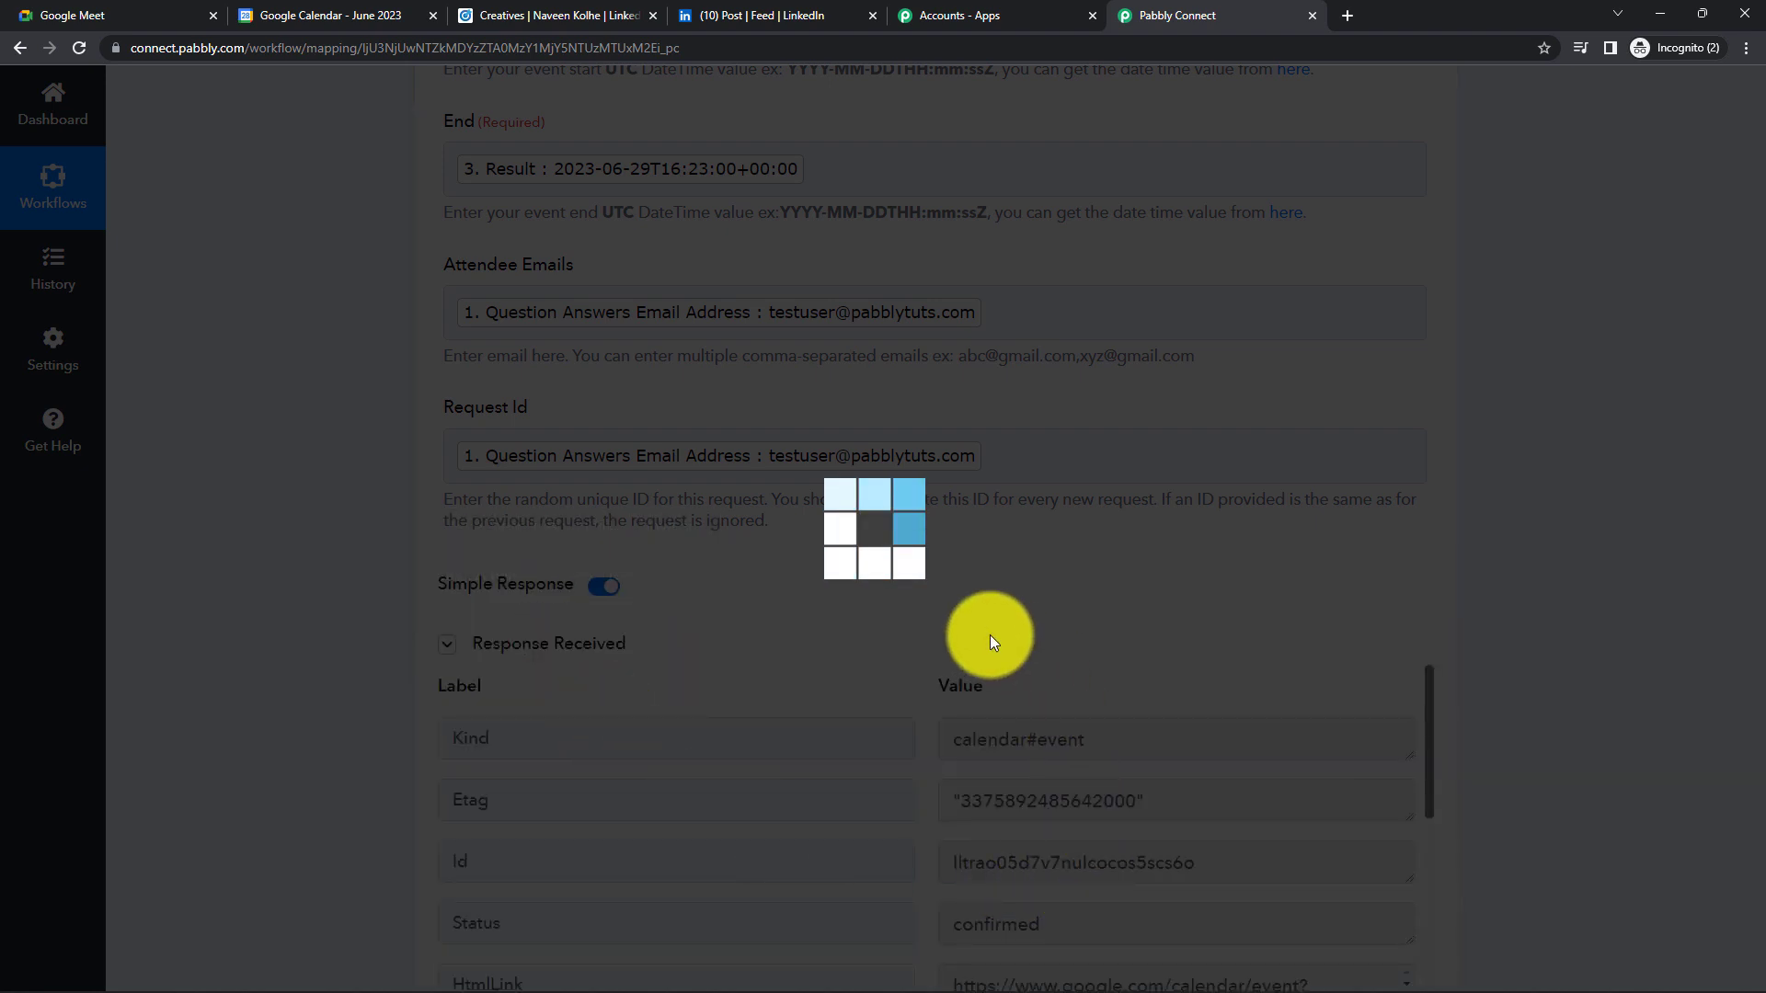
- Review the response's event times and Request Id value, then go to Google Calendar
scroll(826, 611, "down", 2)
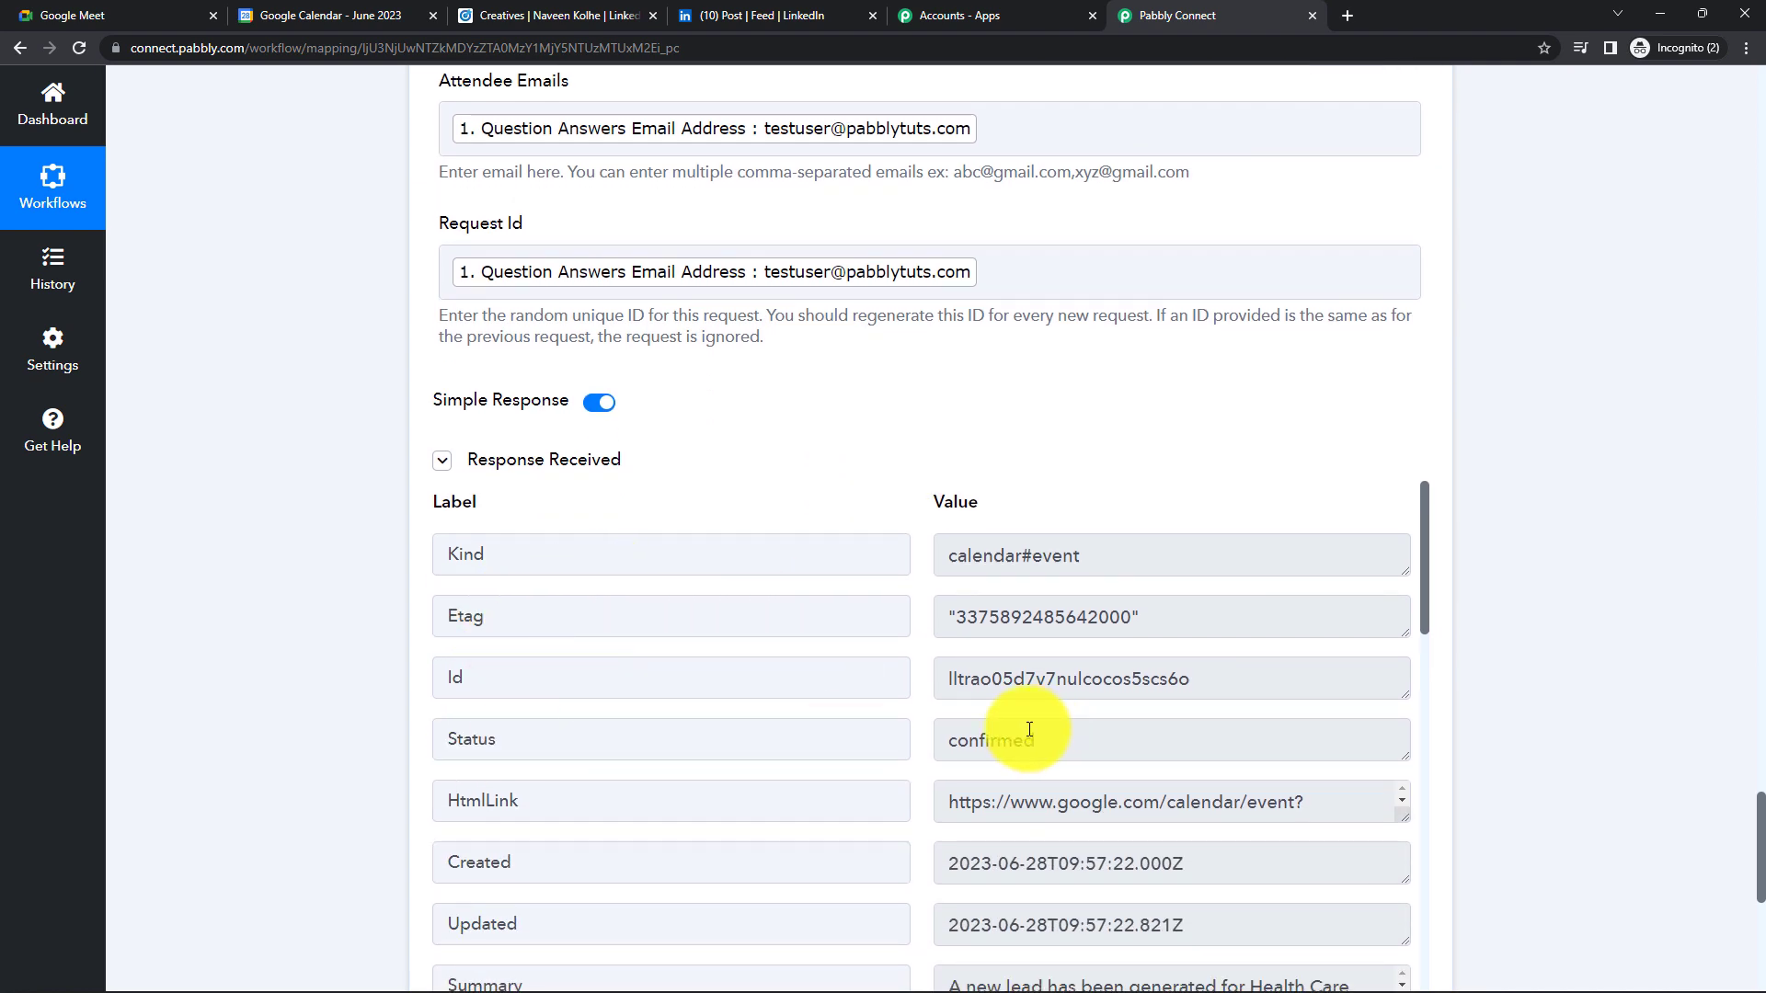
scroll(904, 655, "down", 1)
scroll(904, 655, "down", 3)
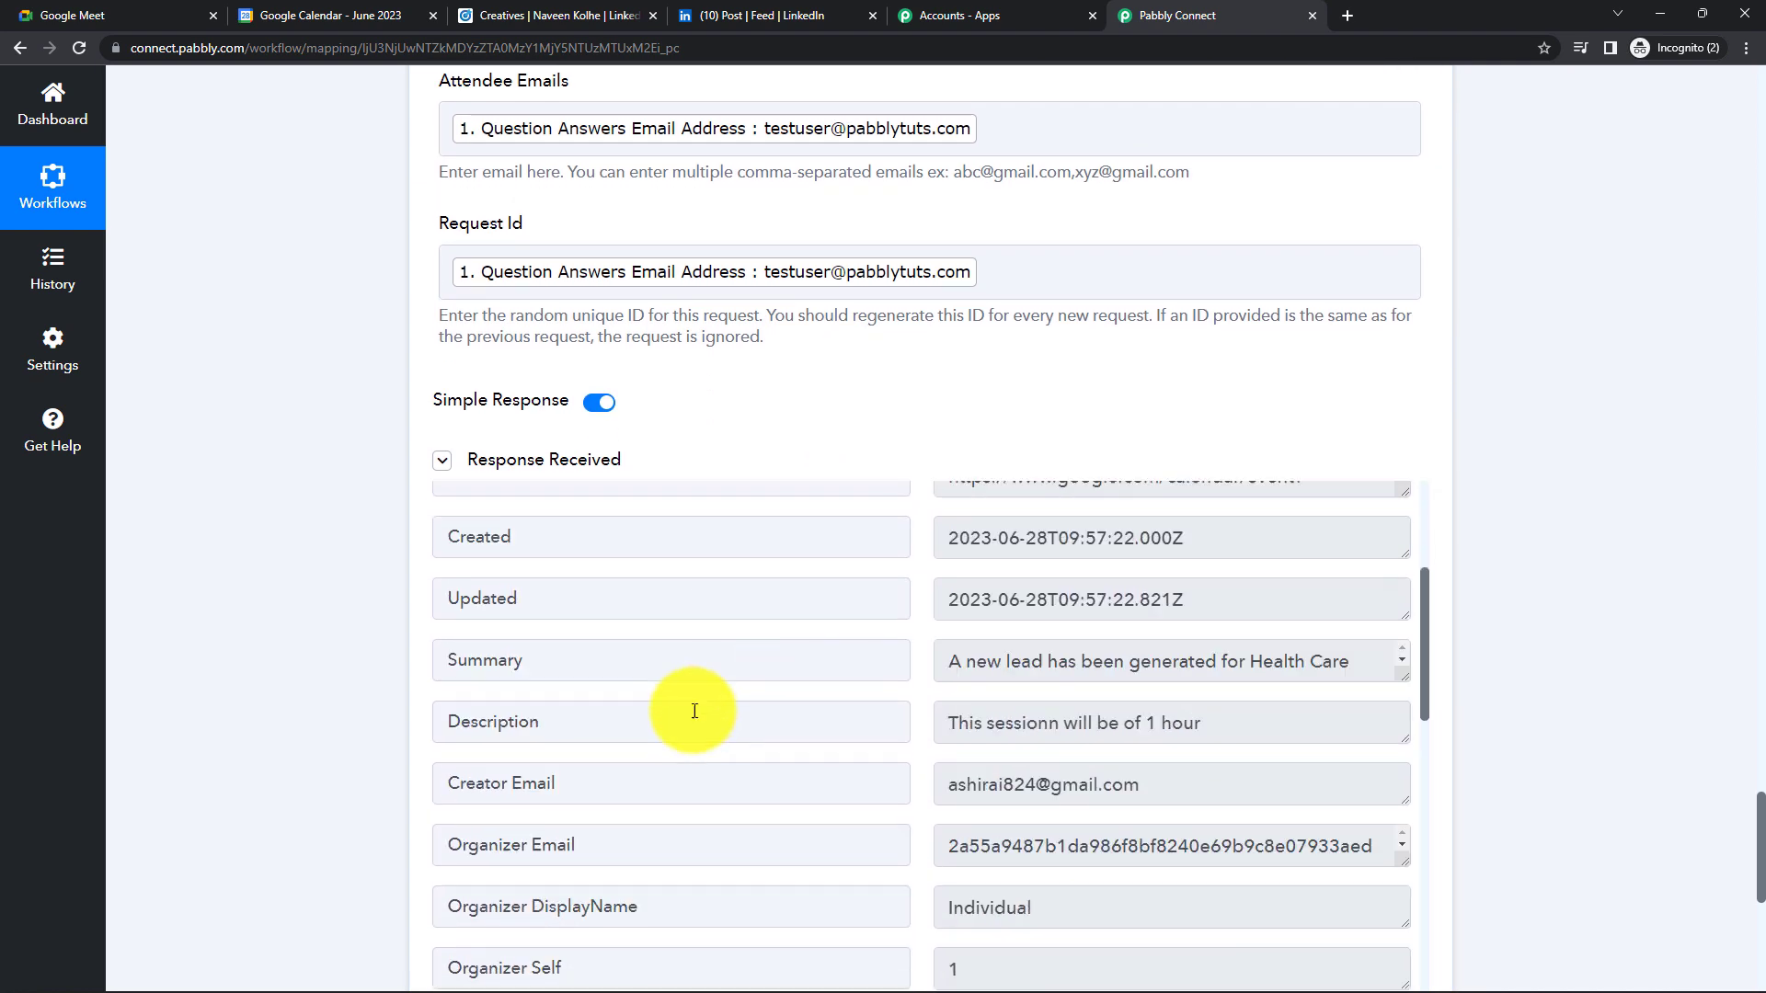
scroll(762, 747, "down", 1)
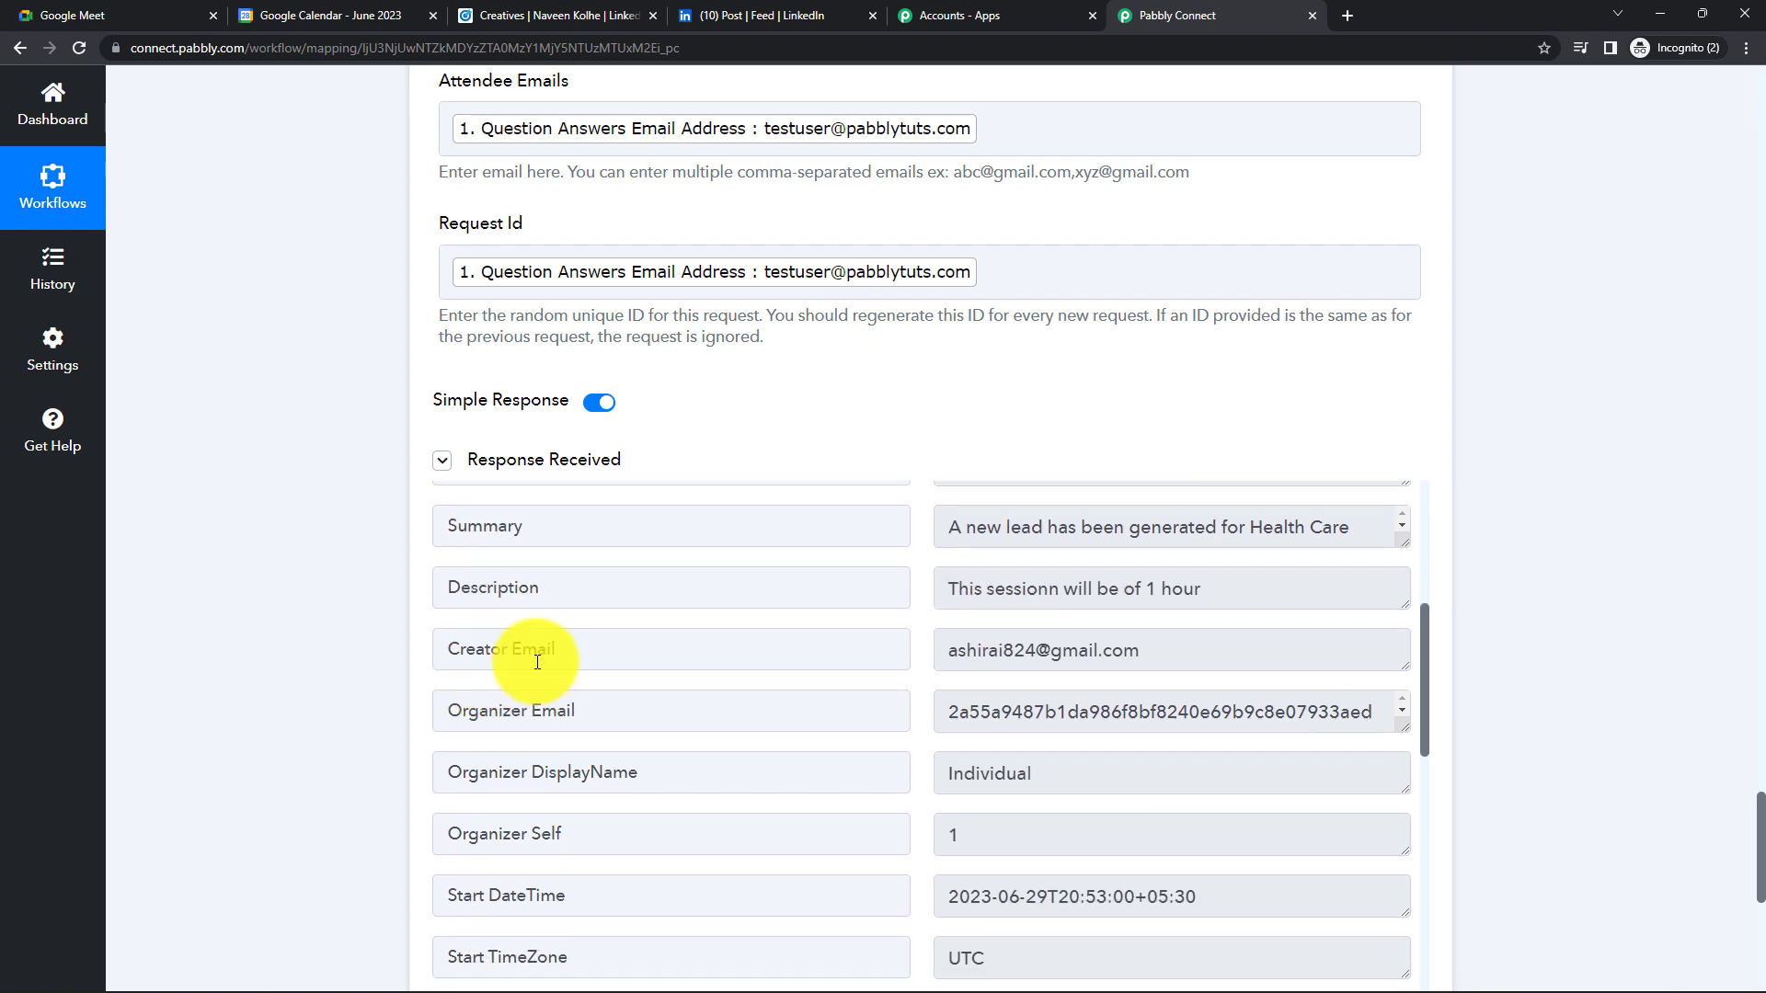
scroll(916, 727, "down", 2)
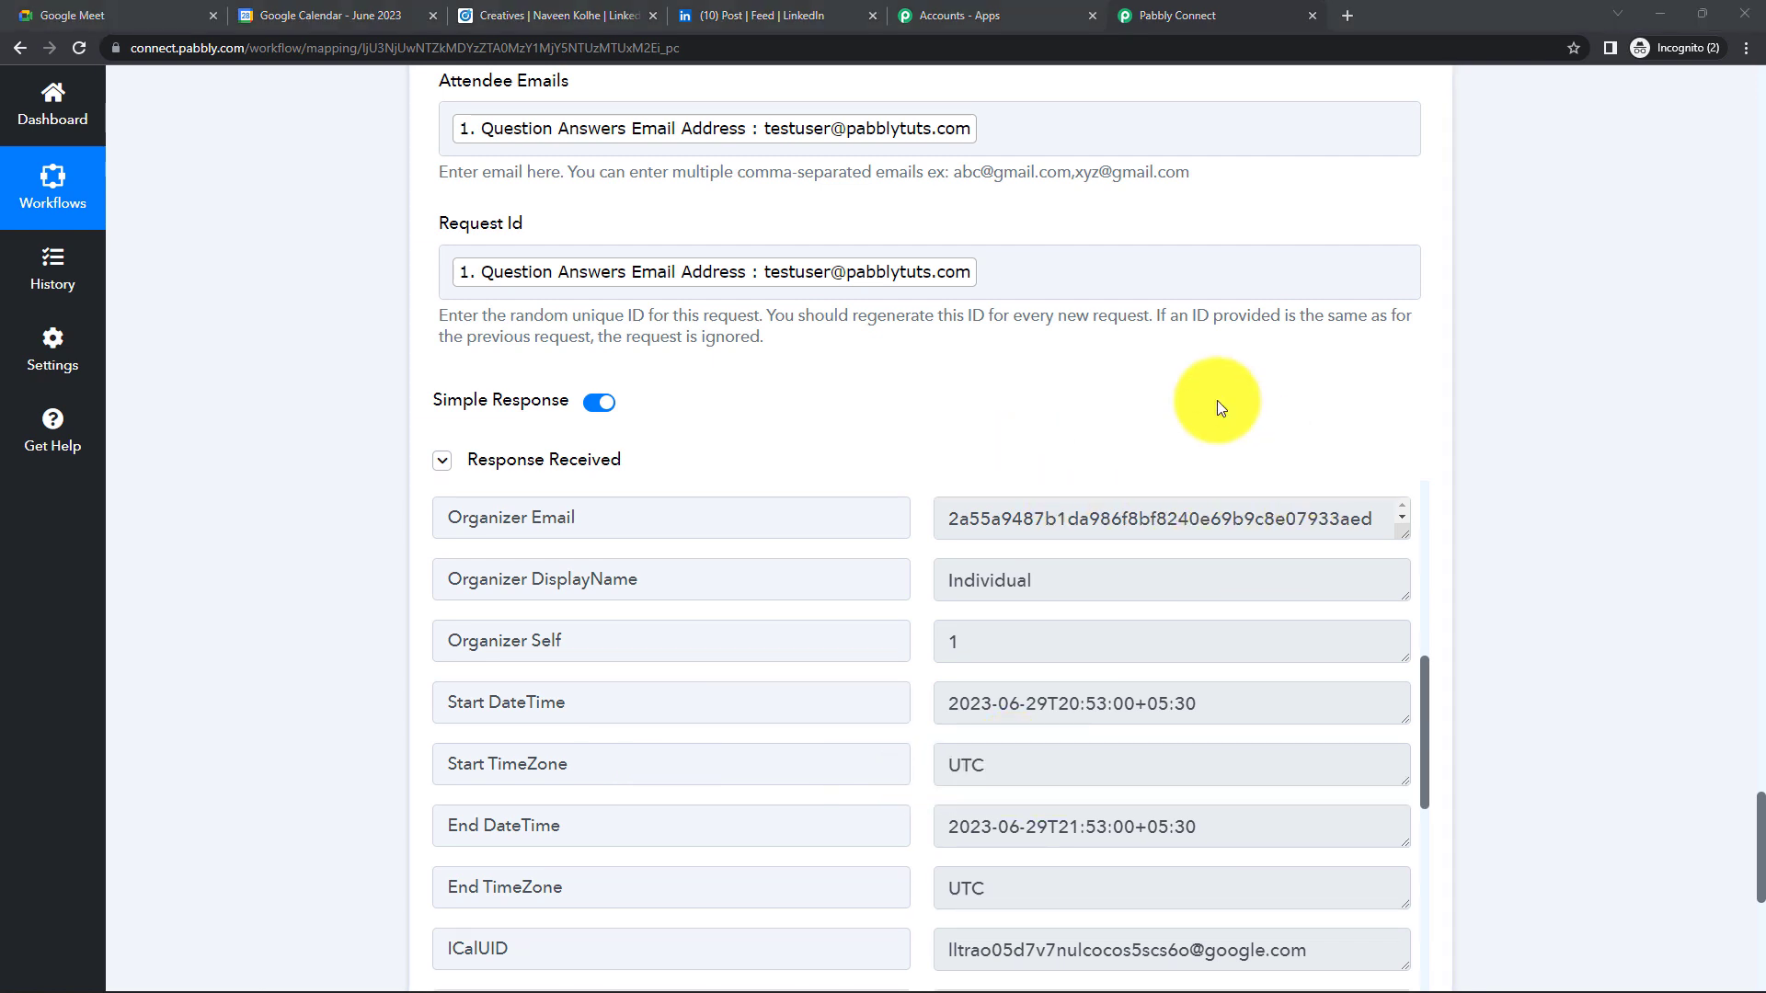
left_click(873, 289)
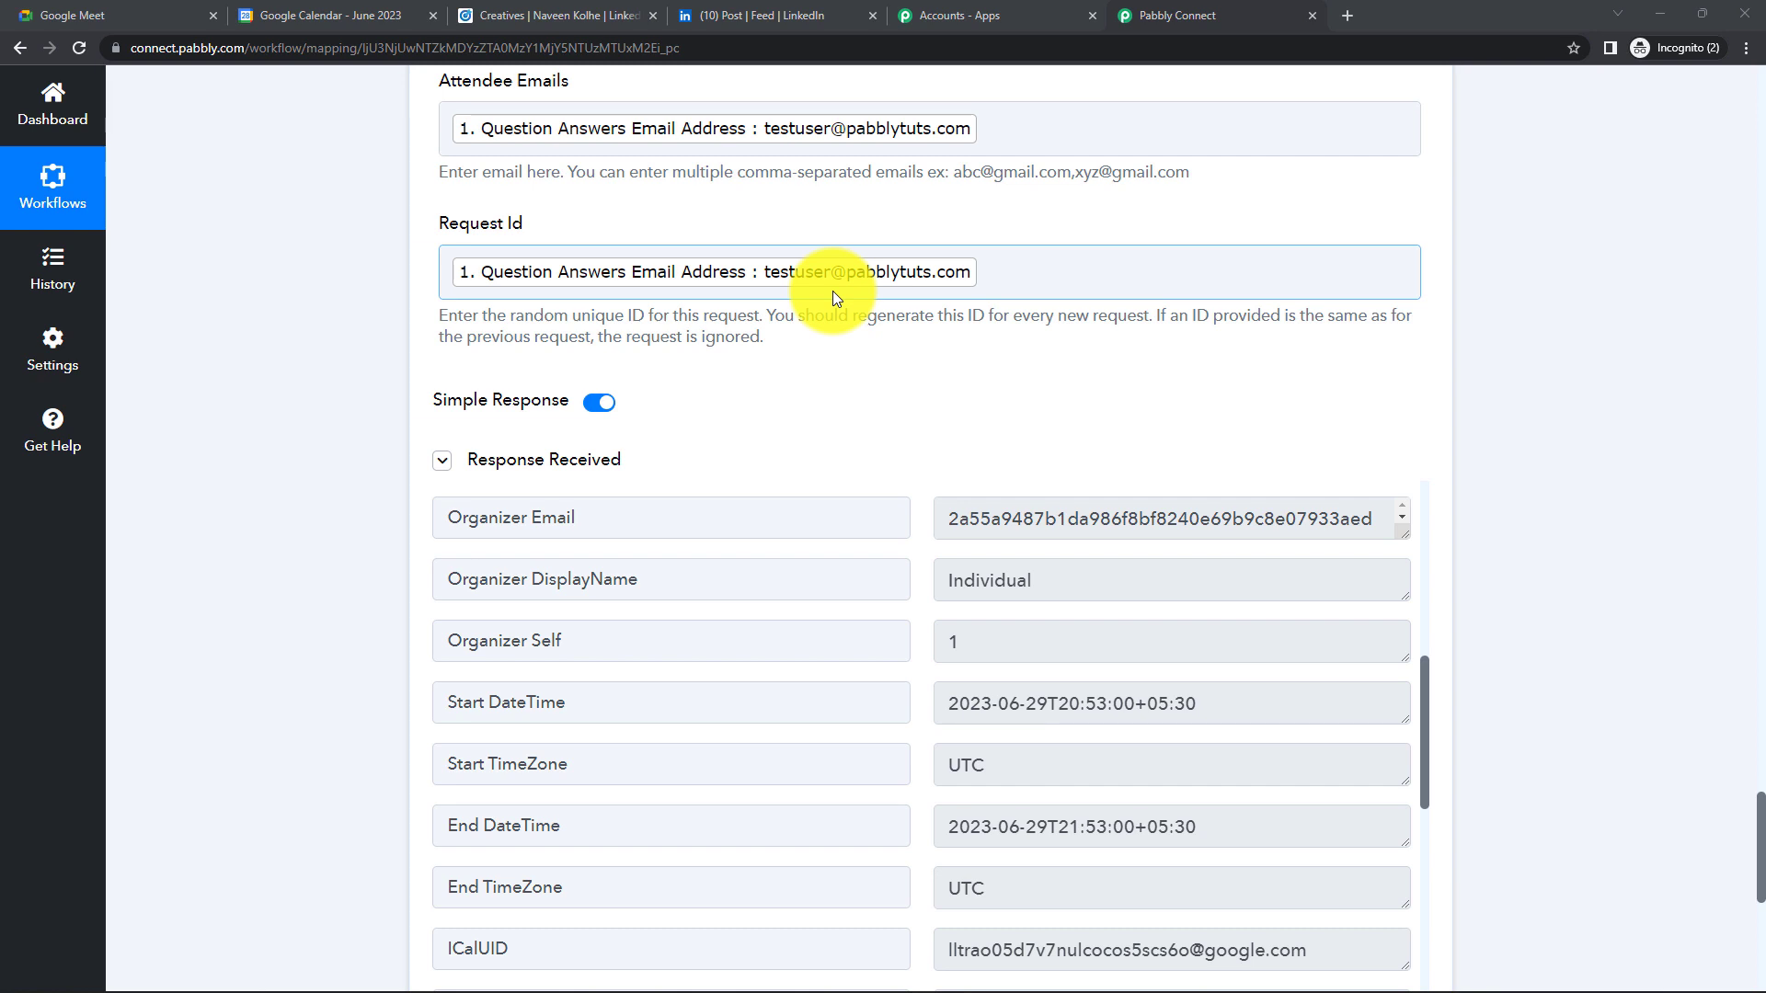
left_click(358, 20)
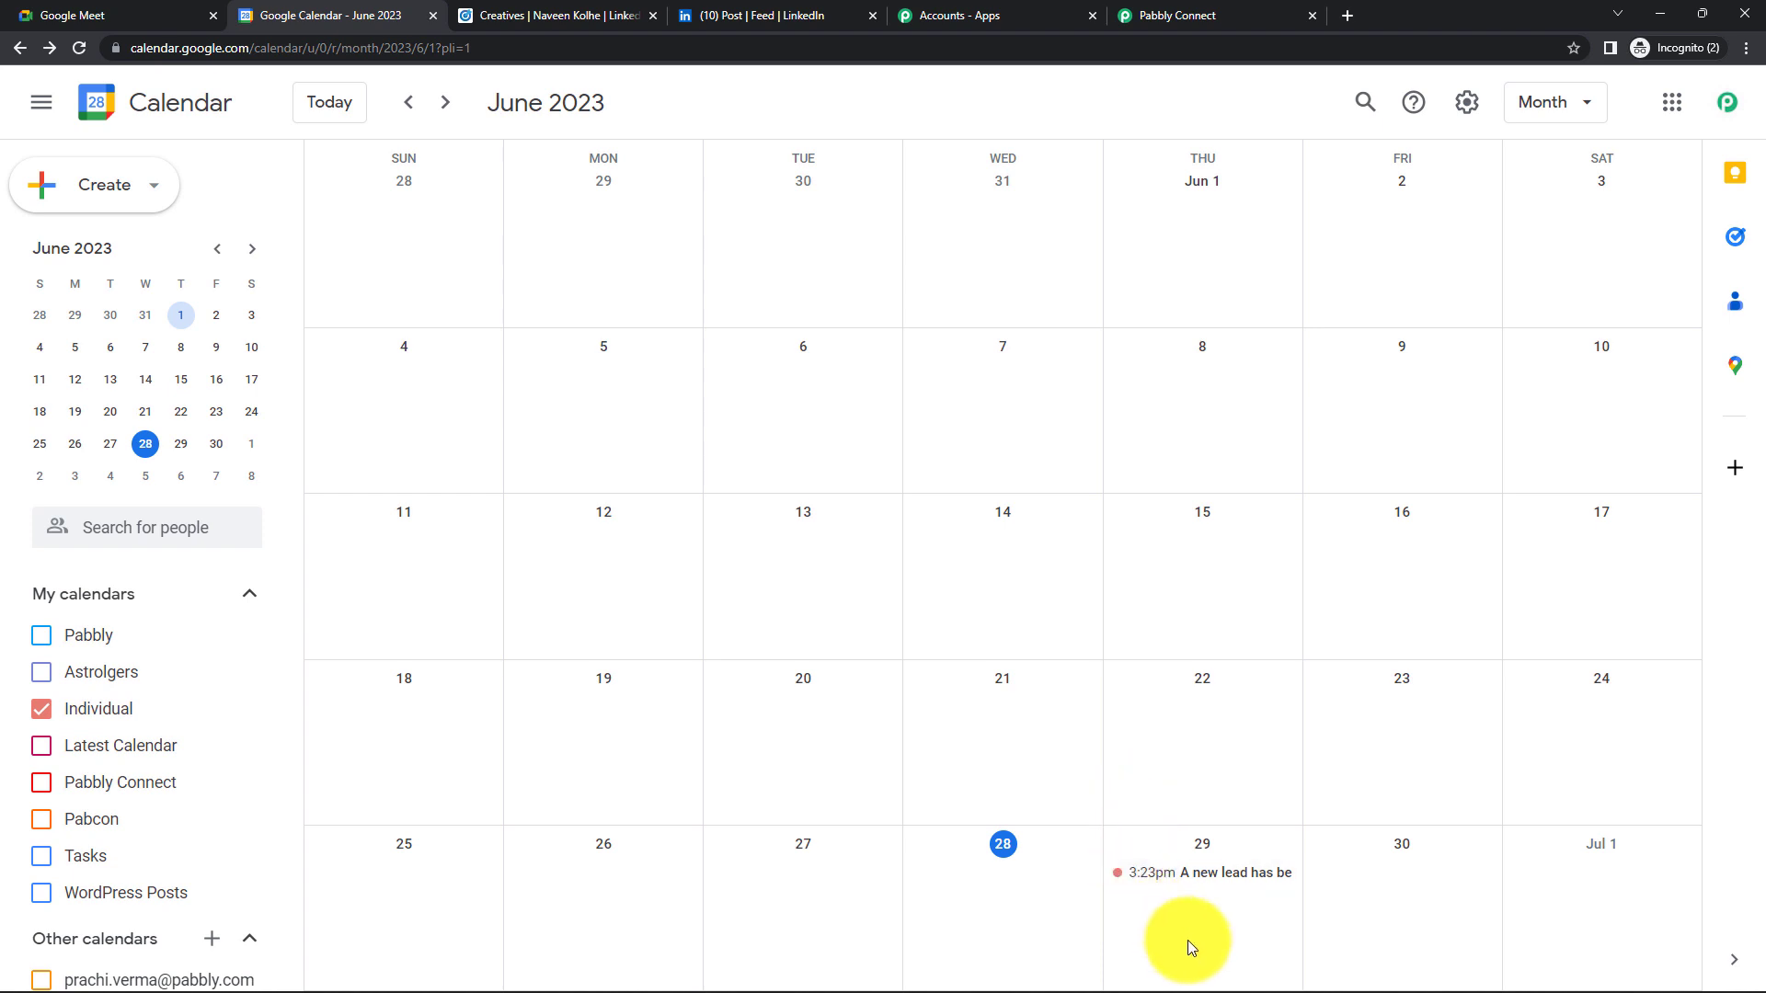
- Inspect the 3:23–4:23pm new lead event on June 29, then return to Pabbly Connect
left_click(1211, 881)
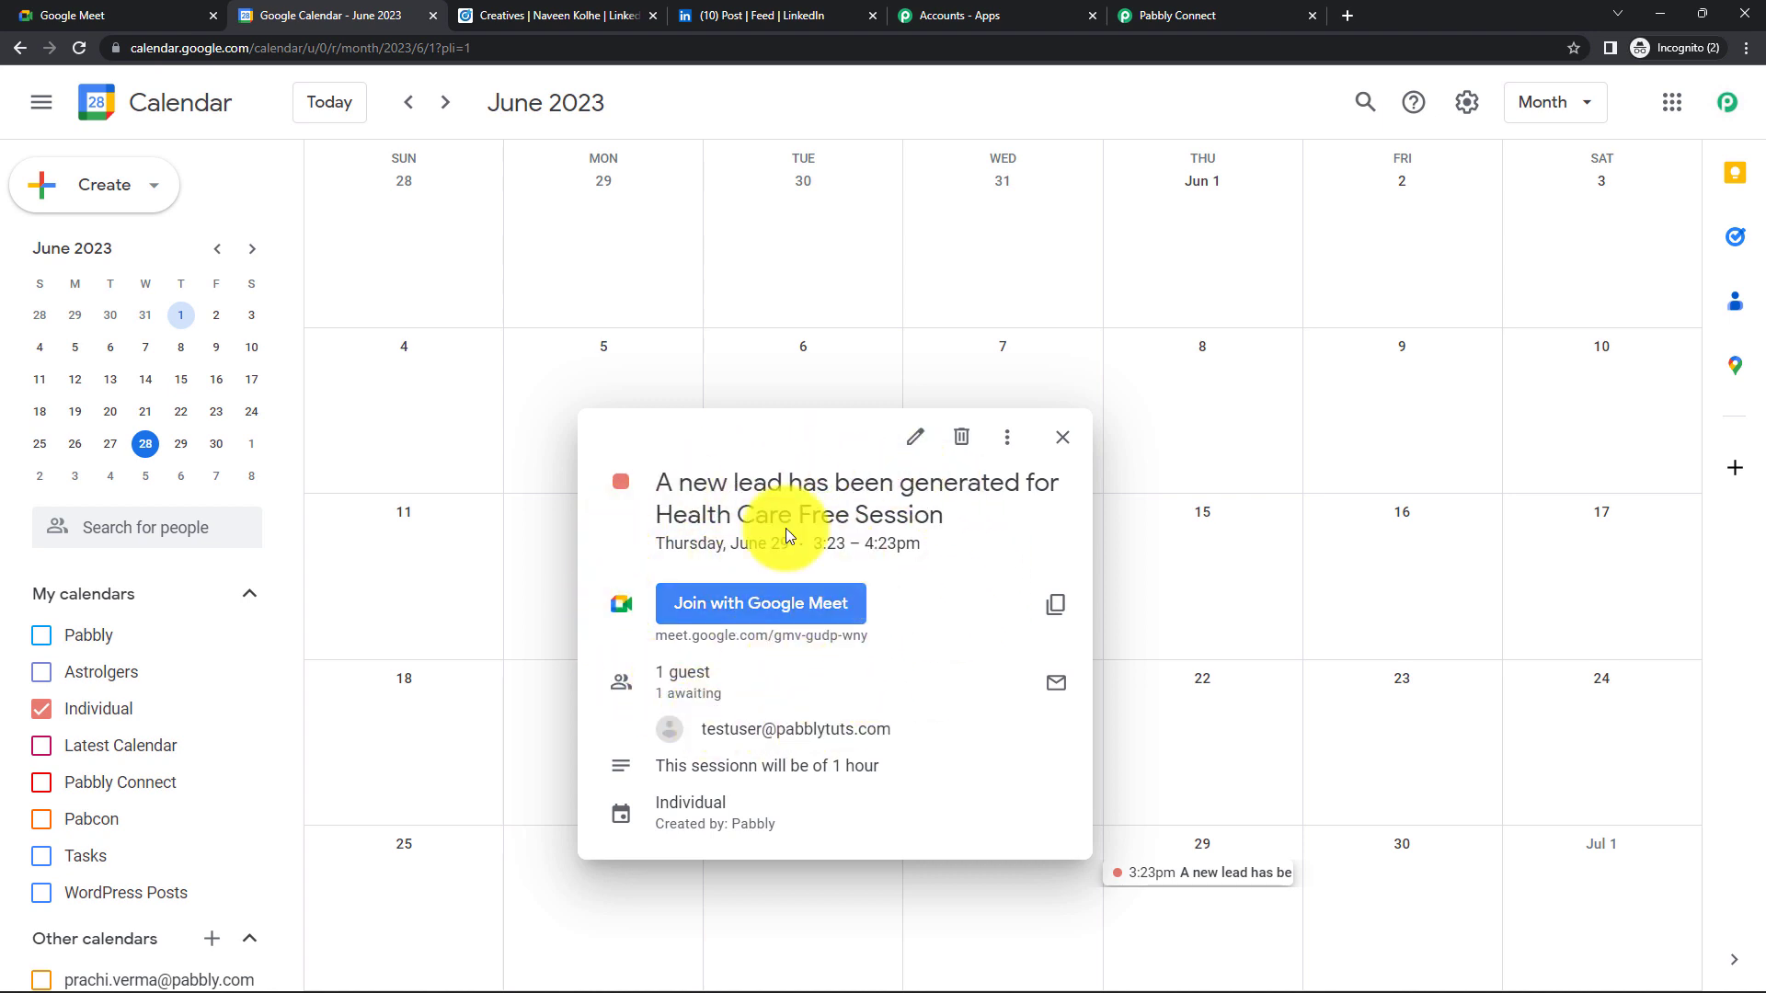
left_click(1196, 13)
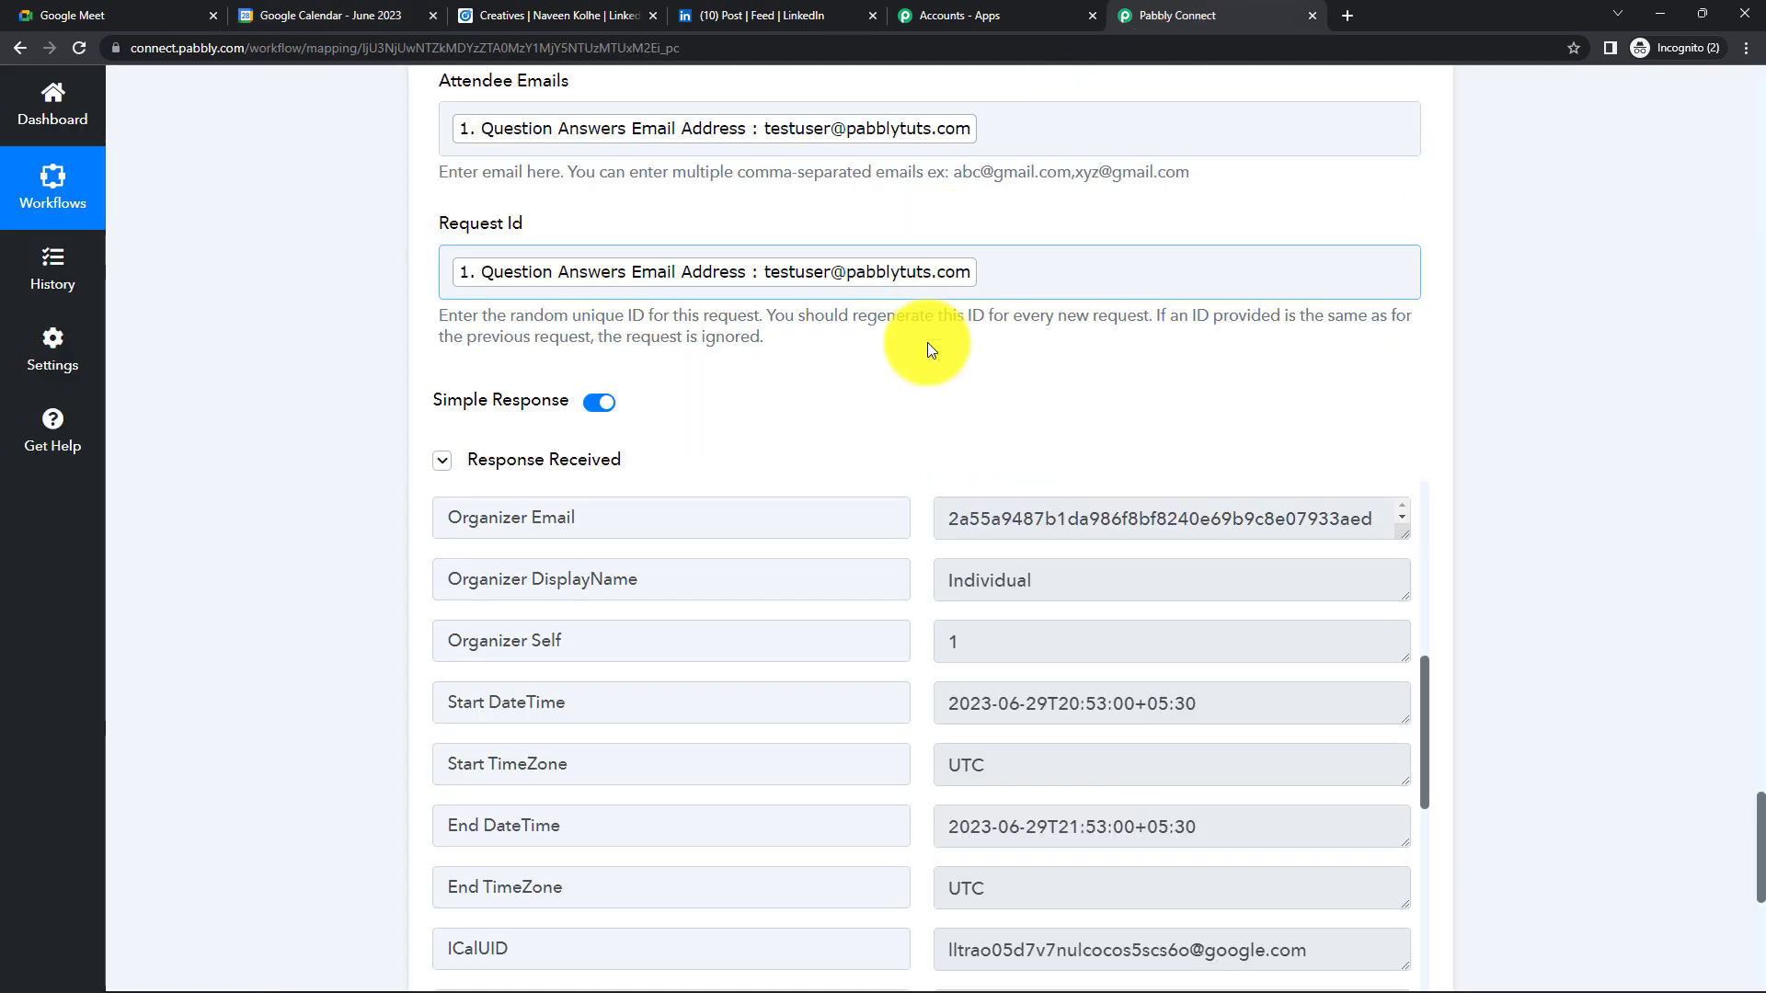
- Collapse the LinkedIn trigger, both Date/Time Formatter steps and the Google Meet step
scroll(972, 416, "up", 6)
left_click_drag(1761, 725, 1752, 74)
left_click(1145, 322)
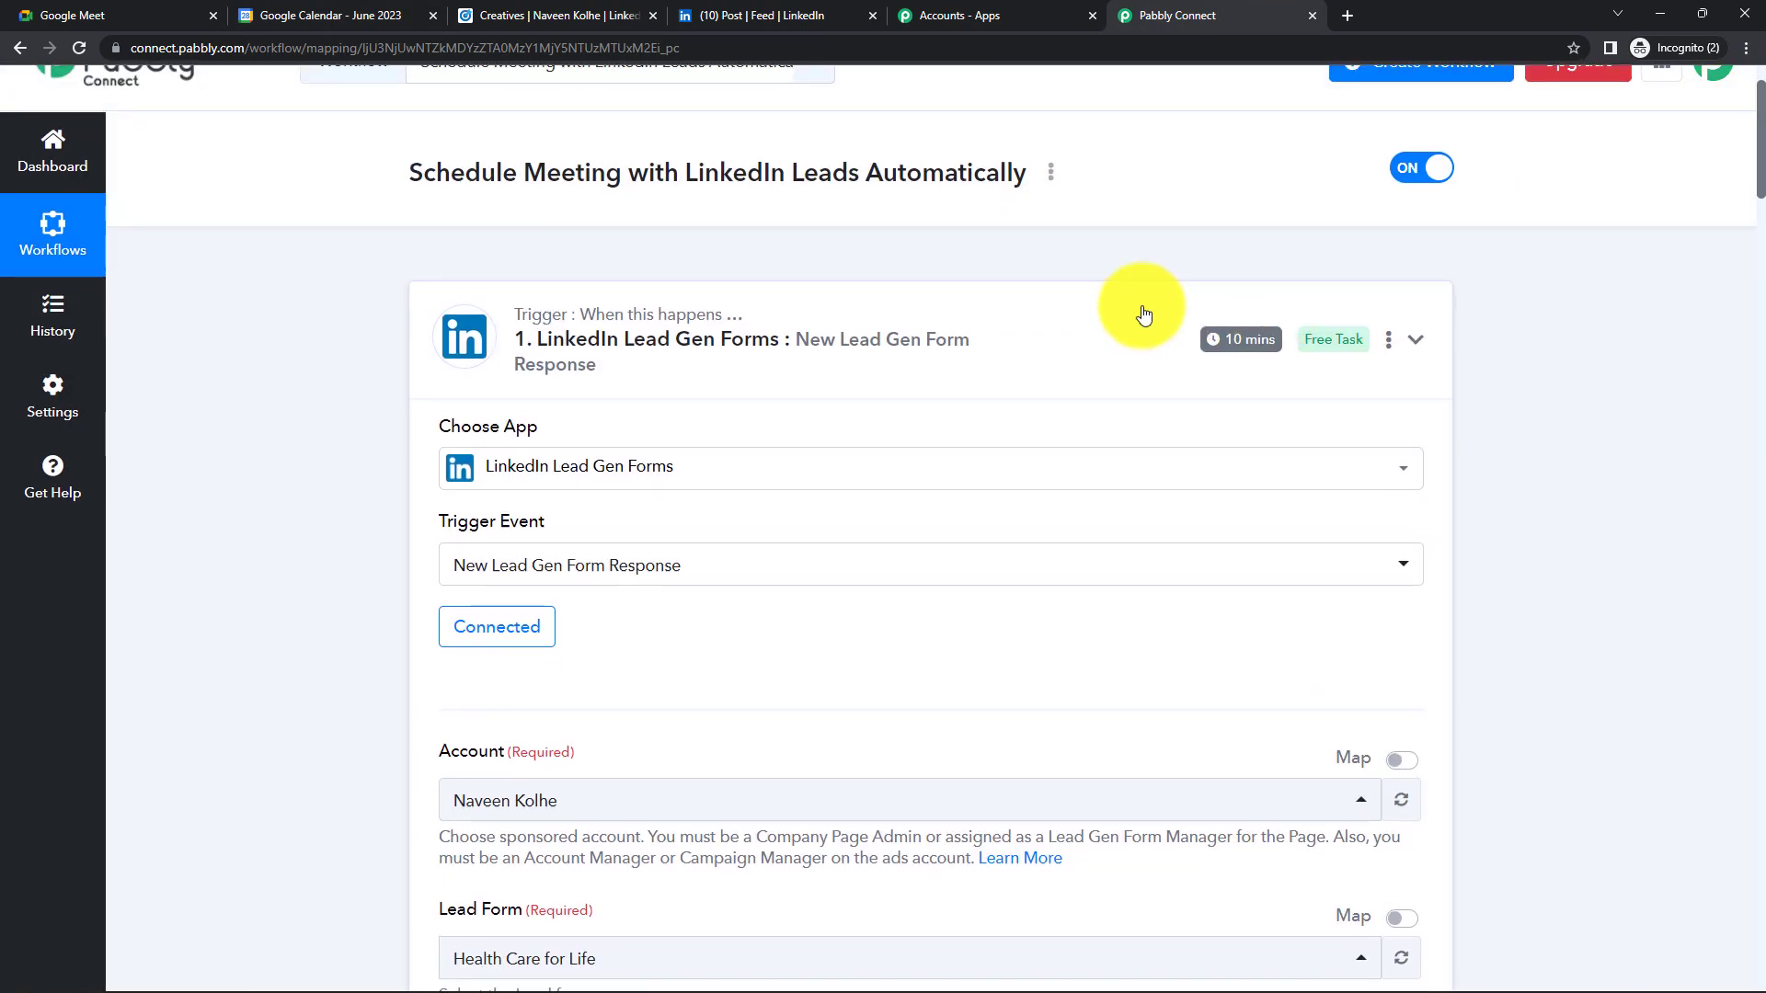
left_click(1045, 383)
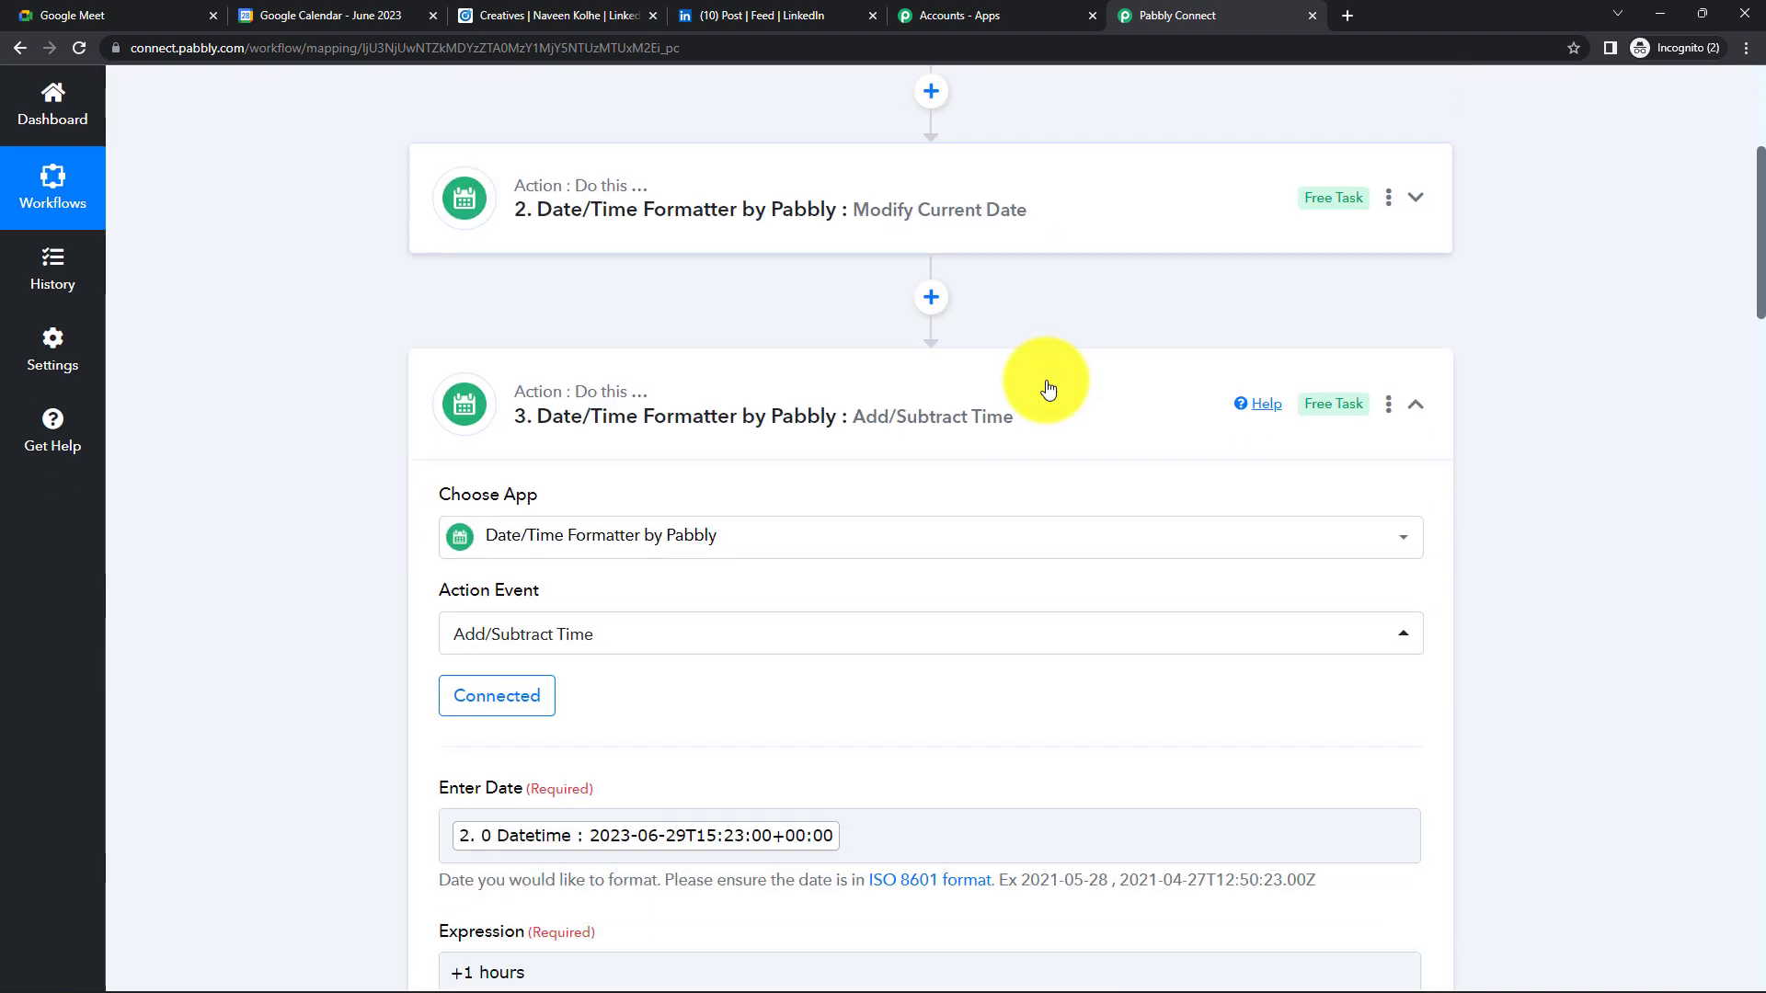
left_click(1045, 390)
left_click(1002, 354)
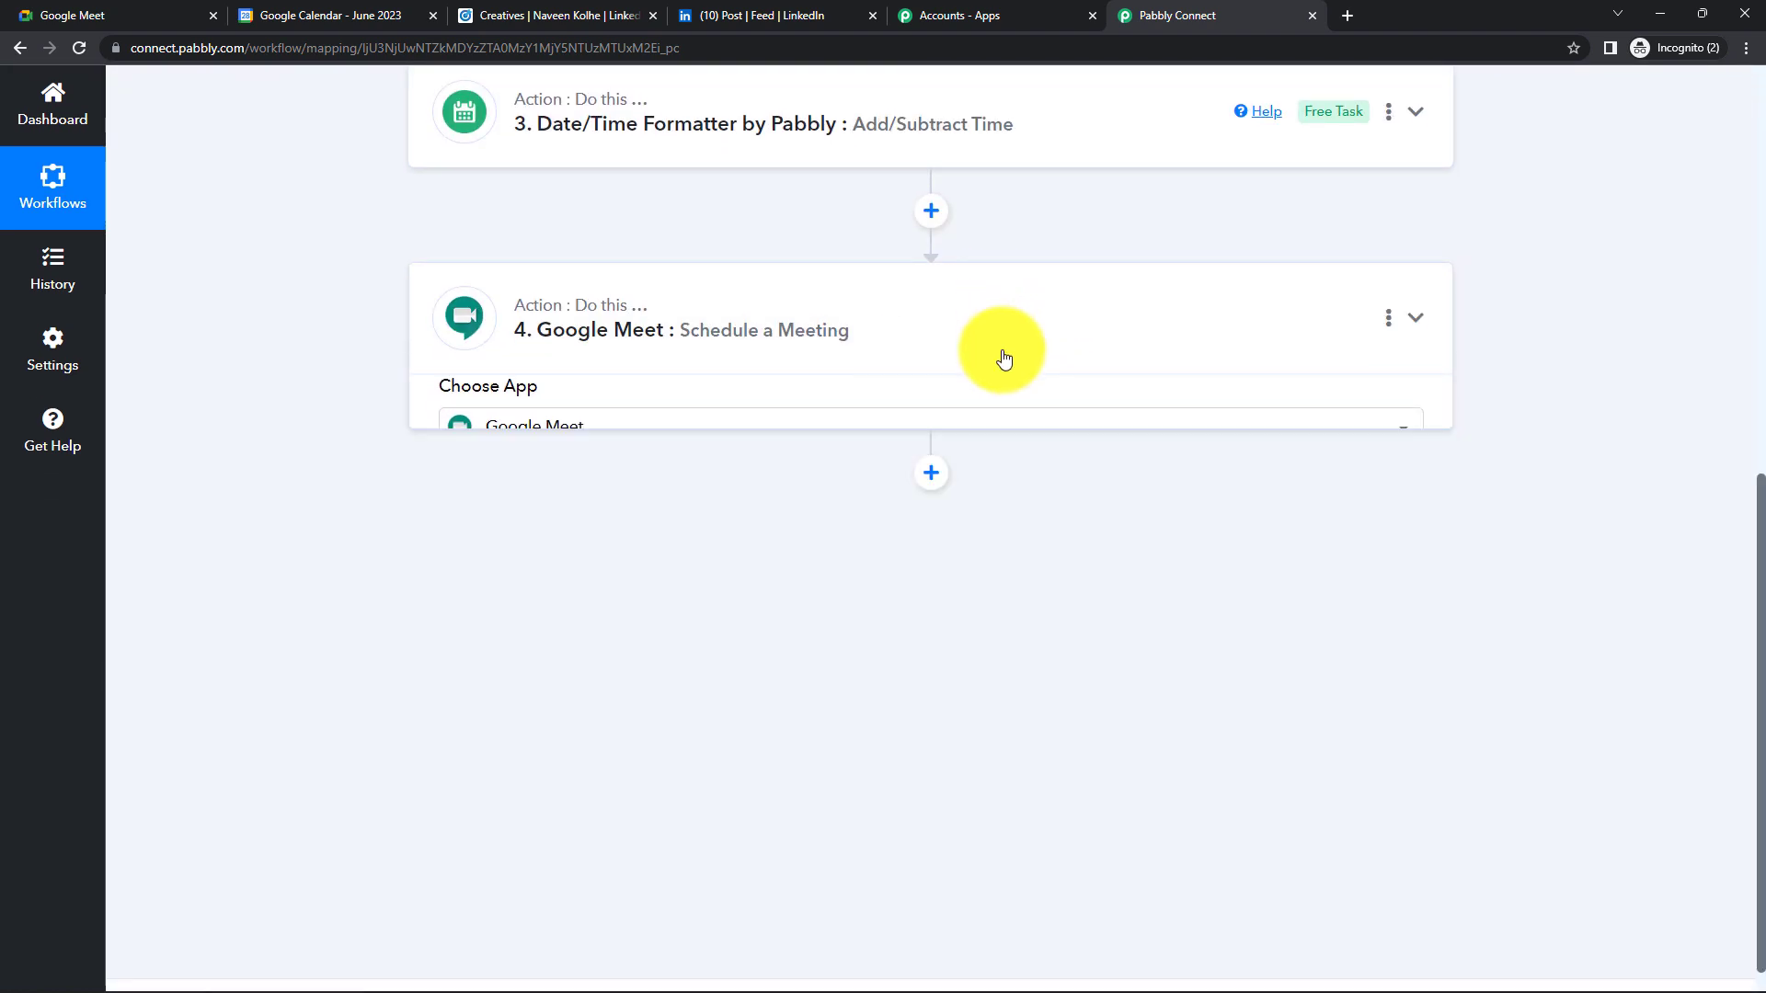
- Expand the LinkedIn trigger step to check it, then collapse it again
scroll(1005, 357, "up", 3)
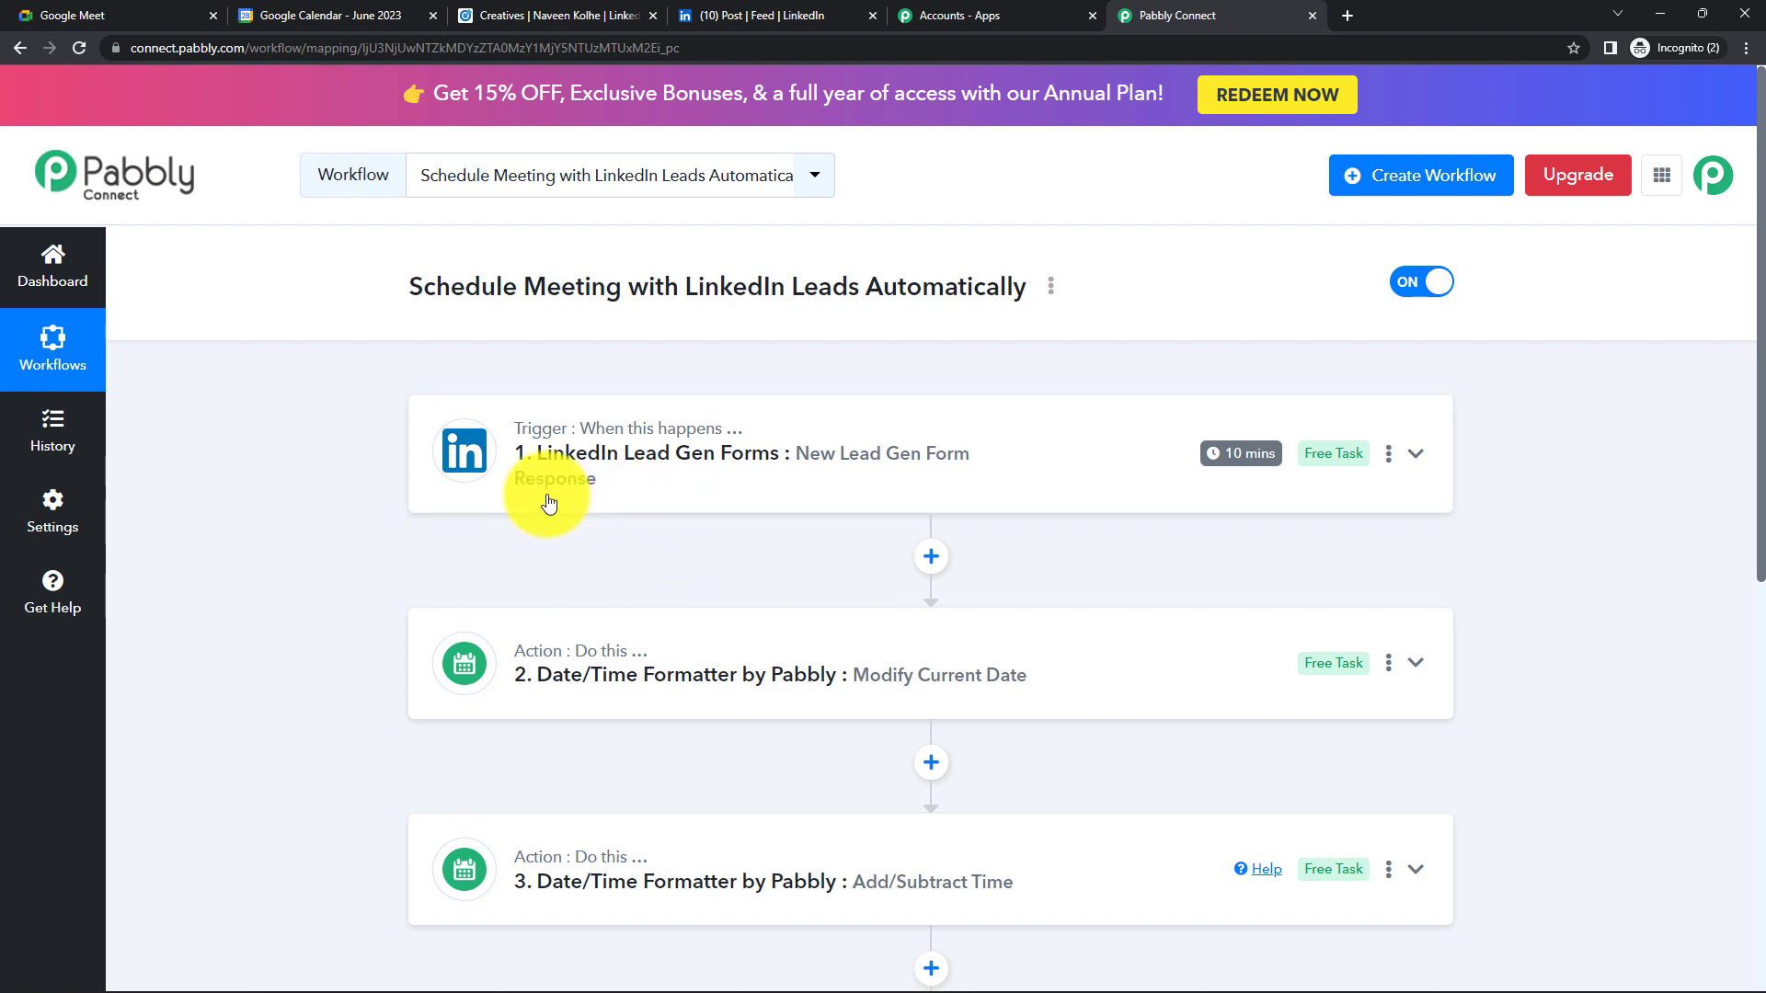
left_click(808, 433)
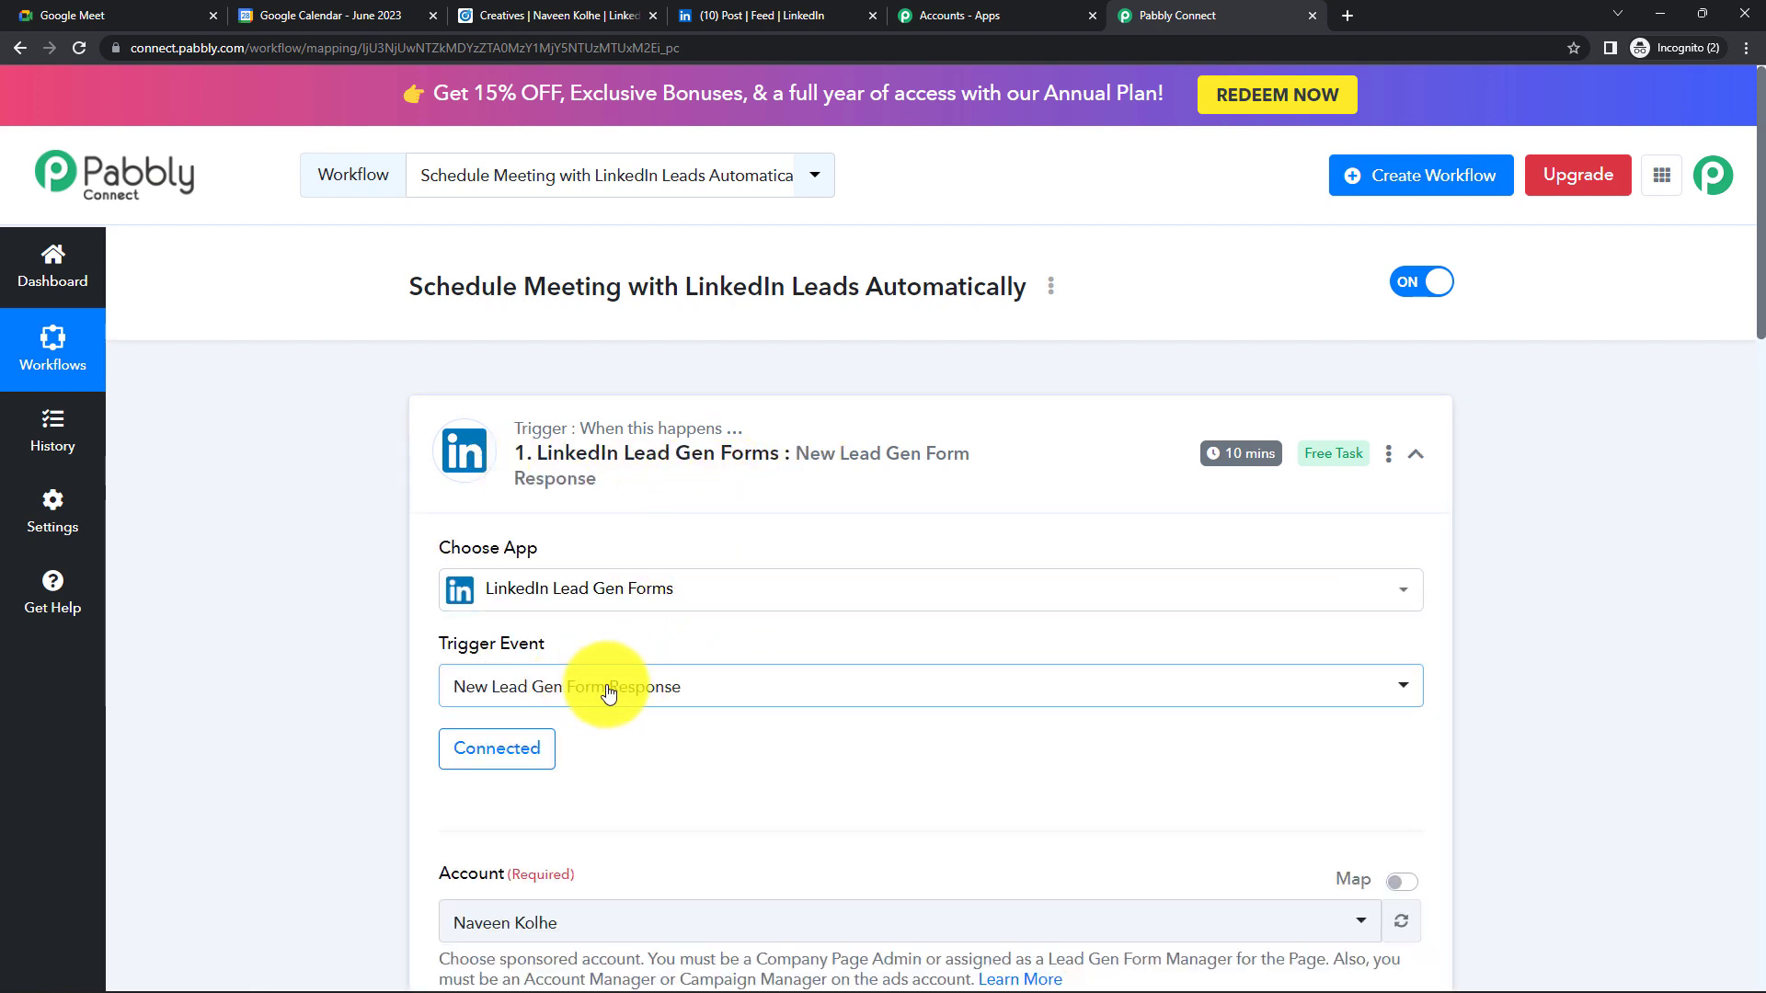
left_click(977, 433)
- Expand the Google Meet step, look through its settings, and collapse it again
scroll(730, 495, "down", 2)
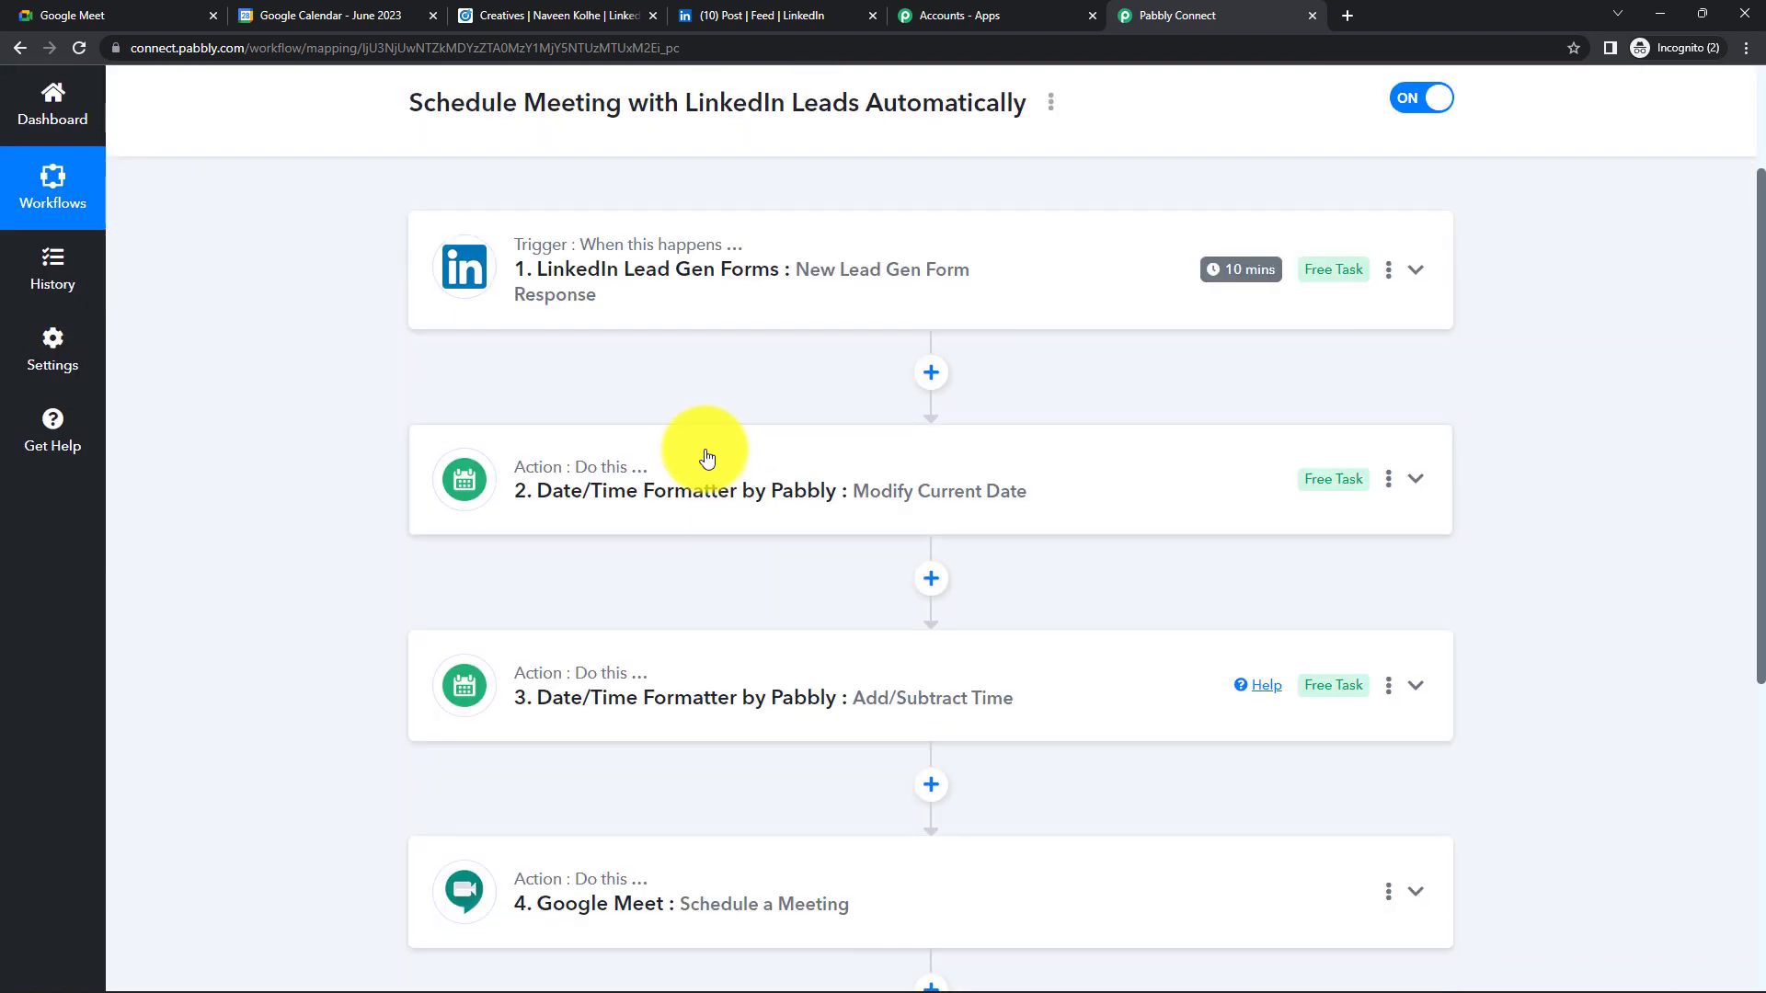
scroll(730, 644, "down", 1)
left_click(733, 793)
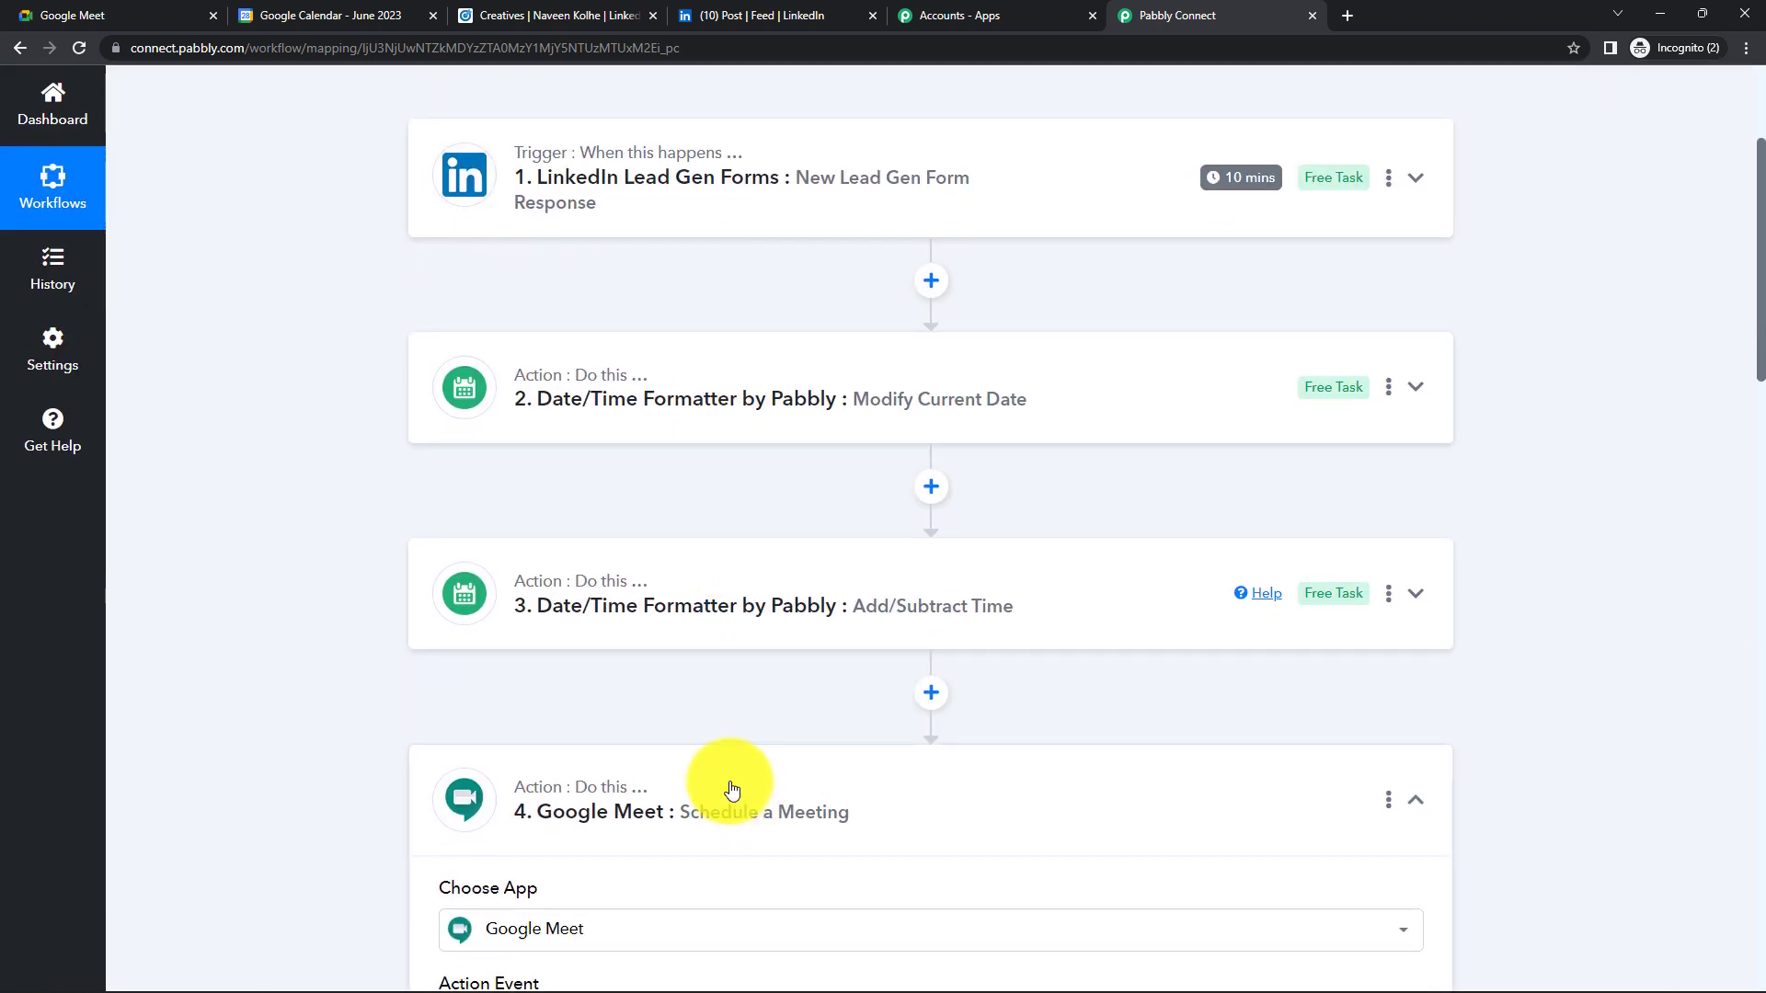
scroll(733, 789, "down", 1)
scroll(619, 651, "down", 2)
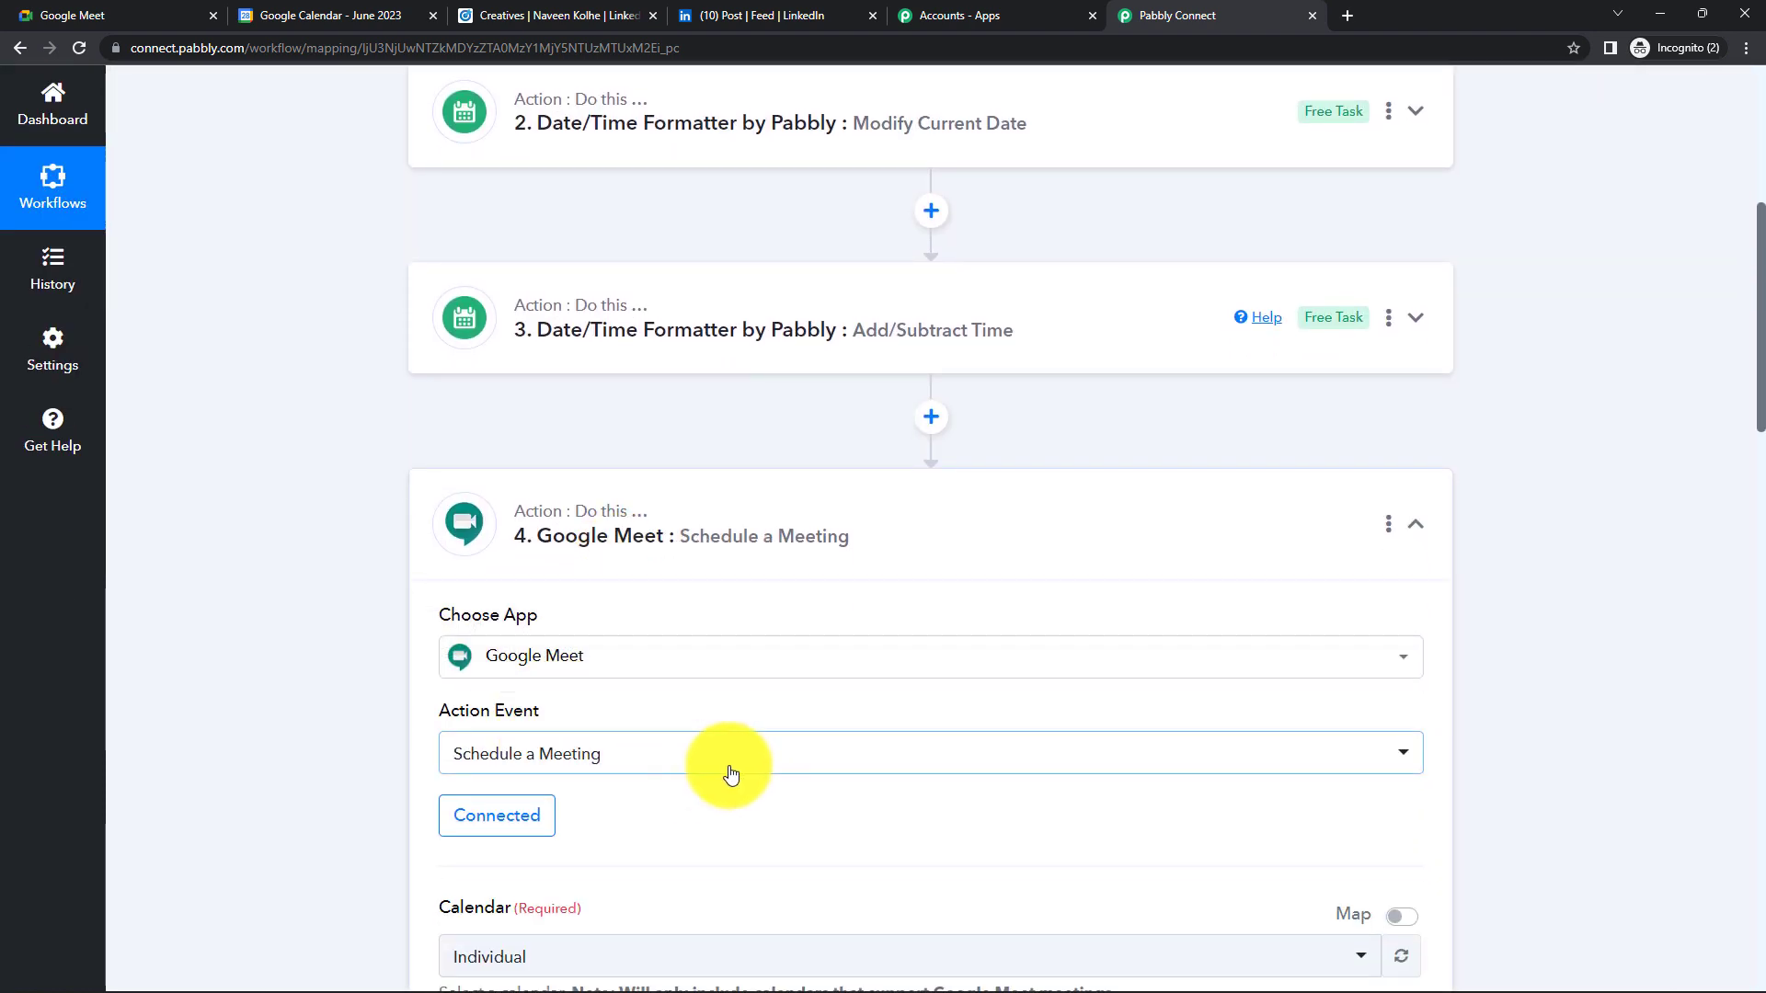
scroll(760, 749, "down", 5)
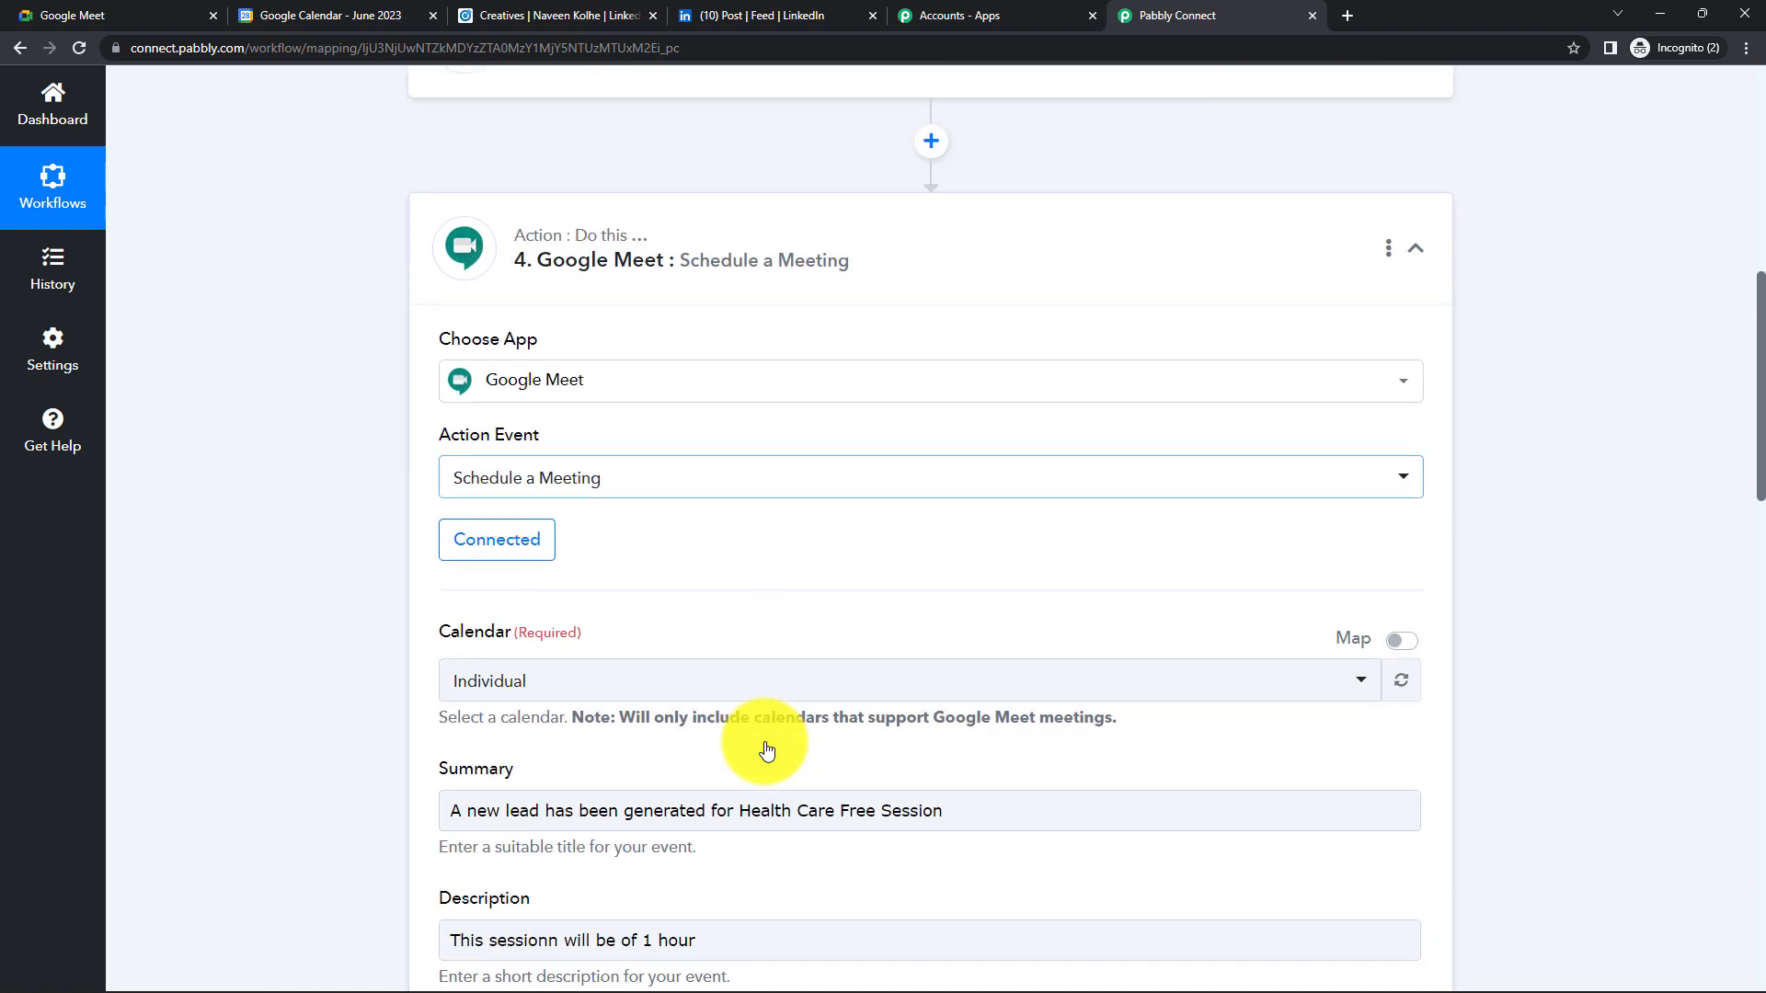
scroll(555, 820, "down", 1)
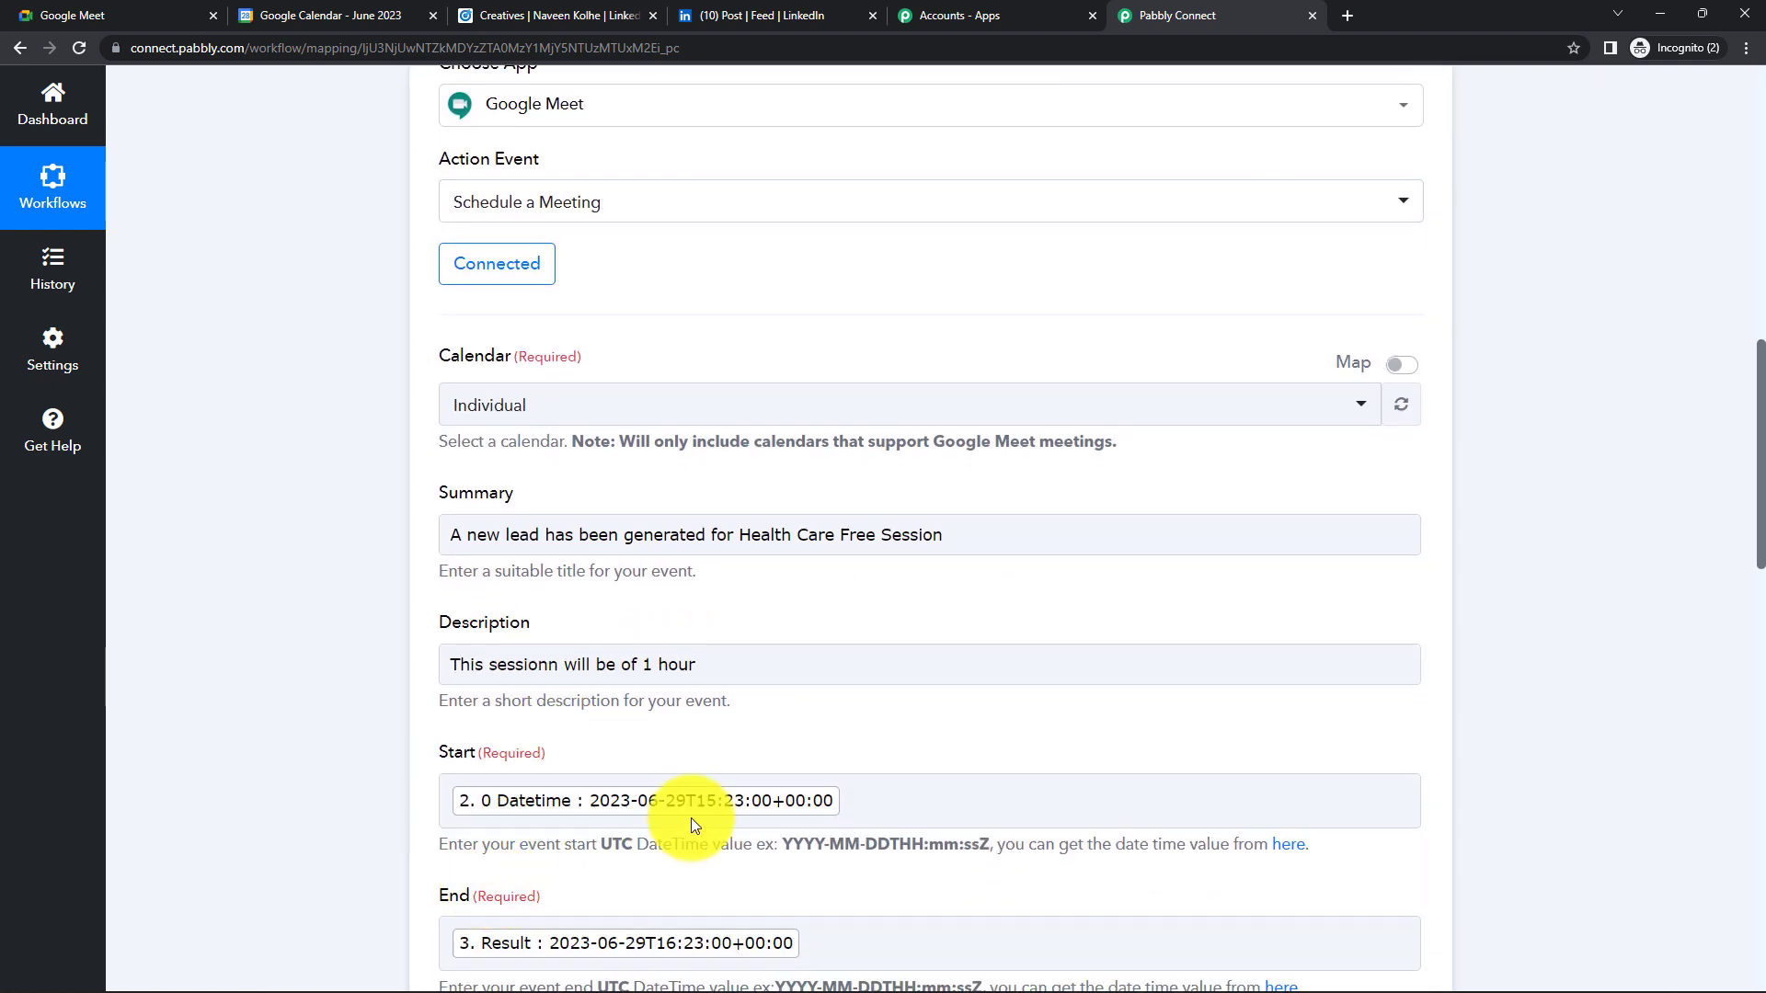
scroll(718, 797, "up", 5)
scroll(895, 702, "up", 3)
left_click(895, 707)
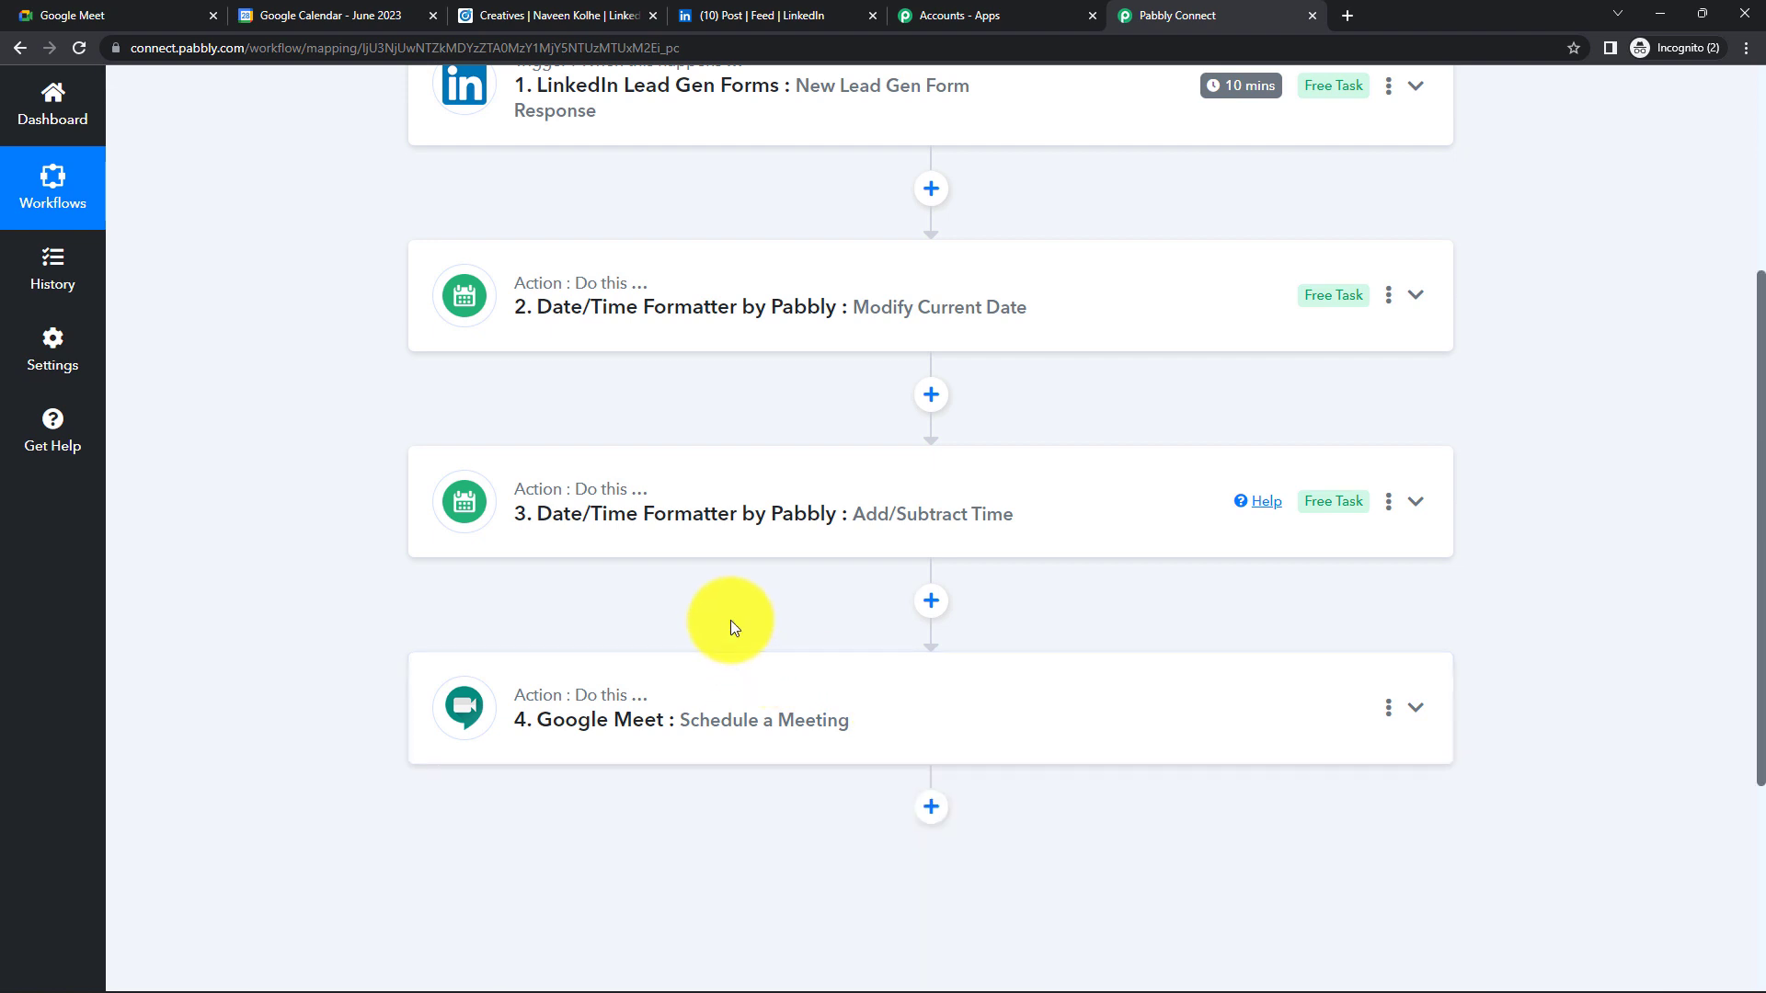
scroll(825, 507, "up", 2)
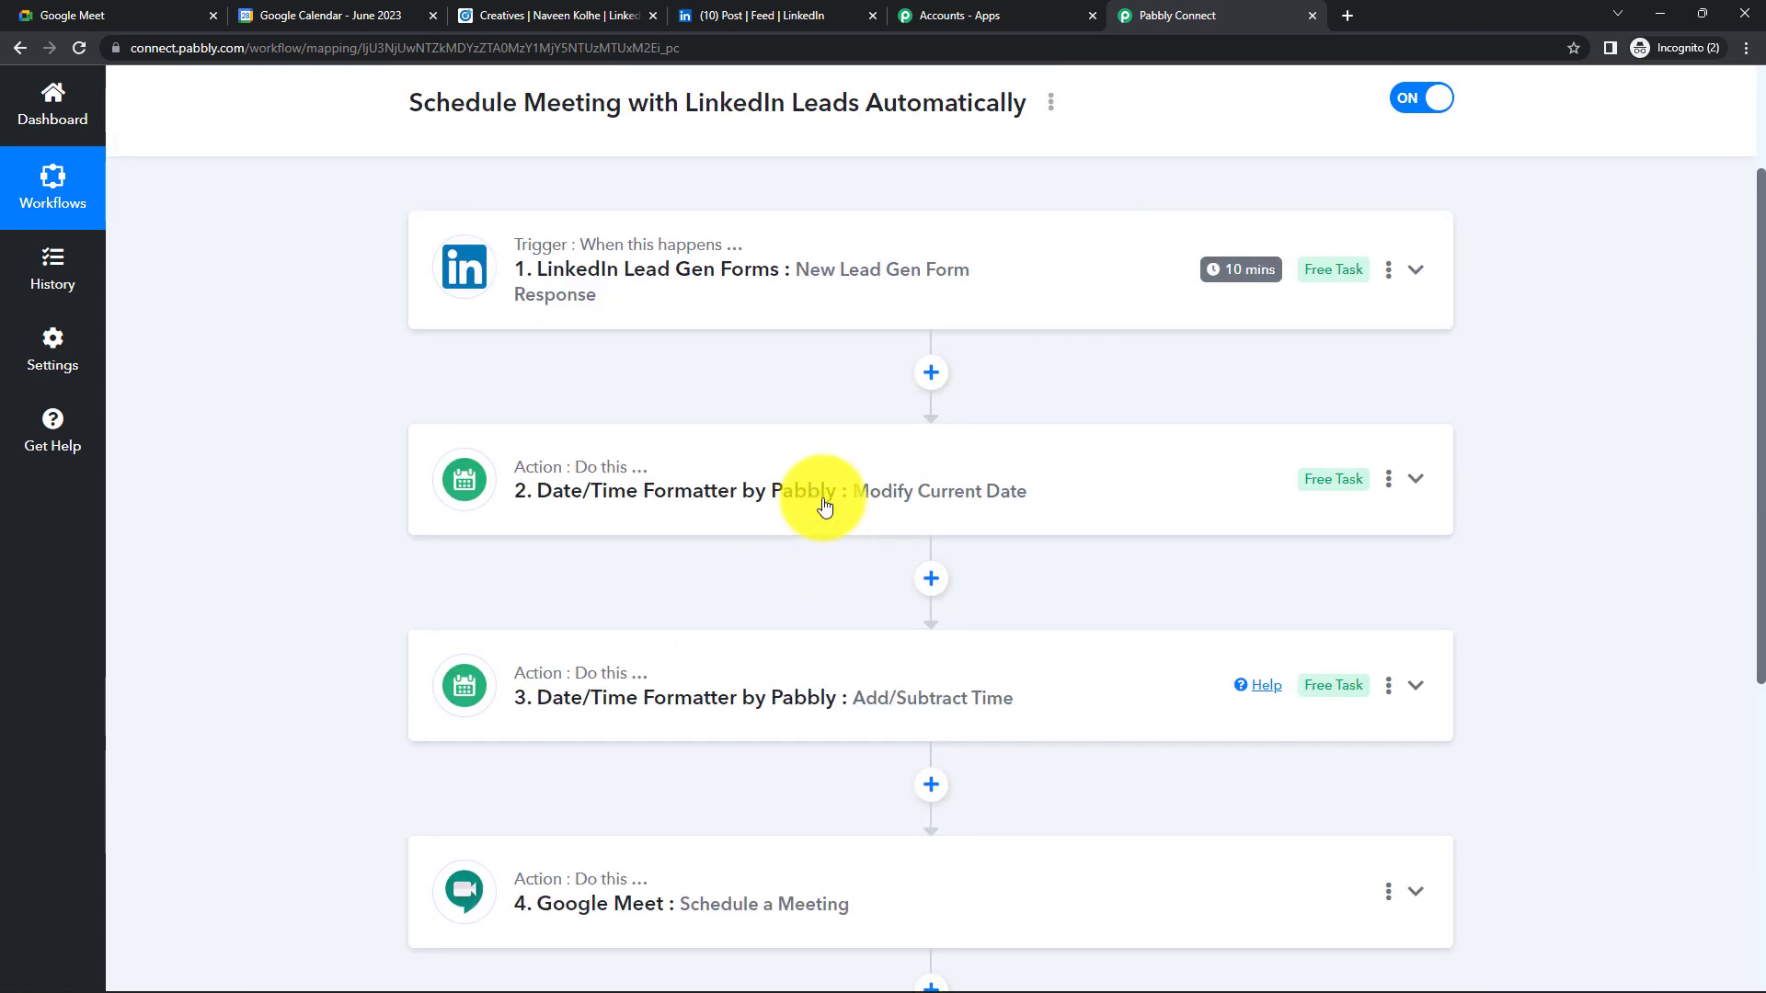
left_click(726, 497)
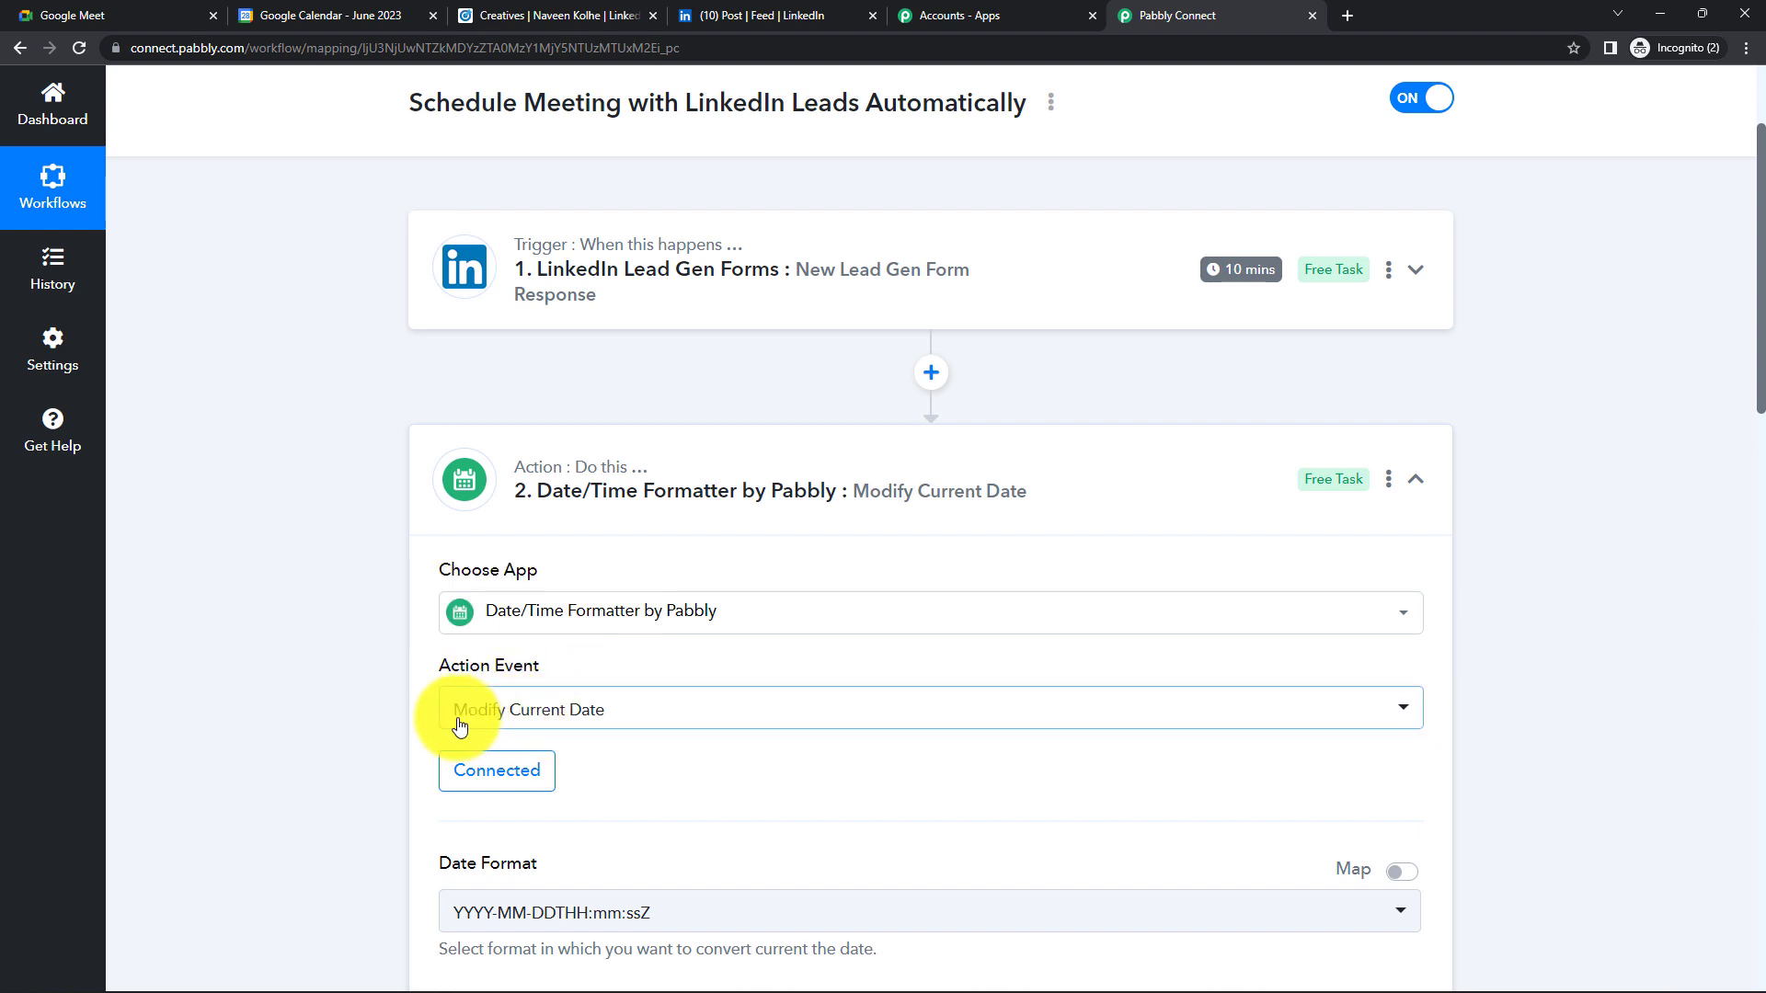
left_click(743, 469)
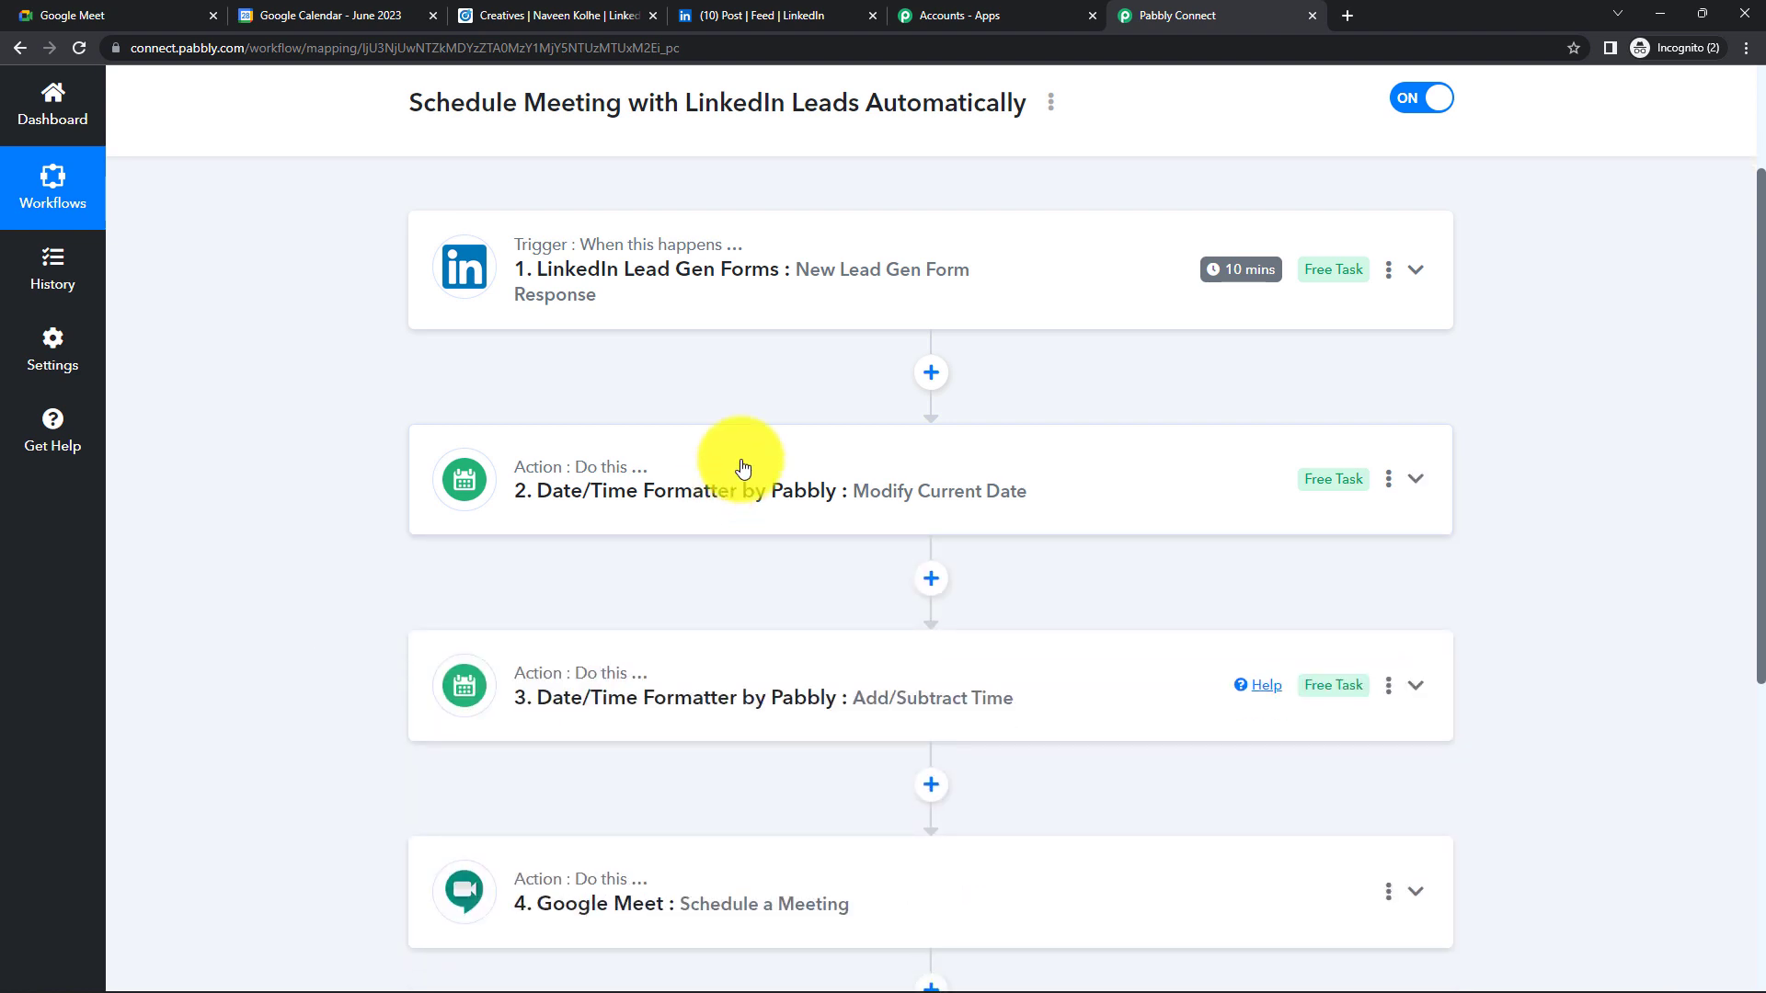
left_click(721, 662)
scroll(644, 644, "down", 3)
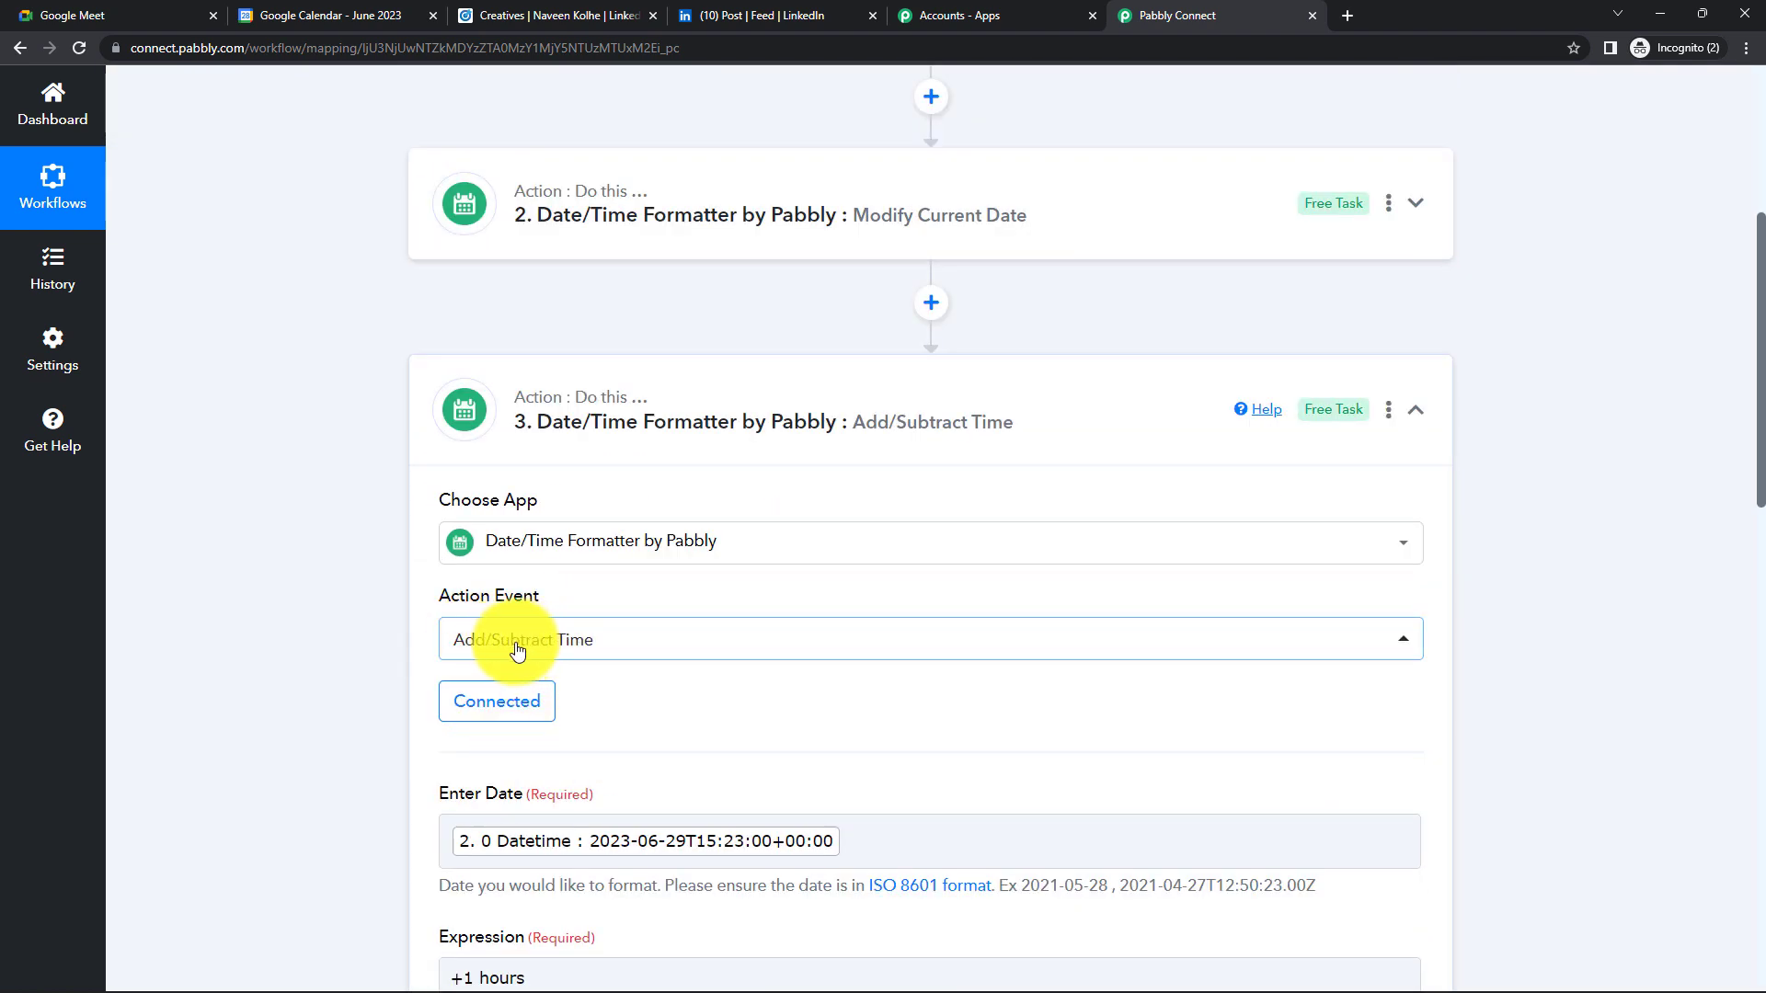
left_click(716, 395)
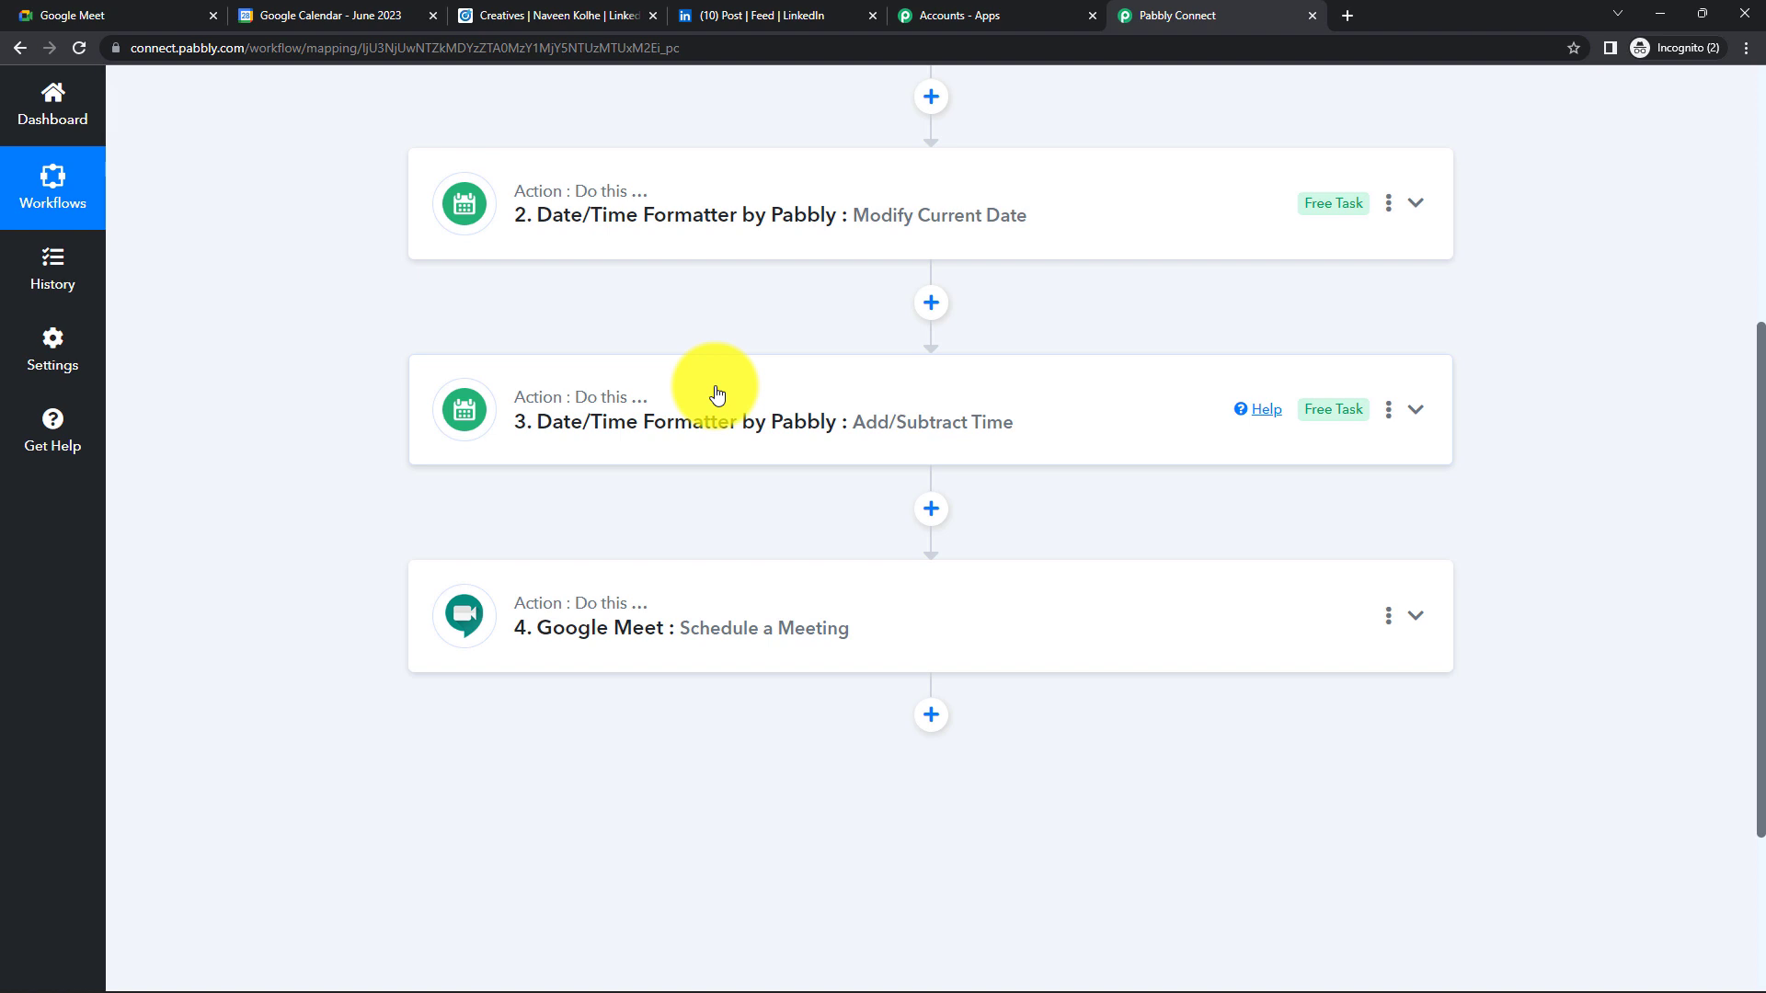
scroll(716, 395, "up", 2)
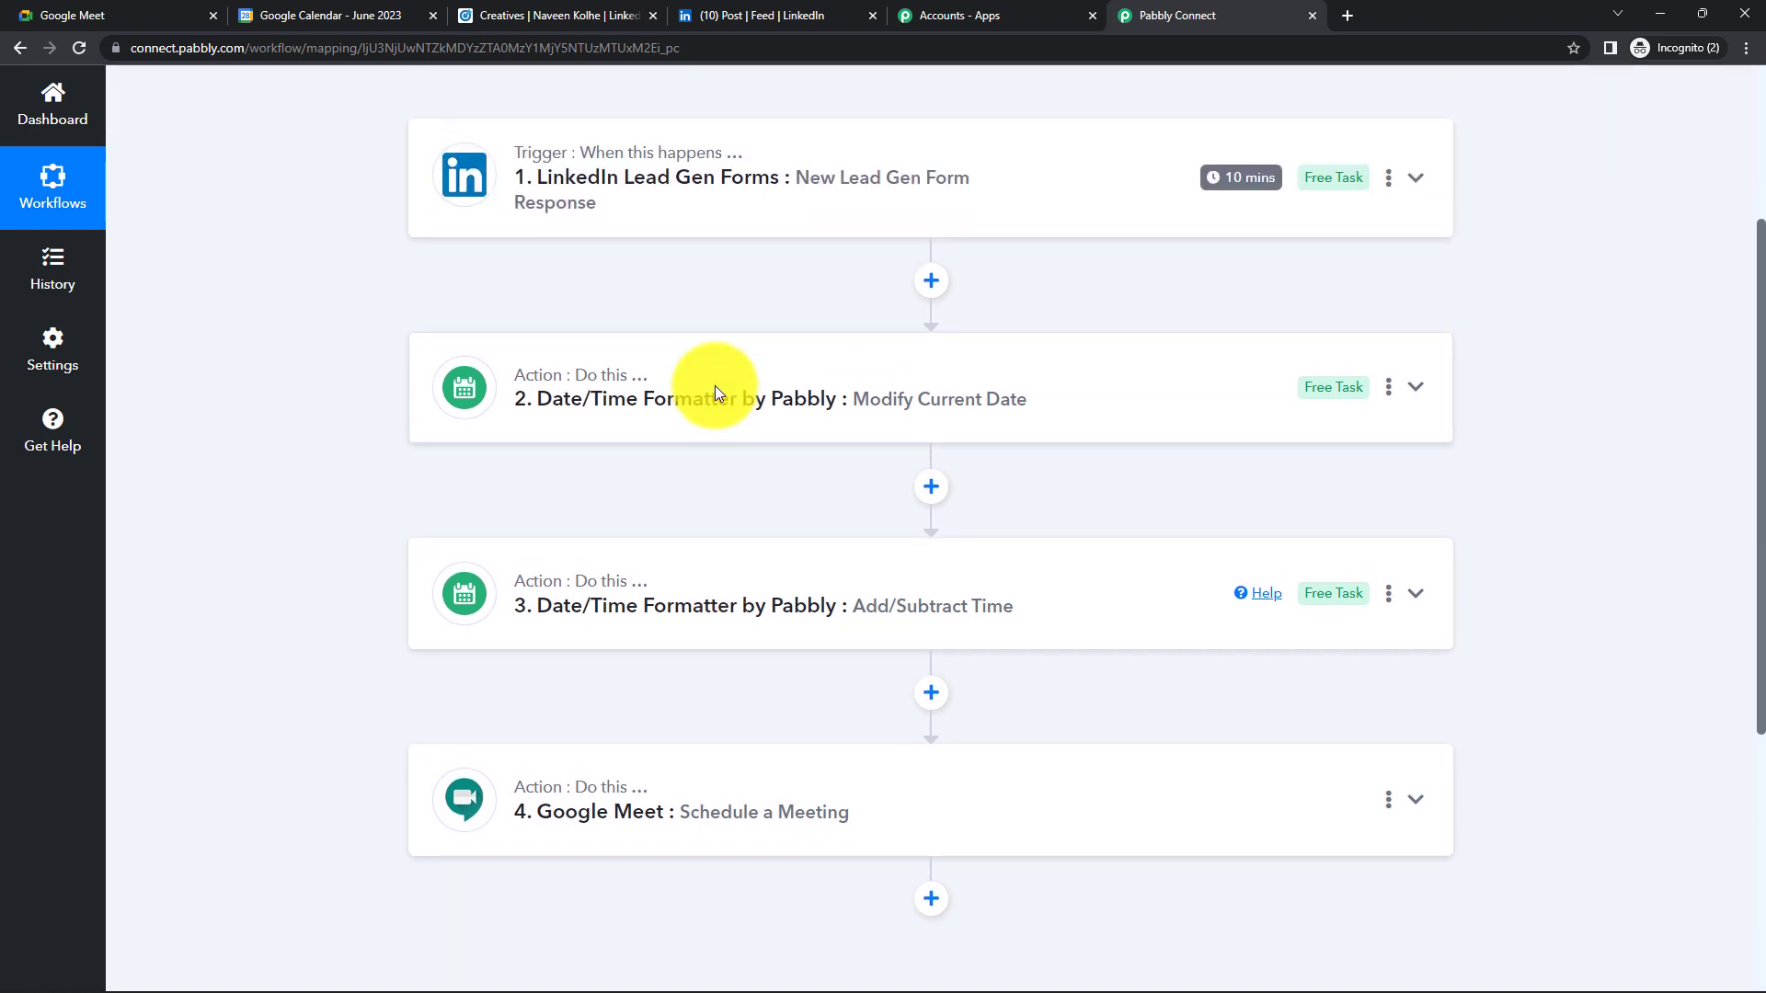
scroll(863, 506, "up", 2)
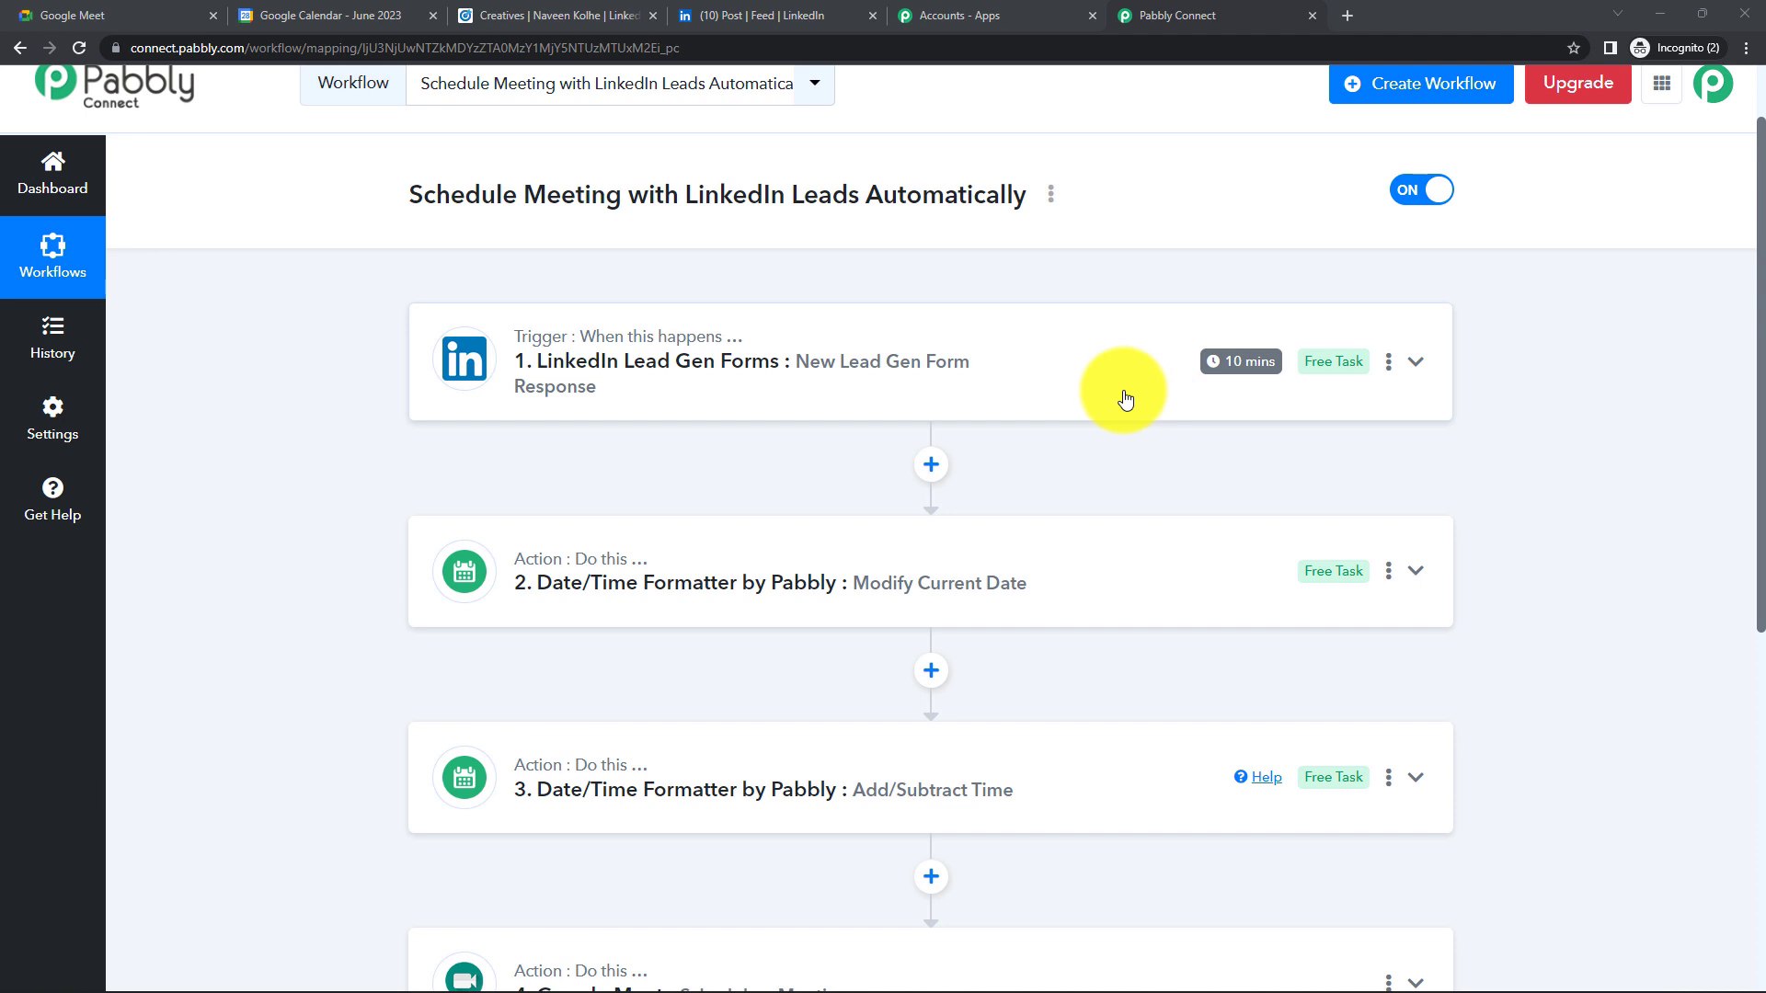
left_click(1019, 368)
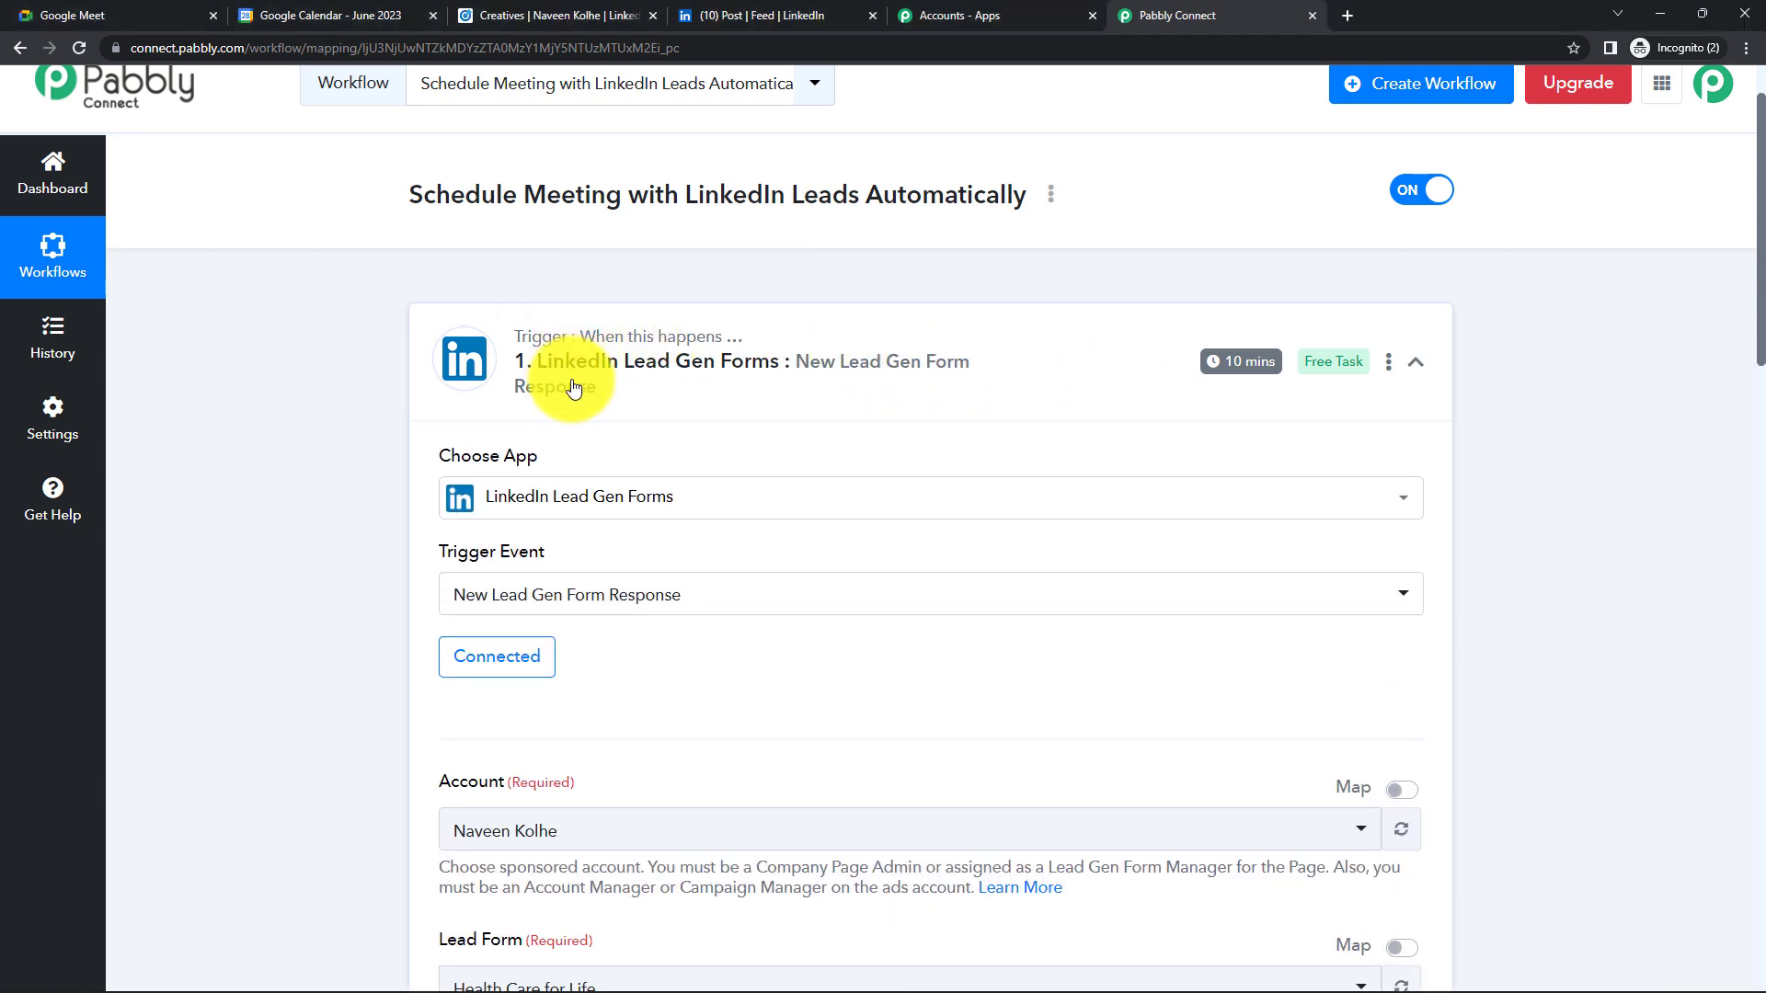
left_click(956, 337)
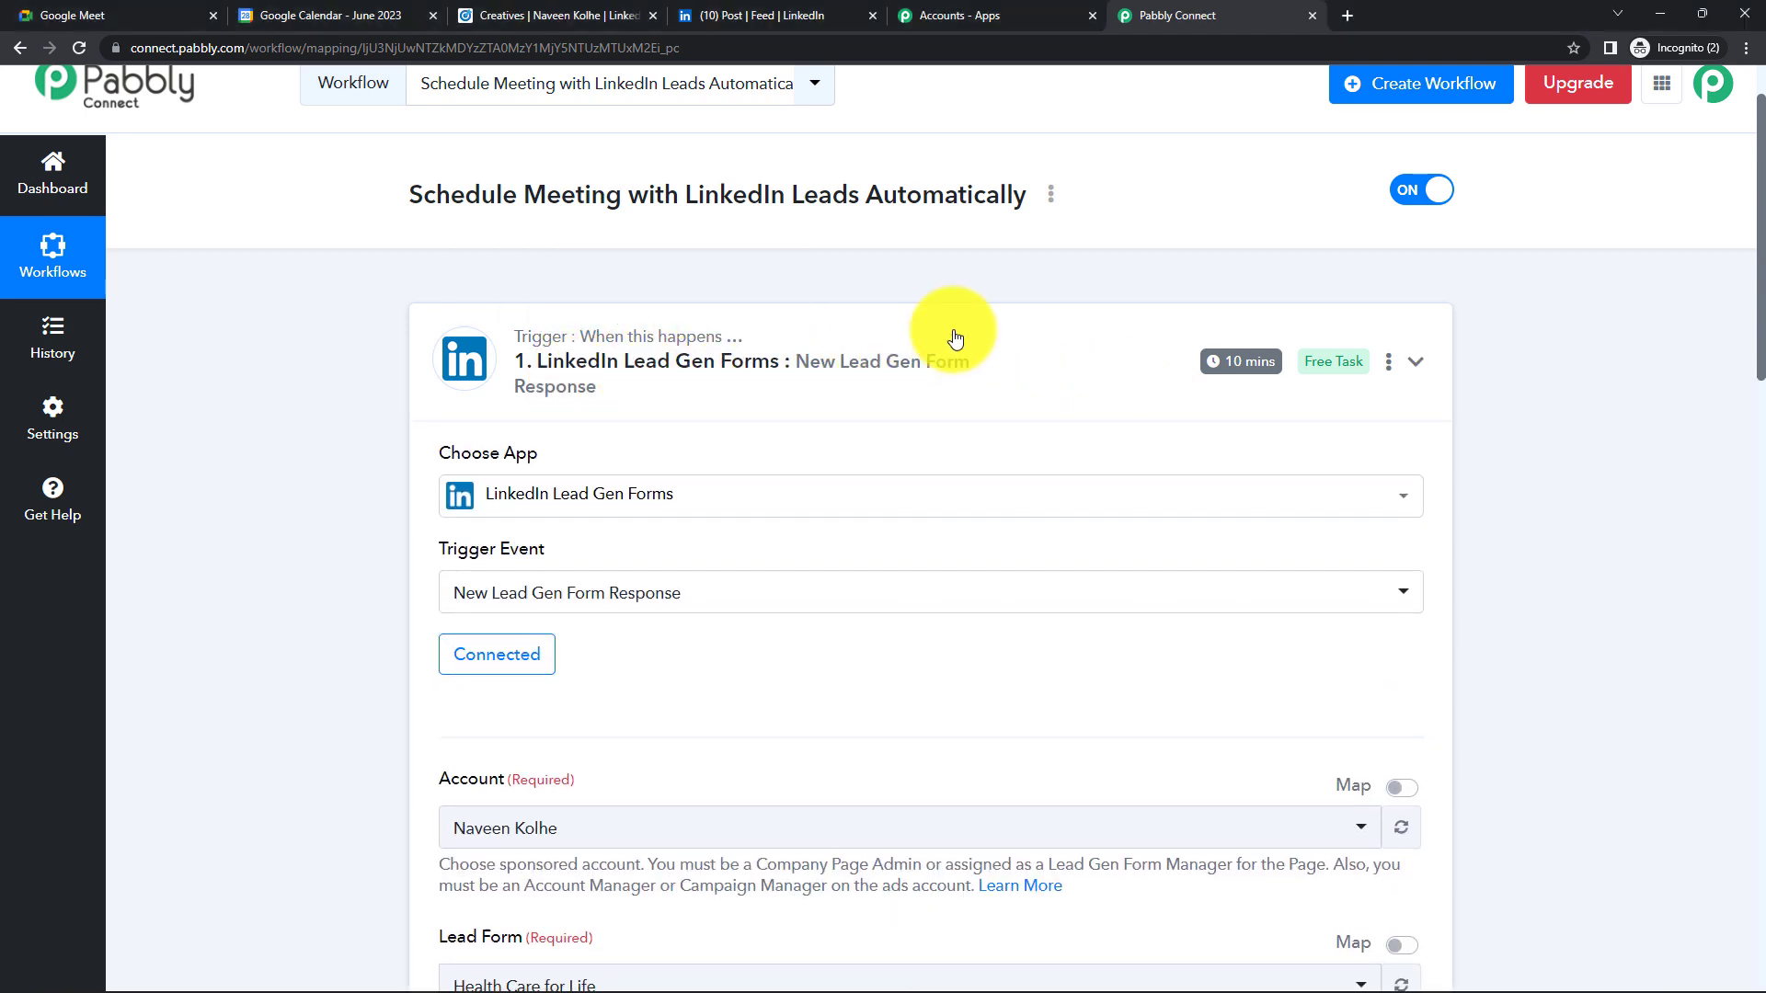